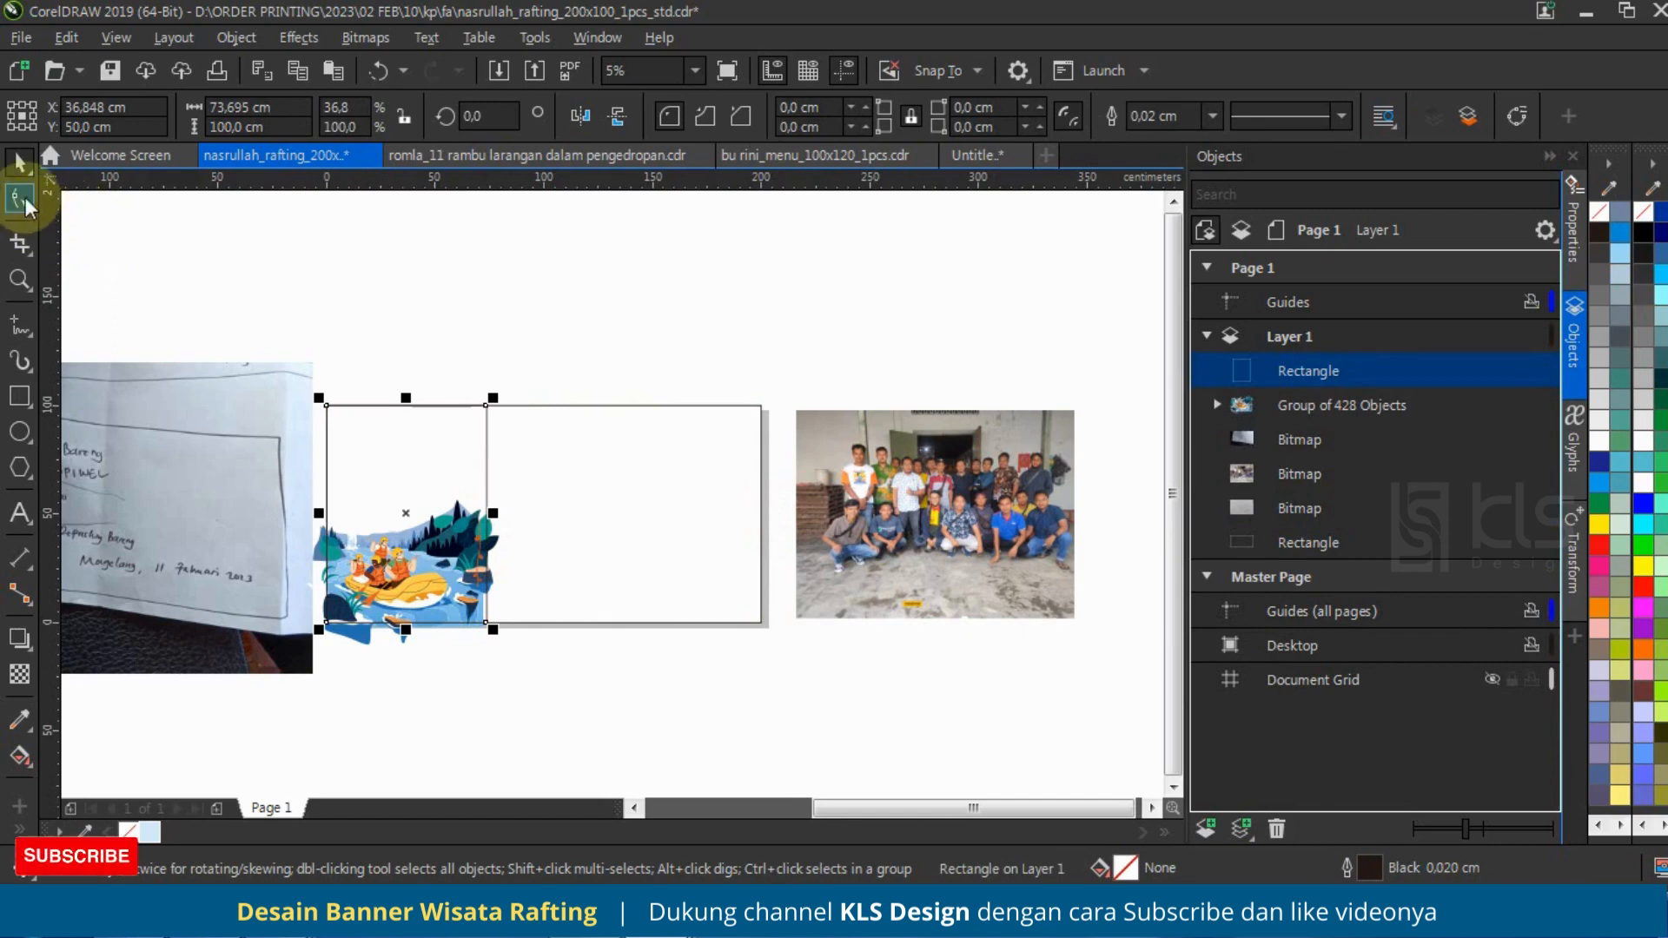
# Step: Convert the tall rectangle to curves and slant its right edge by moving the upper-right node about 20 cm inward
pyautogui.click(22, 198)
pyautogui.hotkey('ctrl', 'q')
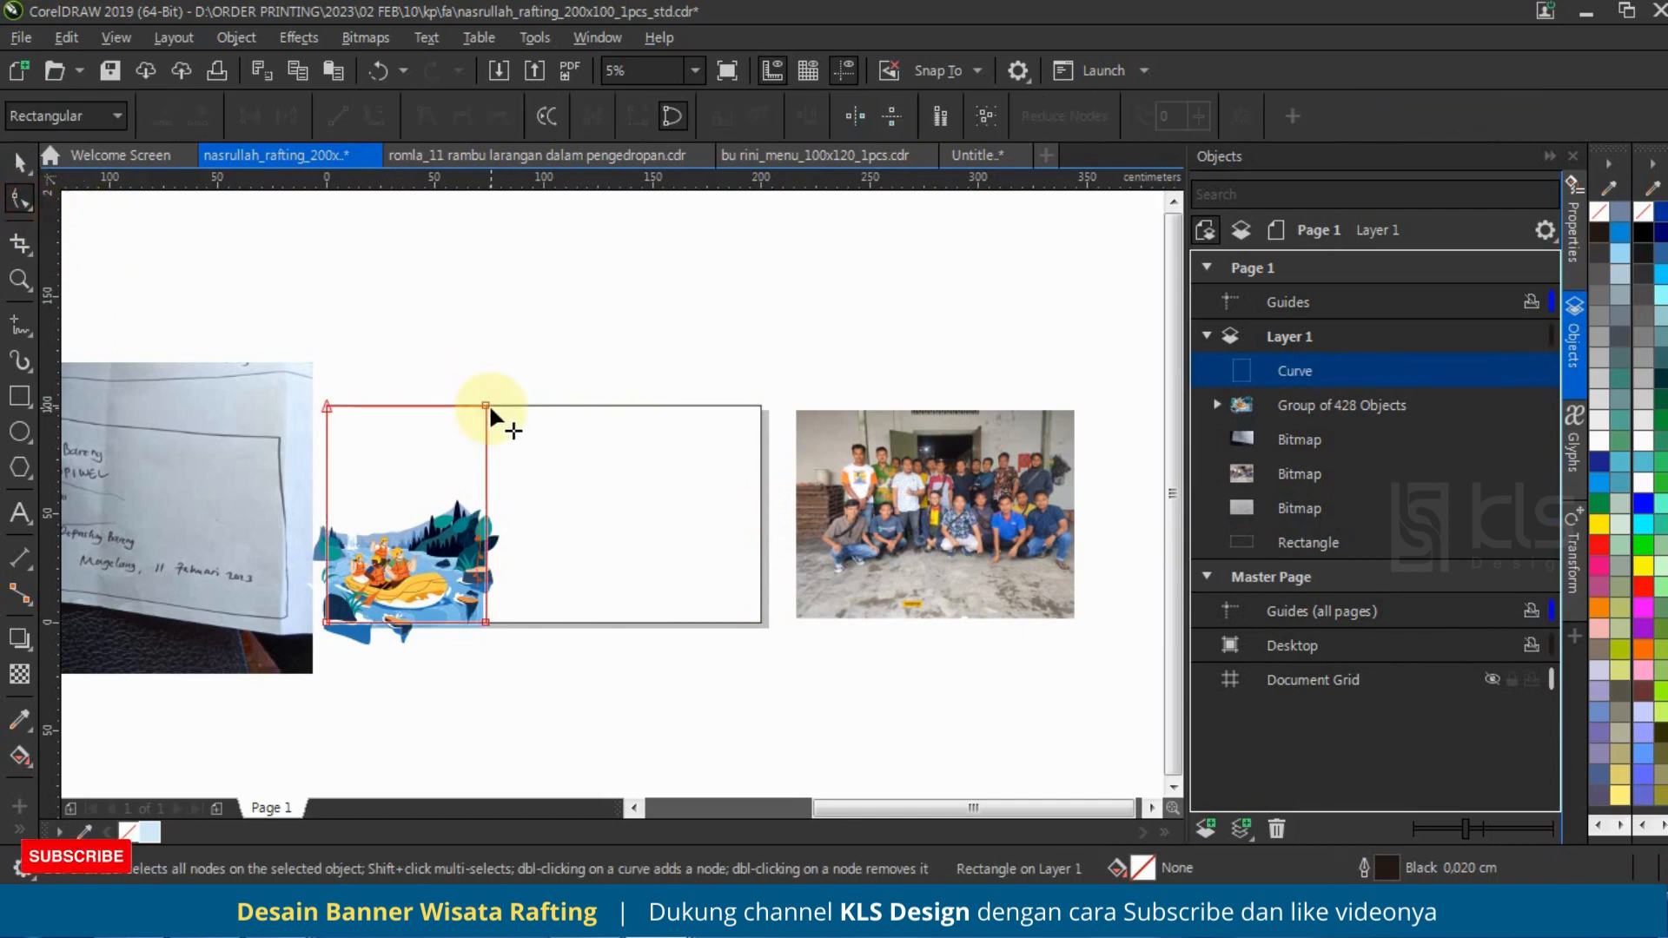
pyautogui.moveTo(486, 406); pyautogui.dragTo(441, 404)
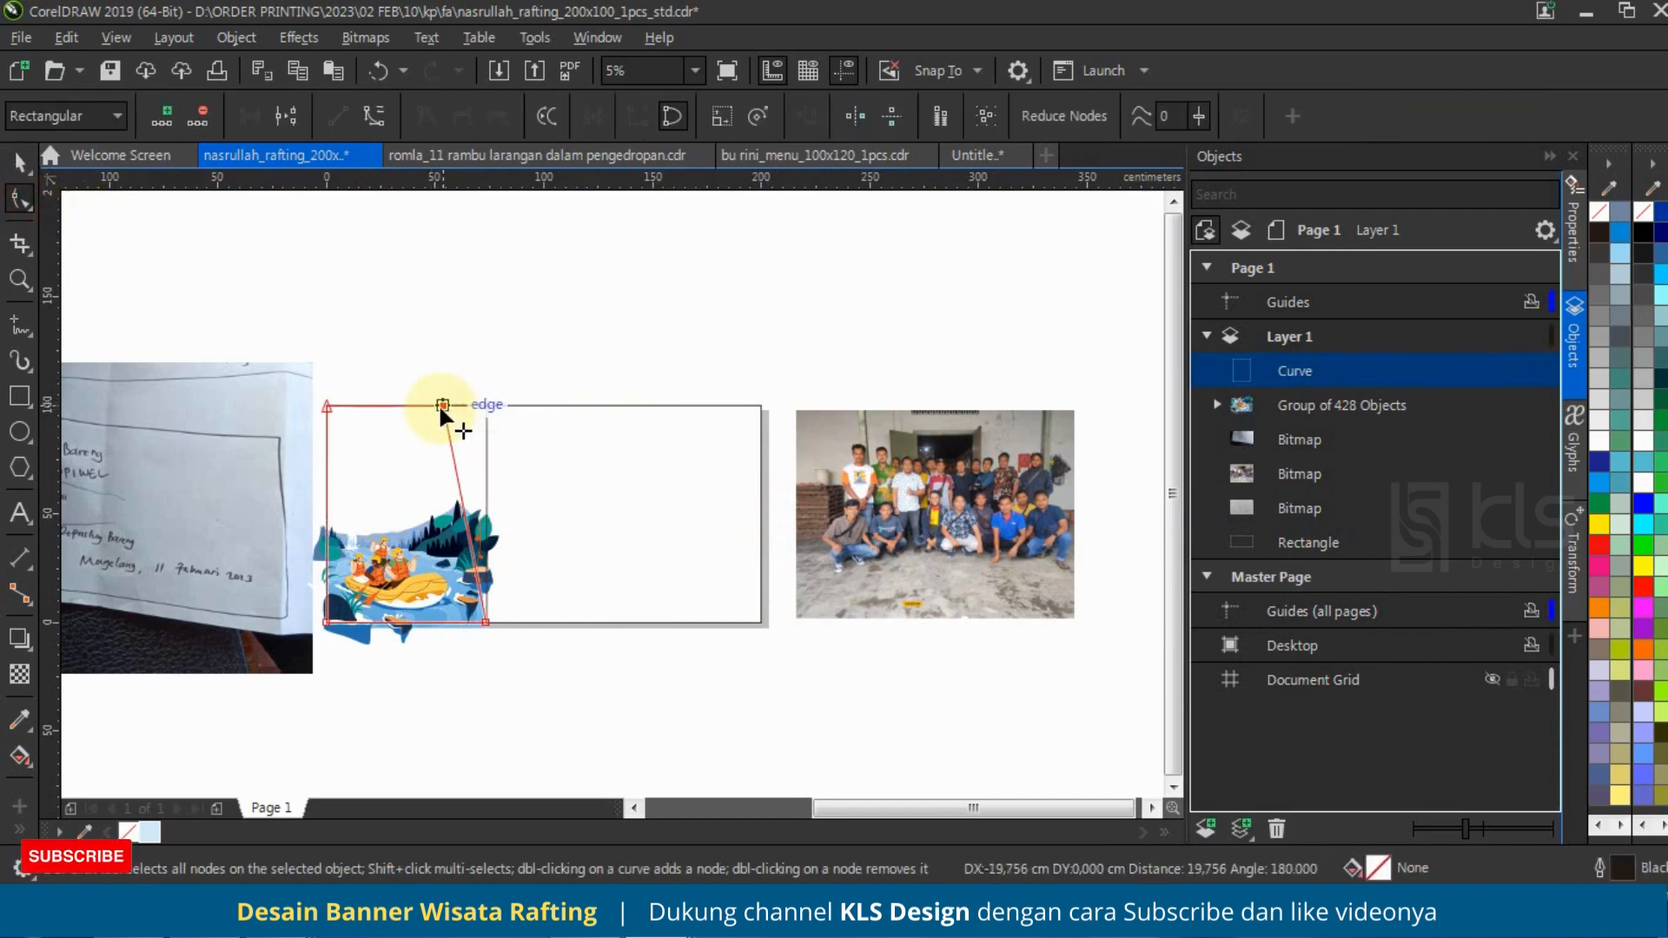
# Step: Narrow the slanted shape to about 72.5 cm wide so its lower corner meets the illustration's right edge
pyautogui.click(19, 160)
pyautogui.scroll(3, 432, 587)
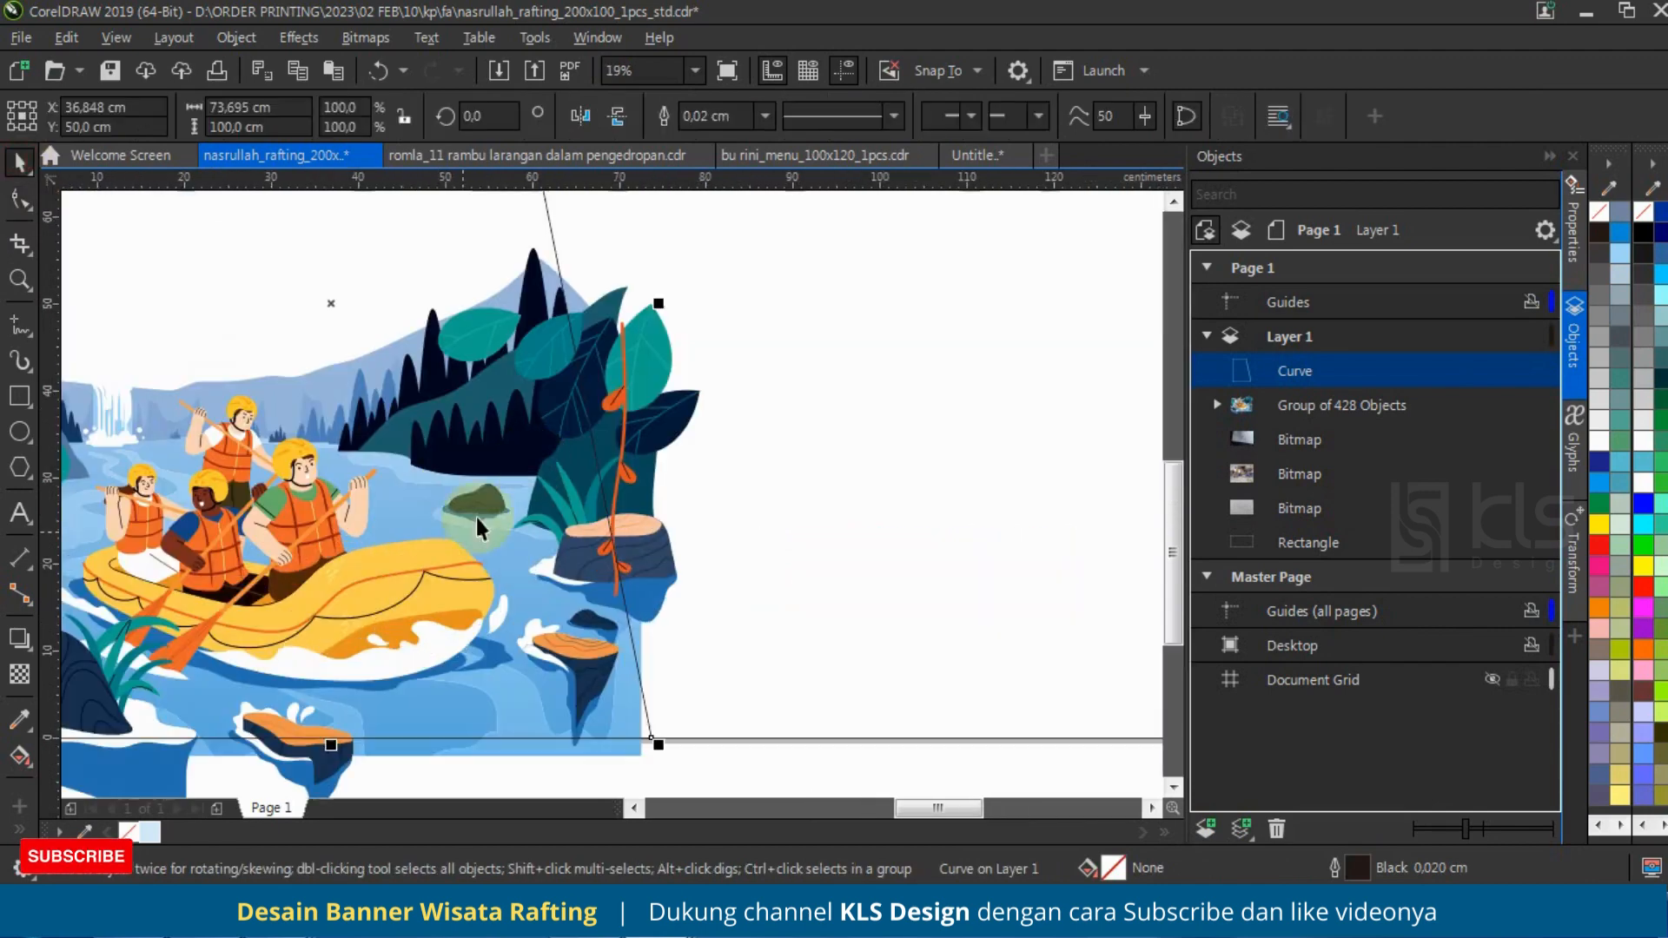
pyautogui.moveTo(659, 303); pyautogui.dragTo(646, 303)
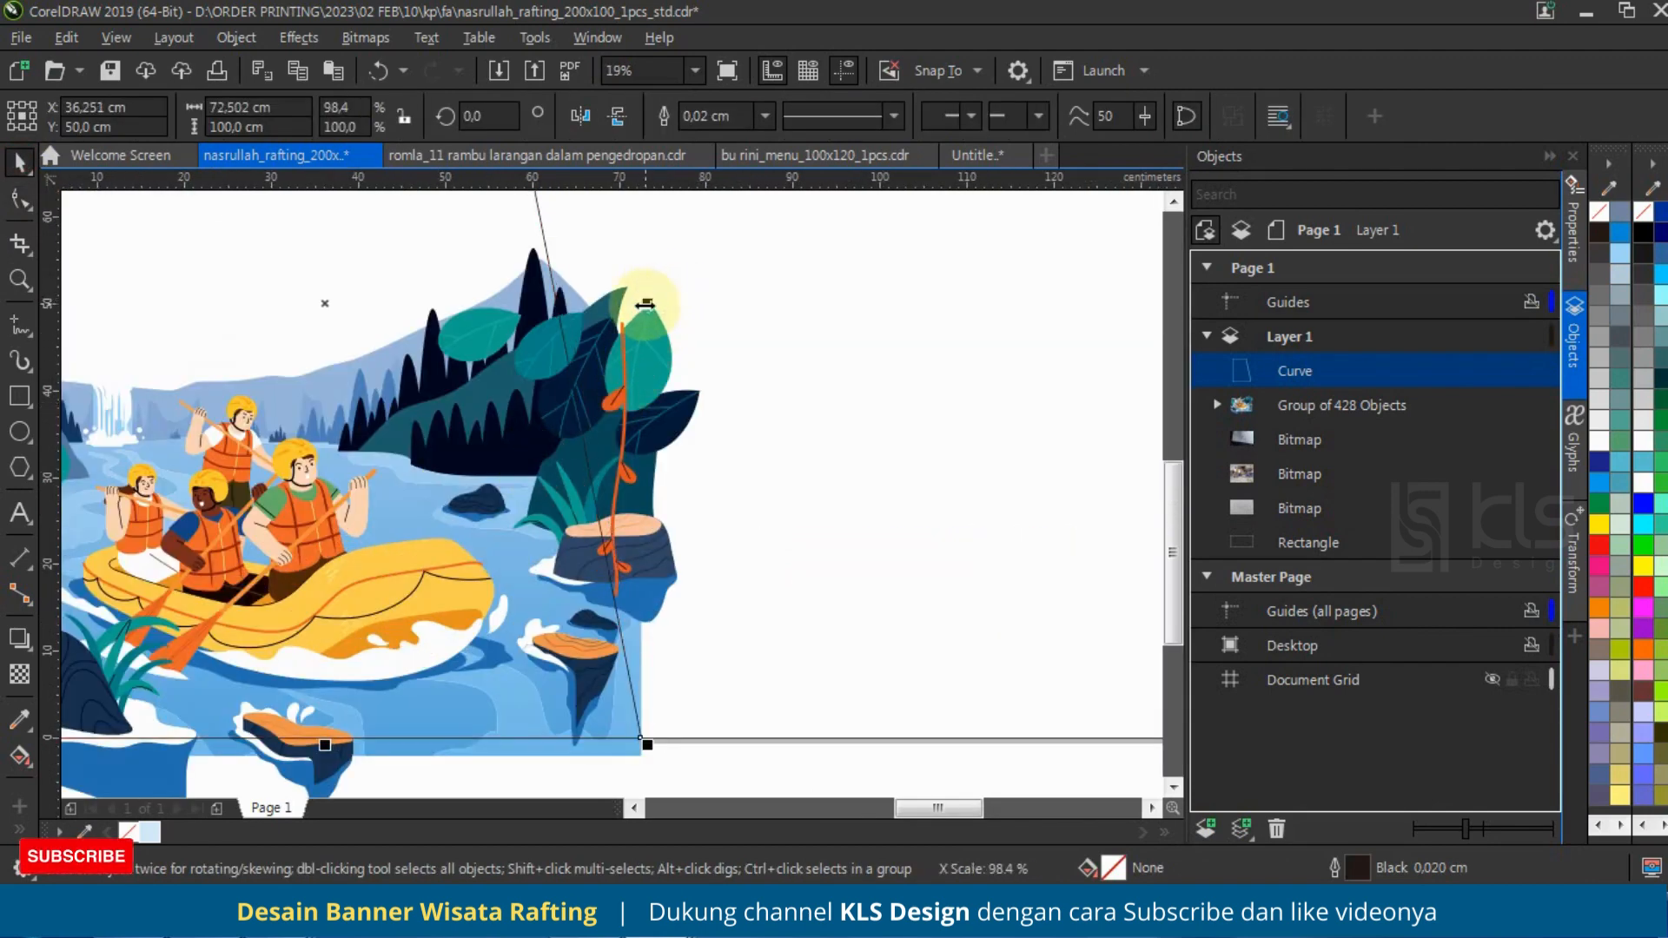
pyautogui.scroll(-1, 659, 576)
pyautogui.scroll(-2, 659, 577)
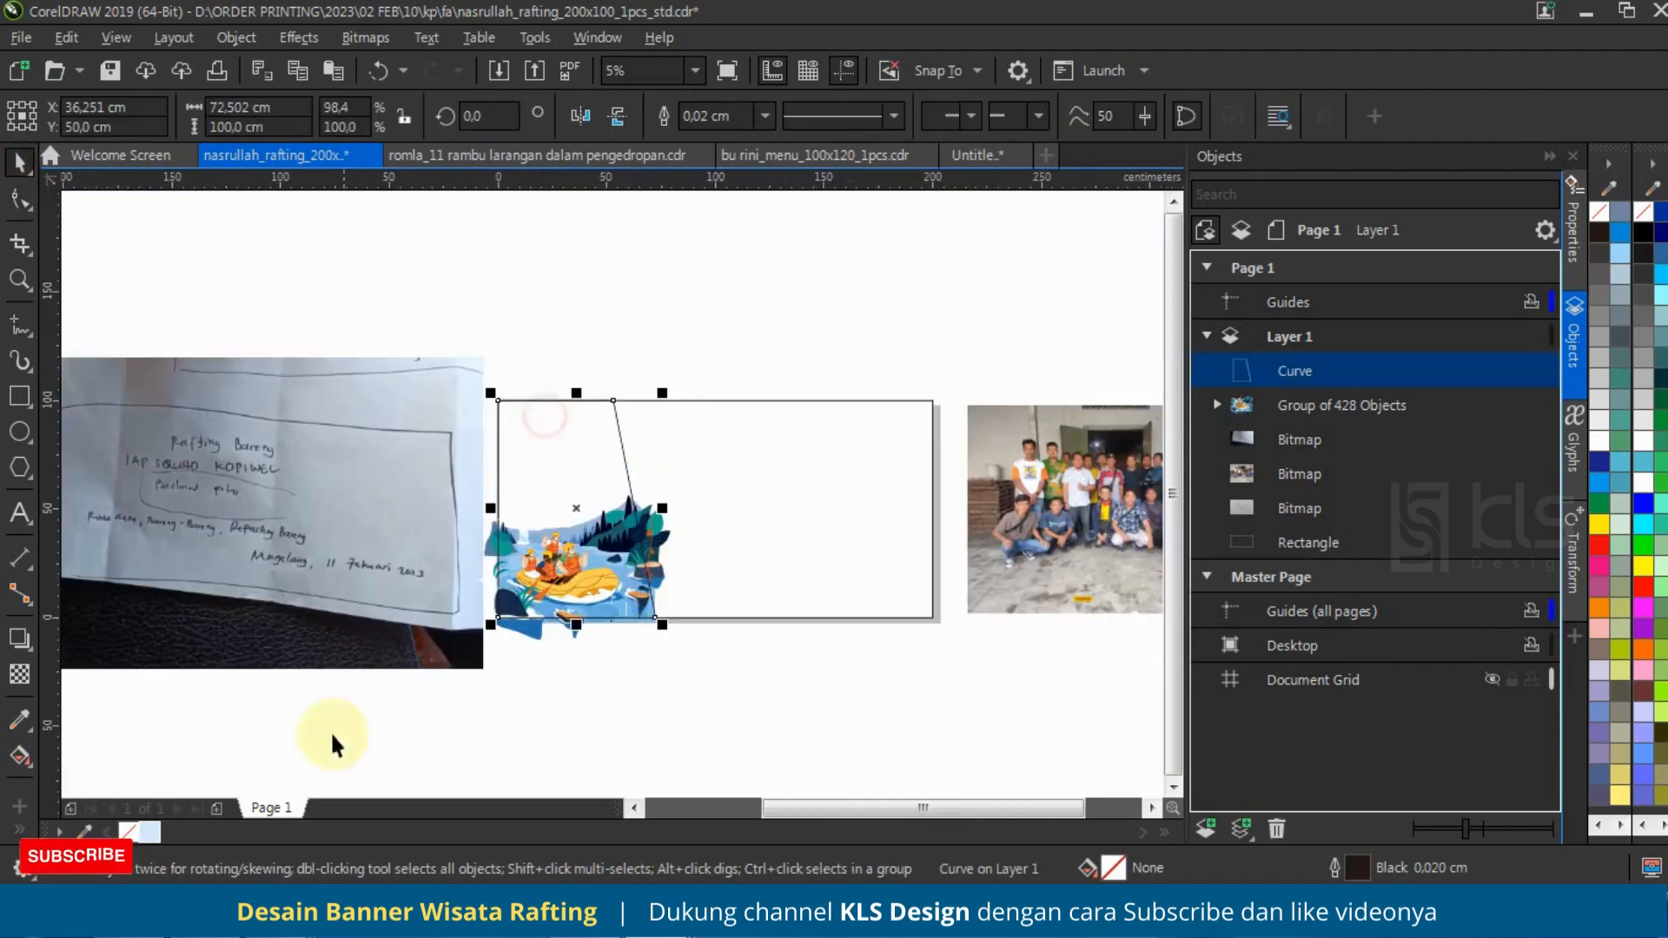
# Step: Fill the slanted shape with light blue (C20 M0 Y1 K0), without an outline, and send it behind the rafting illustration
pyautogui.click(144, 834)
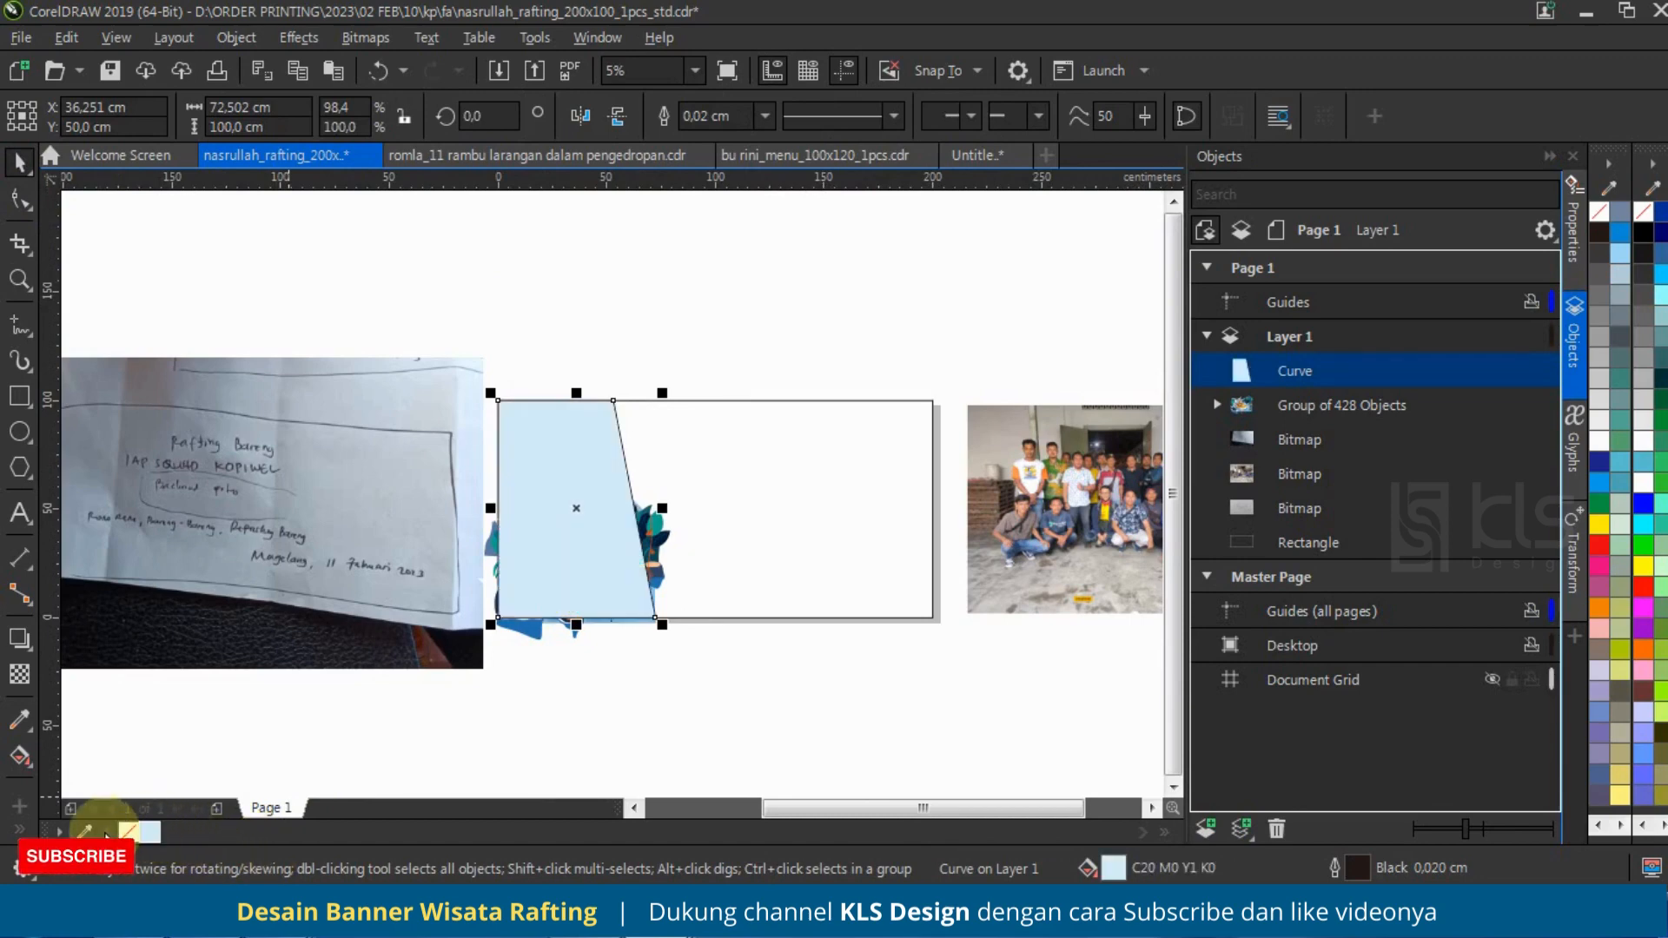
pyautogui.hotkey('shift', 'pagedown')
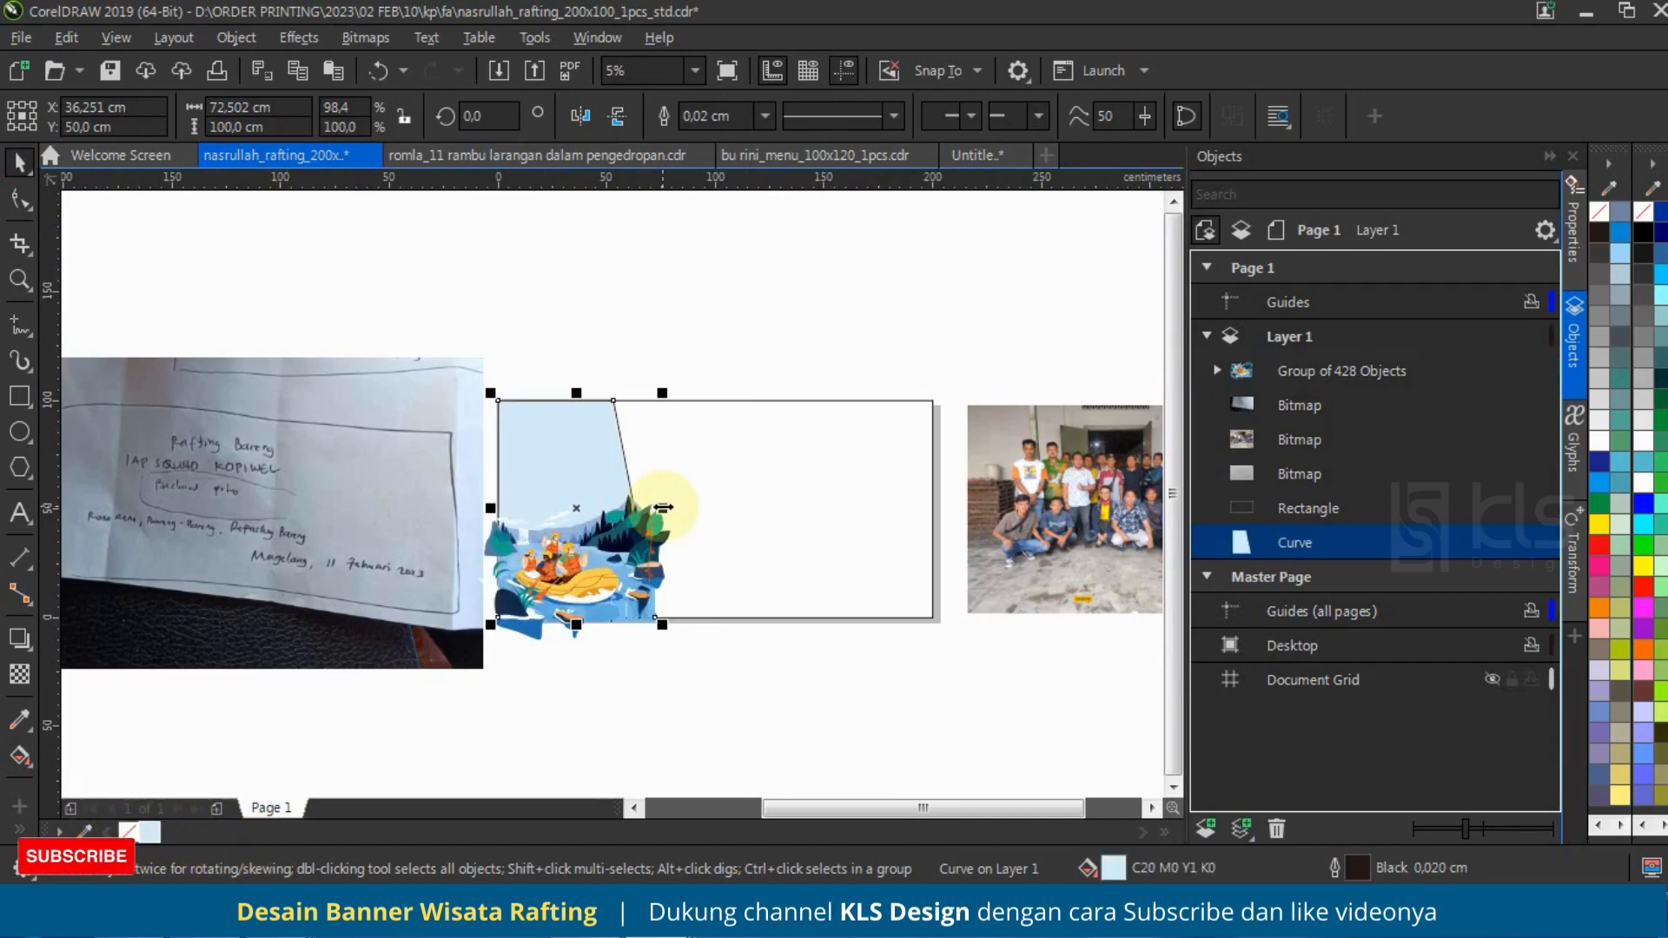
pyautogui.rightClick(126, 832)
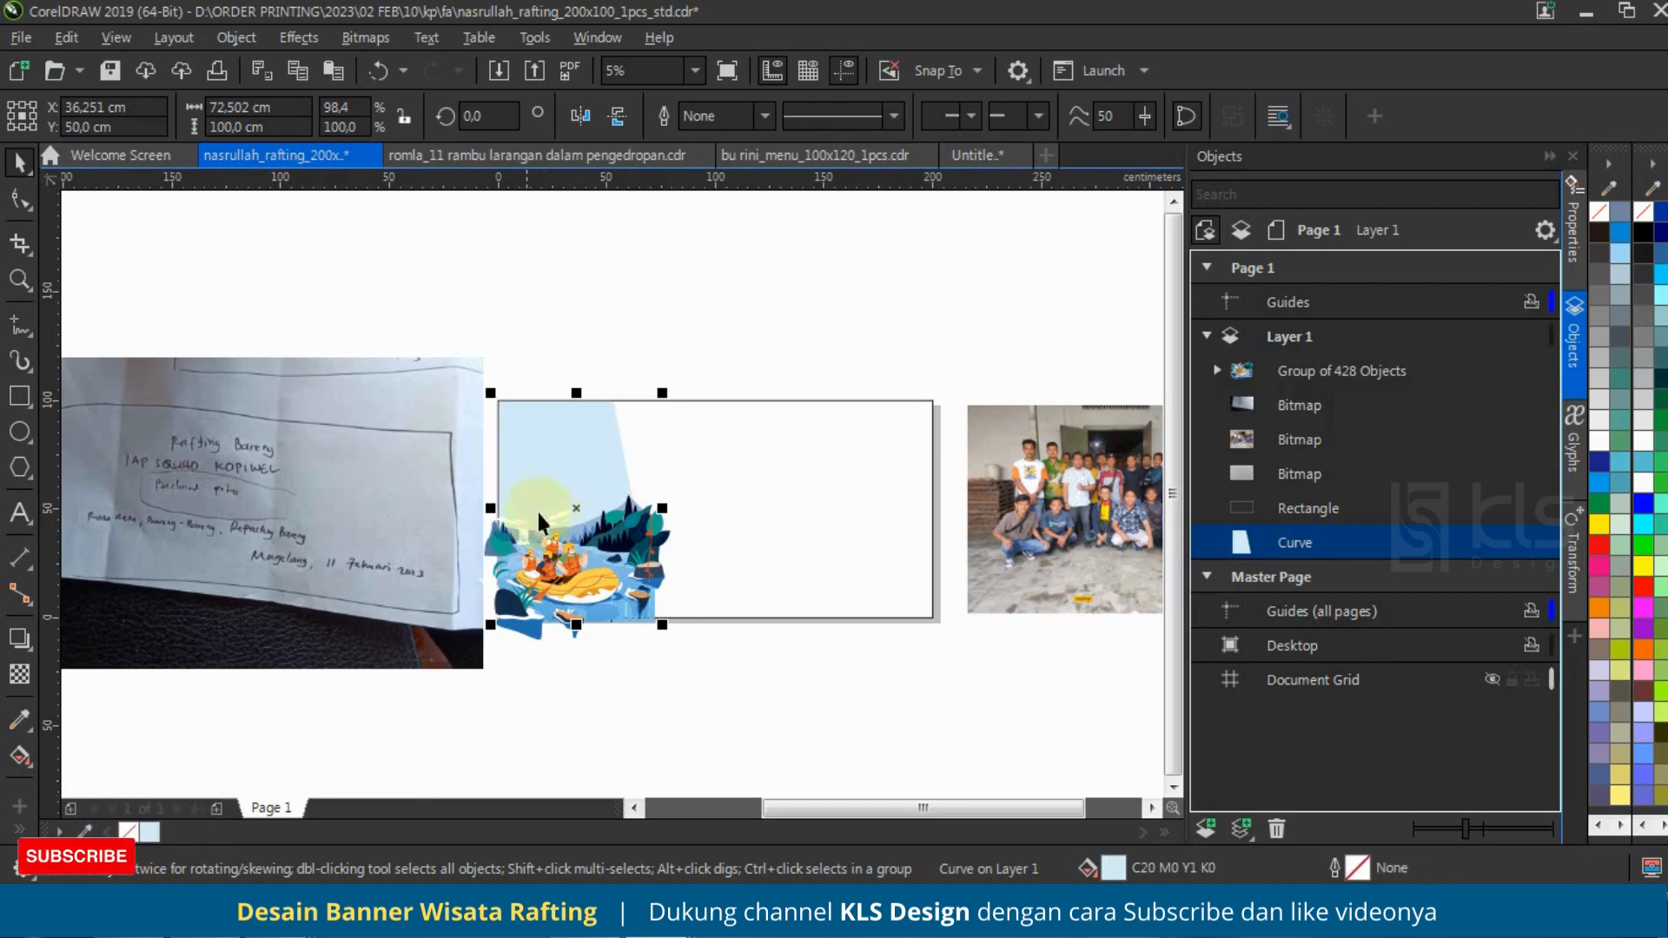
# Step: Create a copy of the light blue slanted shape stretched to about 75.3 cm wide
pyautogui.scroll(2, 663, 477)
pyautogui.moveTo(652, 539)
pyautogui.mouseDown()
pyautogui.moveTo(631, 545)
pyautogui.moveTo(671, 542)
pyautogui.mouseUp()
pyautogui.rightClick(670, 542)
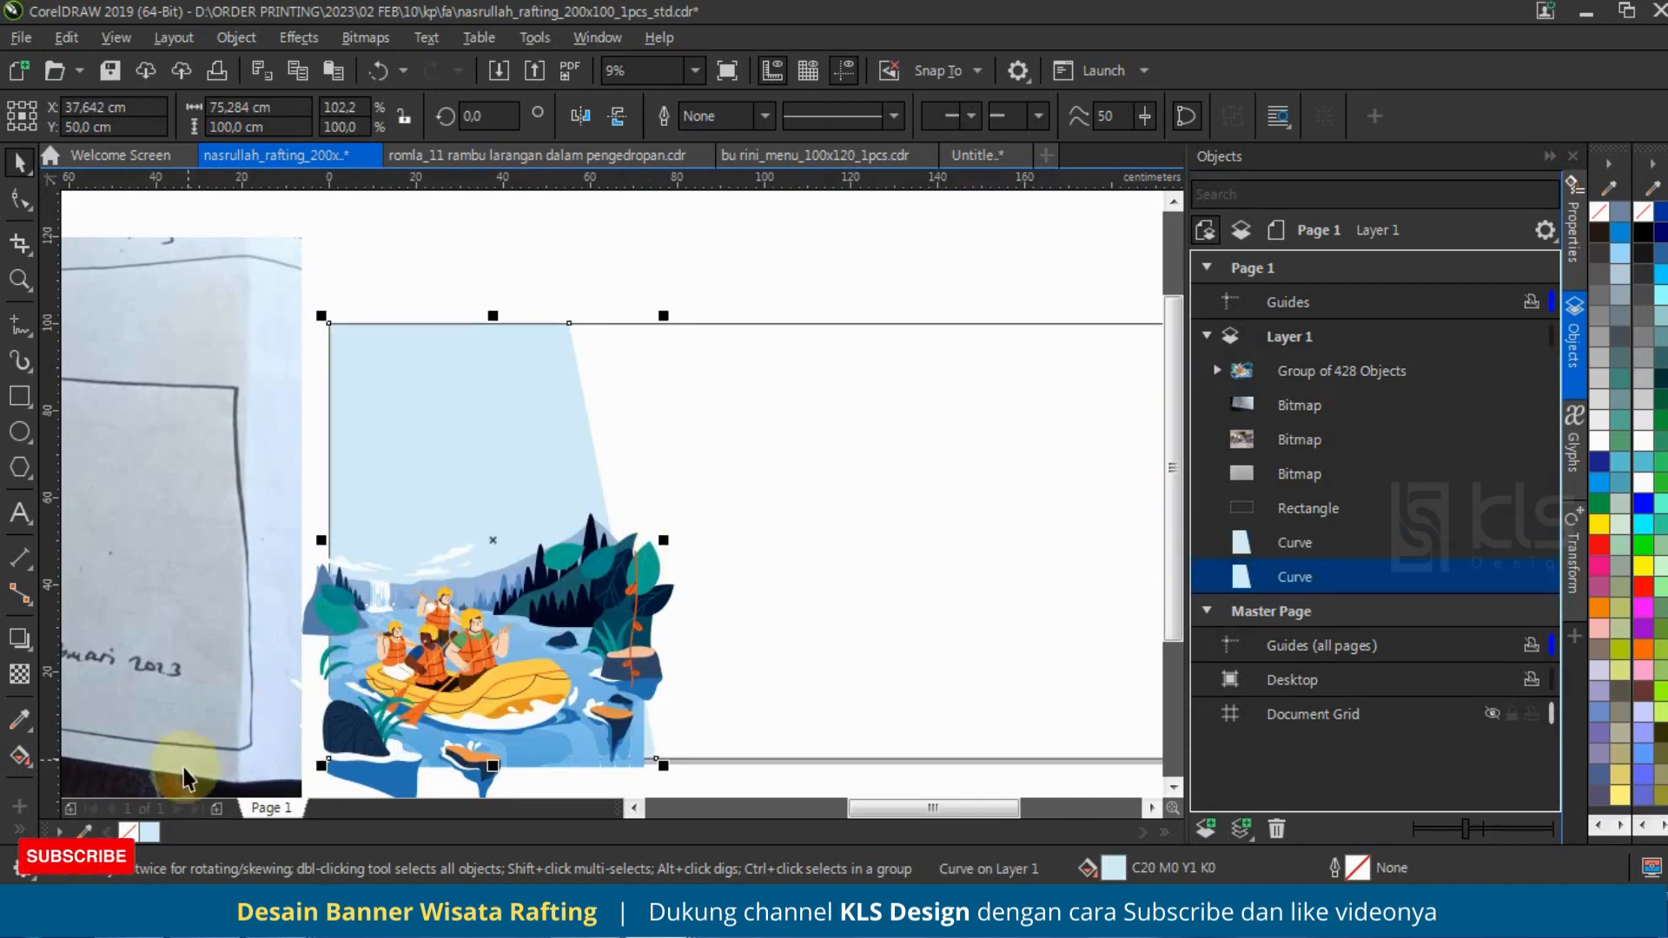
# Step: Sample the raft's yellow (C0 M22 Y73 K0) and fill the wider slanted copy with it
pyautogui.click(84, 831)
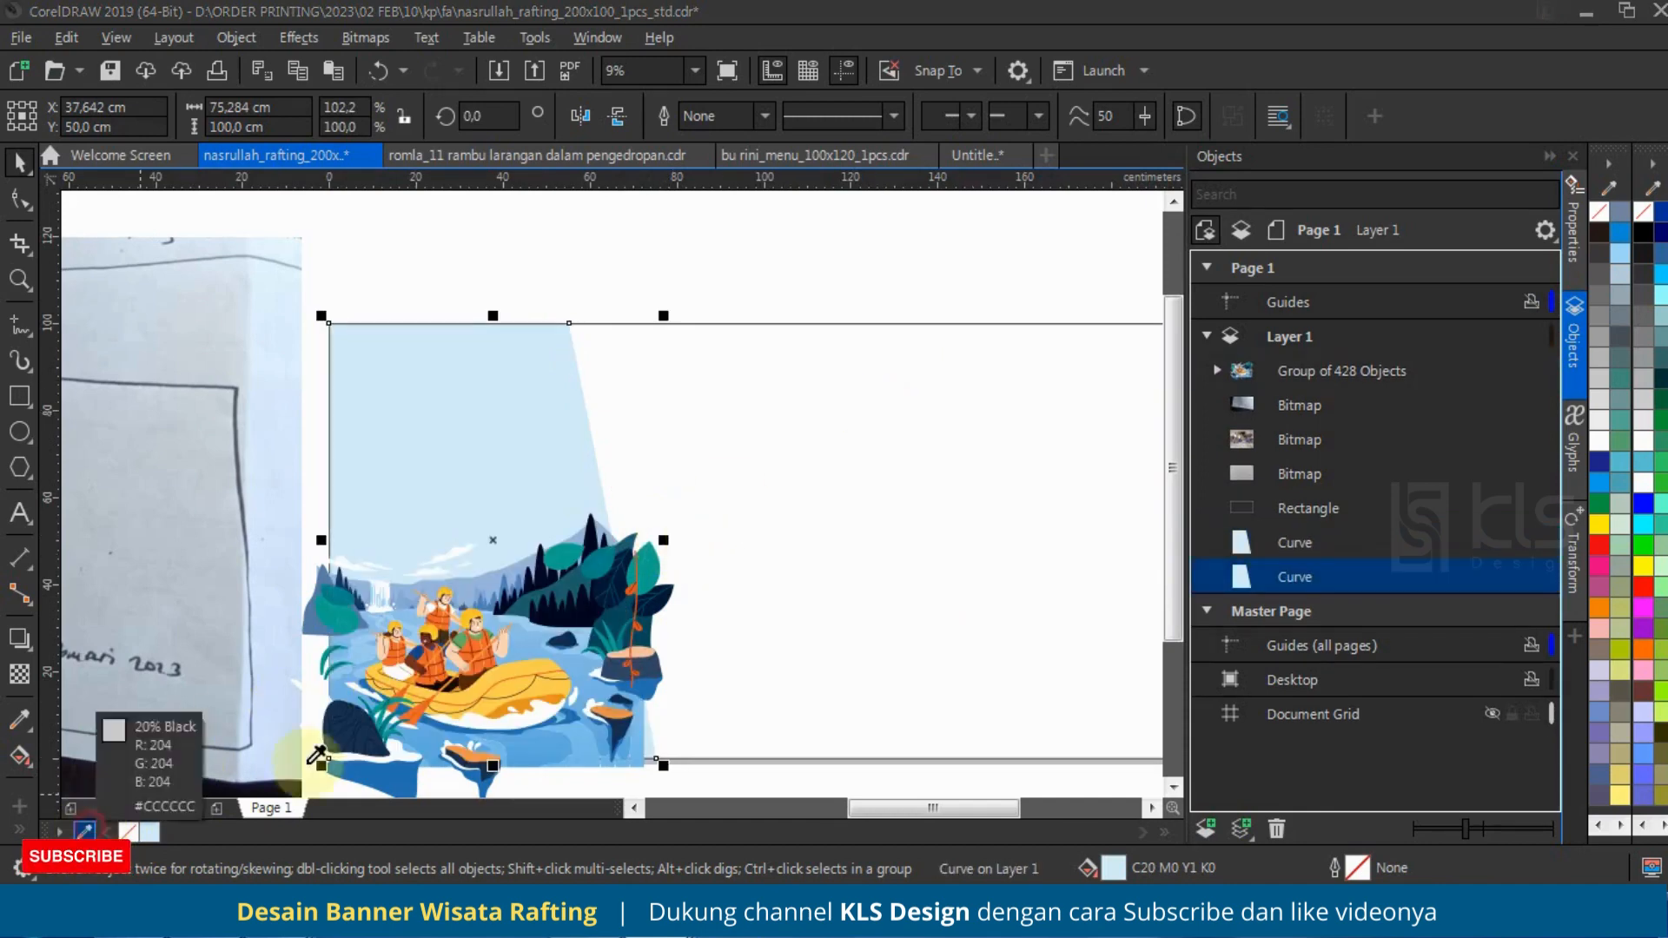
pyautogui.click(519, 672)
pyautogui.click(166, 832)
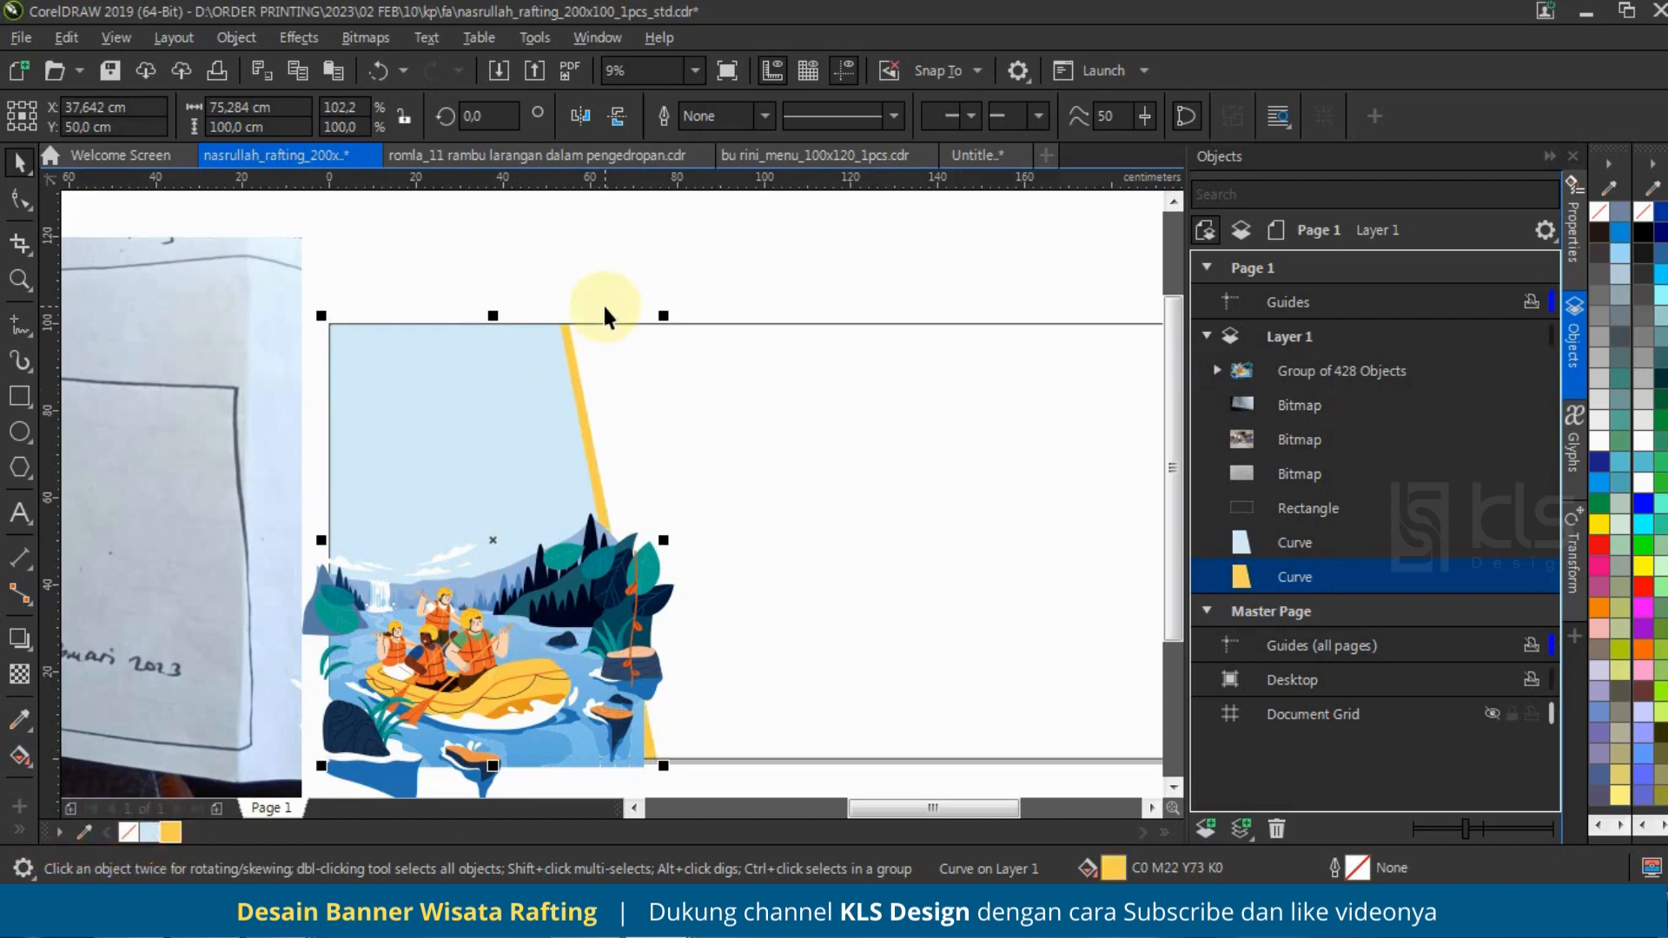
pyautogui.scroll(-1, 602, 303)
pyautogui.scroll(1, 549, 326)
pyautogui.click(708, 230)
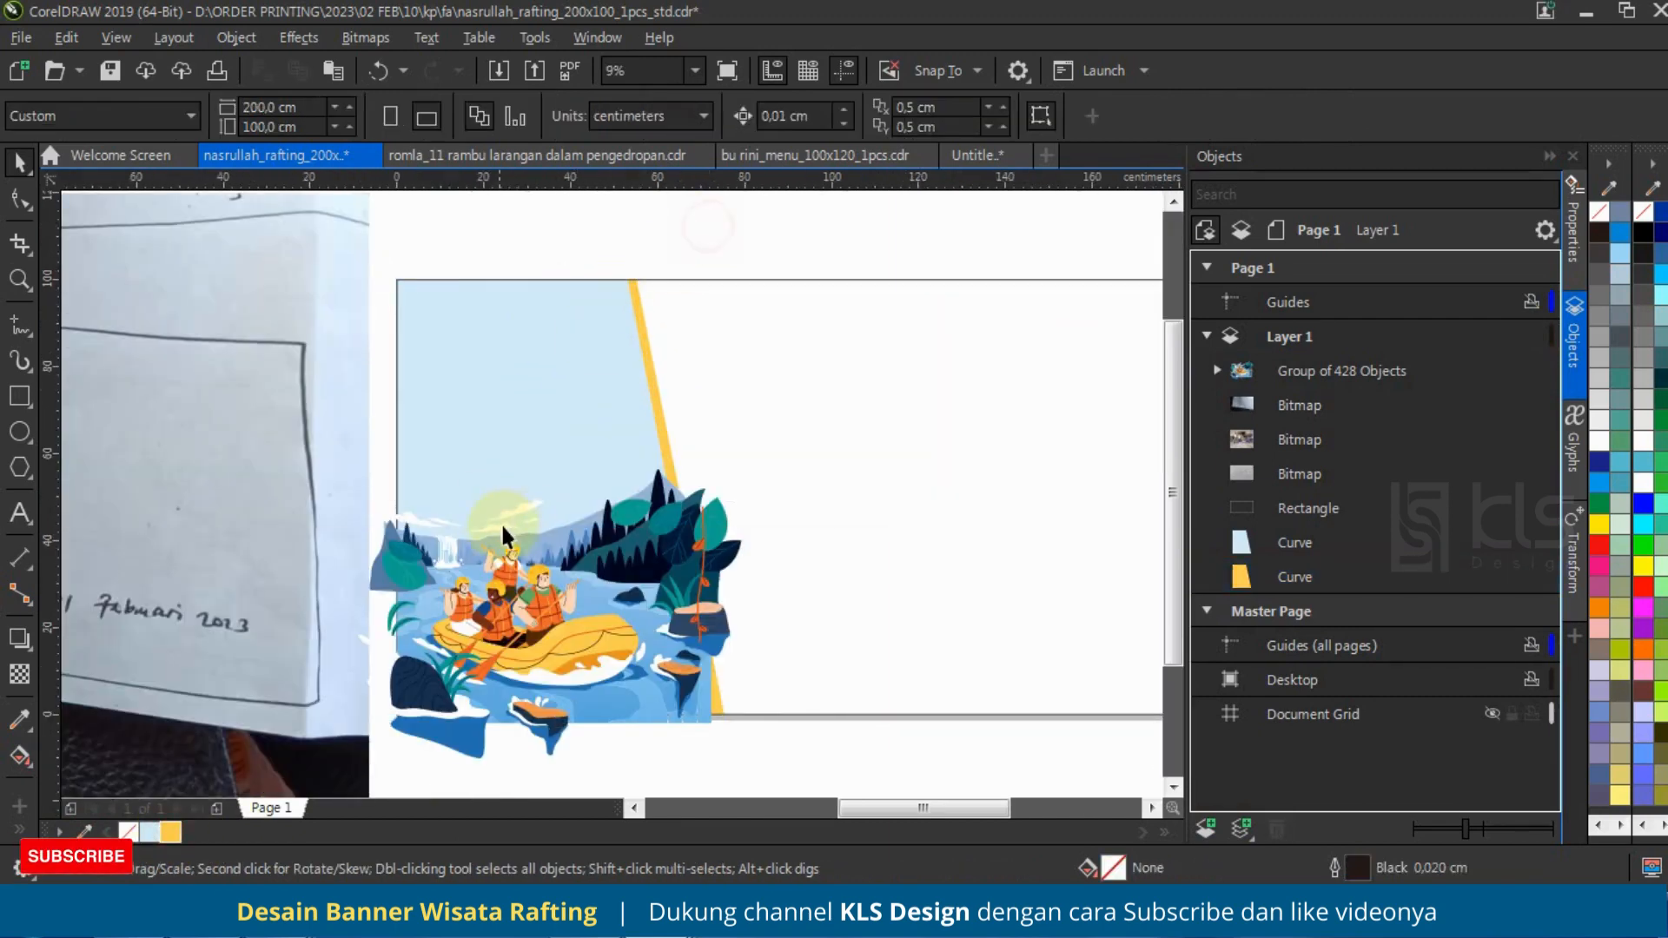
# Step: Ungroup the rafting illustration into its separate objects
pyautogui.click(516, 499)
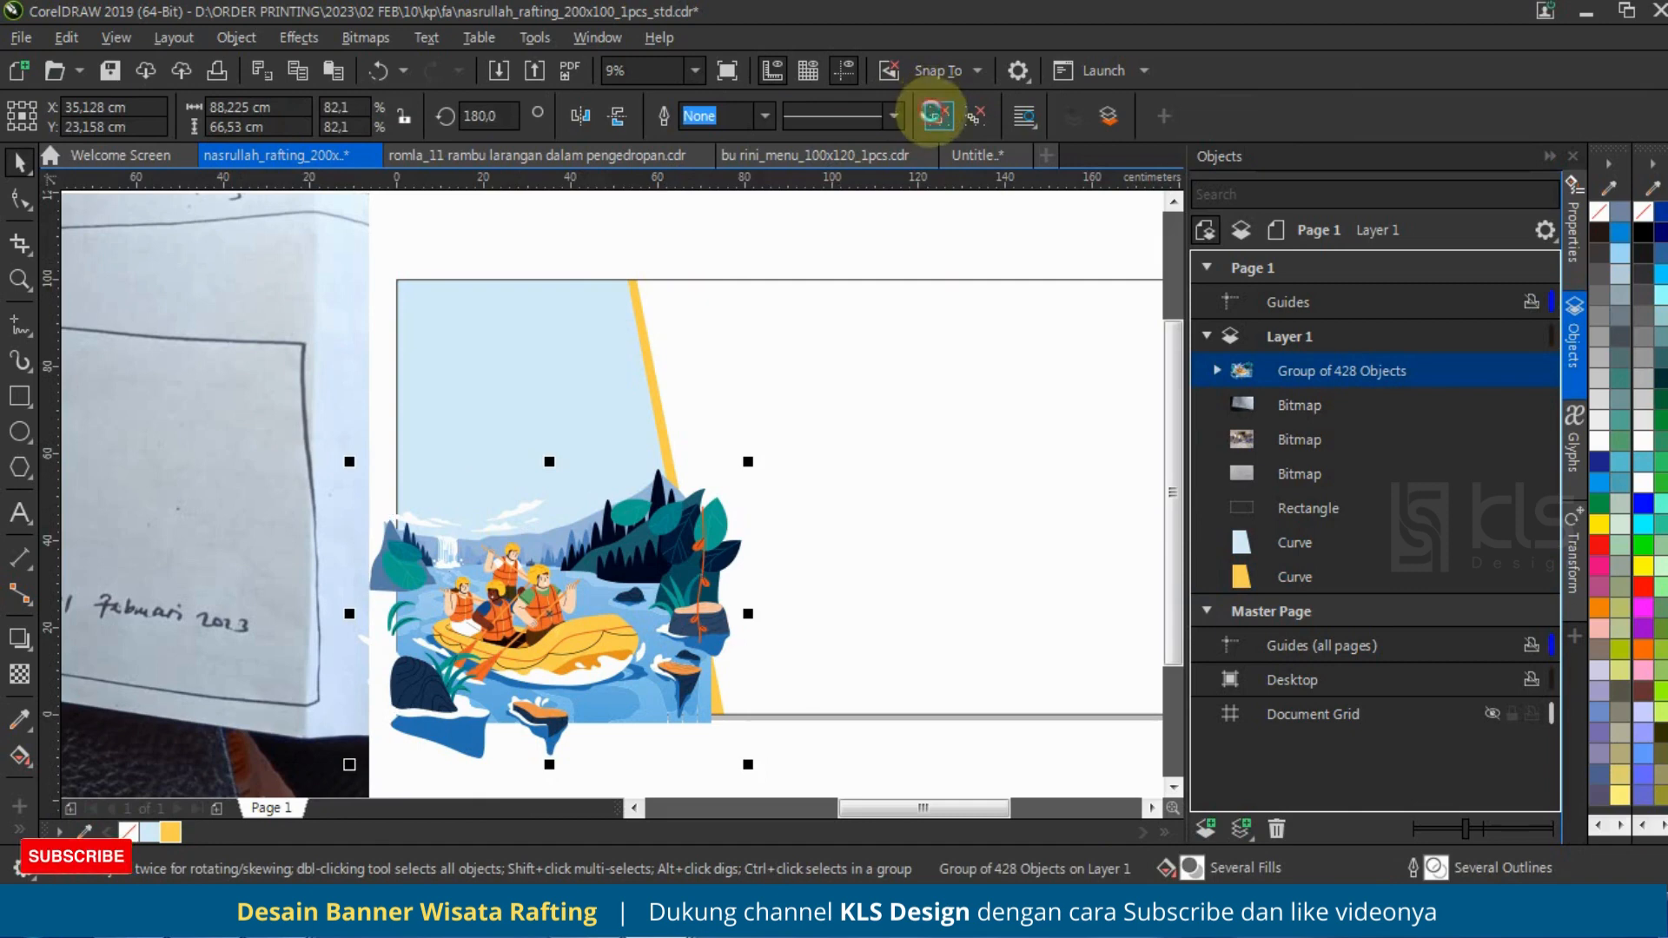
pyautogui.click(938, 116)
pyautogui.click(697, 217)
pyautogui.click(517, 521)
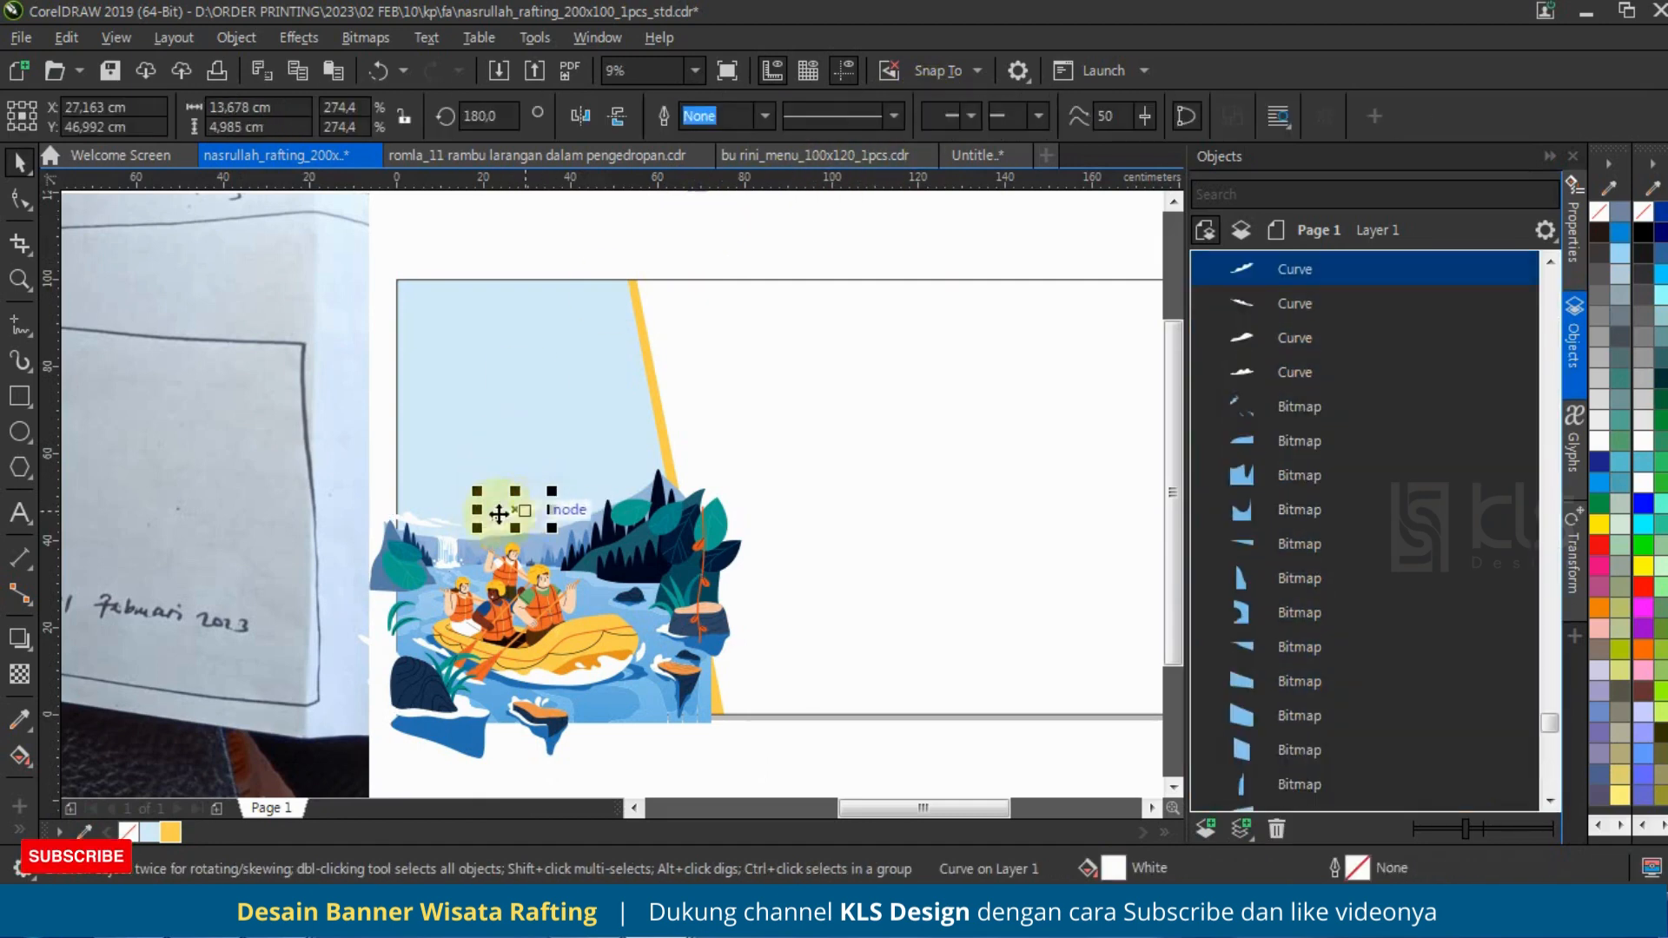
pyautogui.moveTo(383, 446); pyautogui.dragTo(541, 434)
pyautogui.scroll(1, 476, 511)
pyautogui.scroll(2, 476, 511)
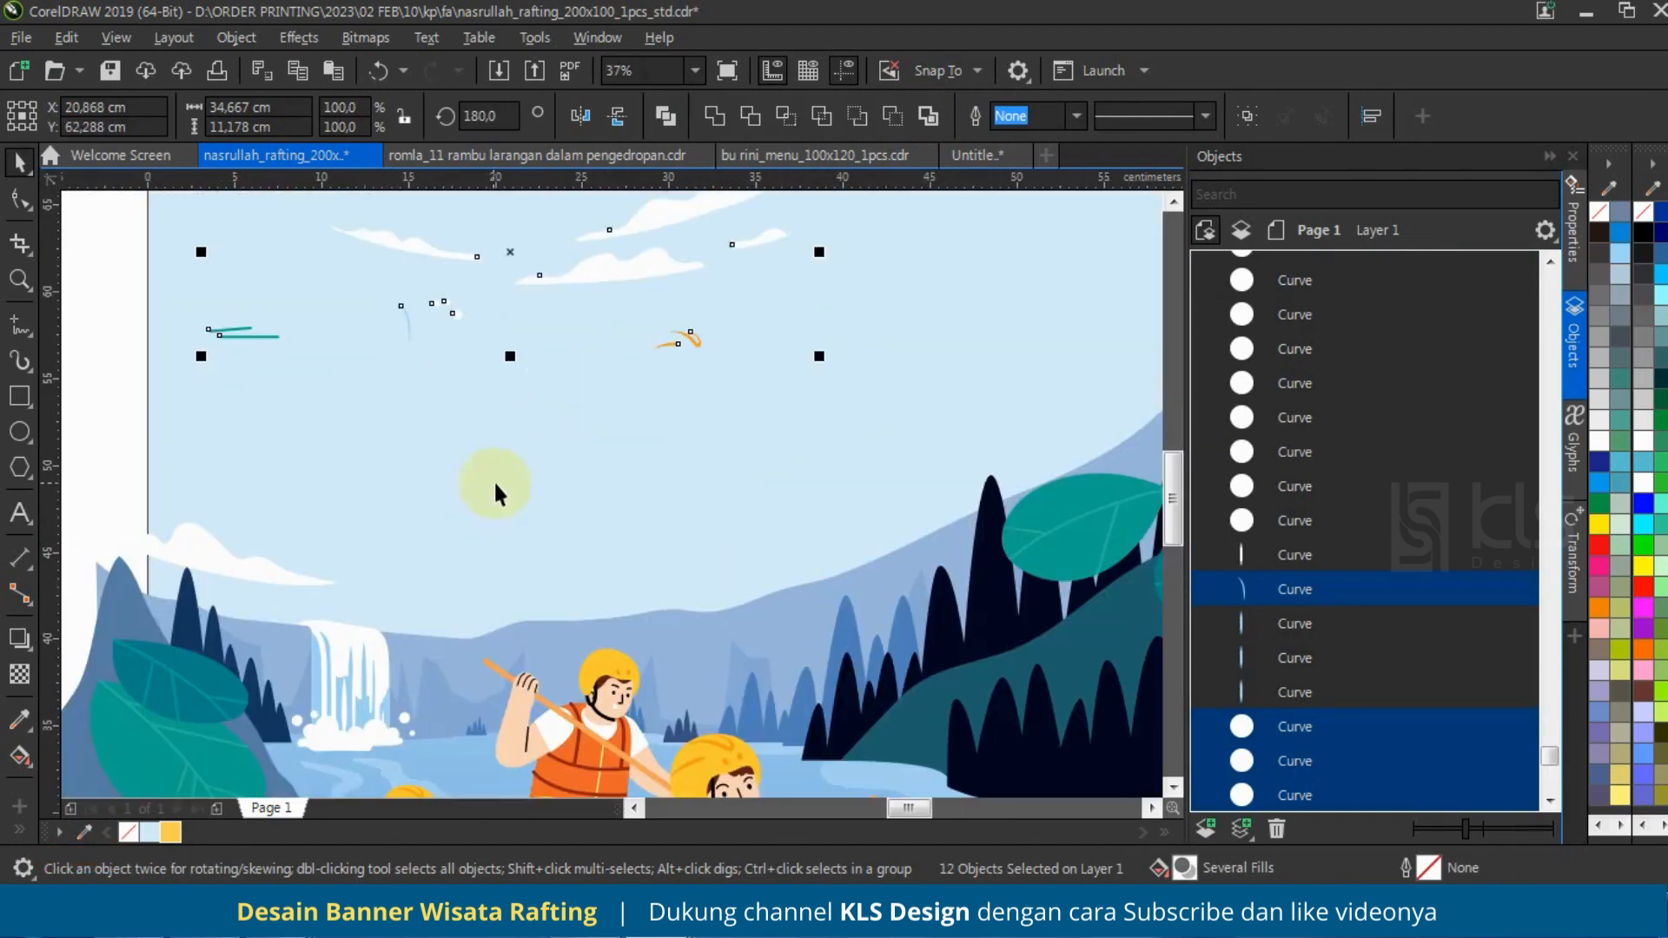
# Step: Group the five white clouds above the illustration's mountains
pyautogui.moveTo(104, 389); pyautogui.dragTo(810, 605)
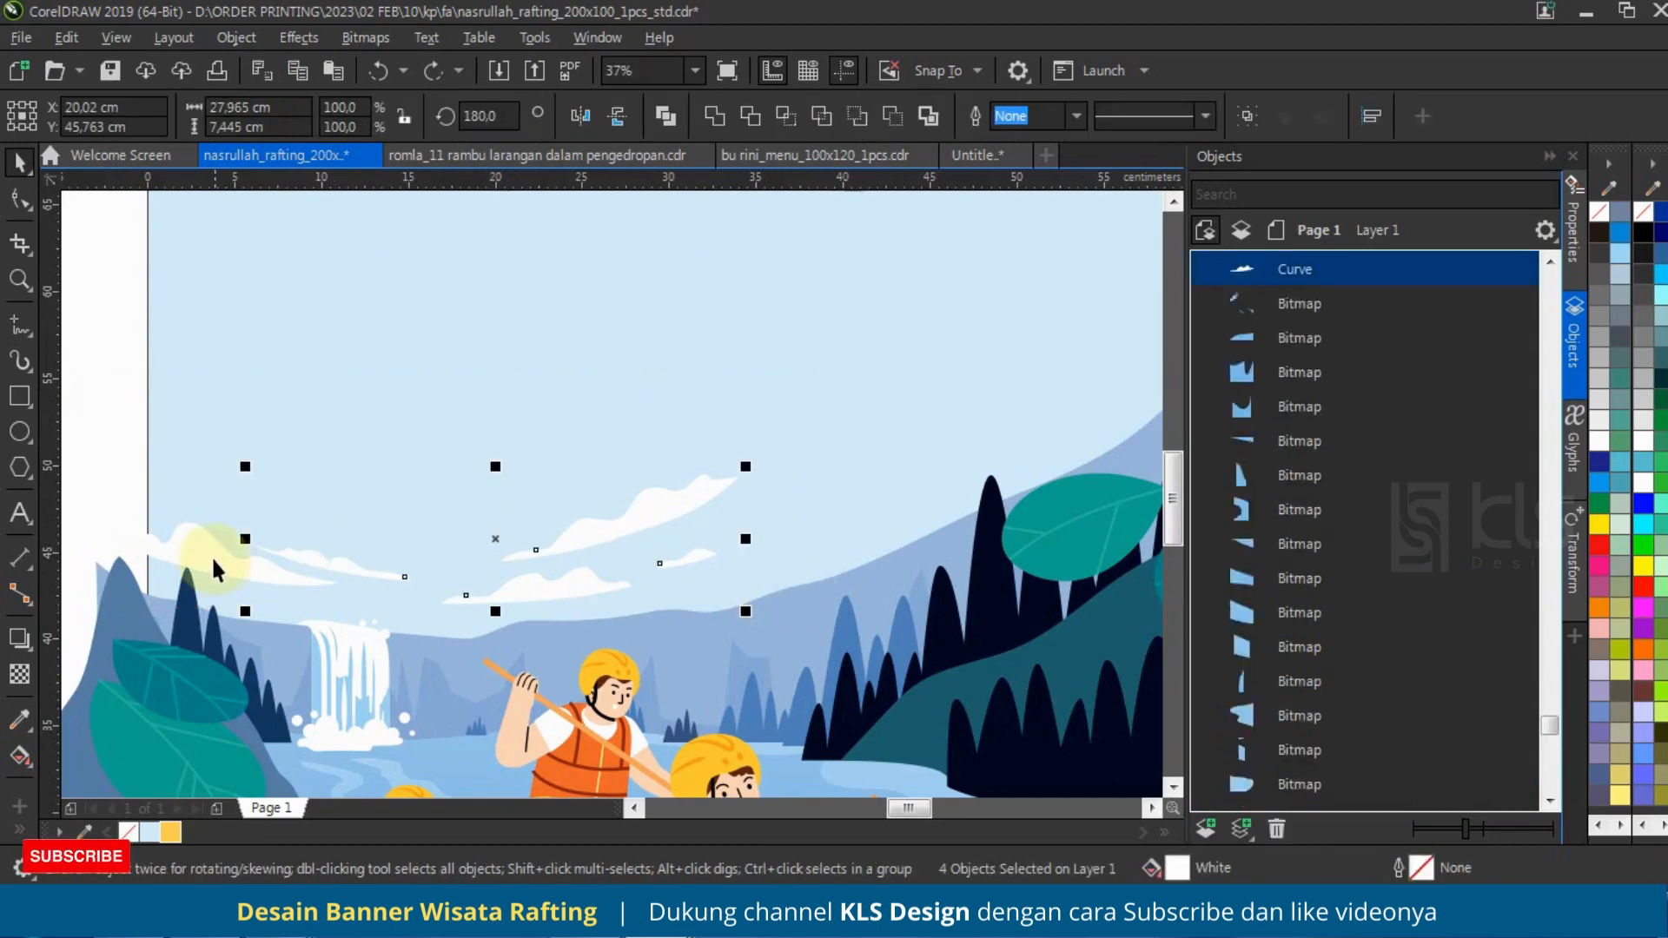
pyautogui.scroll(-1, 512, 556)
pyautogui.hotkey('ctrl', 'g')
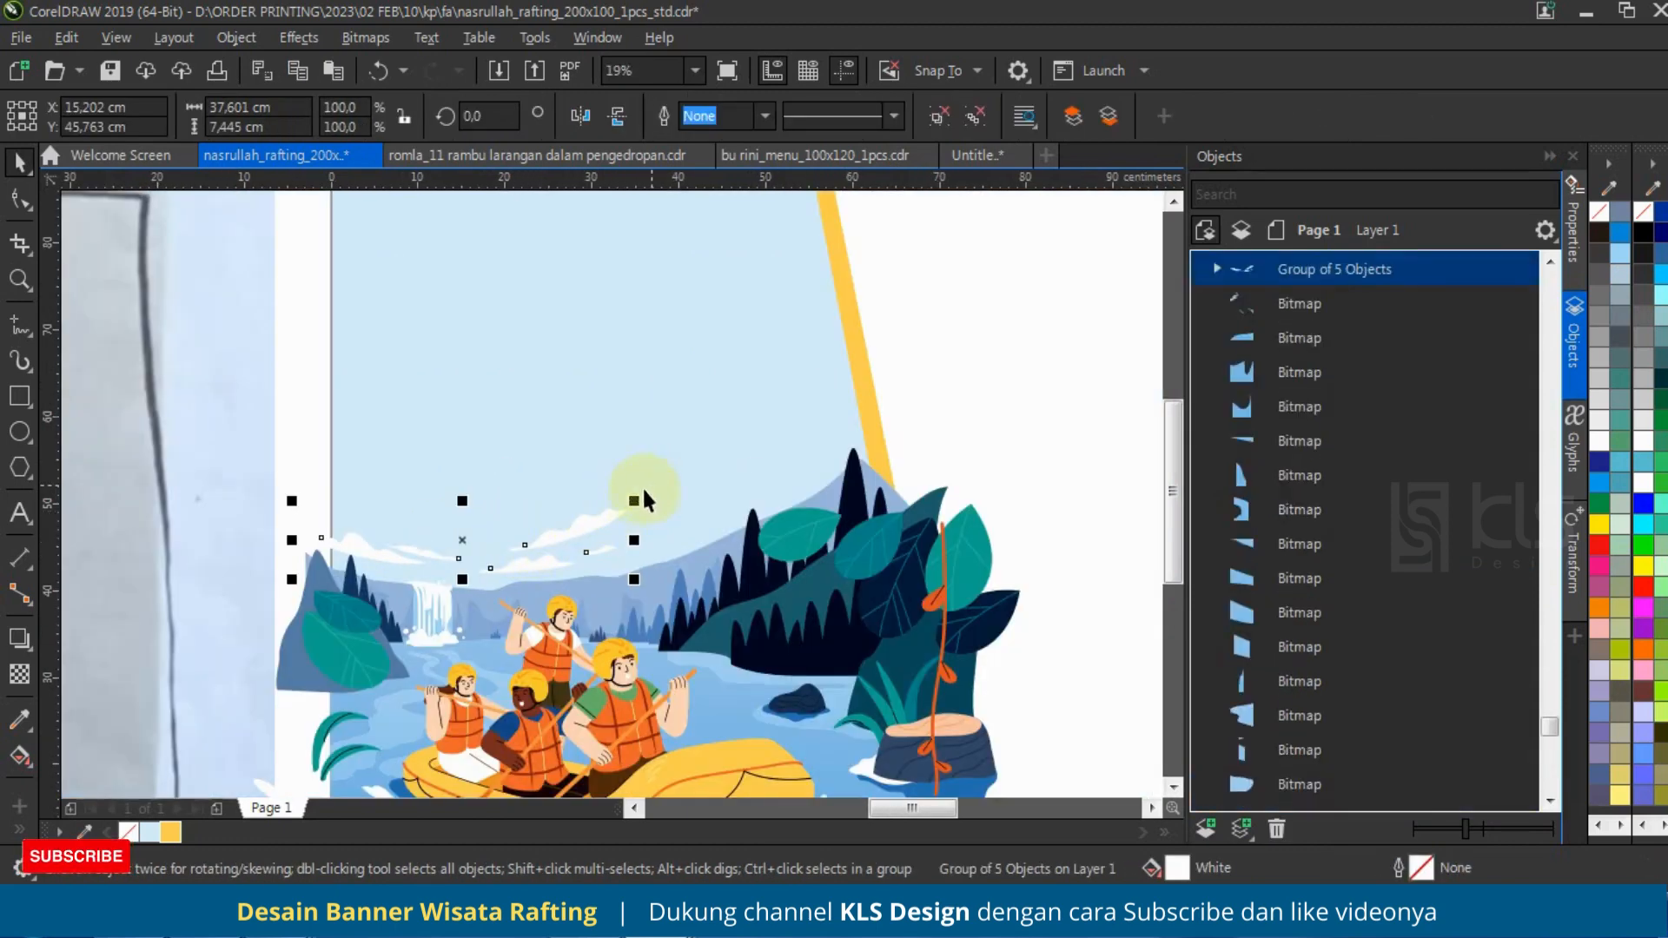
# Step: Enlarge the cloud group to about 61.5 cm wide in the sky above the mountains
pyautogui.moveTo(643, 500)
pyautogui.mouseDown()
pyautogui.moveTo(681, 451)
pyautogui.moveTo(790, 387)
pyautogui.moveTo(707, 499)
pyautogui.moveTo(694, 476)
pyautogui.moveTo(809, 432)
pyautogui.moveTo(654, 481)
pyautogui.mouseUp()
pyautogui.scroll(-2, 582, 521)
pyautogui.scroll(-1, 581, 520)
pyautogui.scroll(2, 617, 525)
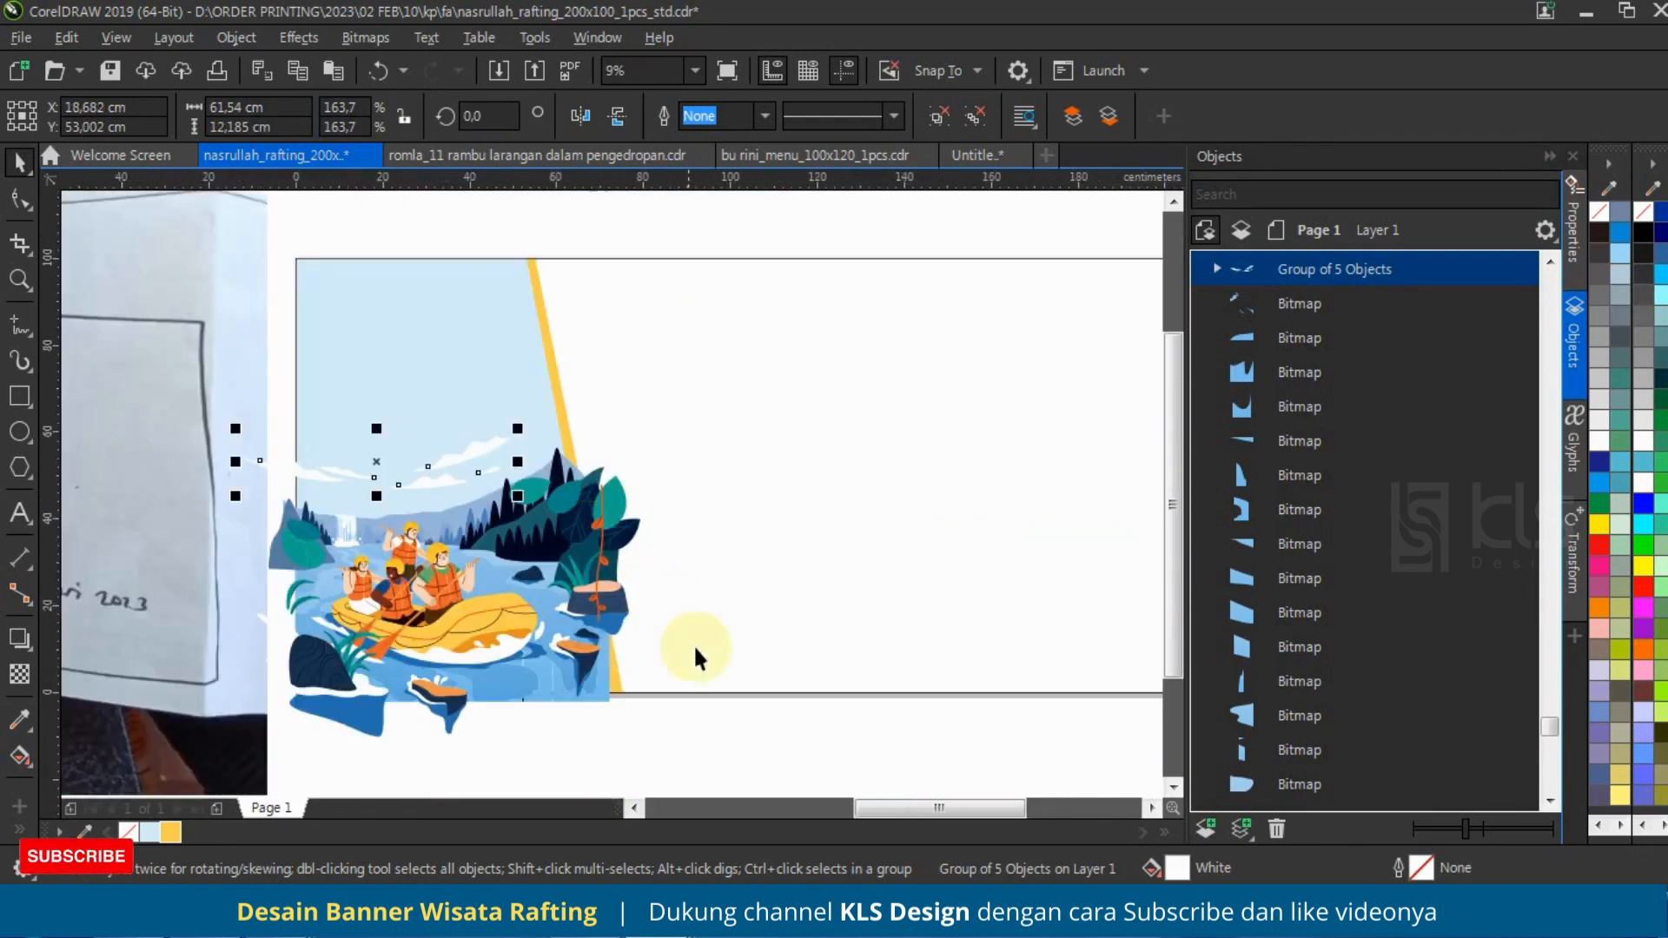
pyautogui.click(694, 728)
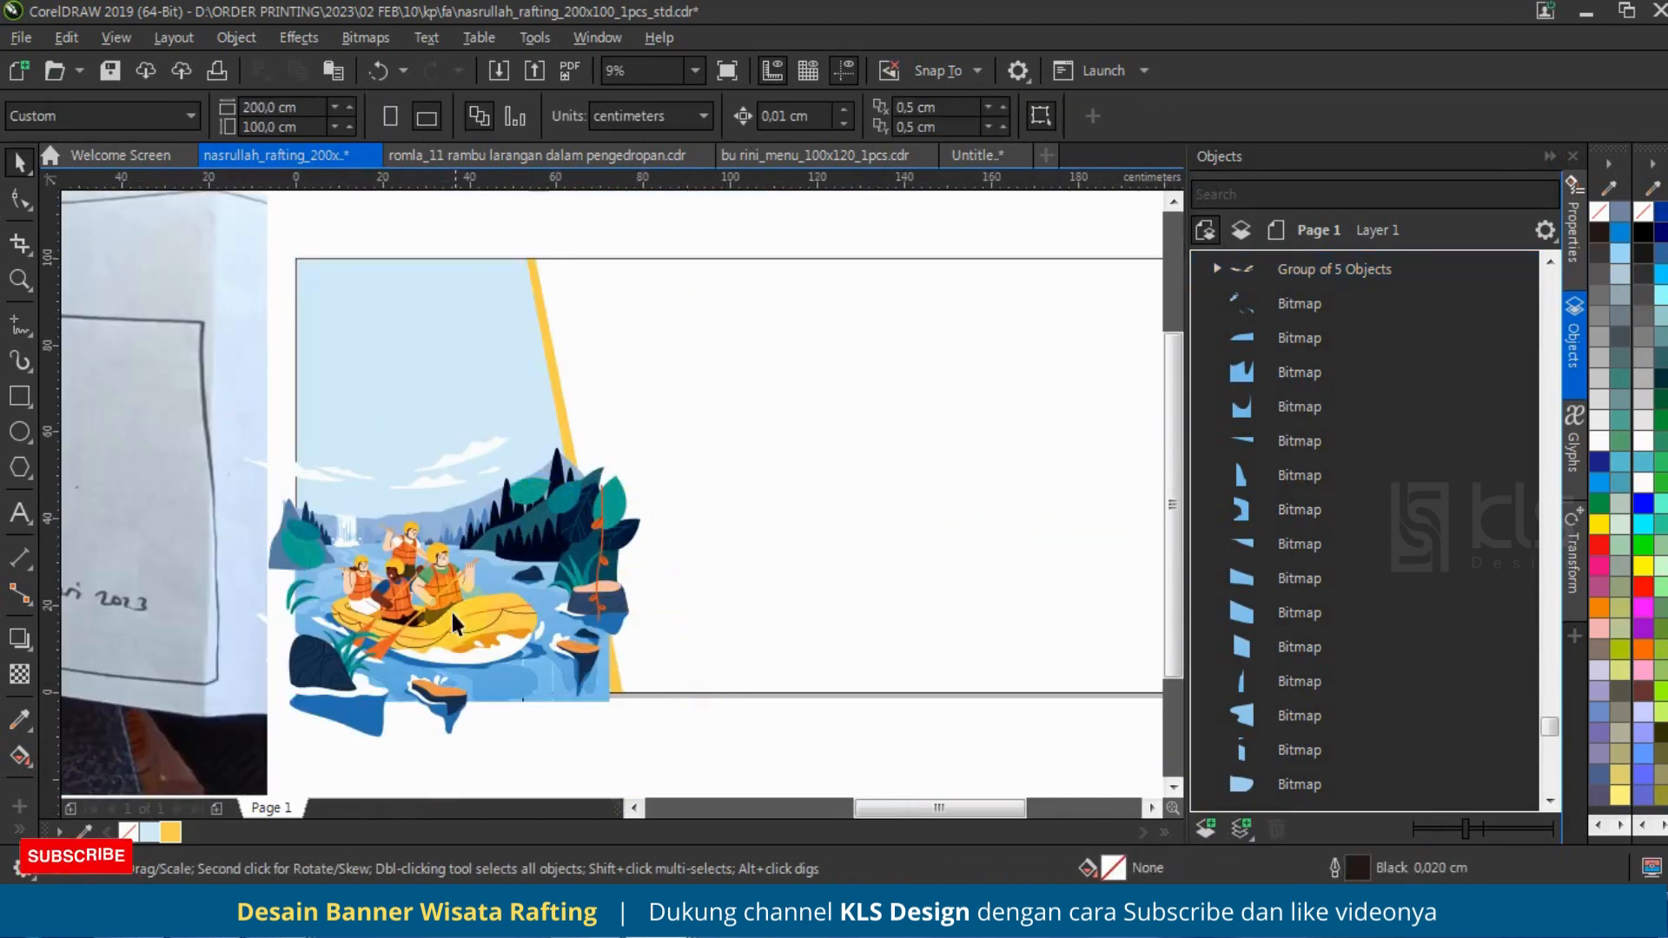
# Step: Examine the handwritten layout sketch beside the banner for its wording and arrangement
pyautogui.scroll(-1, 450, 608)
pyautogui.scroll(1, 467, 534)
pyautogui.scroll(-1, 408, 538)
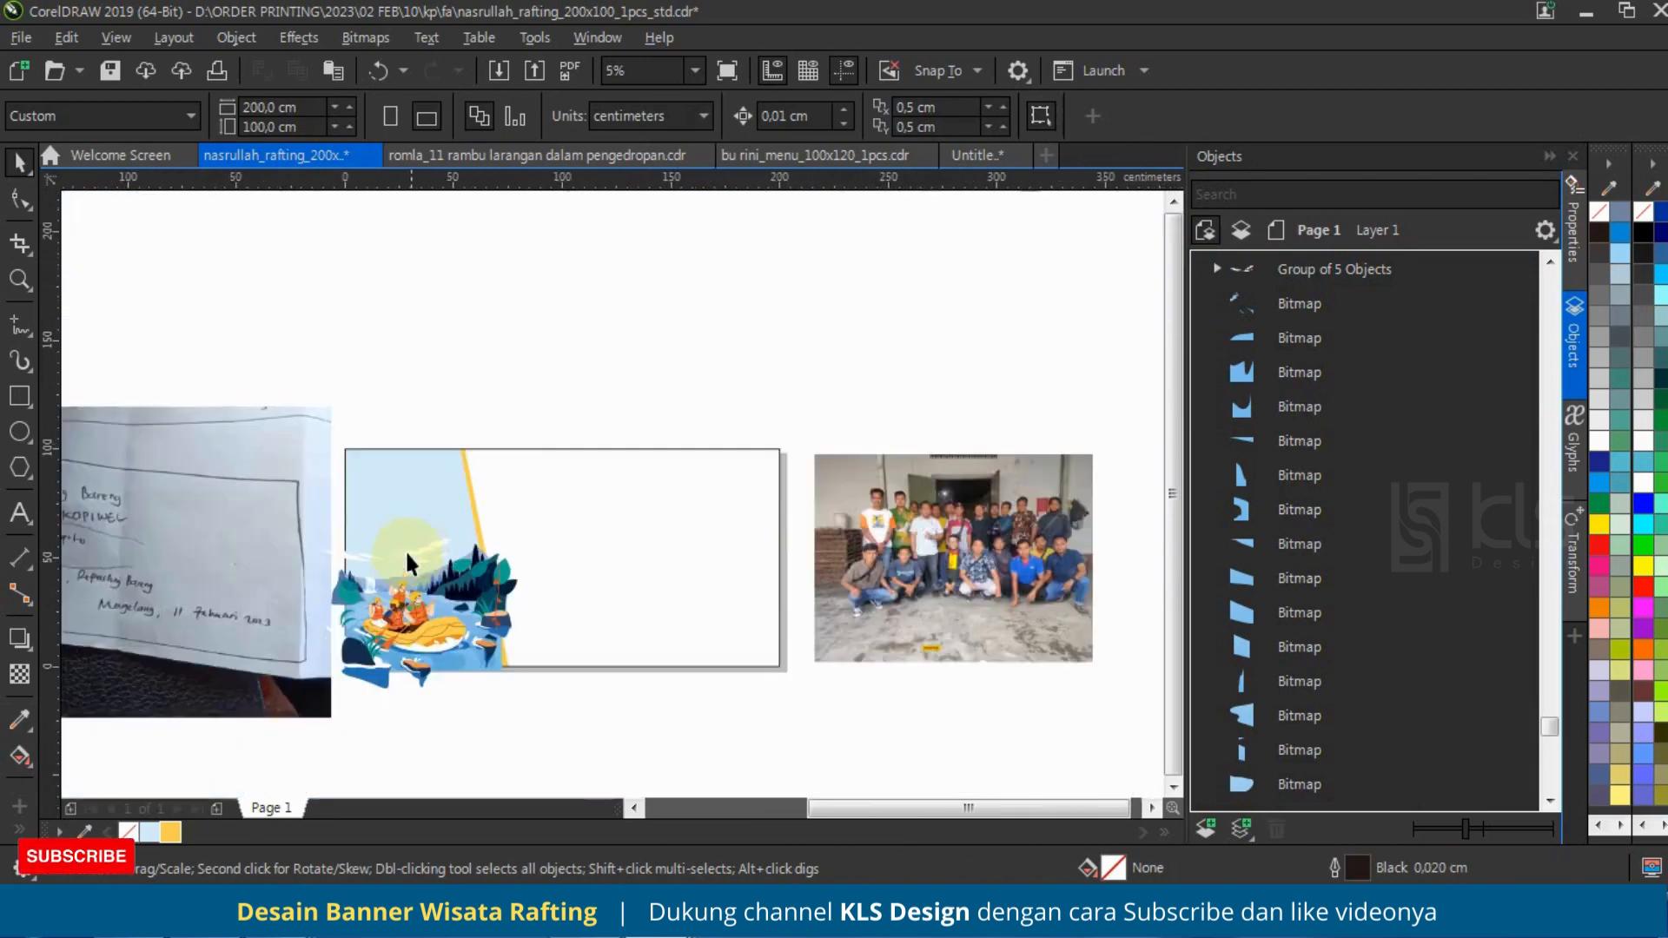
pyautogui.scroll(1, 452, 530)
pyautogui.scroll(-2, 538, 478)
pyautogui.scroll(2, 306, 477)
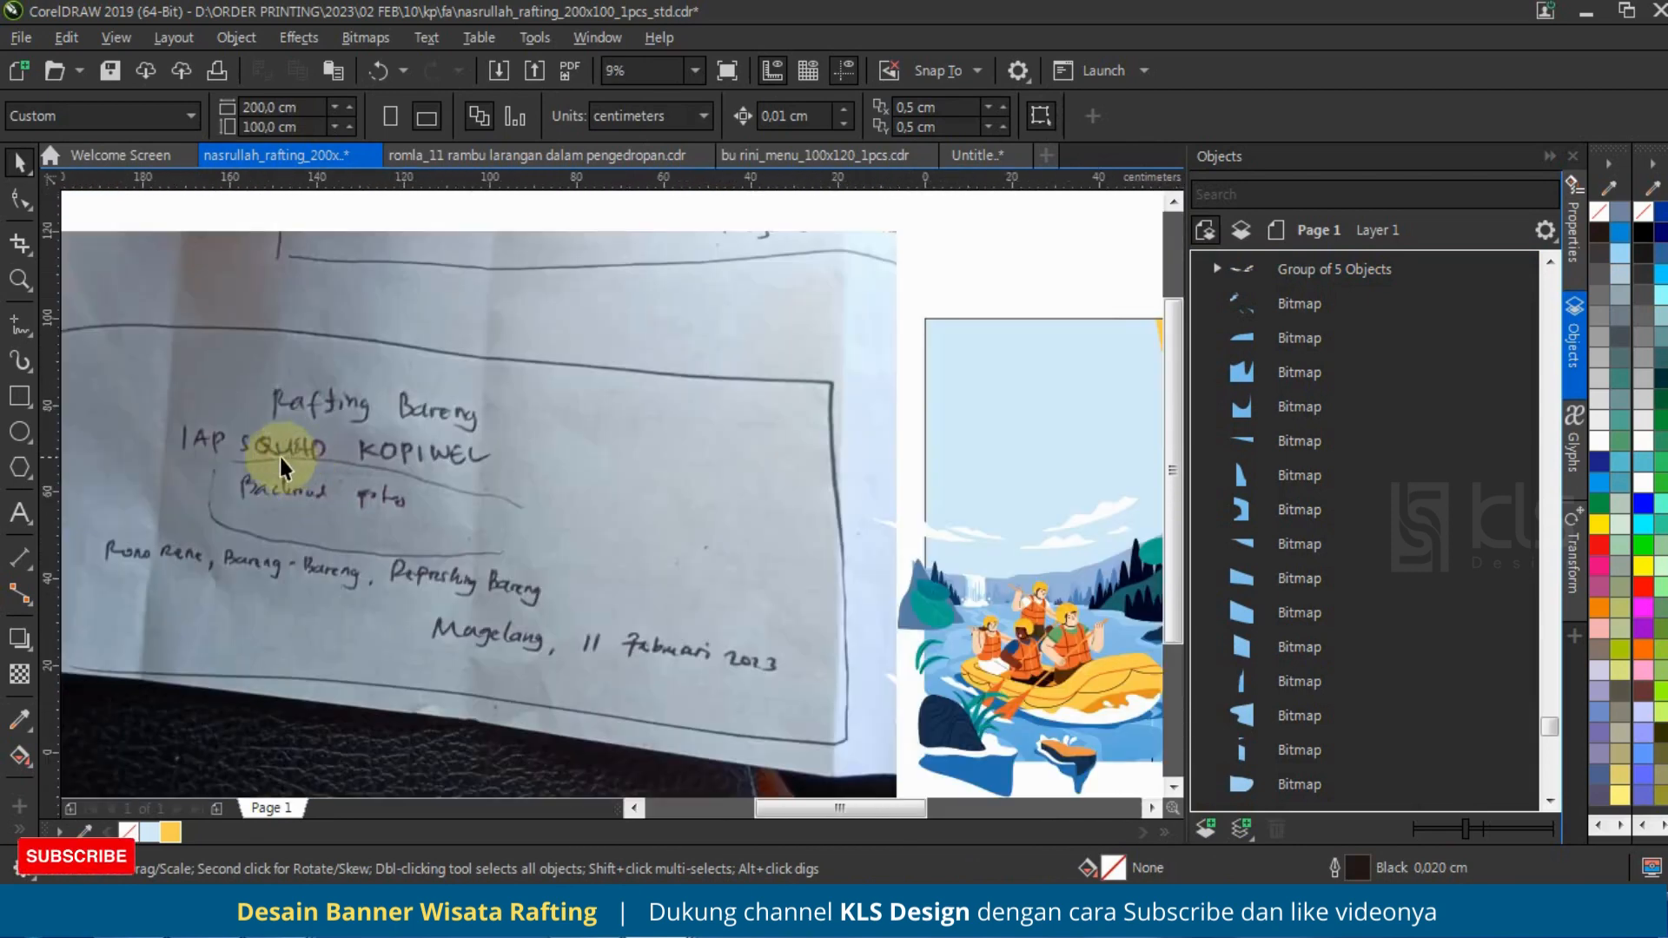
pyautogui.scroll(-1, 228, 483)
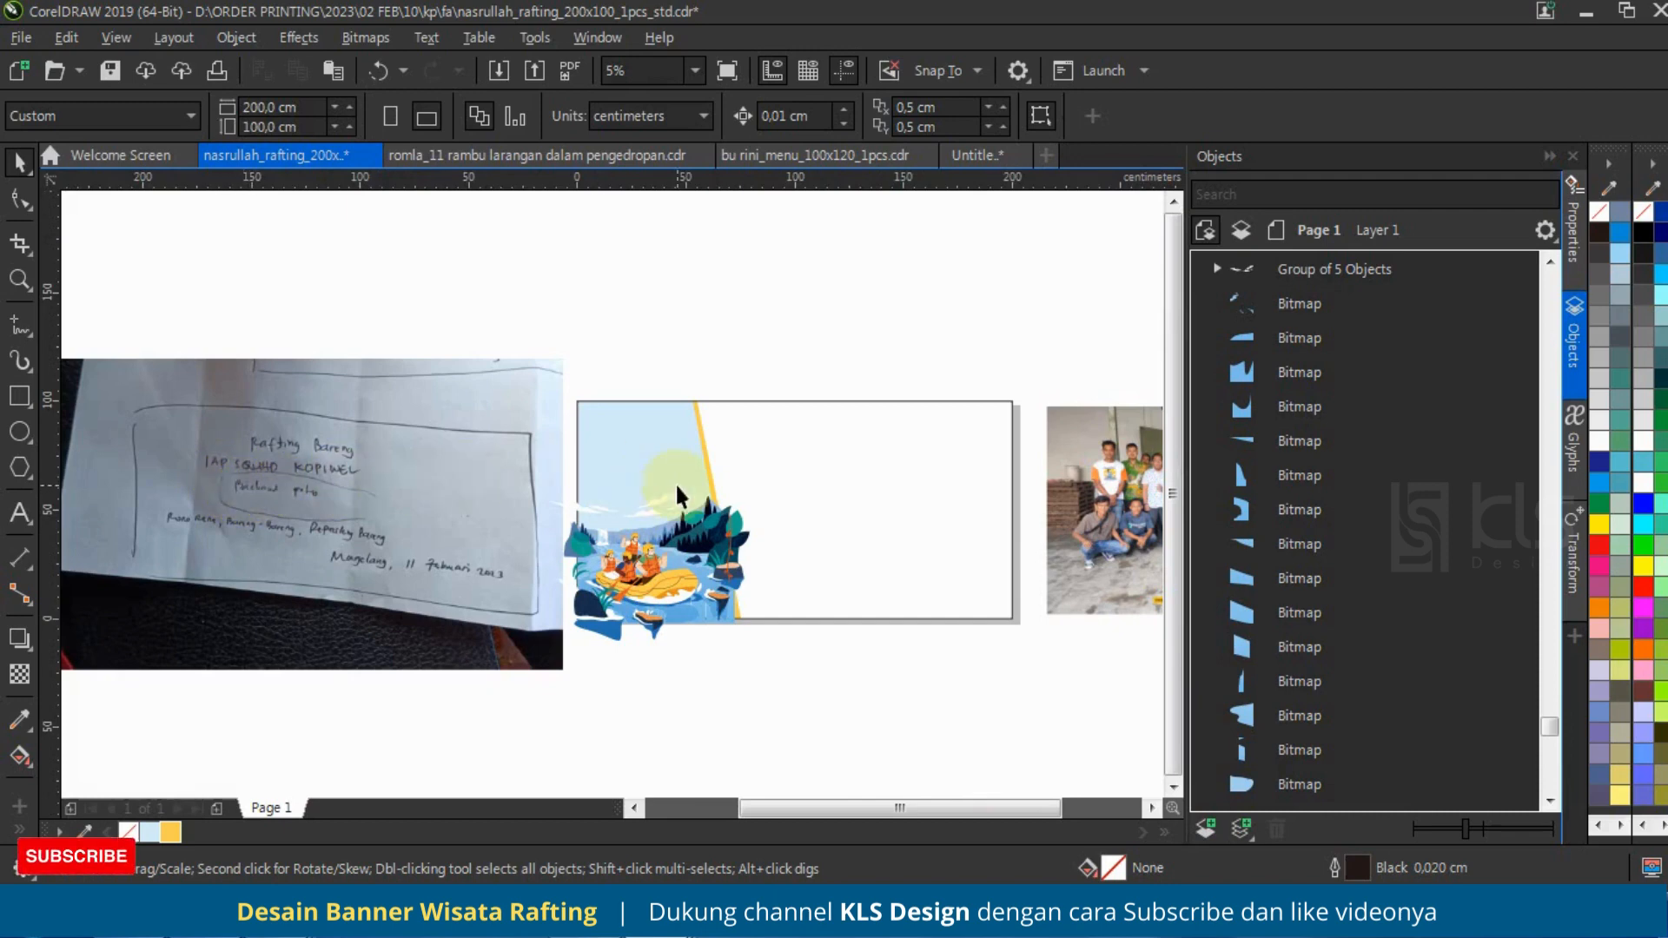
pyautogui.scroll(1, 677, 474)
pyautogui.scroll(-1, 699, 409)
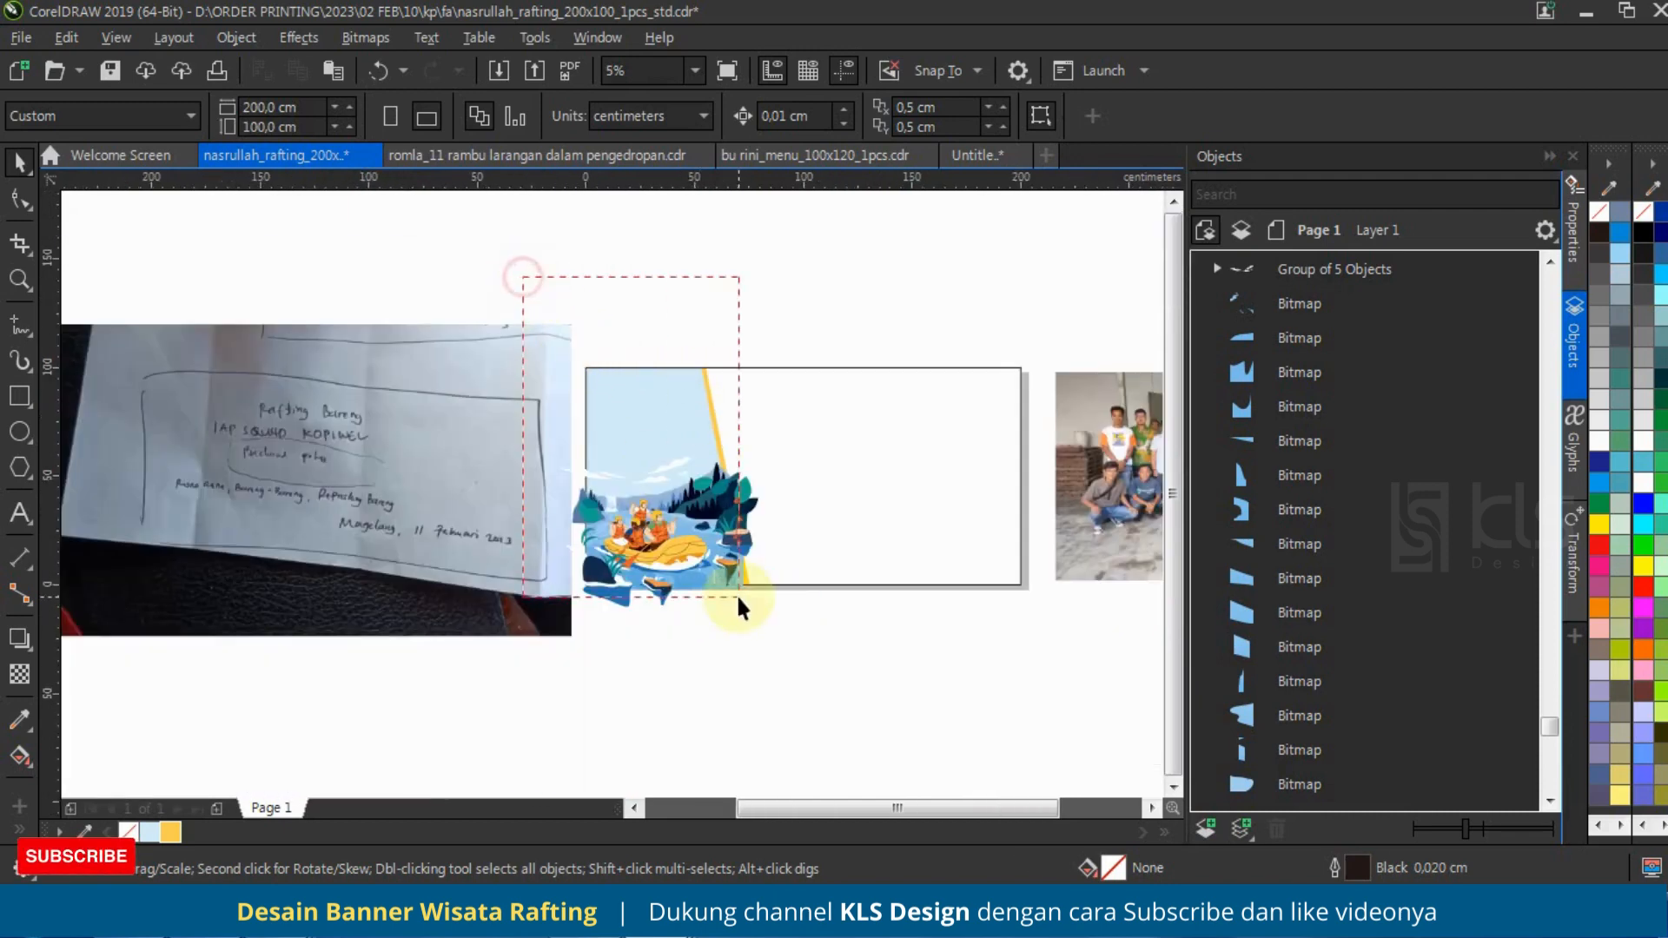
# Step: Scale the illustration and both slanted shapes together down to about 75.6 cm wide and move them up to the banner's lower edge
pyautogui.moveTo(737, 592); pyautogui.dragTo(738, 596)
pyautogui.moveTo(765, 362); pyautogui.dragTo(731, 356)
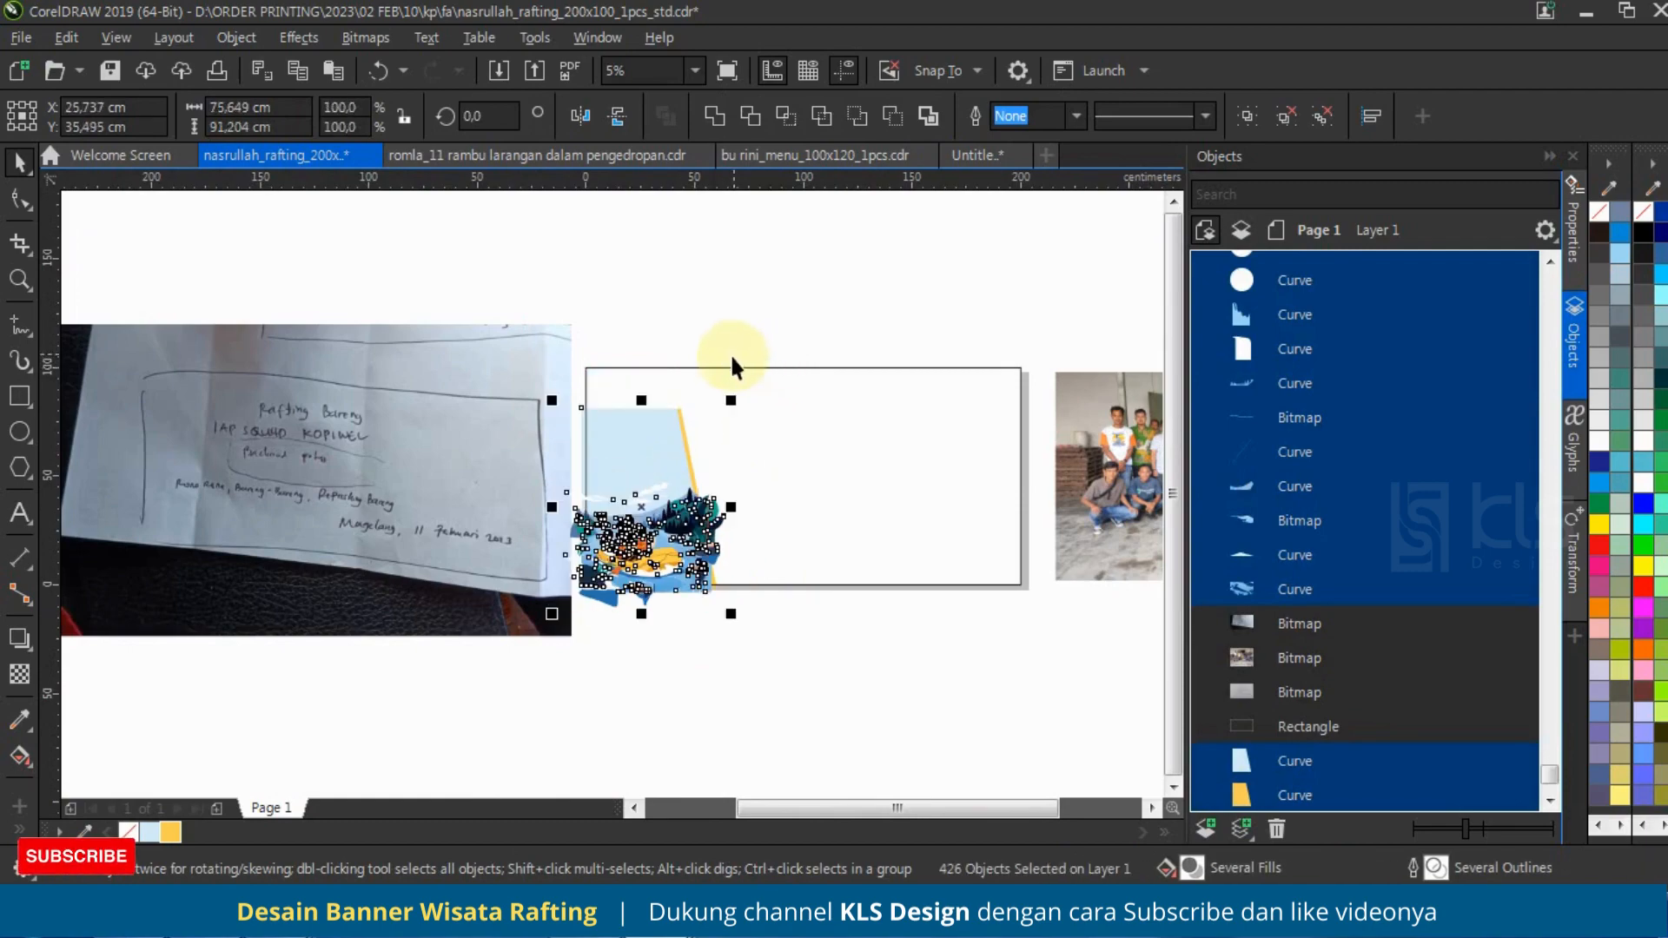
pyautogui.scroll(1, 668, 508)
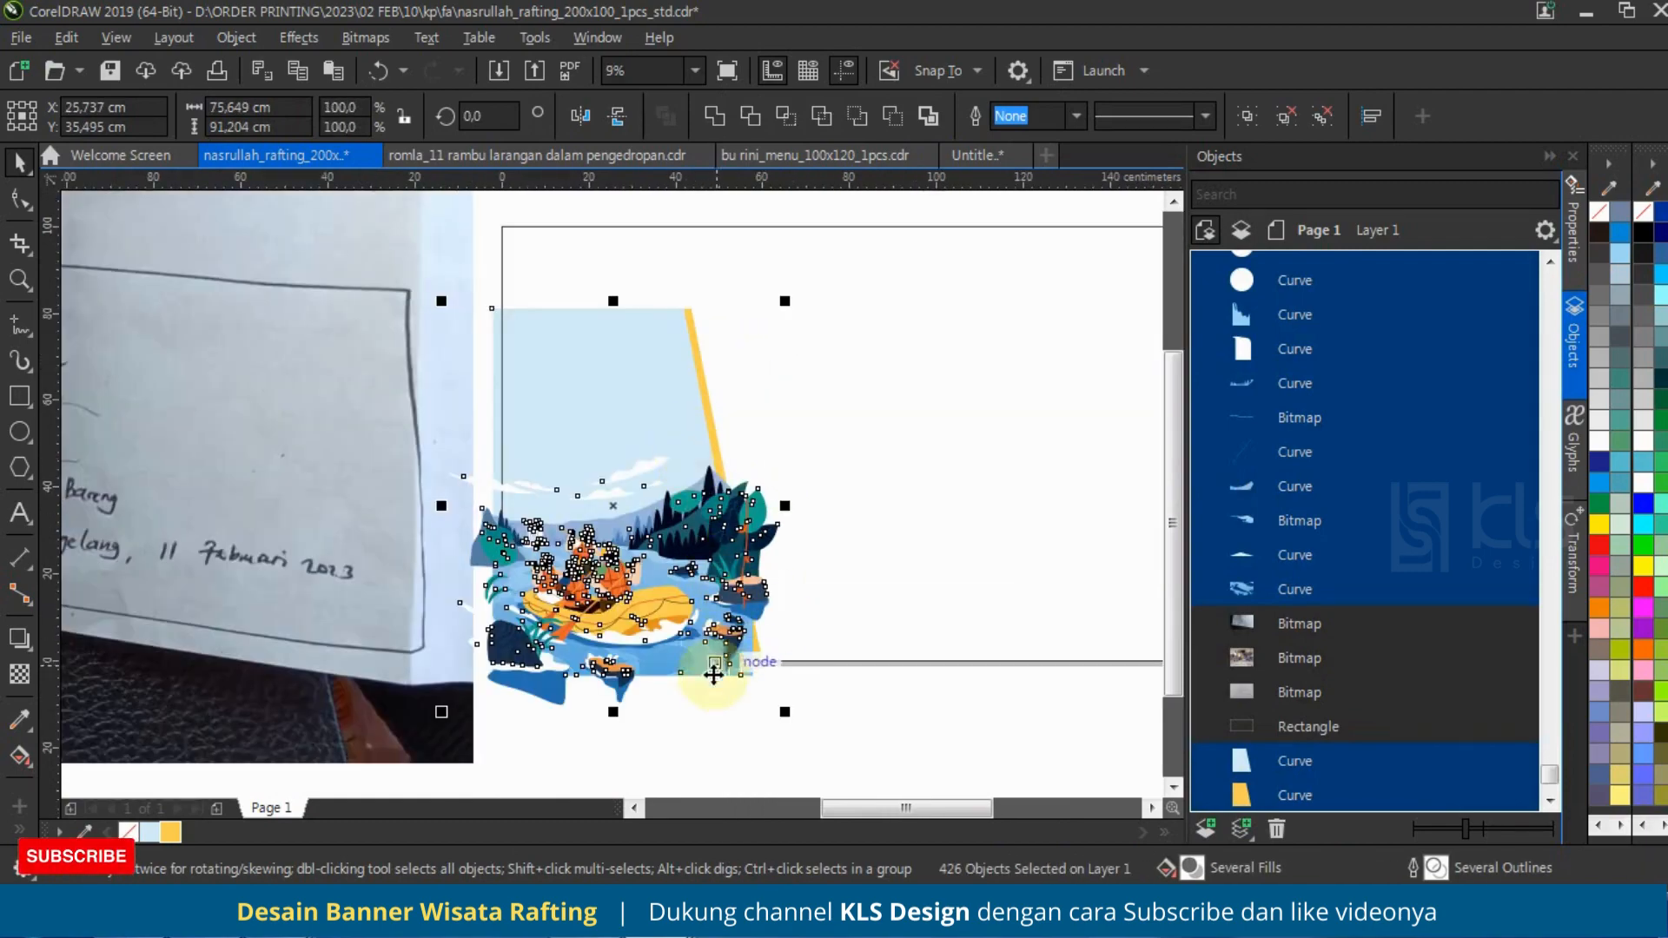
pyautogui.scroll(2, 713, 675)
pyautogui.moveTo(741, 643)
pyautogui.mouseDown()
pyautogui.moveTo(748, 602)
pyautogui.moveTo(759, 619)
pyautogui.mouseUp()
pyautogui.scroll(-3, 768, 660)
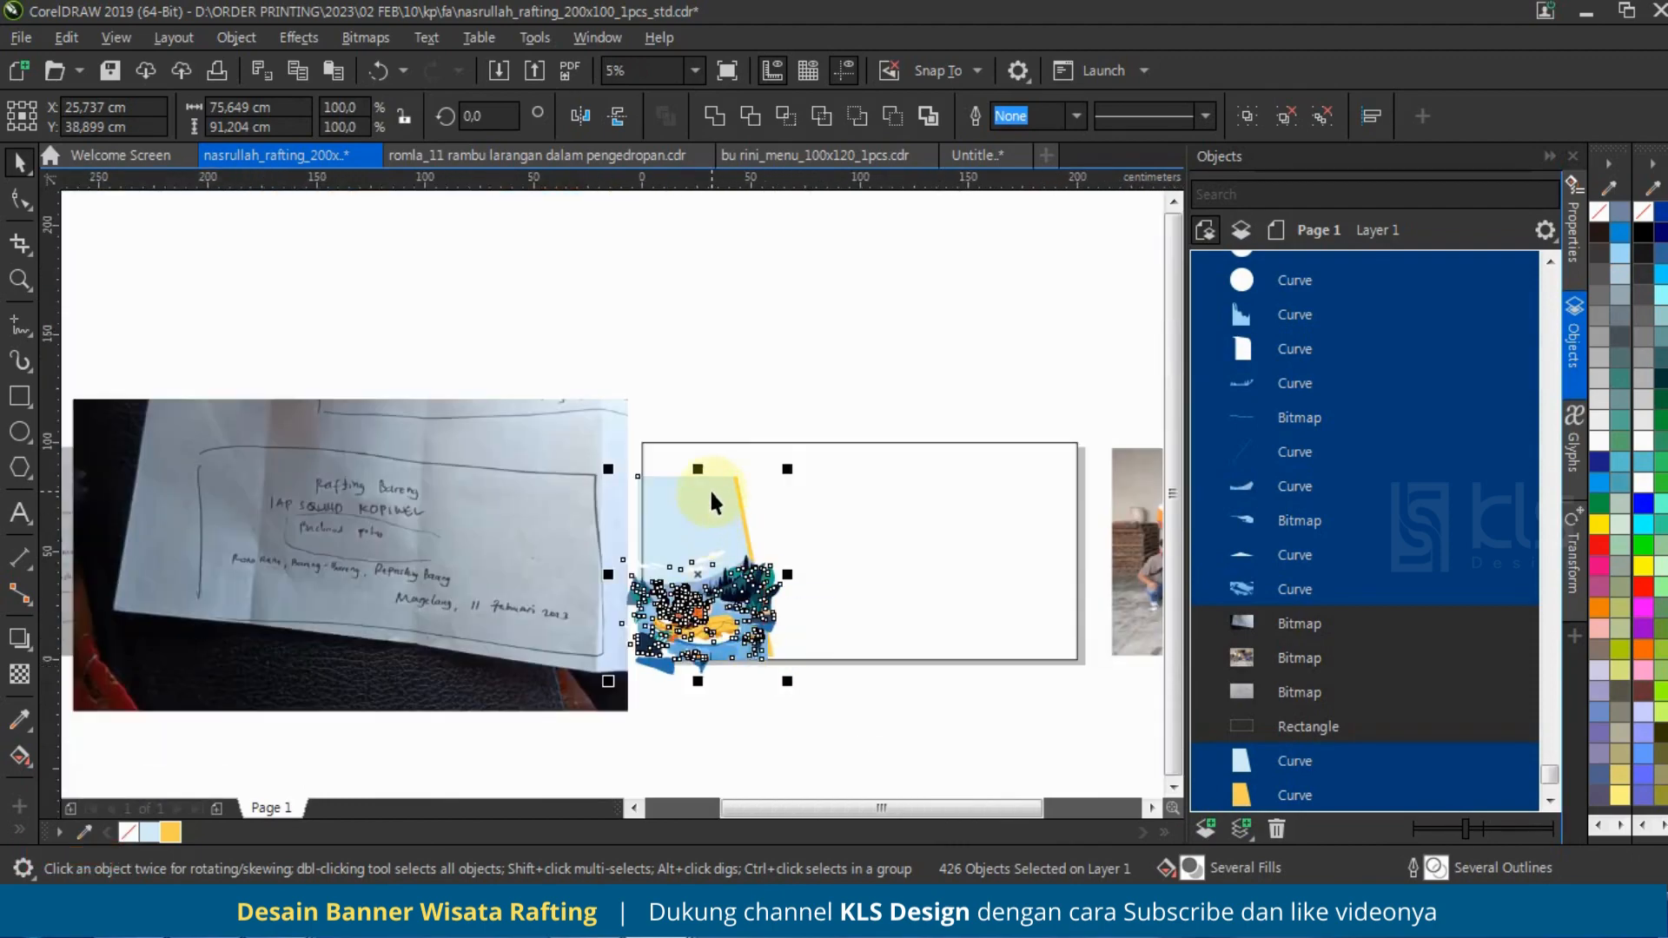
# Step: Stretch the light blue and yellow slanted shapes vertically to the banner's full height of 100 cm
pyautogui.click(769, 372)
pyautogui.click(1280, 761)
pyautogui.keyDown('shift'); pyautogui.click(1280, 786); pyautogui.keyUp('shift')
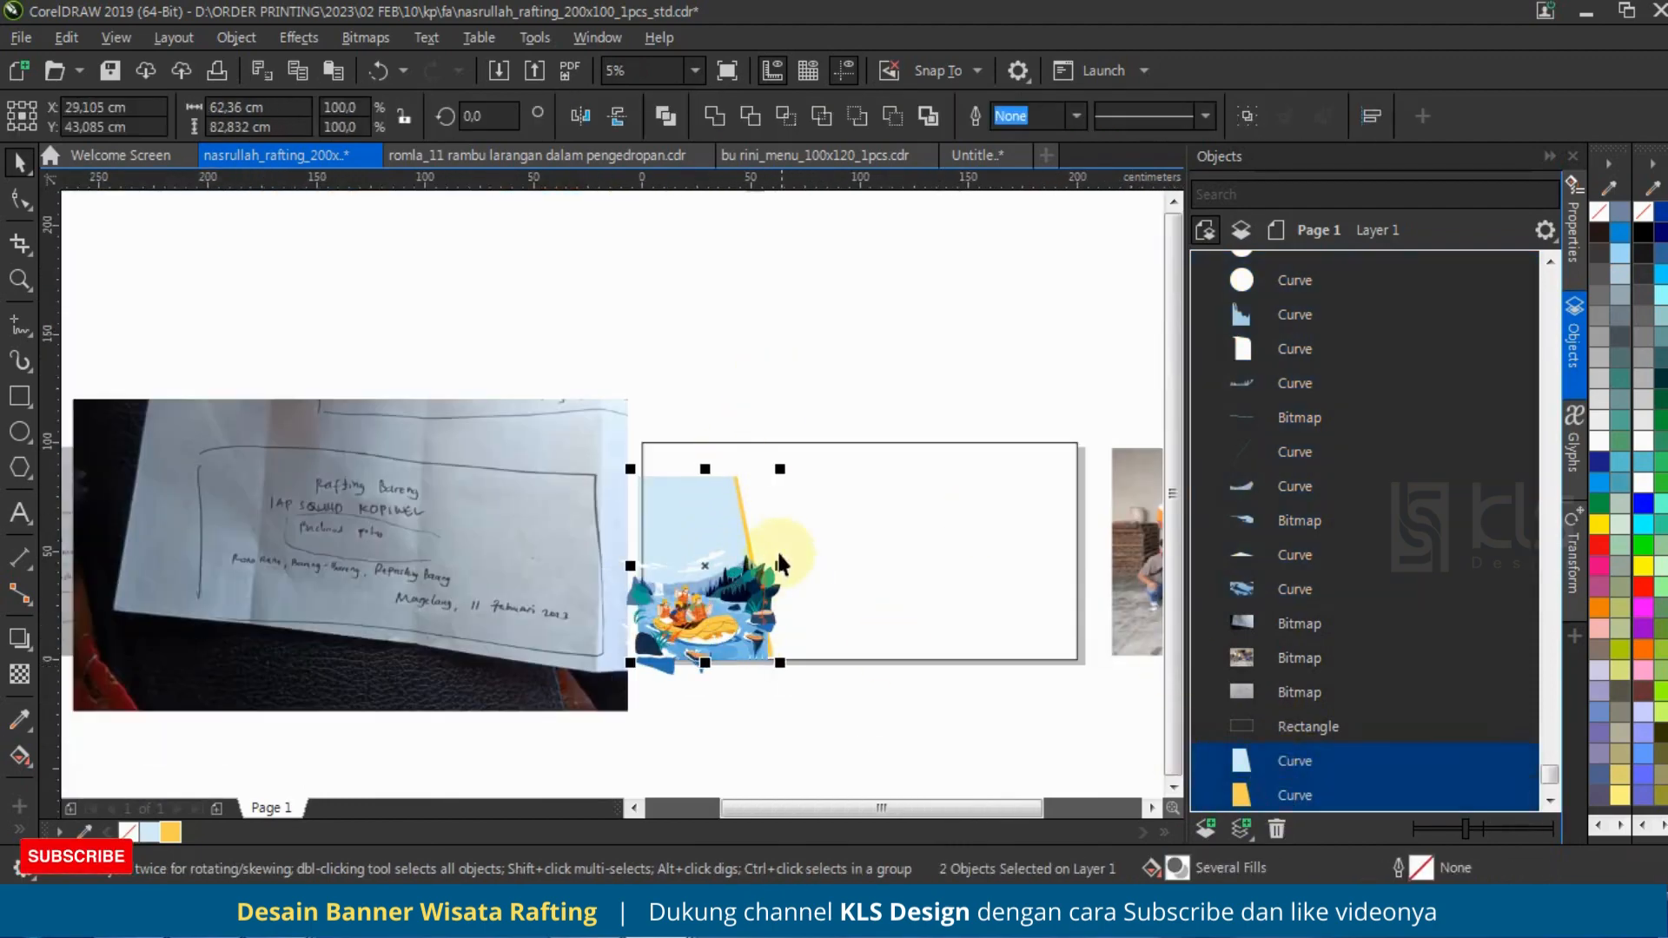
pyautogui.moveTo(703, 469); pyautogui.dragTo(707, 434)
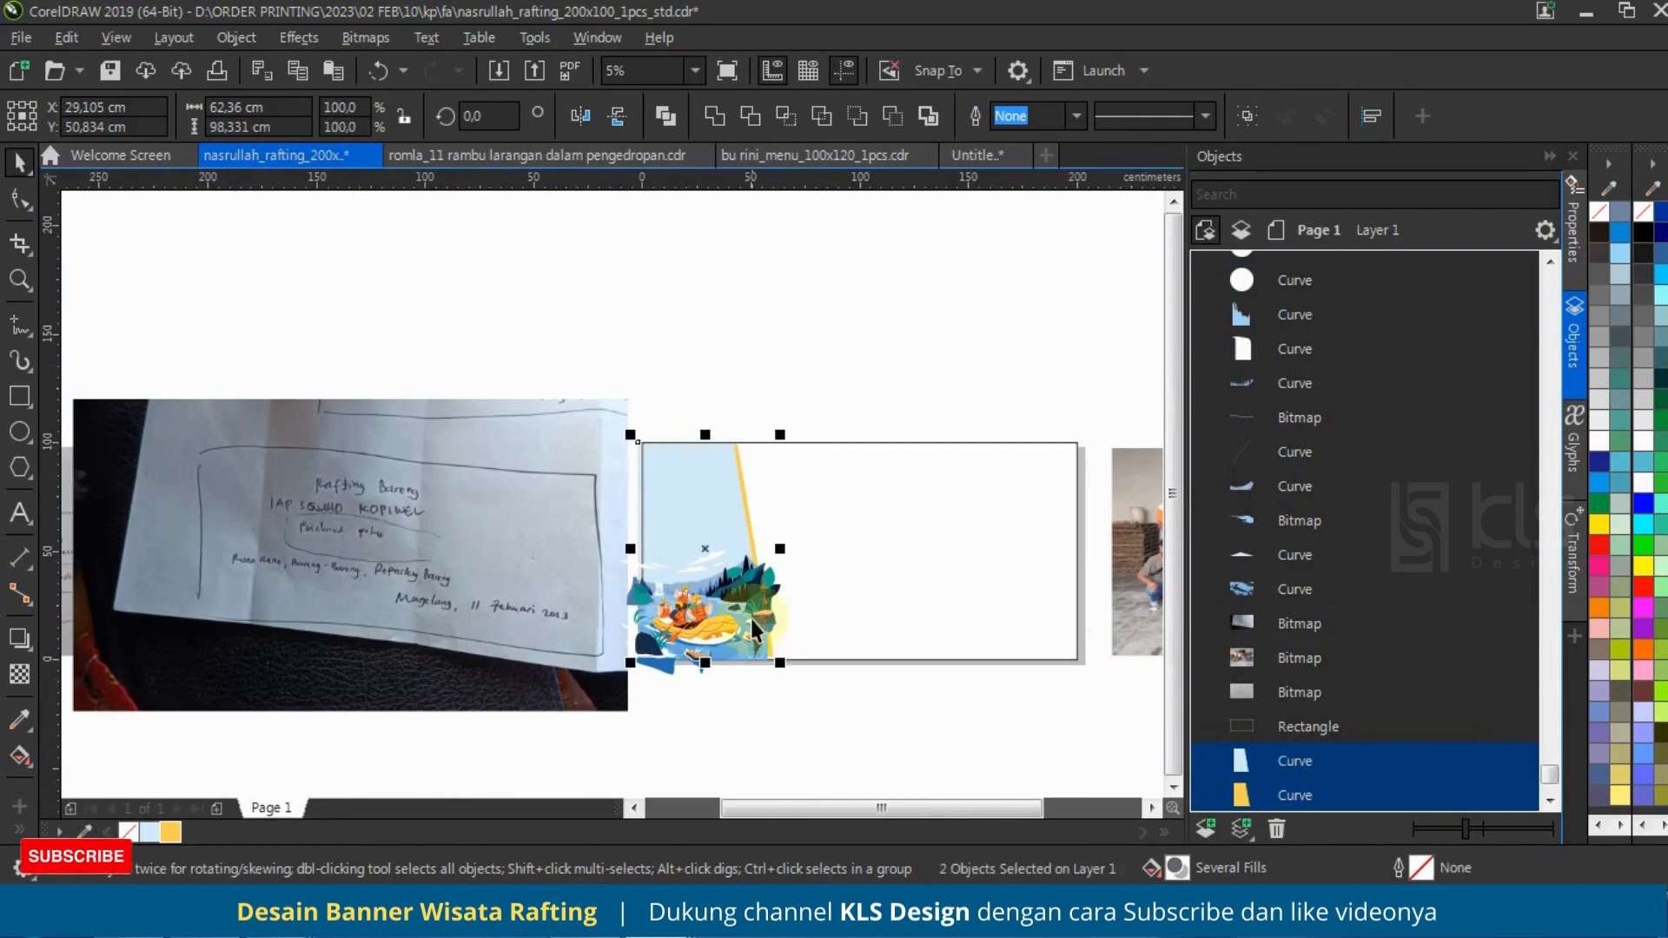
pyautogui.scroll(1, 706, 668)
pyautogui.moveTo(684, 631); pyautogui.dragTo(884, 639)
pyautogui.scroll(-1, 674, 699)
pyautogui.scroll(1, 751, 479)
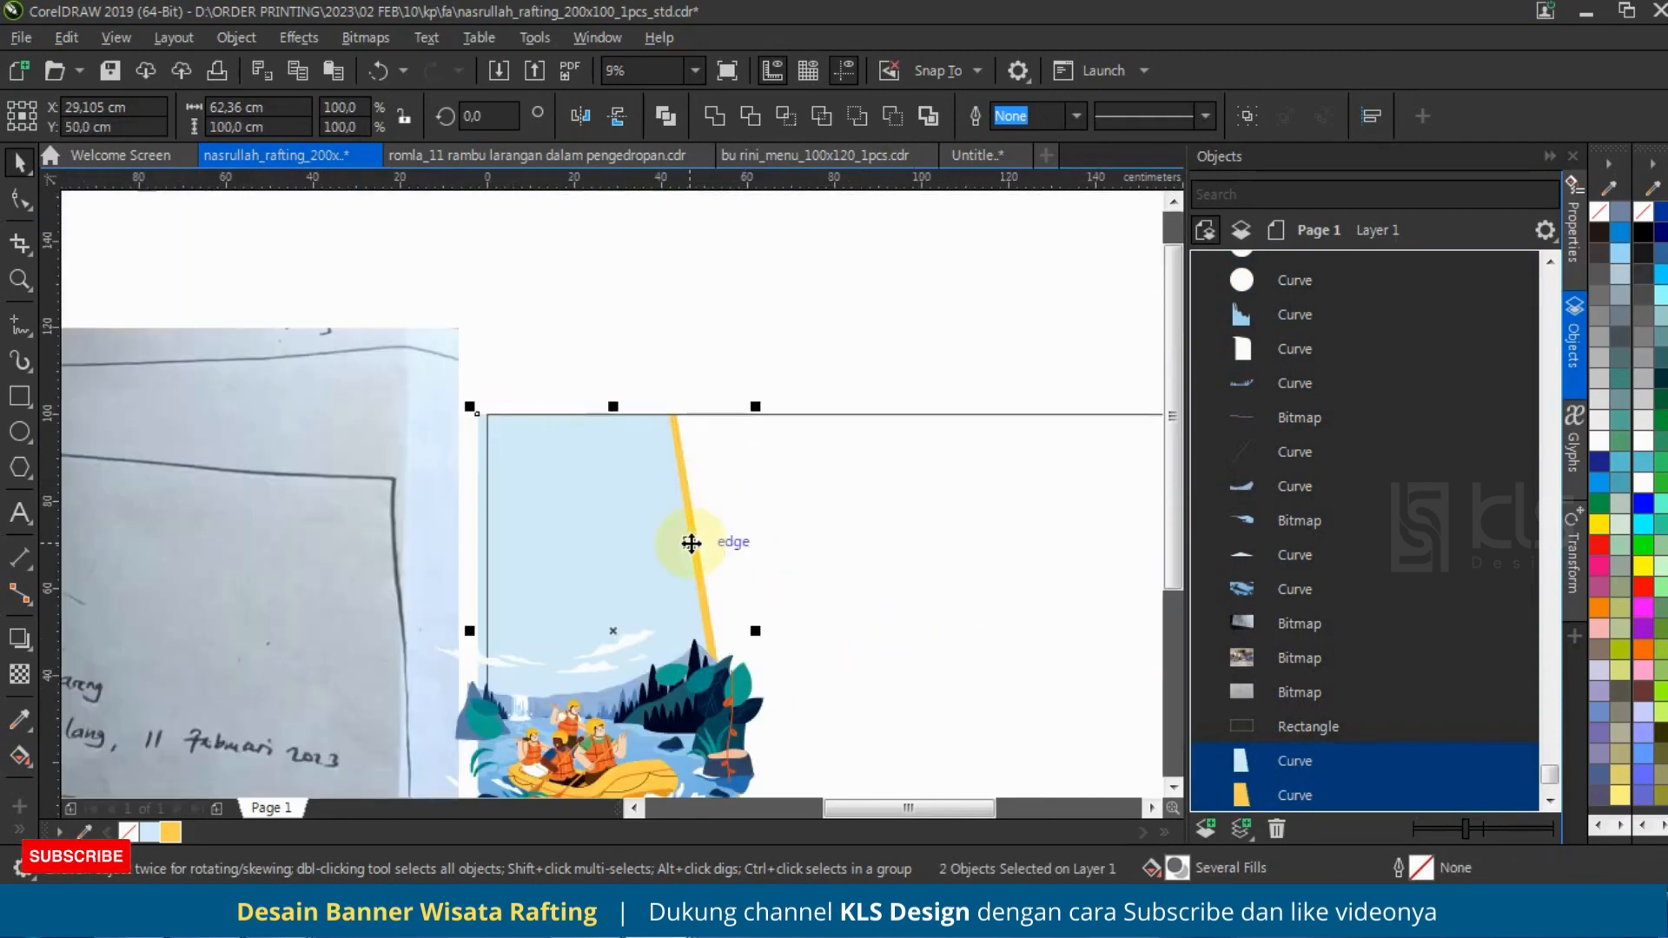
pyautogui.scroll(-1, 657, 400)
pyautogui.scroll(1, 762, 409)
pyautogui.scroll(-1, 829, 330)
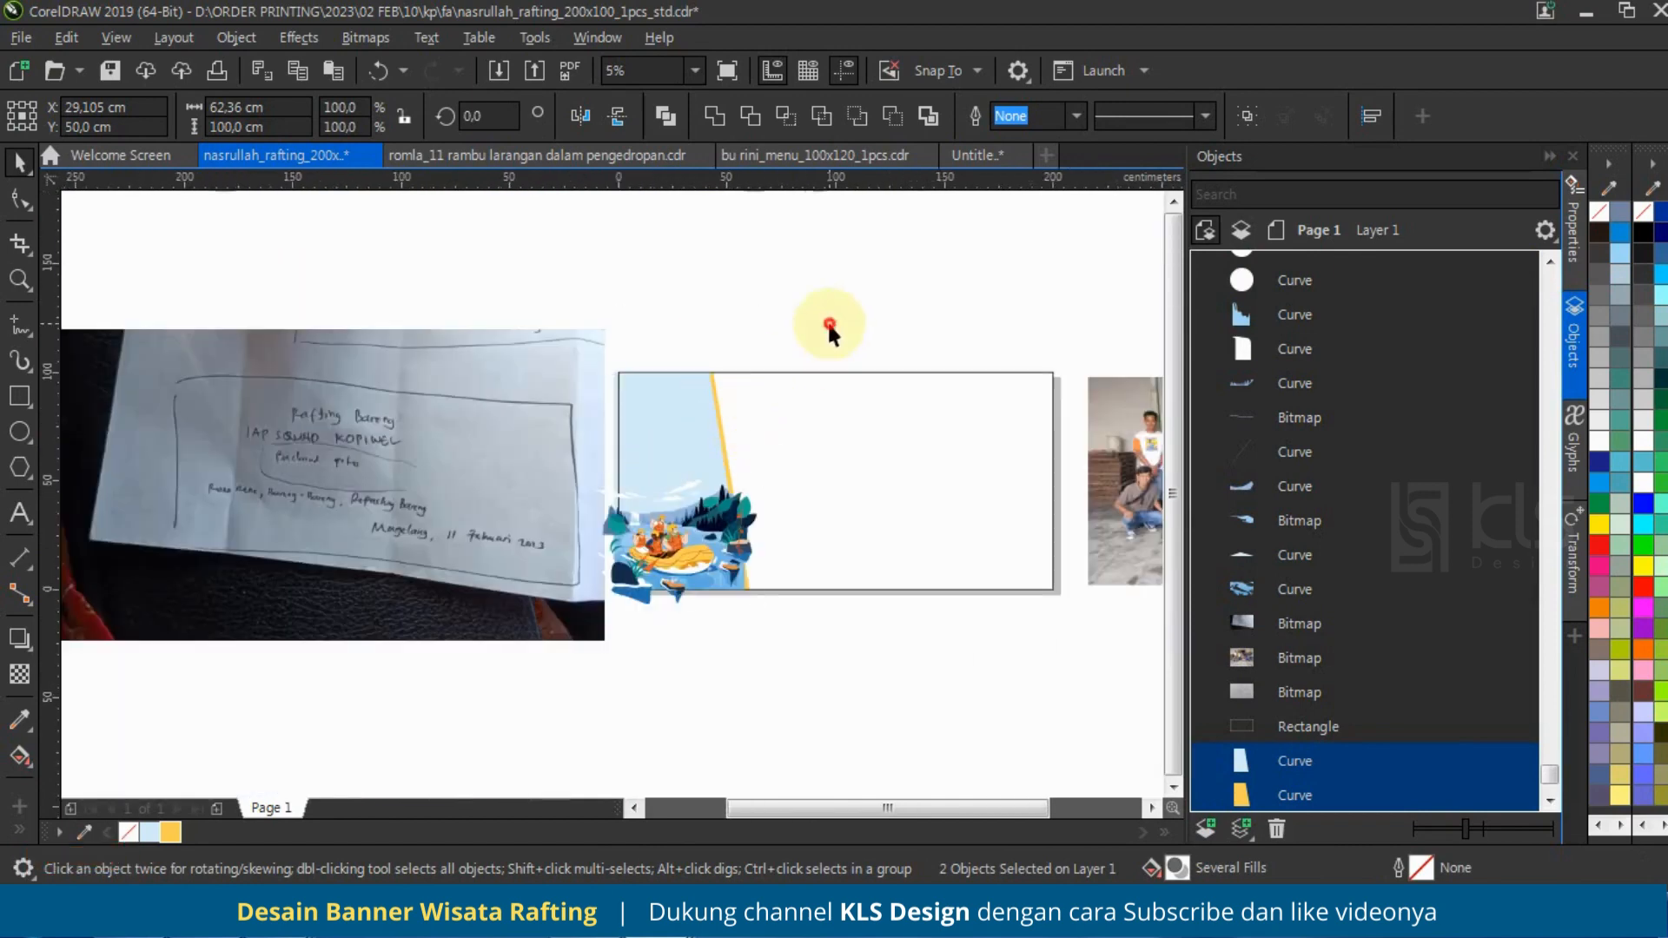
pyautogui.moveTo(547, 664); pyautogui.dragTo(546, 665)
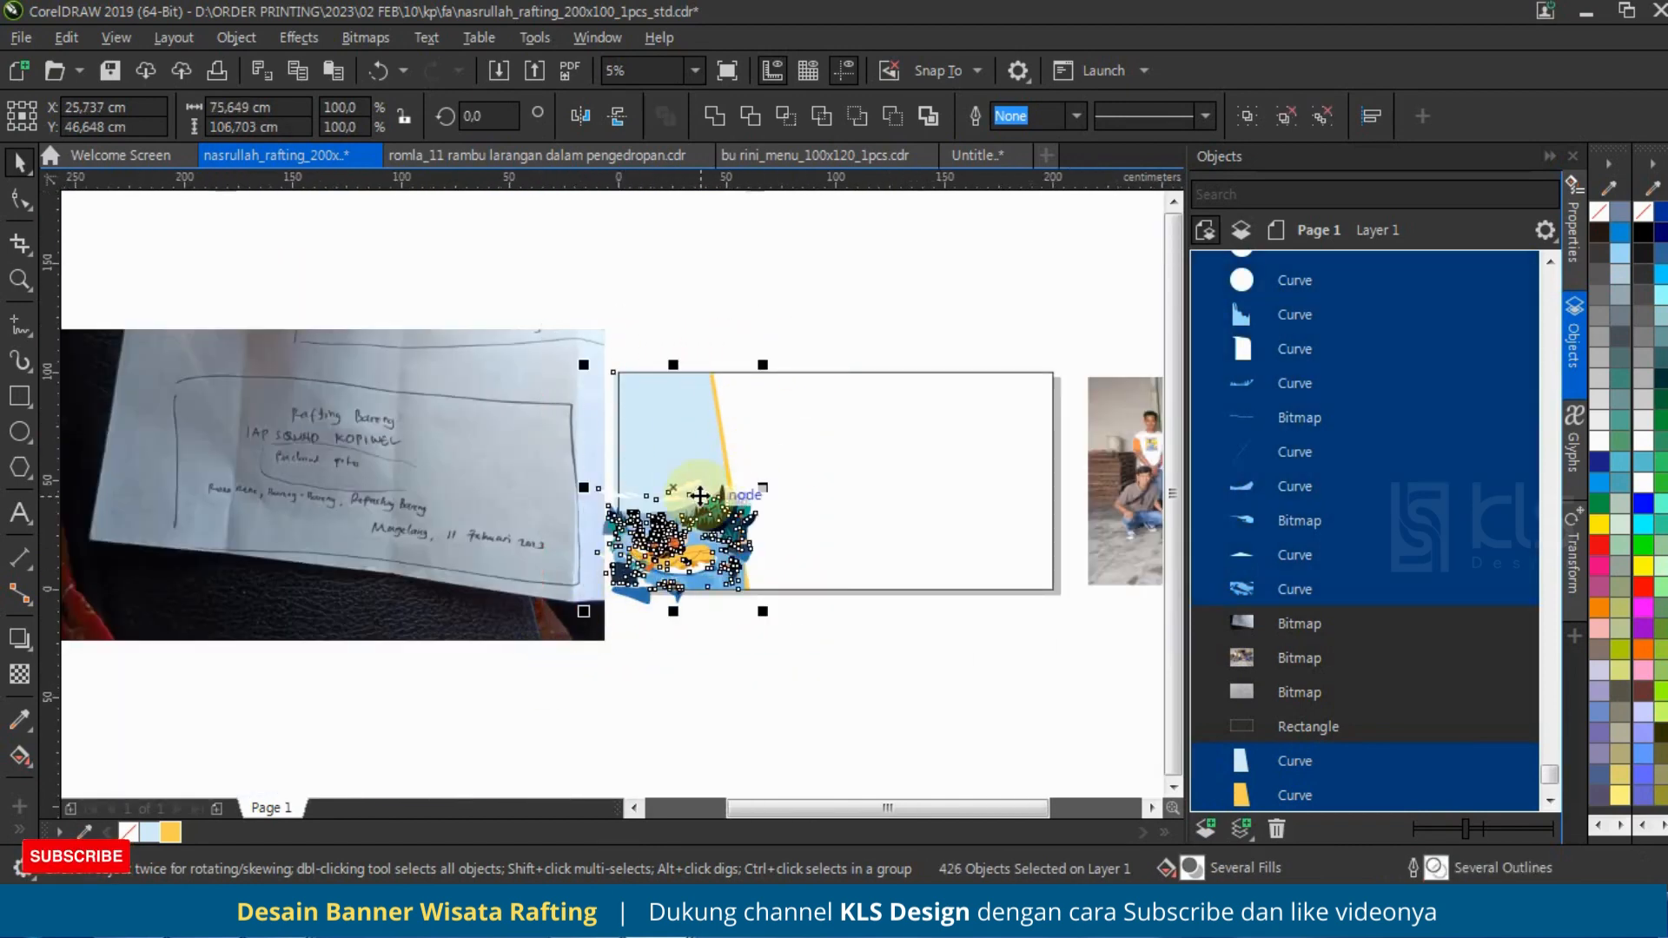
pyautogui.hotkey('ctrl', 'g')
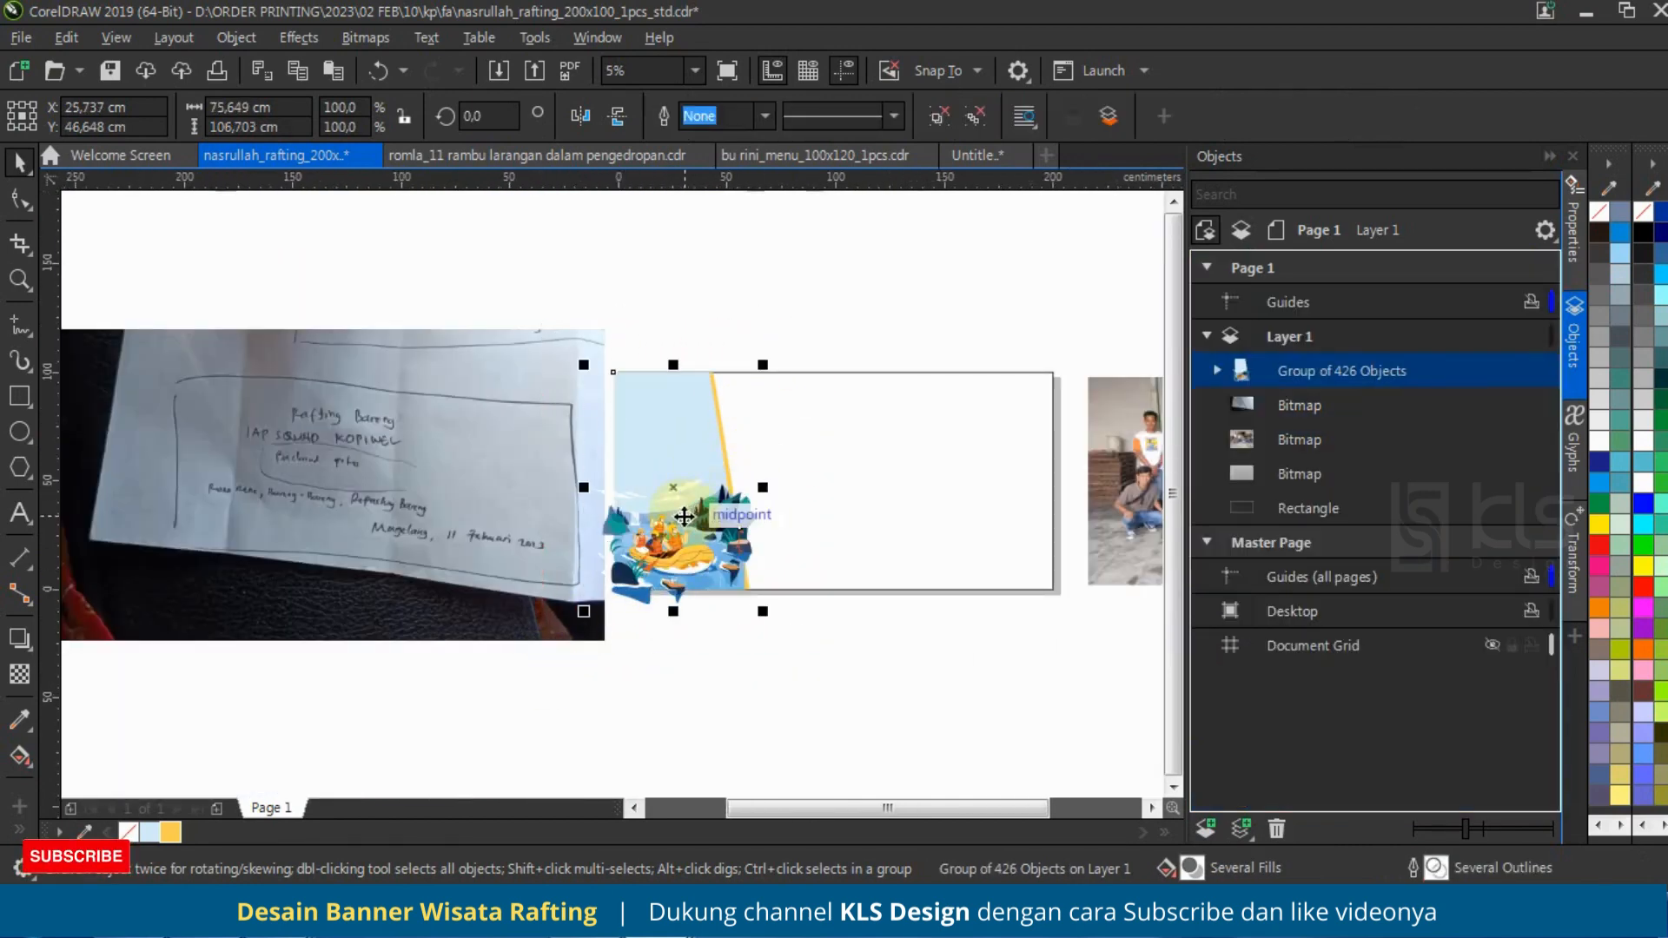
pyautogui.hotkey('ctrl', 'z')
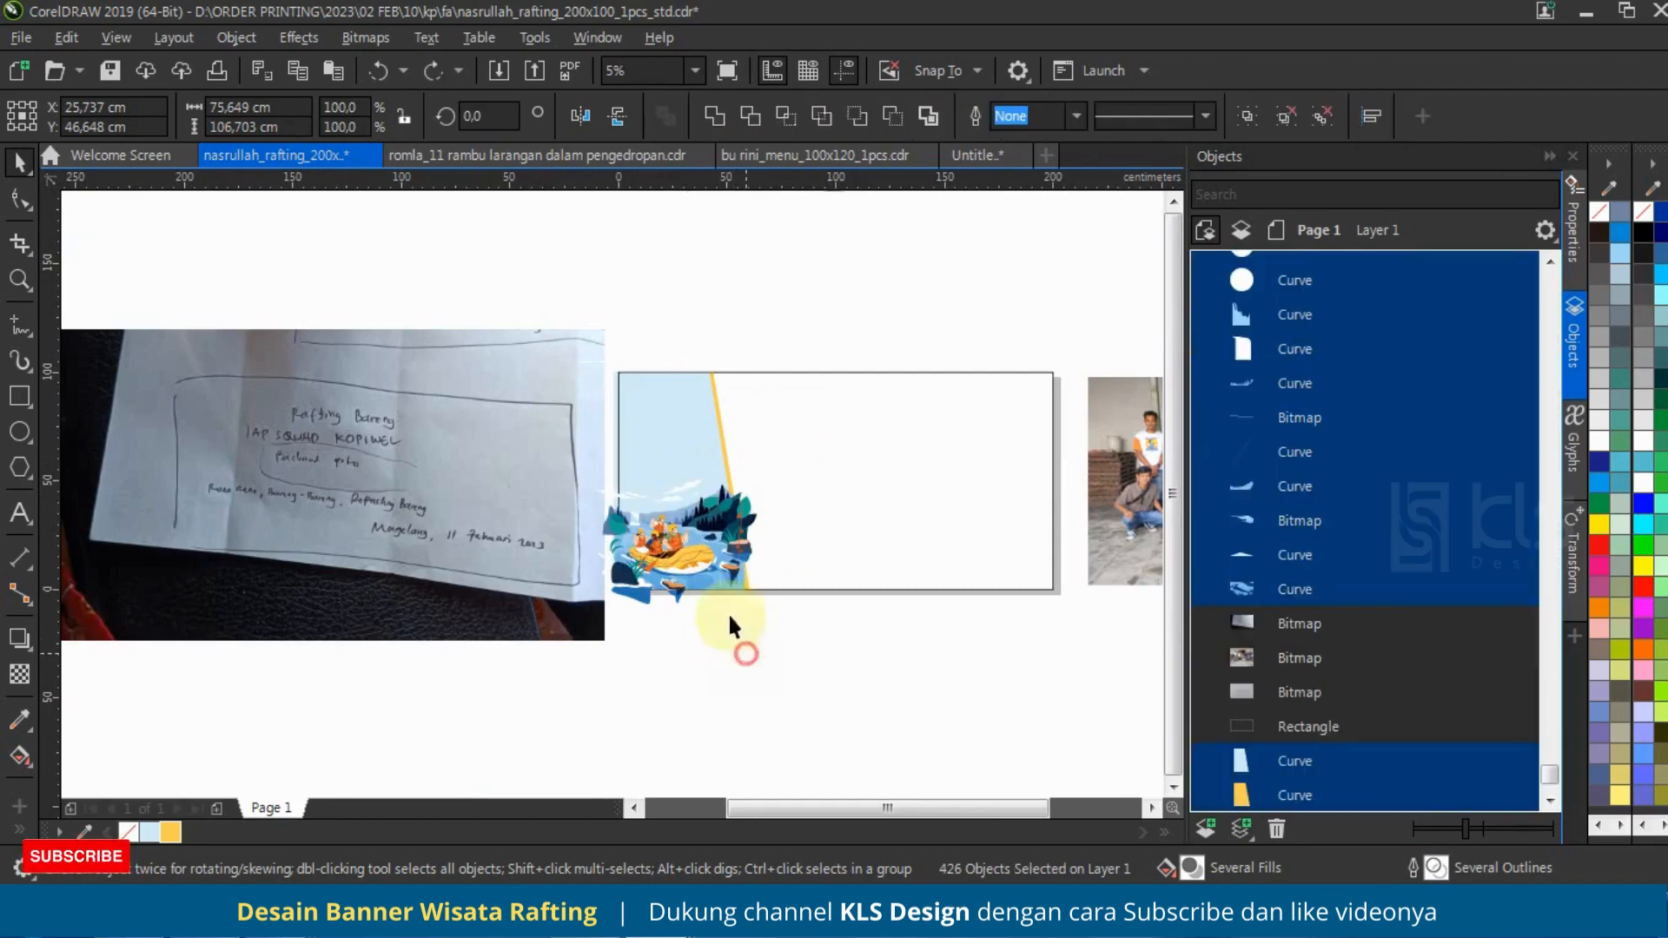
# Step: Enlarge the cloud group to about 175% and rotate it by about 8.85° in the sky above the mountains
pyautogui.scroll(4, 675, 485)
pyautogui.click(690, 488)
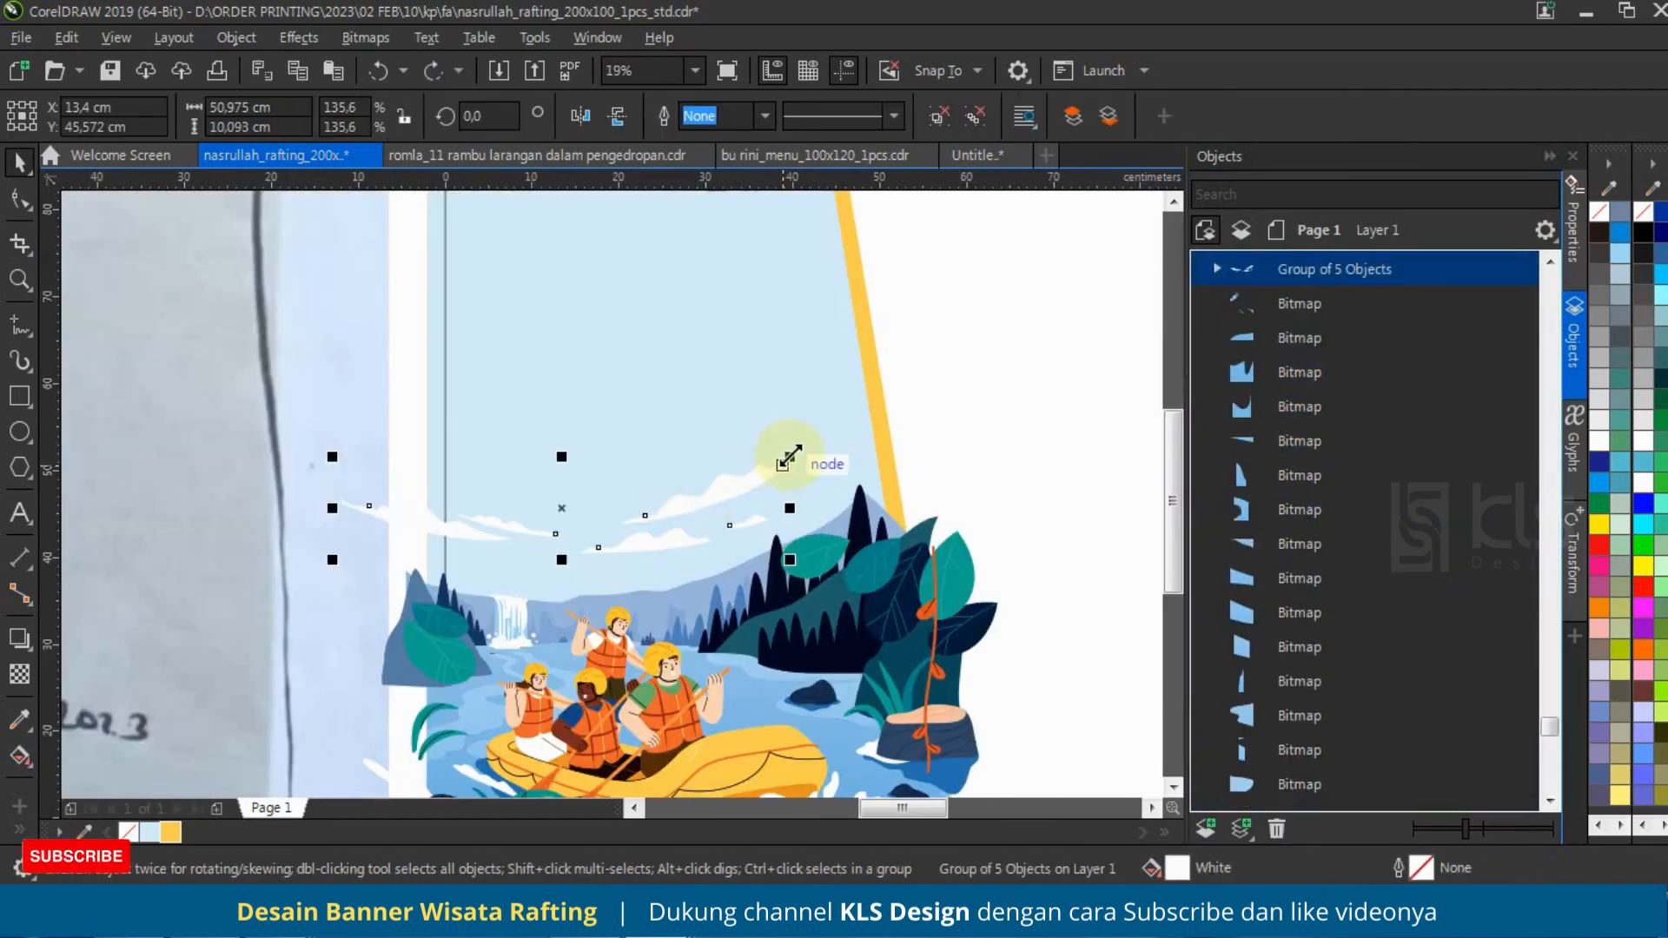
pyautogui.moveTo(787, 458); pyautogui.dragTo(868, 371)
pyautogui.click(824, 463)
pyautogui.click(807, 454)
pyautogui.click(836, 419)
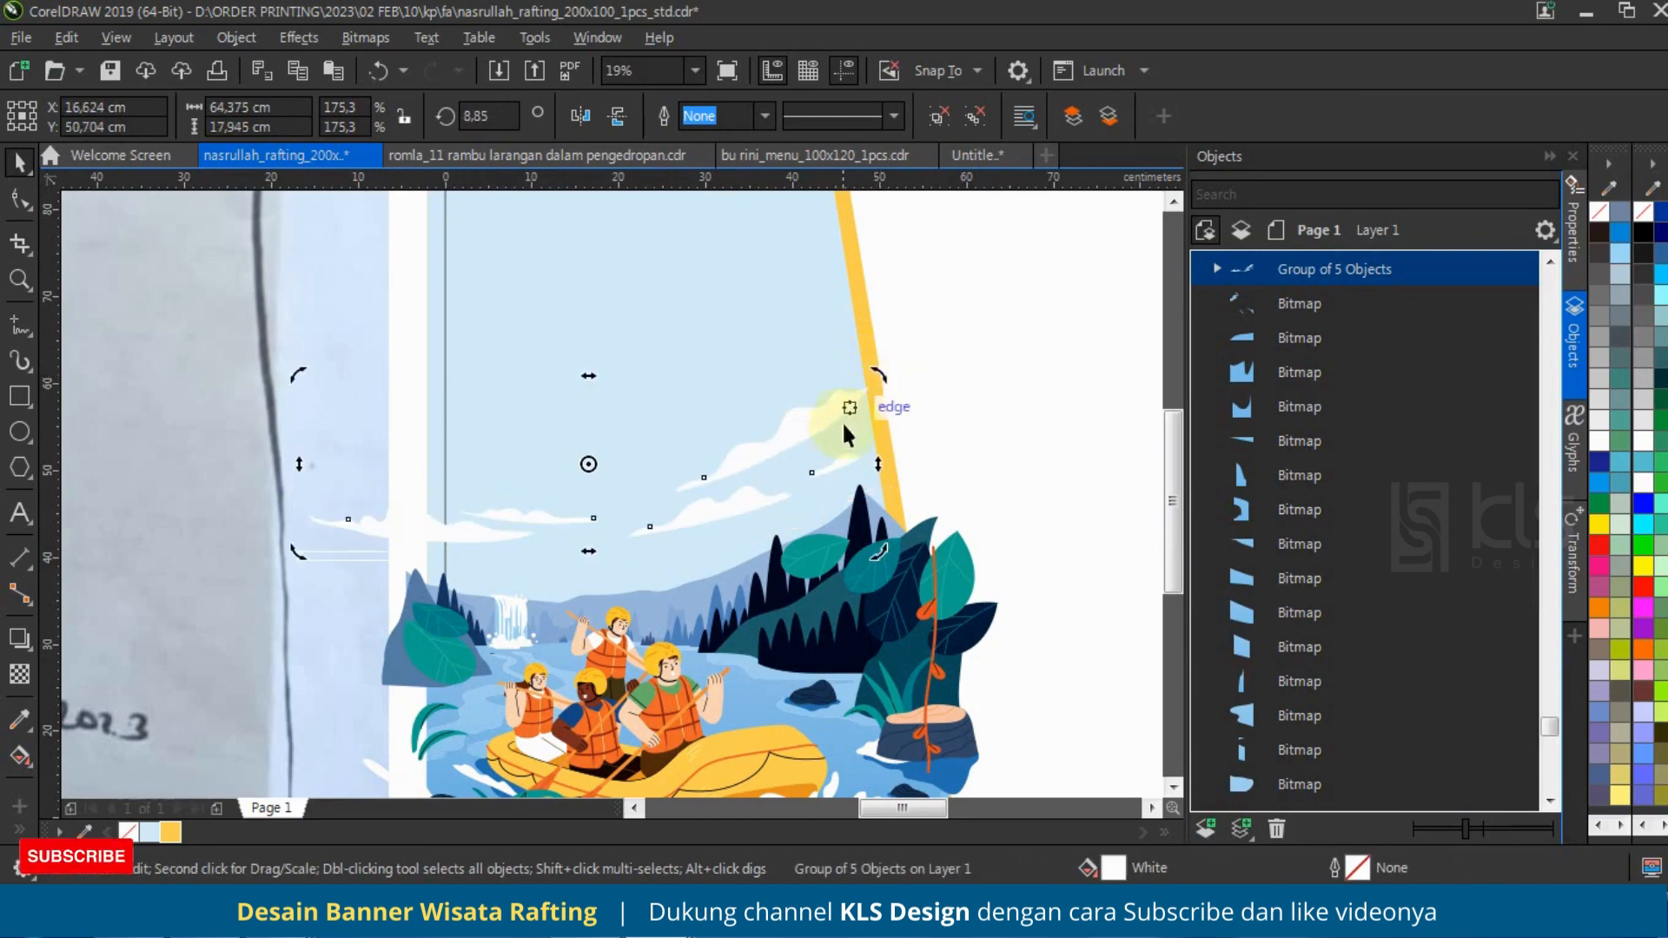
# Step: Group the illustration, clouds and slanted shapes together and PowerClip the group inside the 200 x 100 cm banner rectangle
pyautogui.click(812, 432)
pyautogui.scroll(-2, 664, 522)
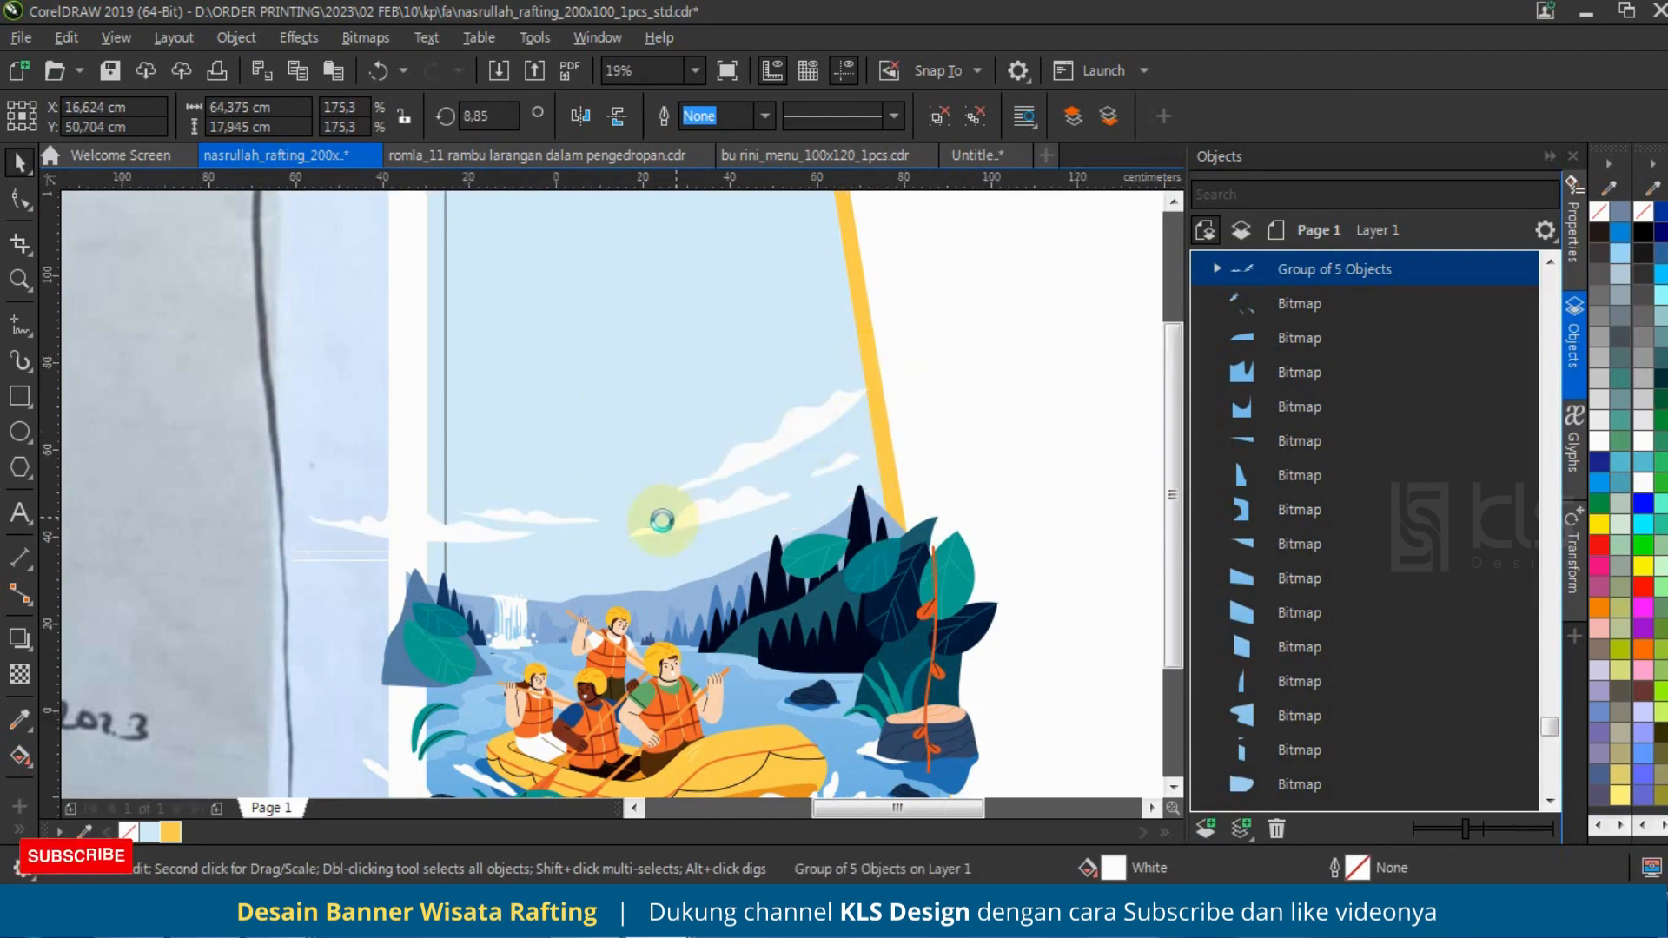
pyautogui.moveTo(835, 706); pyautogui.dragTo(556, 347)
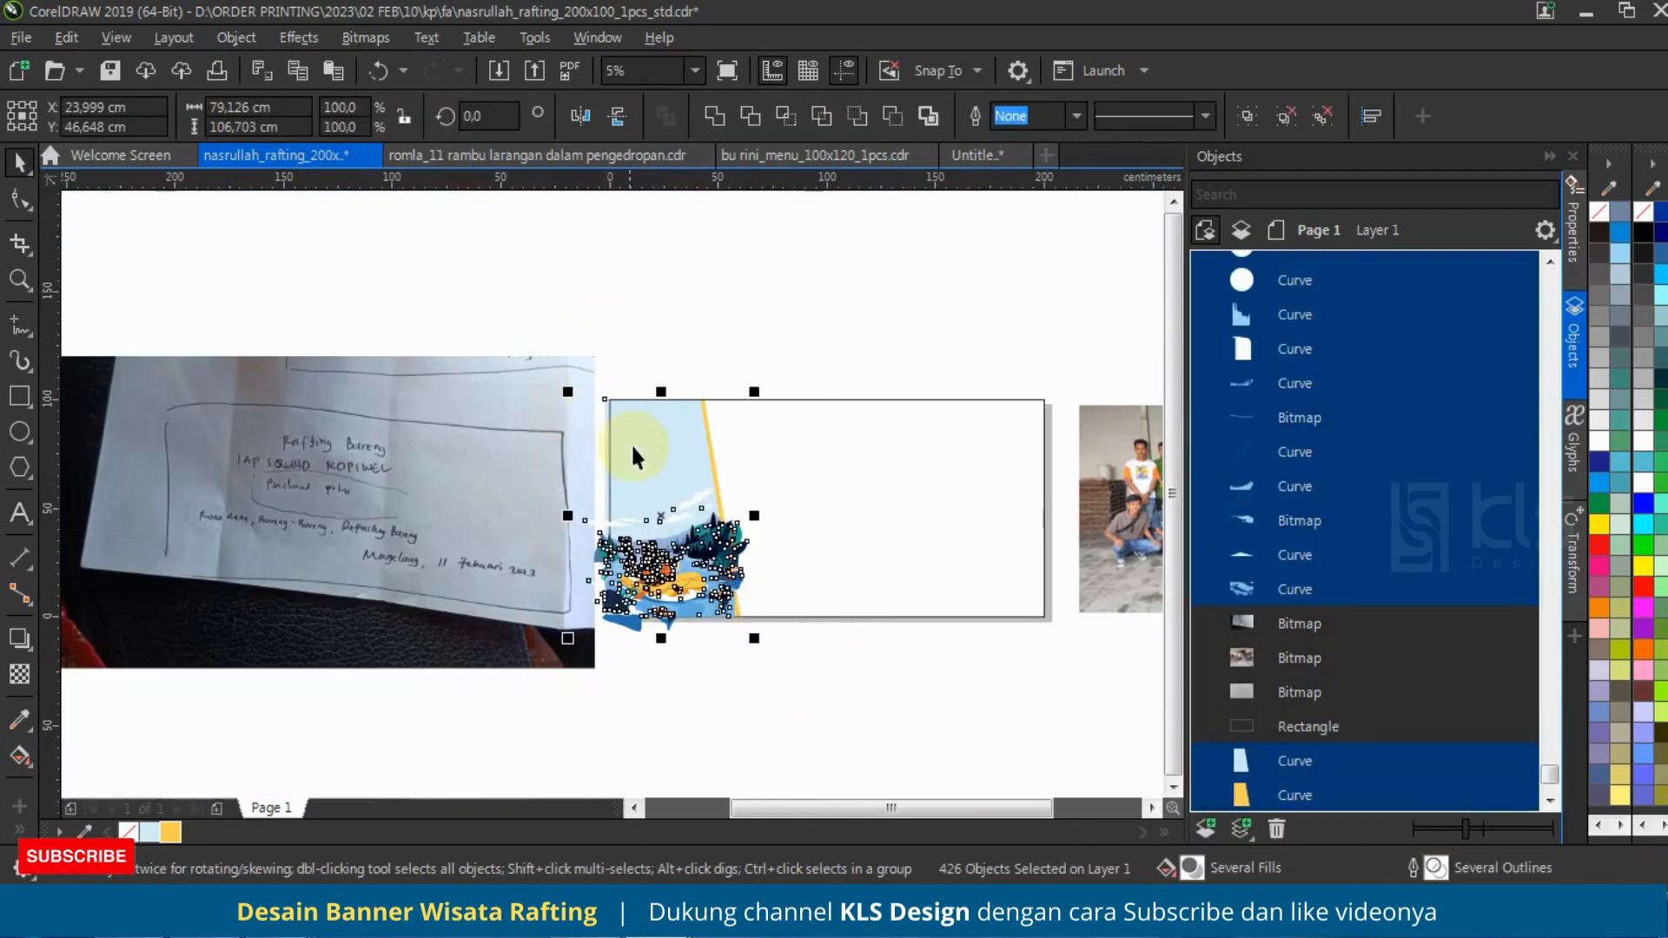
pyautogui.hotkey('ctrl', 'g')
pyautogui.rightClick(647, 512)
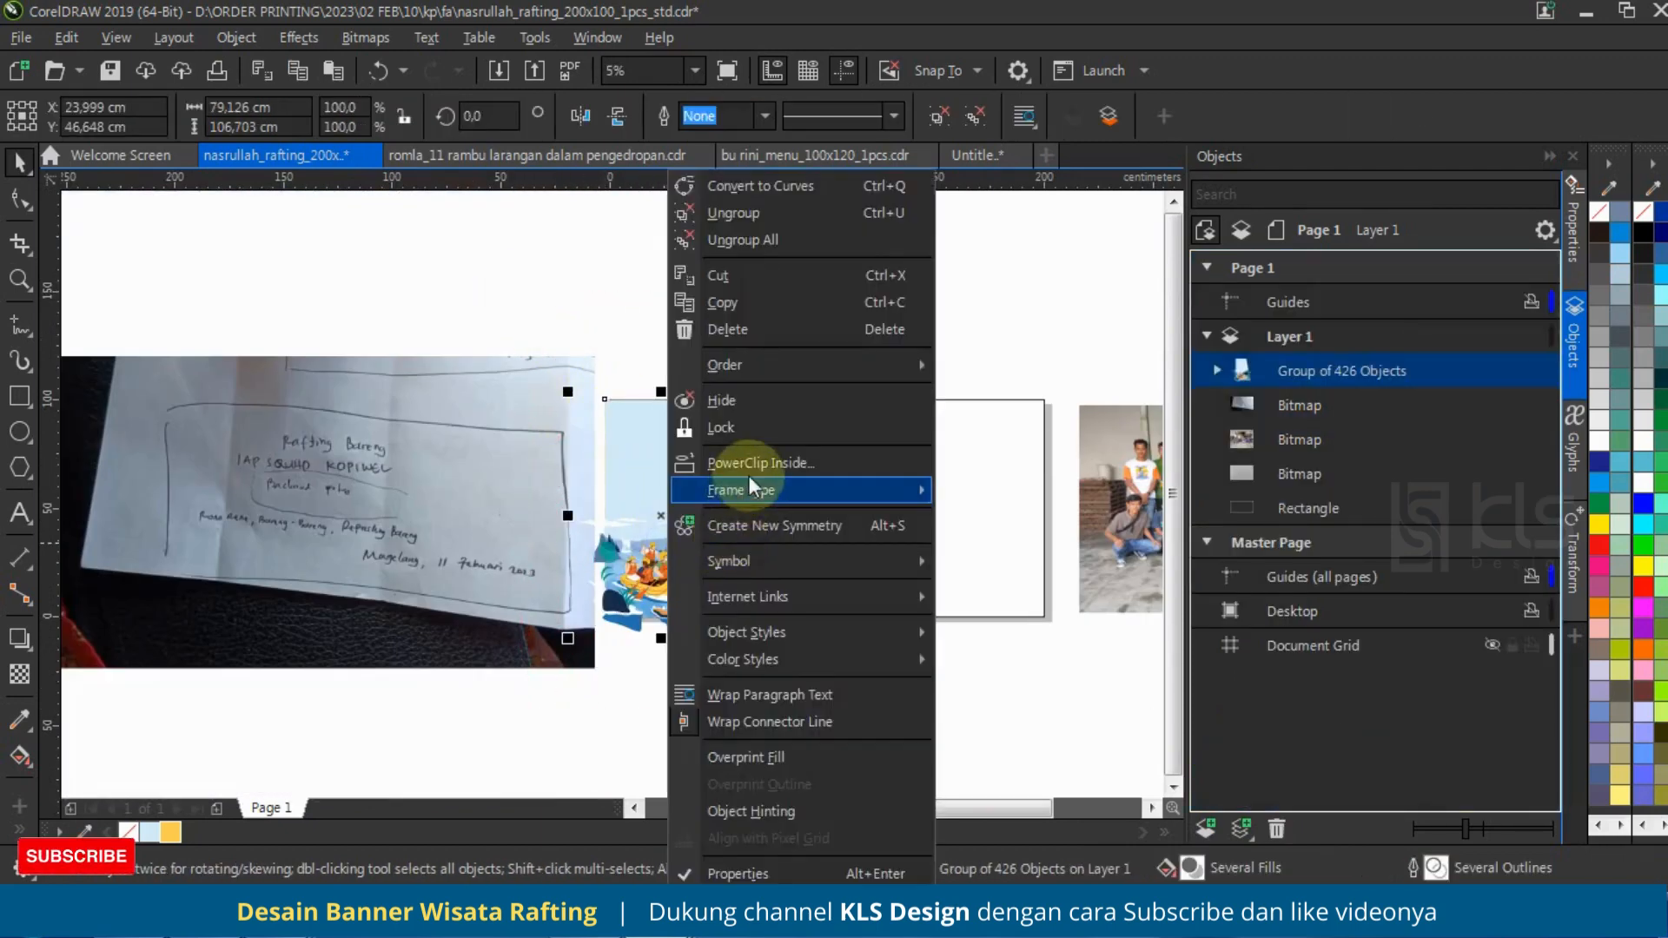
pyautogui.click(808, 452)
pyautogui.scroll(4, 658, 510)
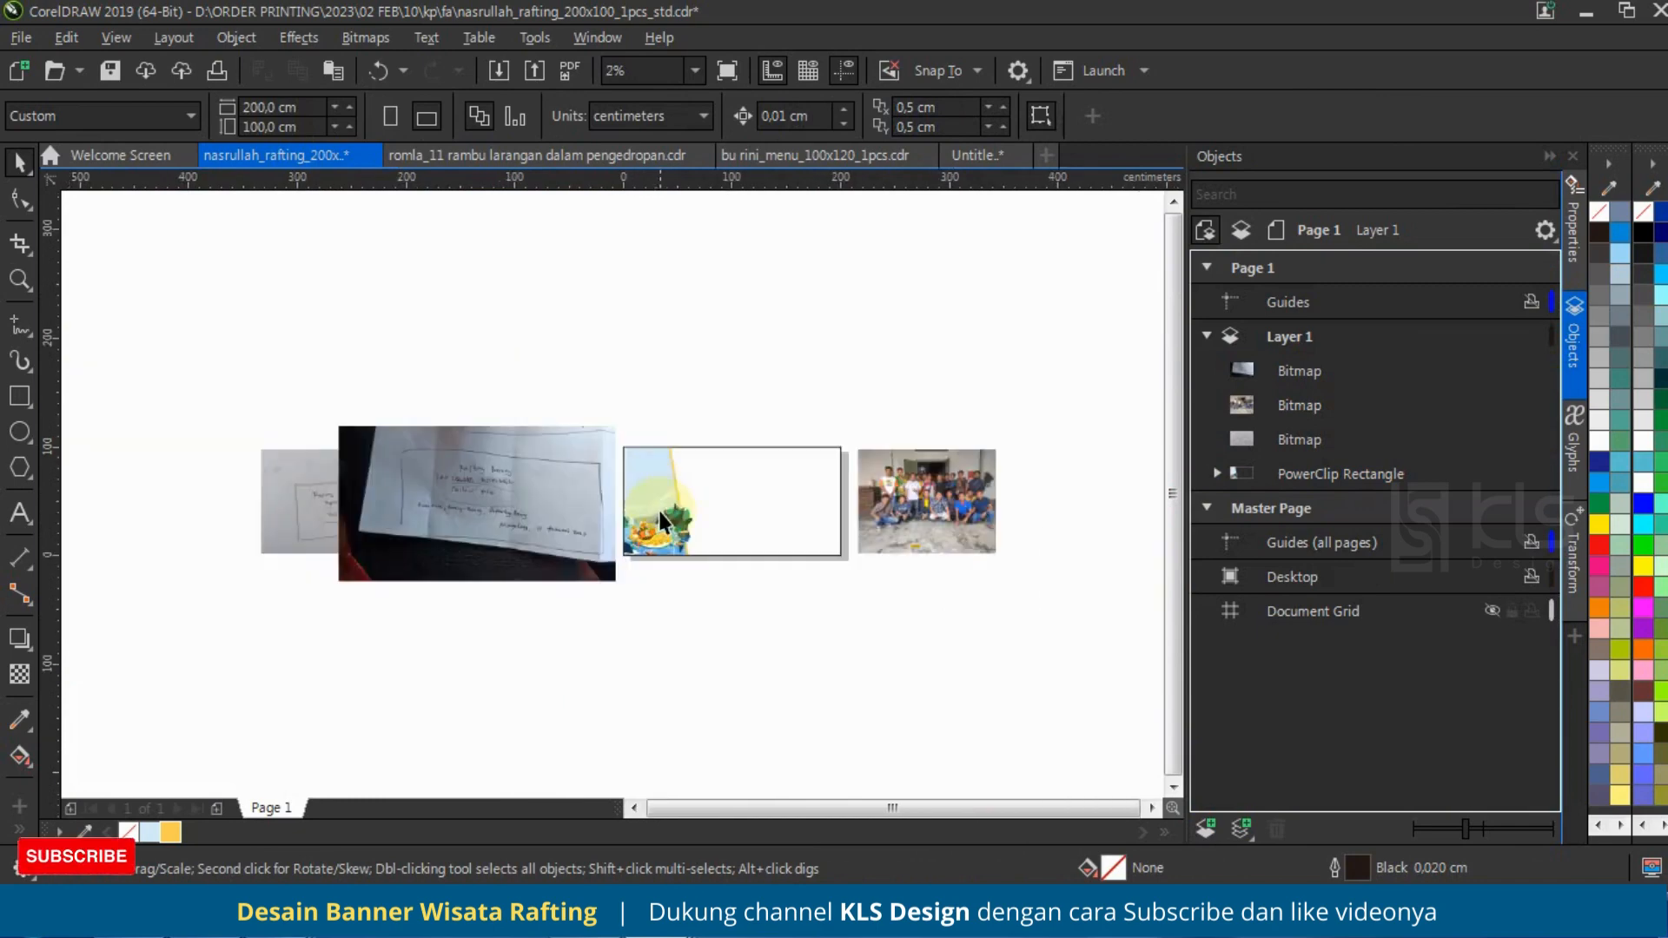
pyautogui.scroll(-2, 489, 550)
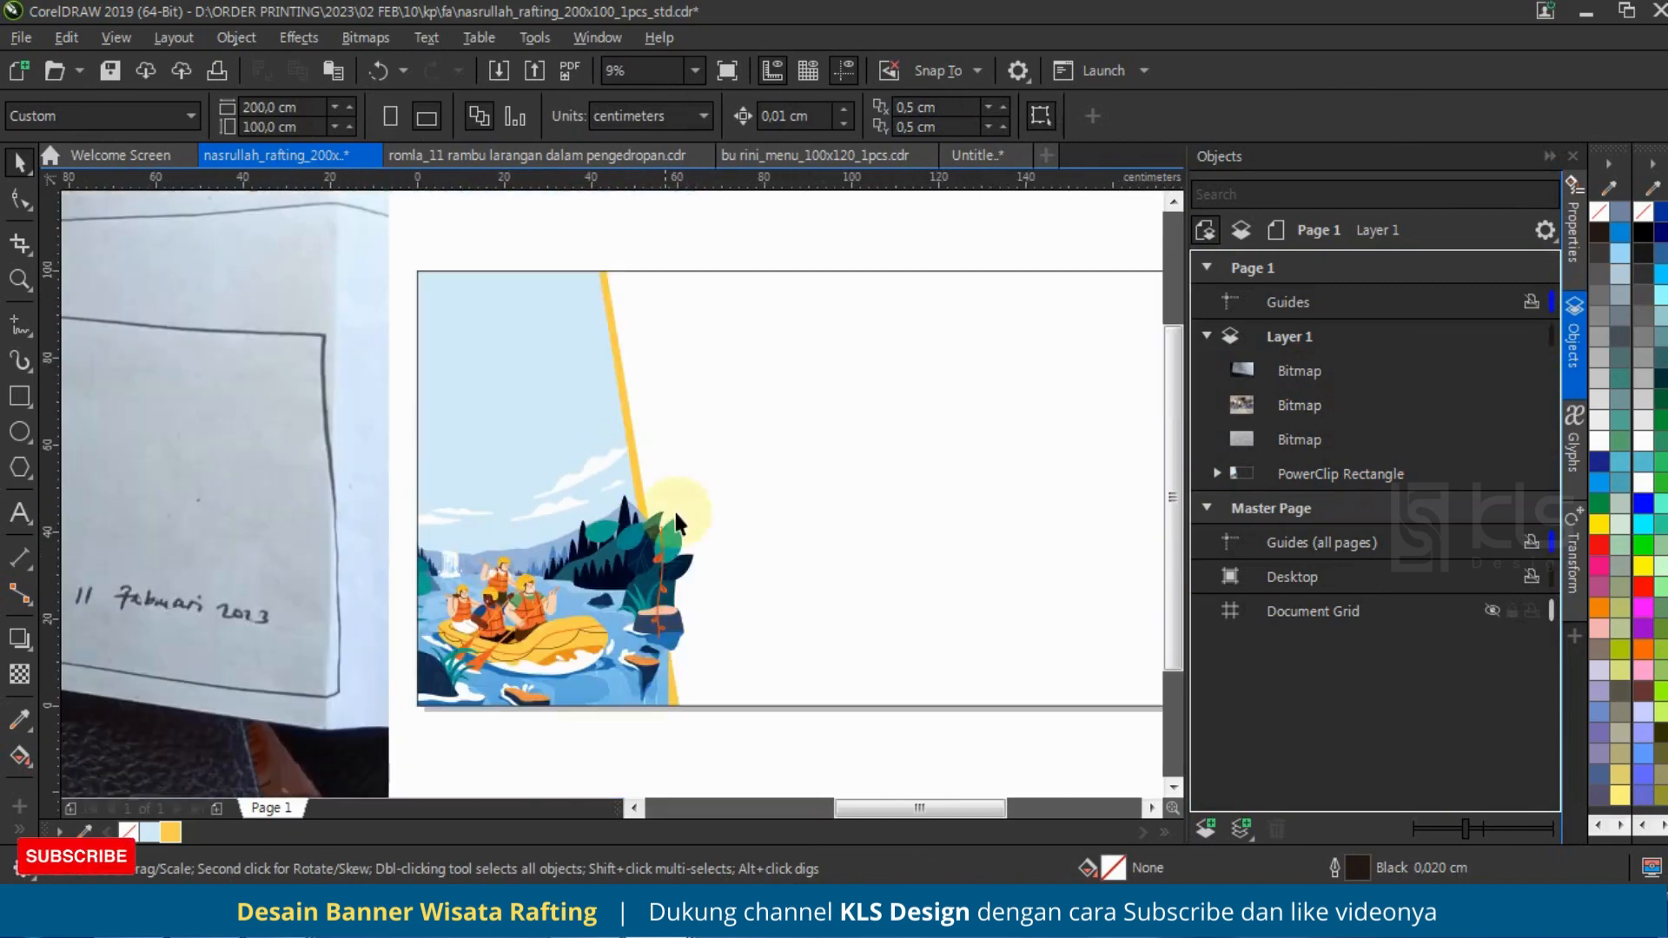
pyautogui.scroll(-1, 676, 521)
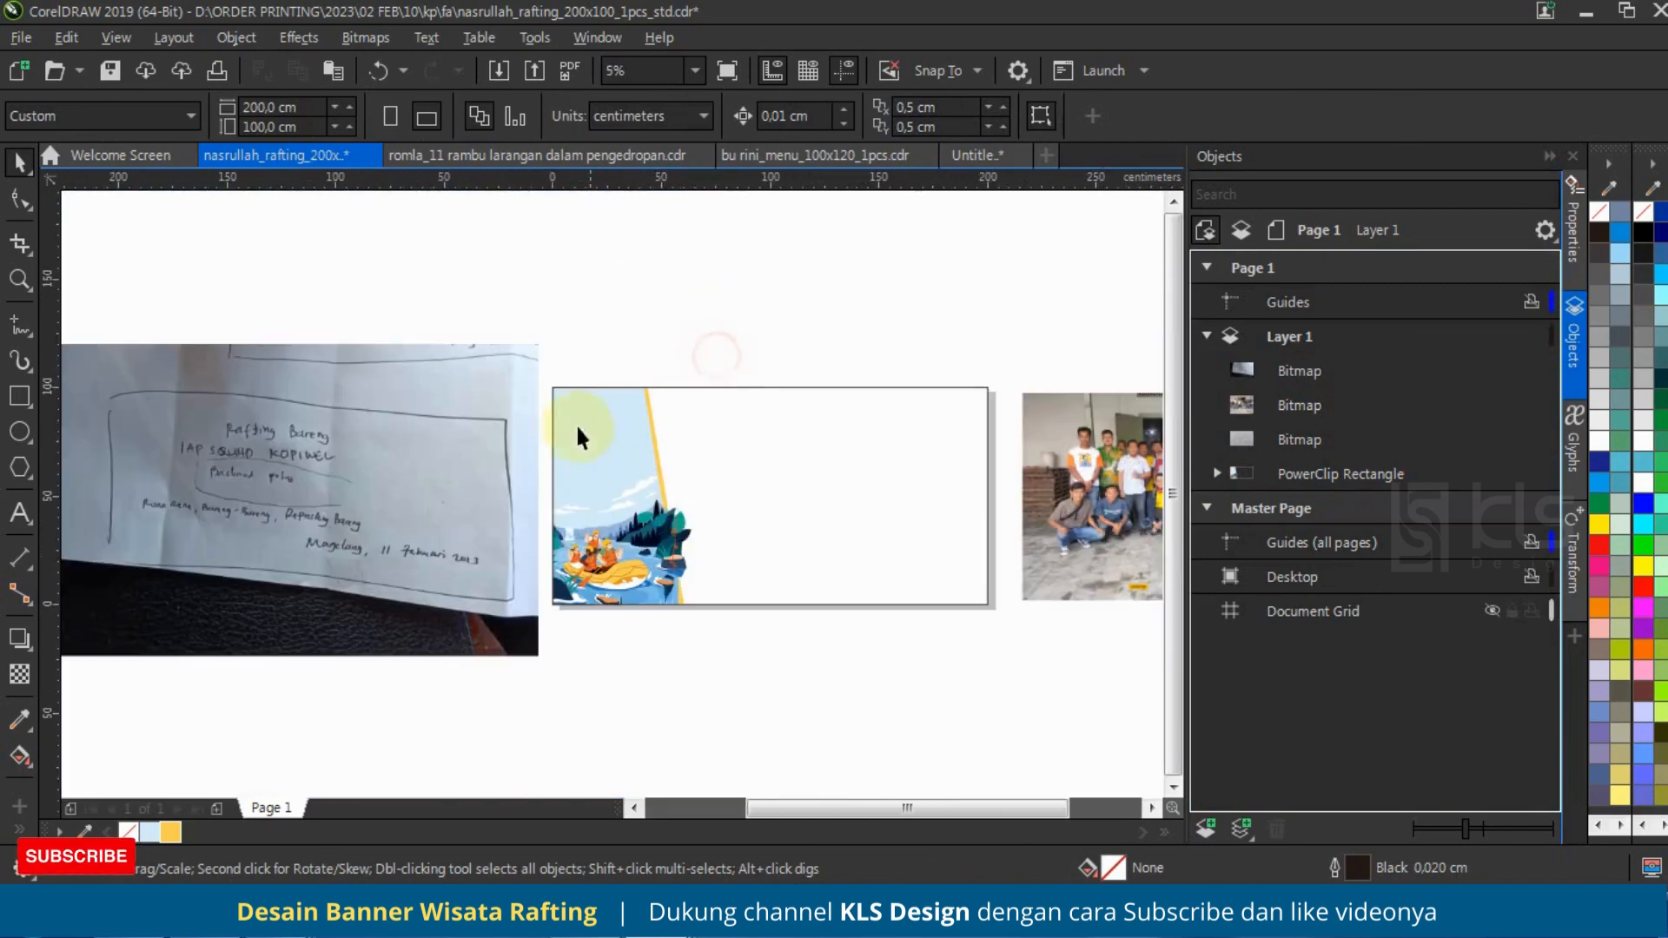
# Step: Add the artistic text "Rafting Bareng" at the top of the banner's blank area and scale it to about 79.5 cm wide
pyautogui.click(21, 515)
pyautogui.click(722, 426)
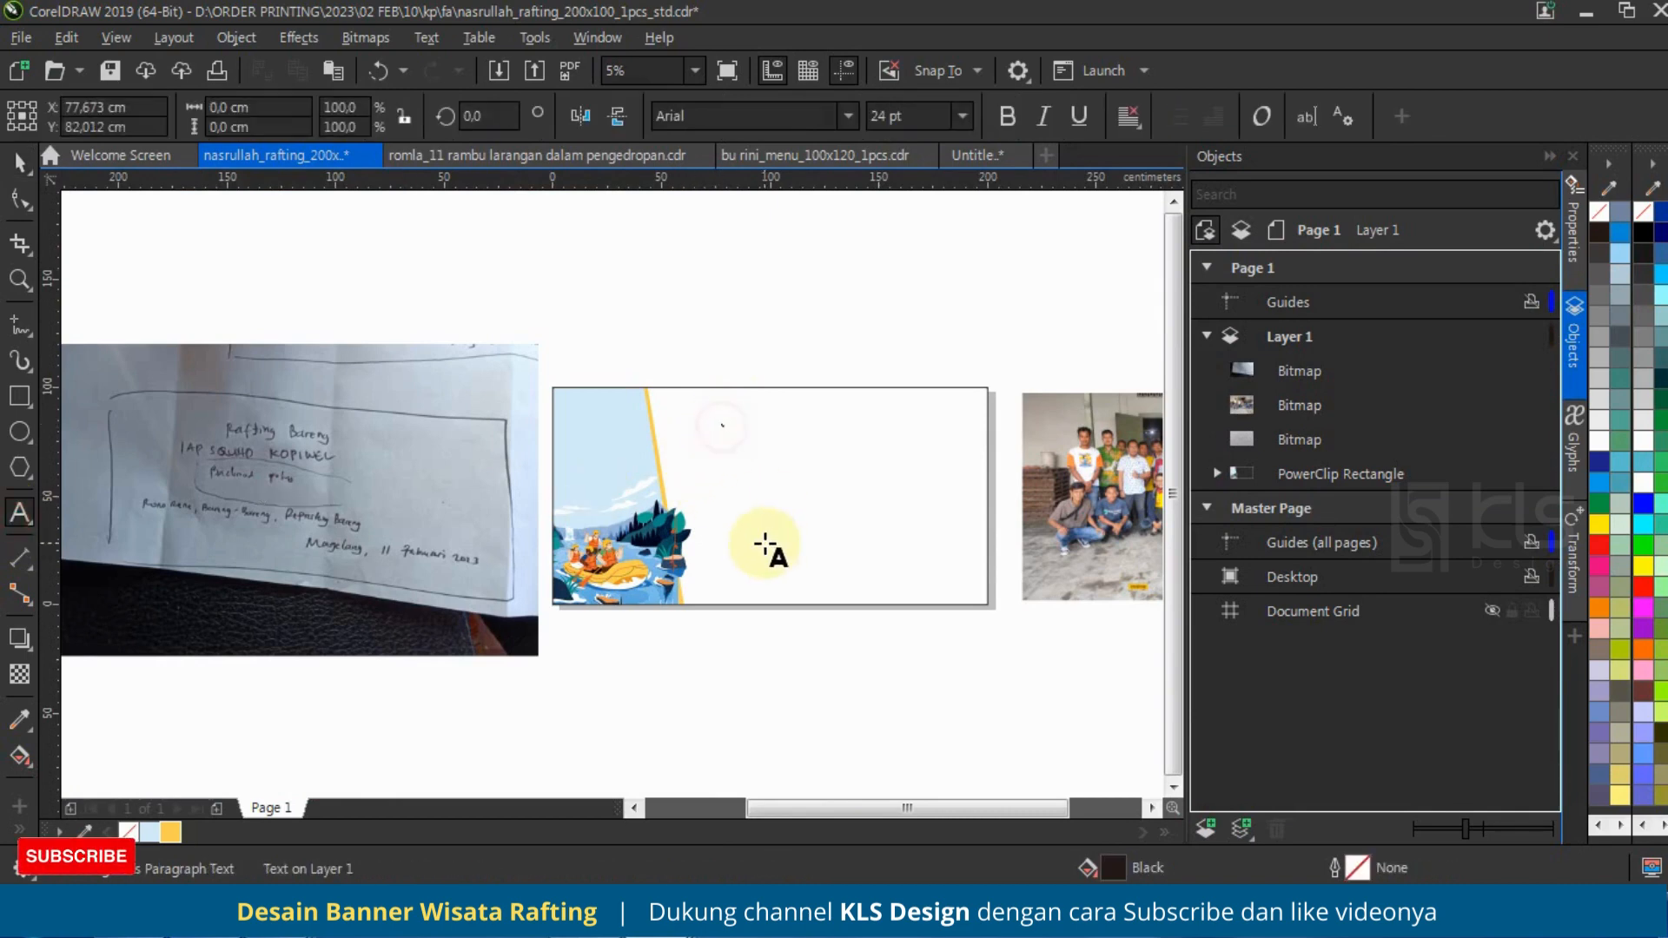
pyautogui.write('R')
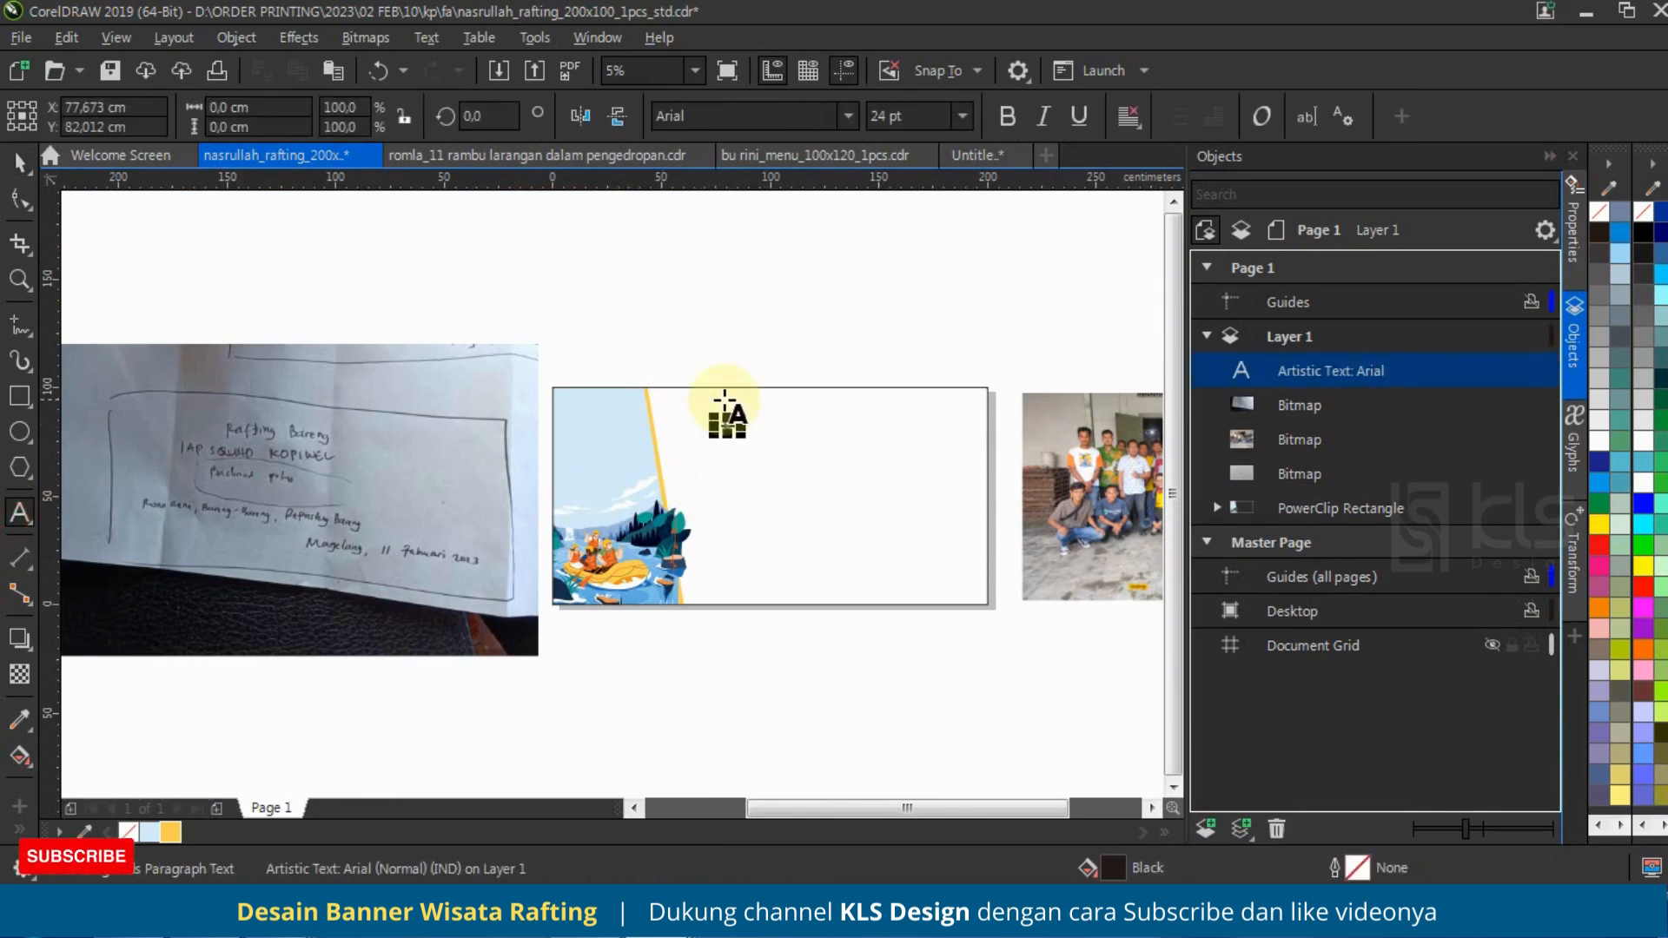
pyautogui.moveTo(736, 417); pyautogui.dragTo(901, 395)
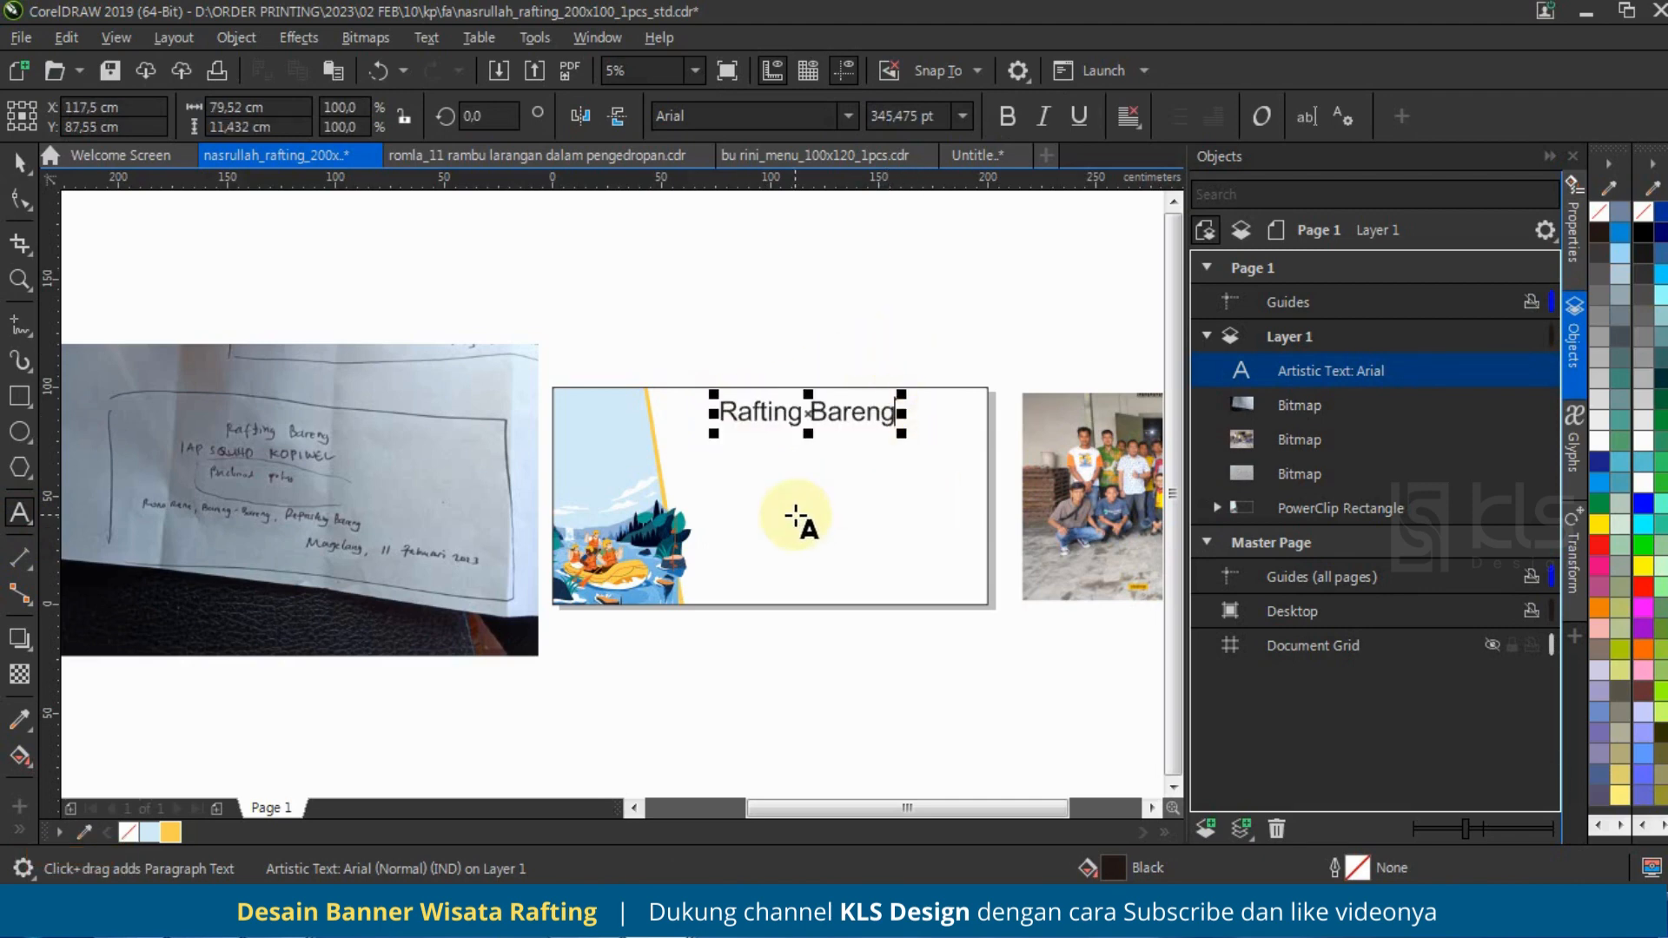
# Step: Move the handwritten sketch photo over the banner near the title and send it to the back
pyautogui.scroll(2, 167, 447)
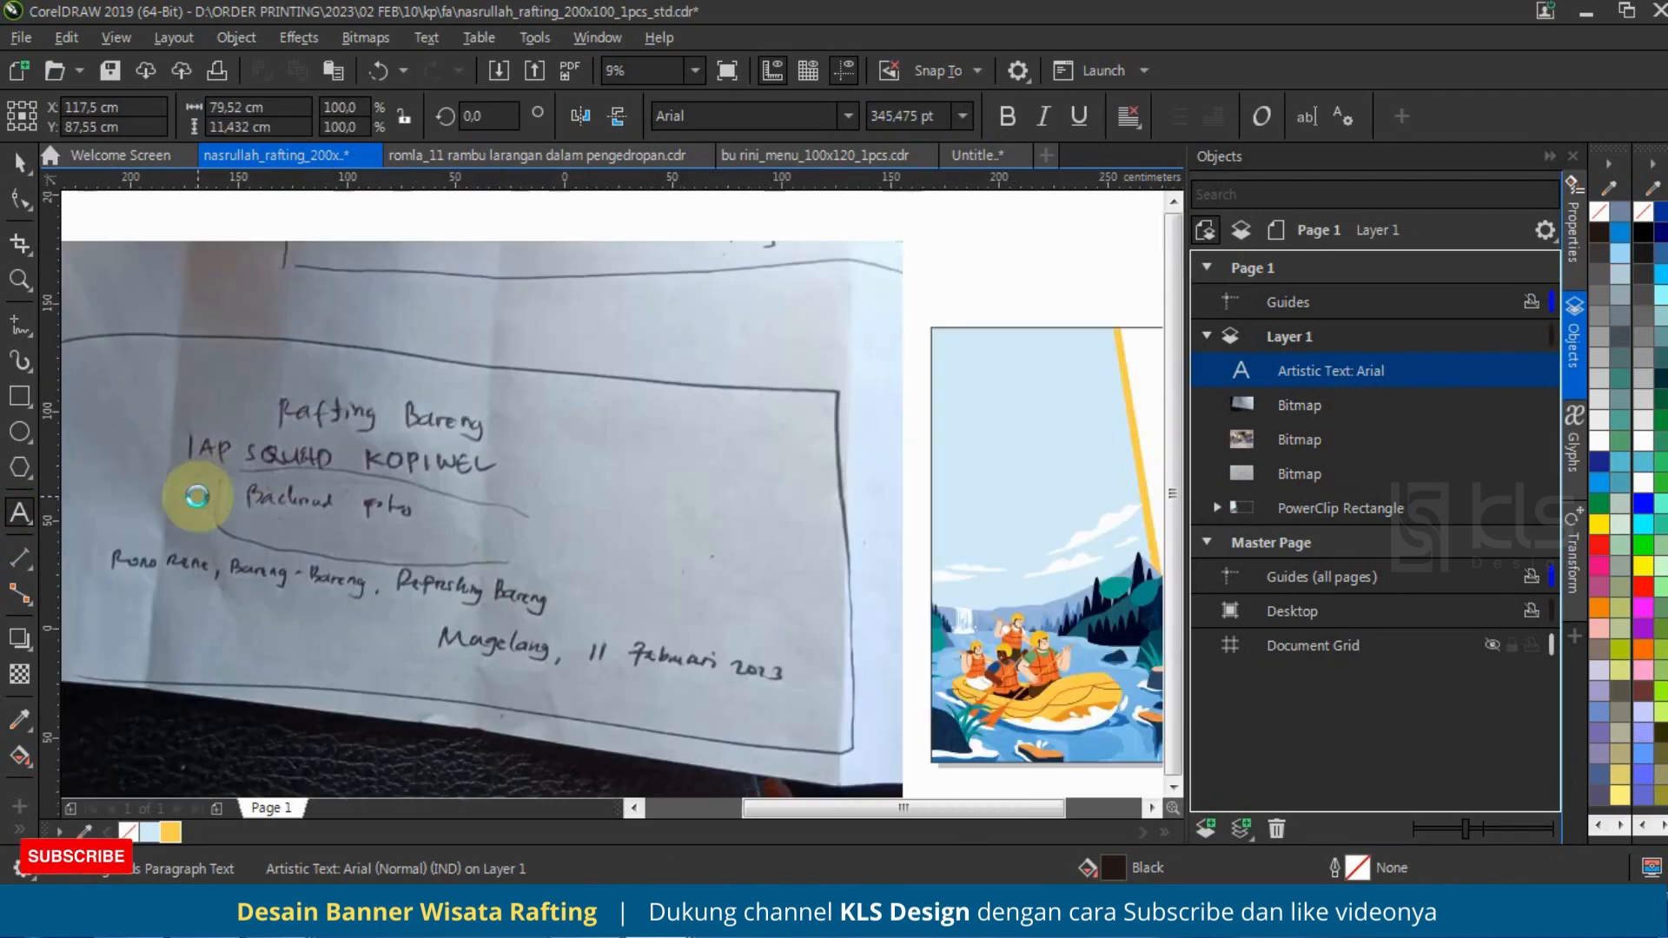
pyautogui.scroll(-2, 251, 476)
pyautogui.click(19, 162)
pyautogui.moveTo(325, 476)
pyautogui.mouseDown()
pyautogui.moveTo(826, 347)
pyautogui.moveTo(800, 340)
pyautogui.mouseUp()
pyautogui.scroll(2, 703, 440)
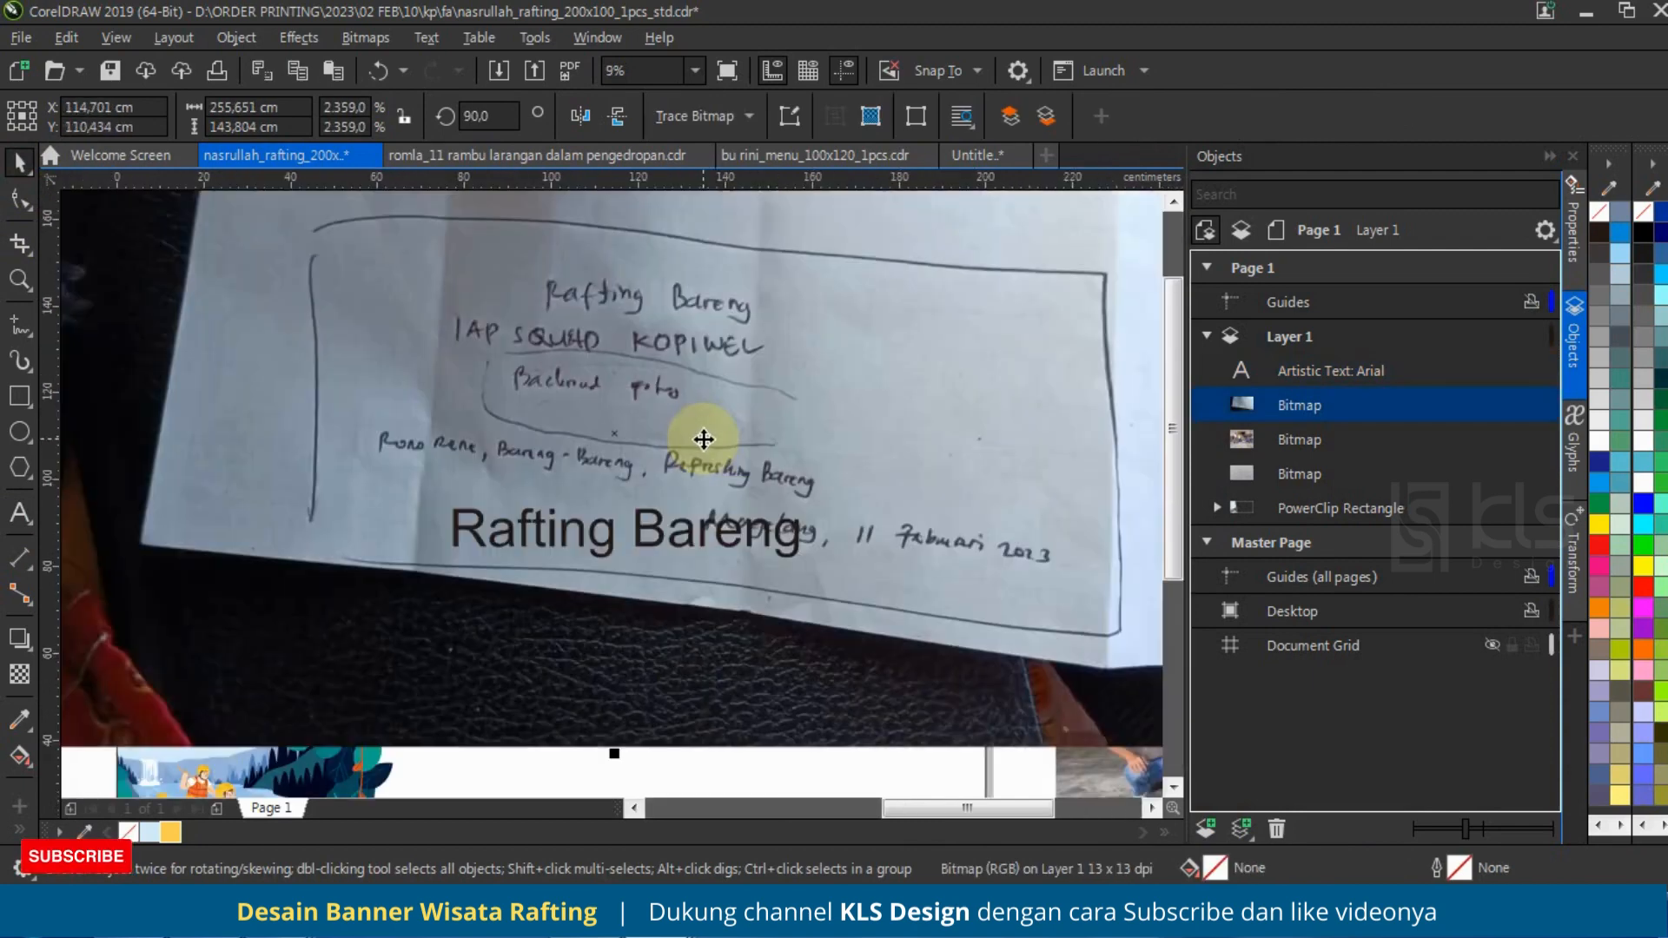
pyautogui.hotkey('shift', 'pagedown')
pyautogui.scroll(-2, 705, 439)
# Step: Add a second line reading "IAP SQUAD KOPIWEL" to the "Rafting Bareng" text
pyautogui.click(713, 474)
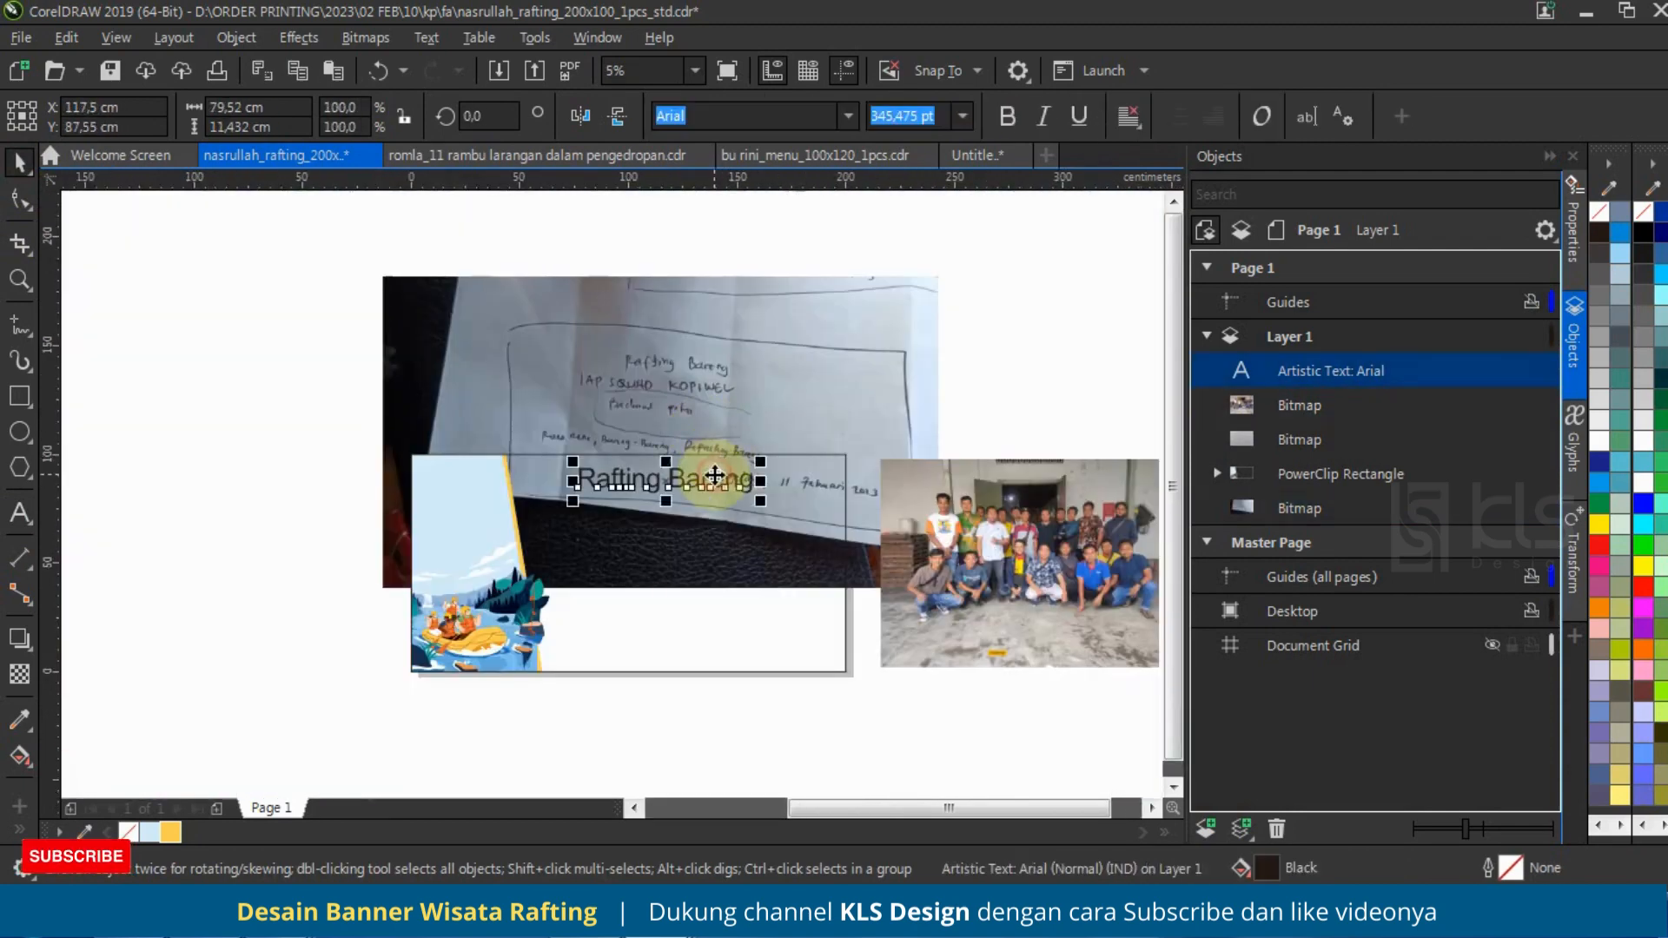
pyautogui.doubleClick(714, 474)
pyautogui.scroll(2, 745, 432)
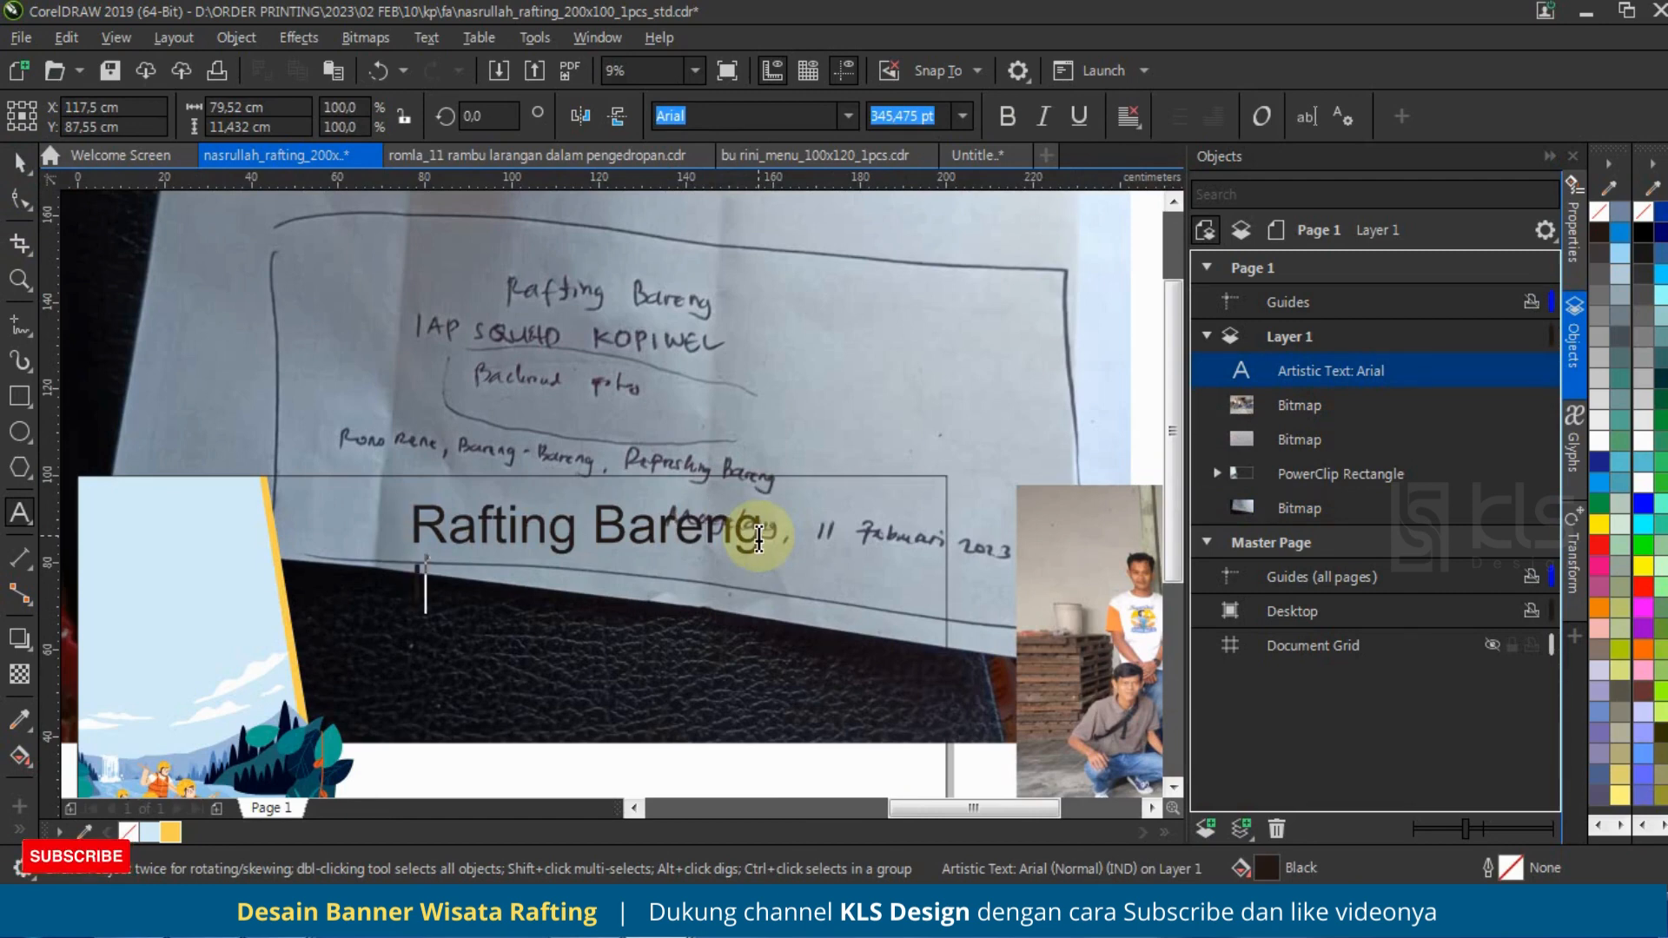
pyautogui.write('IAP SQUA')
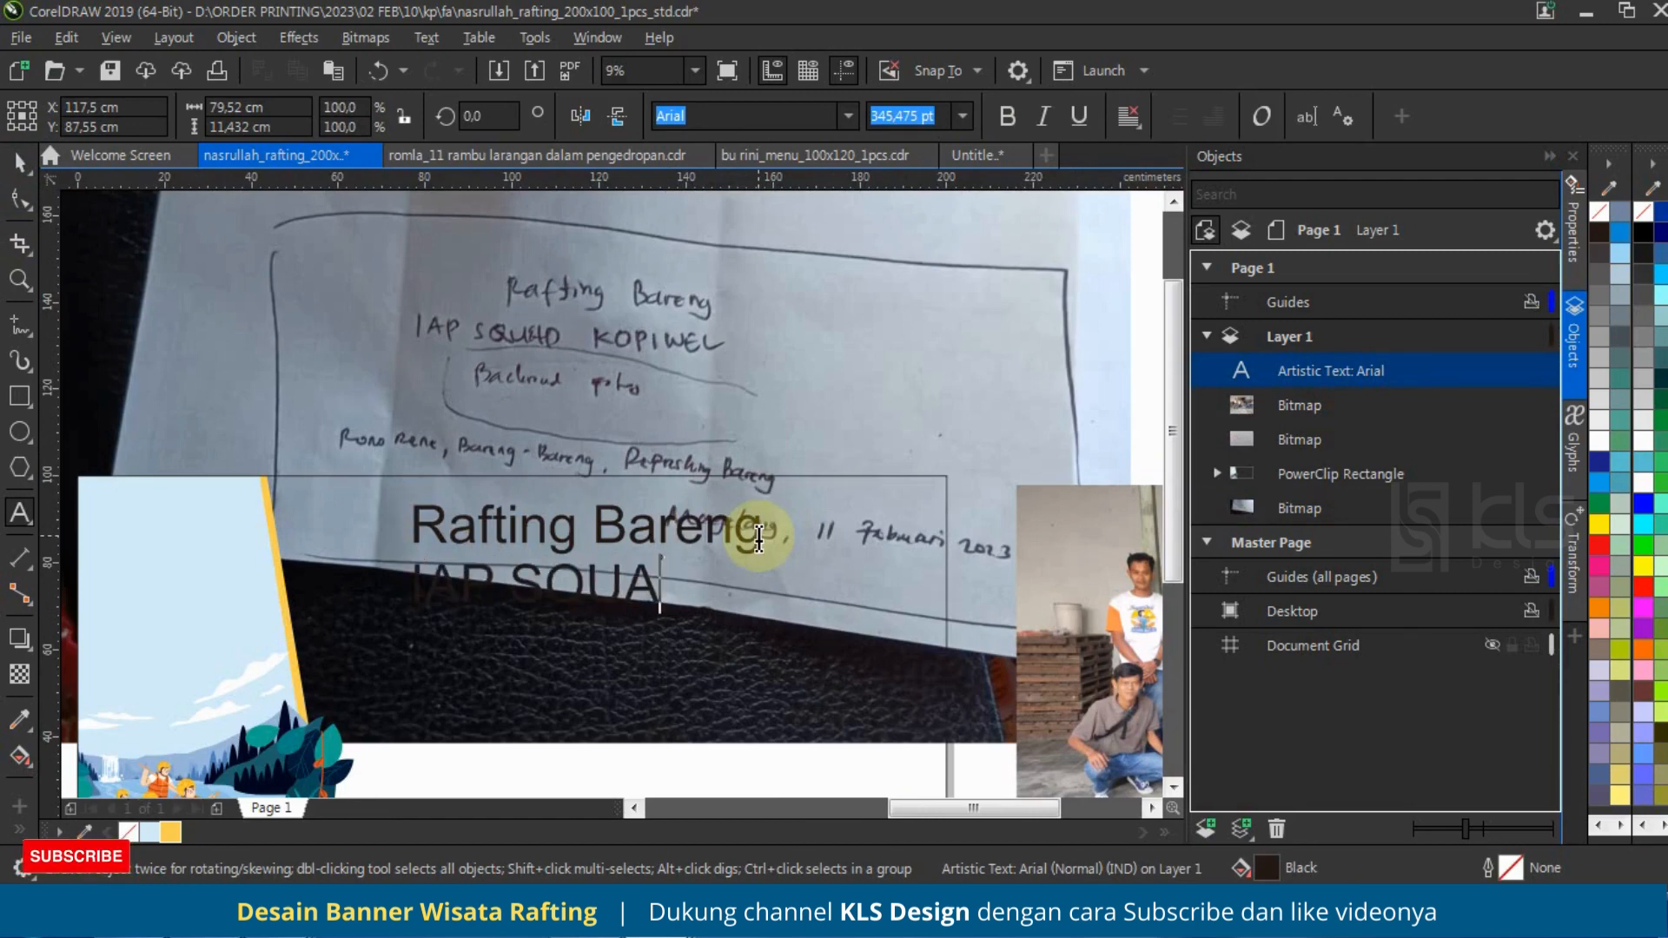
pyautogui.write('DF')
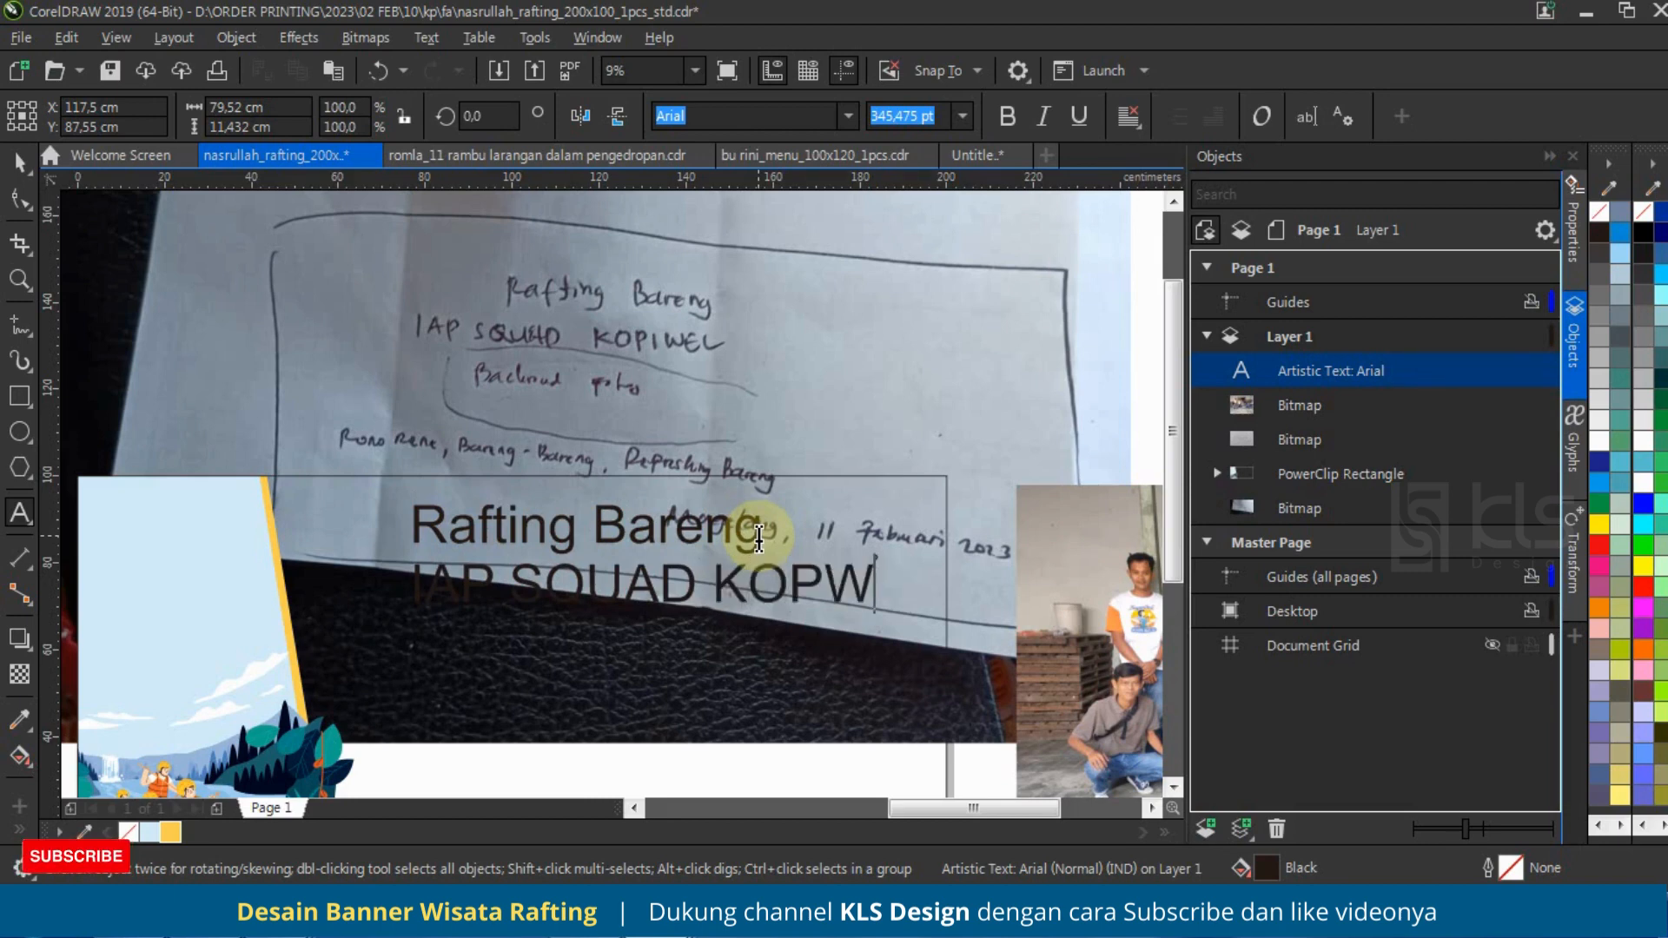
pyautogui.write('KOPIIW')
pyautogui.press('BackSpace')
pyautogui.press('BackSpace')
pyautogui.write('WEL')
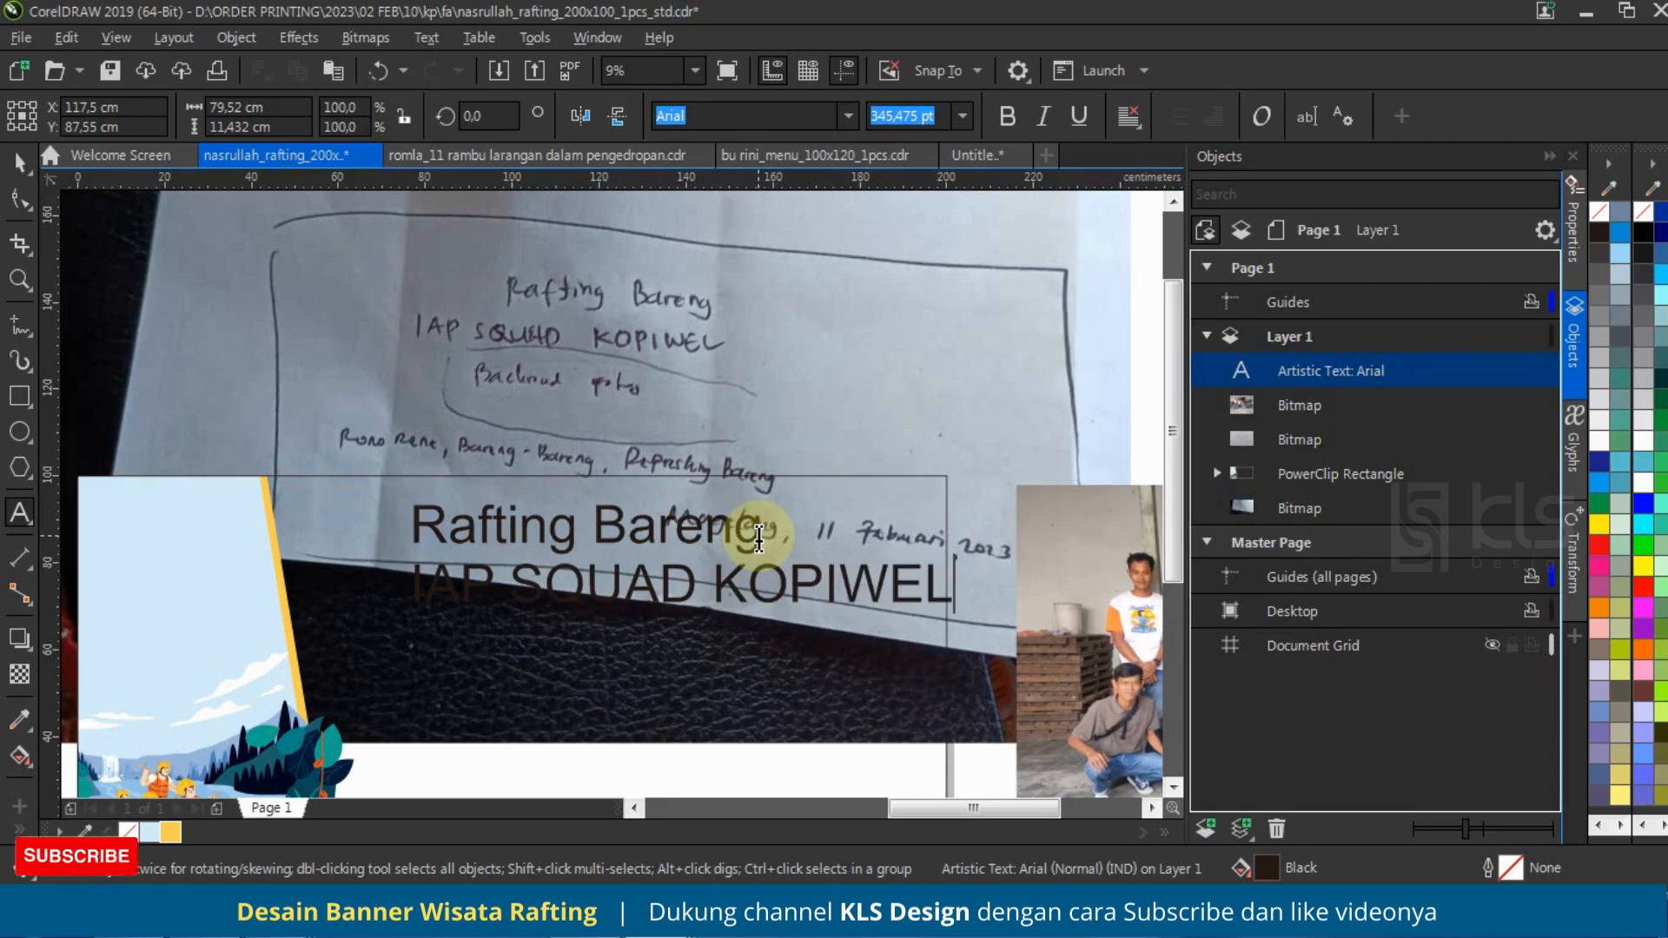
# Step: Examine both handwritten sketches for the remaining wording of the banner and compare them with the text
pyautogui.scroll(-3, 758, 539)
pyautogui.scroll(4, 439, 486)
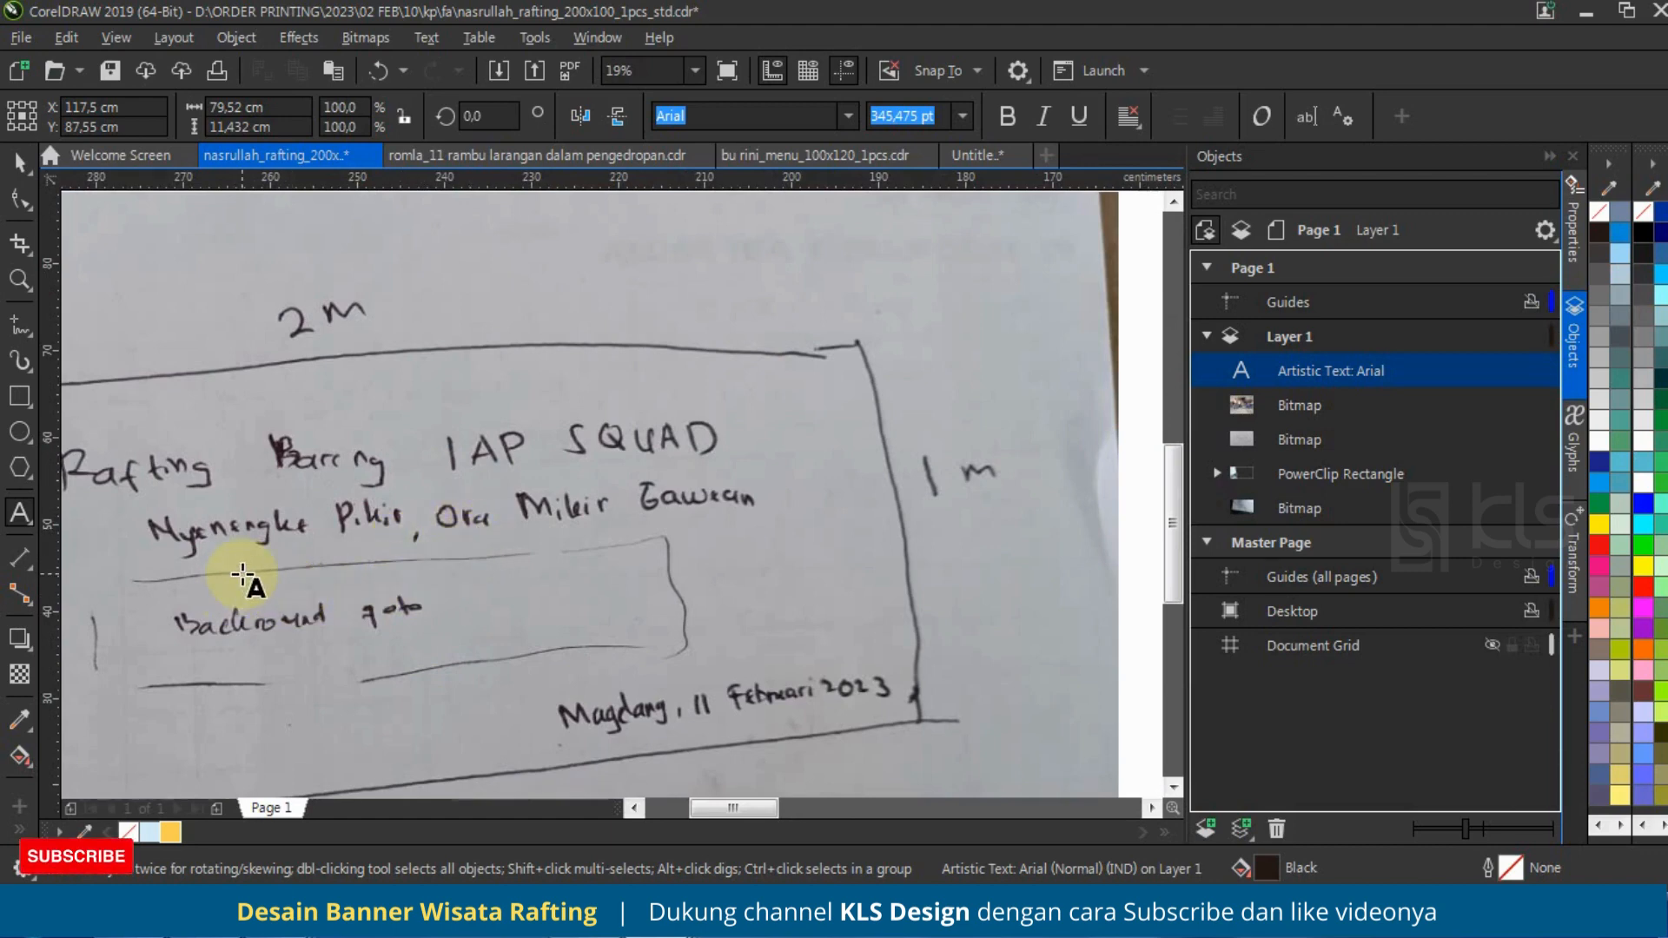
pyautogui.scroll(-5, 242, 570)
pyautogui.scroll(3, 744, 556)
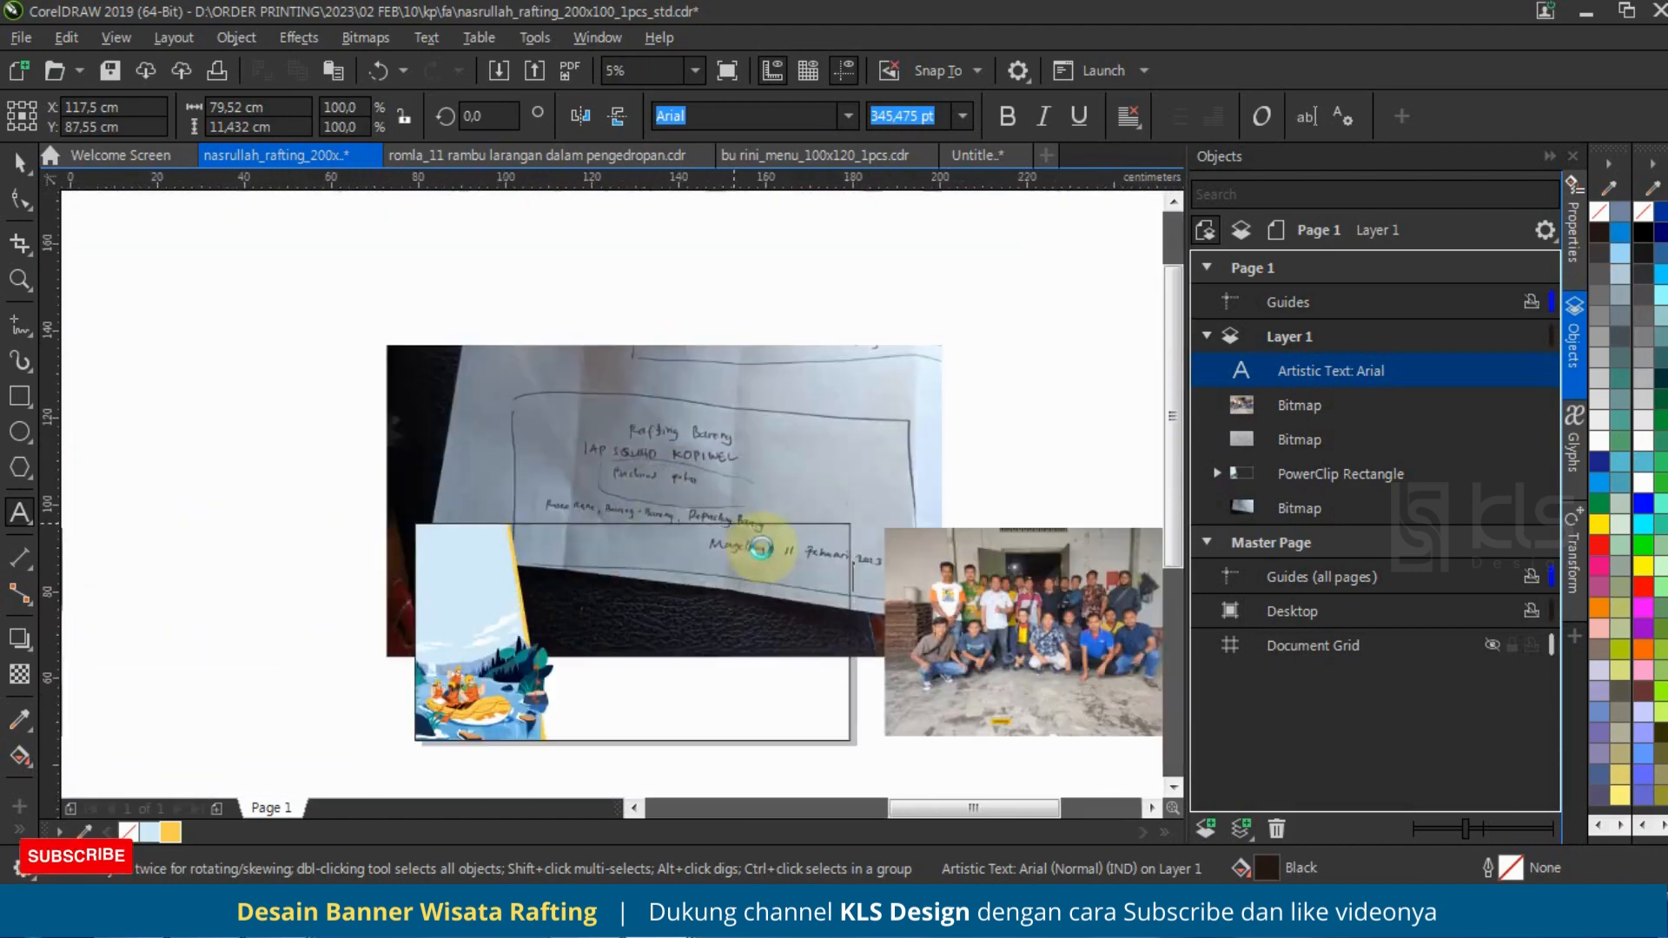
pyautogui.scroll(3, 691, 382)
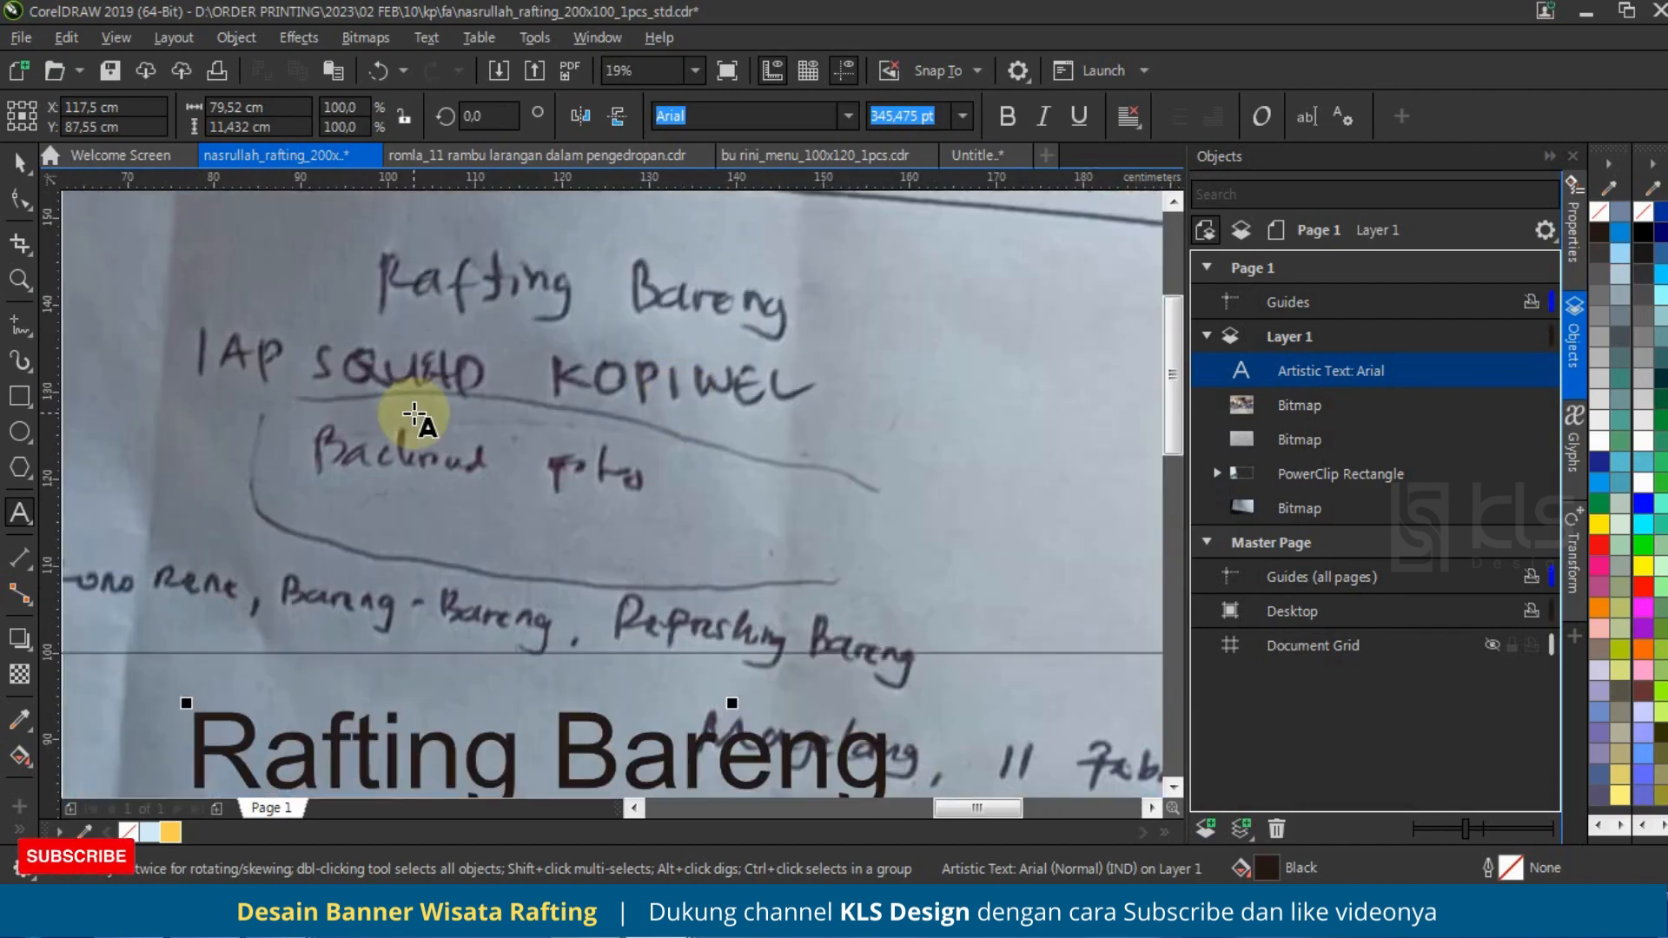
pyautogui.scroll(-1, 489, 362)
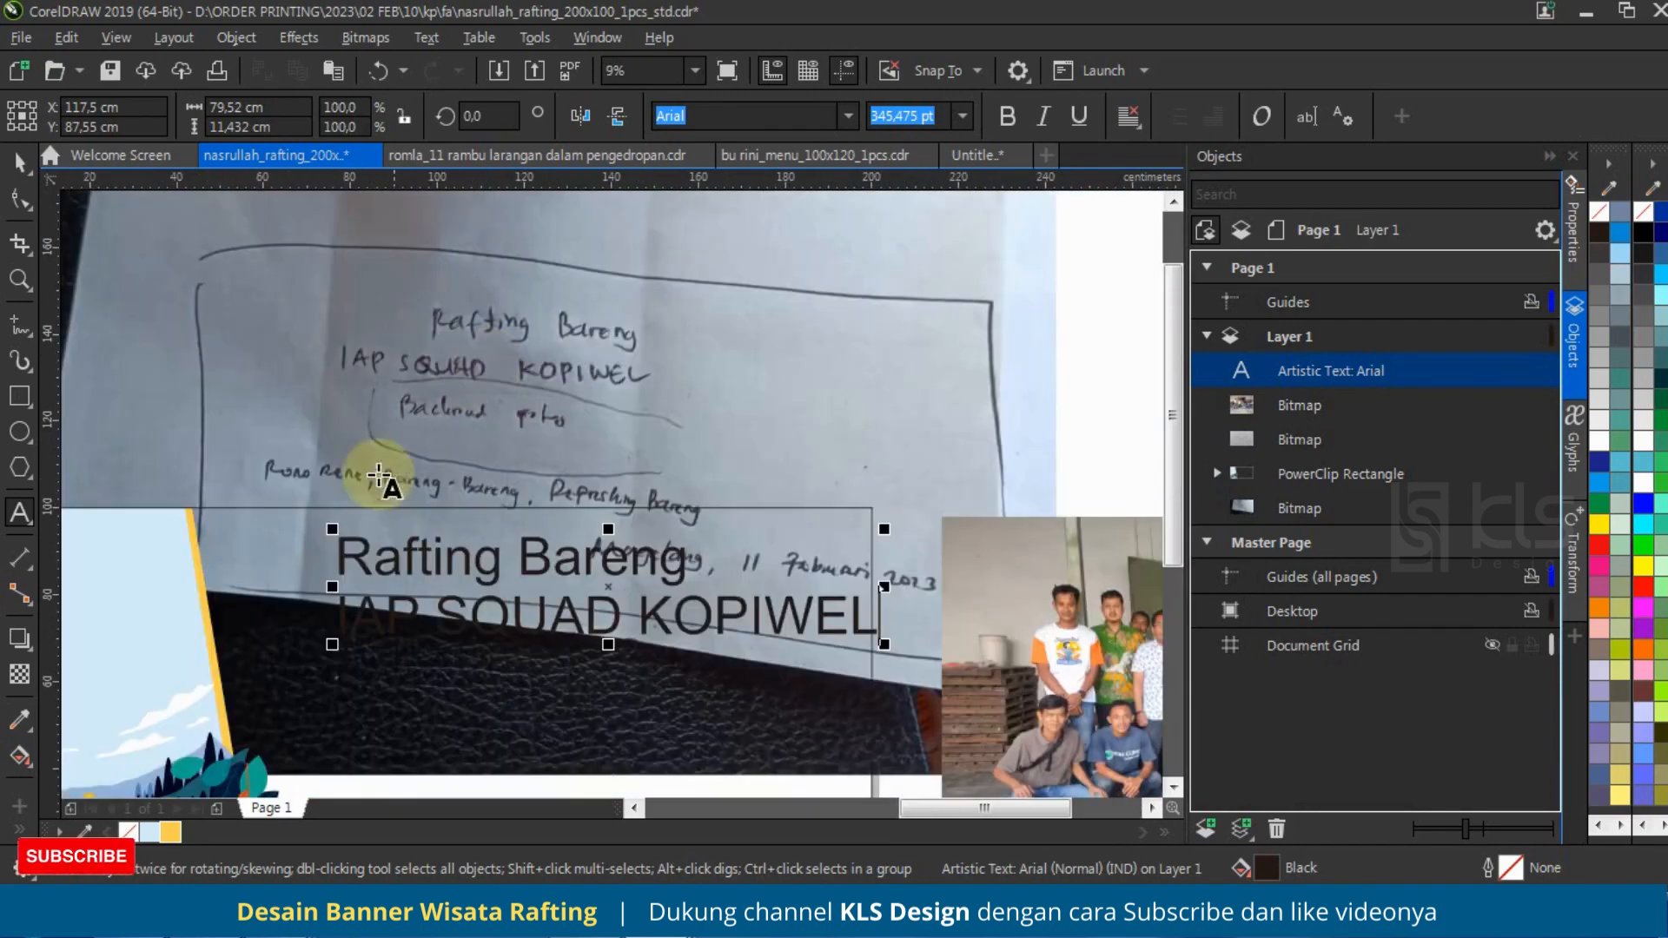
pyautogui.scroll(1, 325, 527)
pyautogui.scroll(-2, 384, 389)
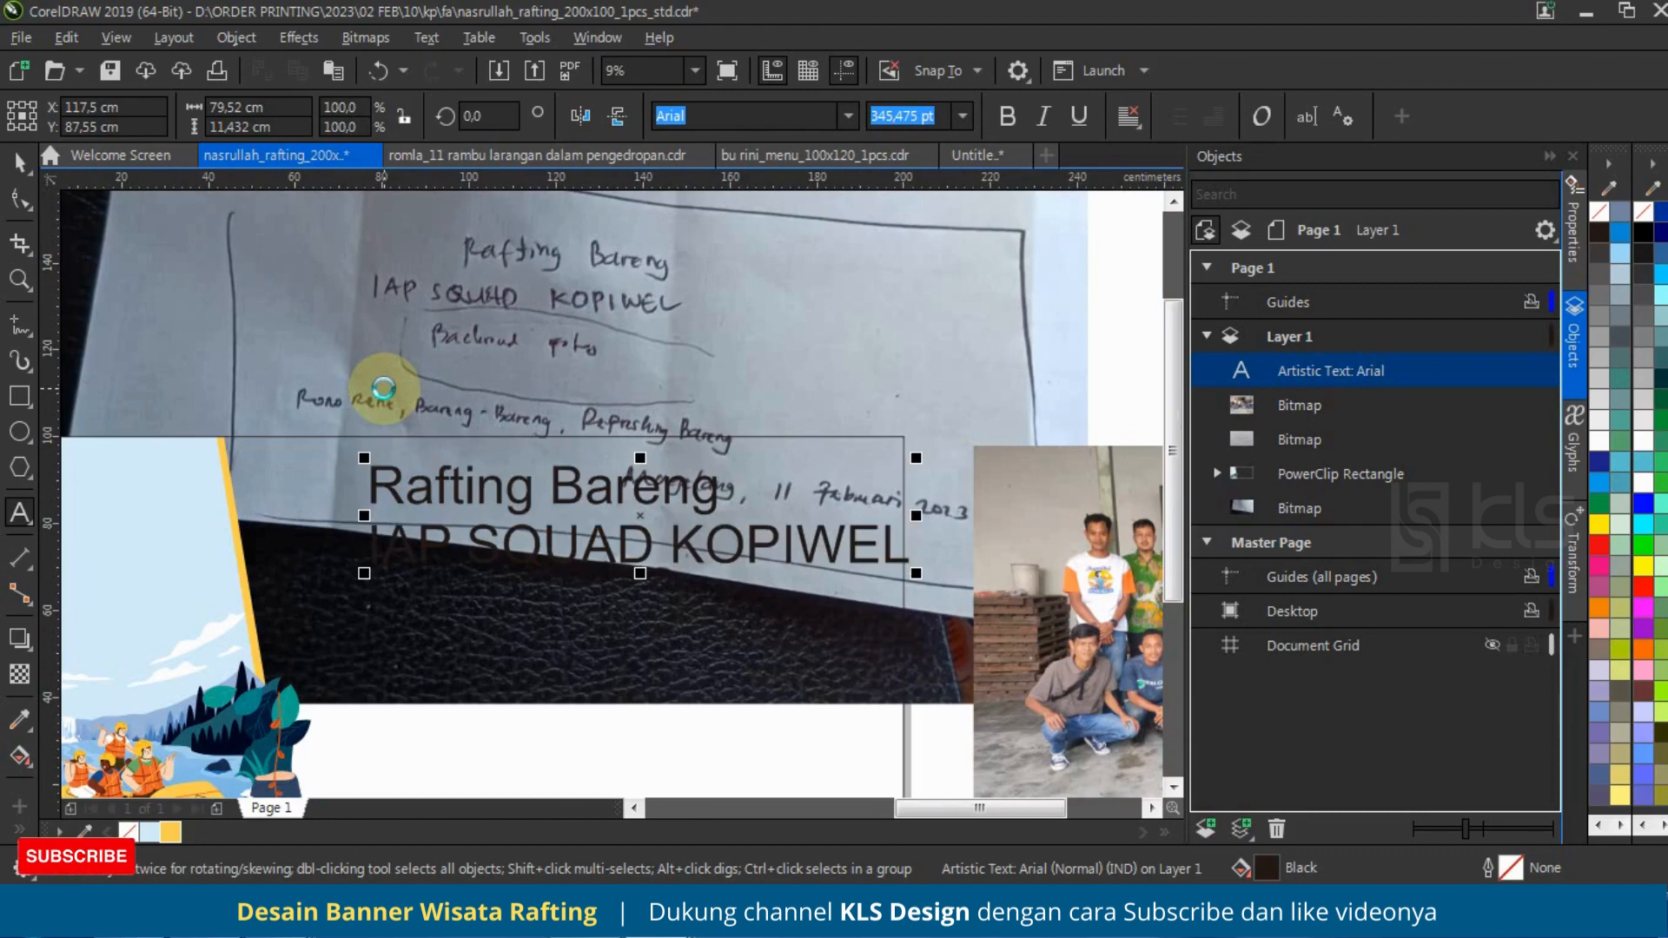
# Step: Add the slogan "Rono rene, Bareng-bareng, Refresing Bareng" to the text, separated from the second line by a blank line
pyautogui.press('Return')
pyautogui.press('Return')
pyautogui.write('Rono rene, Barang-bareng, Ra')
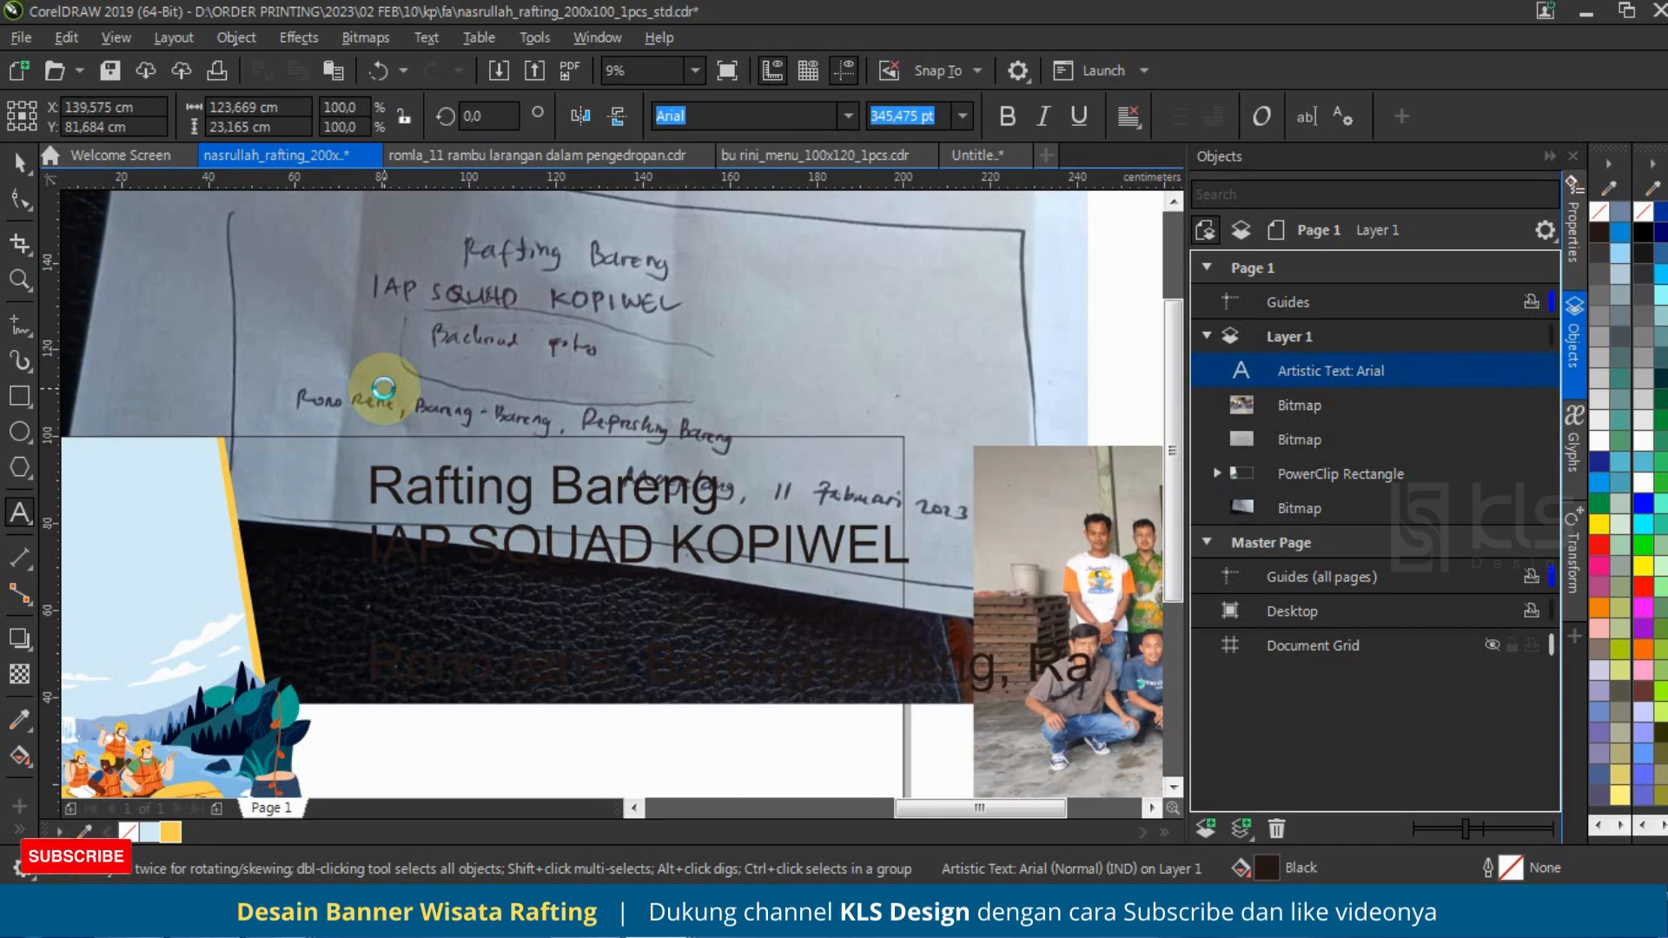
pyautogui.press('BackSpace')
pyautogui.write('e')
pyautogui.press('BackSpace')
pyautogui.write('fe')
pyautogui.press('BackSpace')
pyautogui.write('res')
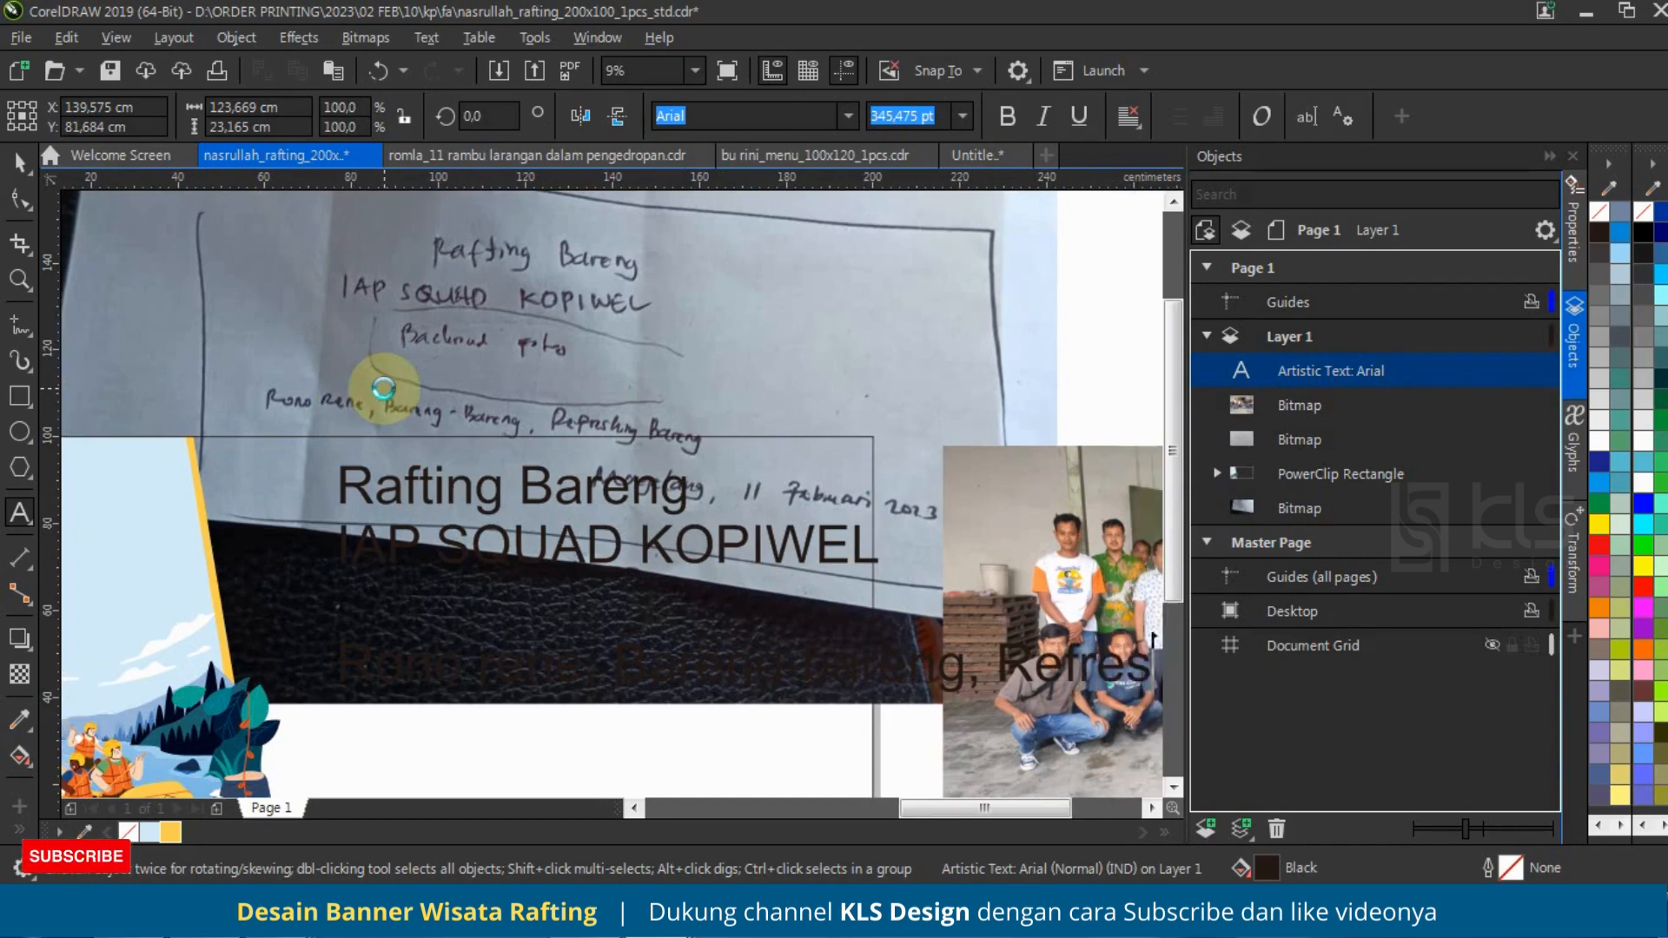
pyautogui.write('ing Bareng')
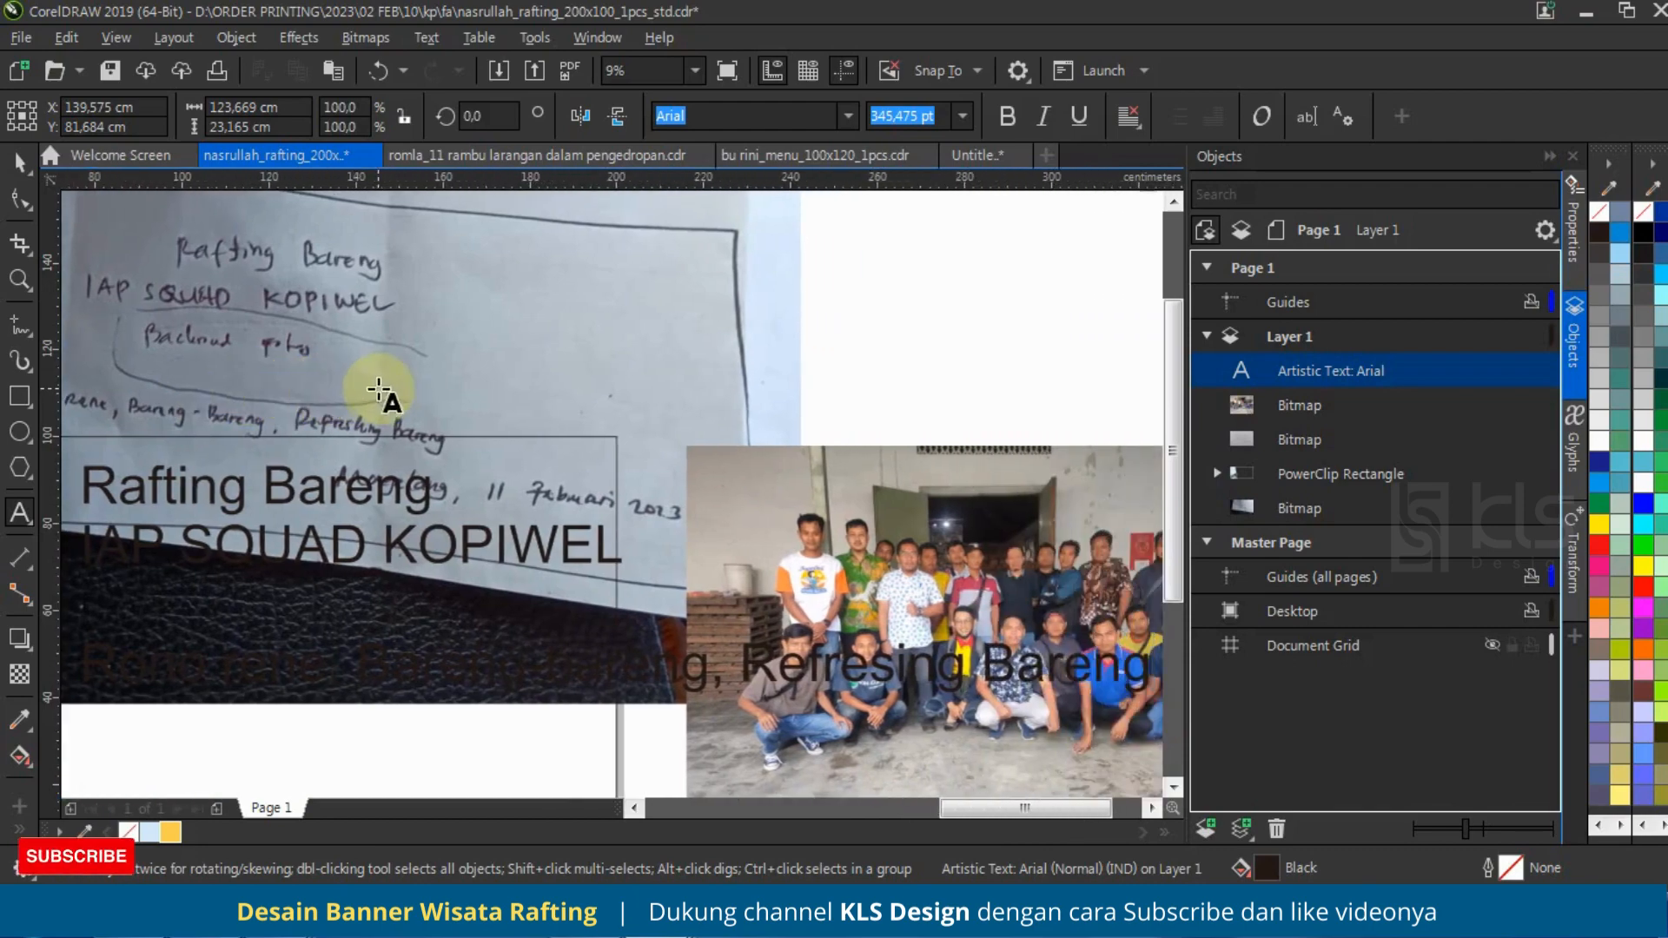
pyautogui.click(13, 164)
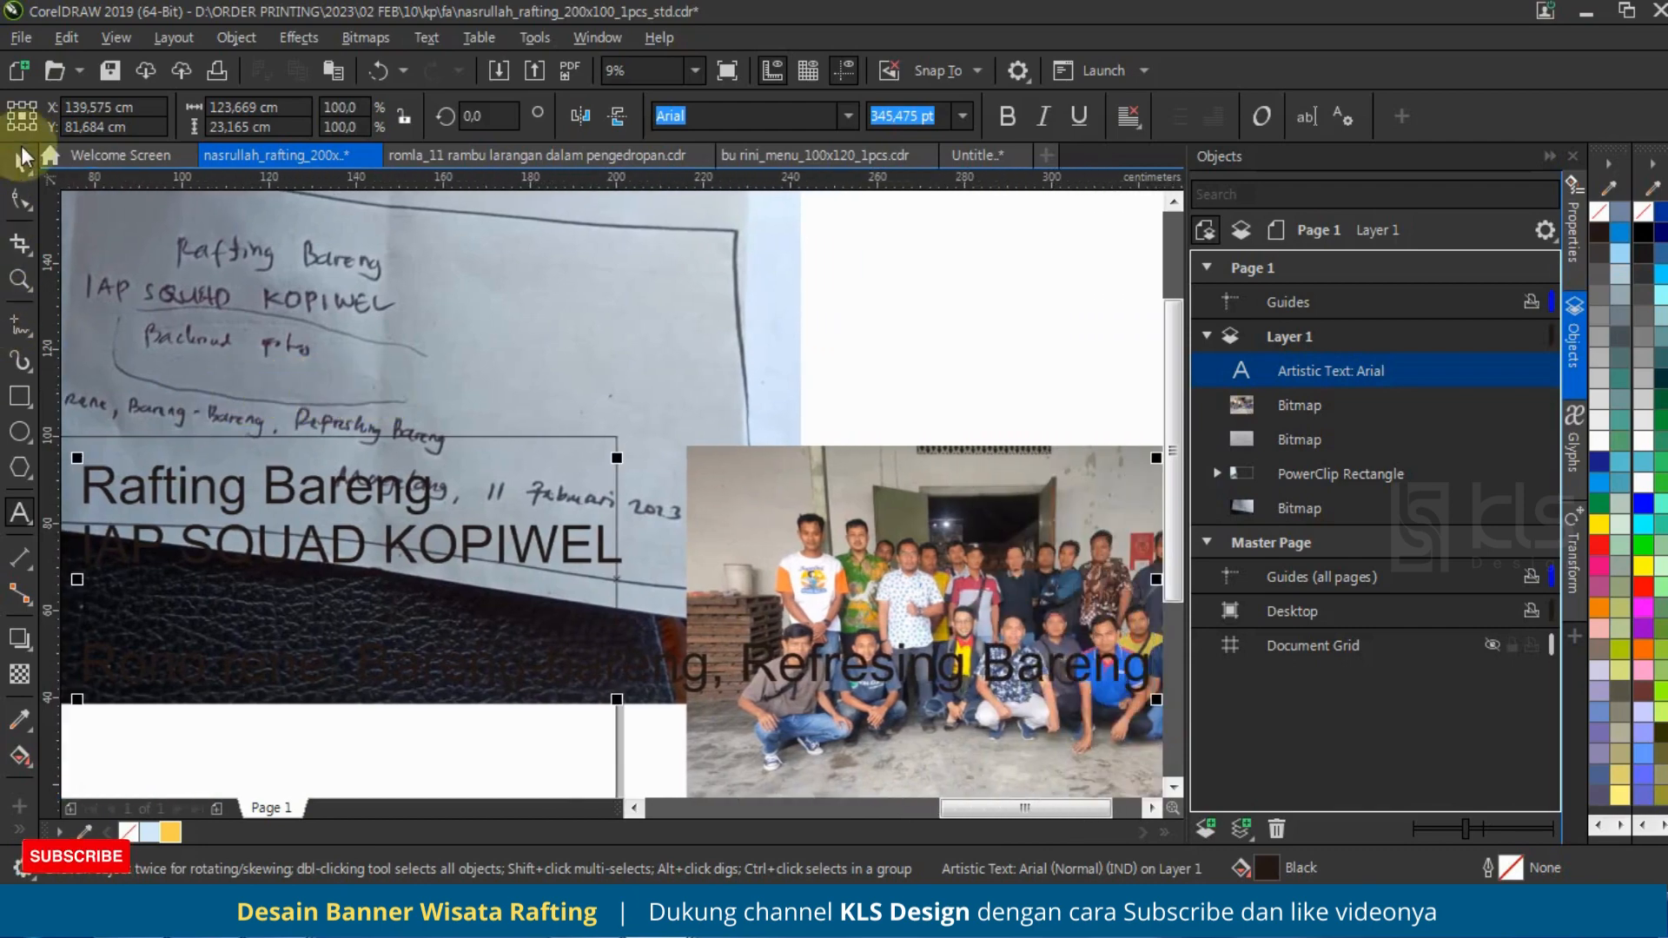
# Step: Scale the whole text block down to about 156.6 cm wide and move the sketch photo off the banner
pyautogui.scroll(-2, 956, 530)
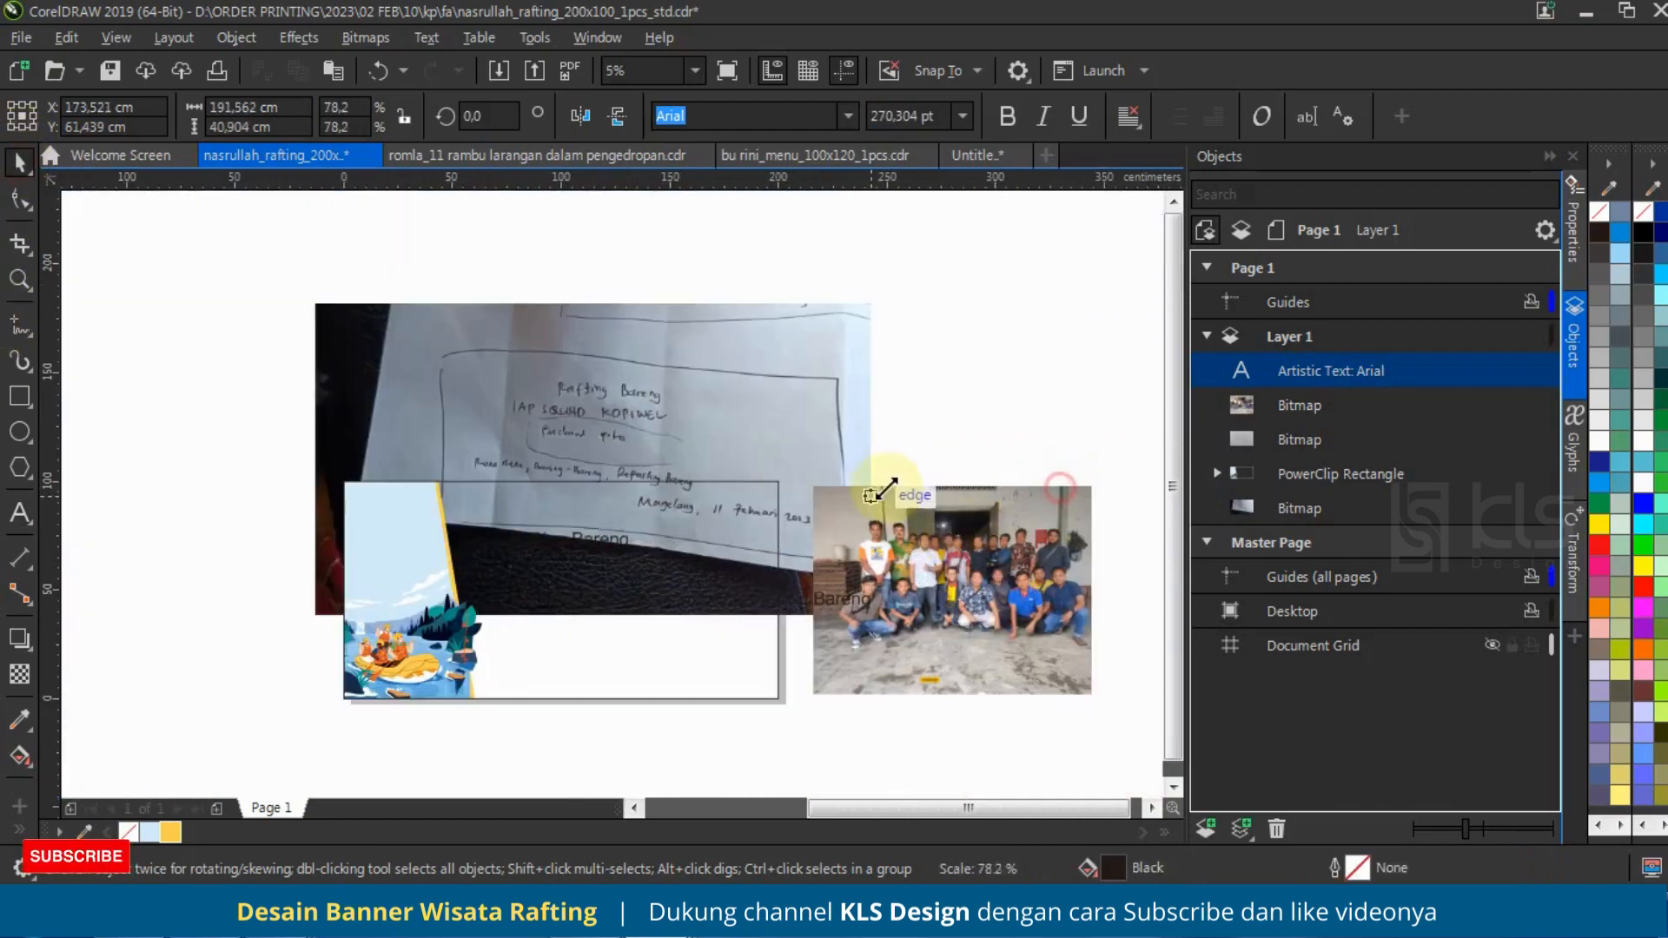
pyautogui.moveTo(660, 417); pyautogui.dragTo(842, 365)
pyautogui.click(648, 418)
# Step: Sample the river's blue into the document palette and fill the banner rectangle with it (C81 M49 Y7 K0)
pyautogui.scroll(2, 430, 674)
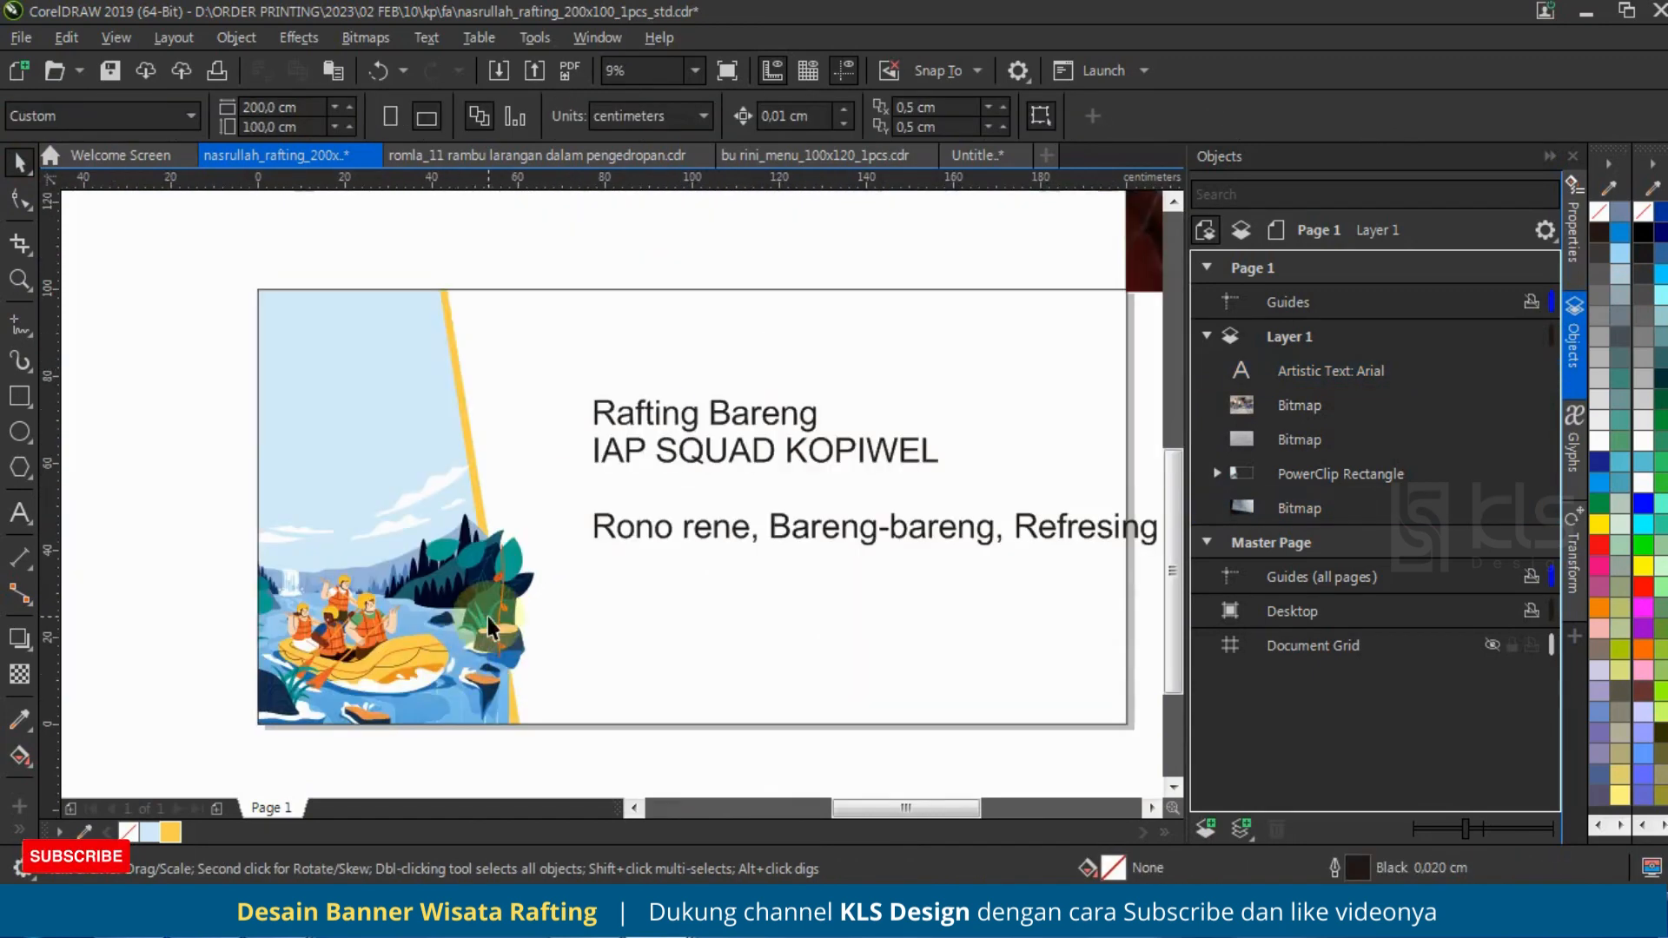
pyautogui.scroll(2, 497, 674)
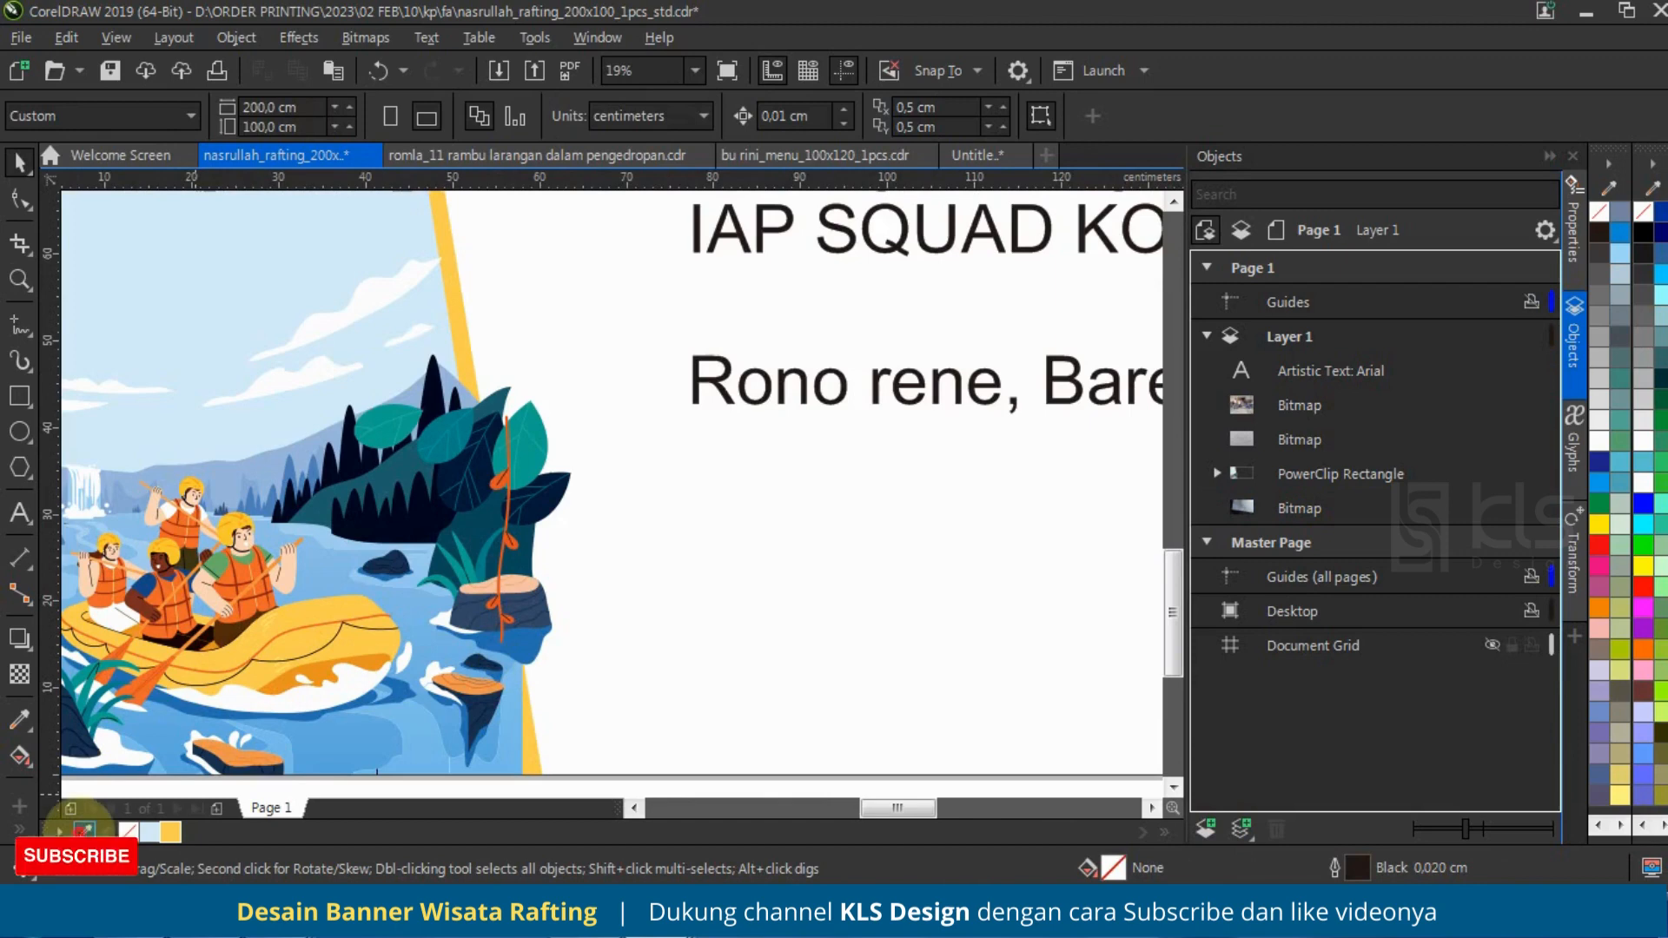
pyautogui.scroll(-2, 598, 666)
pyautogui.click(598, 666)
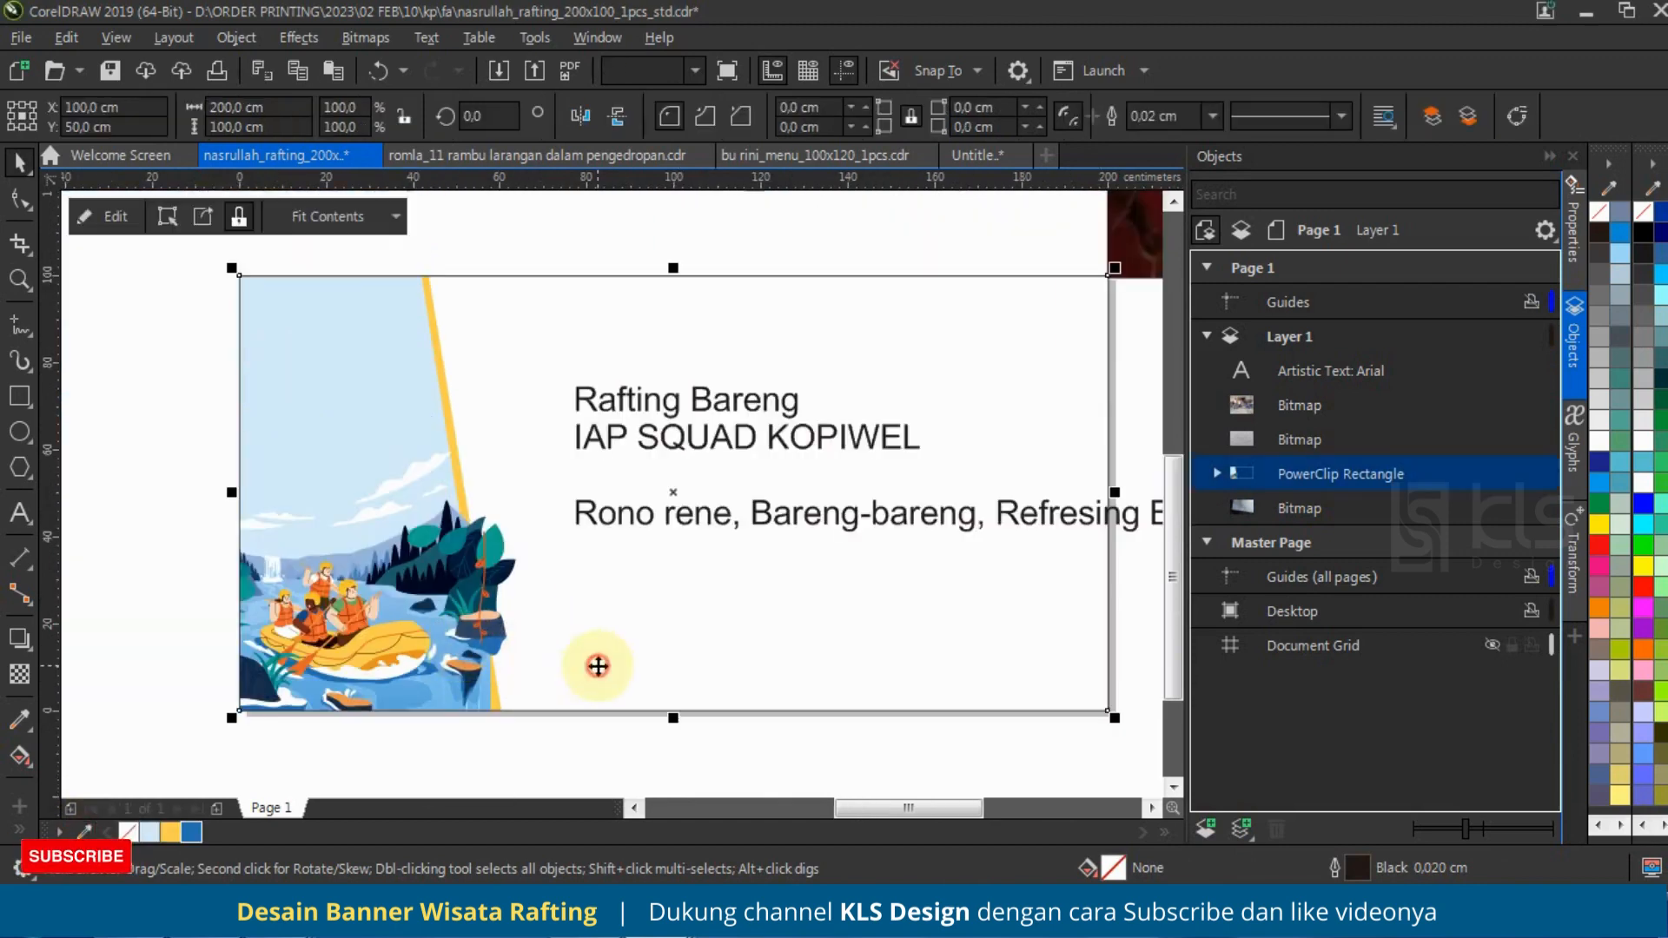
pyautogui.click(191, 832)
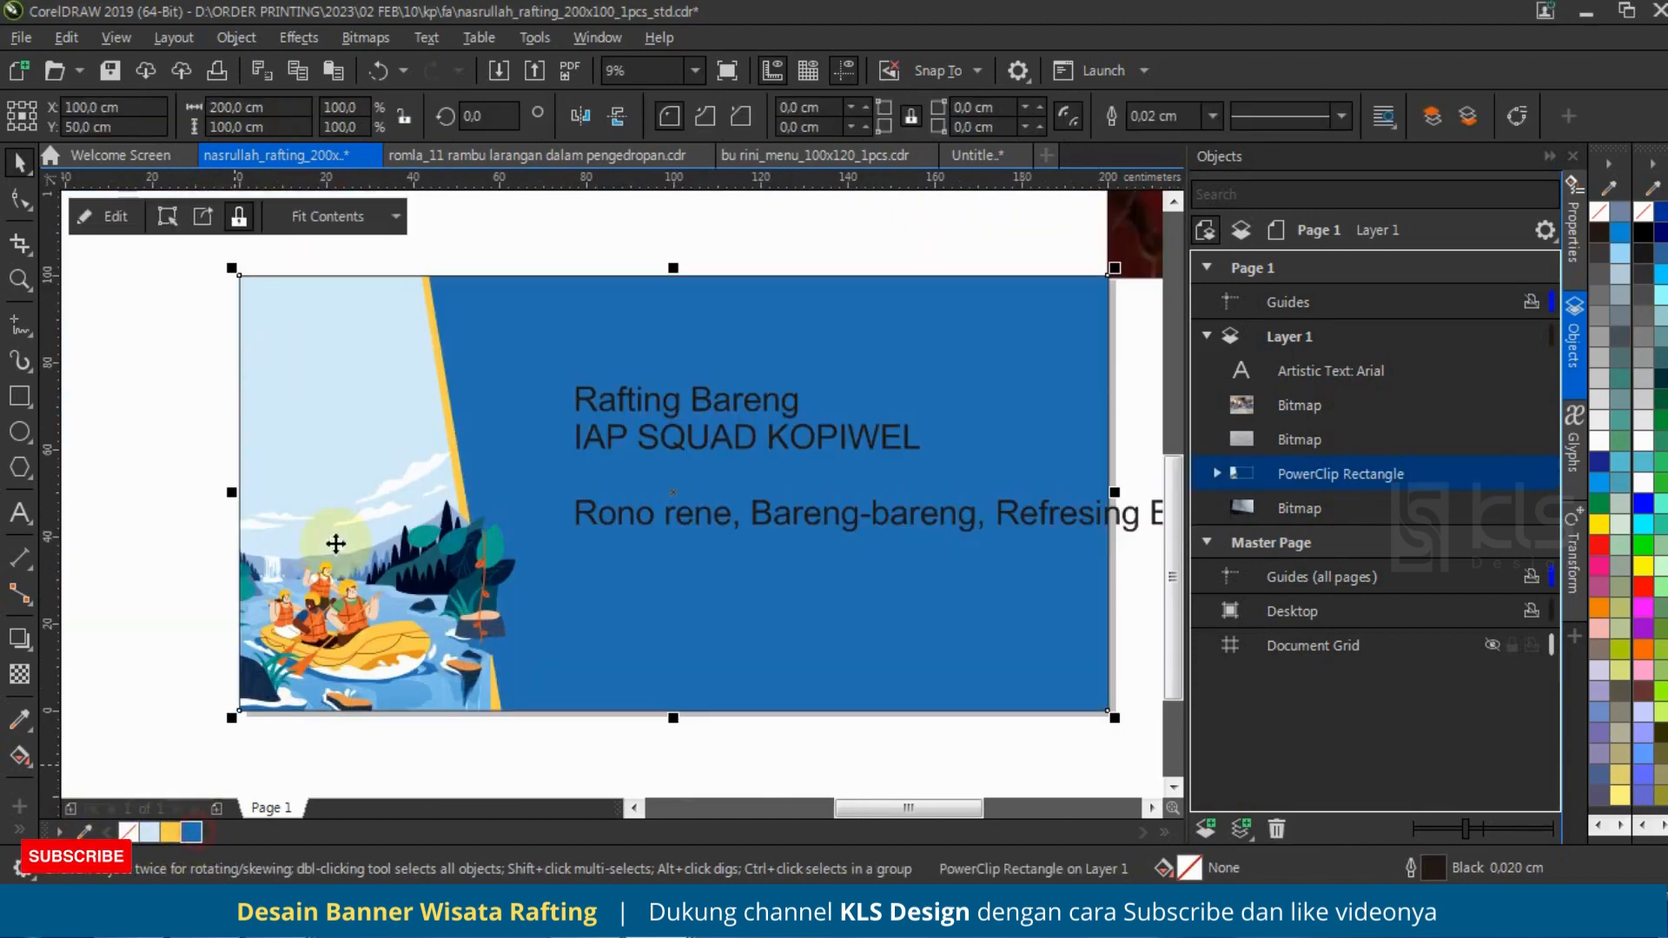
pyautogui.scroll(-2, 568, 478)
pyautogui.scroll(2, 670, 466)
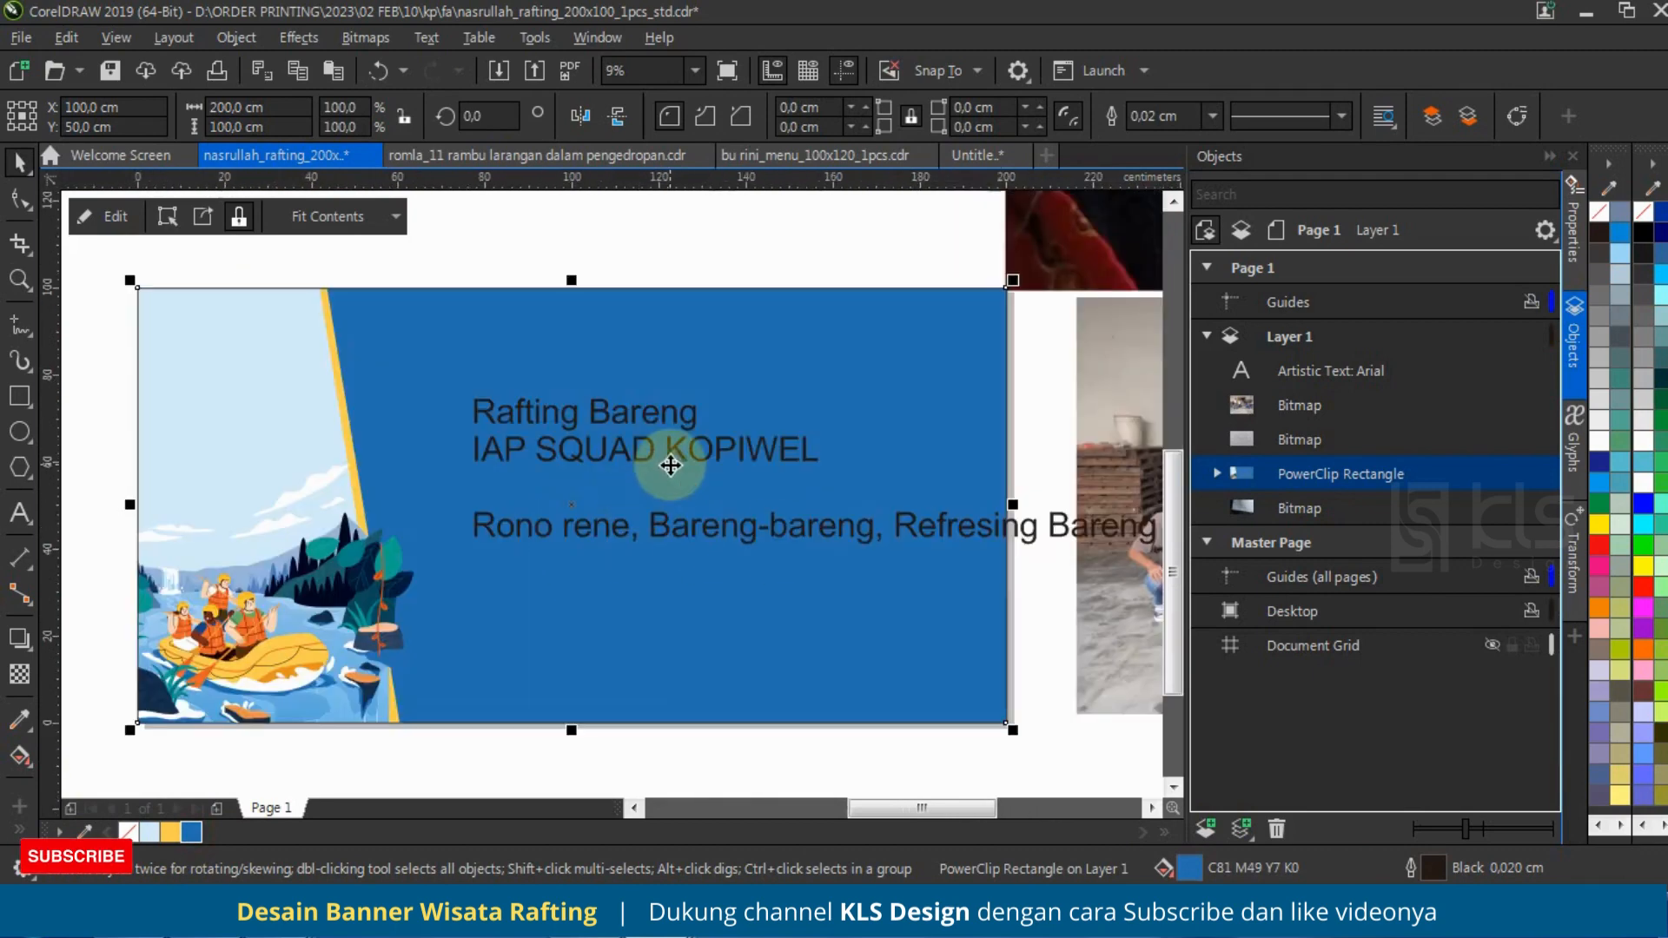
# Step: Center-align the text block and move it back within the banner, centered at about X 119.9 cm, Y 59.7 cm
pyautogui.click(685, 455)
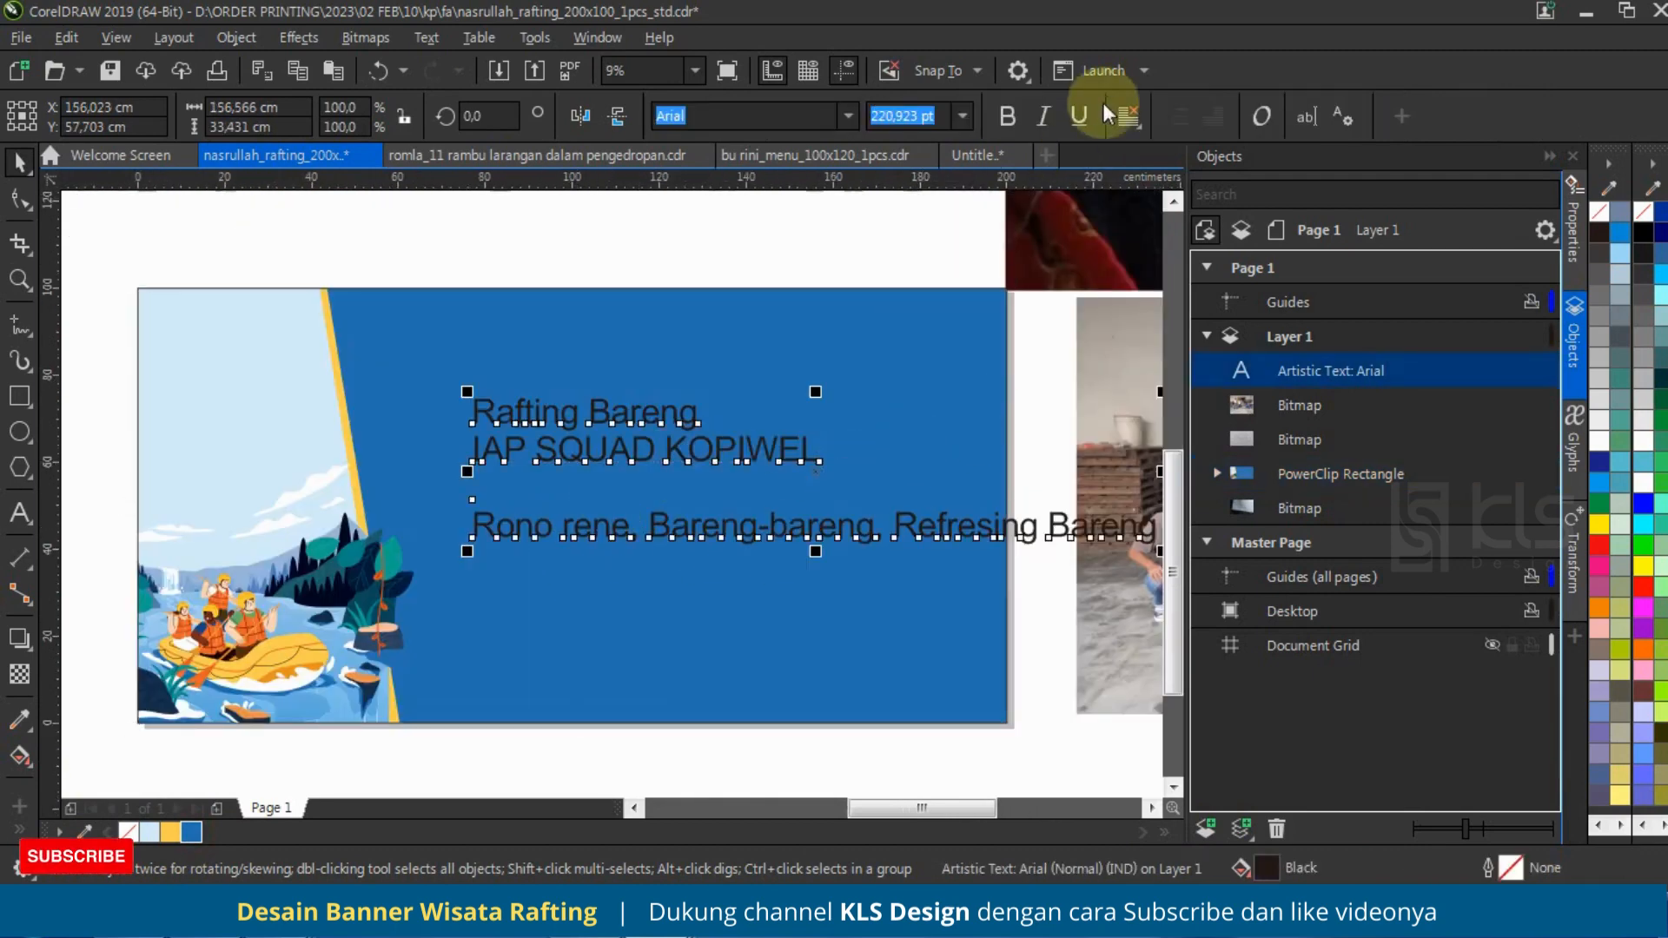
pyautogui.click(1127, 115)
pyautogui.click(1158, 200)
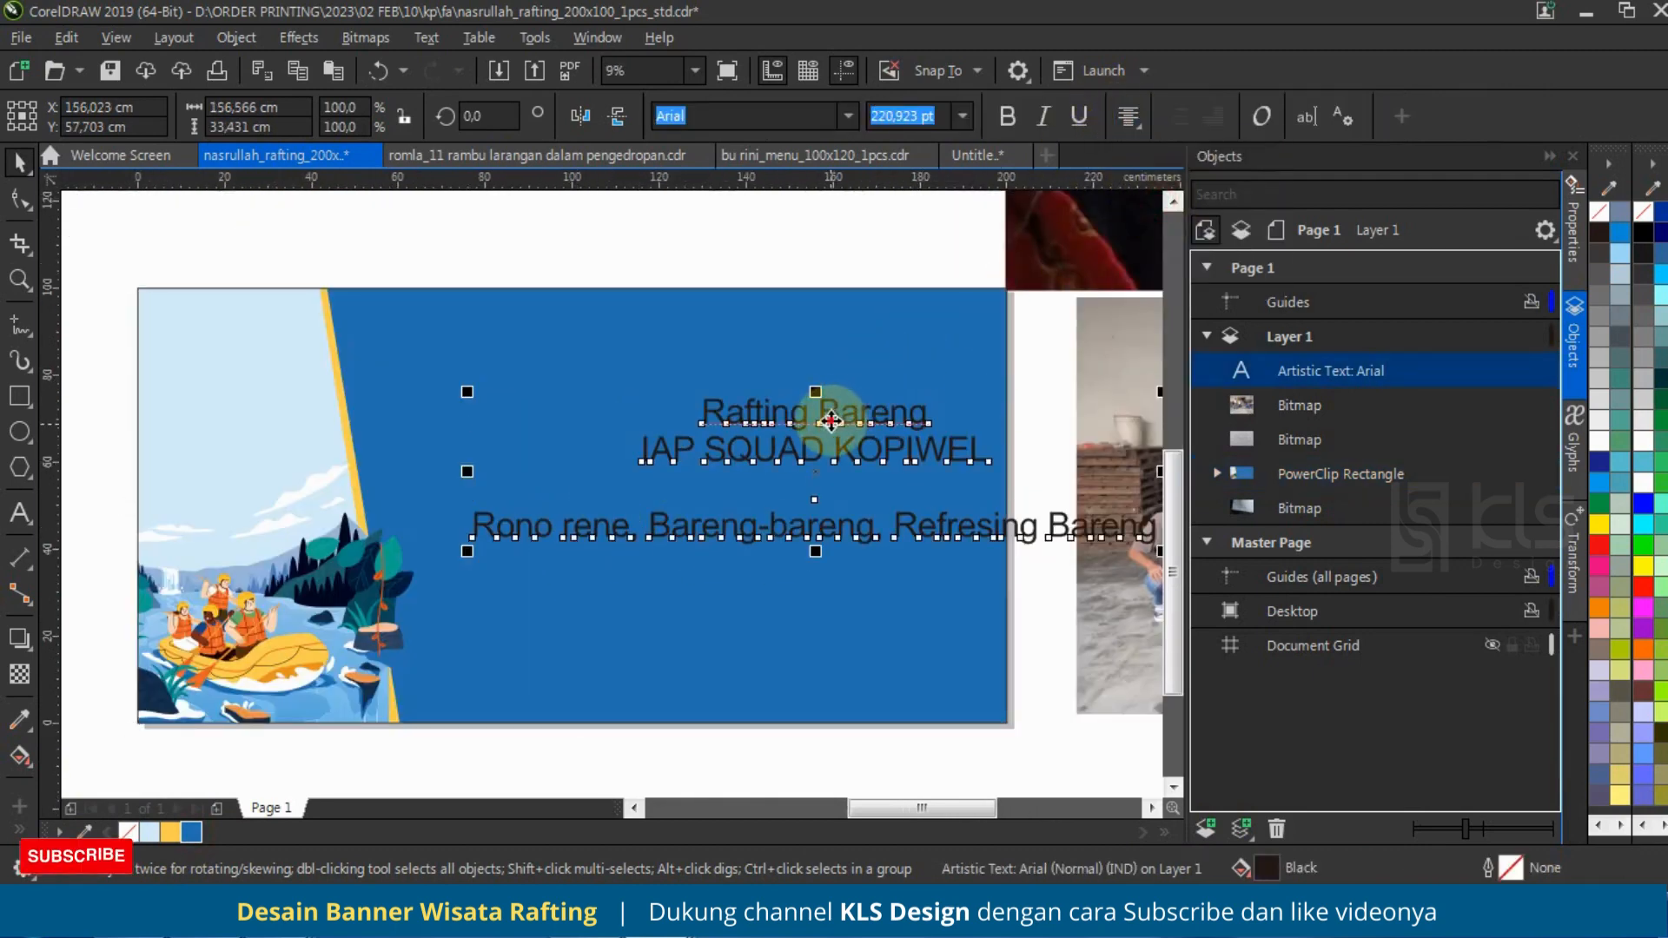
pyautogui.moveTo(831, 421); pyautogui.dragTo(674, 413)
# Step: Break the text block apart into separate lines and enlarge "Rafting Bareng" to about 102.4 cm wide
pyautogui.hotkey('ctrl', 'k')
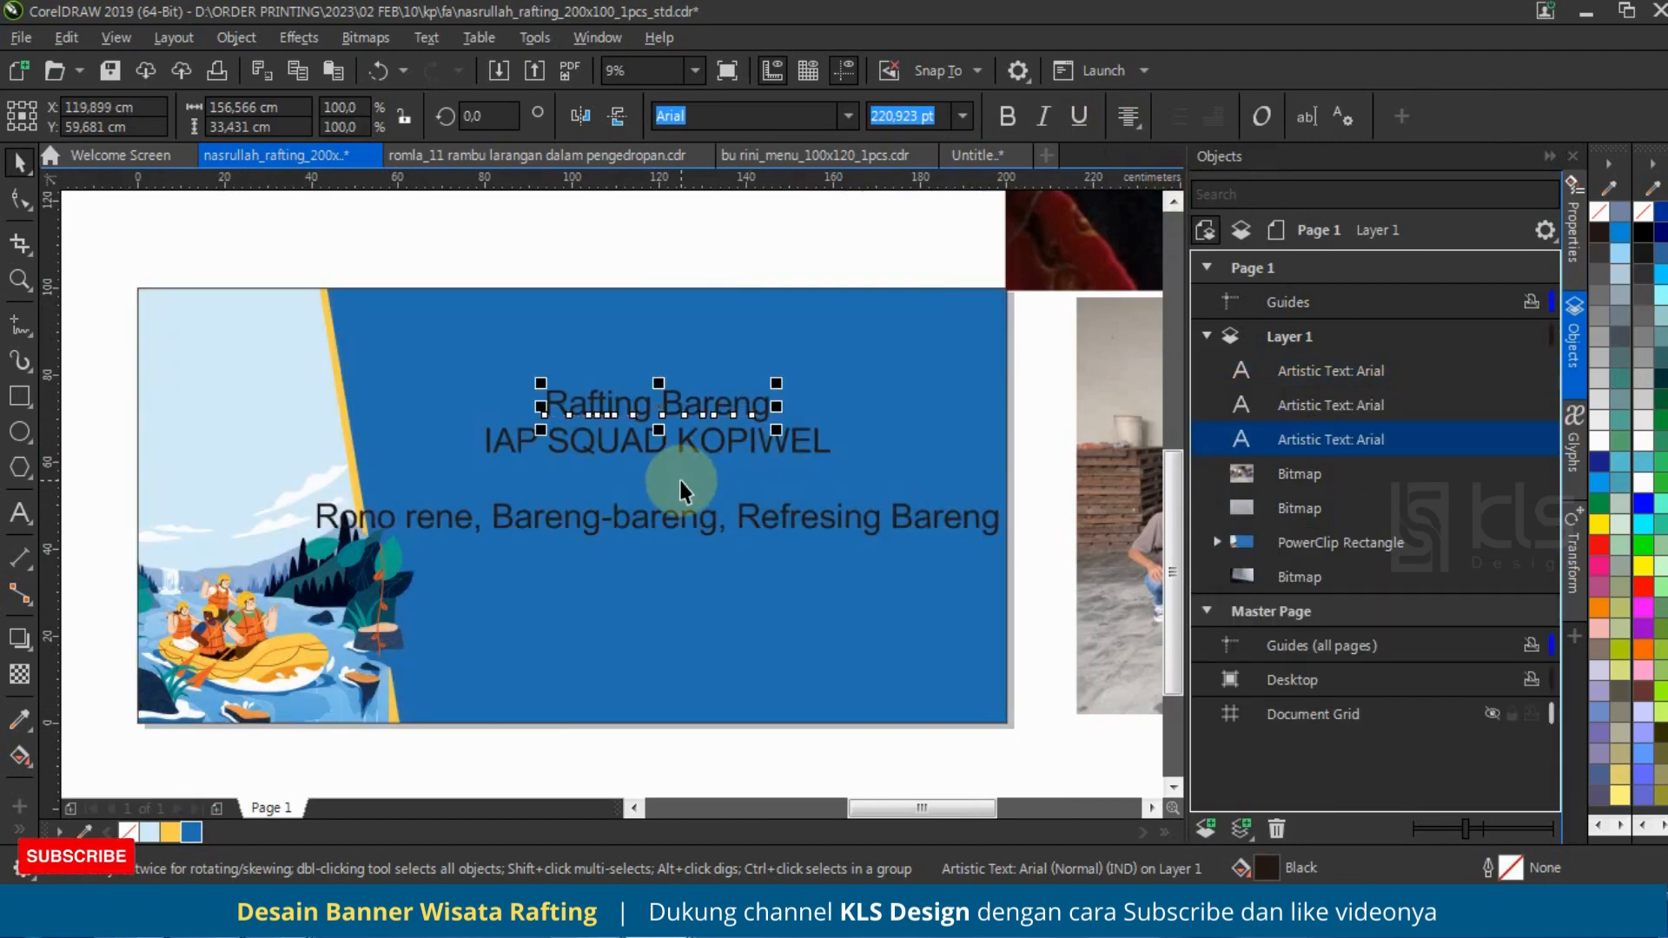
pyautogui.moveTo(778, 381); pyautogui.dragTo(895, 304)
pyautogui.moveTo(566, 453); pyautogui.dragTo(298, 477)
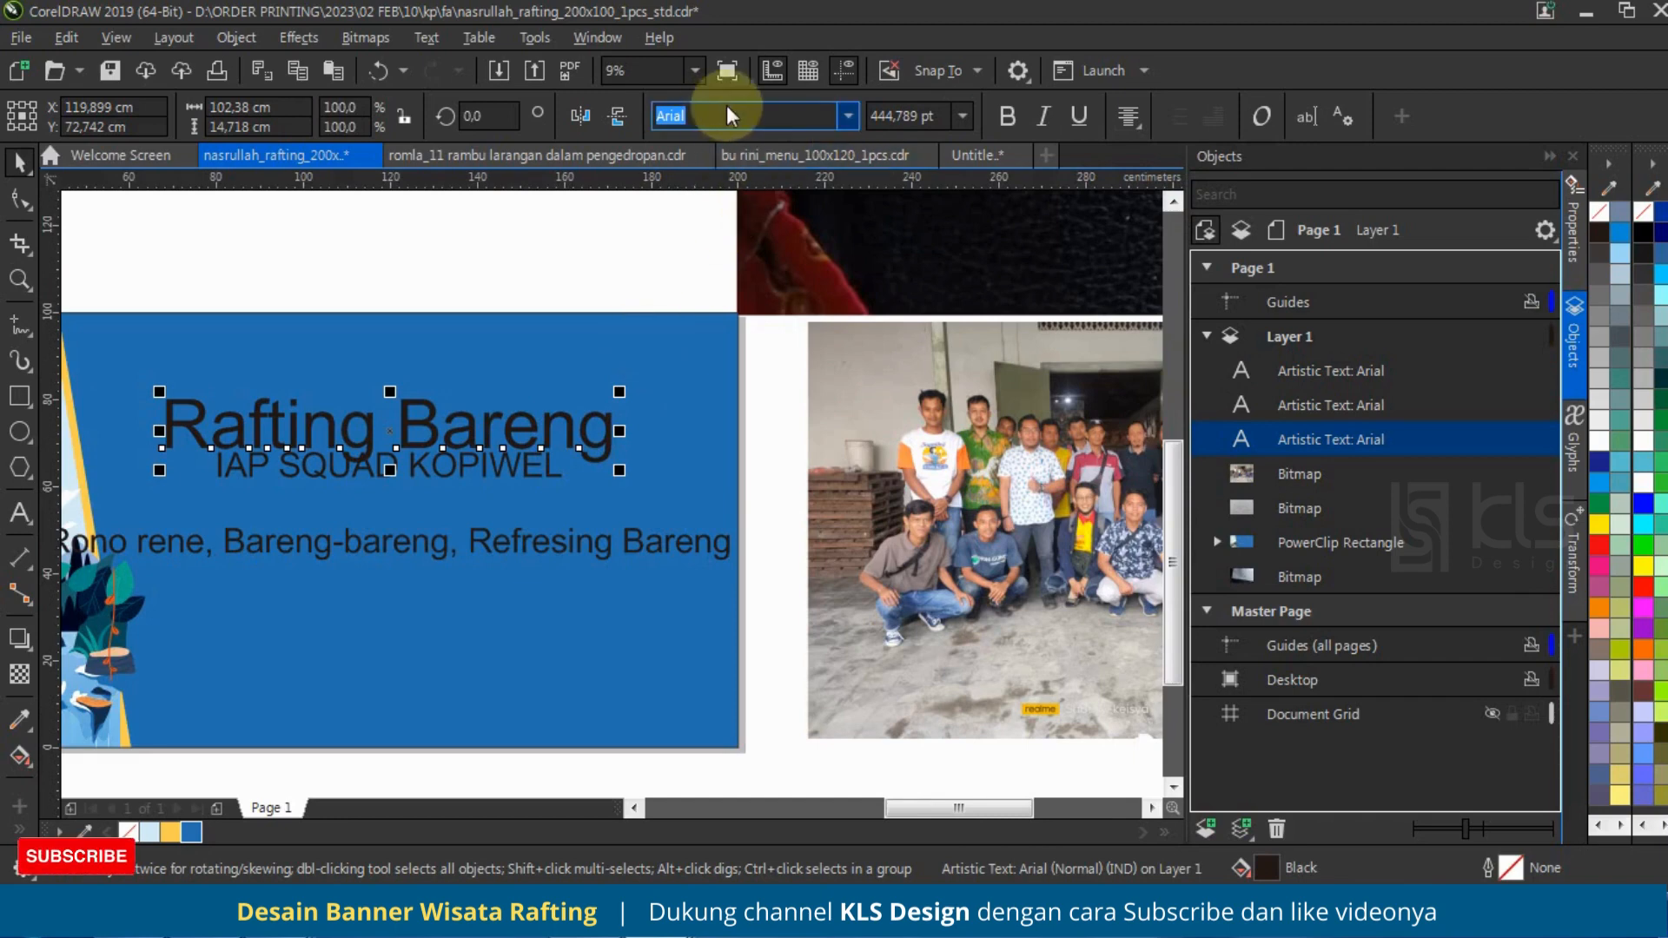
# Step: Set "Rafting Bareng" in the Beachday font and enlarge it to about 116.2 cm wide
pyautogui.click(845, 117)
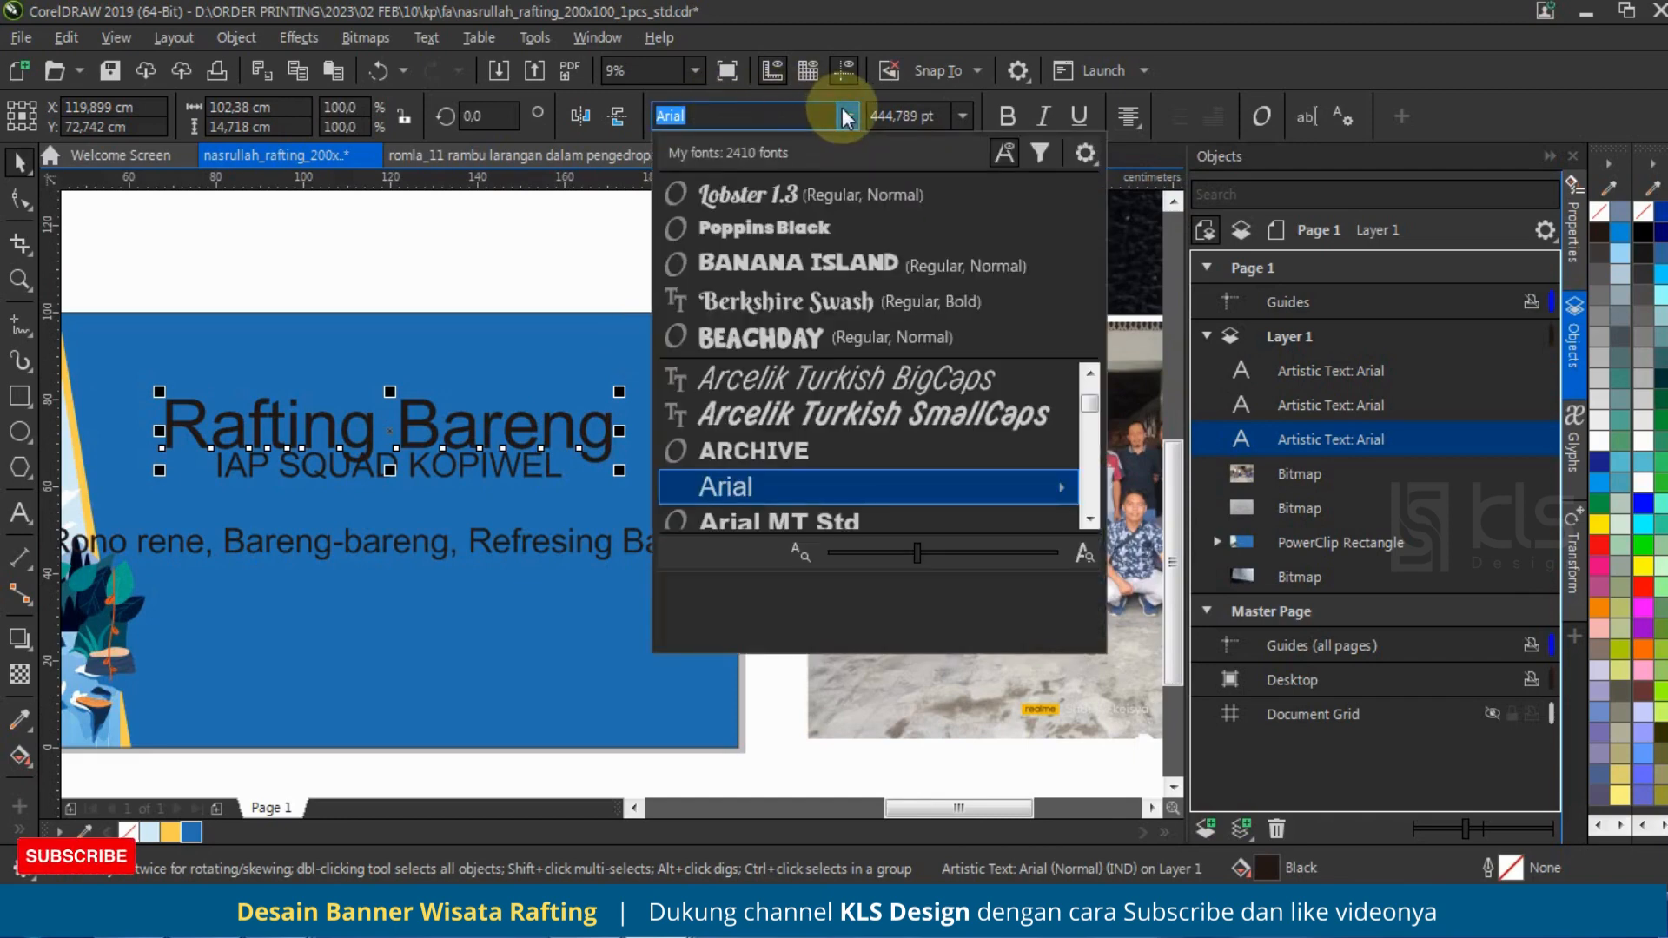
pyautogui.click(853, 330)
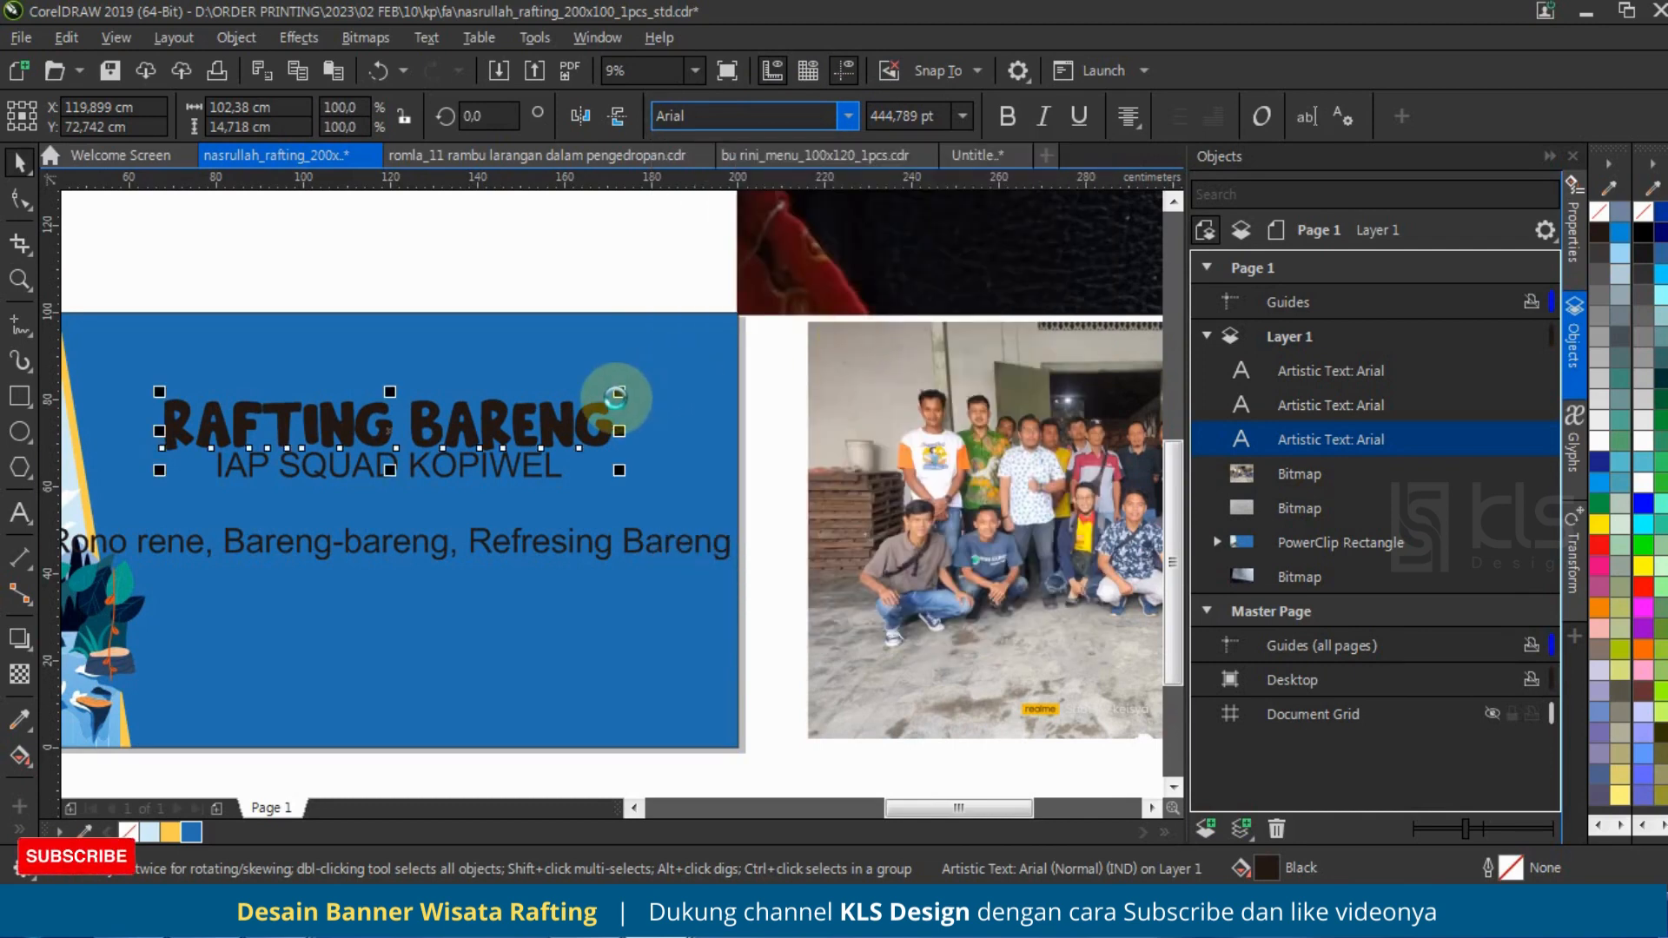
pyautogui.moveTo(625, 376); pyautogui.dragTo(650, 373)
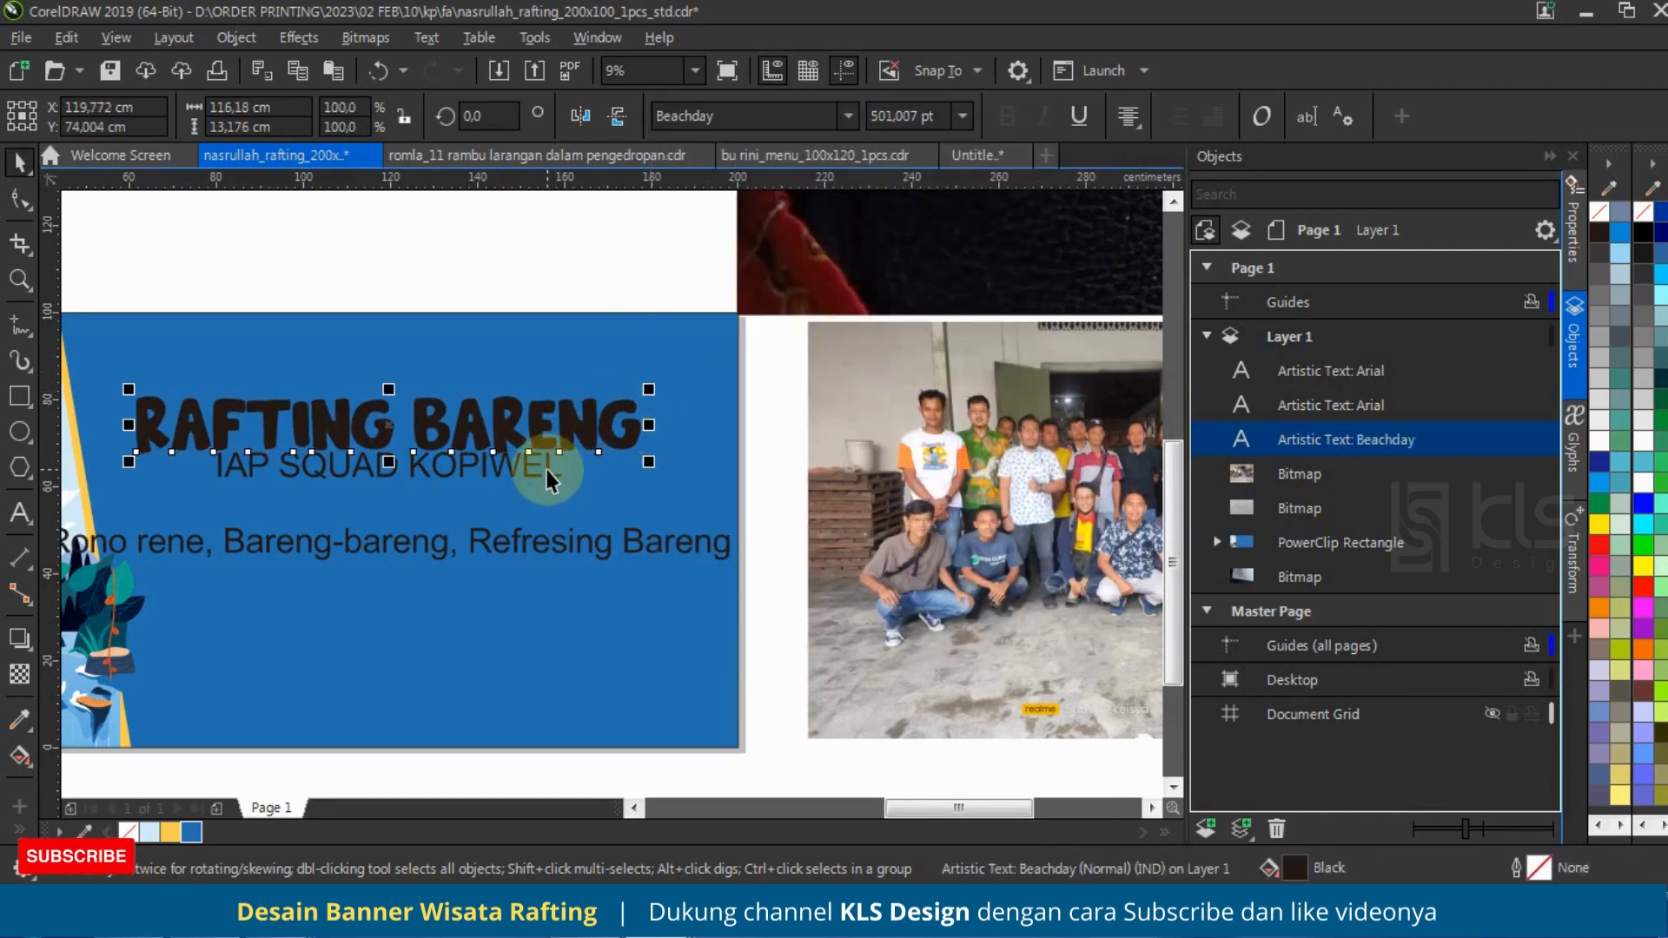
pyautogui.keyDown('shift'); pyautogui.click(545, 447); pyautogui.keyUp('shift')
pyautogui.press('c')
pyautogui.hotkey('ctrl', 'z')
# Step: Move "Rafting Bareng" to about X 127.4 cm and "IAP SQUAD KOPIWEL" beneath it to about X 126.6 cm, Y 61.8 cm
pyautogui.click(524, 276)
pyautogui.moveTo(528, 428); pyautogui.dragTo(583, 494)
pyautogui.click(553, 483)
# Step: Set "IAP SQUAD KOPIWEL" in Poppins Black and enlarge it to about 107.3 cm wide under the heading
pyautogui.click(855, 116)
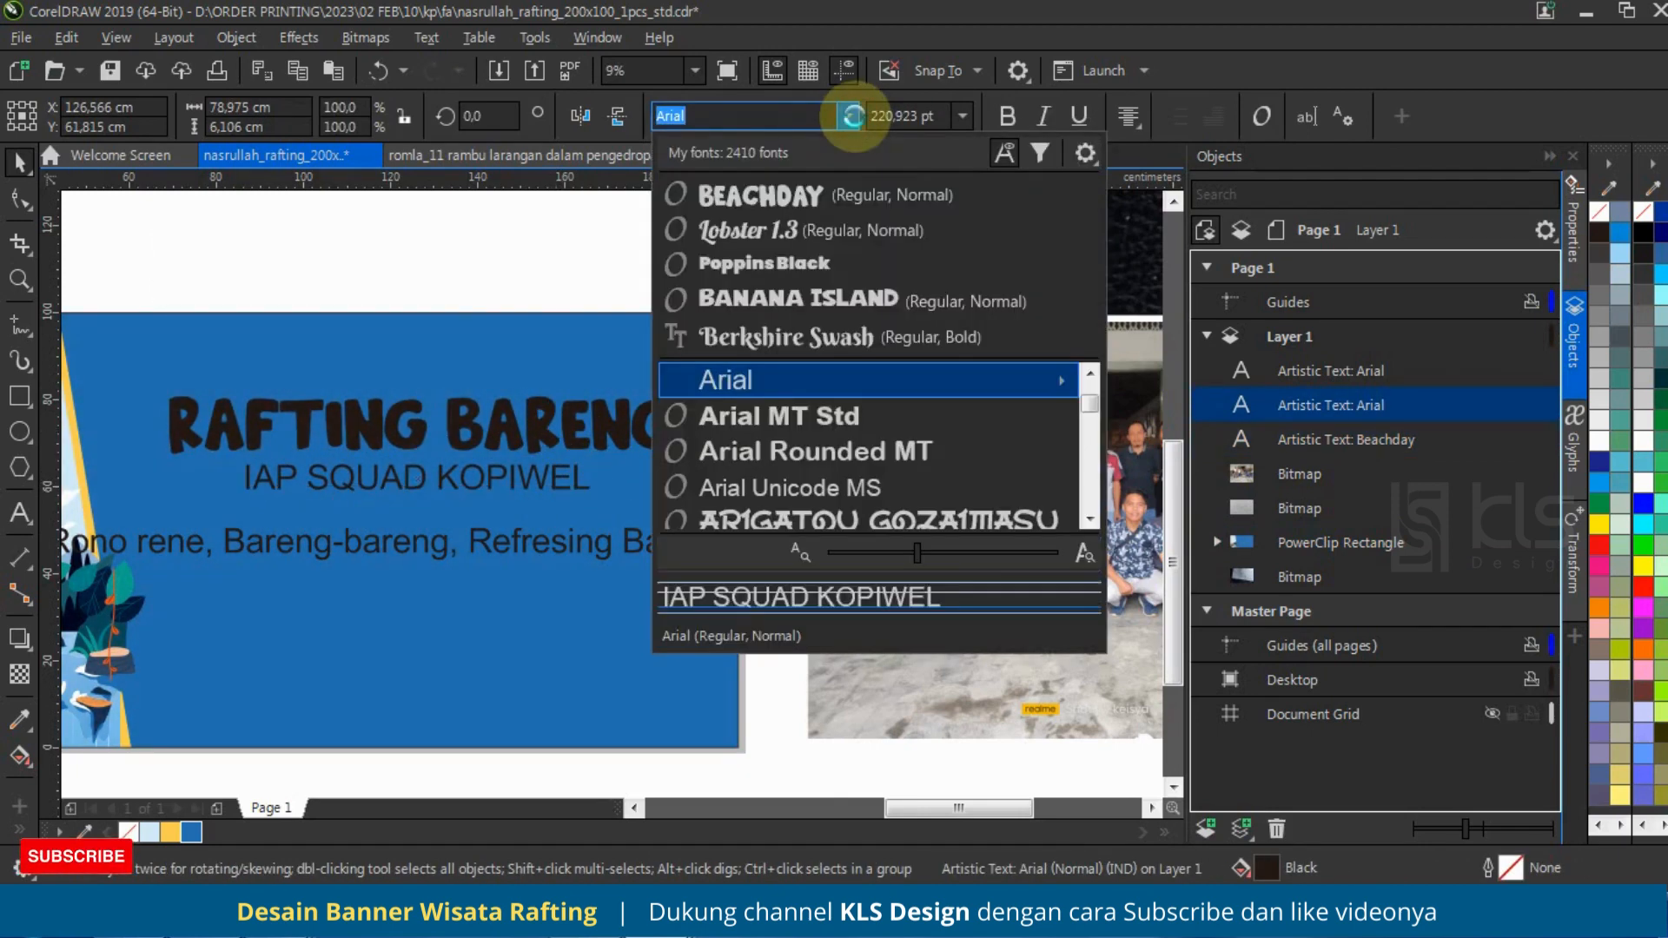
pyautogui.click(858, 264)
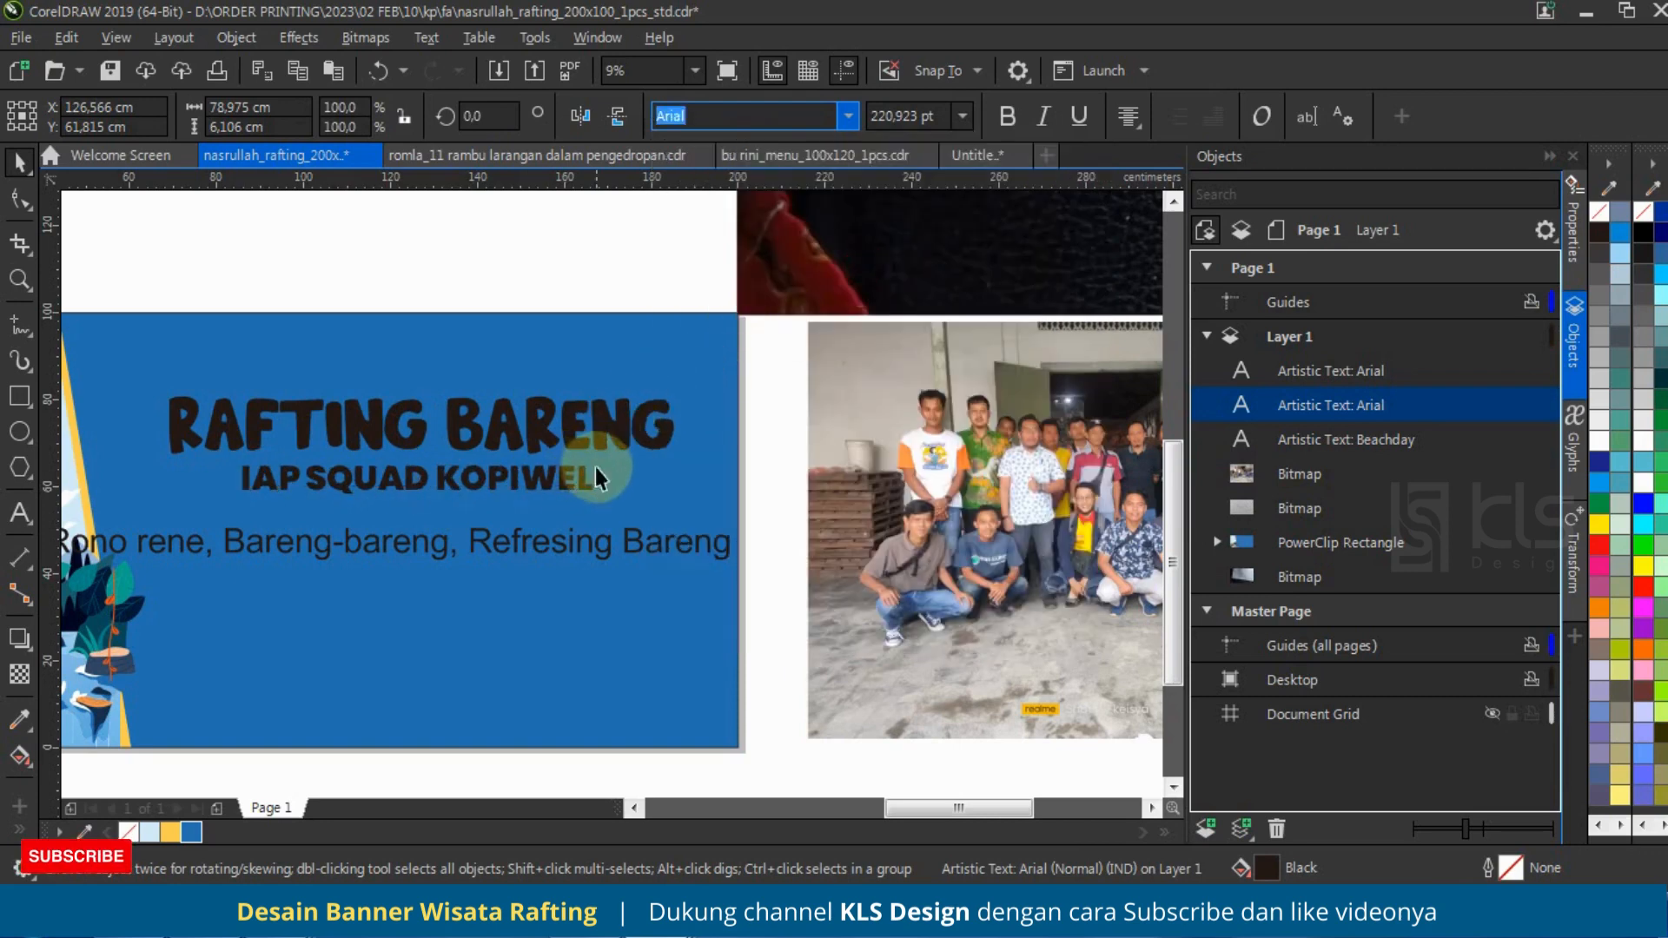
pyautogui.click(596, 472)
pyautogui.moveTo(601, 458)
pyautogui.mouseDown()
pyautogui.moveTo(686, 415)
pyautogui.moveTo(658, 452)
pyautogui.moveTo(575, 472)
pyautogui.mouseUp()
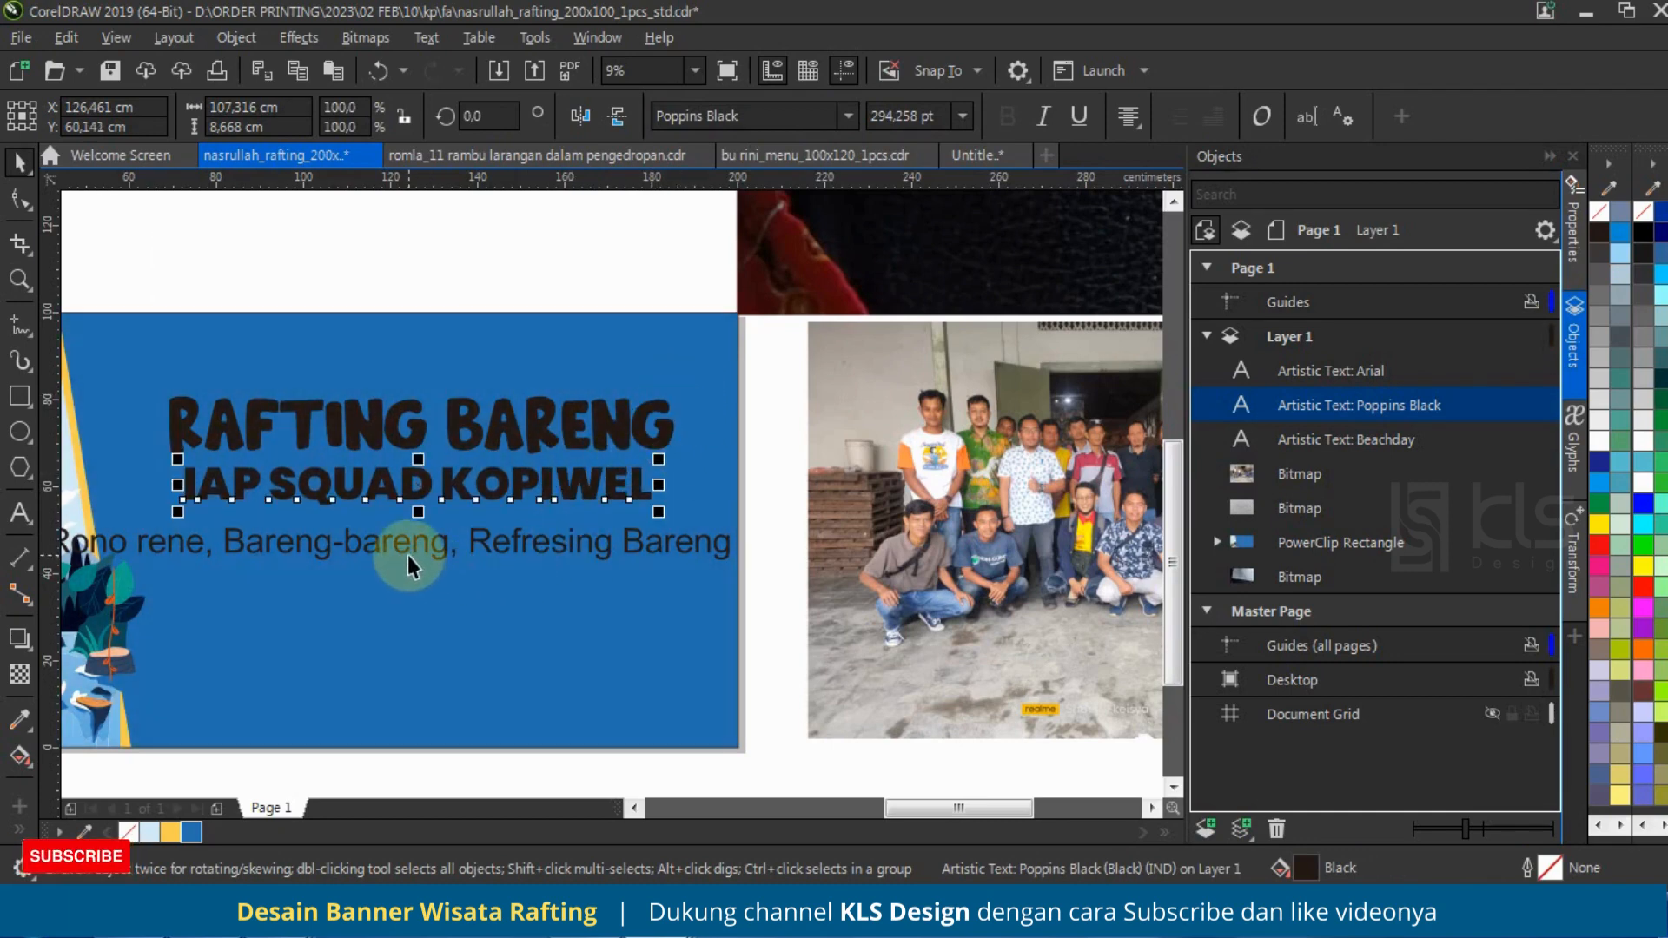
# Step: Move the "Rono rene" tagline to about X 143.3 cm, Y 47.9 cm and change its case to Title Case
pyautogui.moveTo(409, 565); pyautogui.dragTo(531, 549)
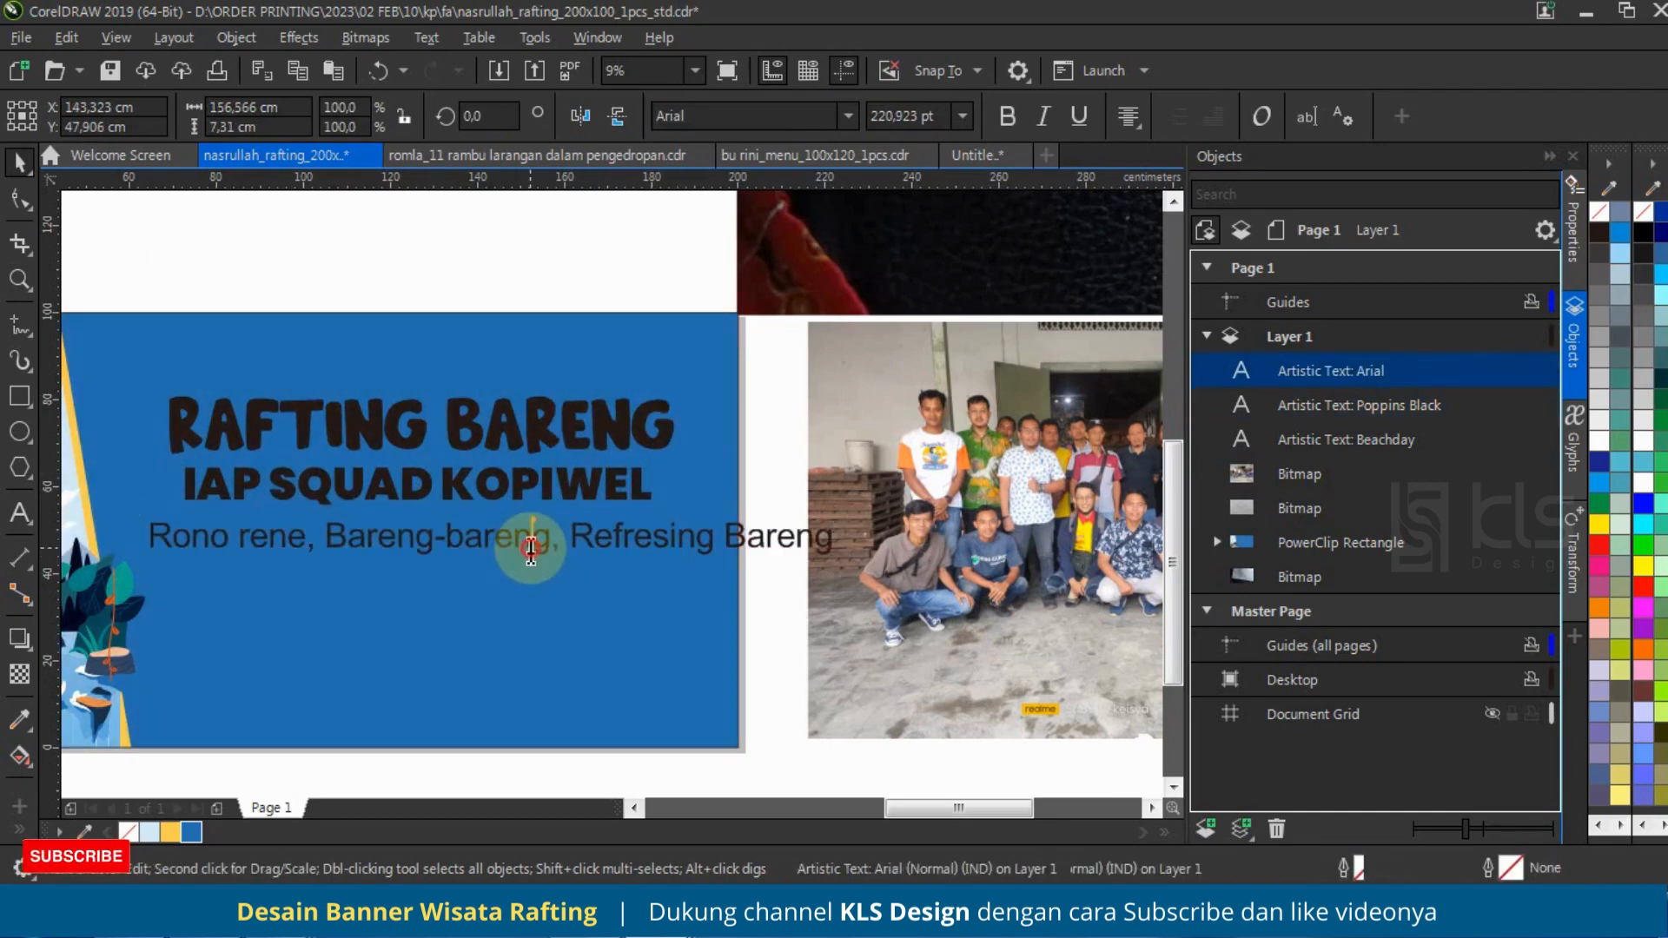
pyautogui.doubleClick(630, 543)
pyautogui.hotkey('shift', 'F3')
pyautogui.click(764, 446)
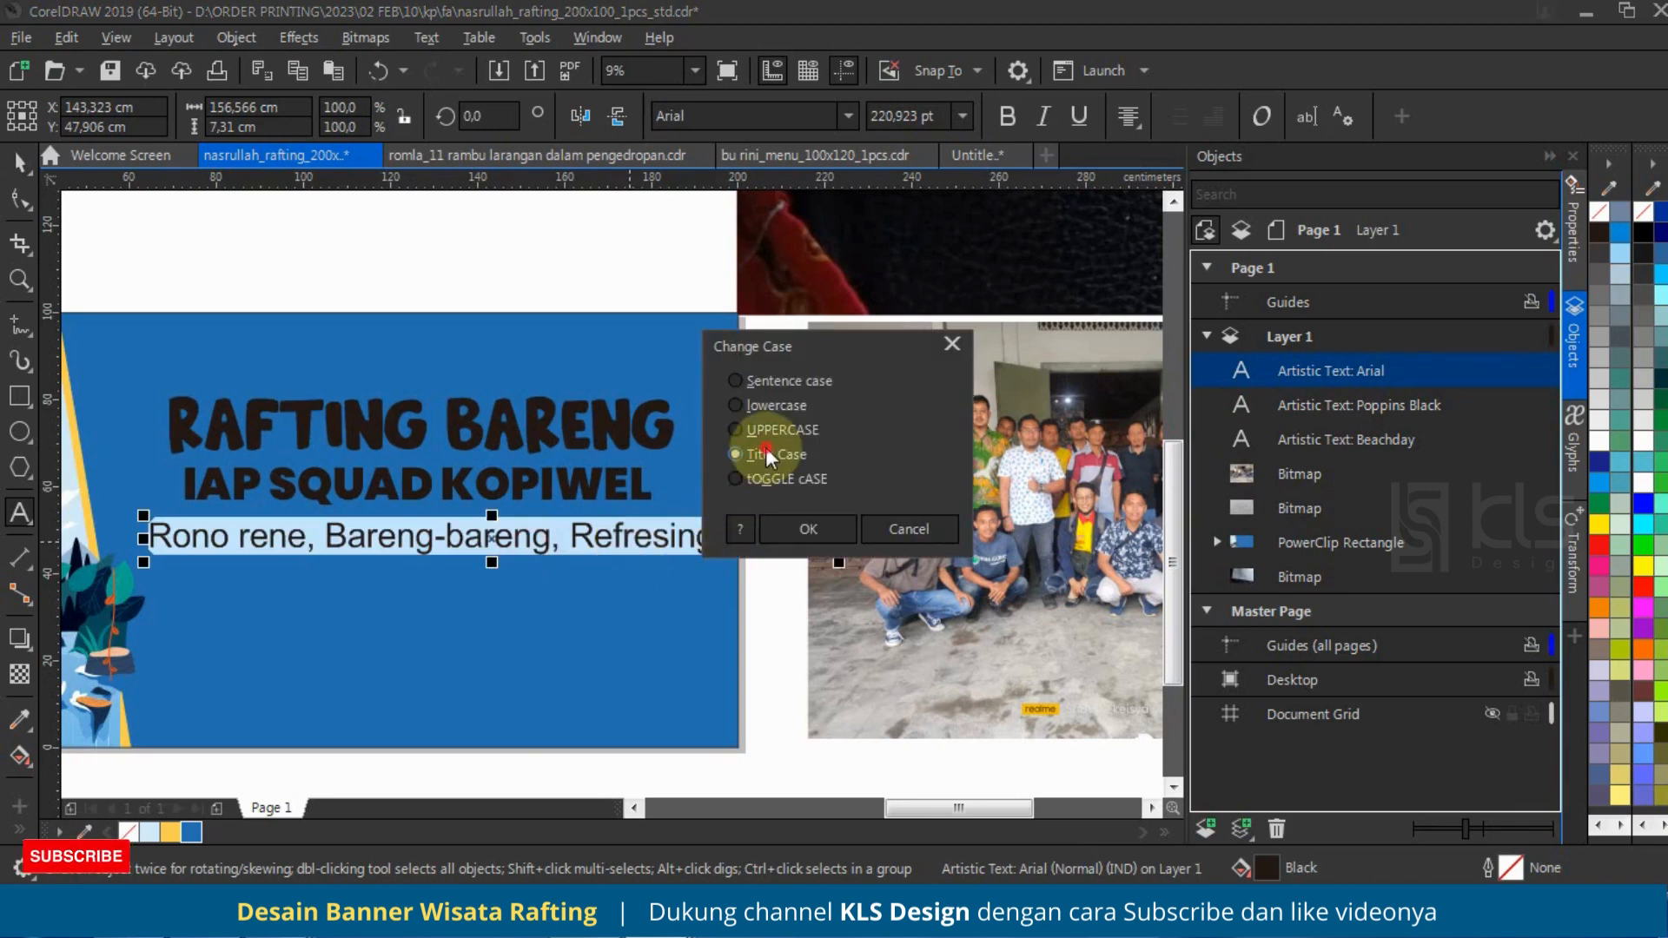
pyautogui.click(777, 531)
# Step: Capitalize the hyphenated second "bareng" so the tagline reads "Rono Rene, Bareng-Bareng, Refresing Bareng"
pyautogui.click(586, 542)
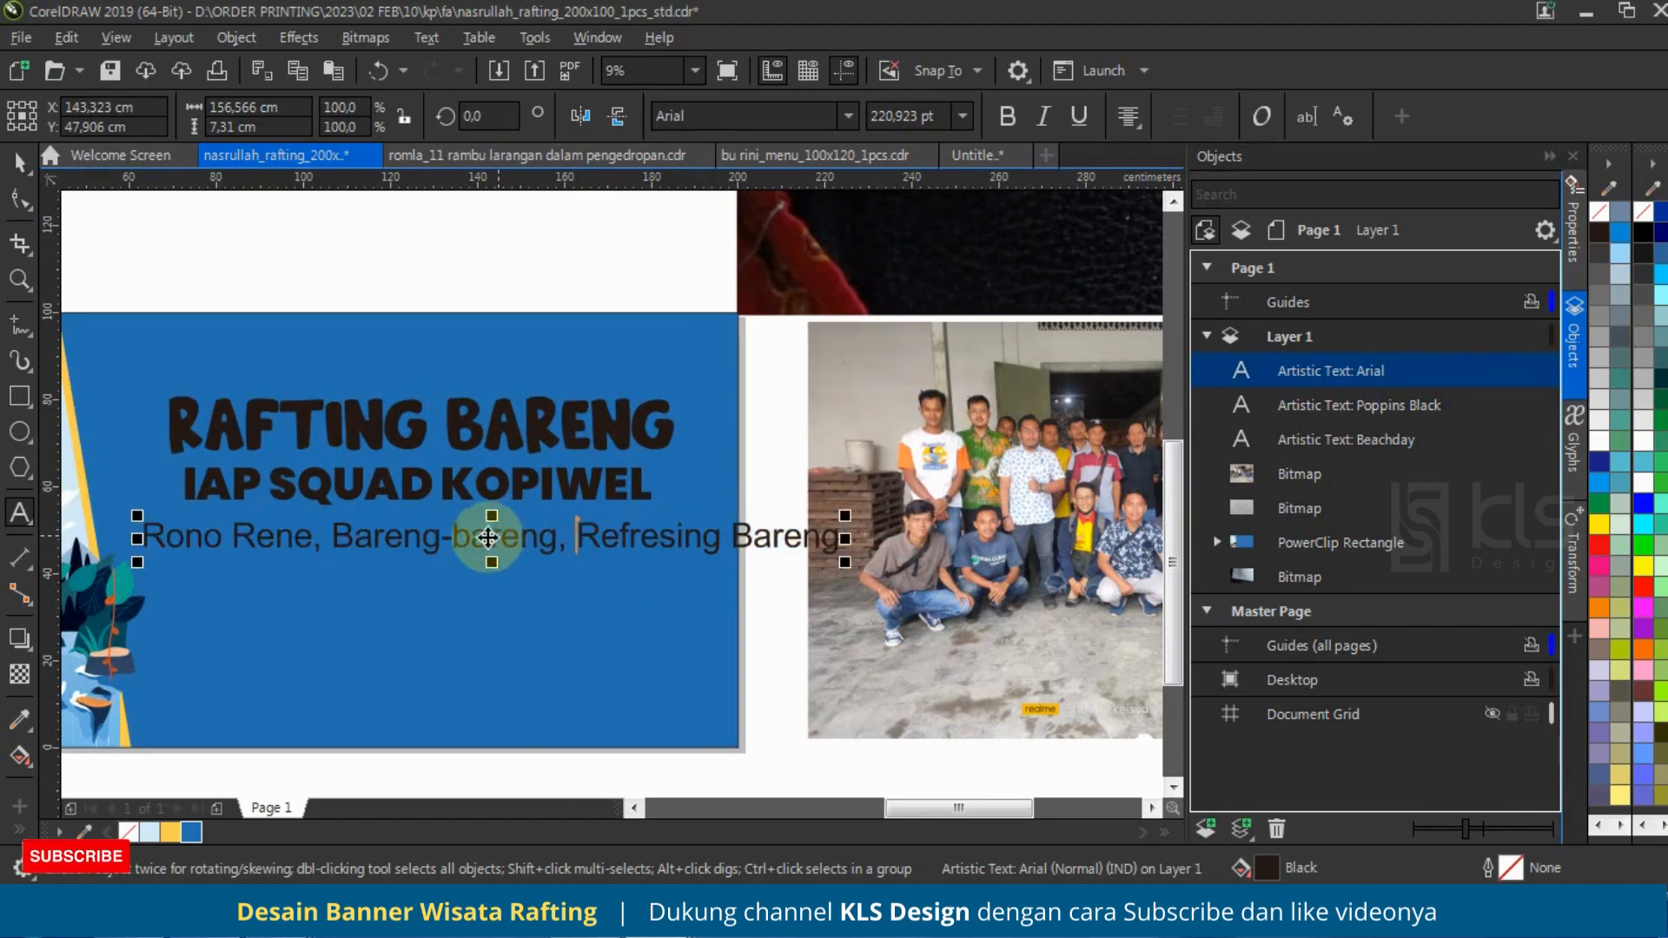
pyautogui.click(461, 547)
pyautogui.press('Delete')
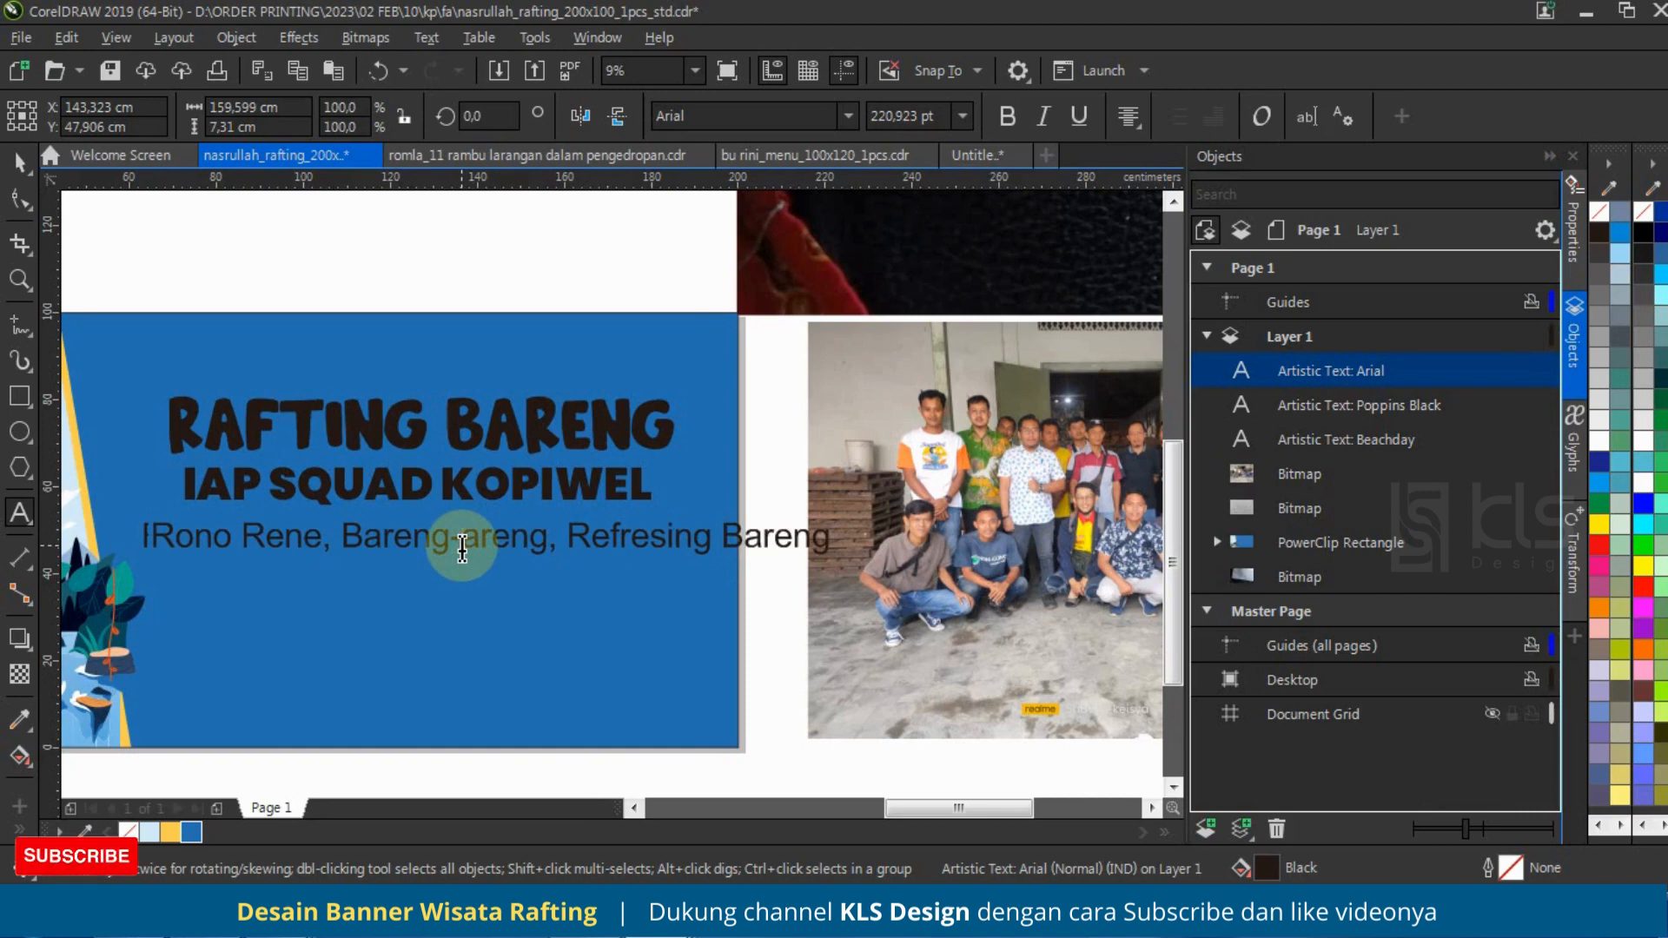
pyautogui.write('B')
pyautogui.click(21, 163)
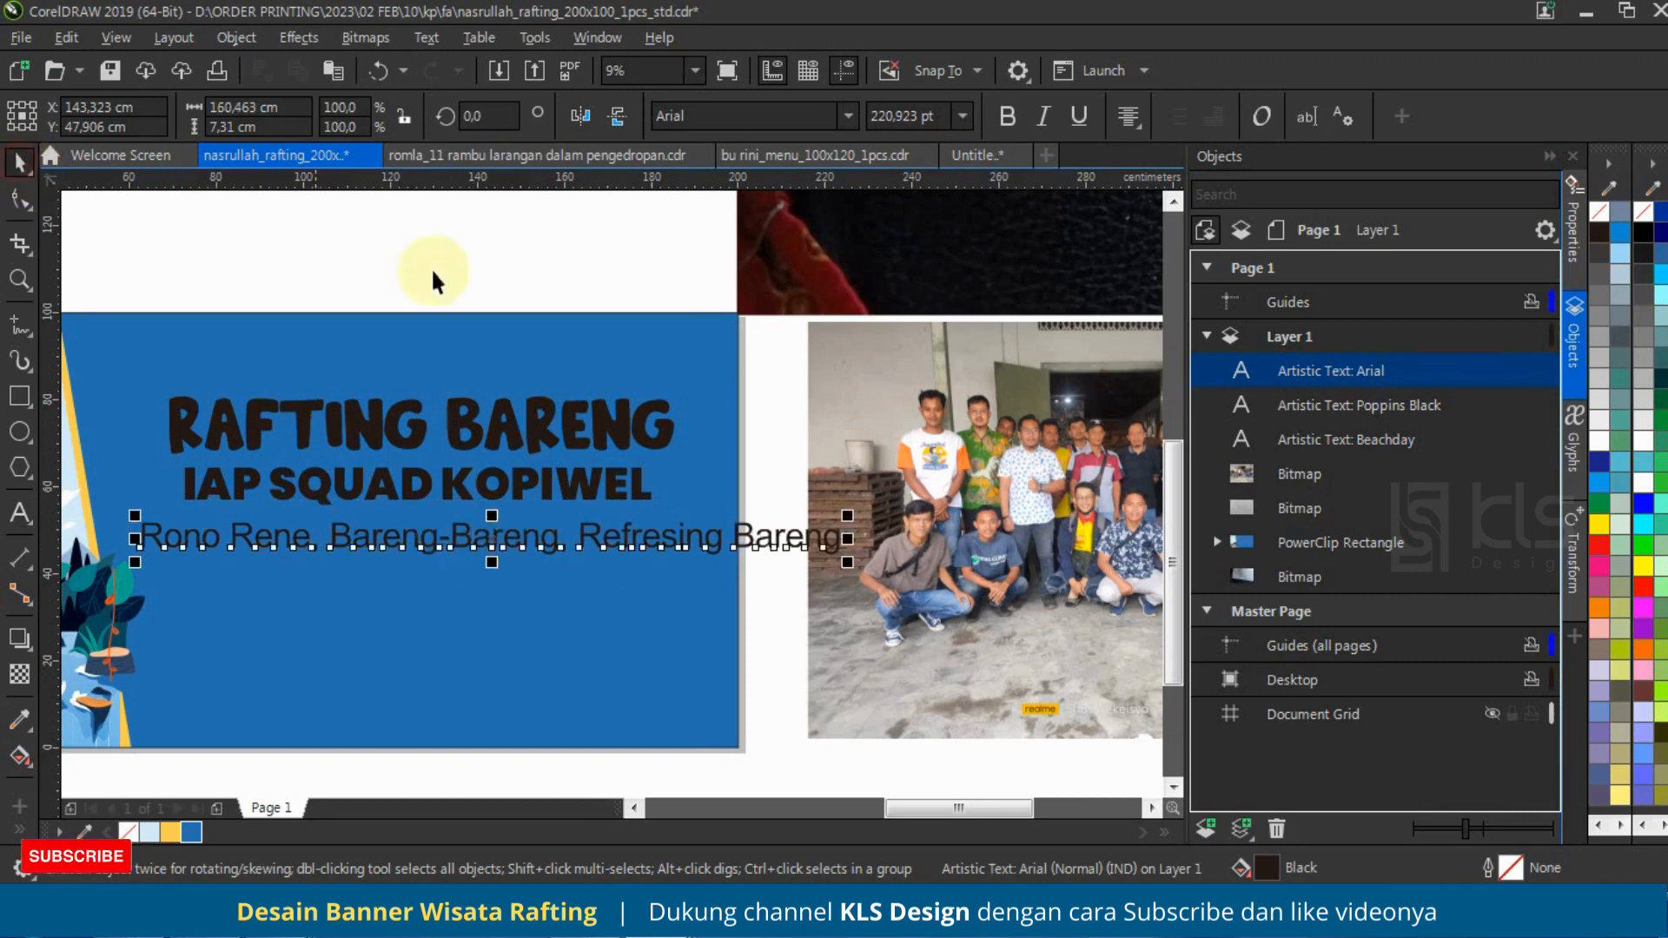
# Step: Shrink the tagline to about 123.8 cm wide and place it near the banner's bottom, centered under "IAP SQUAD KOPIWEL" at about Y 13.8 cm
pyautogui.moveTo(850, 518); pyautogui.dragTo(634, 689)
pyautogui.keyDown('shift'); pyautogui.click(622, 495); pyautogui.keyUp('shift')
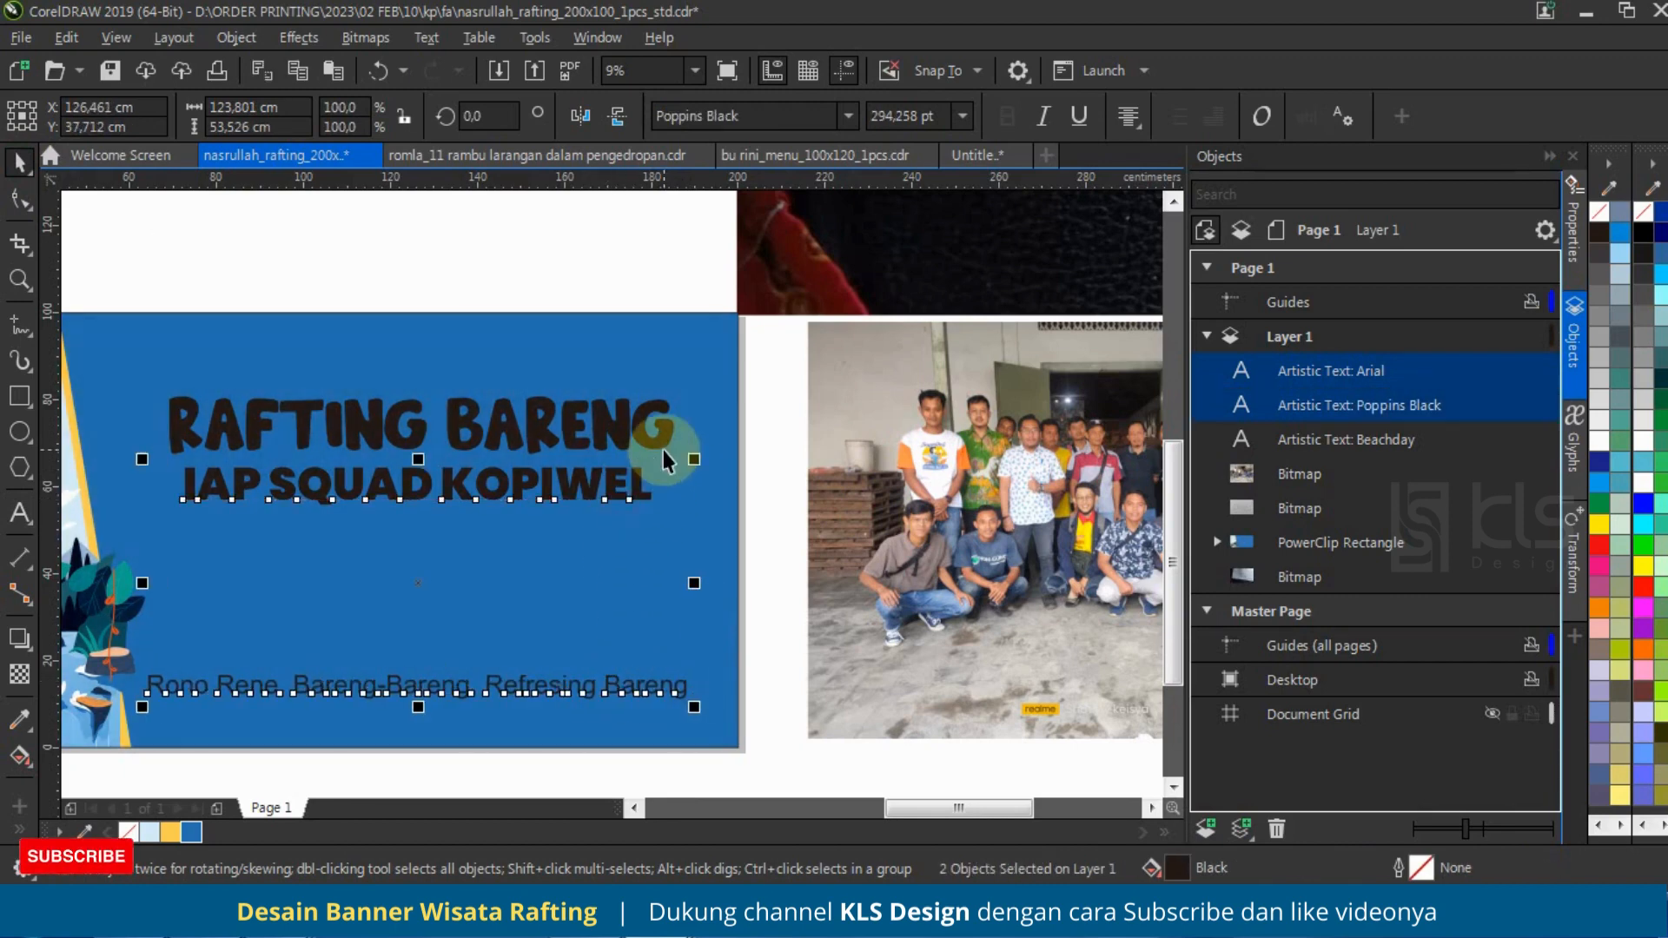
pyautogui.click(540, 247)
# Step: Set the tagline in the Raphtalia font and enlarge it slightly at the bottom of the banner
pyautogui.click(617, 686)
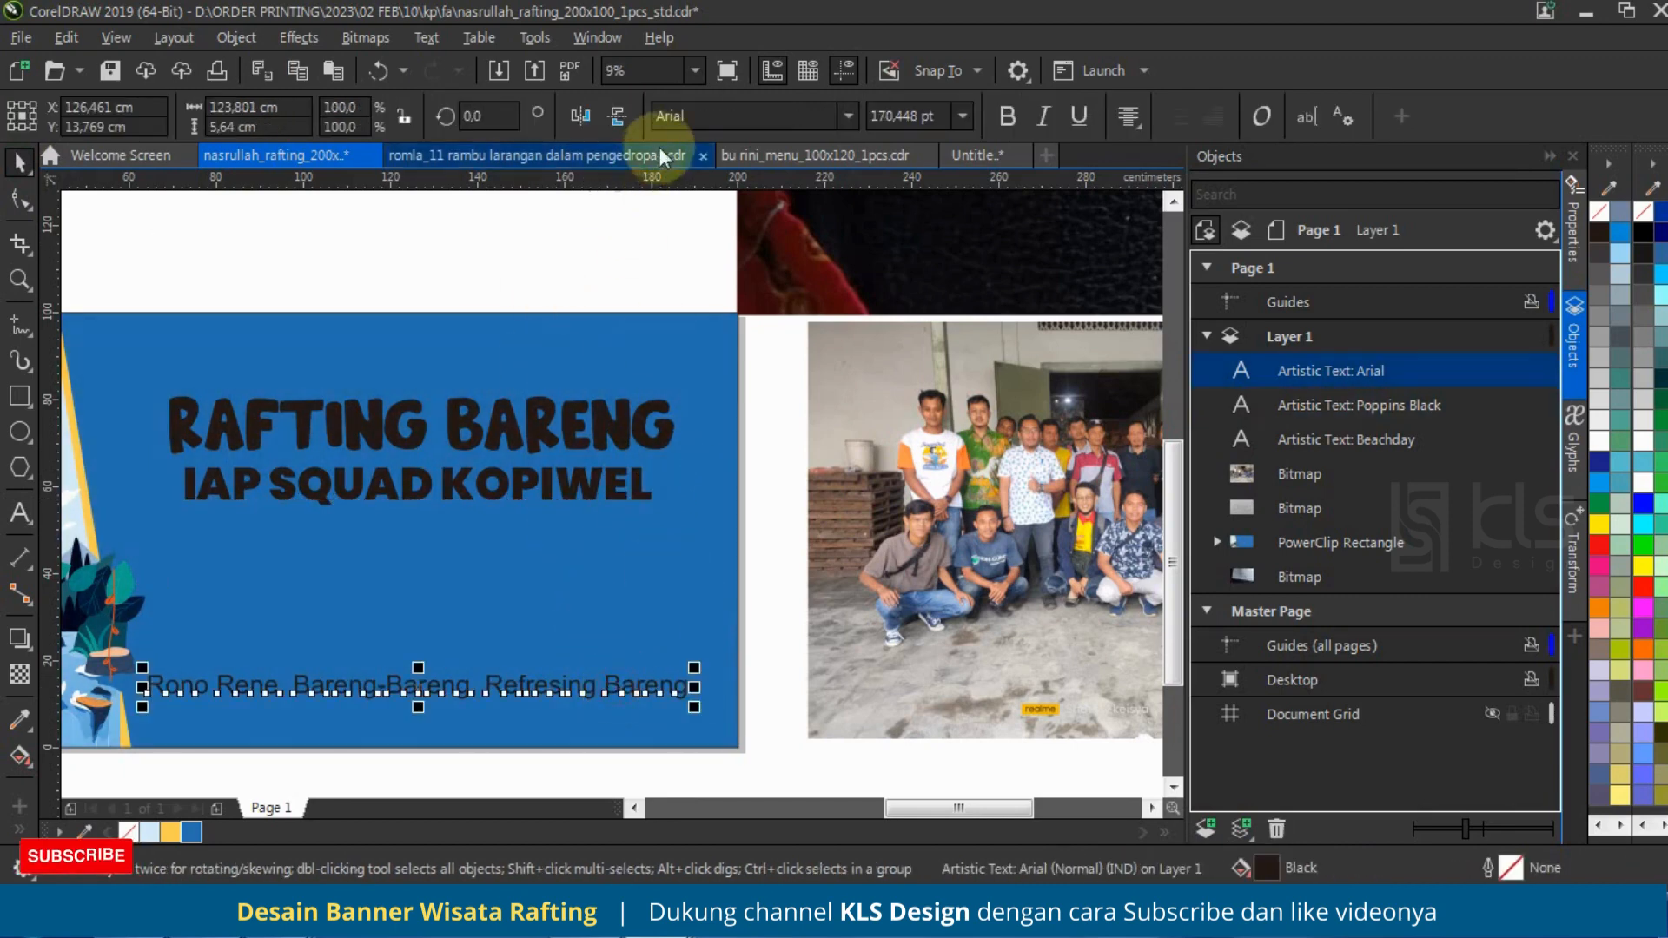
pyautogui.click(669, 116)
pyautogui.write('Raavi')
pyautogui.click(849, 114)
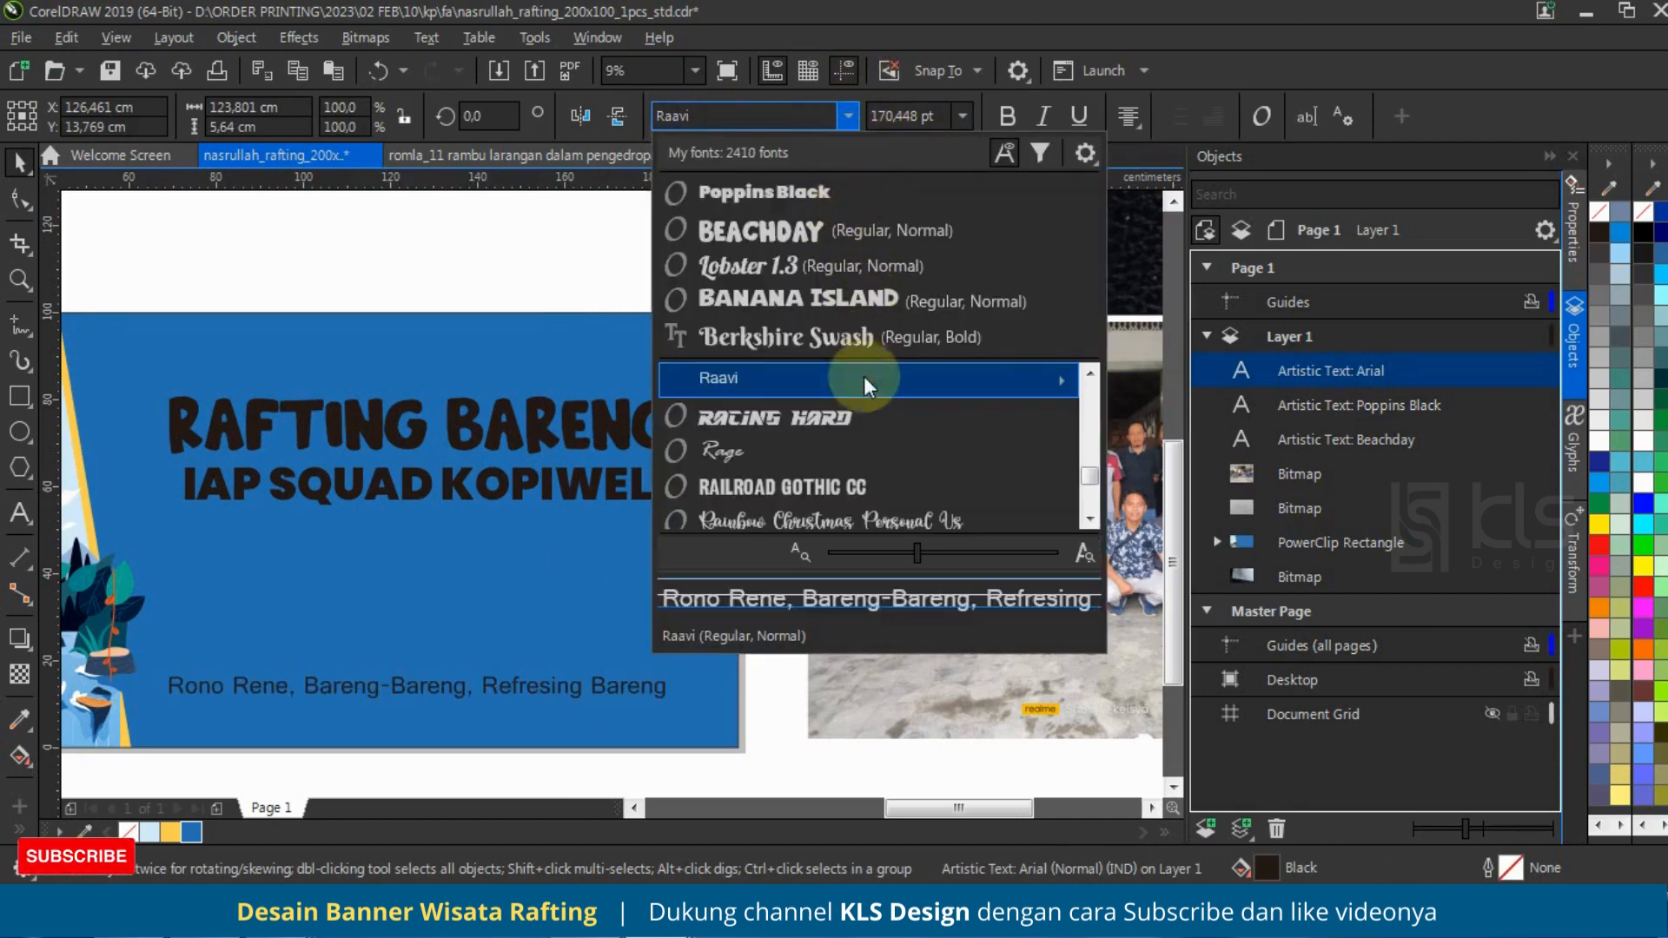
pyautogui.scroll(-3, 817, 415)
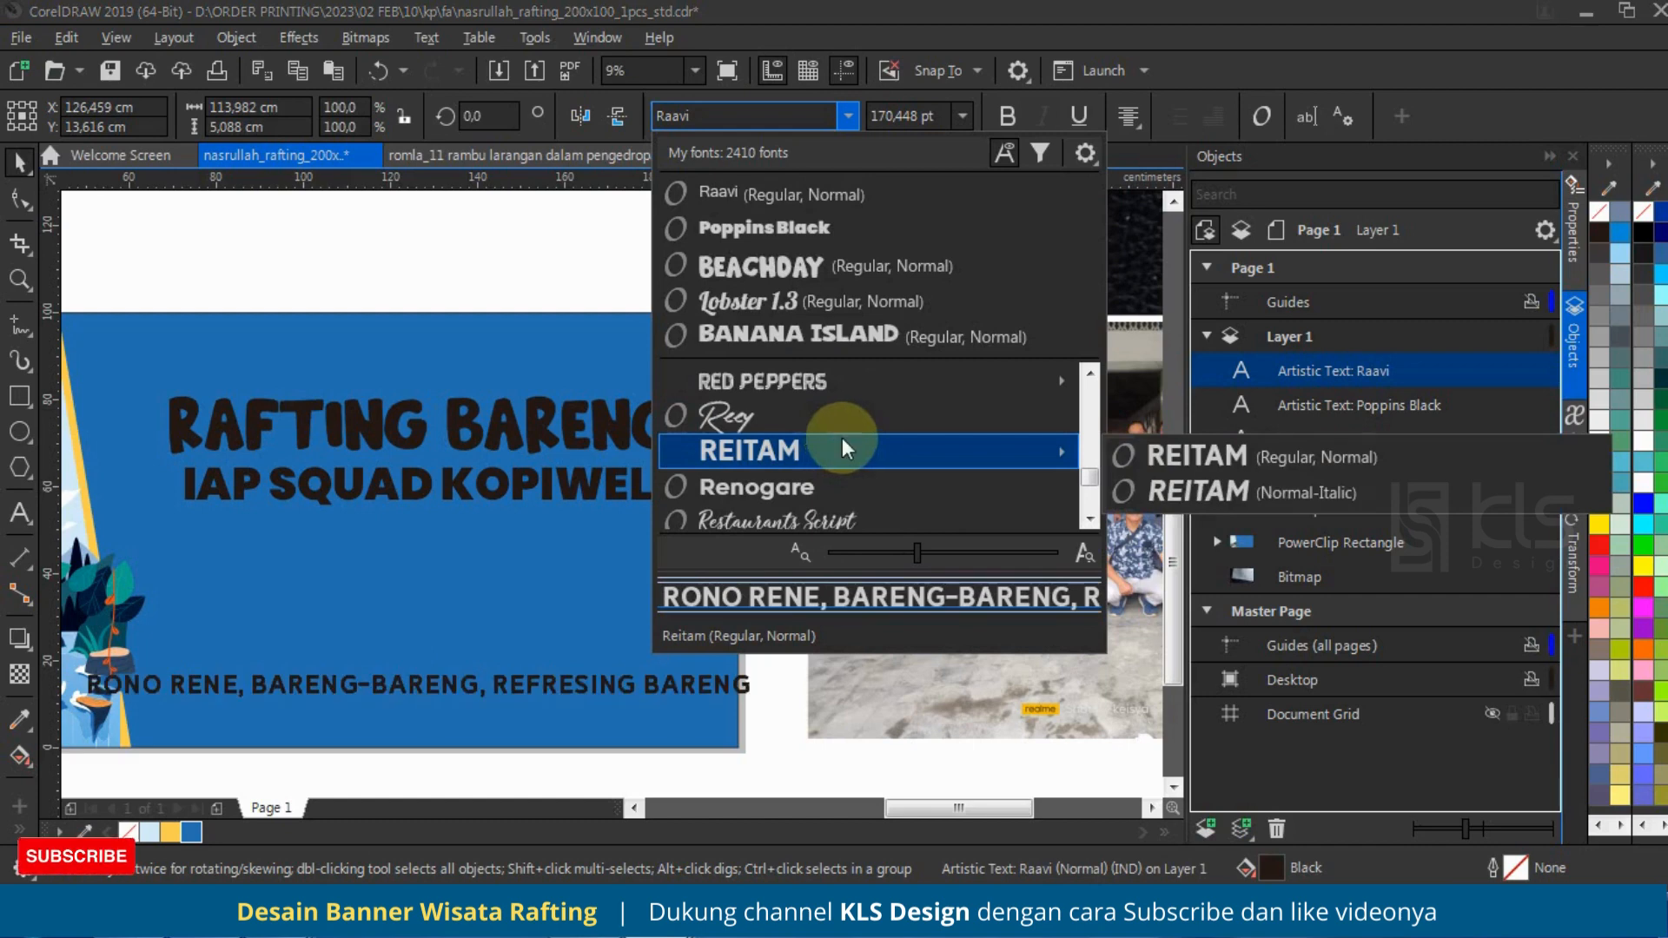
pyautogui.scroll(1, 841, 436)
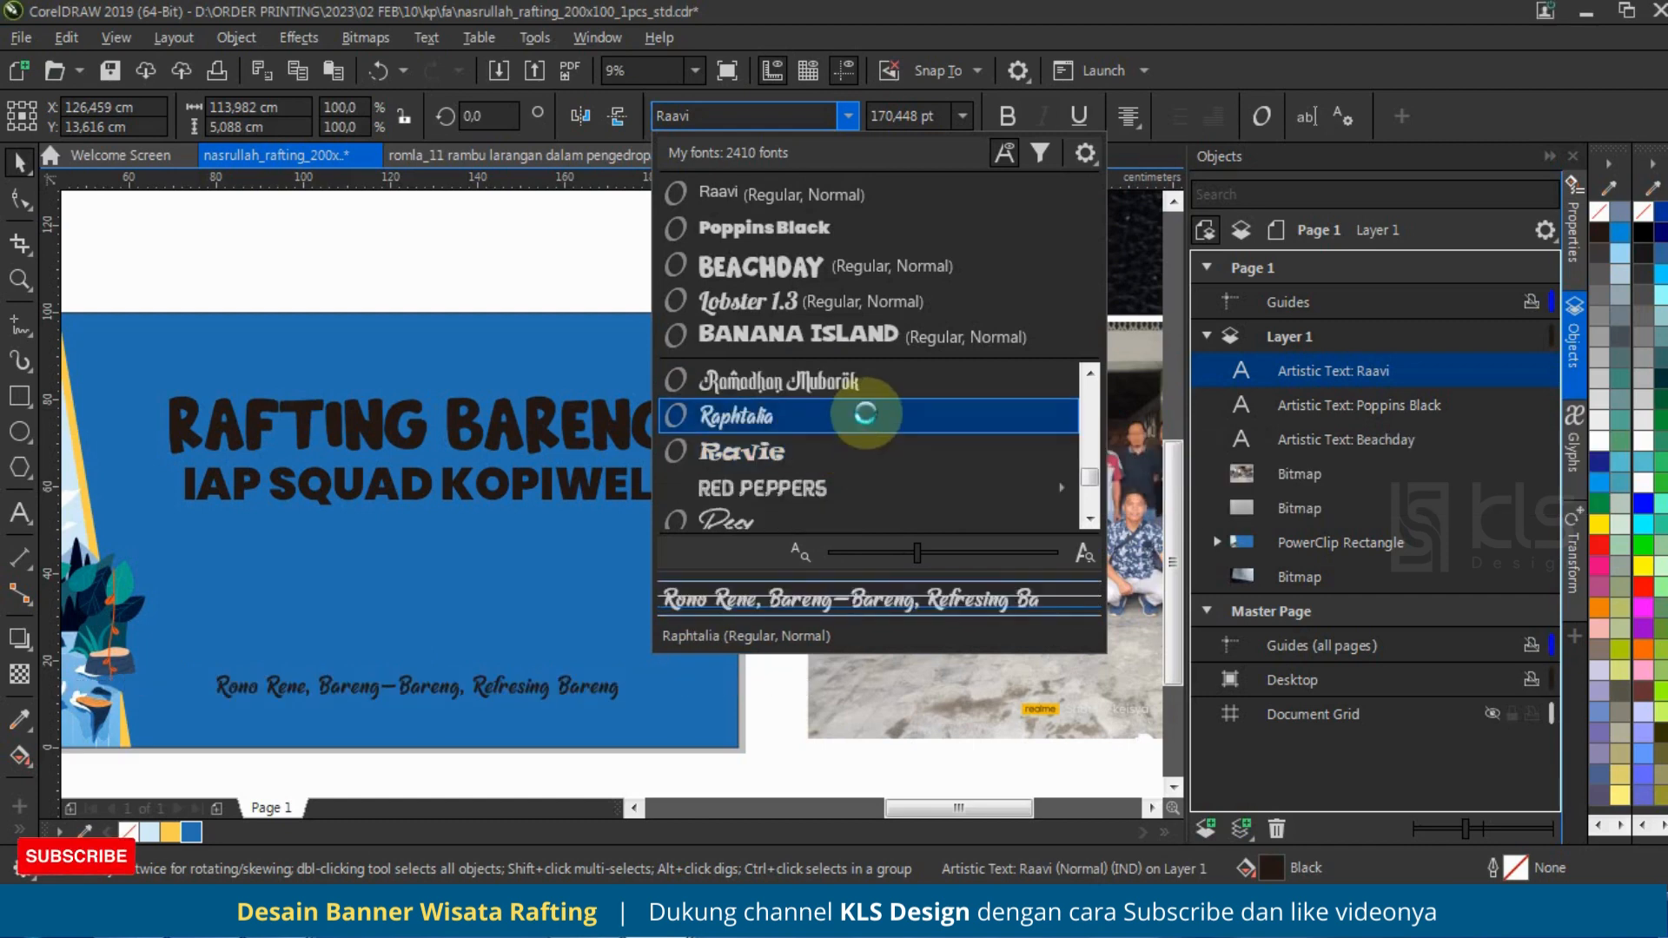
pyautogui.click(866, 416)
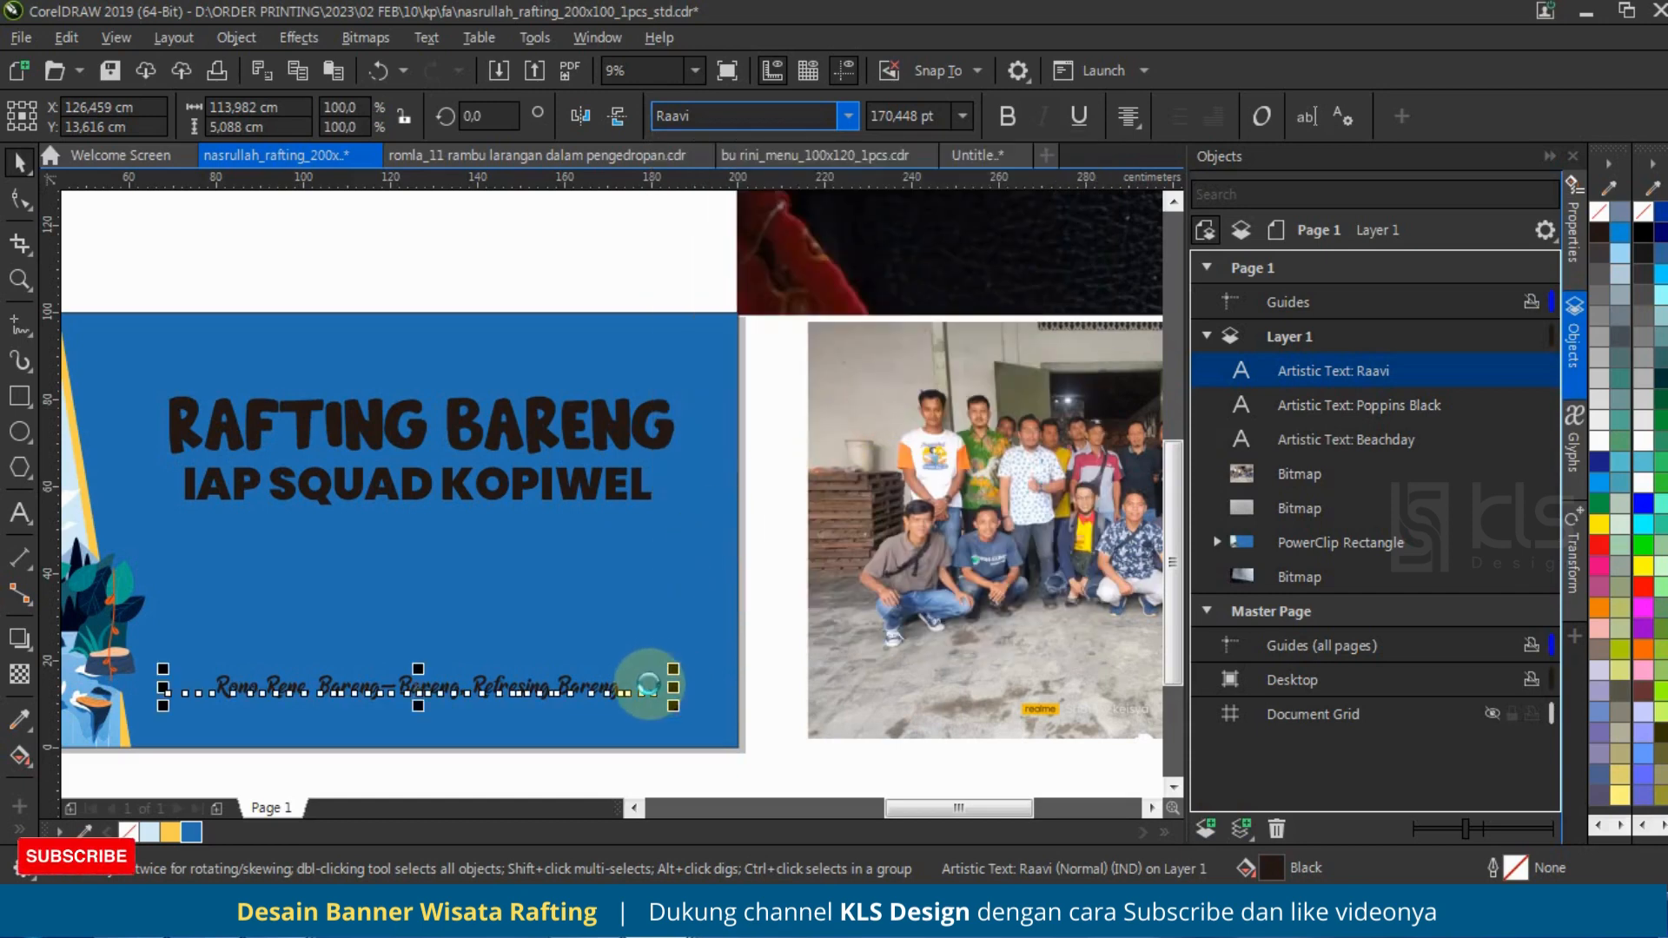
pyautogui.moveTo(633, 674); pyautogui.dragTo(692, 599)
# Step: Raise "Rafting Bareng" to about Y 77.7 cm and "IAP SQUAD KOPIWEL" to about Y 63 cm
pyautogui.click(510, 253)
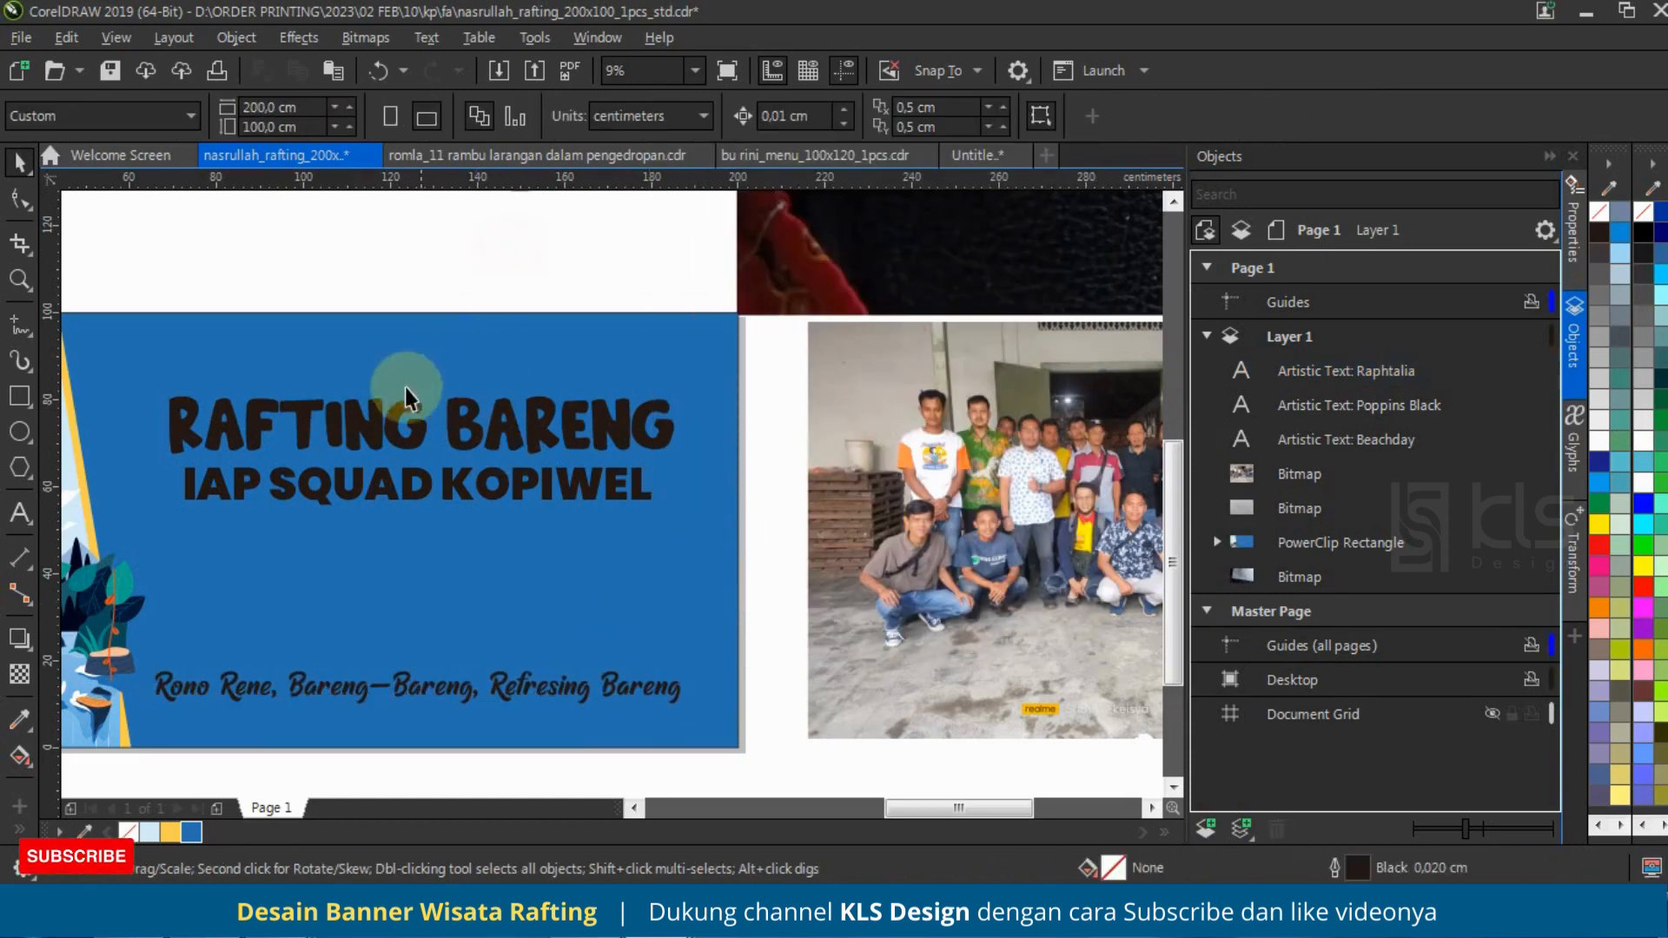
pyautogui.moveTo(461, 424); pyautogui.dragTo(472, 405)
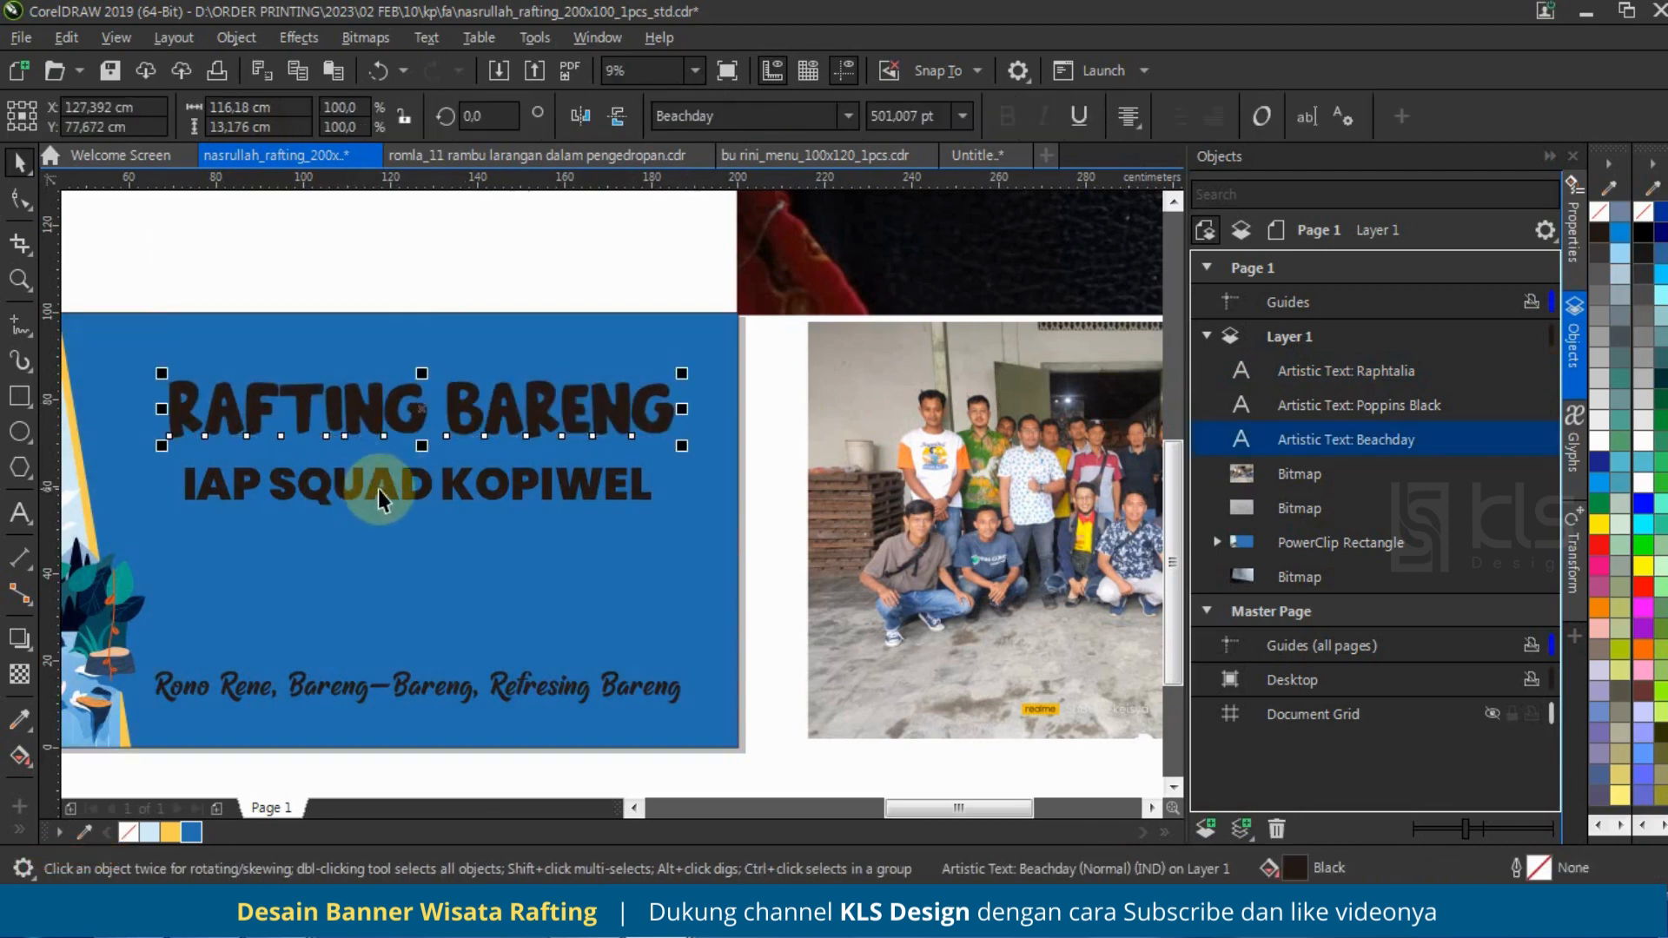
pyautogui.moveTo(434, 491); pyautogui.dragTo(445, 471)
# Step: Draw a rectangle about 101 x 35.6 cm between the second line and the tagline, and round its corners to about 3.95 cm
pyautogui.click(19, 396)
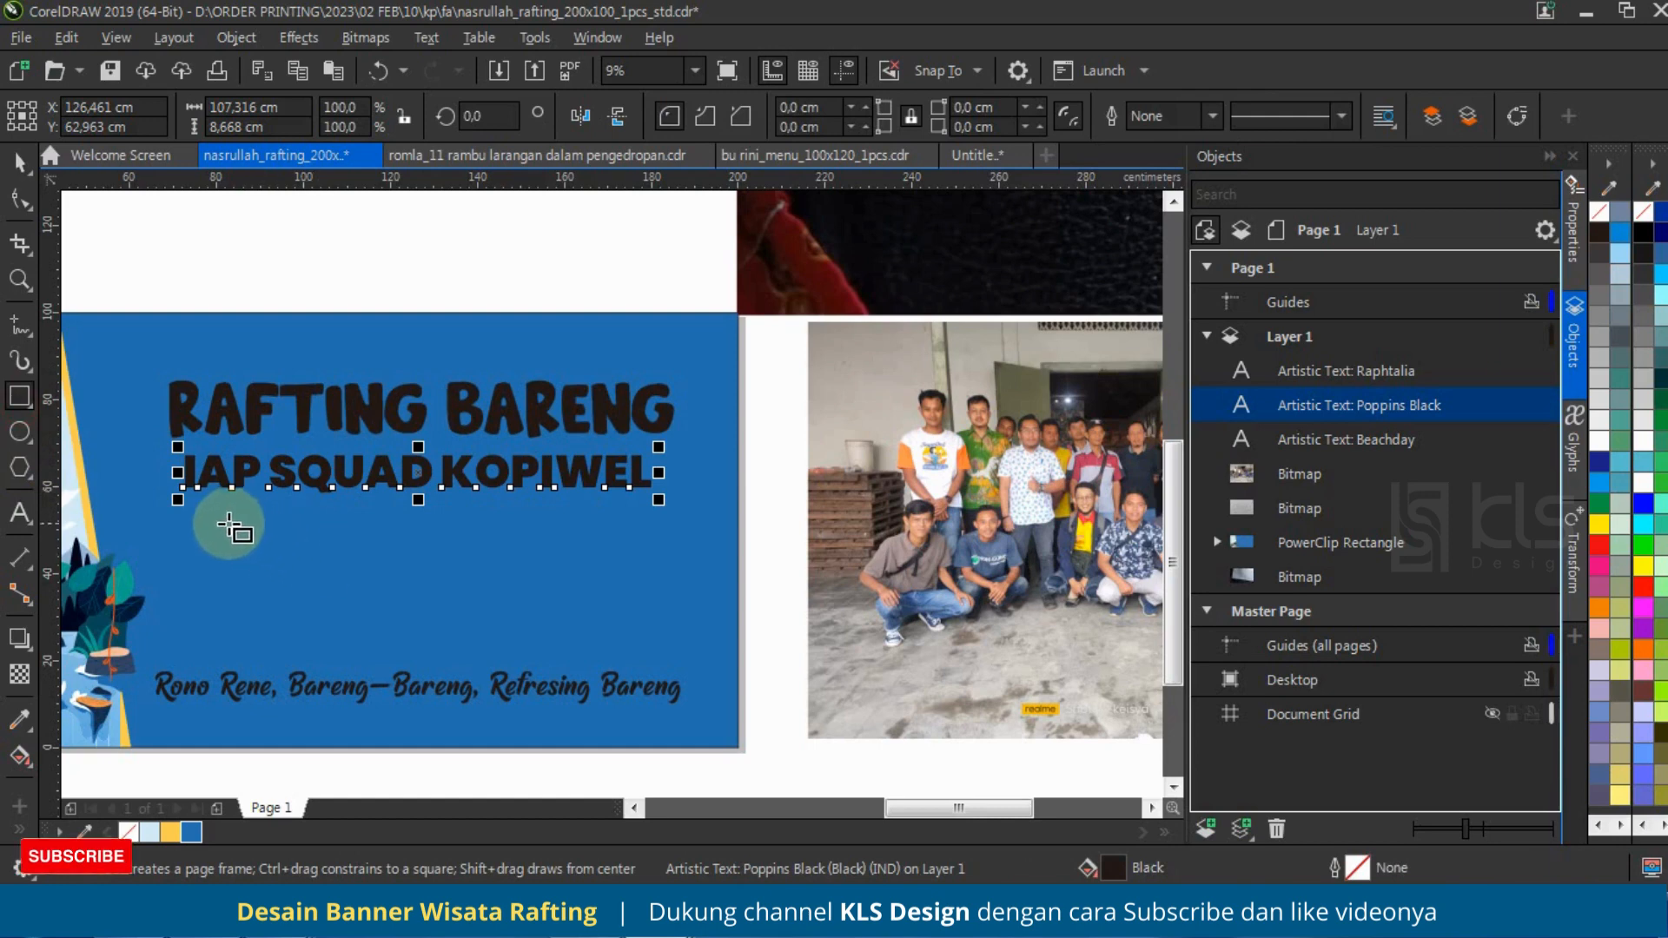
pyautogui.moveTo(188, 499)
pyautogui.mouseDown()
pyautogui.moveTo(622, 640)
pyautogui.moveTo(641, 667)
pyautogui.mouseUp()
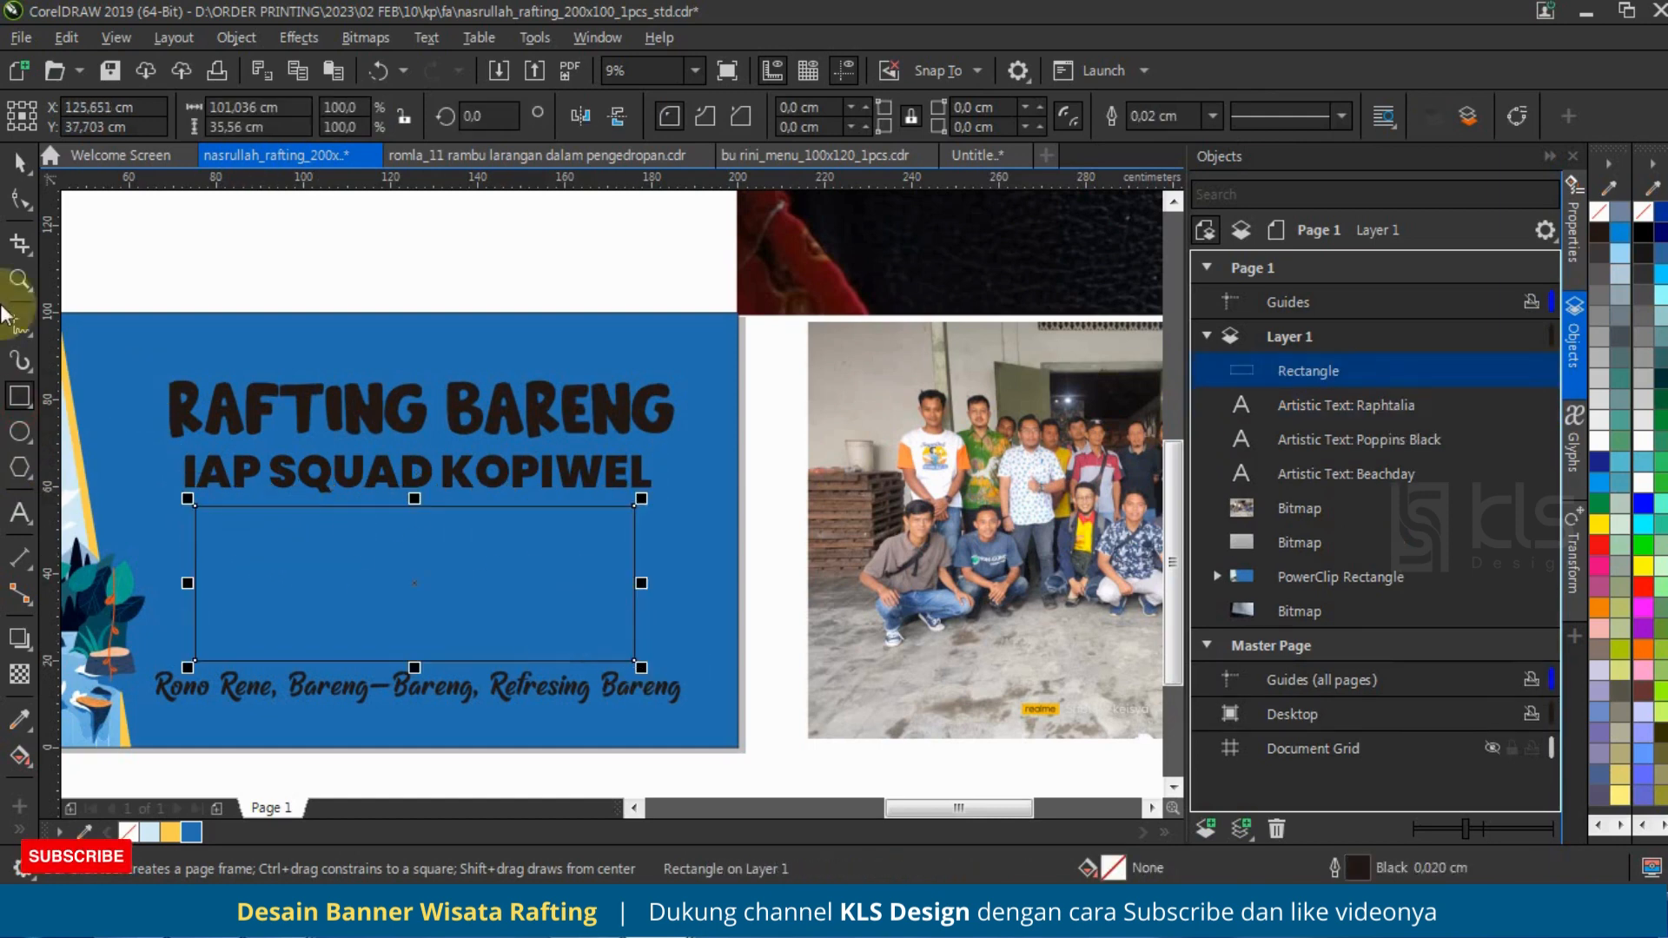
pyautogui.click(13, 208)
pyautogui.click(640, 513)
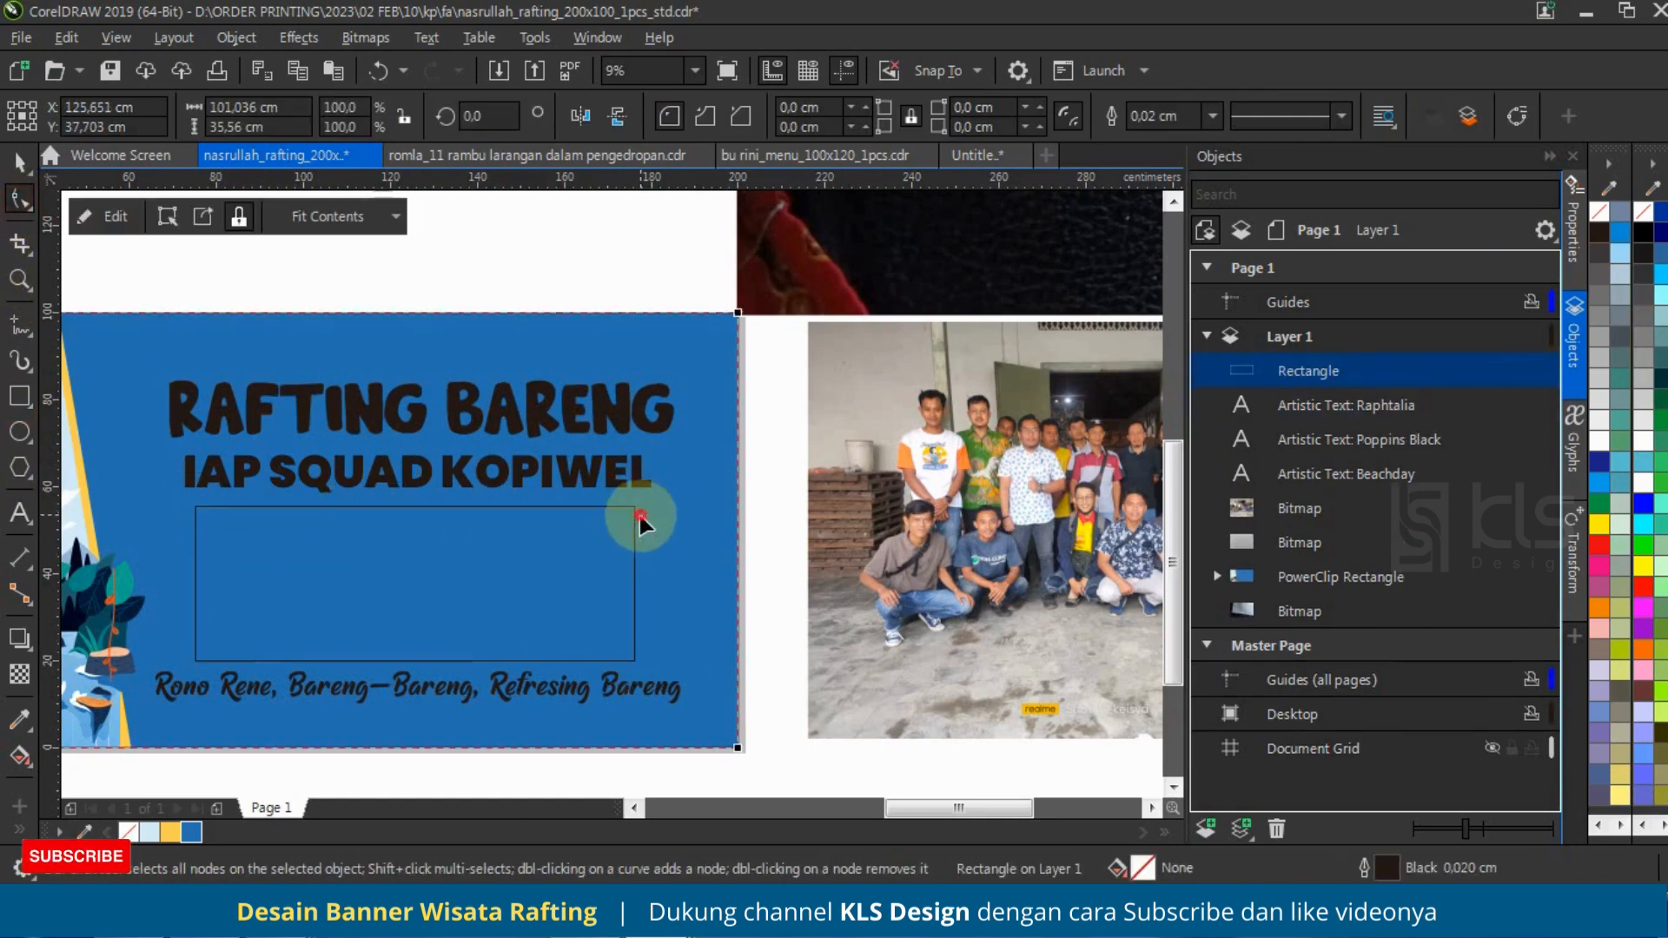
pyautogui.click(634, 512)
pyautogui.moveTo(634, 509); pyautogui.dragTo(618, 470)
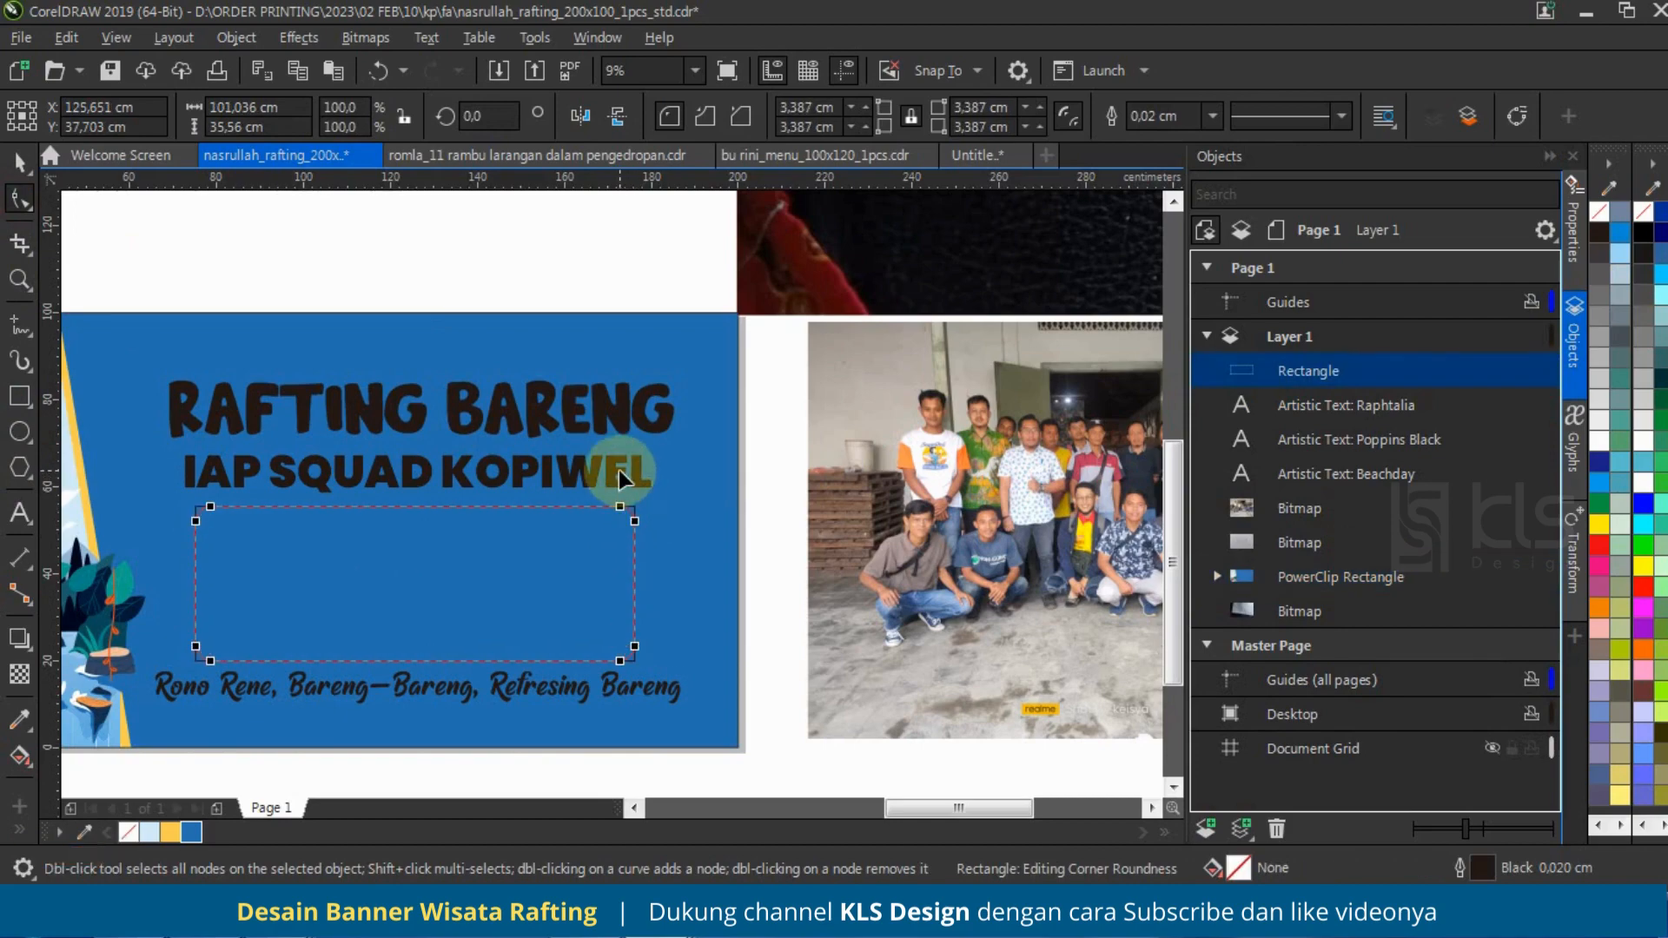
pyautogui.click(19, 162)
# Step: Create a wider, shorter copy of the rounded rectangle, about 111.2 x 19.2 cm on the same center, and send it behind the original
pyautogui.scroll(-1, 581, 543)
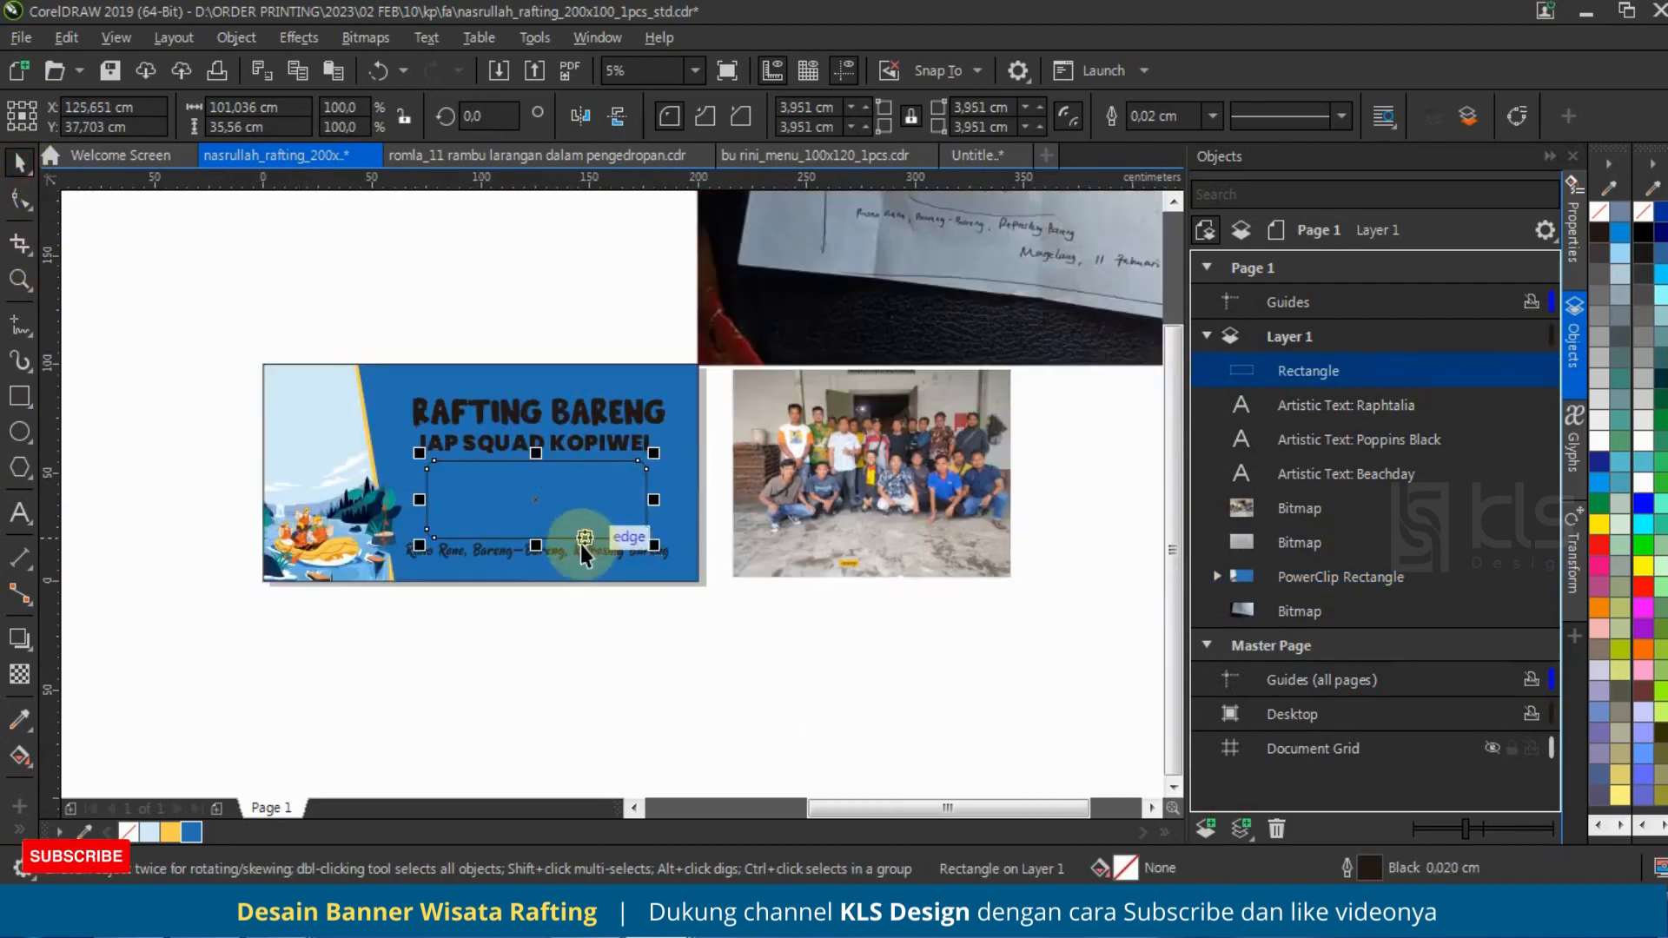
pyautogui.scroll(1, 588, 524)
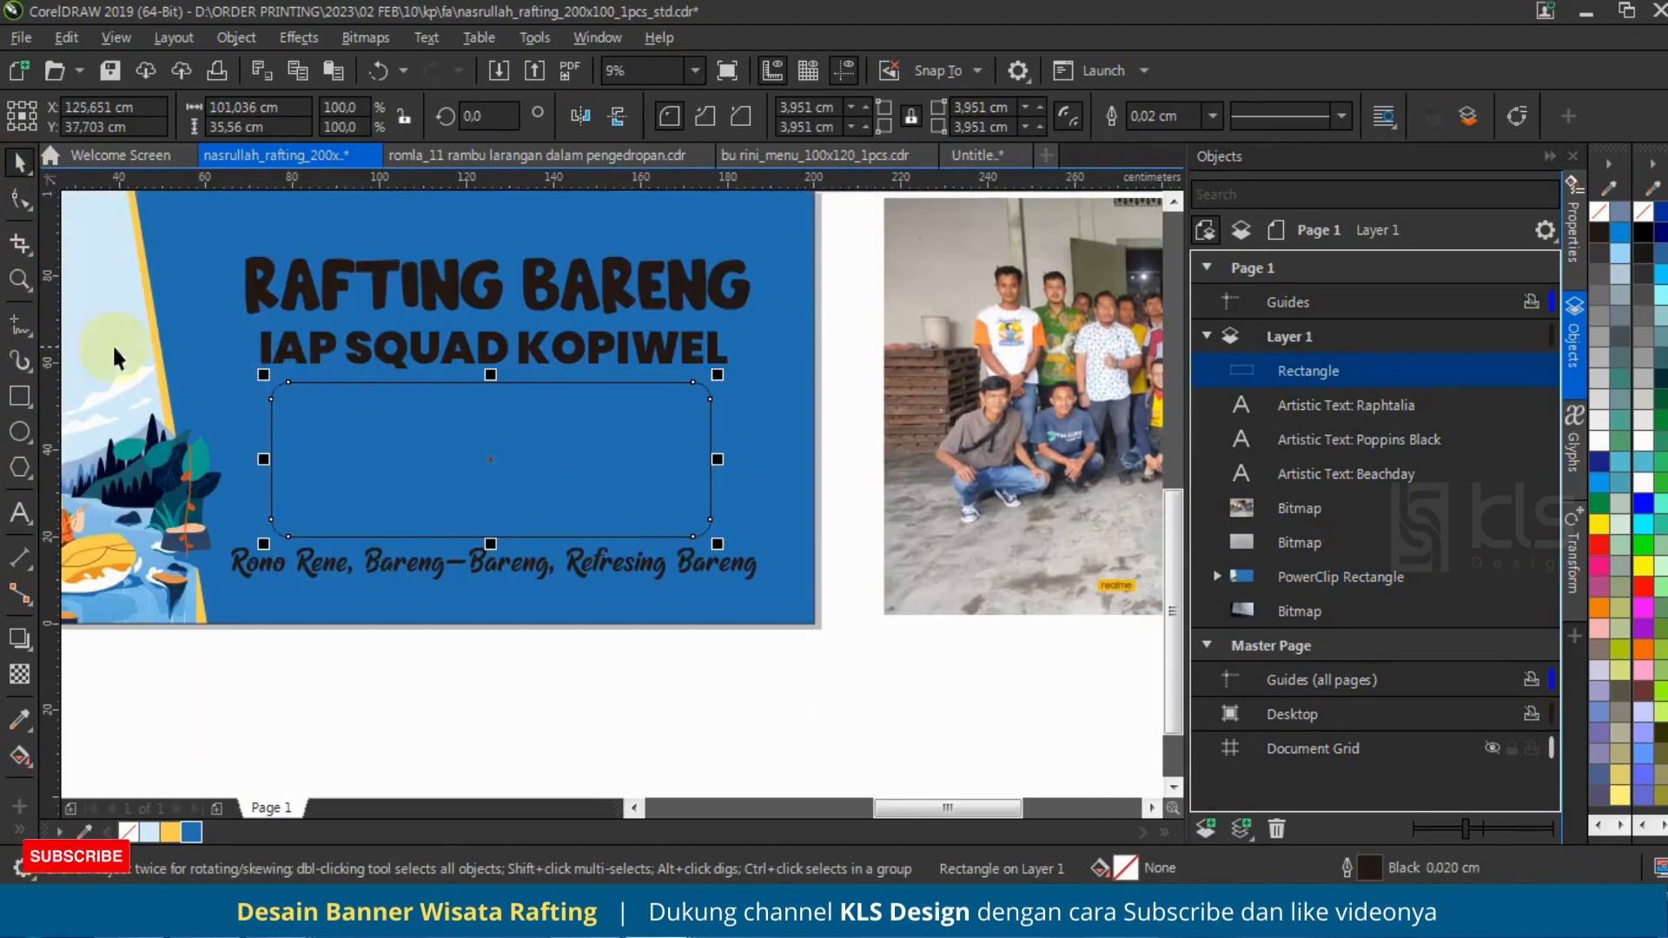
pyautogui.click(22, 641)
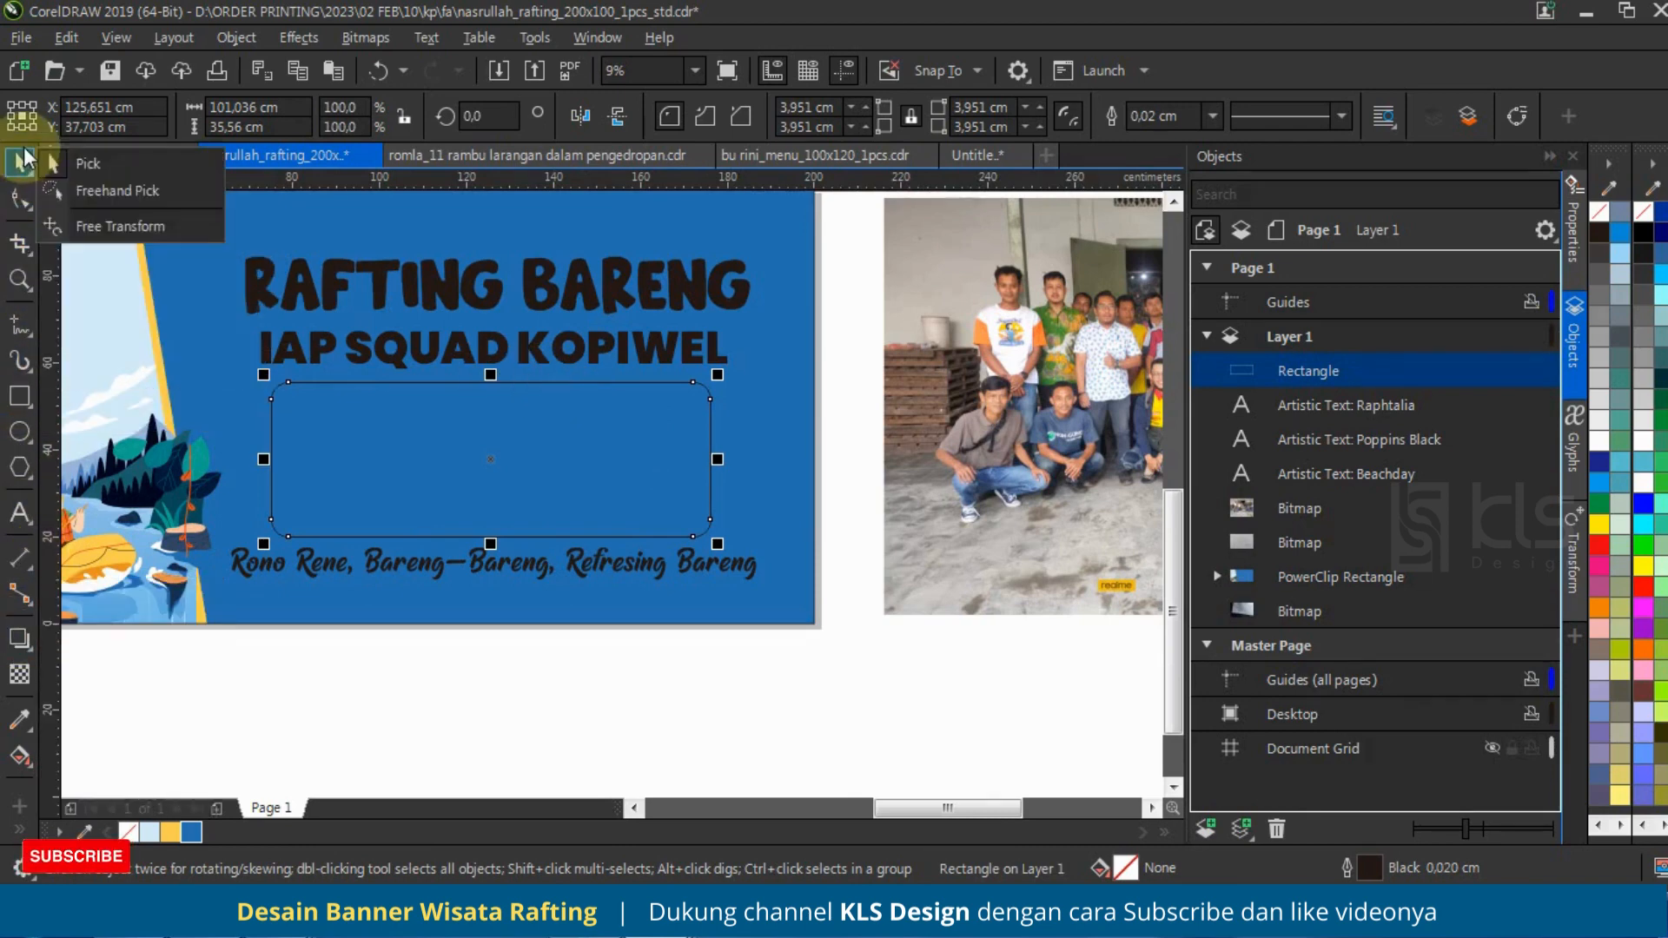
pyautogui.moveTo(490, 376); pyautogui.dragTo(508, 409)
pyautogui.moveTo(718, 458); pyautogui.dragTo(740, 452)
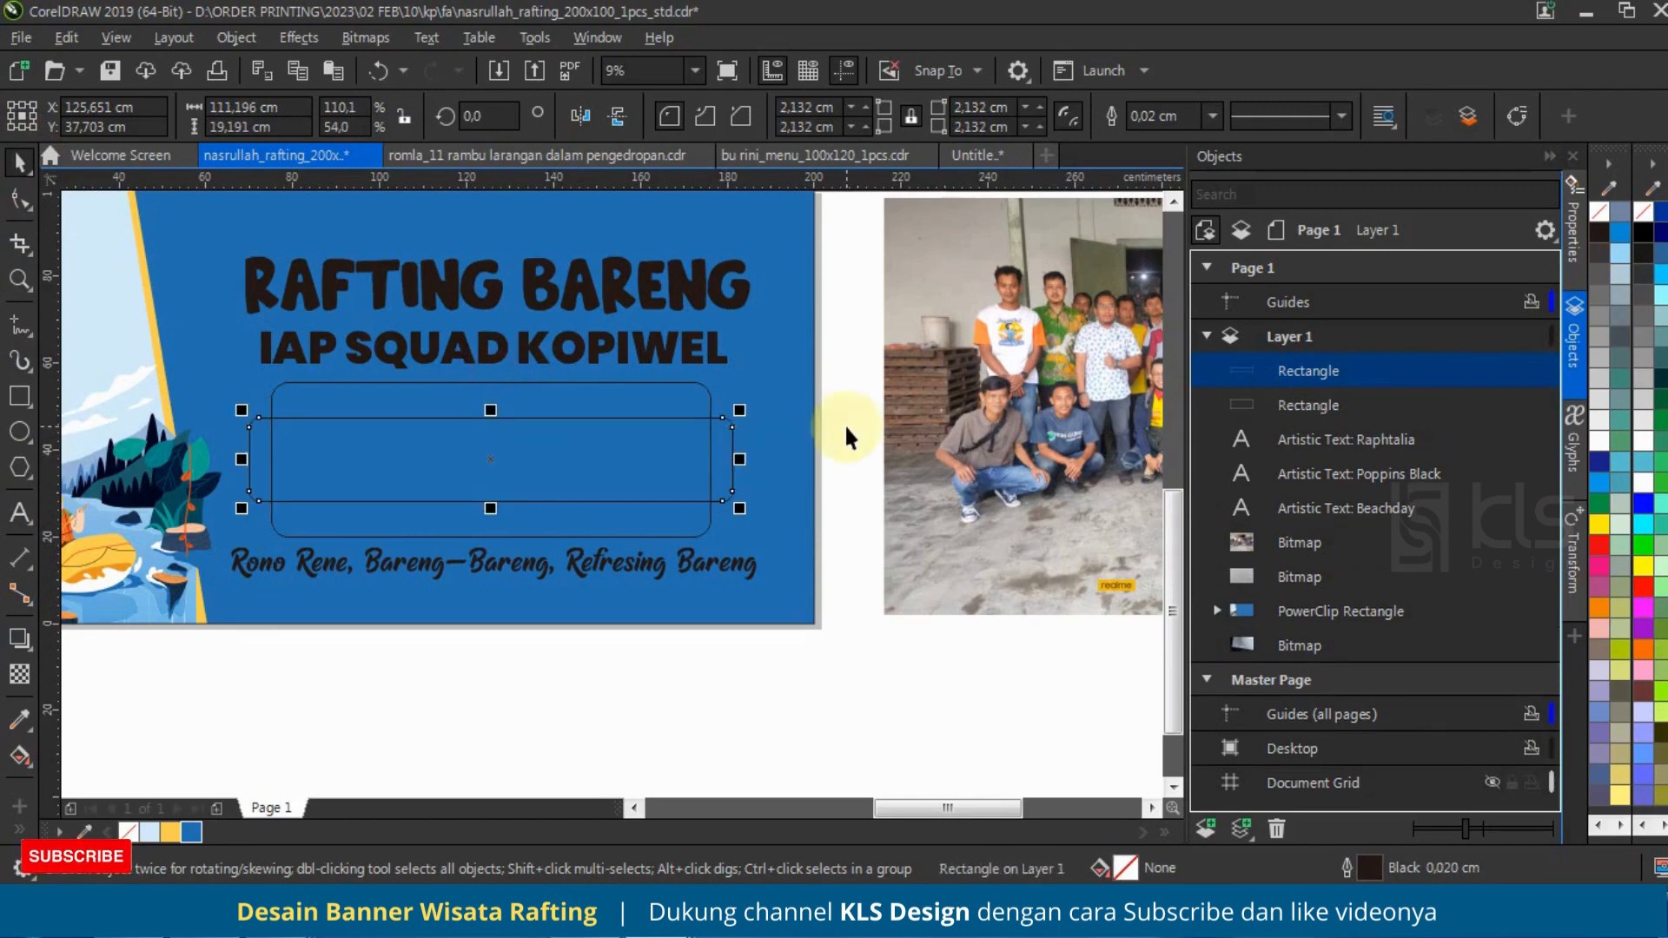
pyautogui.hotkey('ctrl', 'pagedown')
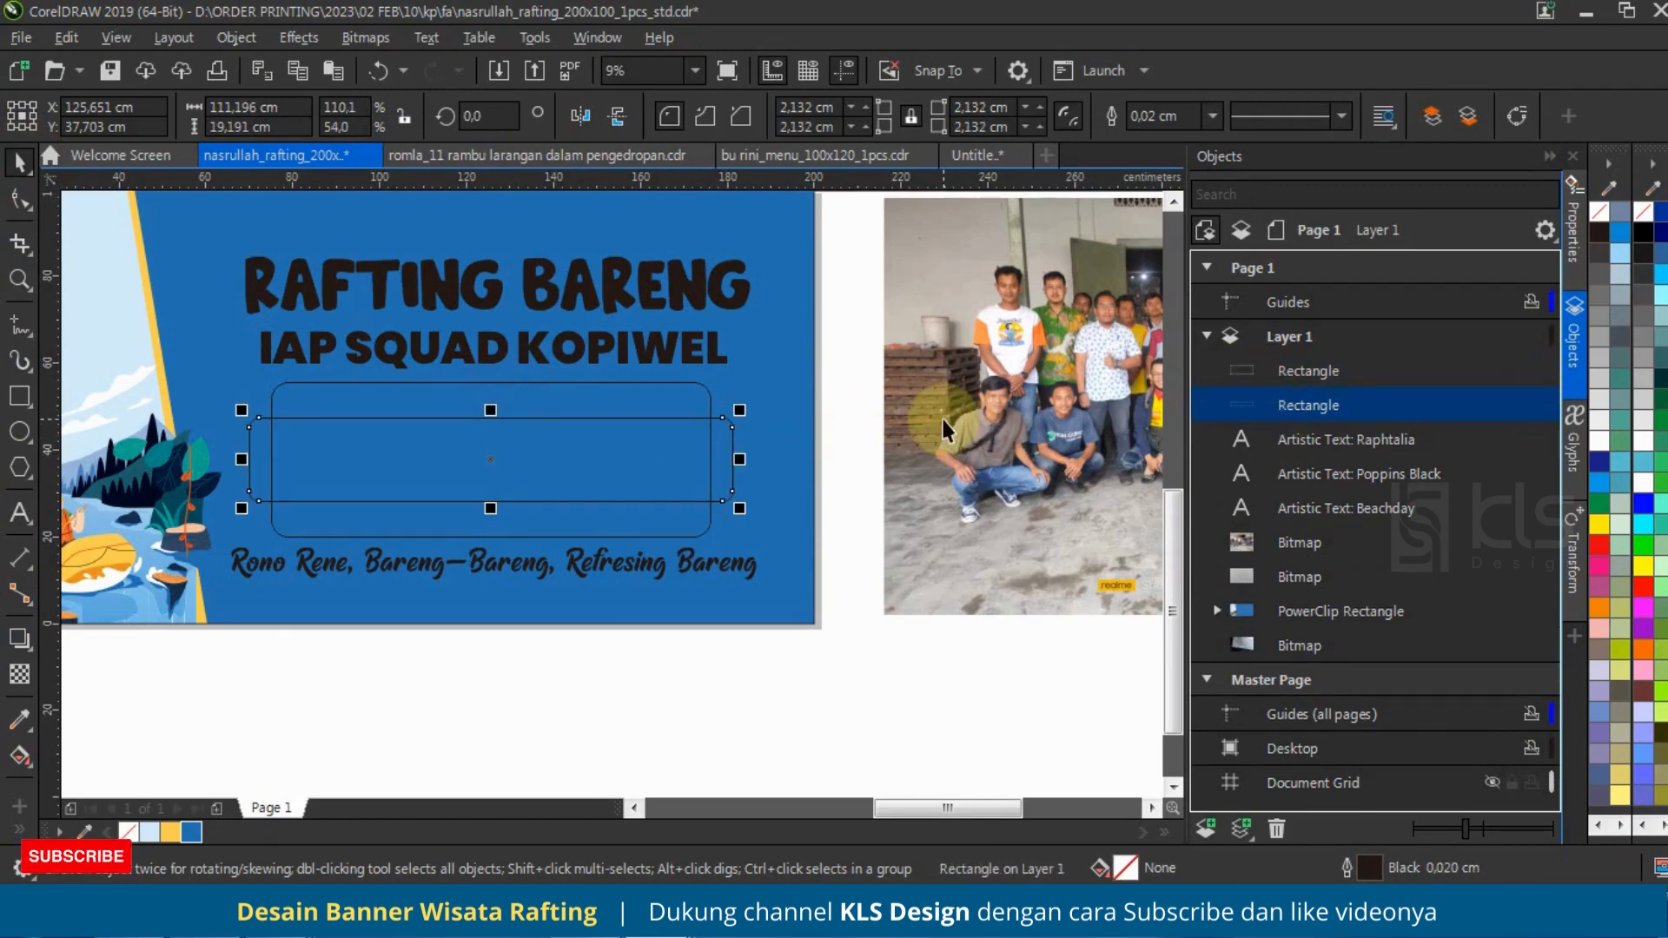
# Step: Scale the group photo down to about 99.9 cm wide and PowerClip it inside the taller rounded rectangle
pyautogui.click(943, 419)
pyautogui.scroll(-2, 683, 492)
pyautogui.moveTo(1072, 335); pyautogui.dragTo(1011, 381)
pyautogui.rightClick(902, 441)
pyautogui.click(1009, 519)
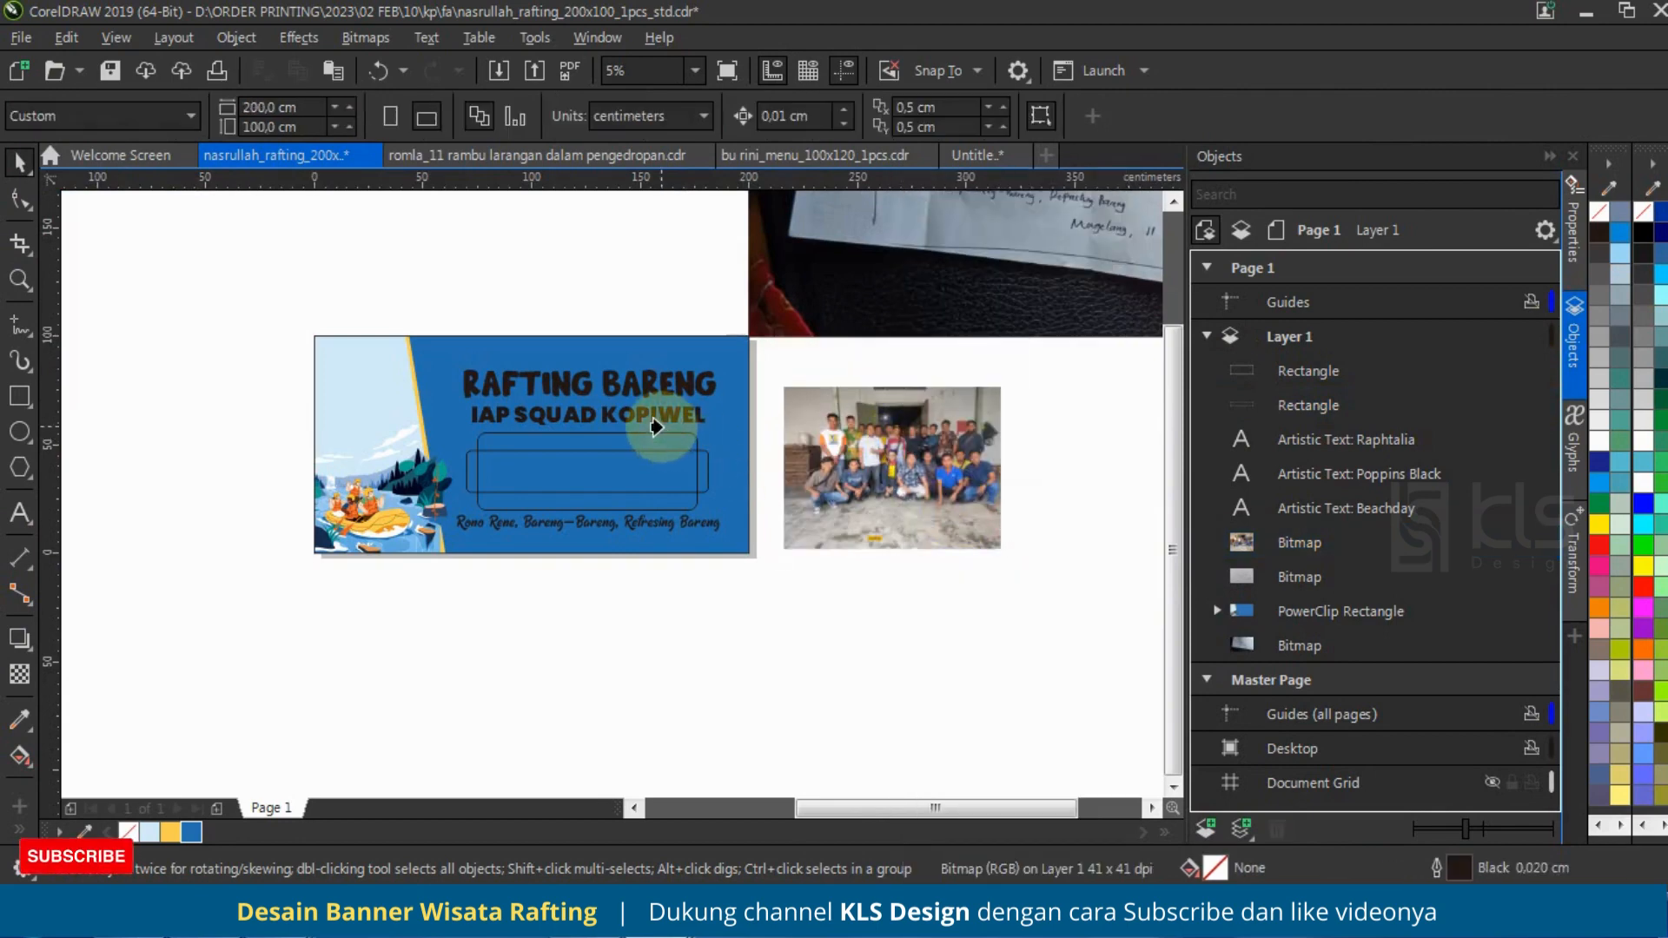
pyautogui.click(647, 452)
# Step: Select the group photo inside the PowerClip frame and scale it down to about 68.3 x 51.2 cm
pyautogui.scroll(2, 581, 470)
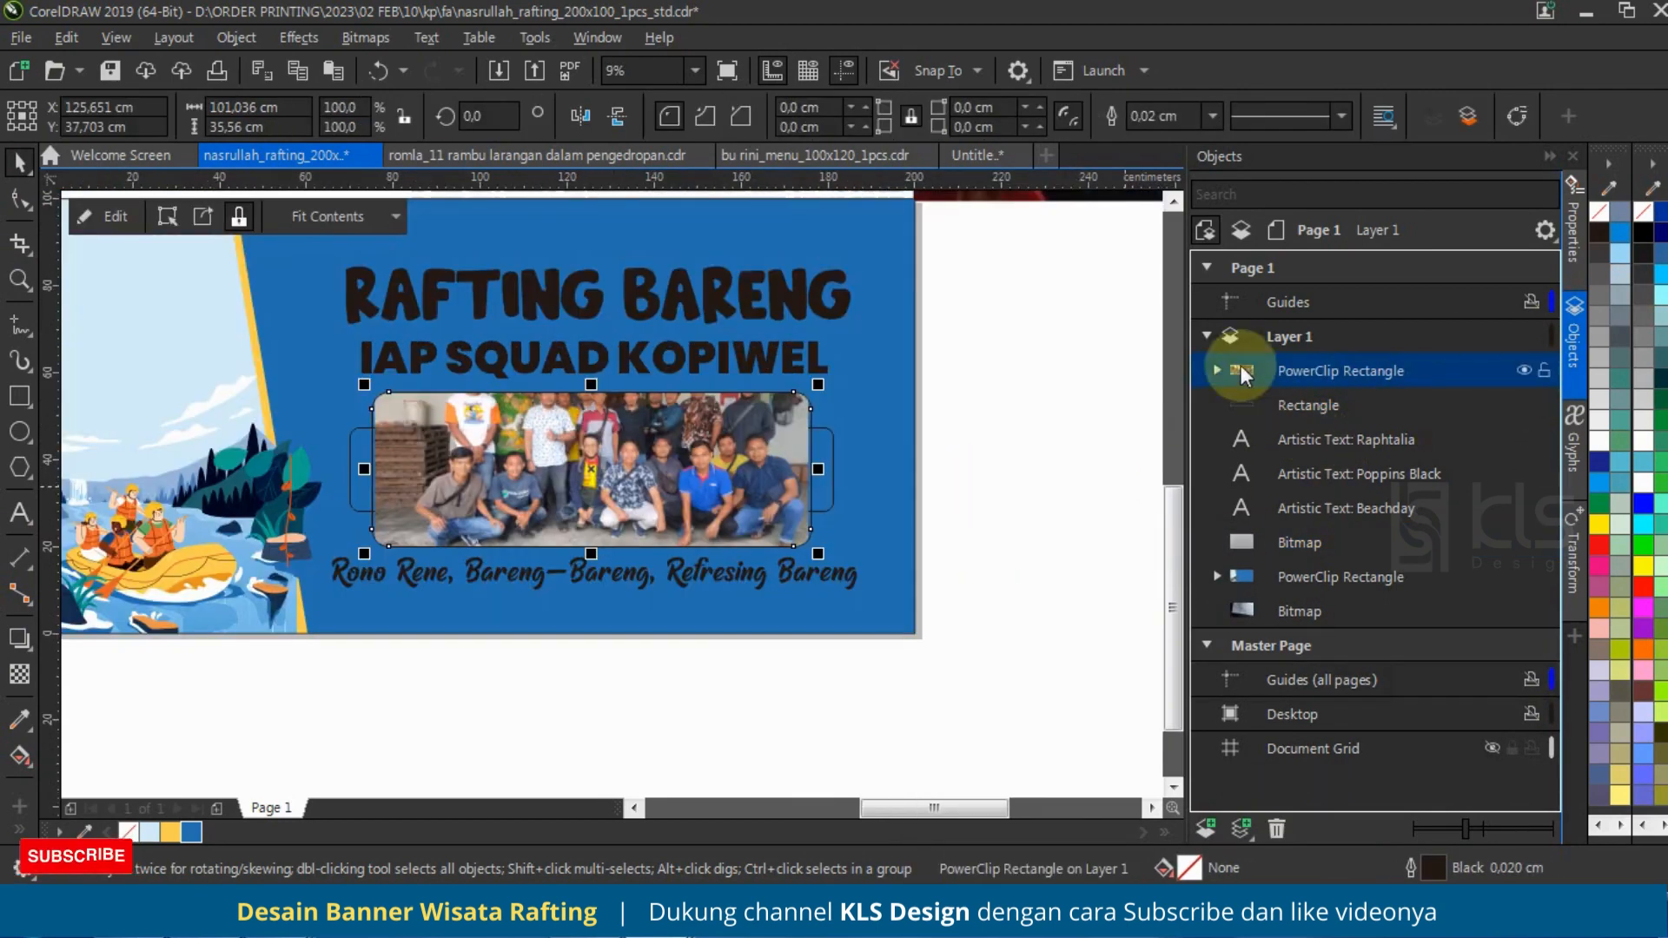
pyautogui.click(1217, 370)
pyautogui.click(1285, 396)
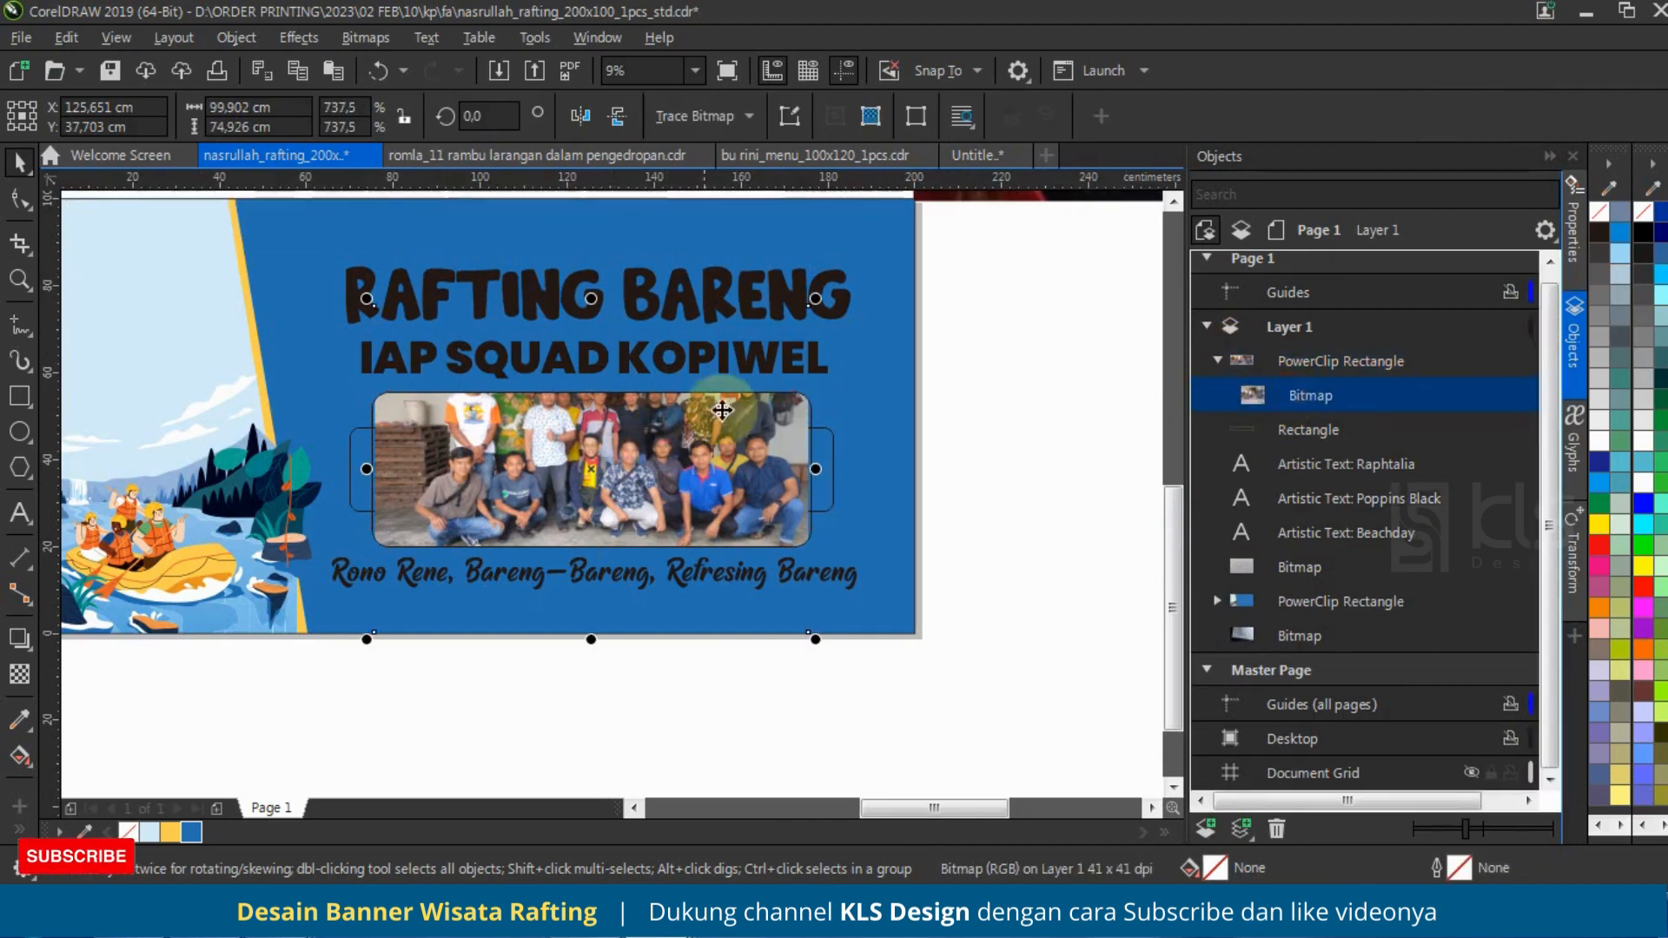
pyautogui.moveTo(814, 300); pyautogui.dragTo(747, 350)
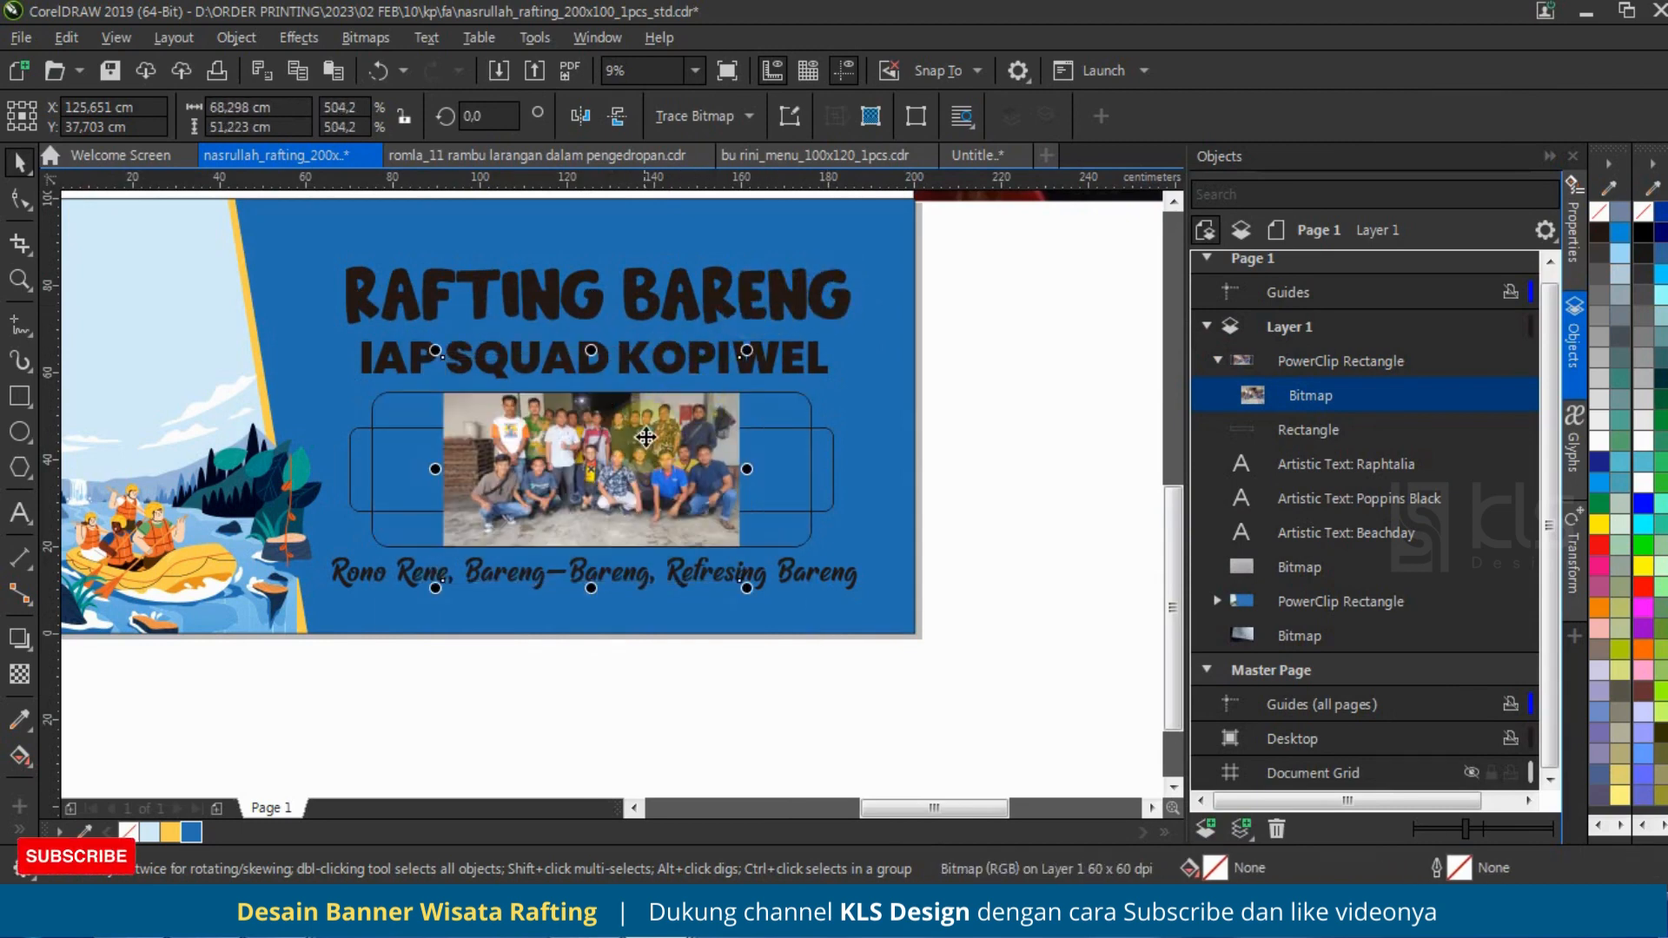
# Step: Cut the photo out of the frame and narrow the empty PowerClip rectangle to about 80.7 cm wide
pyautogui.press('Delete')
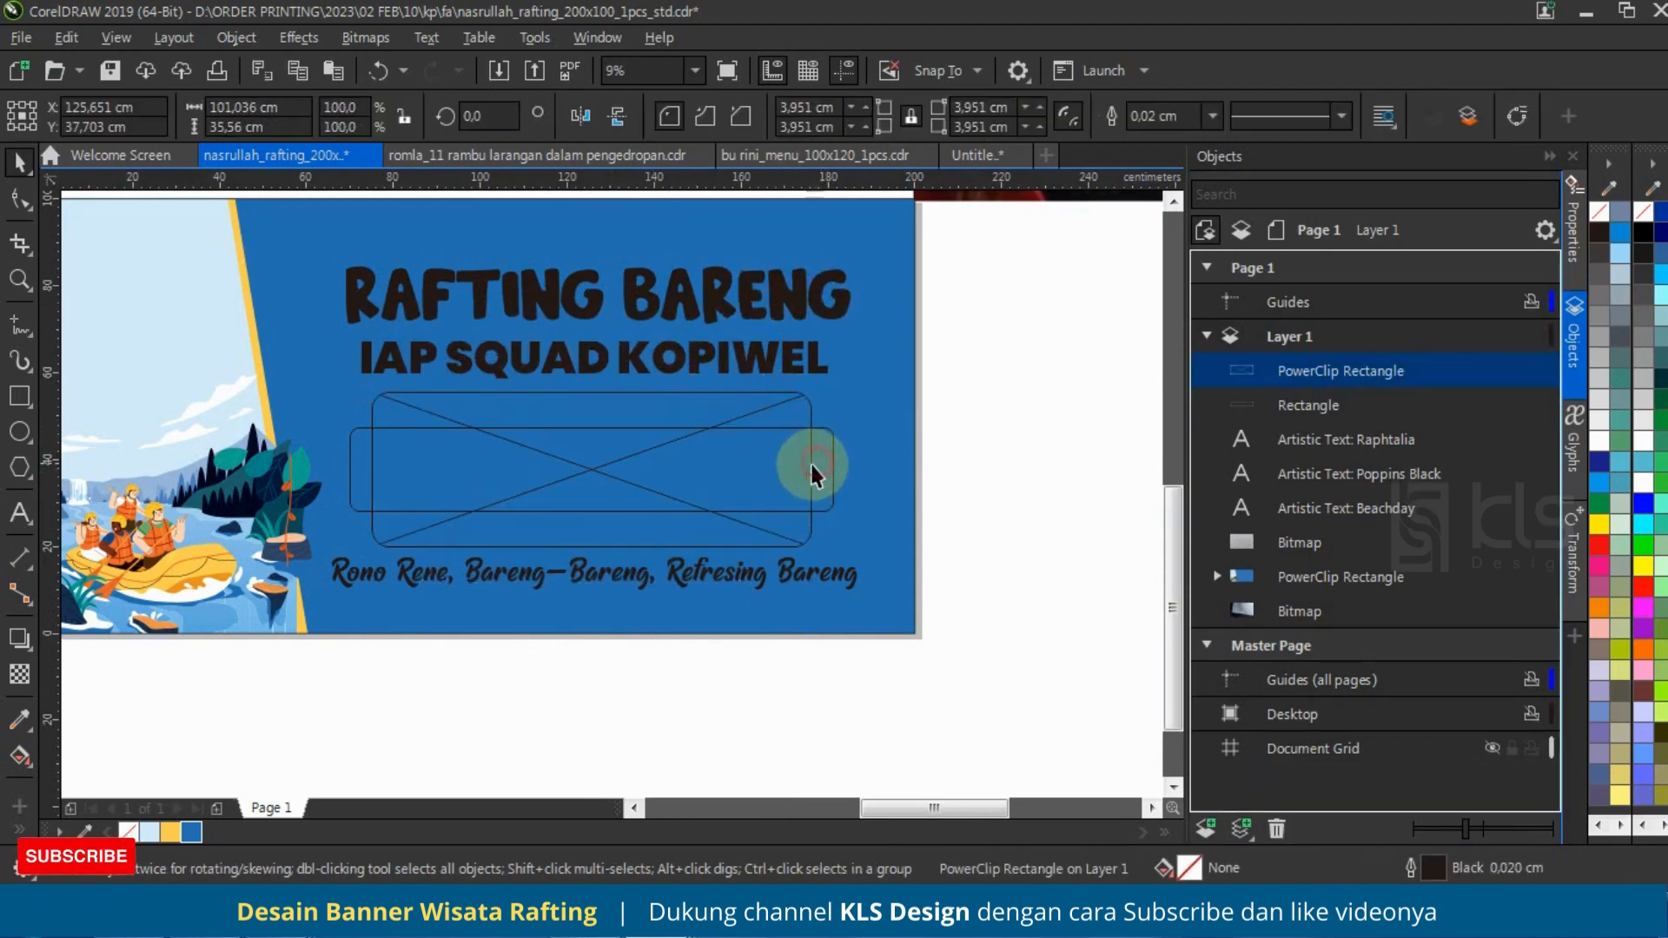
pyautogui.moveTo(813, 473); pyautogui.dragTo(784, 487)
# Step: Paste the group photo back inside the PowerClip frame, enlarge and position it to fill the frame, and finish editing the contents
pyautogui.doubleClick(520, 411)
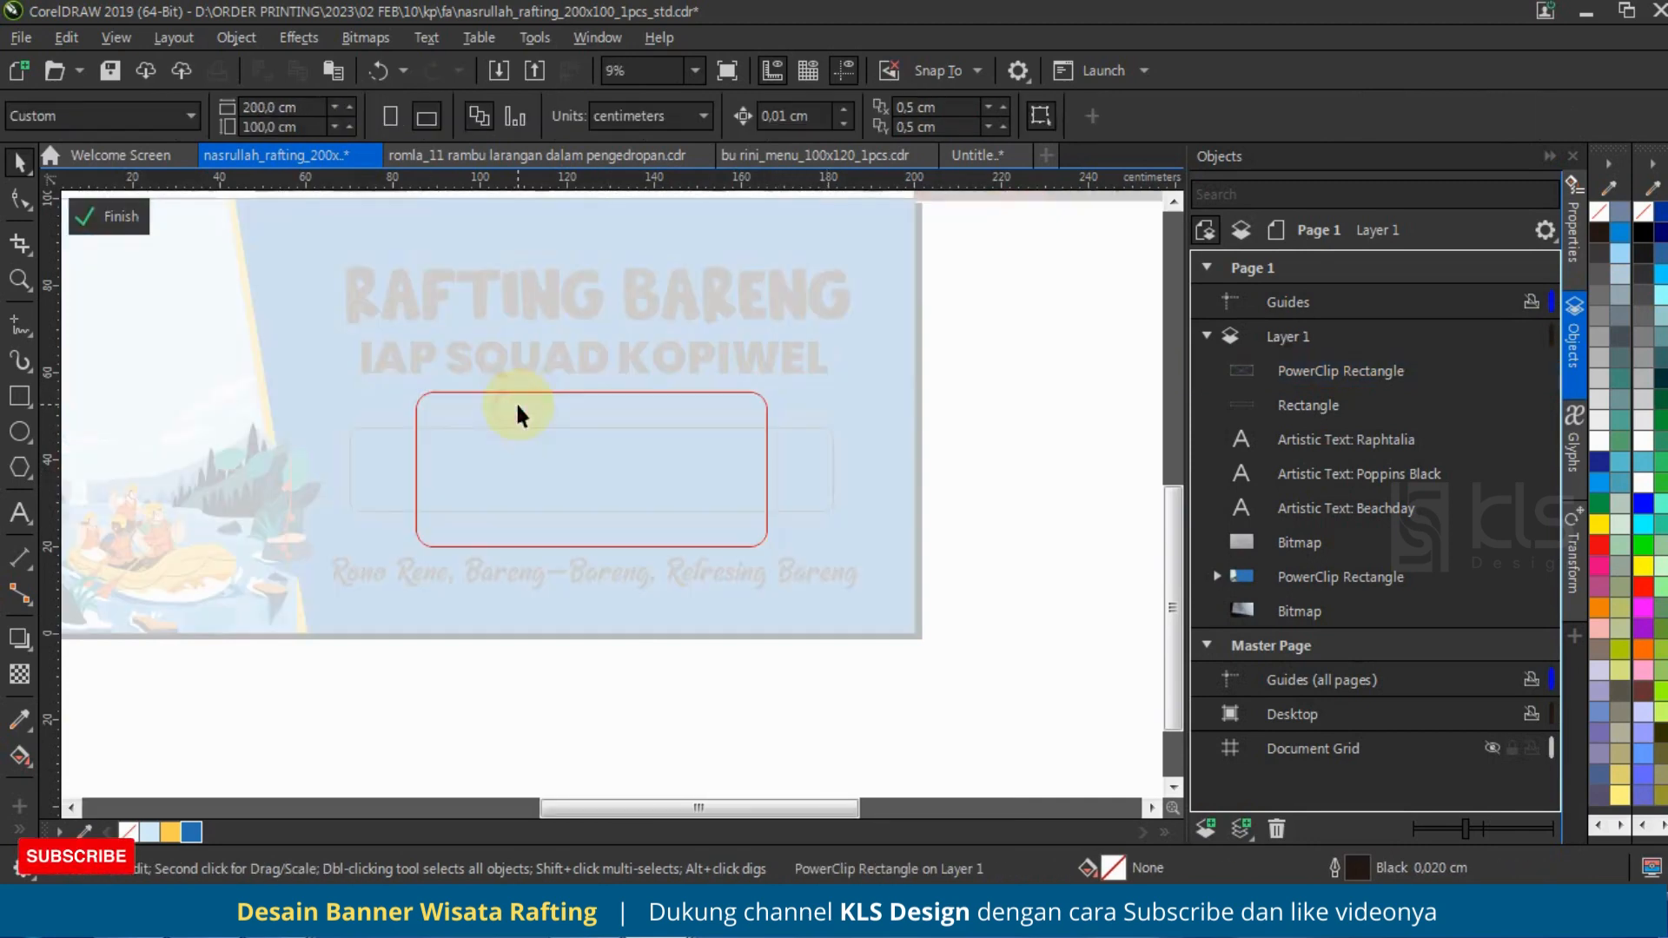
pyautogui.hotkey('ctrl', 'v')
pyautogui.moveTo(752, 348); pyautogui.dragTo(810, 301)
pyautogui.scroll(3, 727, 435)
pyautogui.moveTo(727, 435)
pyautogui.mouseDown()
pyautogui.moveTo(718, 474)
pyautogui.moveTo(753, 430)
pyautogui.mouseUp()
pyautogui.click(96, 219)
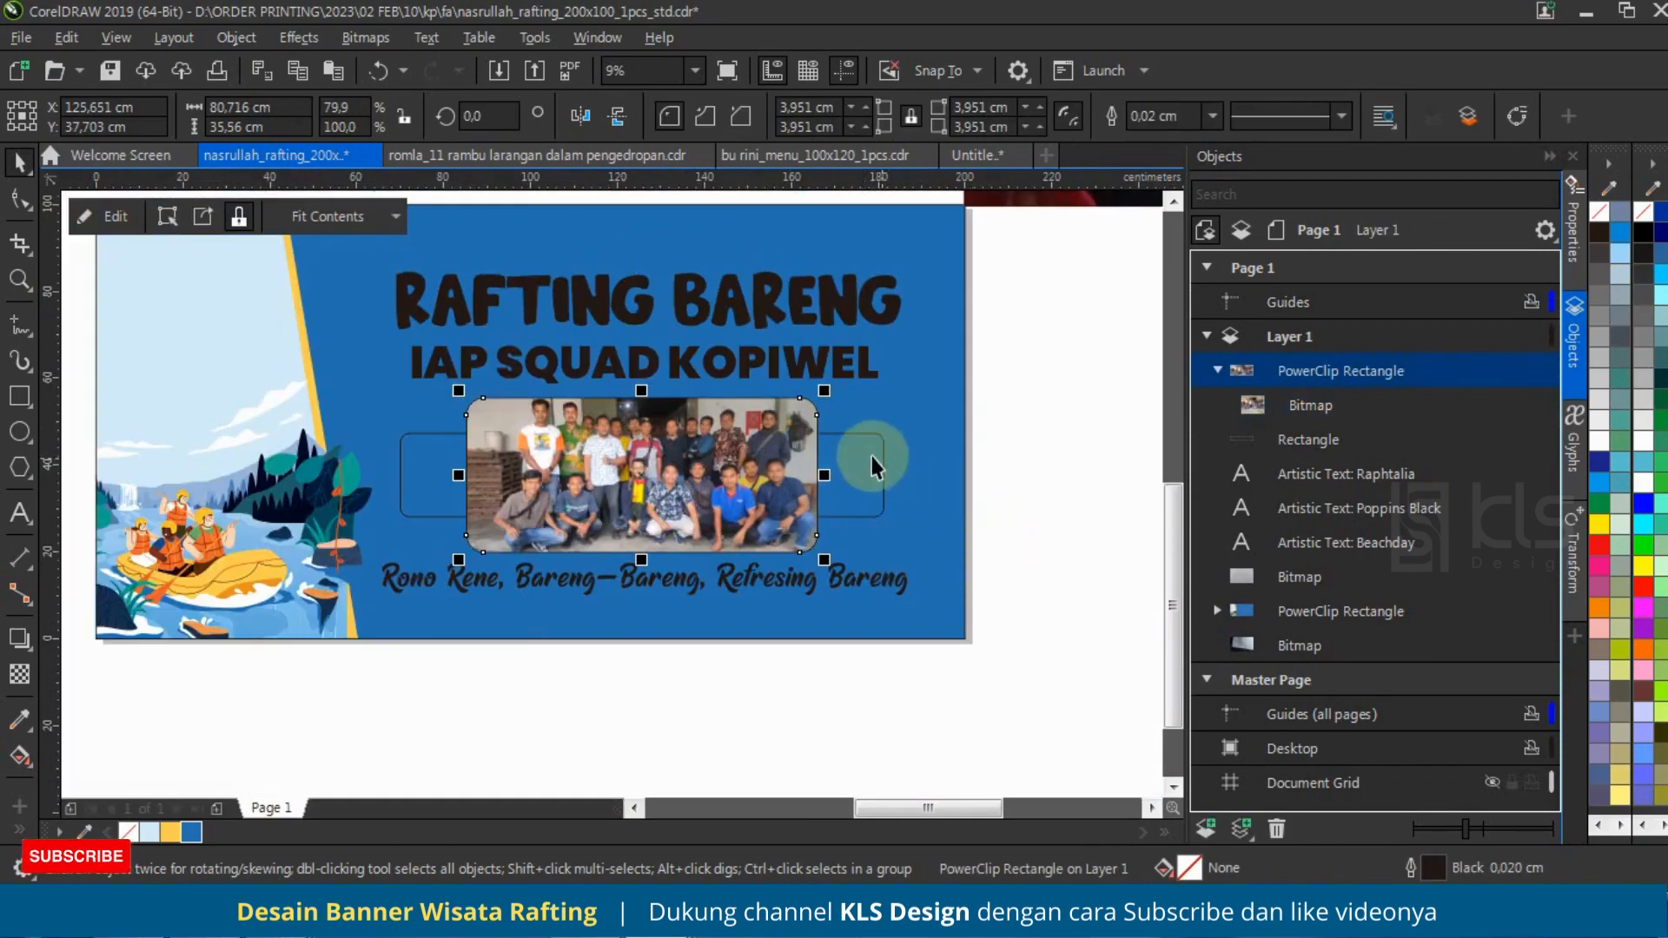
# Step: Give the group photo frame a white 1.0 cm outline with rounded corners, placed behind the fill and scaling with the object
pyautogui.click(844, 445)
pyautogui.click(858, 382)
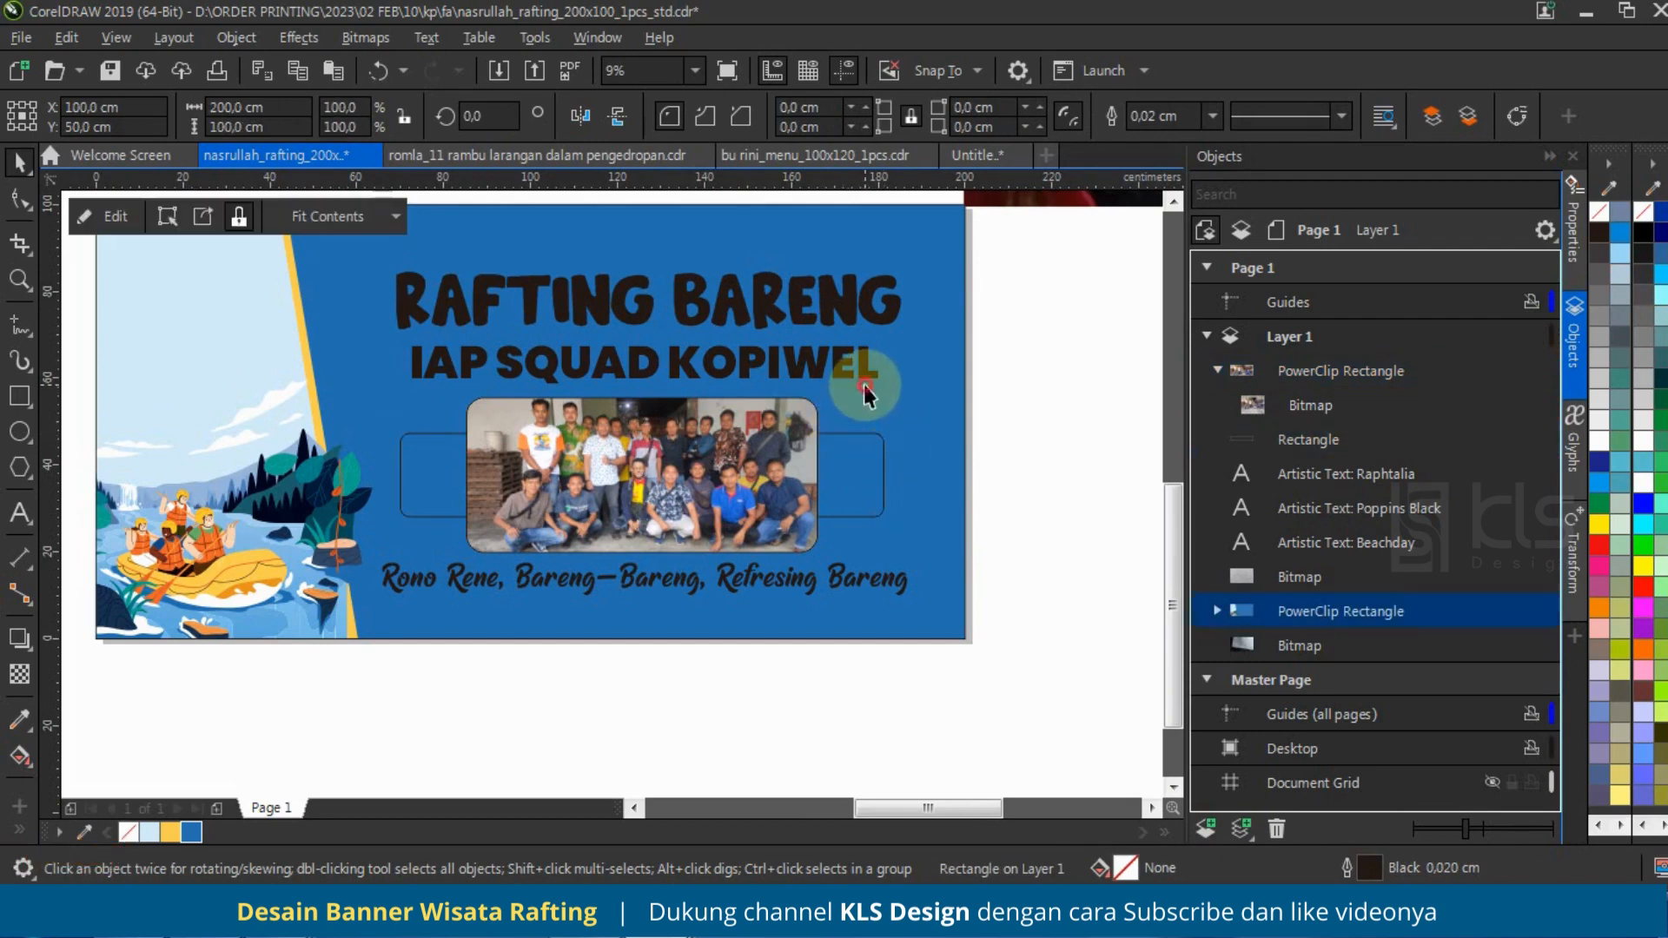
pyautogui.click(1003, 410)
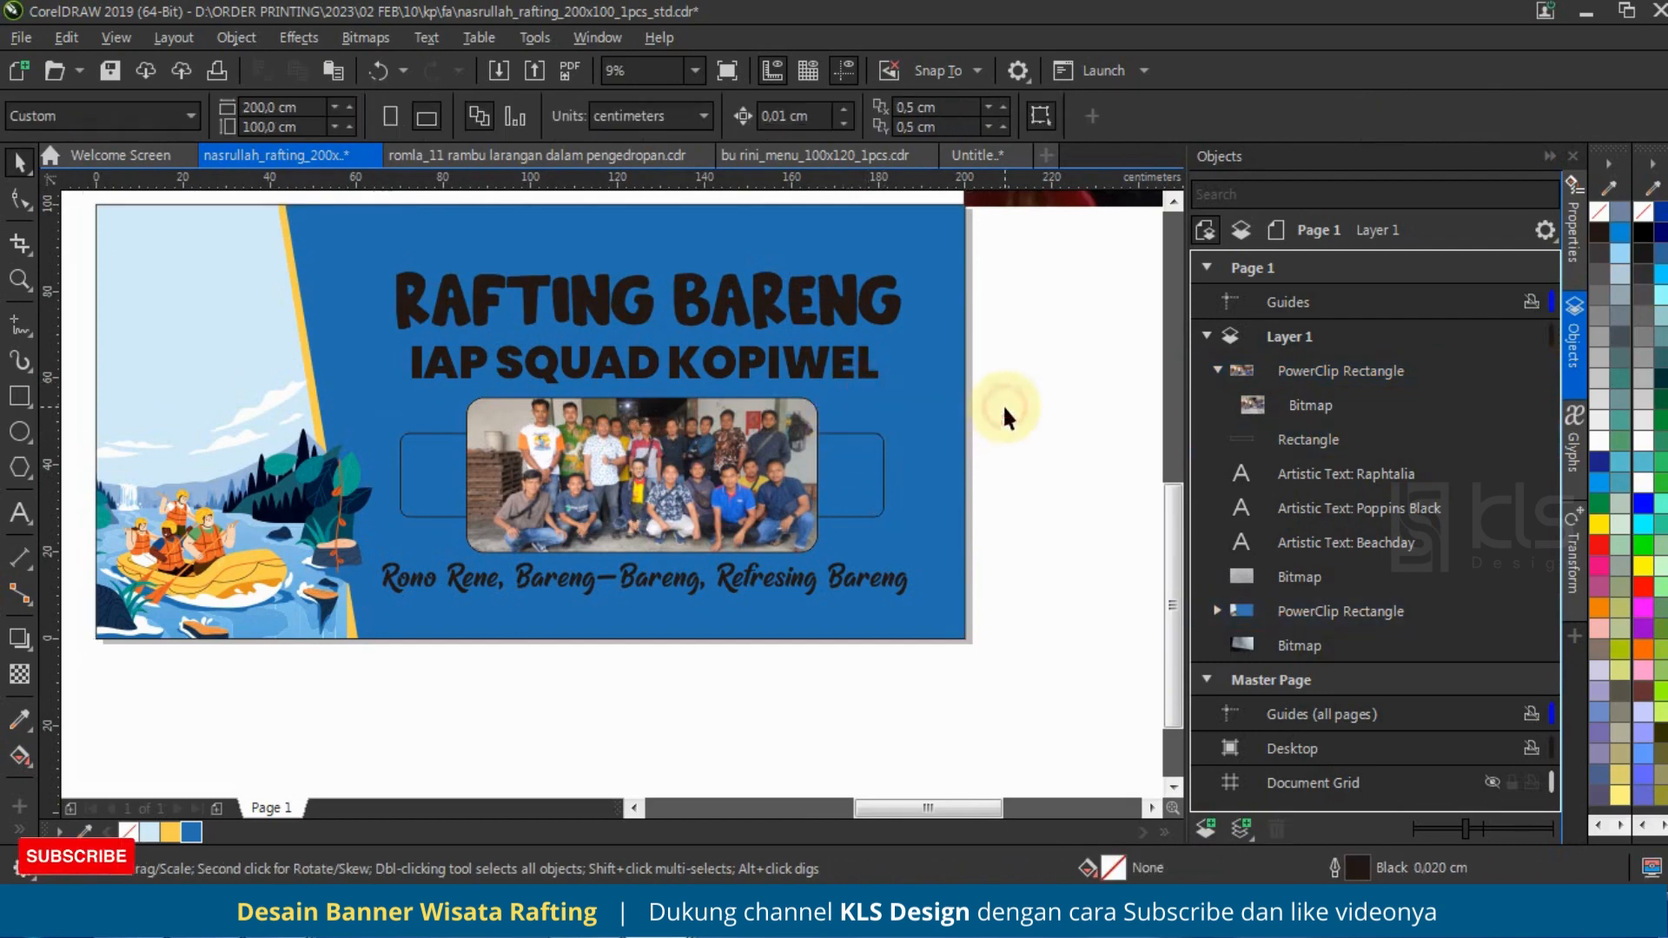
pyautogui.click(794, 424)
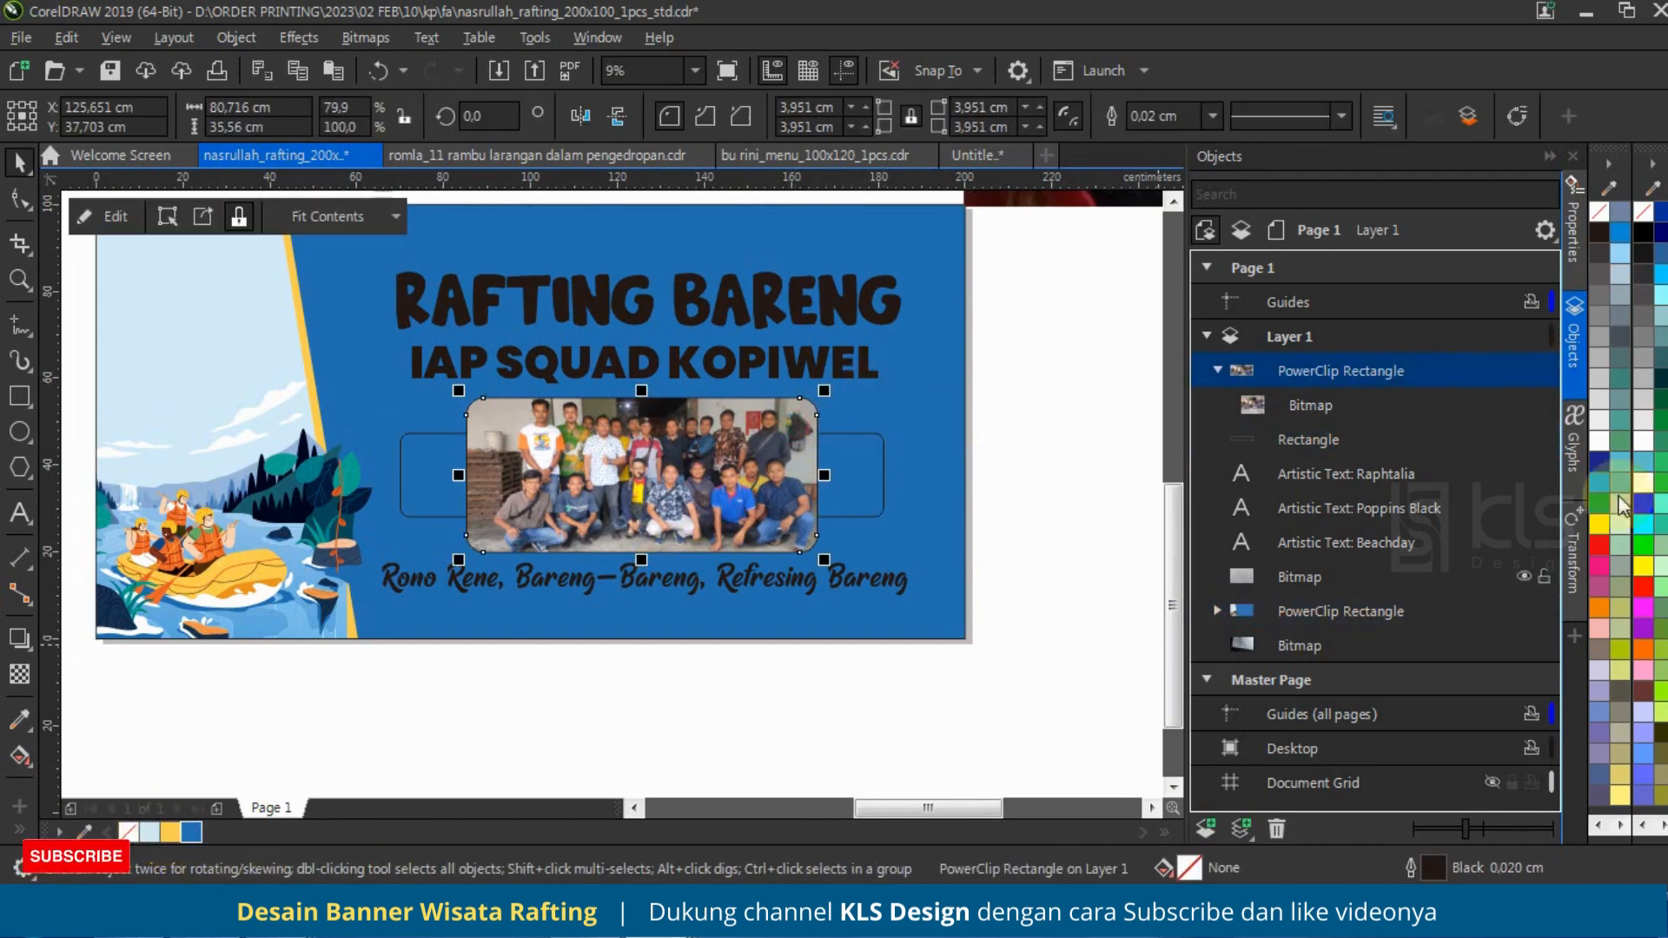
pyautogui.rightClick(1600, 441)
pyautogui.press('F12')
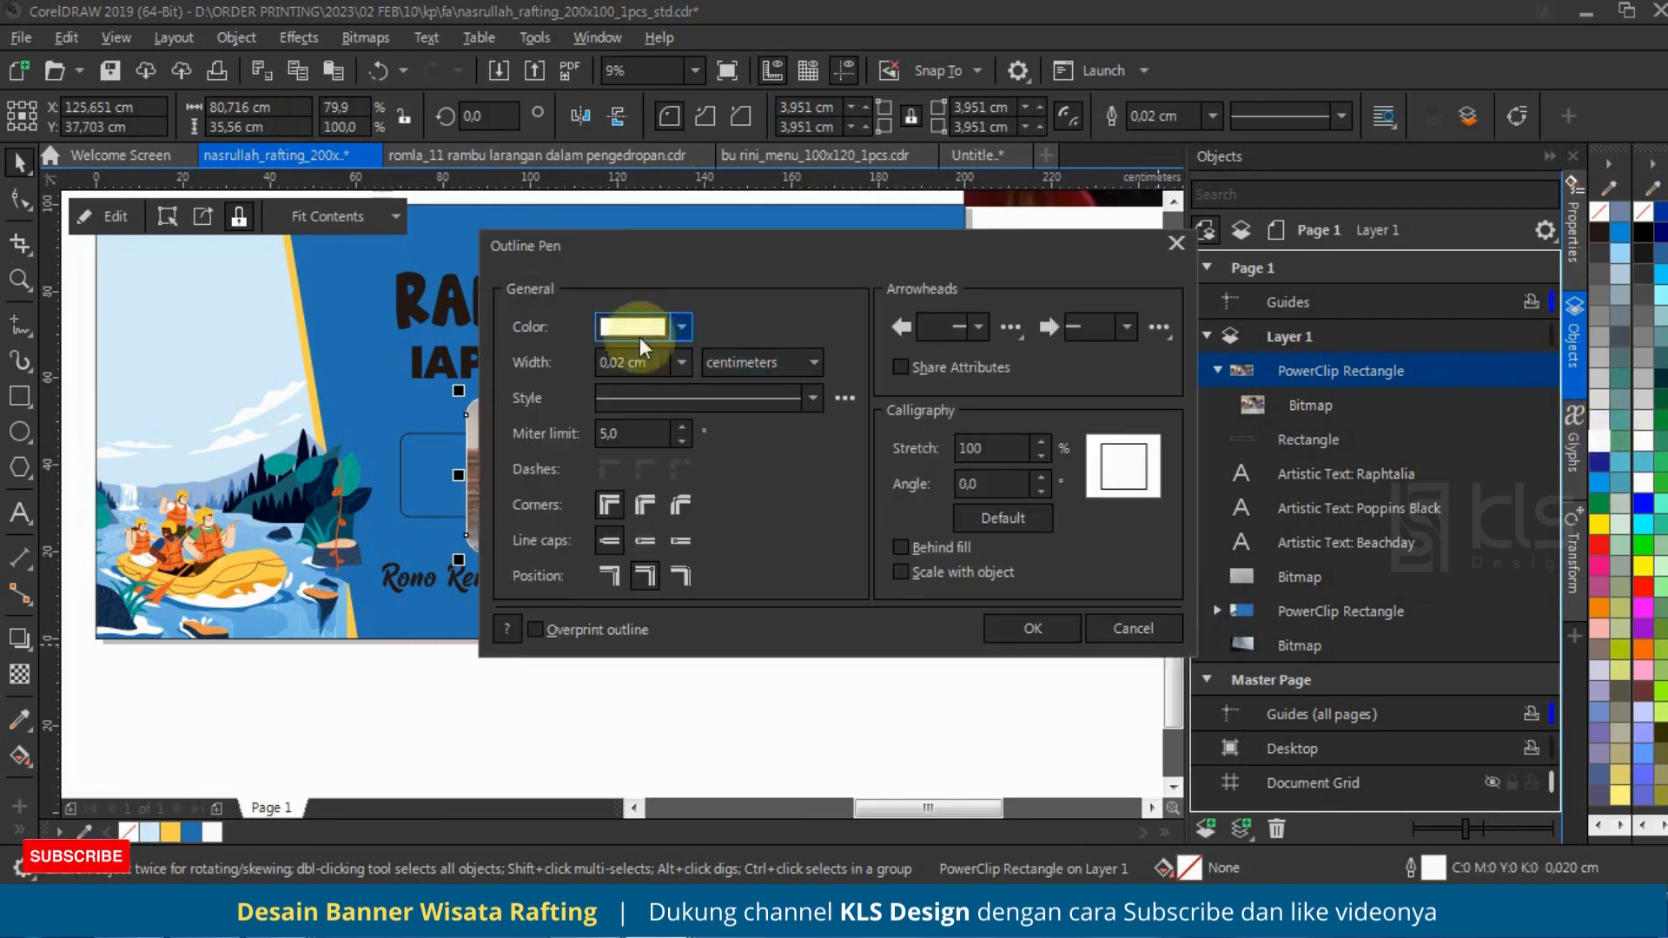
pyautogui.moveTo(595, 243); pyautogui.dragTo(1077, 303)
pyautogui.click(1159, 419)
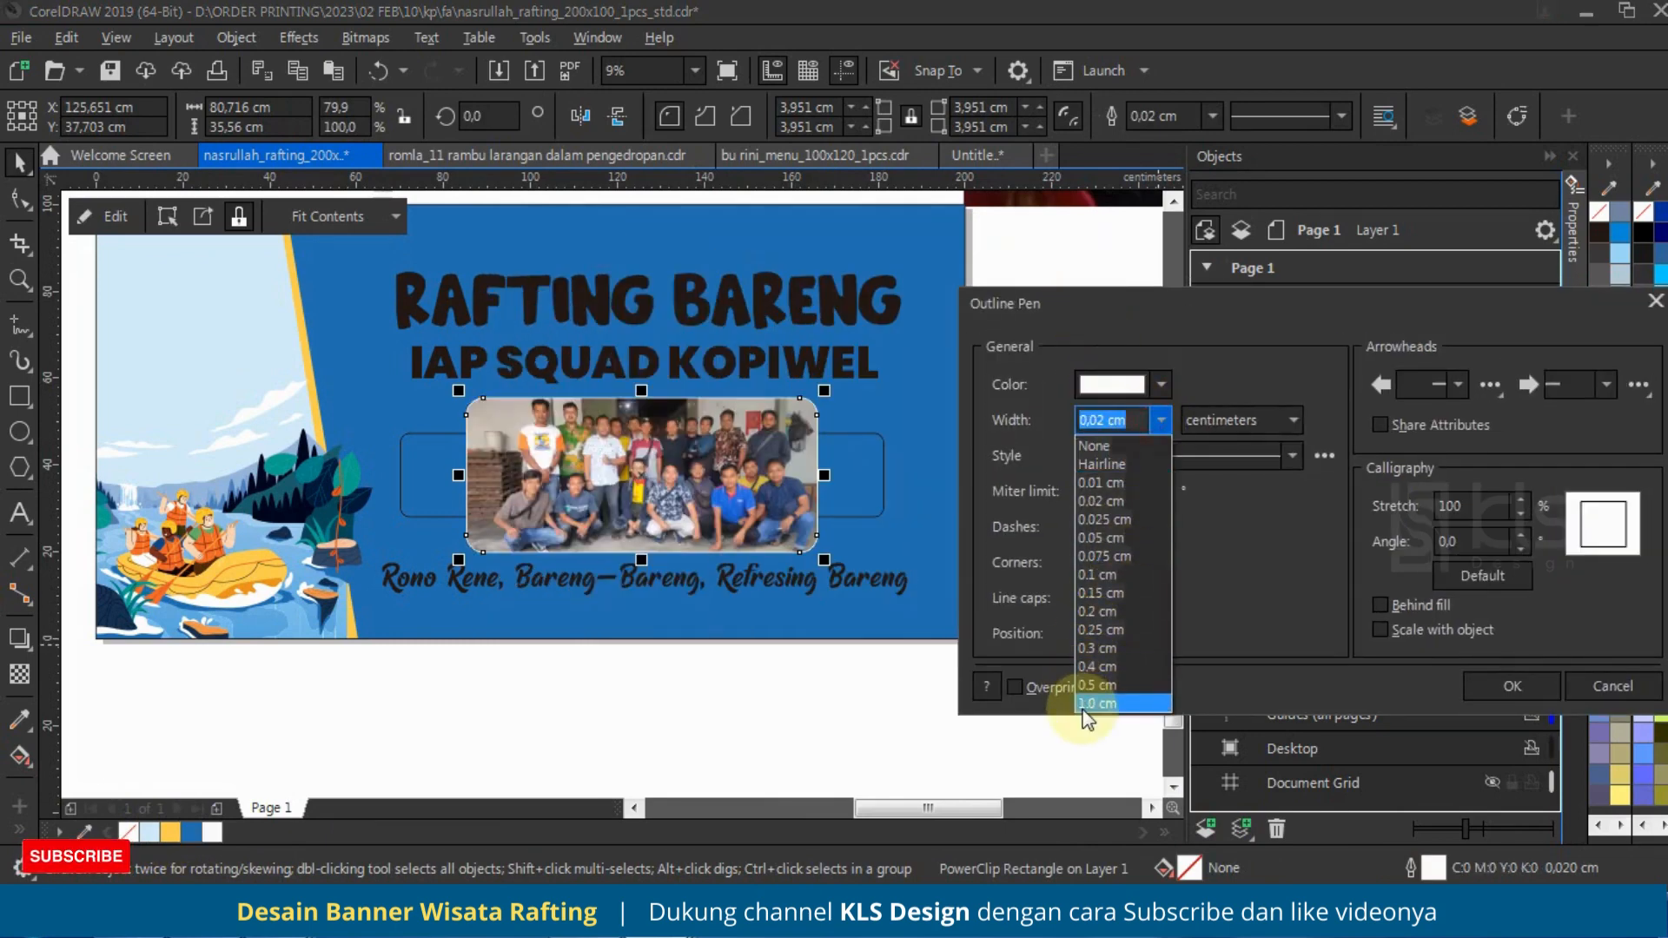
pyautogui.click(1083, 707)
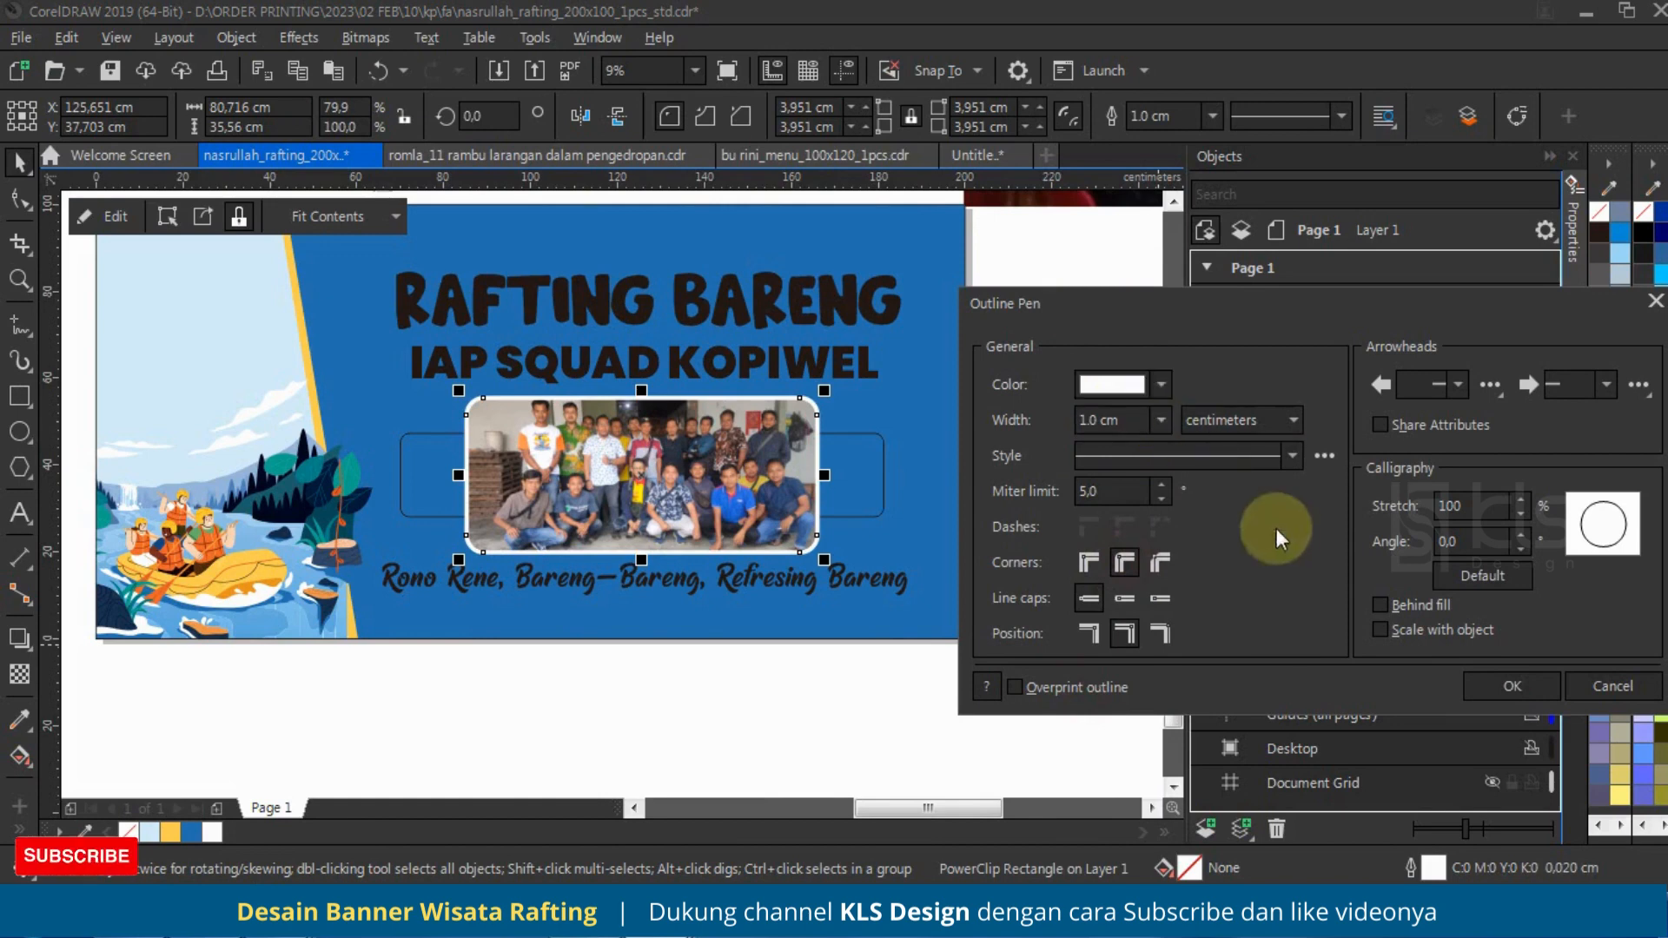
pyautogui.click(1381, 605)
pyautogui.click(1380, 630)
# Step: Set the photo frame's white outline width to 2.5 cm and apply the outline settings
pyautogui.tripleClick(1116, 419)
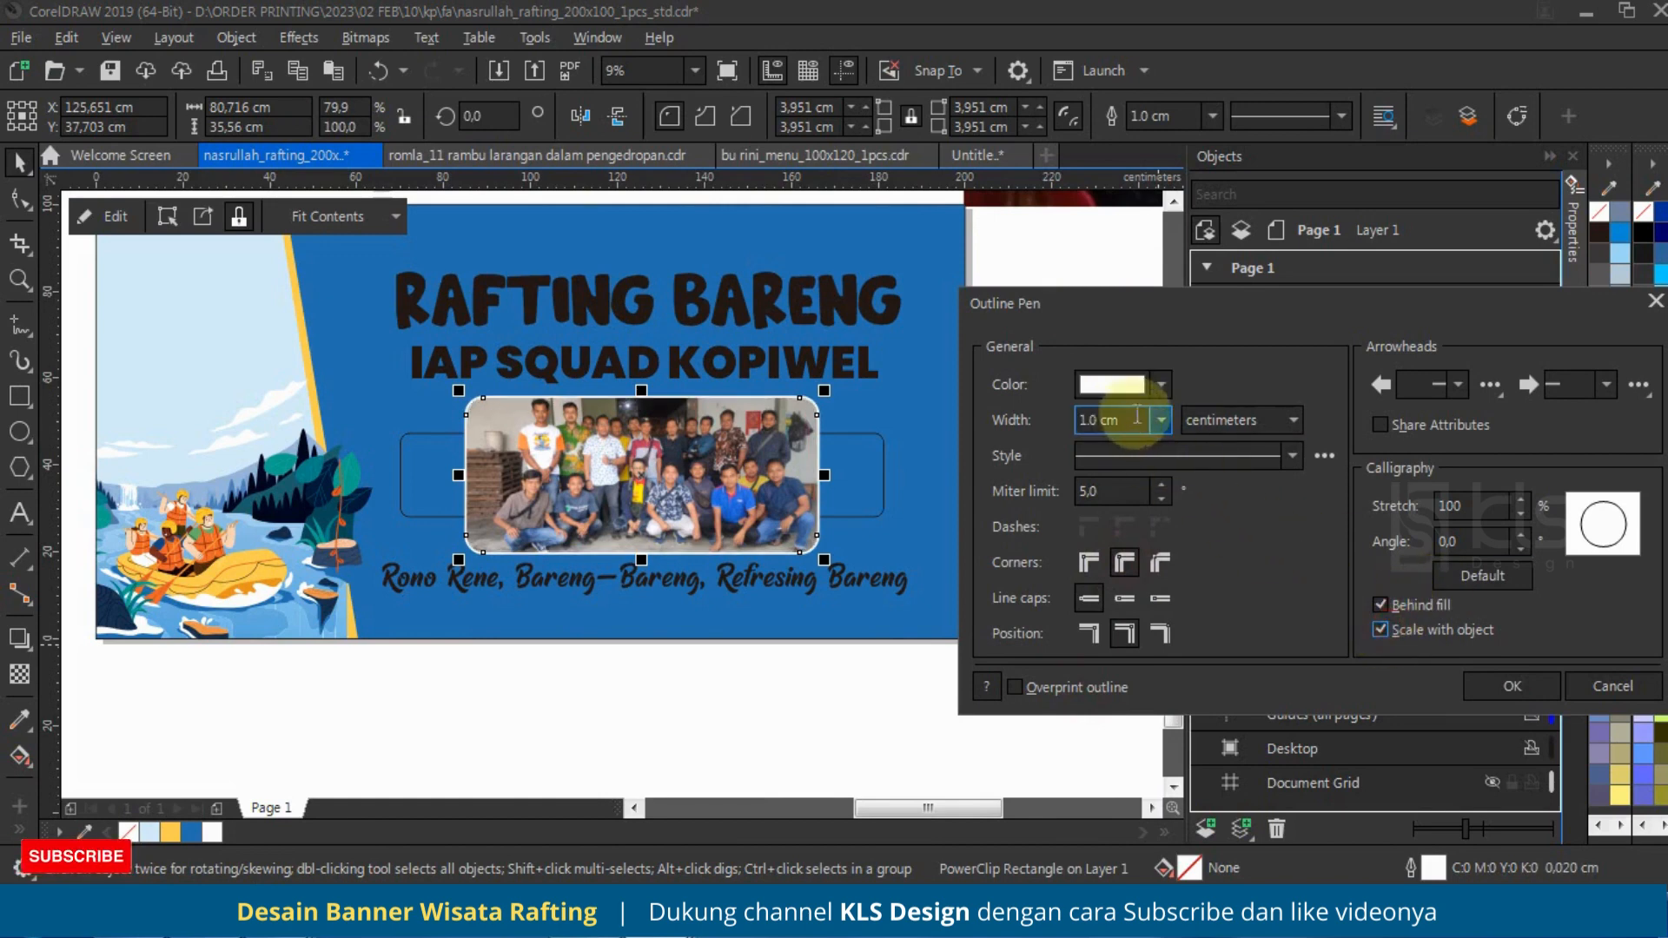
pyautogui.write('2')
pyautogui.press('Tab')
pyautogui.click(1118, 424)
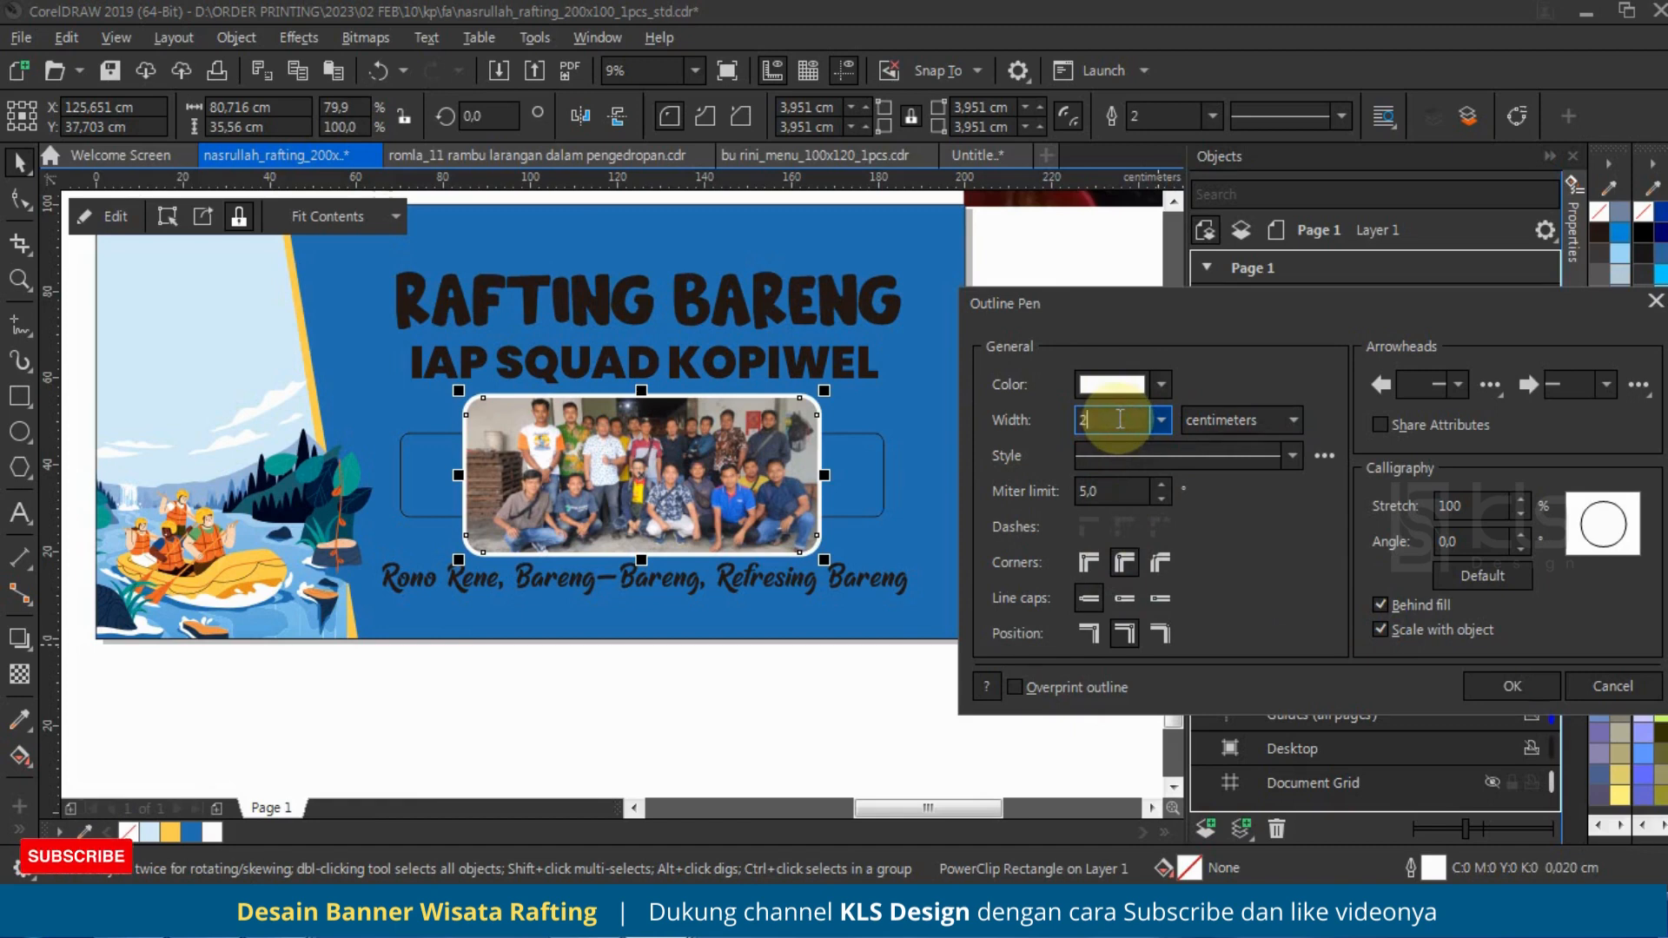
pyautogui.write(',5')
pyautogui.press('Tab')
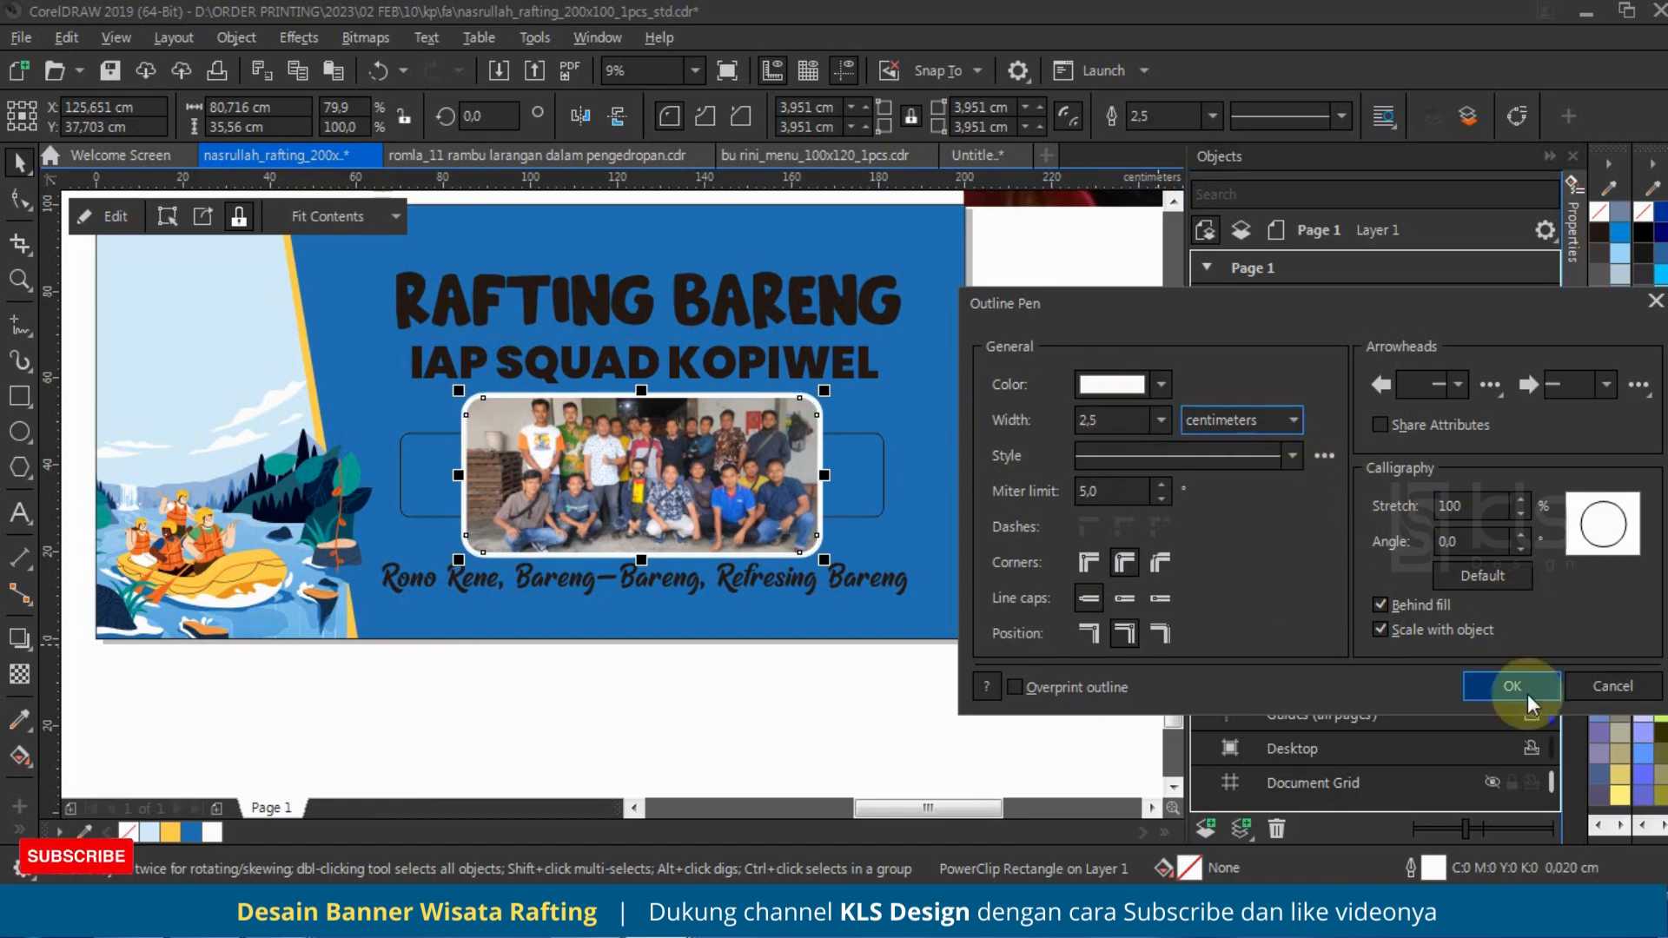
pyautogui.click(1512, 687)
# Step: Fill the wide rounded rectangle behind the photo with the yellow of the banner's slanted stripe
pyautogui.keyDown('shift'); pyautogui.click(879, 474); pyautogui.keyUp('shift')
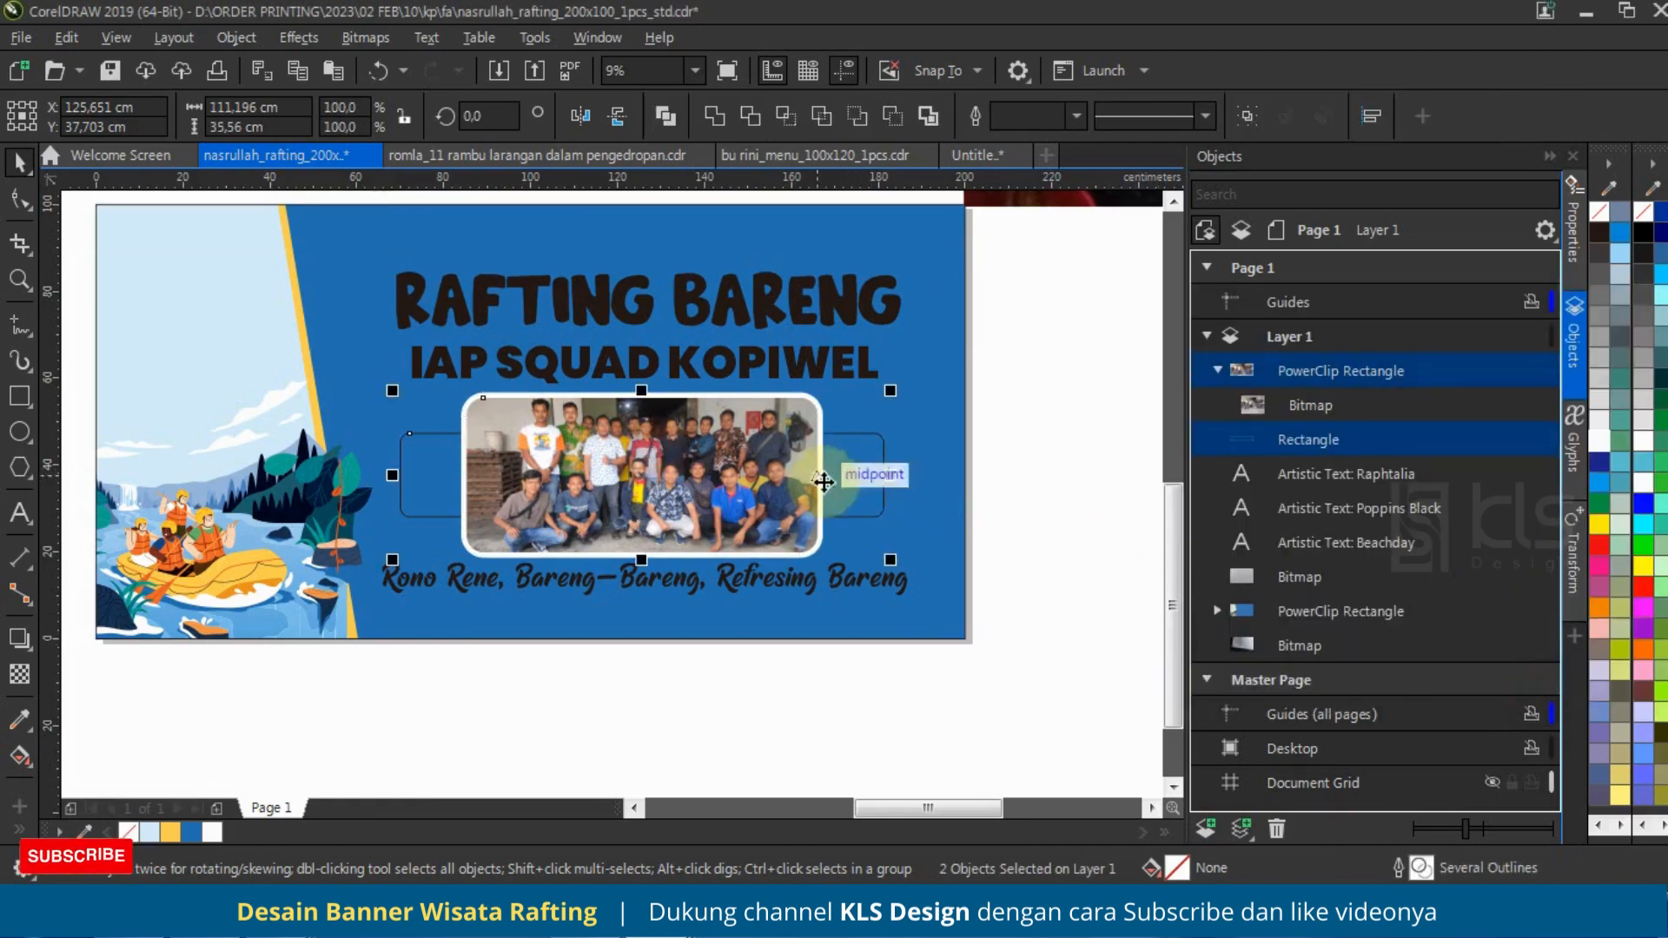
pyautogui.click(862, 454)
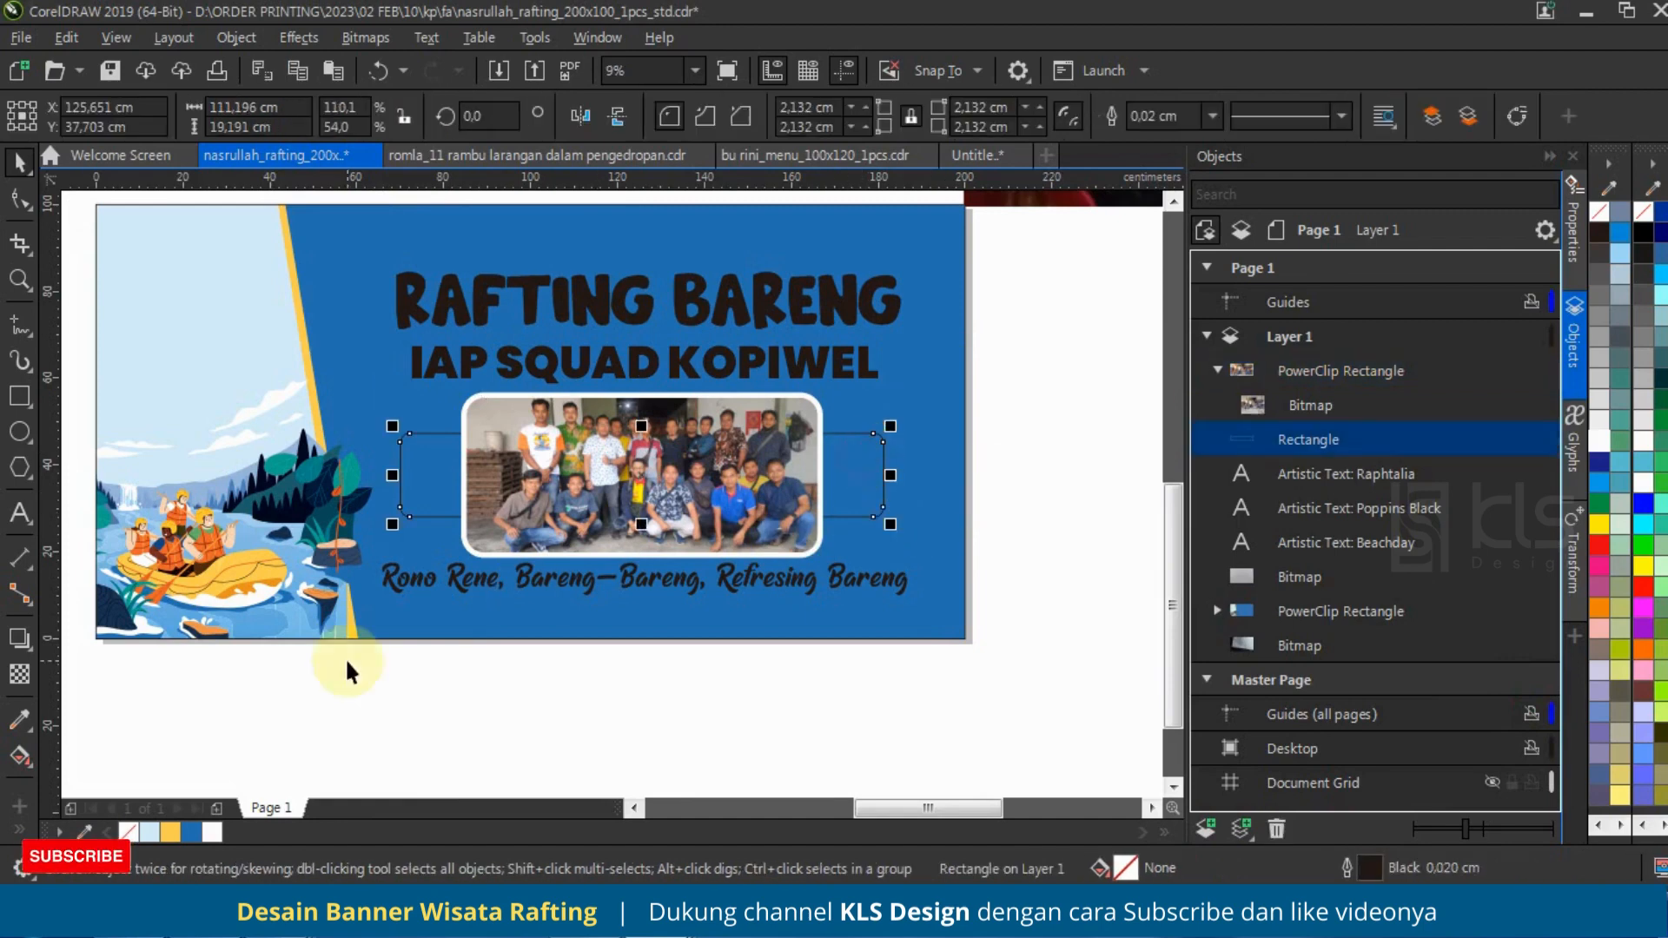
pyautogui.click(171, 831)
pyautogui.click(1035, 494)
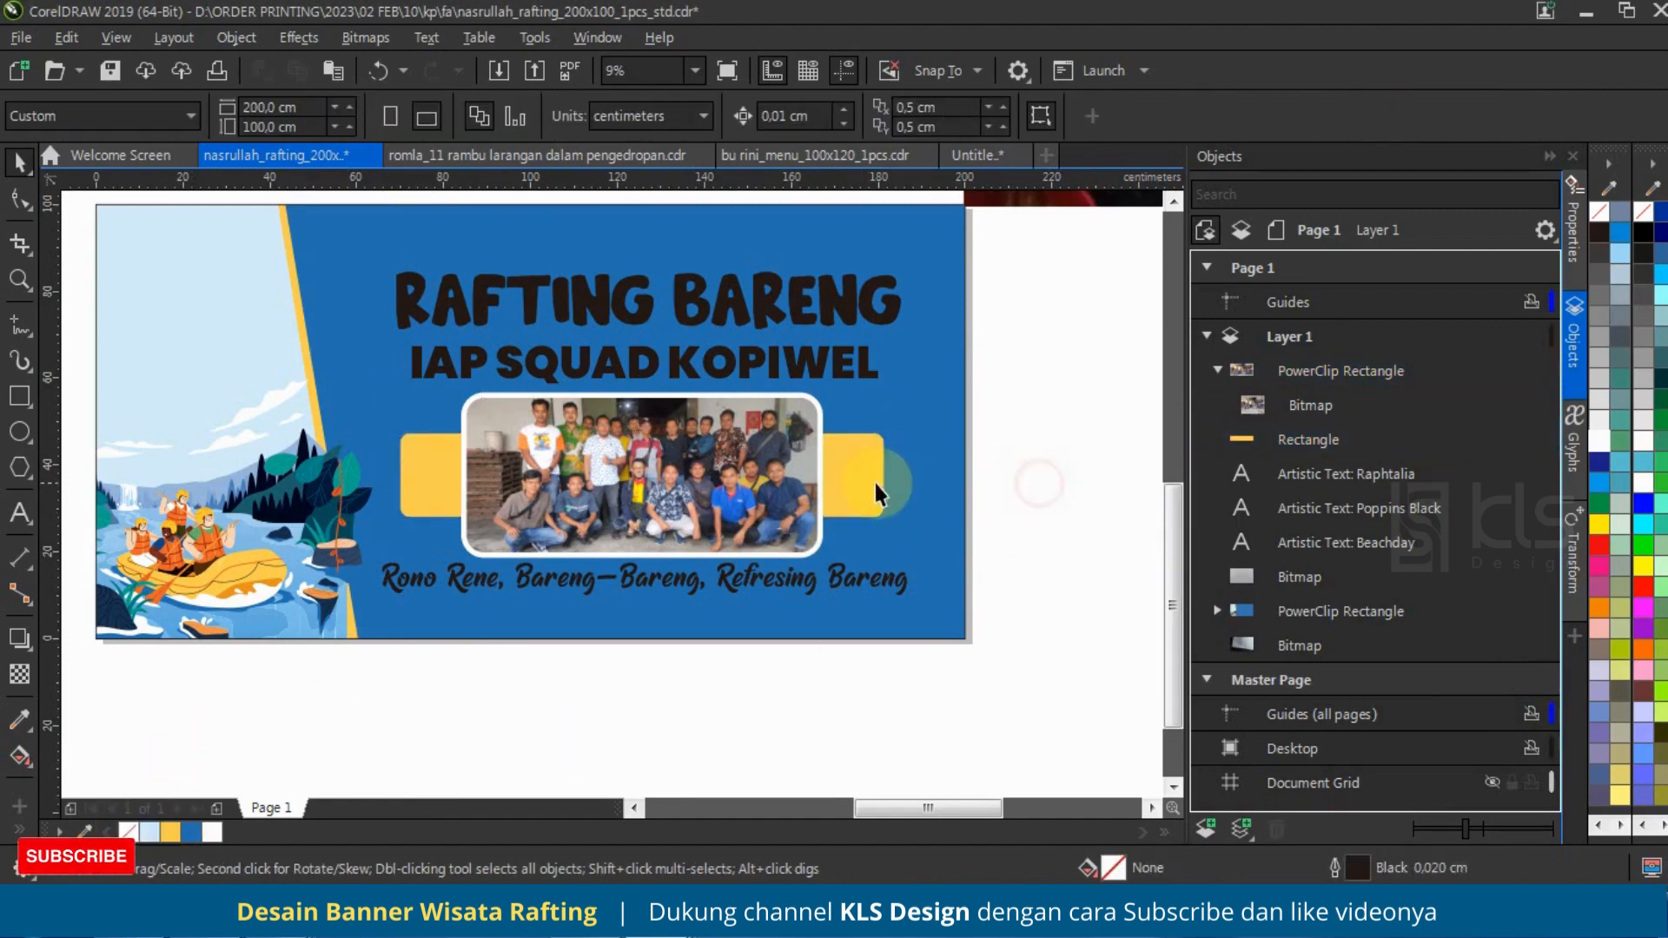
pyautogui.scroll(-2, 874, 483)
pyautogui.scroll(2, 852, 472)
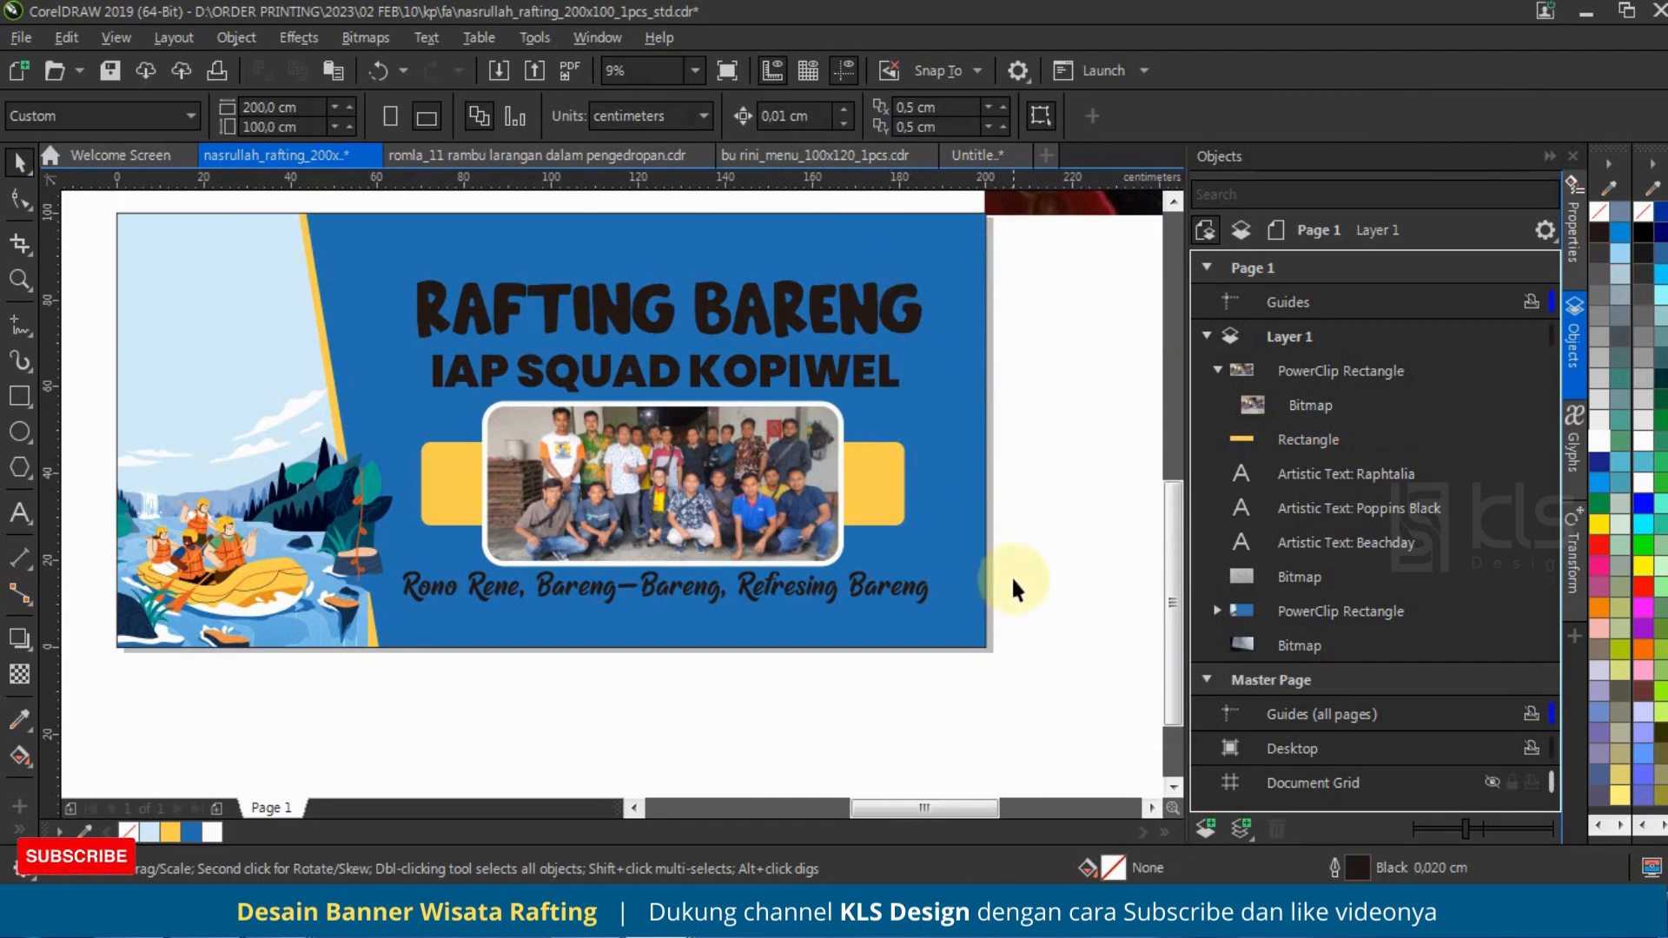
pyautogui.moveTo(466, 337); pyautogui.dragTo(391, 198)
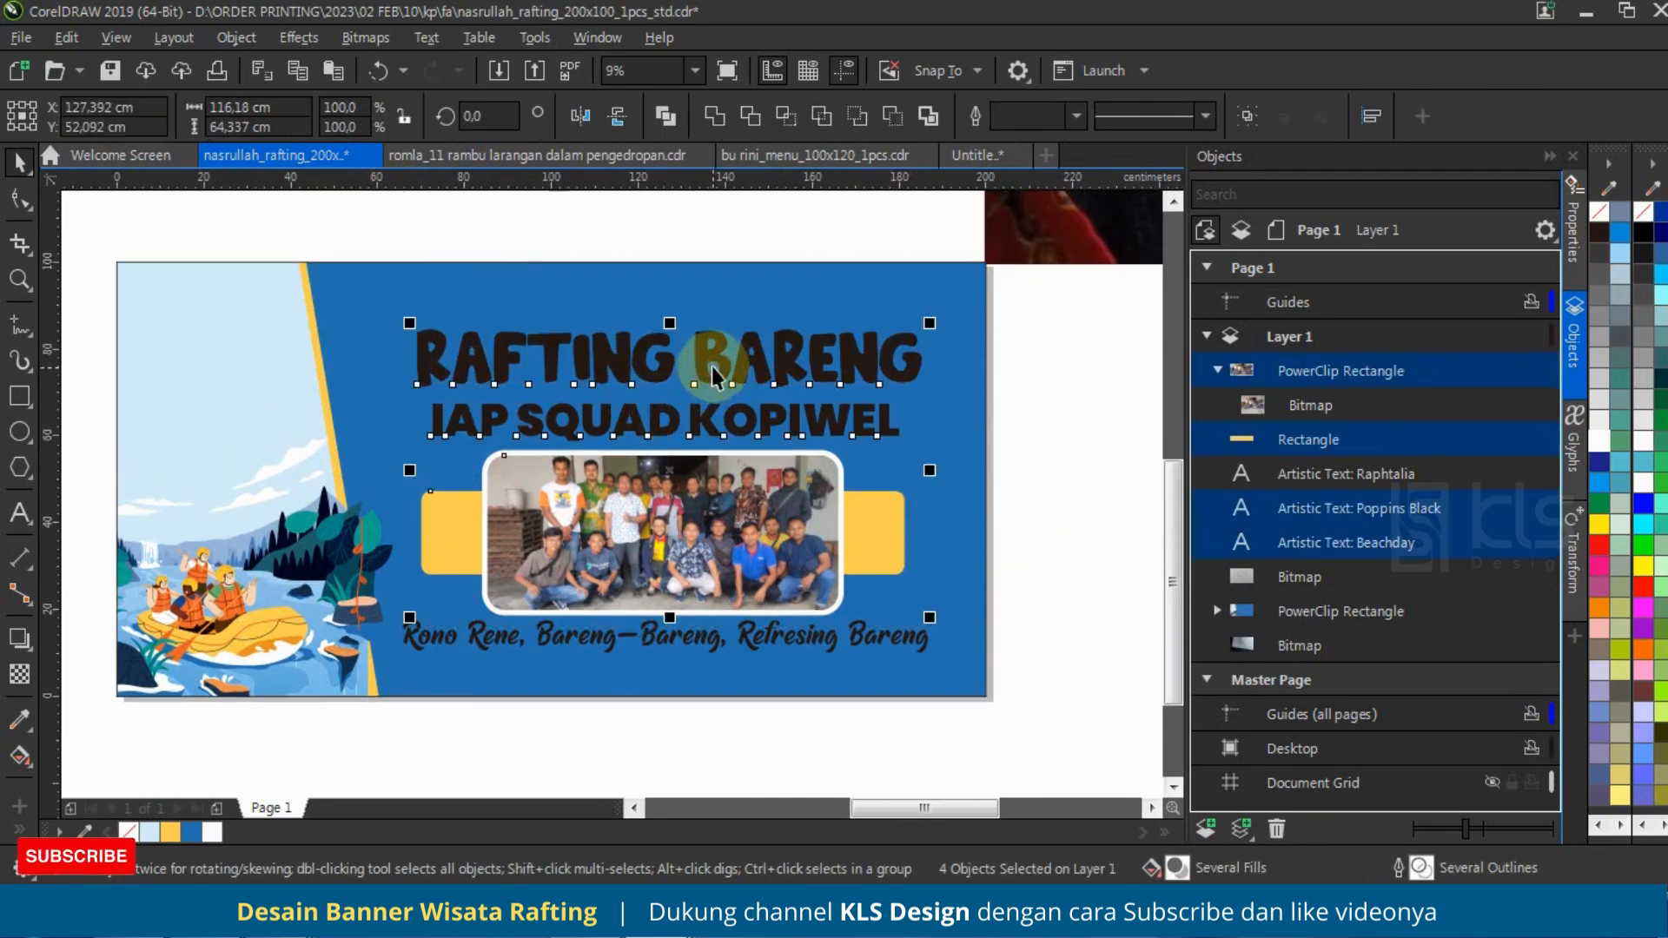
pyautogui.moveTo(716, 366); pyautogui.dragTo(715, 350)
pyautogui.hotkey('ctrl', 'z')
# Step: Move both title lines, the framed photo and the yellow rectangle together about 3 cm up, away from the tagline
pyautogui.moveTo(1044, 307); pyautogui.dragTo(431, 542)
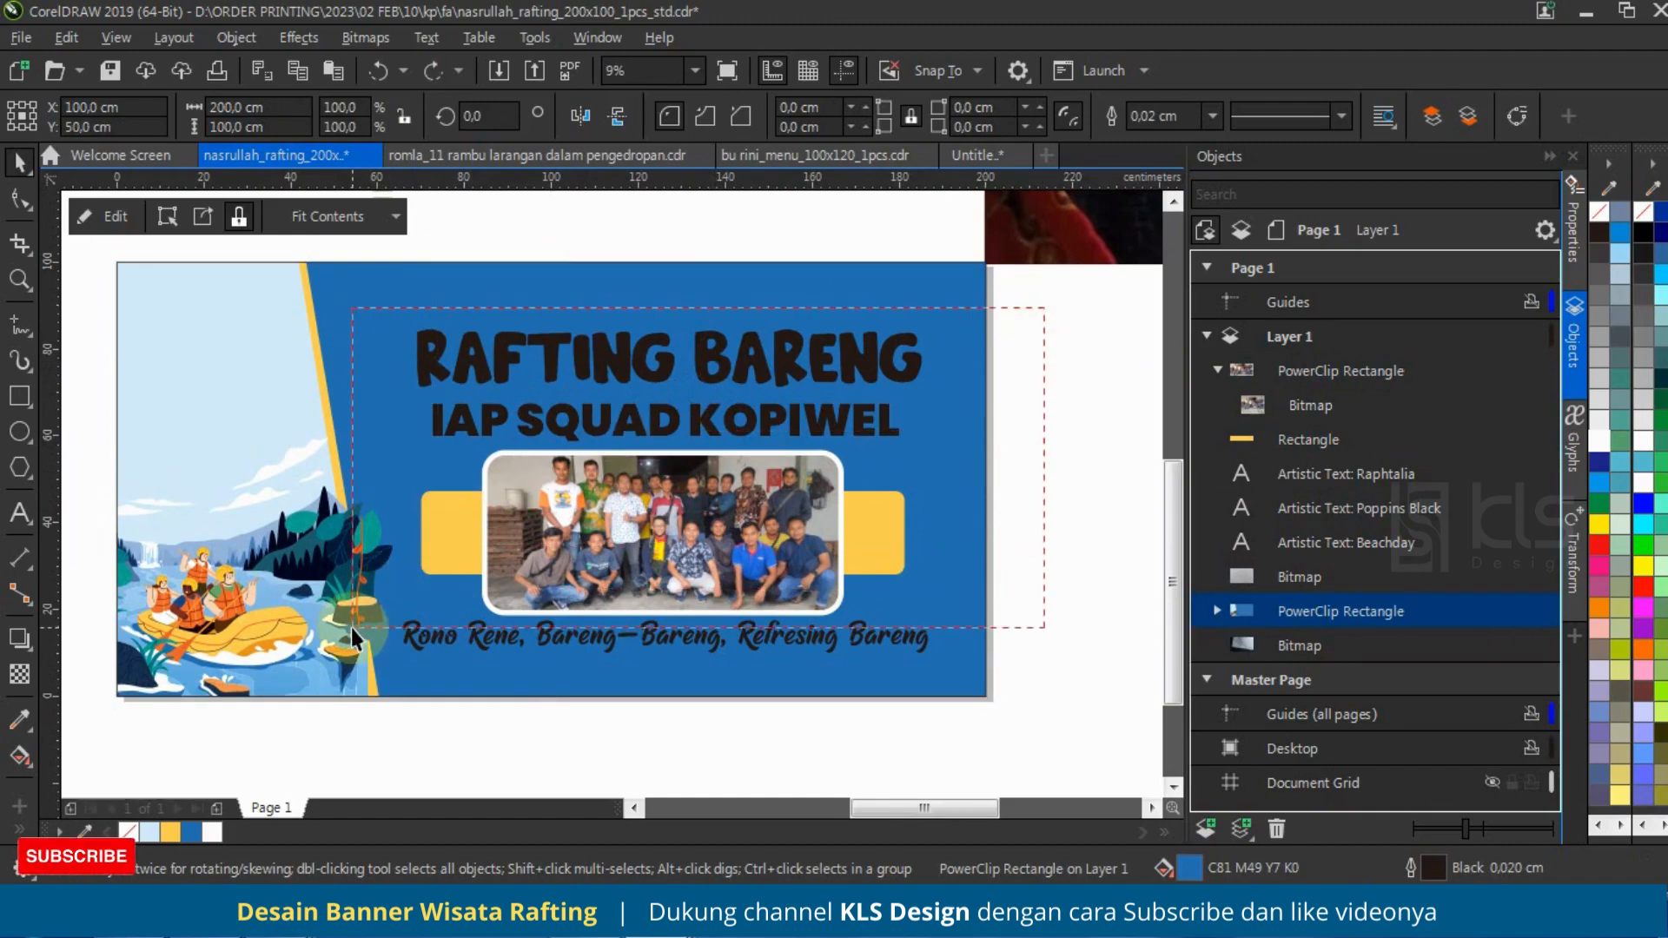
pyautogui.moveTo(351, 627); pyautogui.dragTo(351, 627)
pyautogui.scroll(2, 719, 361)
pyautogui.moveTo(705, 337); pyautogui.dragTo(712, 314)
pyautogui.scroll(-2, 723, 424)
pyautogui.click(960, 455)
pyautogui.scroll(1, 733, 397)
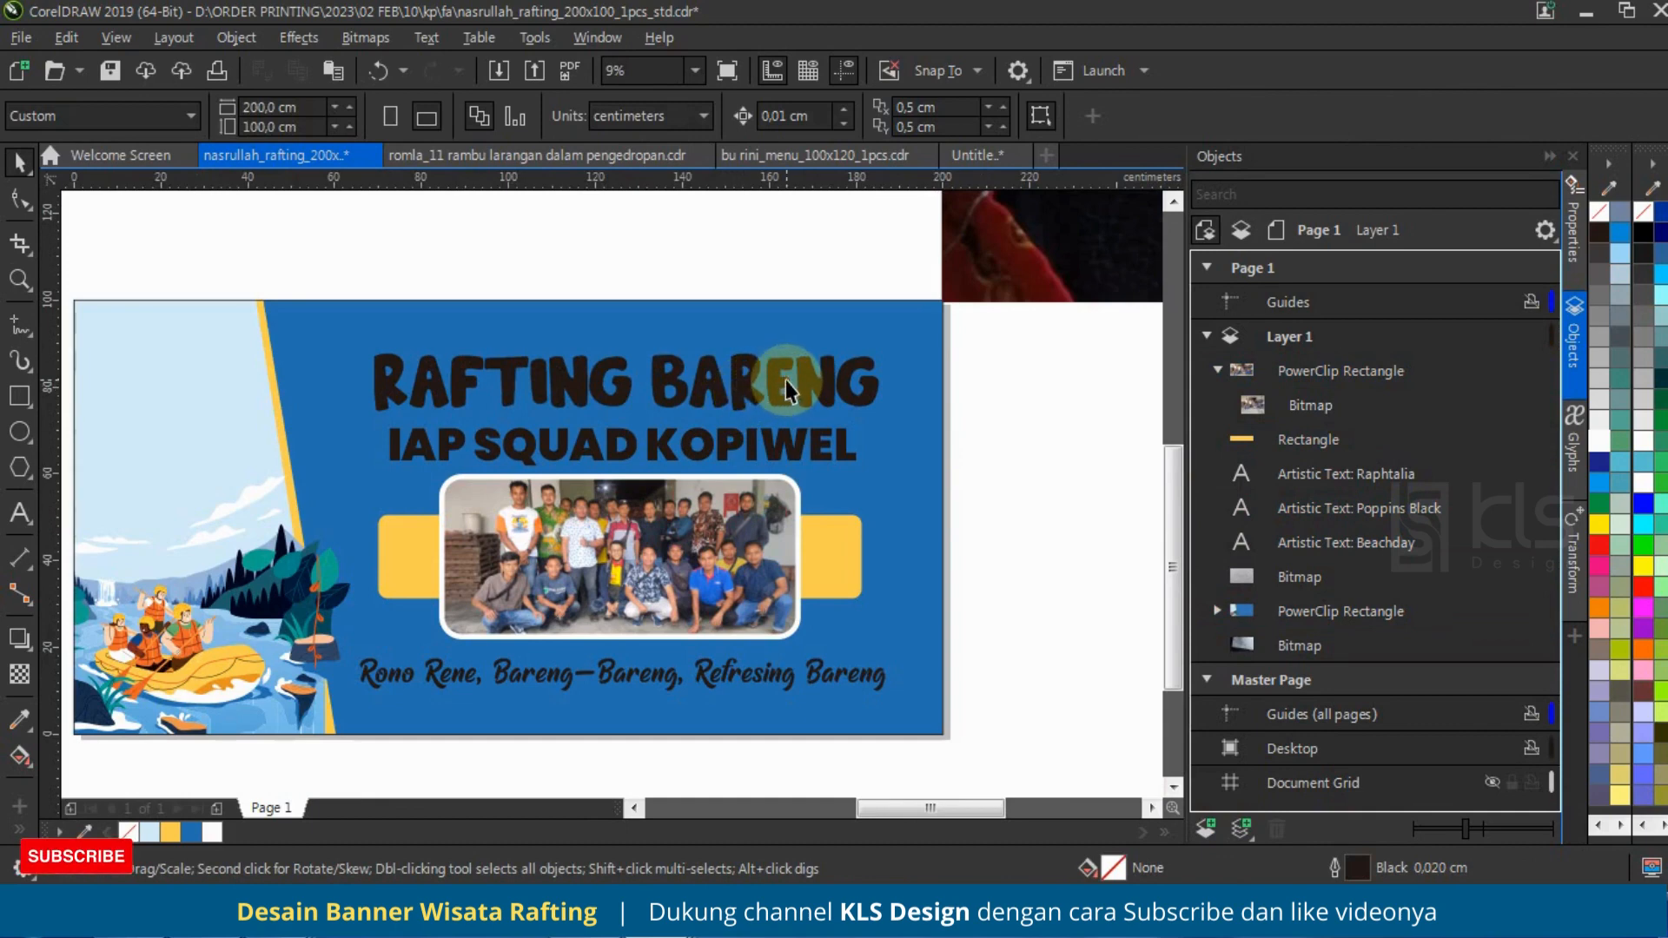
# Step: Fill the RAFTING BARENG and IAP SQUAD KOPIWEL text with the banner's yellow
pyautogui.click(758, 384)
pyautogui.keyDown('shift'); pyautogui.click(763, 445); pyautogui.keyUp('shift')
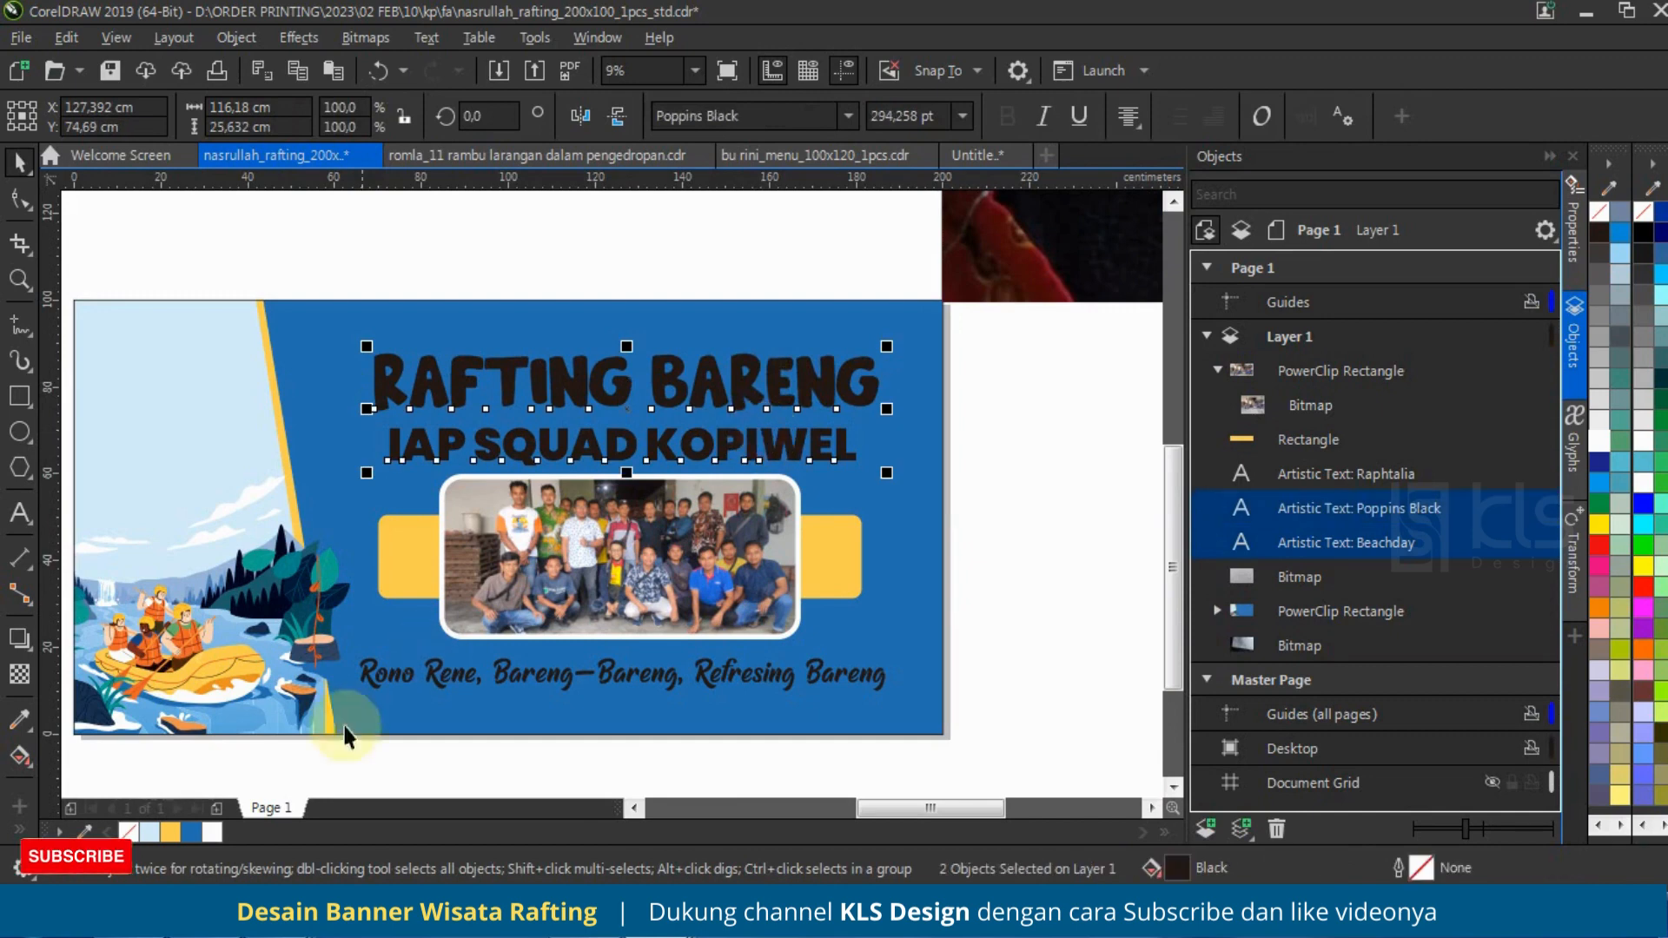
pyautogui.click(171, 832)
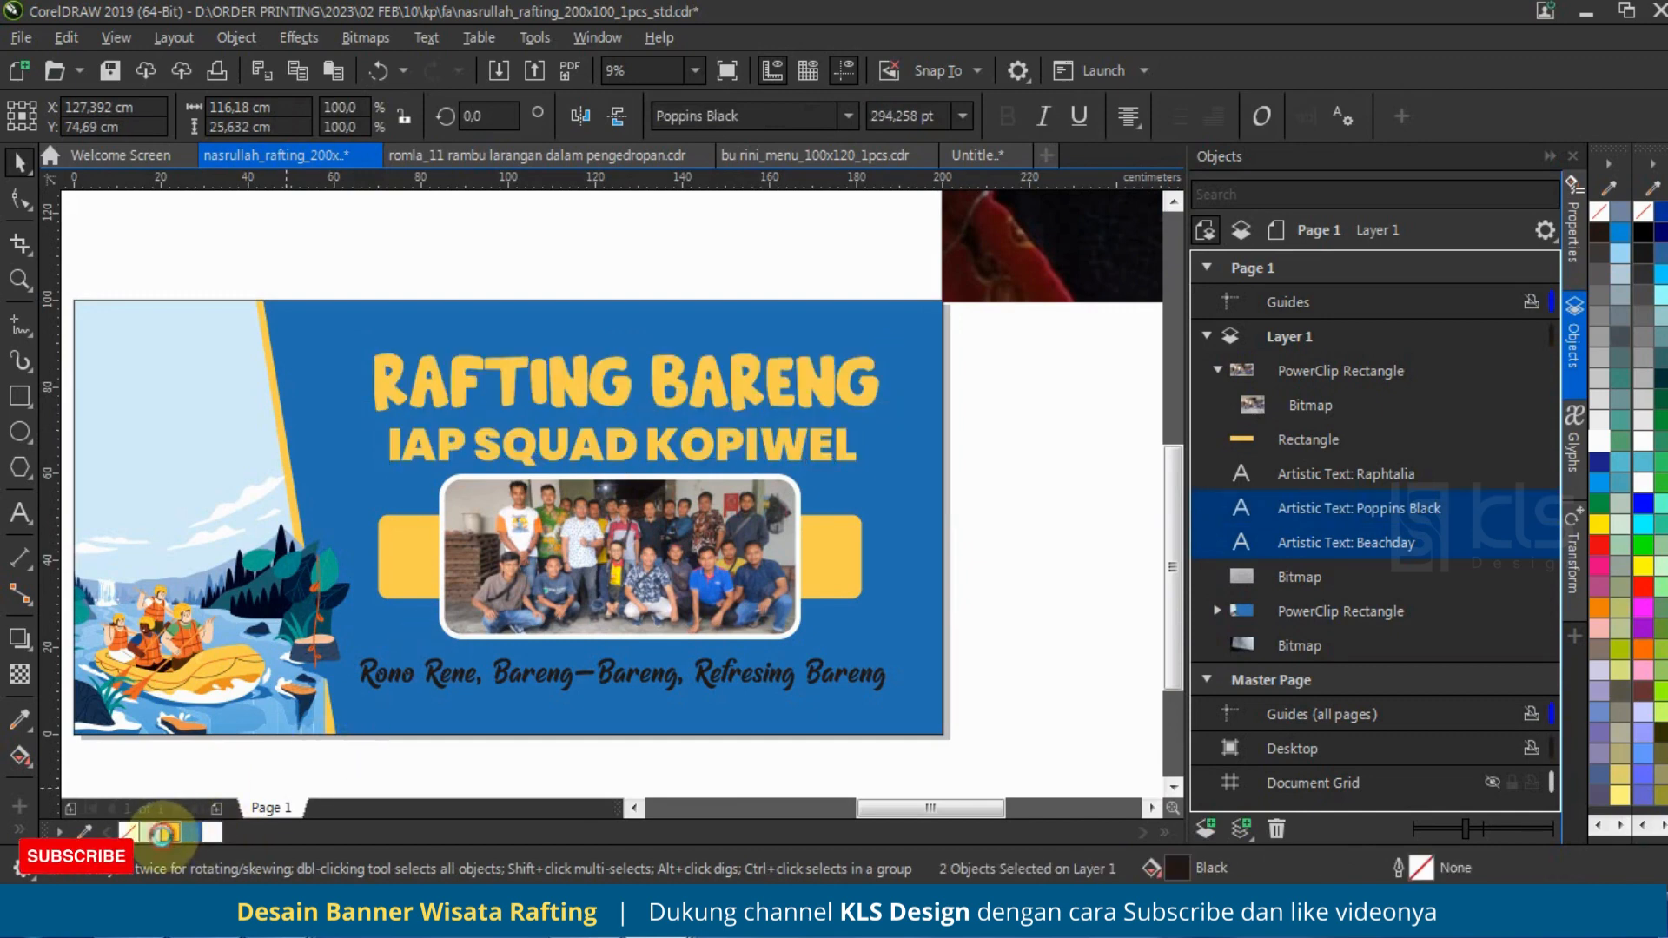
pyautogui.click(982, 410)
# Step: Sample the dark navy from the illustration into the document palette and apply it as outline colour to both title lines
pyautogui.click(860, 383)
pyautogui.click(848, 389)
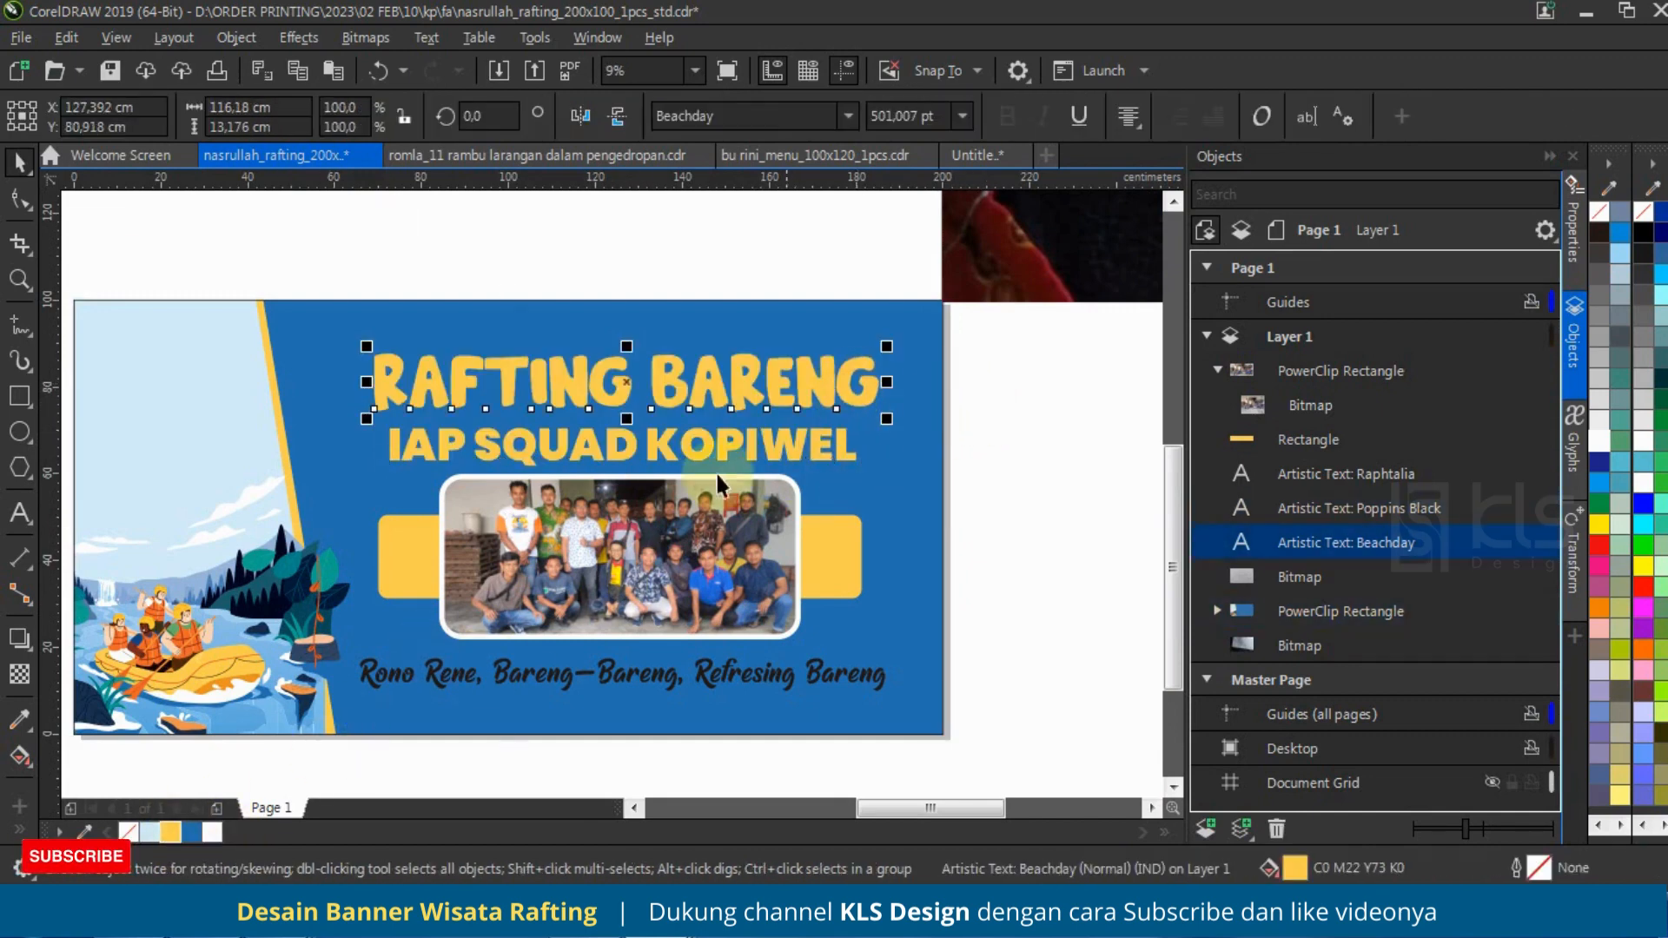
pyautogui.click(79, 831)
pyautogui.click(264, 608)
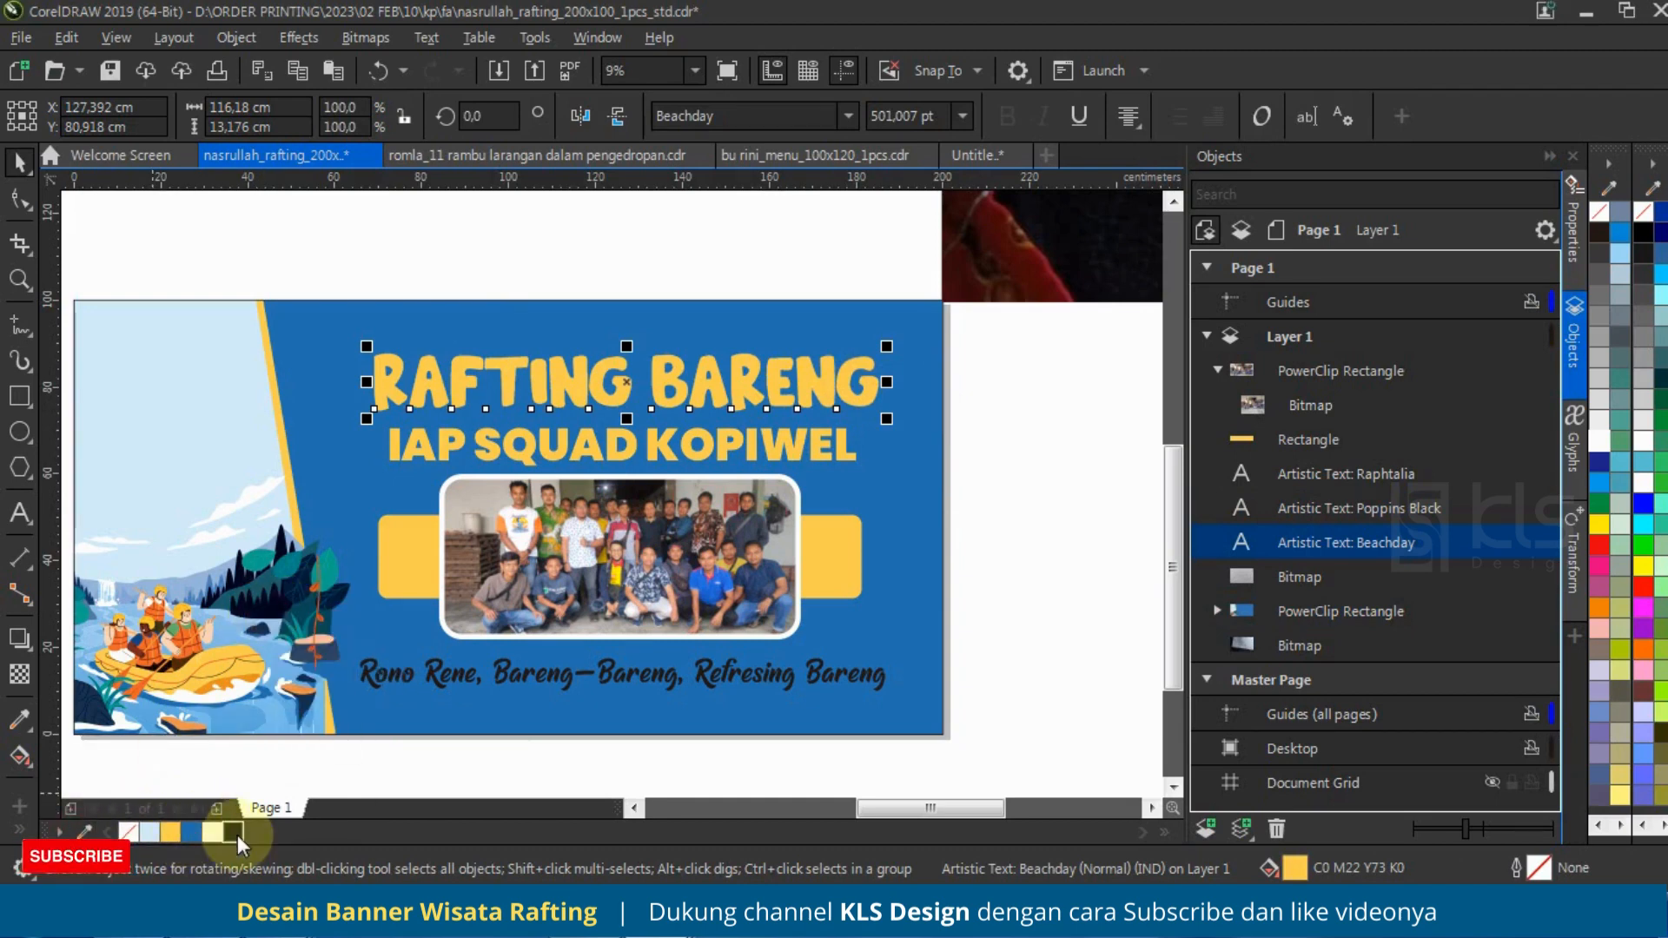
pyautogui.rightClick(234, 832)
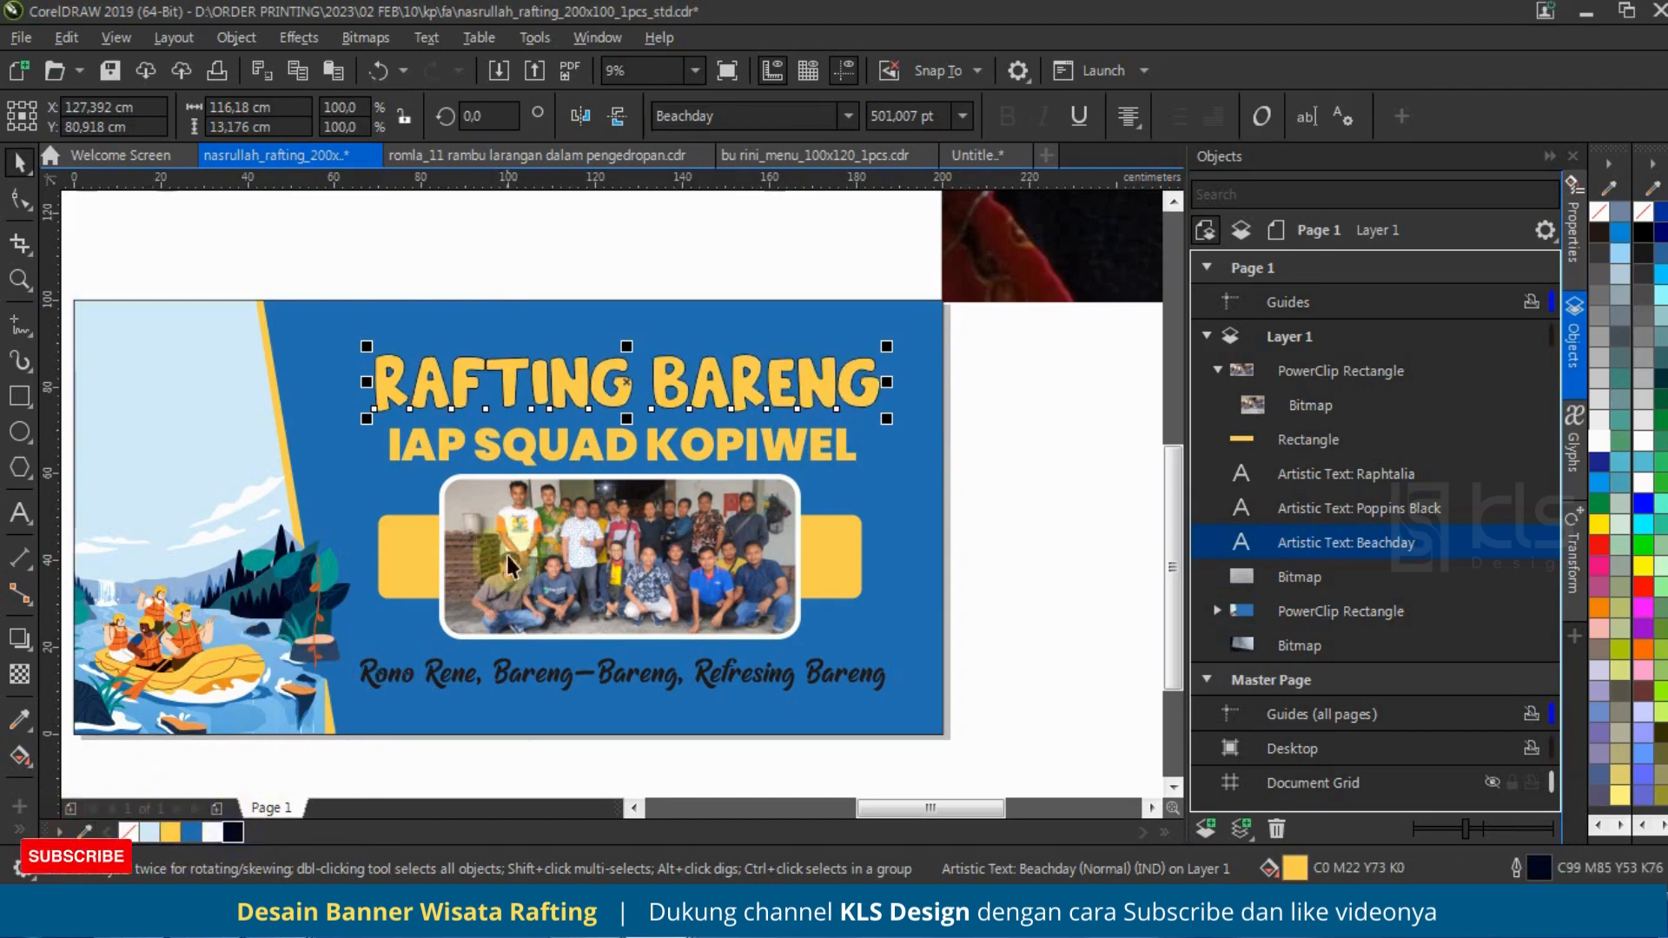
pyautogui.keyDown('shift'); pyautogui.click(795, 448); pyautogui.keyUp('shift')
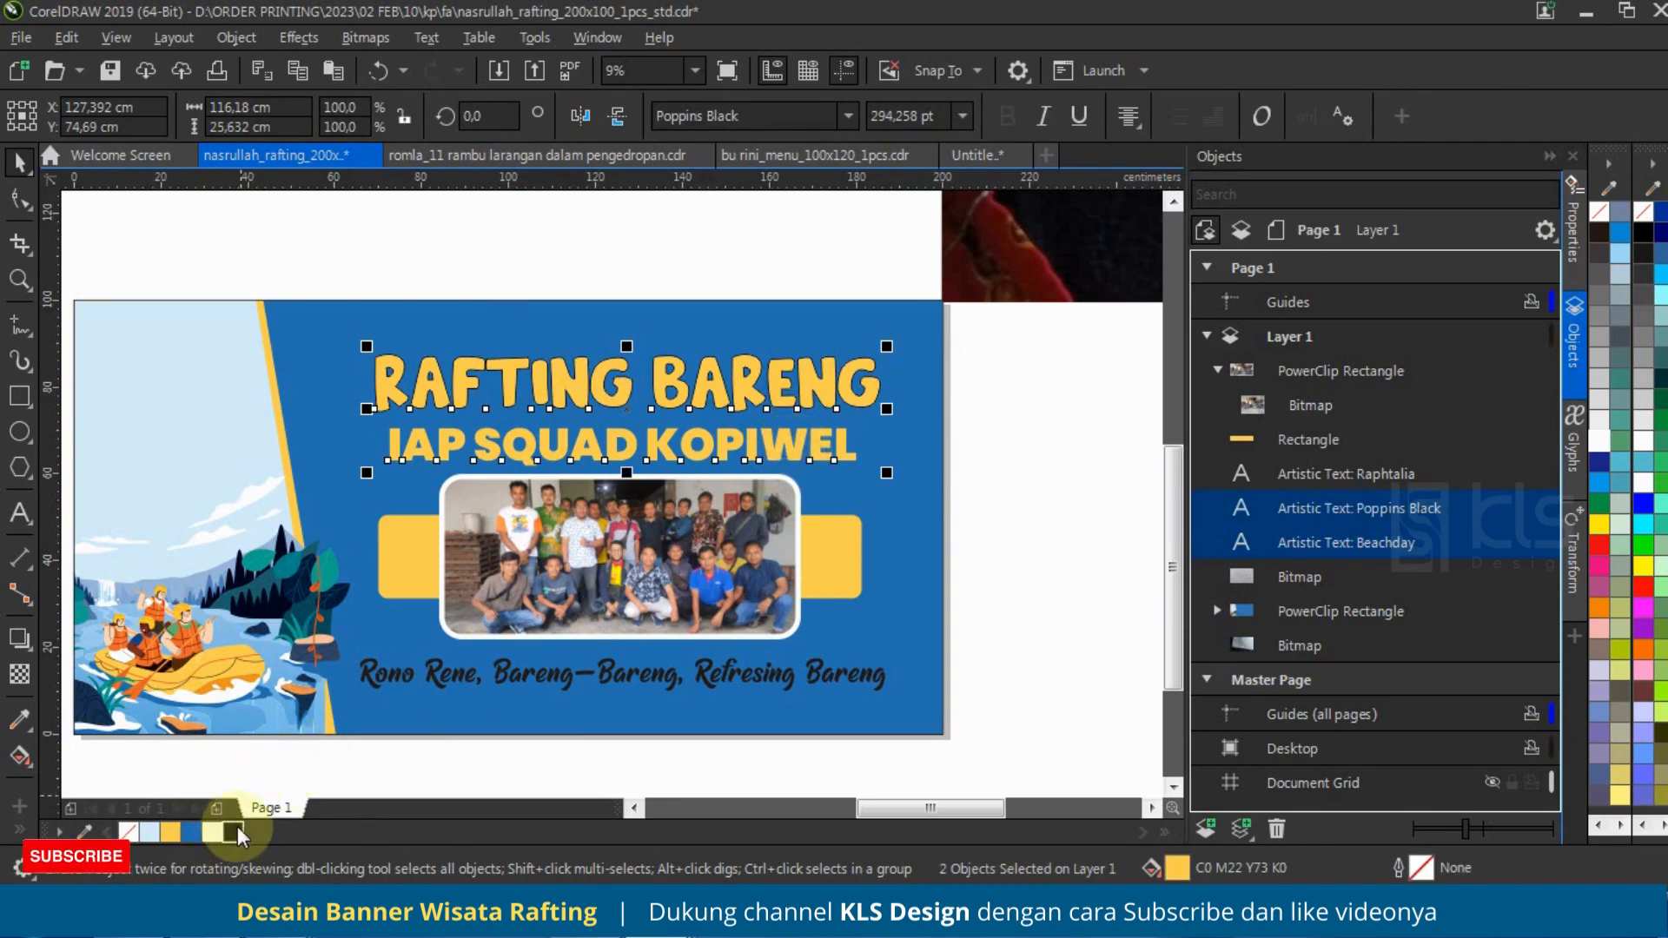
pyautogui.rightClick(235, 832)
# Step: Set both titles' outline to 1.0 cm with rounded corners, placed behind the fill and scaling with the object
pyautogui.press('F12')
pyautogui.click(682, 361)
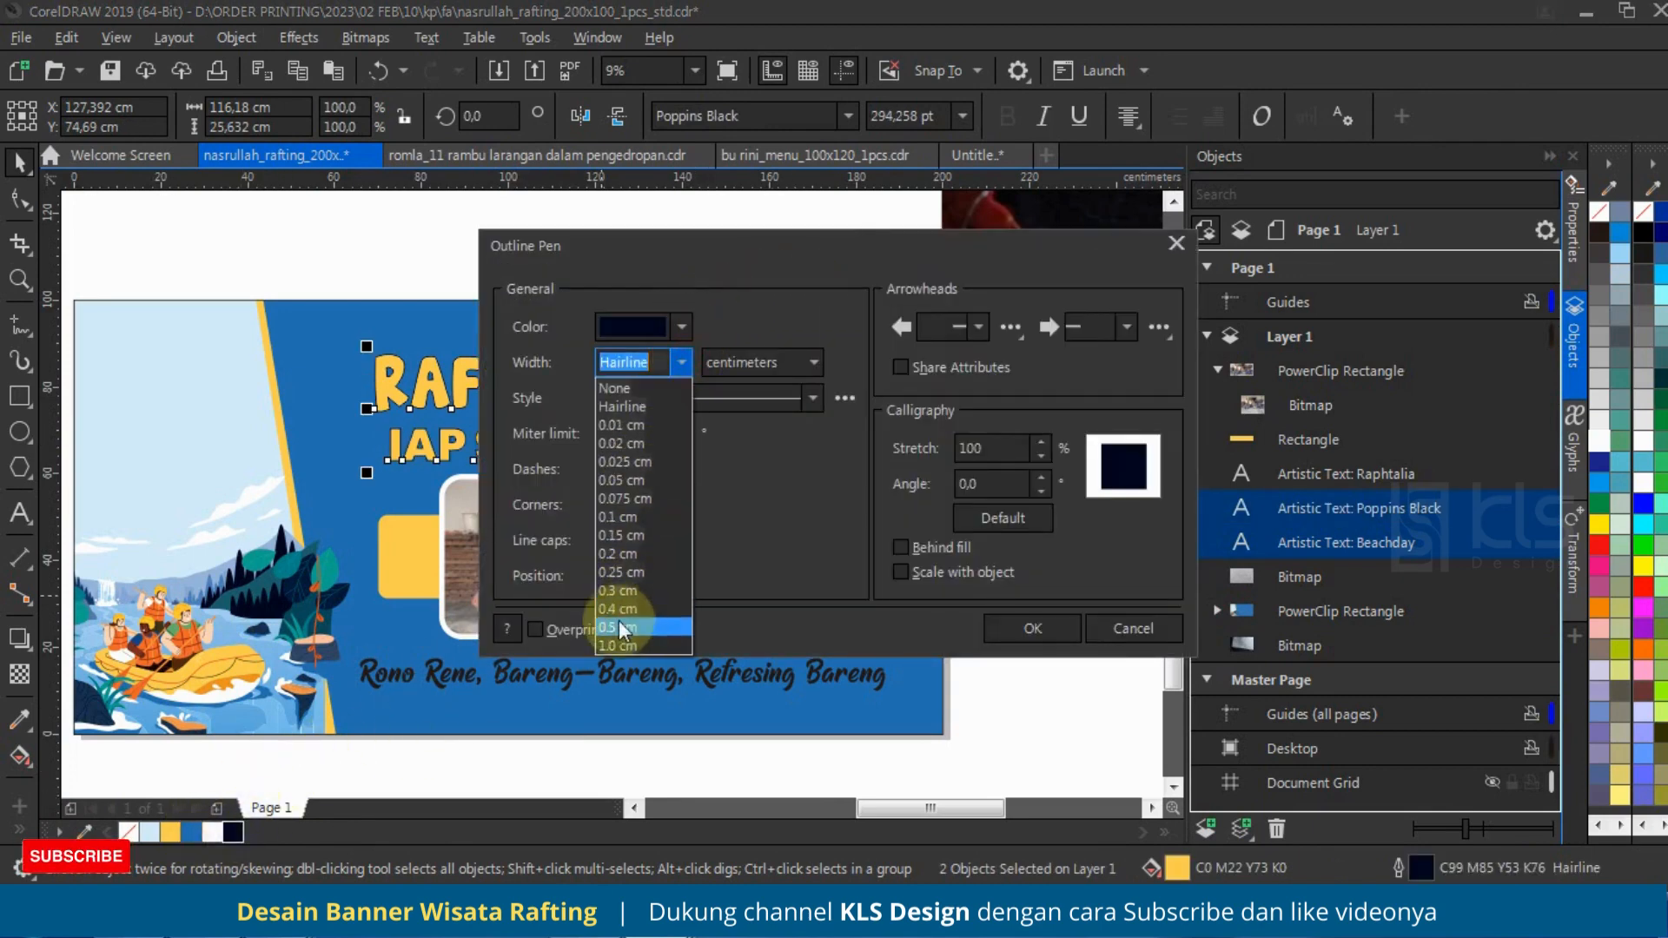
pyautogui.click(619, 646)
pyautogui.click(901, 547)
pyautogui.click(900, 572)
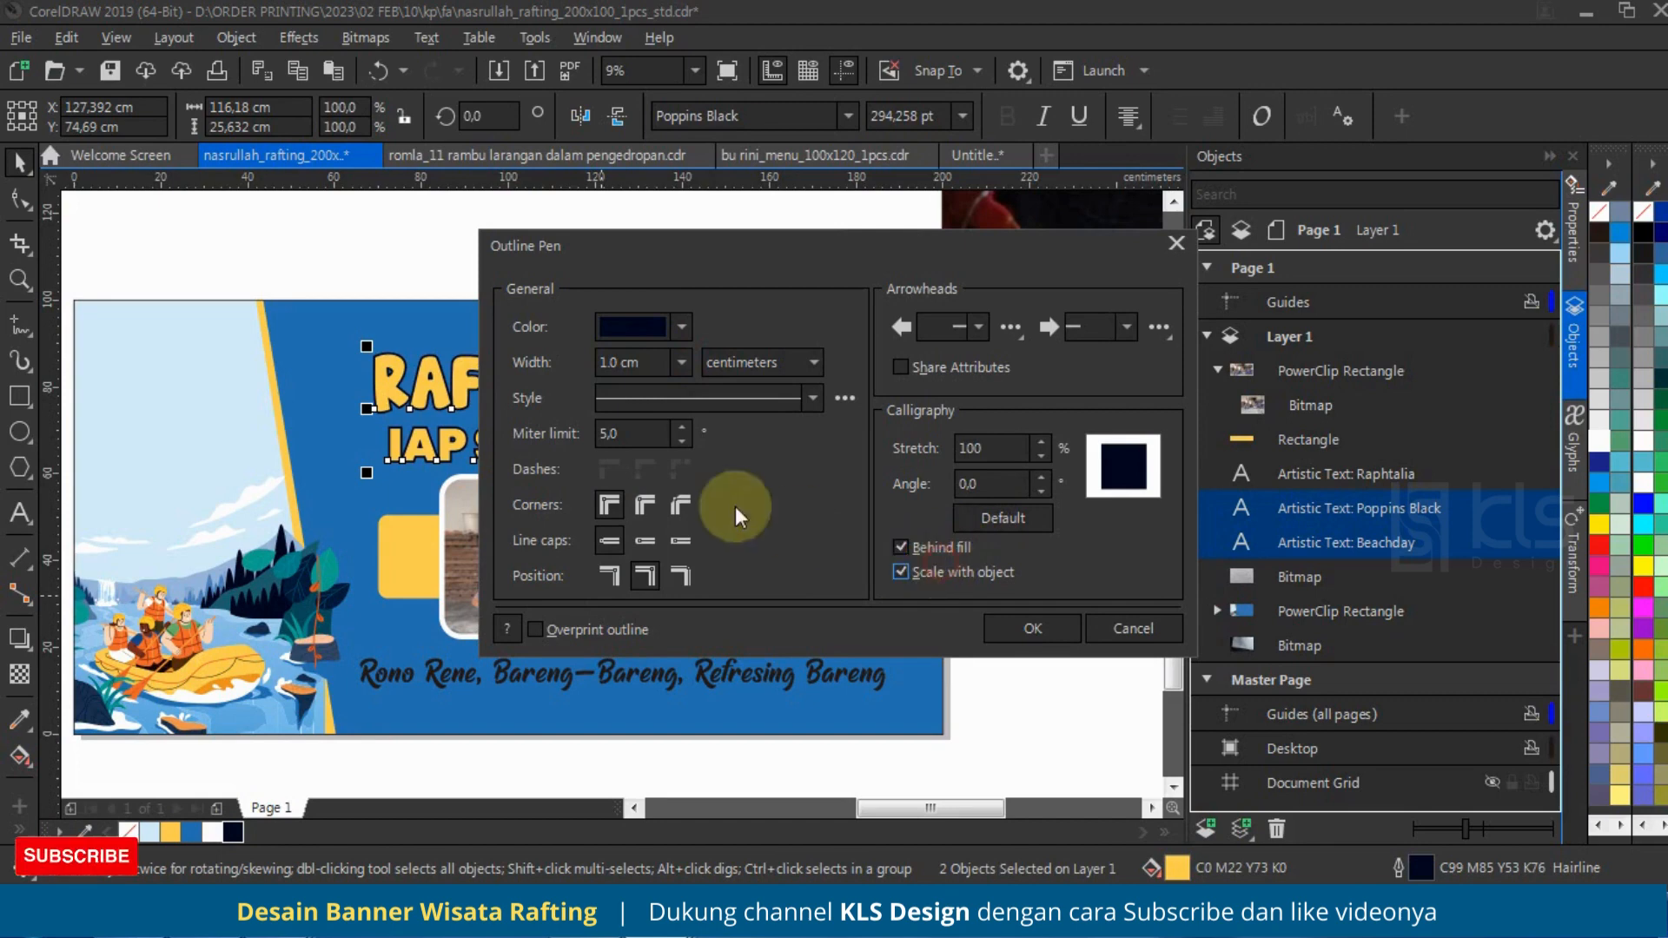
pyautogui.click(645, 504)
# Step: Set the outline width of both title lines to 1.5 cm and apply the outline settings
pyautogui.click(653, 352)
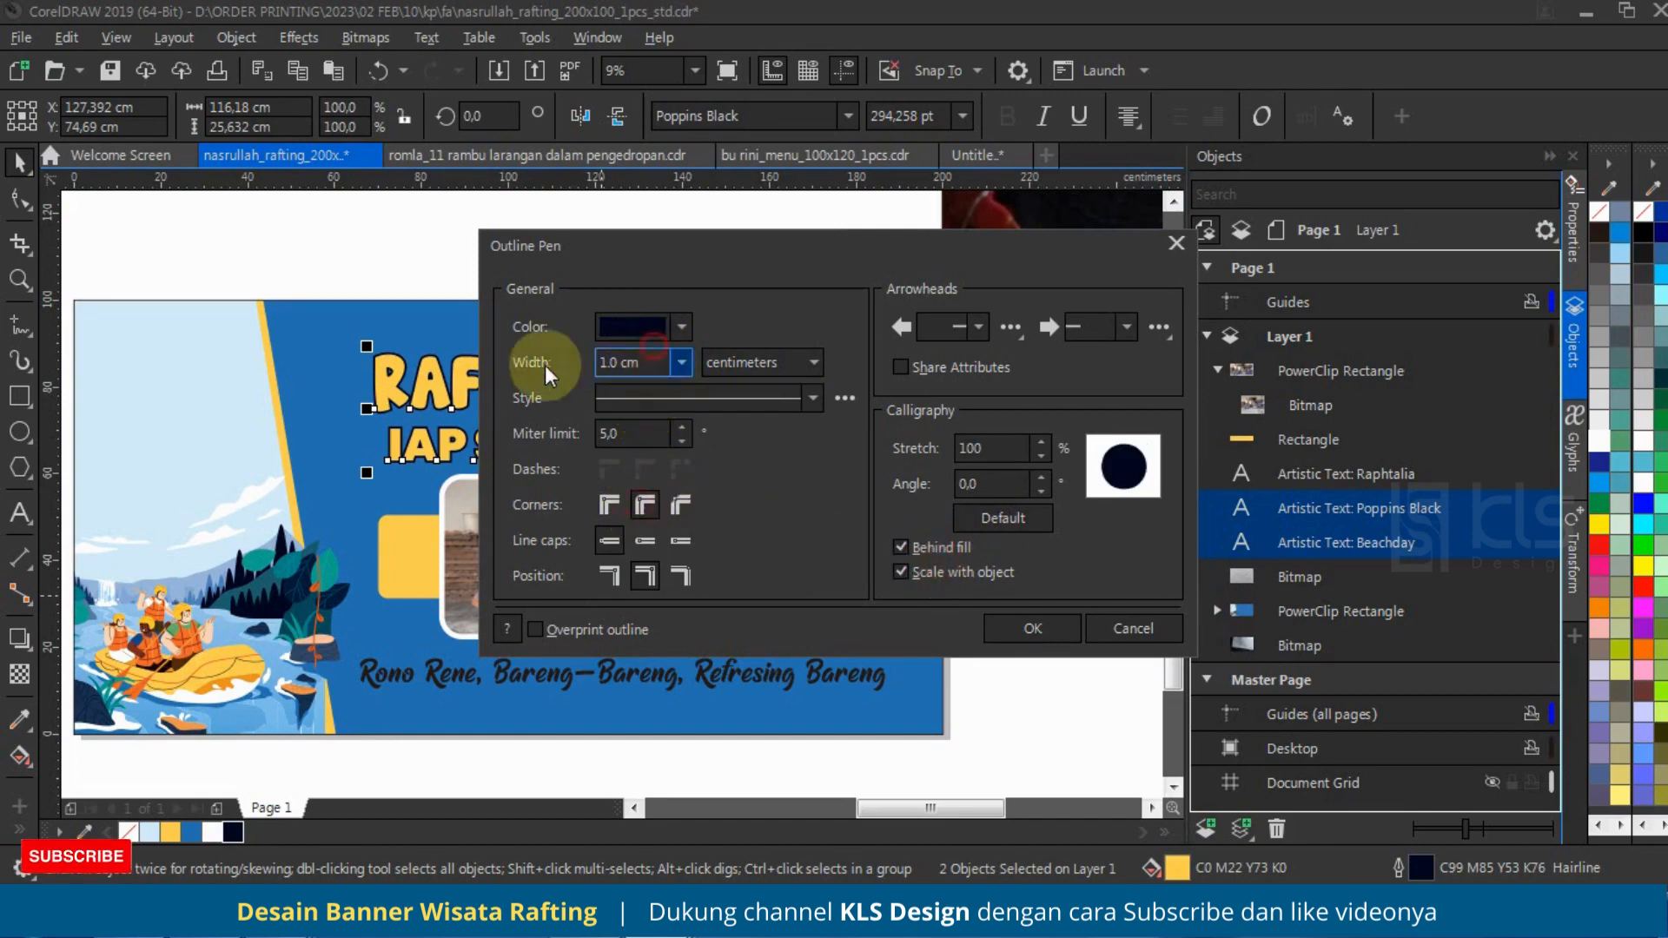
pyautogui.moveTo(647, 358); pyautogui.dragTo(518, 368)
pyautogui.write('1,')
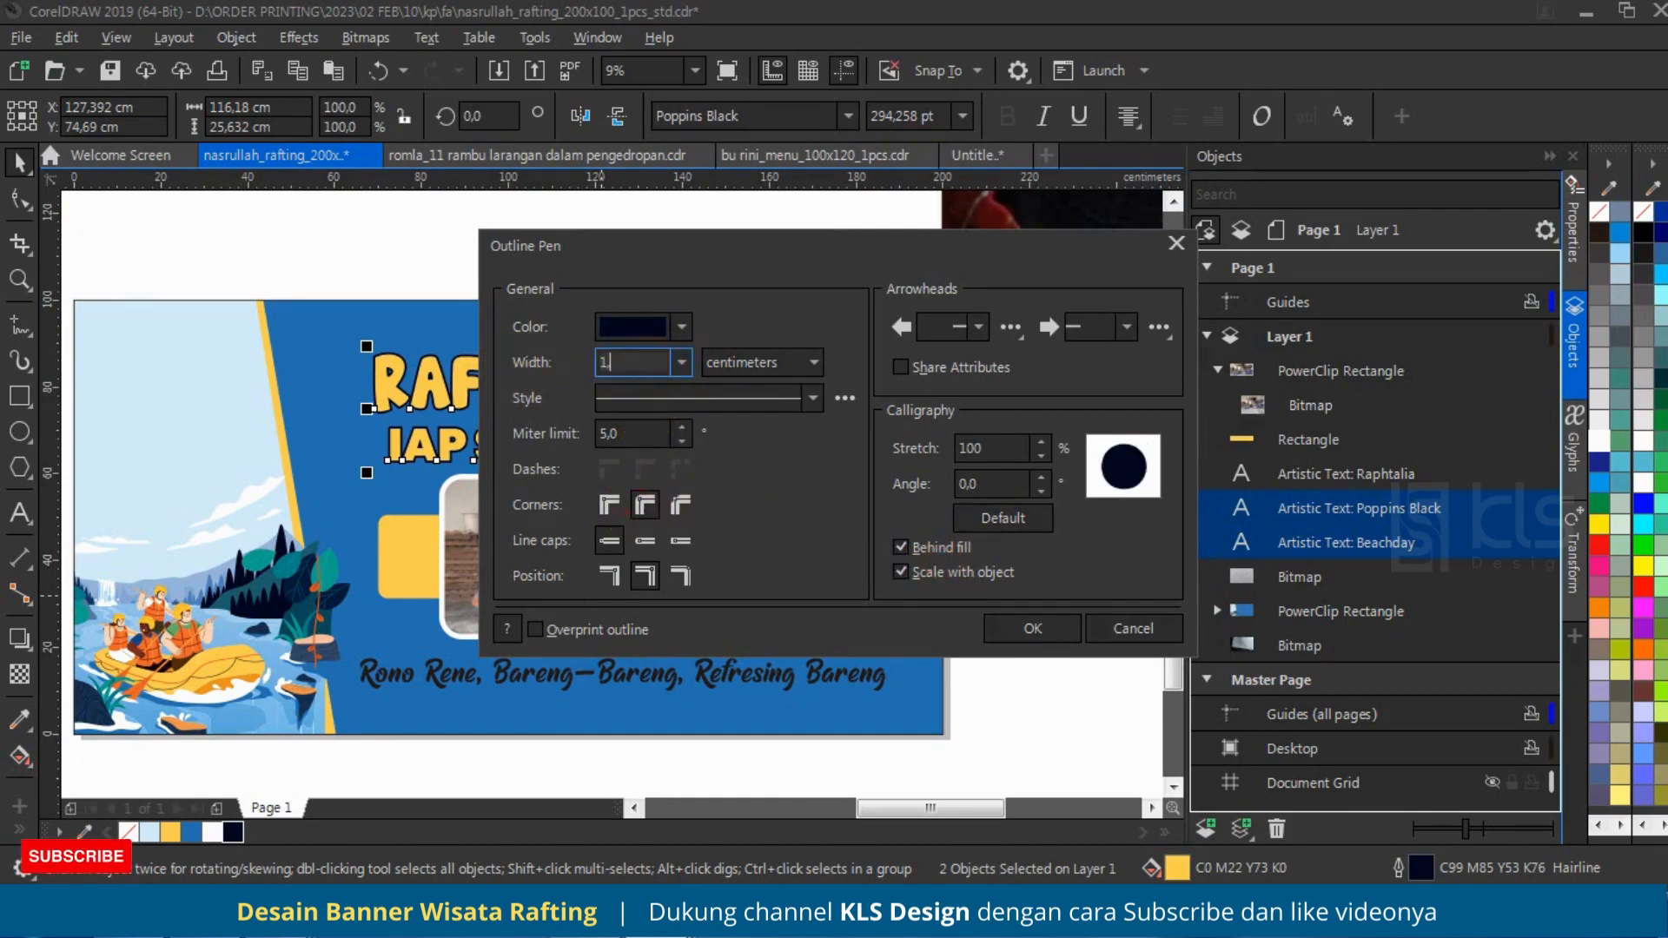
pyautogui.write('5')
pyautogui.press('Tab')
pyautogui.click(1013, 628)
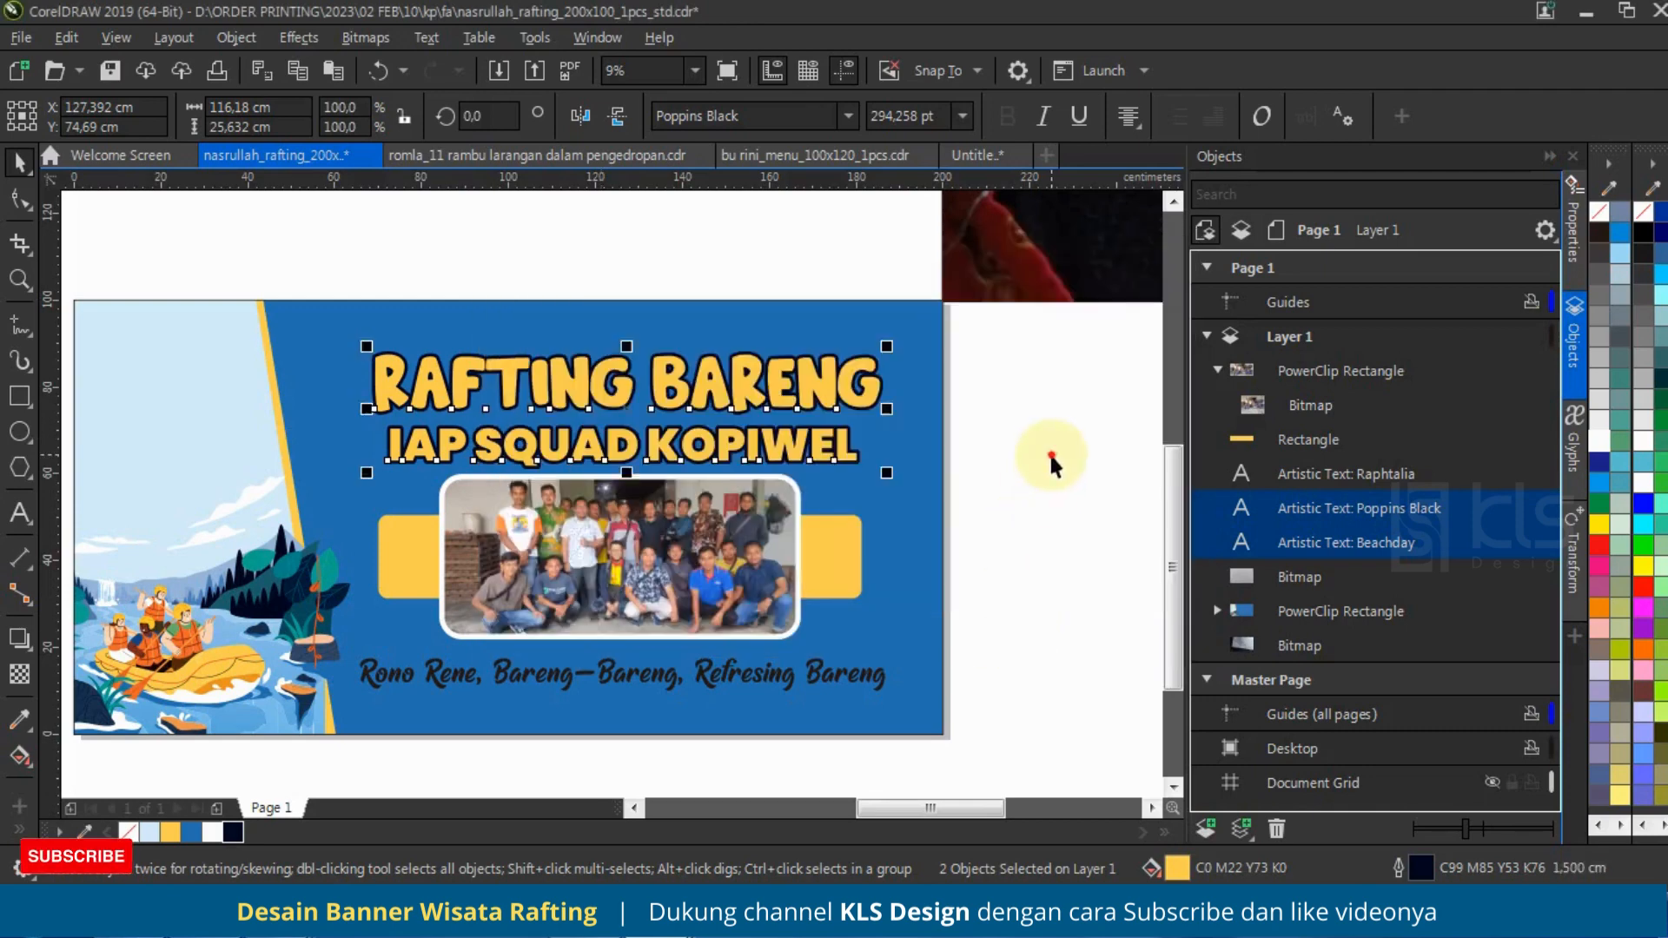
pyautogui.click(1042, 451)
# Step: Recolour the IAP SQUAD KOPIWEL text with a red fill and a white outline
pyautogui.click(834, 447)
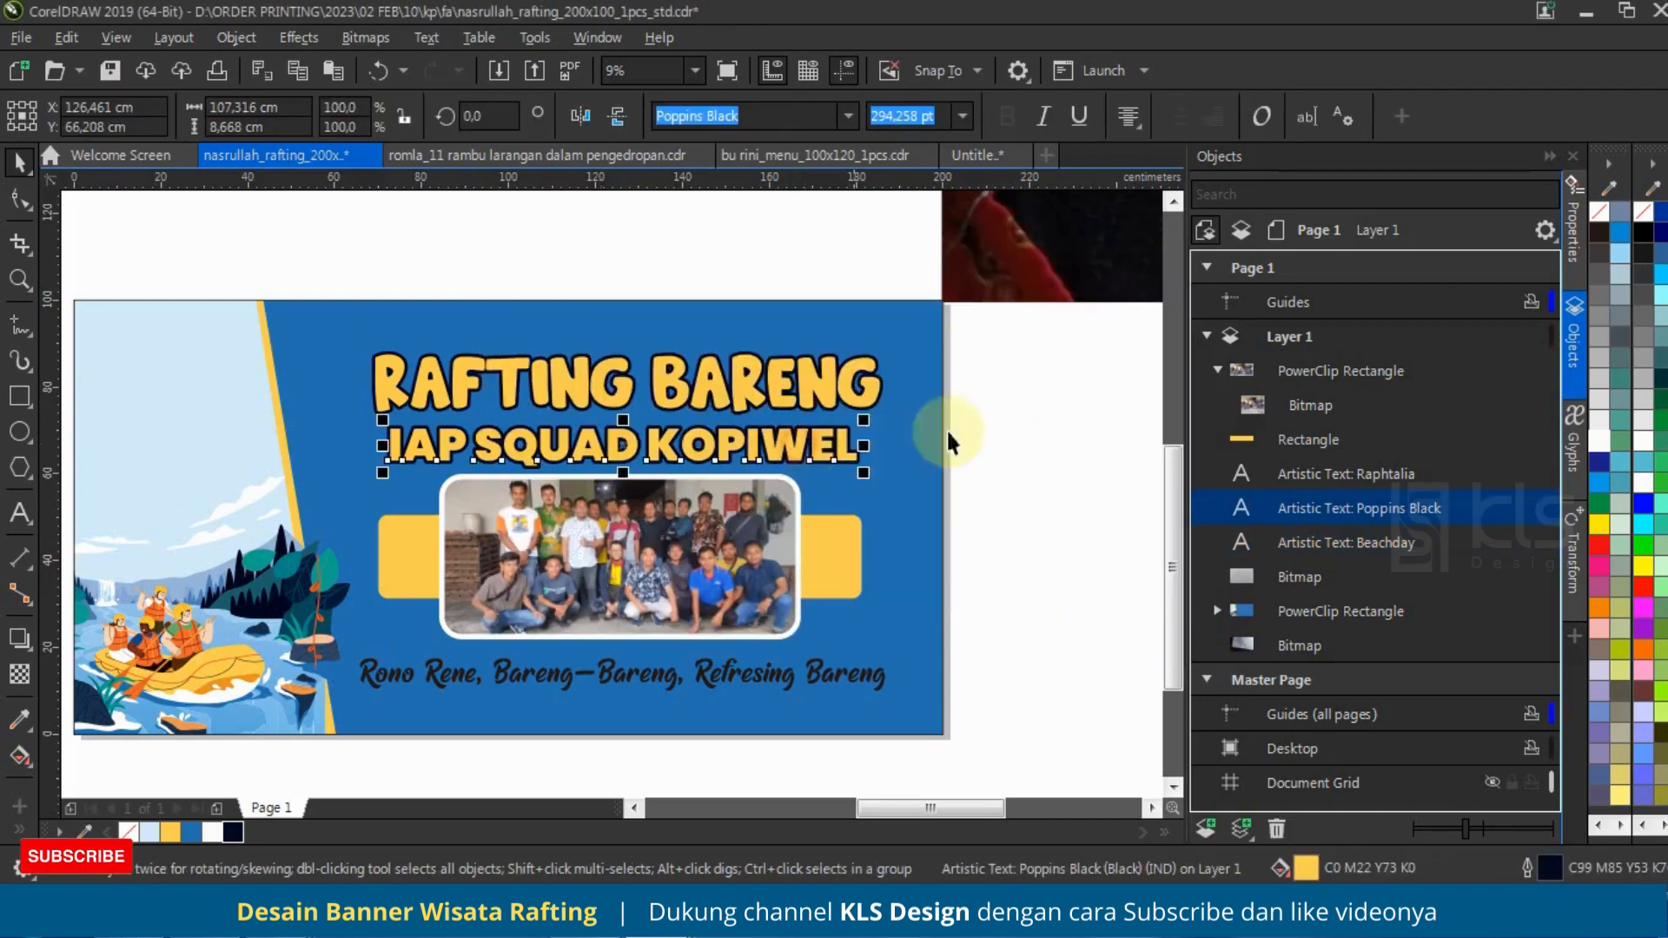
pyautogui.click(1591, 543)
pyautogui.rightClick(1593, 448)
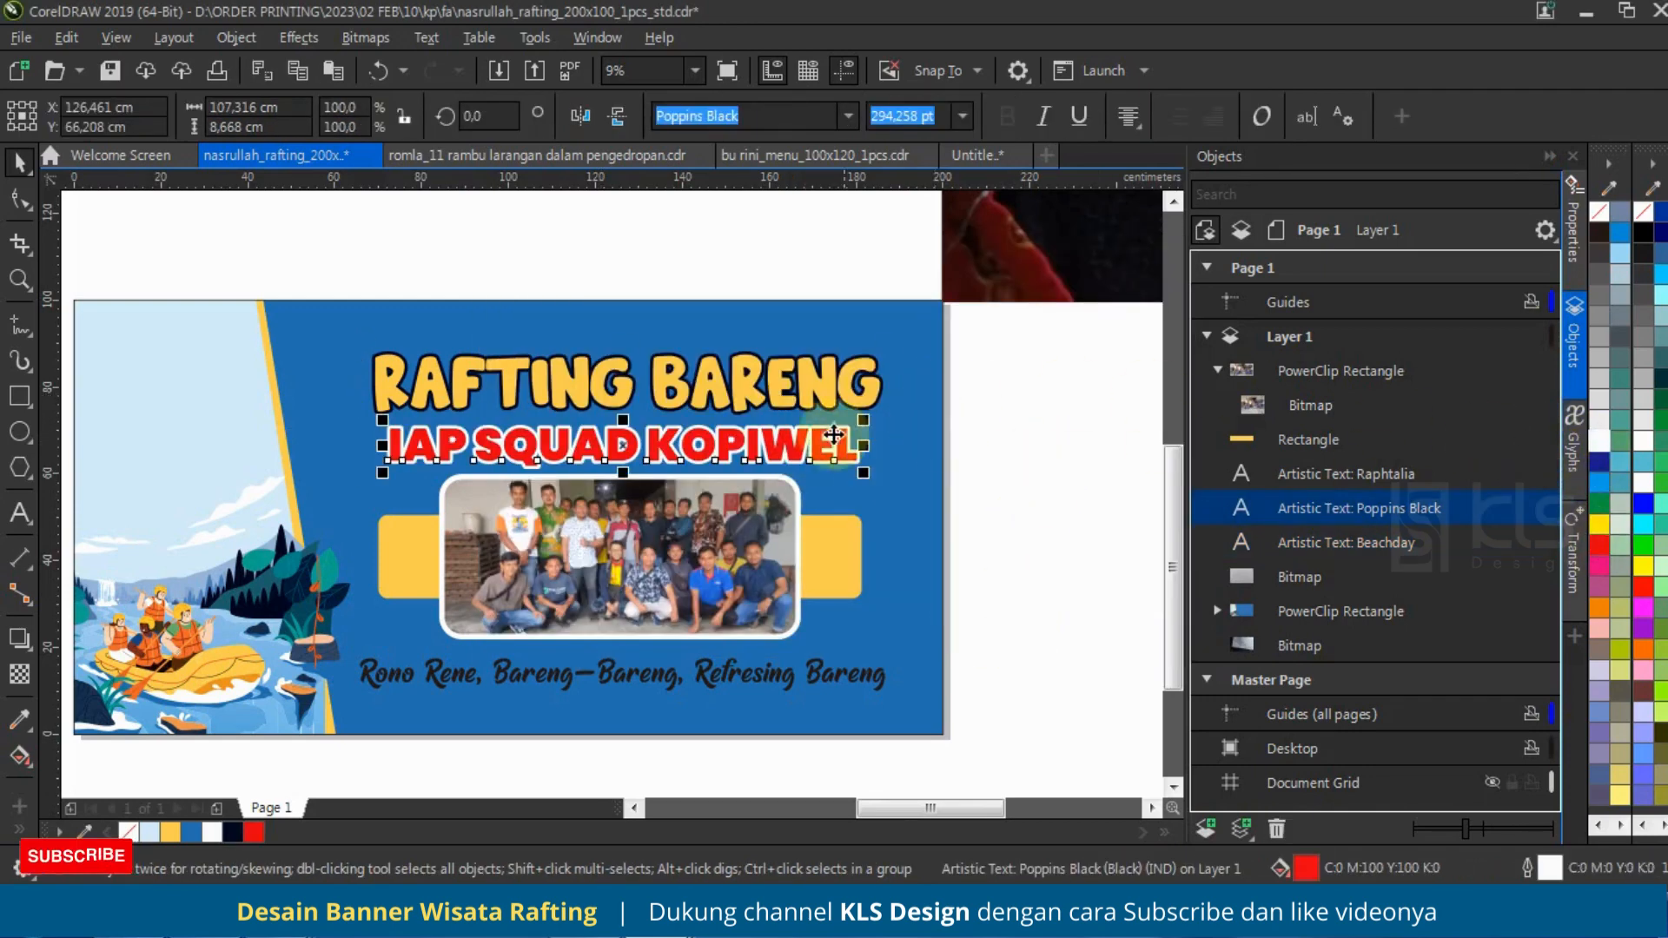
# Step: Move the RAFTING BARENG and IAP SQUAD KOPIWEL lines together about 2 cm up from the photo
pyautogui.scroll(2, 808, 382)
pyautogui.keyDown('shift'); pyautogui.click(828, 356); pyautogui.keyUp('shift')
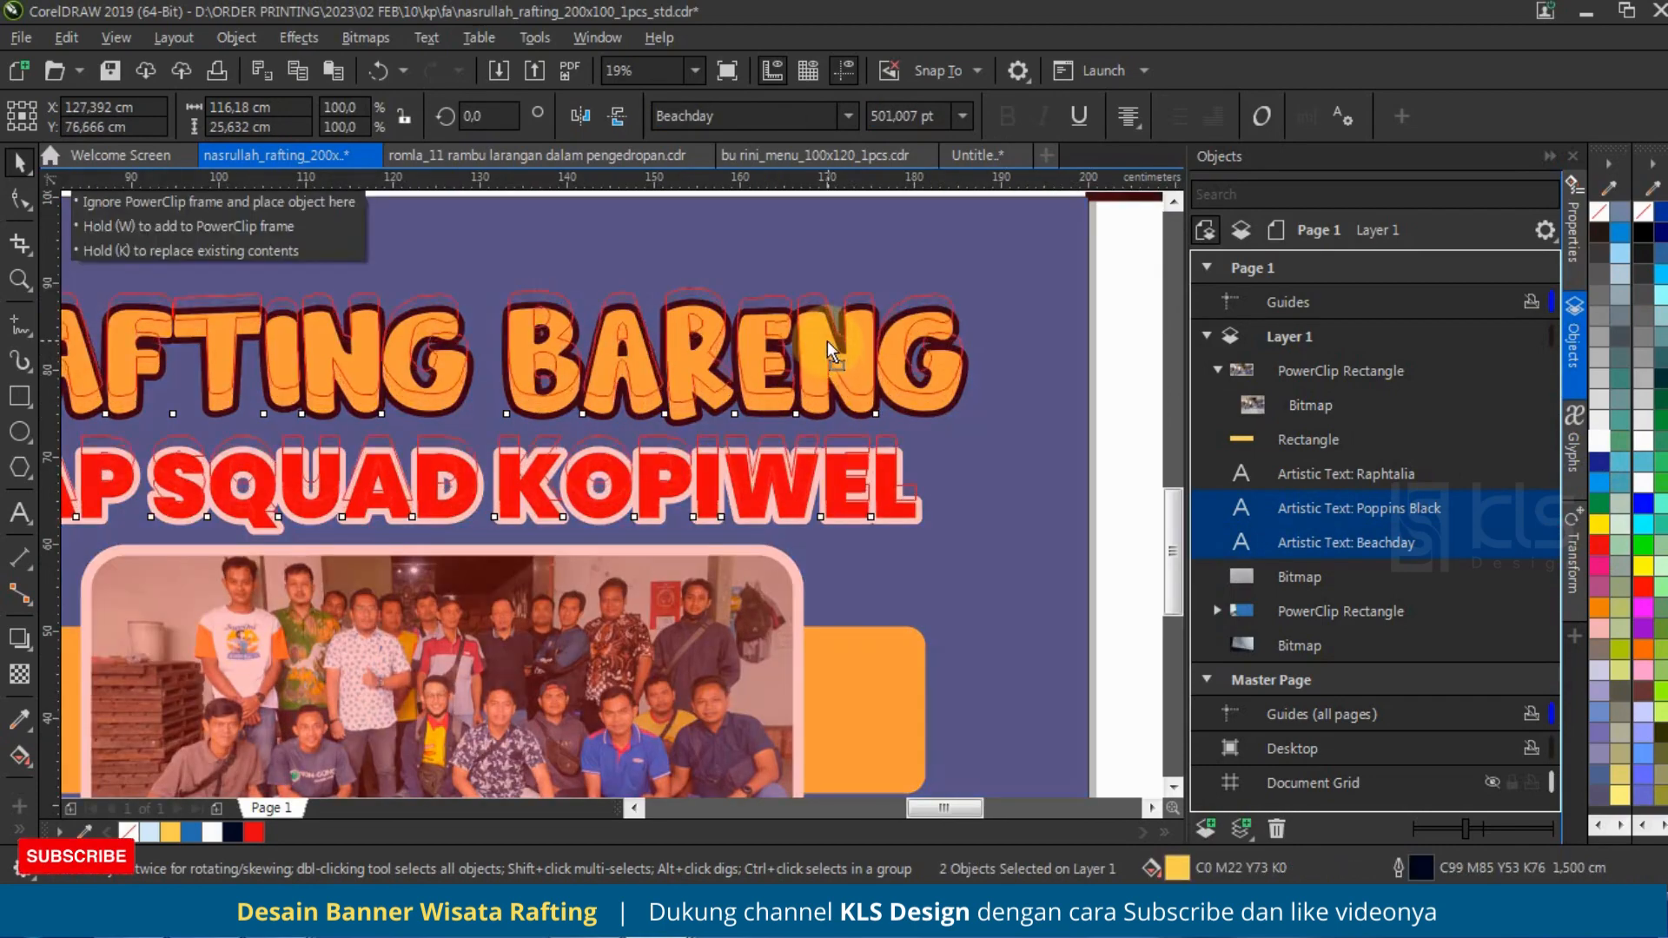
pyautogui.scroll(-2, 1046, 414)
pyautogui.click(1045, 414)
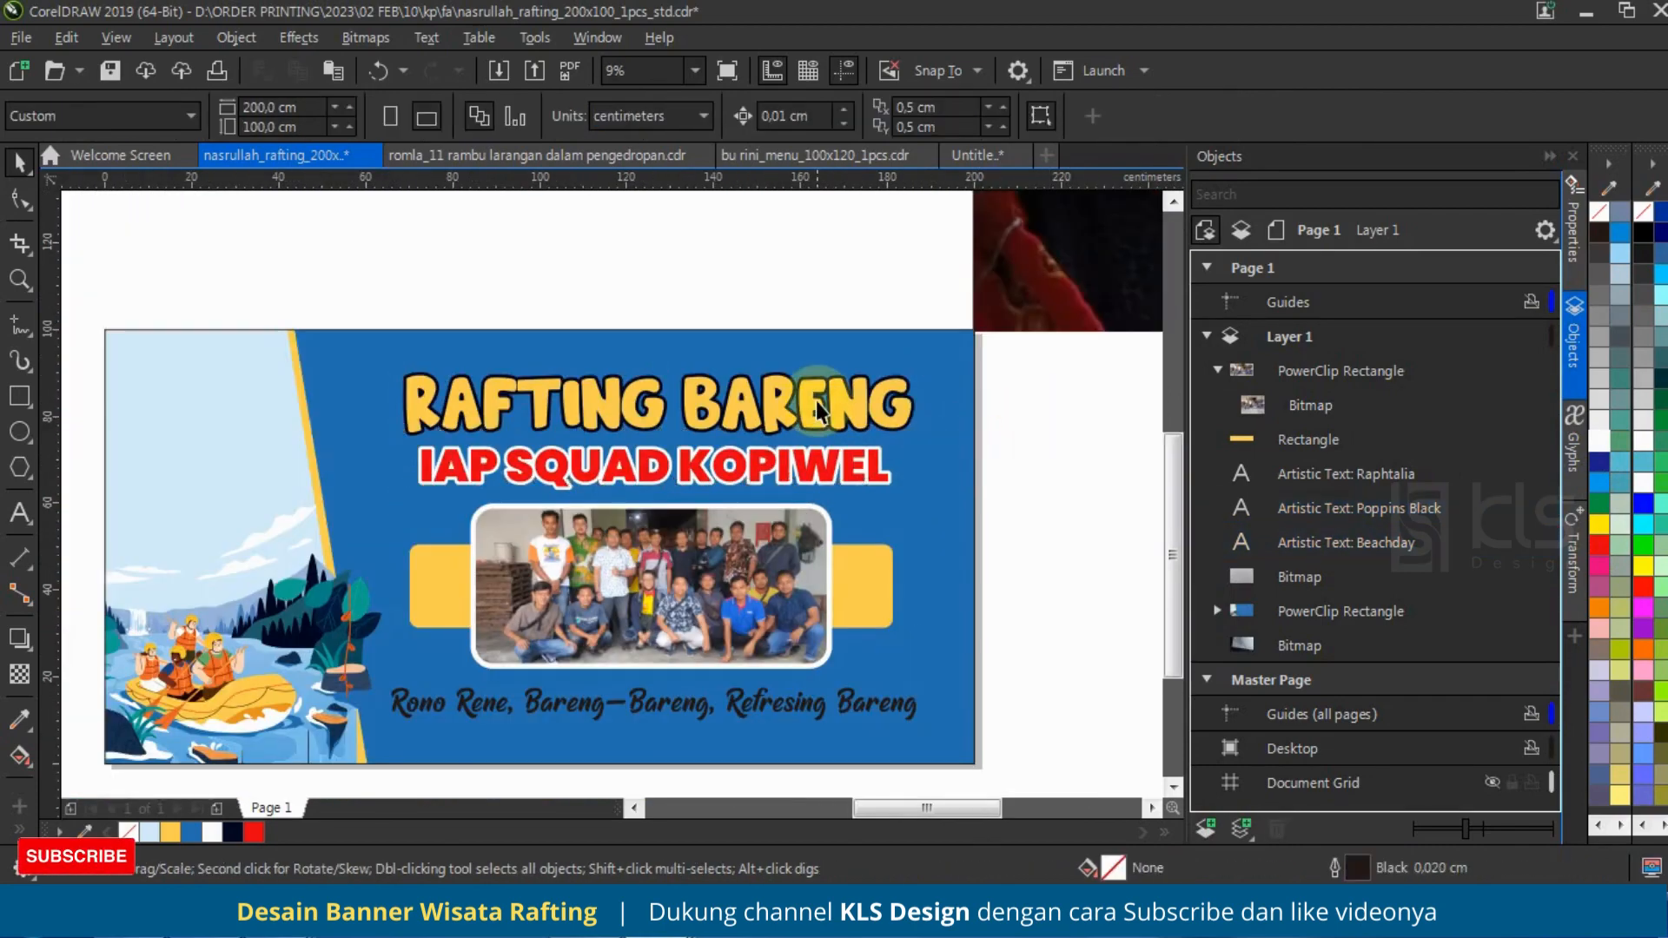
# Step: Give the IAP SQUAD KOPIWEL text a white fill and the sampled dark navy outline
pyautogui.click(832, 480)
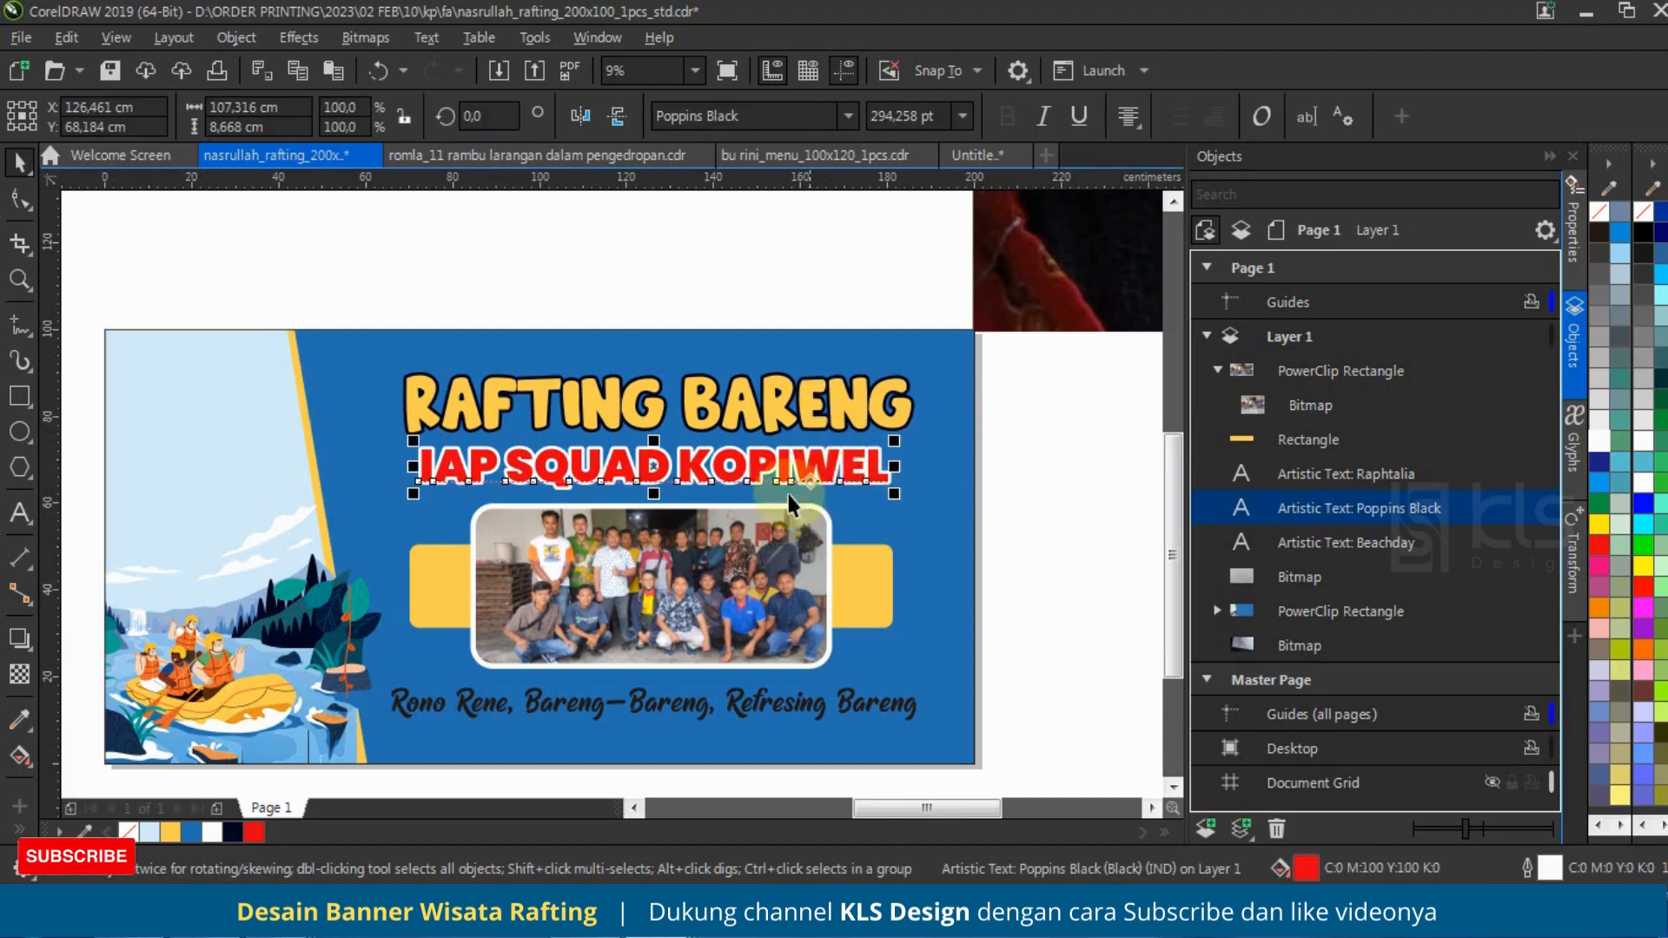
pyautogui.click(1608, 450)
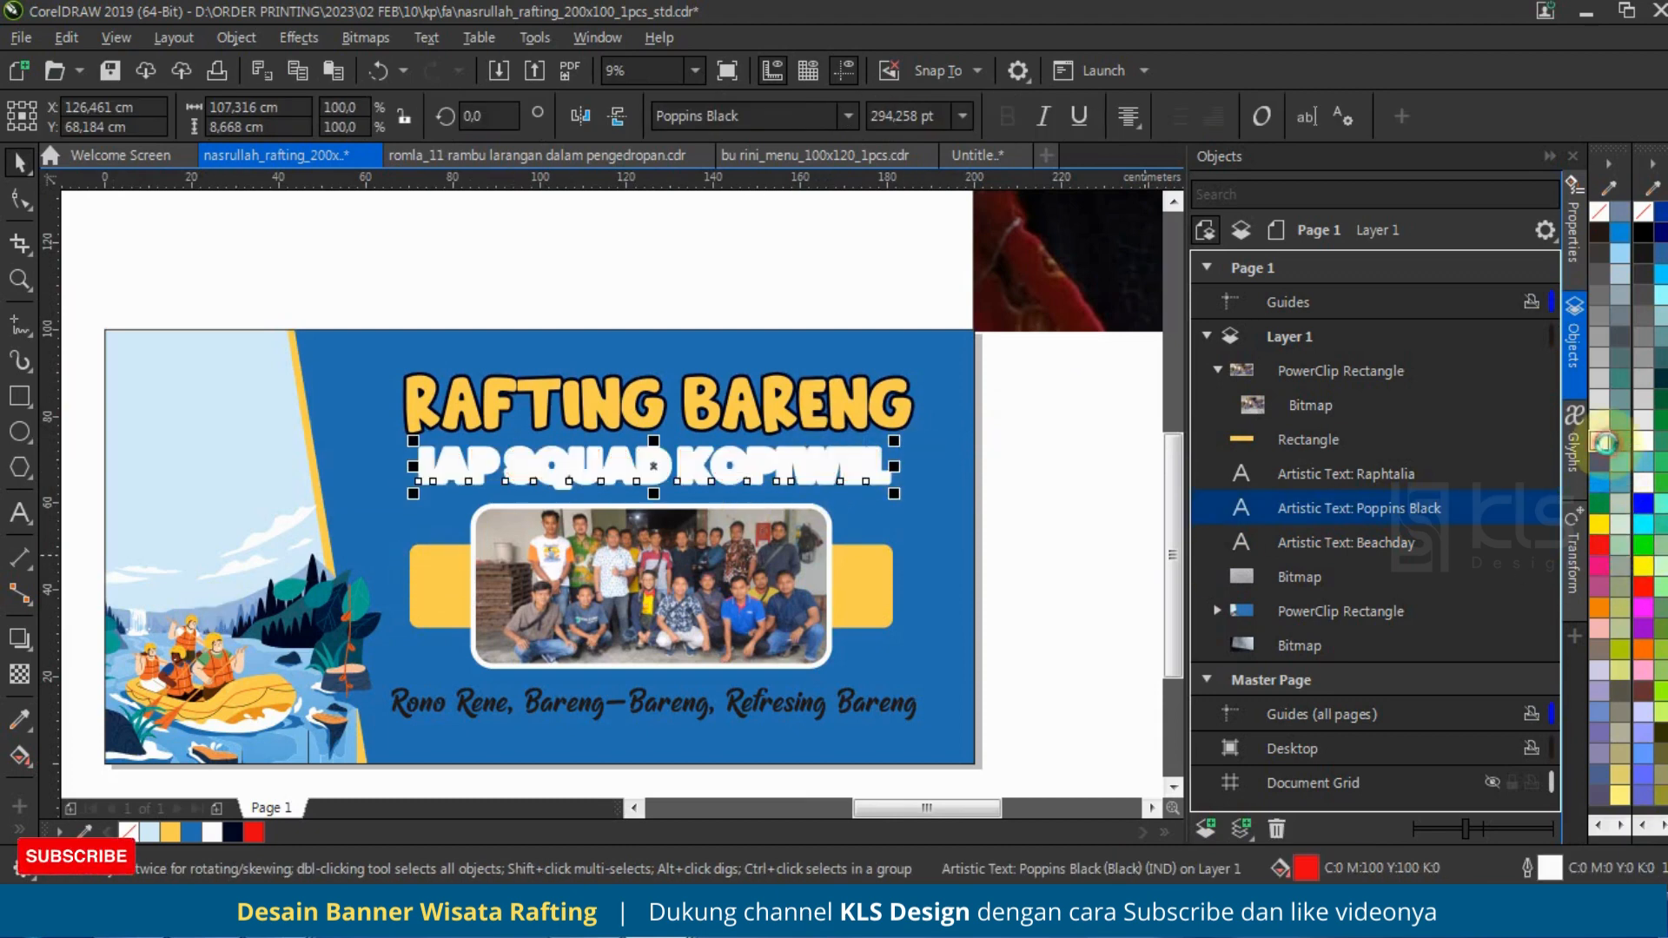
pyautogui.rightClick(233, 831)
pyautogui.click(1034, 453)
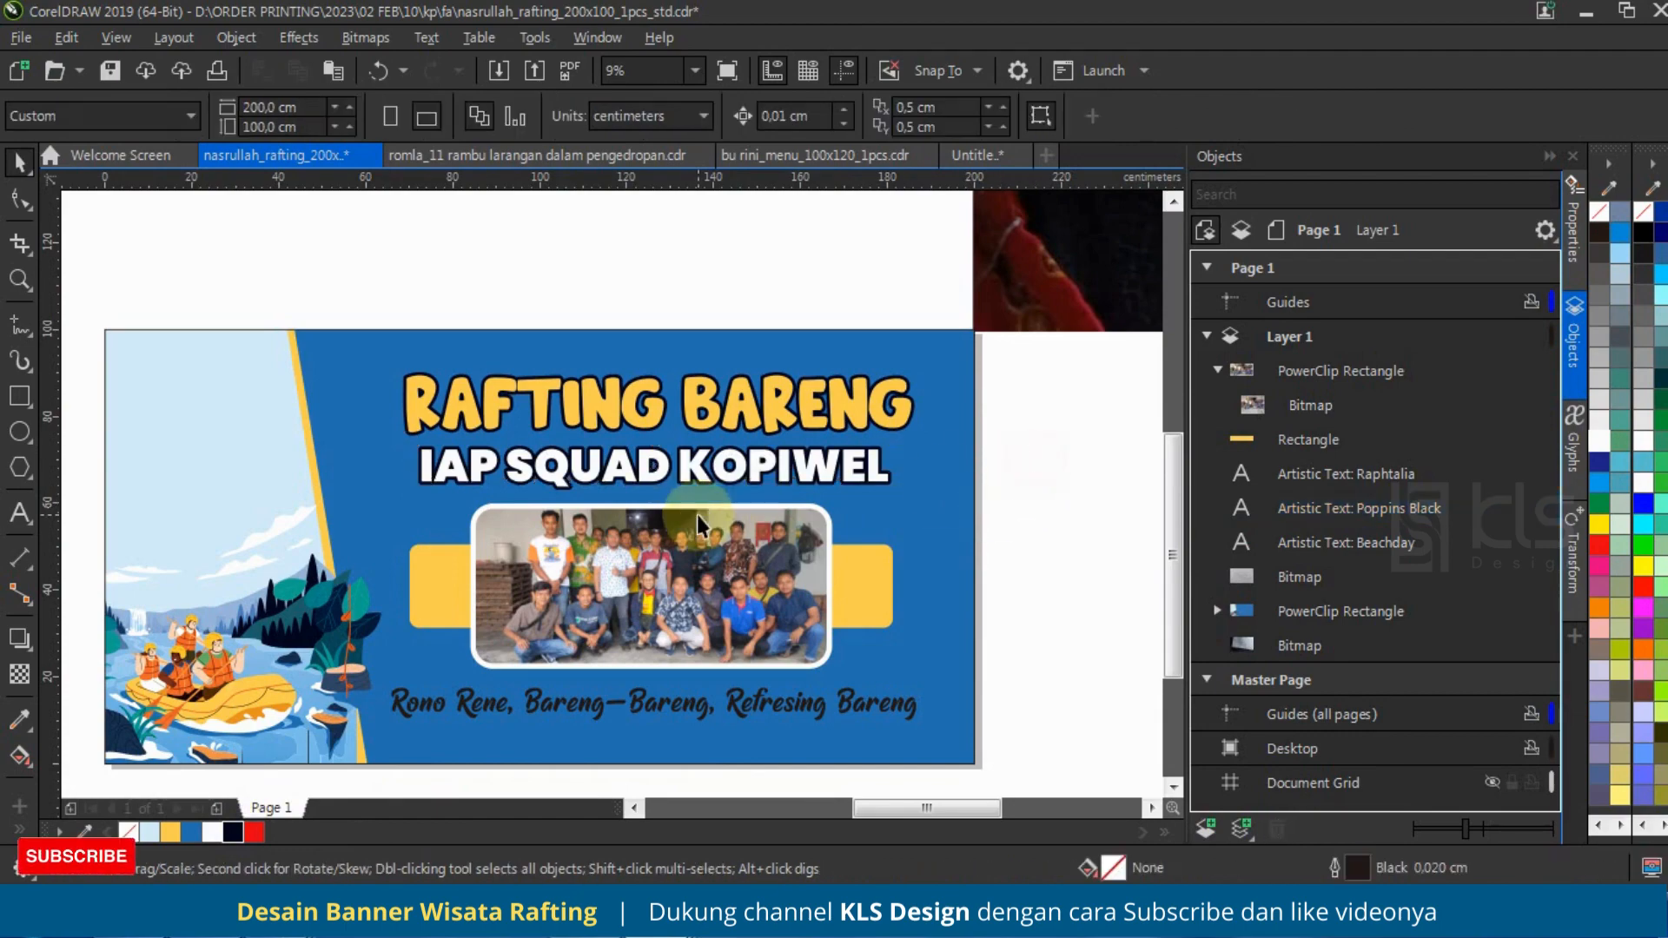
pyautogui.scroll(-1, 726, 555)
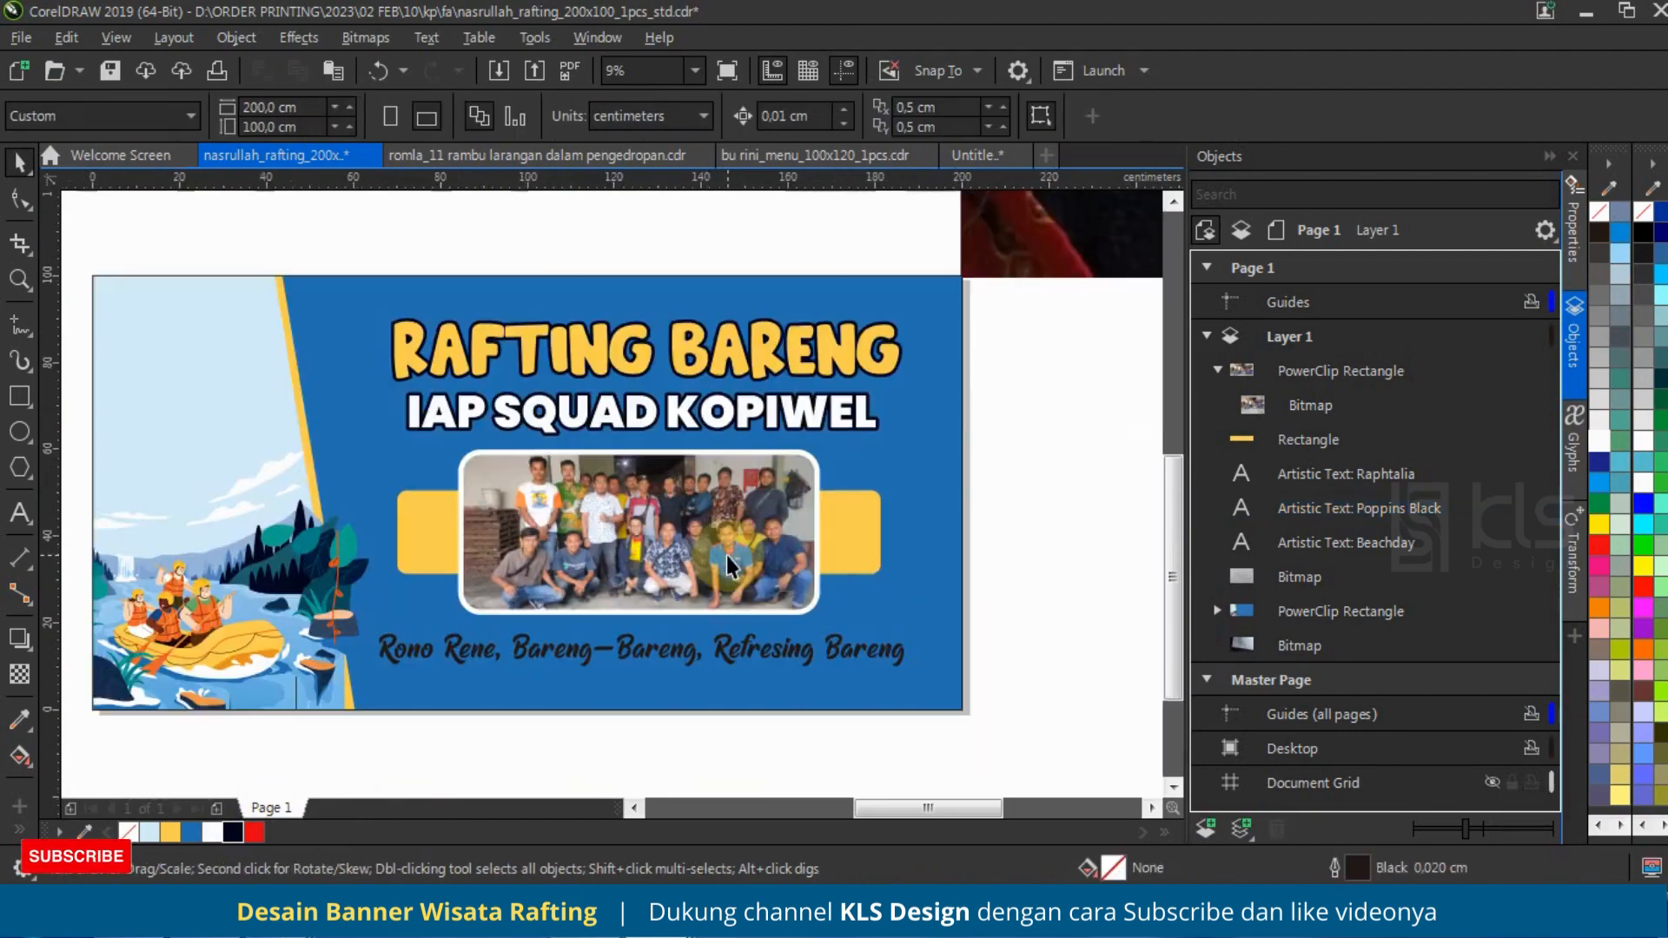
# Step: Fill the script tagline below the group photo with white
pyautogui.click(763, 650)
pyautogui.scroll(2, 595, 700)
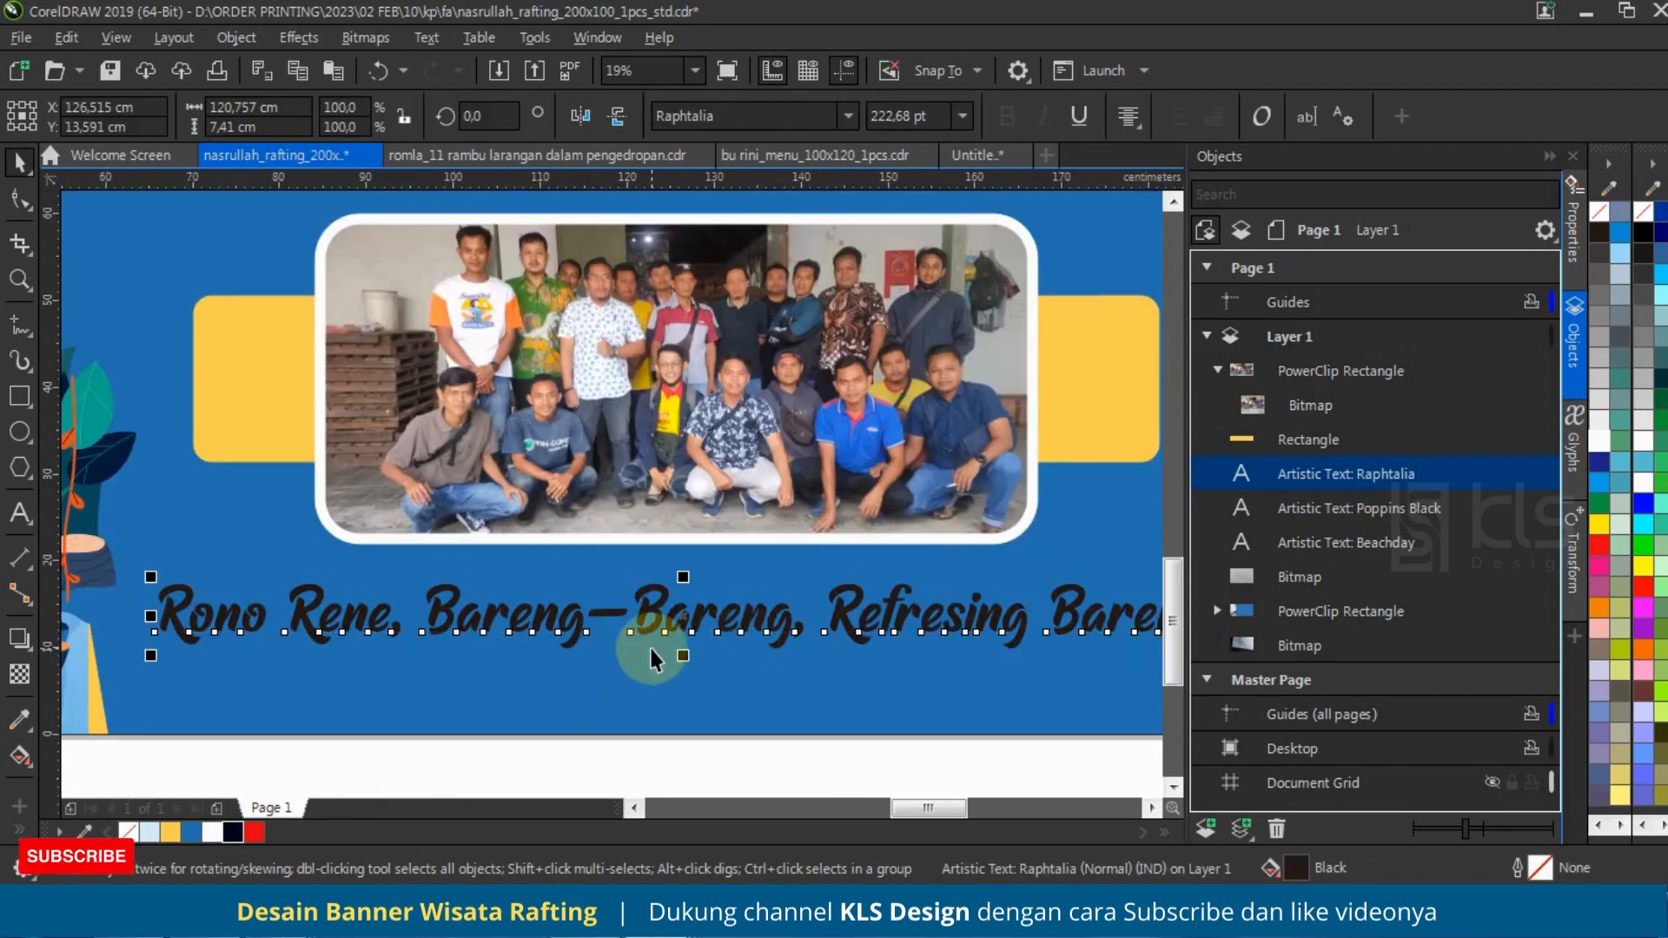
pyautogui.scroll(-2, 651, 660)
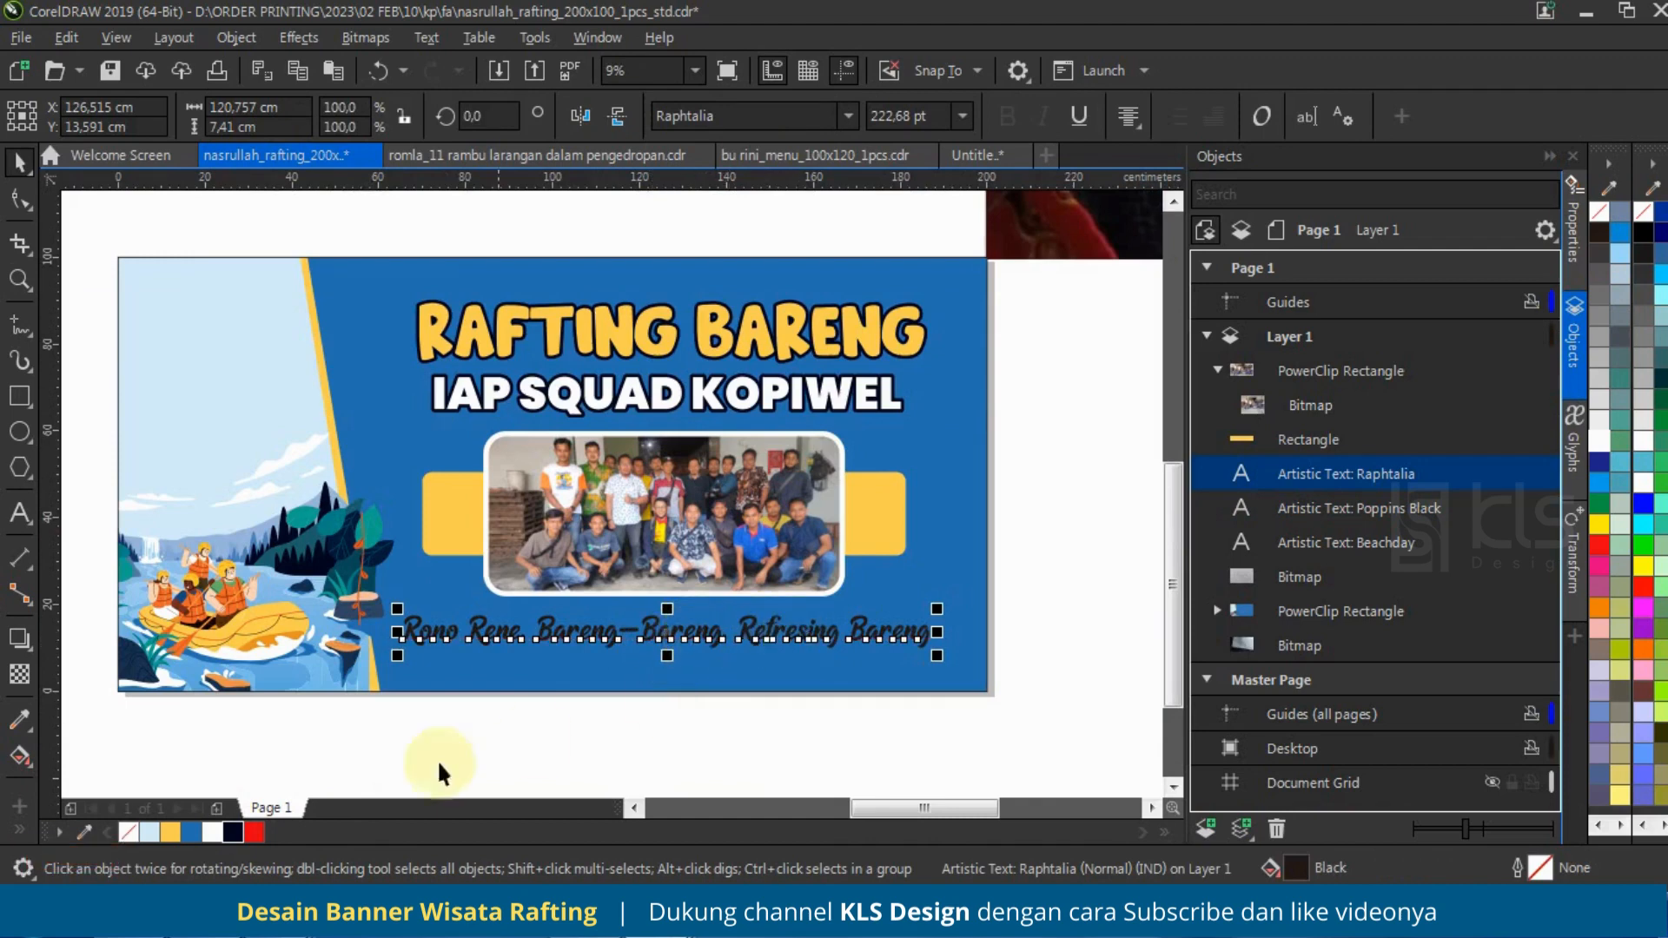
pyautogui.click(192, 832)
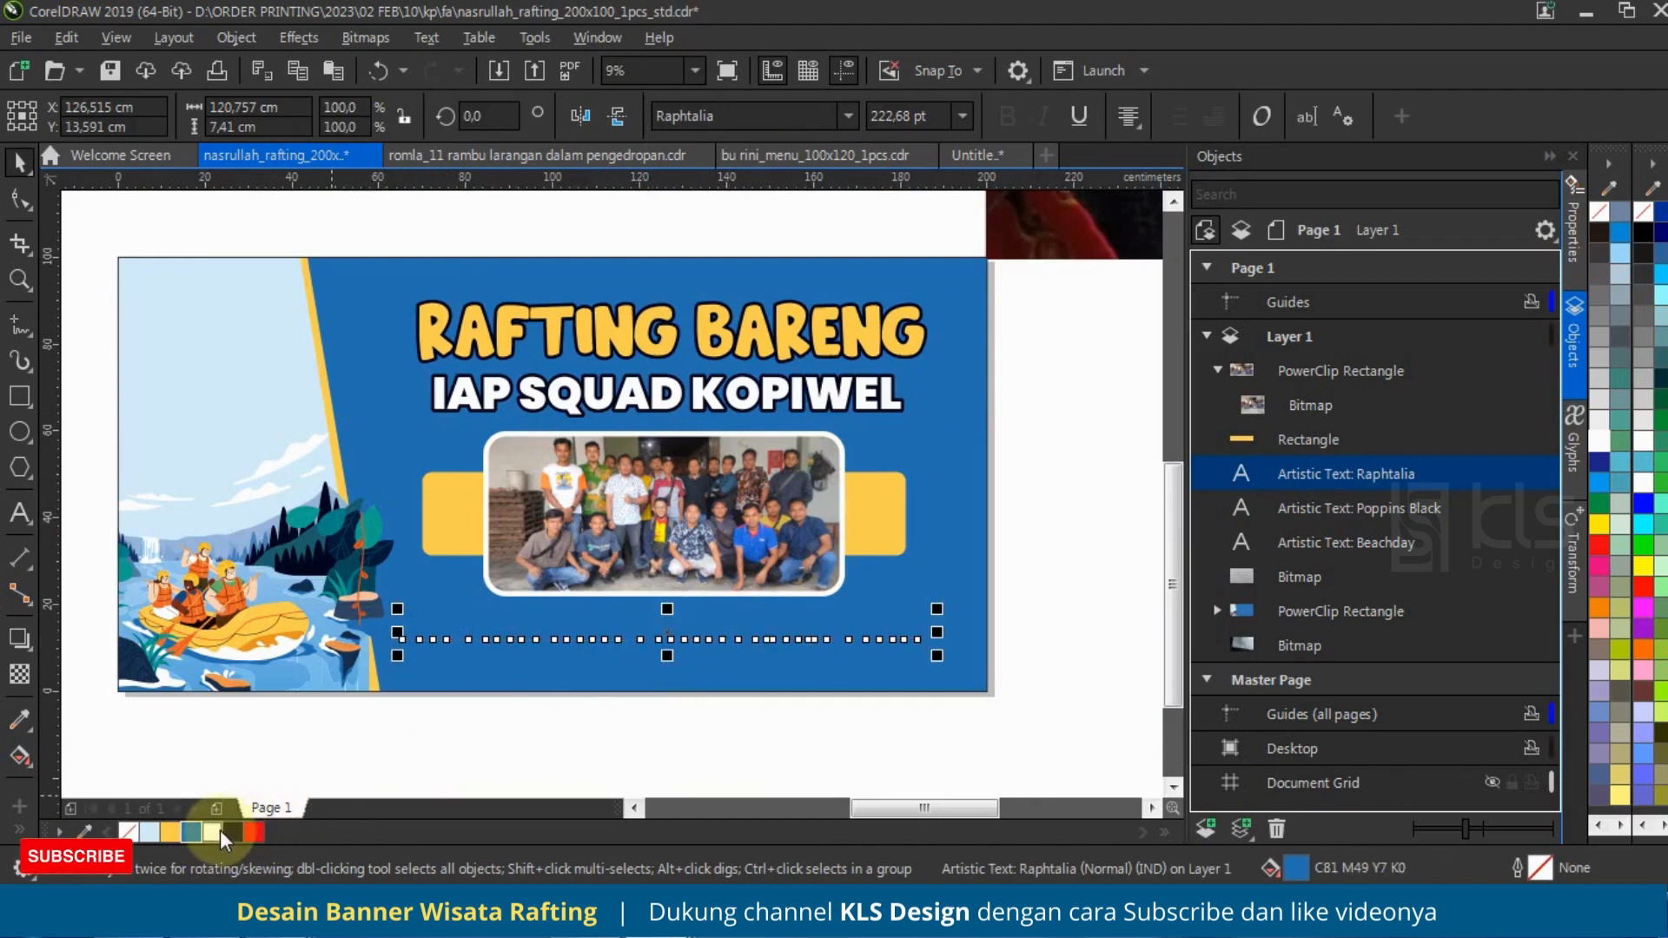
pyautogui.click(218, 830)
pyautogui.click(737, 700)
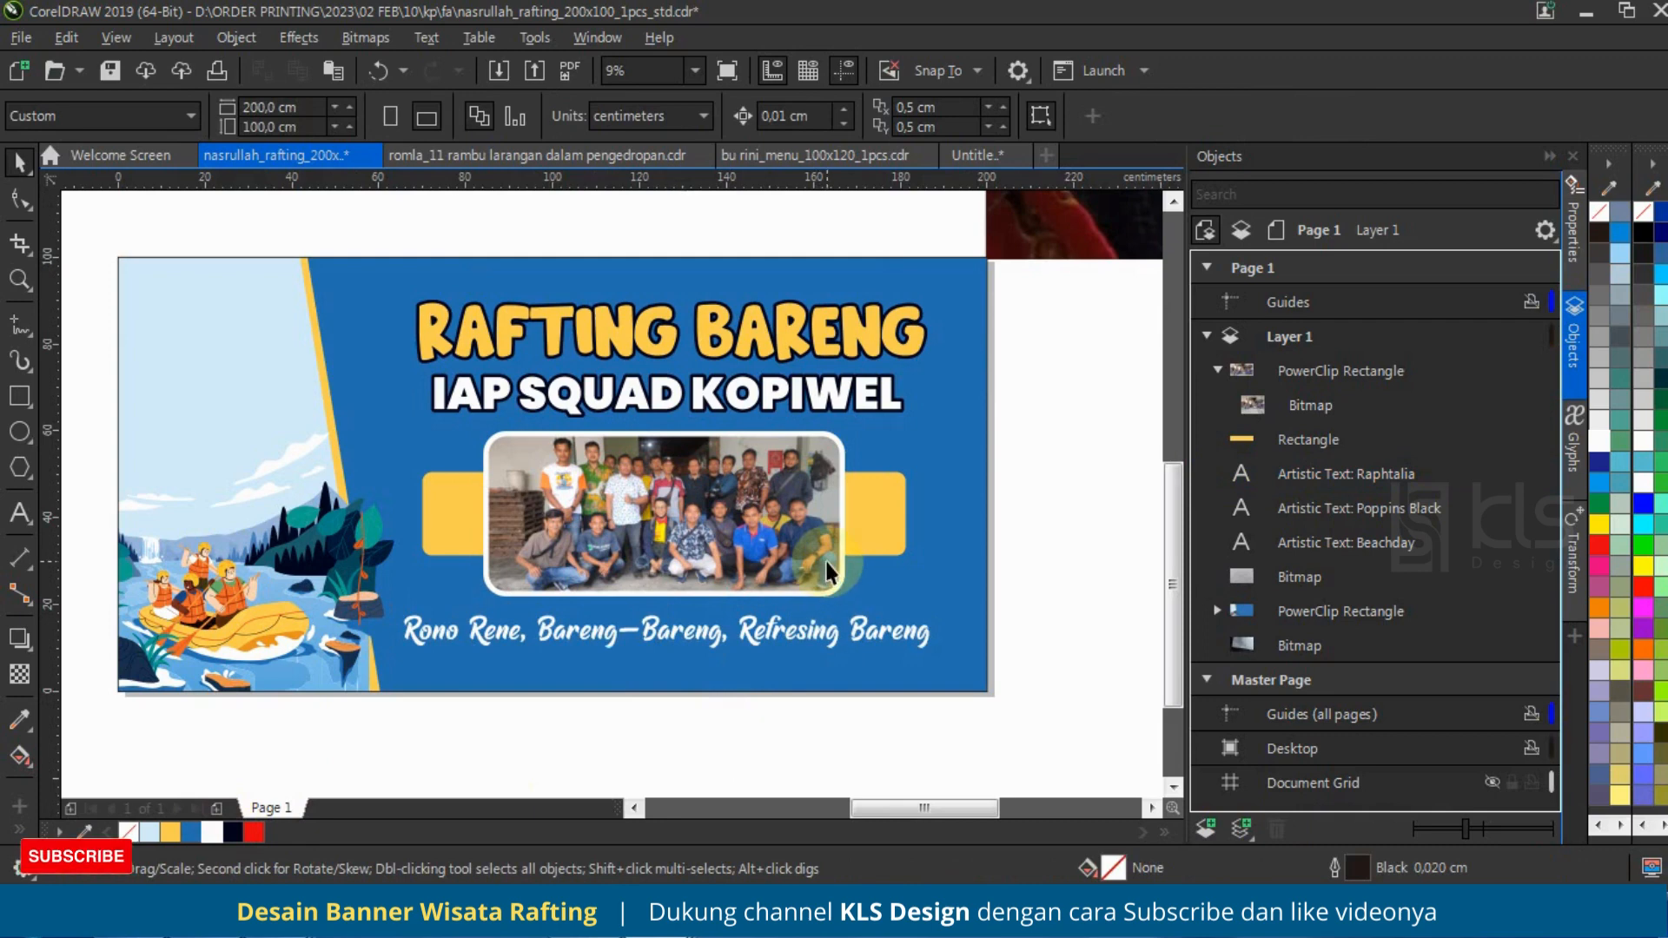
# Step: Copy the IAP SQUAD KOPIWEL text onto the light-blue illustrated side and split it into three lines, one word each
pyautogui.click(951, 399)
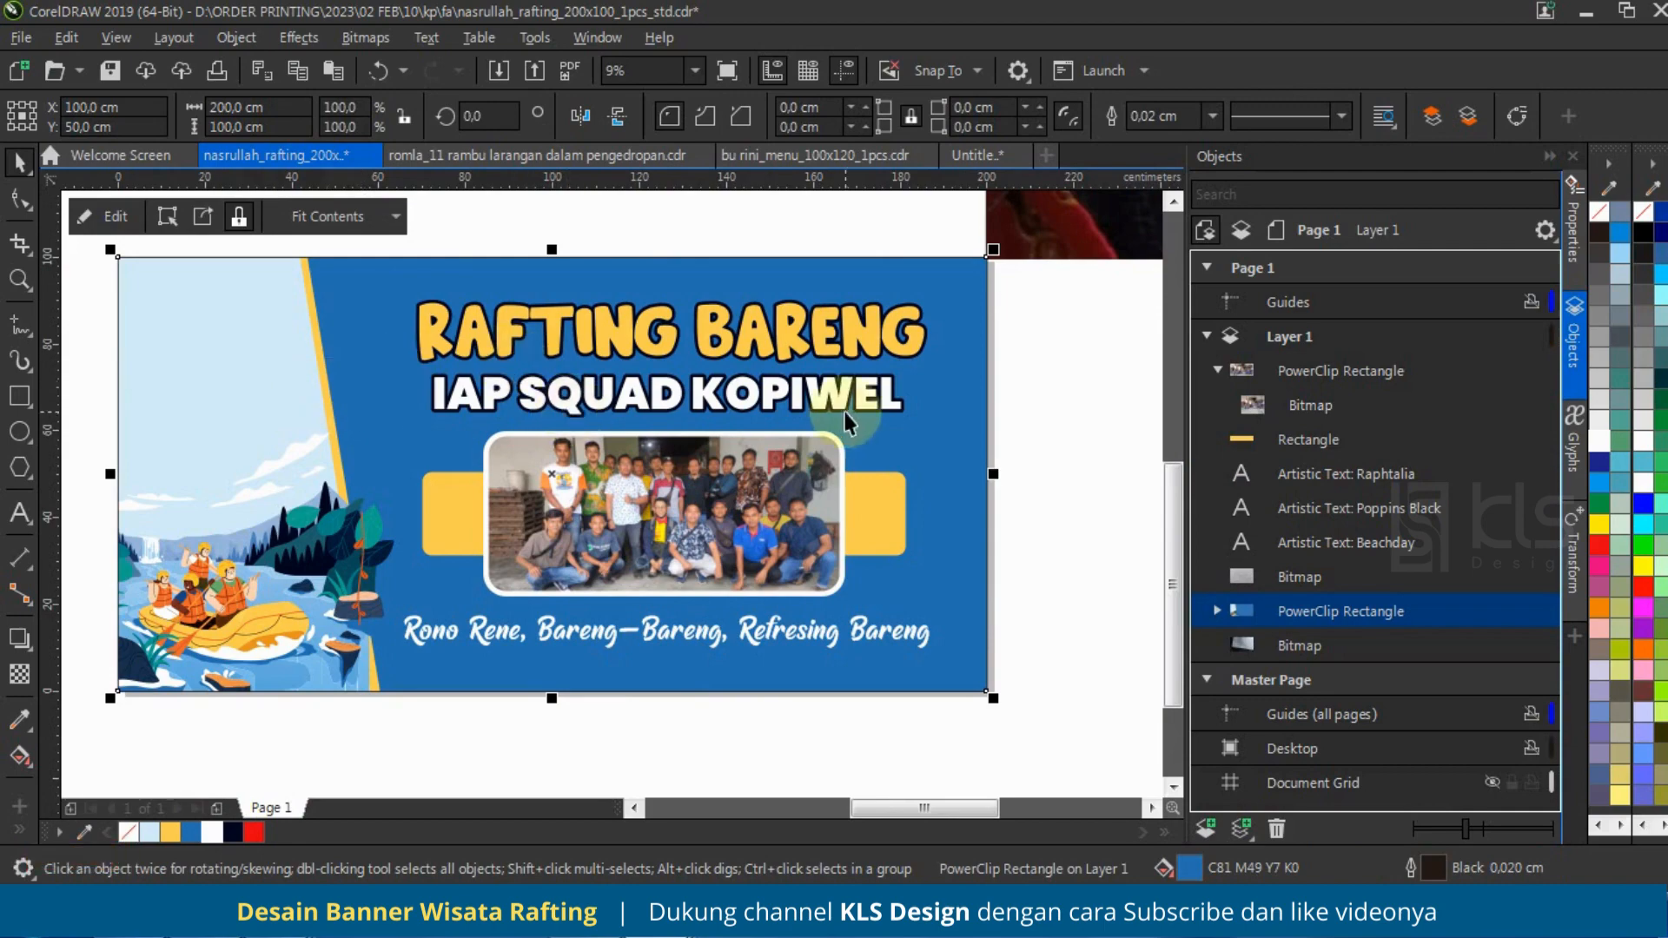
pyautogui.scroll(-1, 845, 413)
pyautogui.scroll(1, 678, 365)
pyautogui.moveTo(768, 452); pyautogui.dragTo(396, 371)
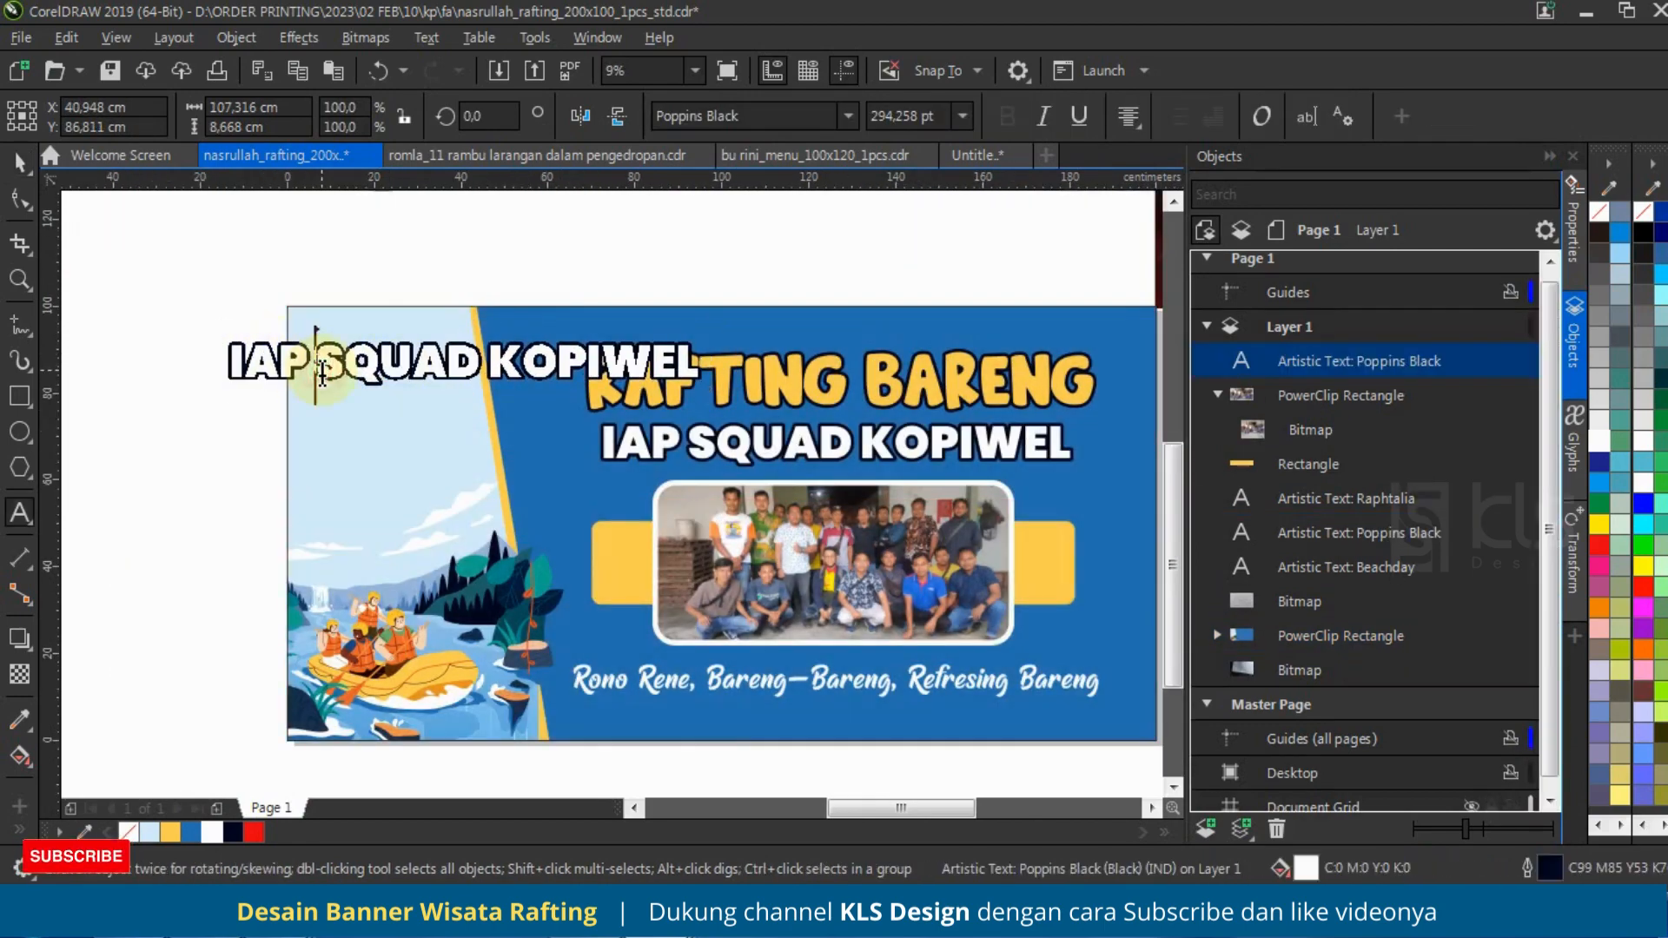
pyautogui.doubleClick(321, 371)
pyautogui.press('Return')
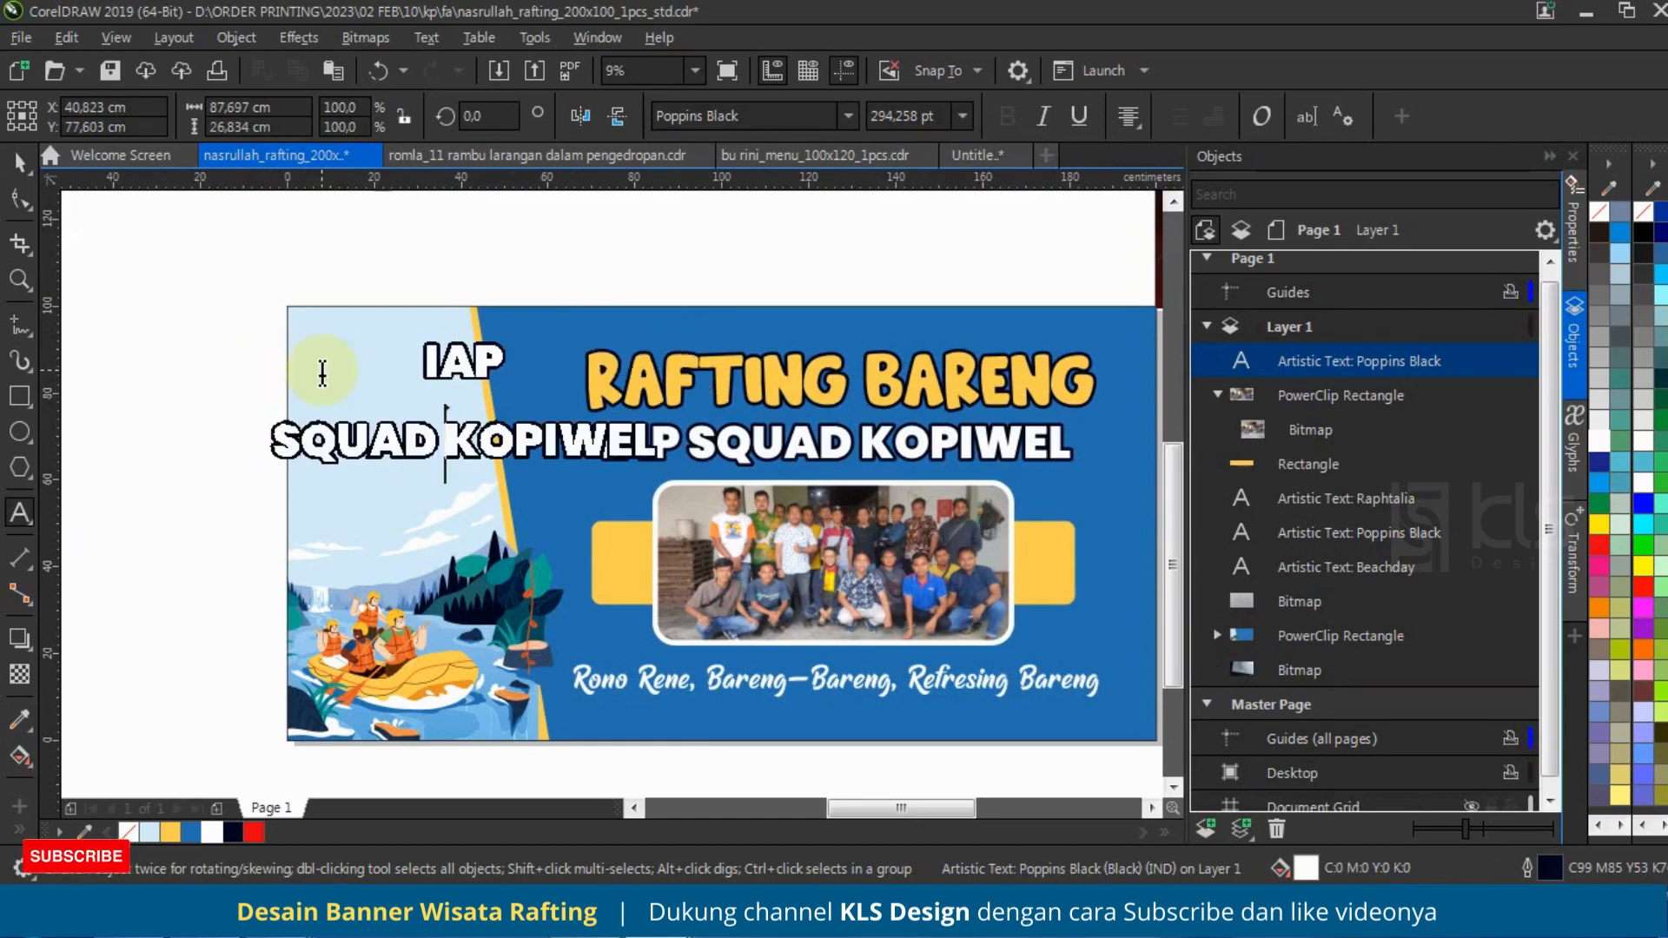
pyautogui.press('Delete')
pyautogui.press('Return')
# Step: Left-align the copied three-line text and set its line spacing to 50% of character height
pyautogui.hotkey('ctrl', 'a')
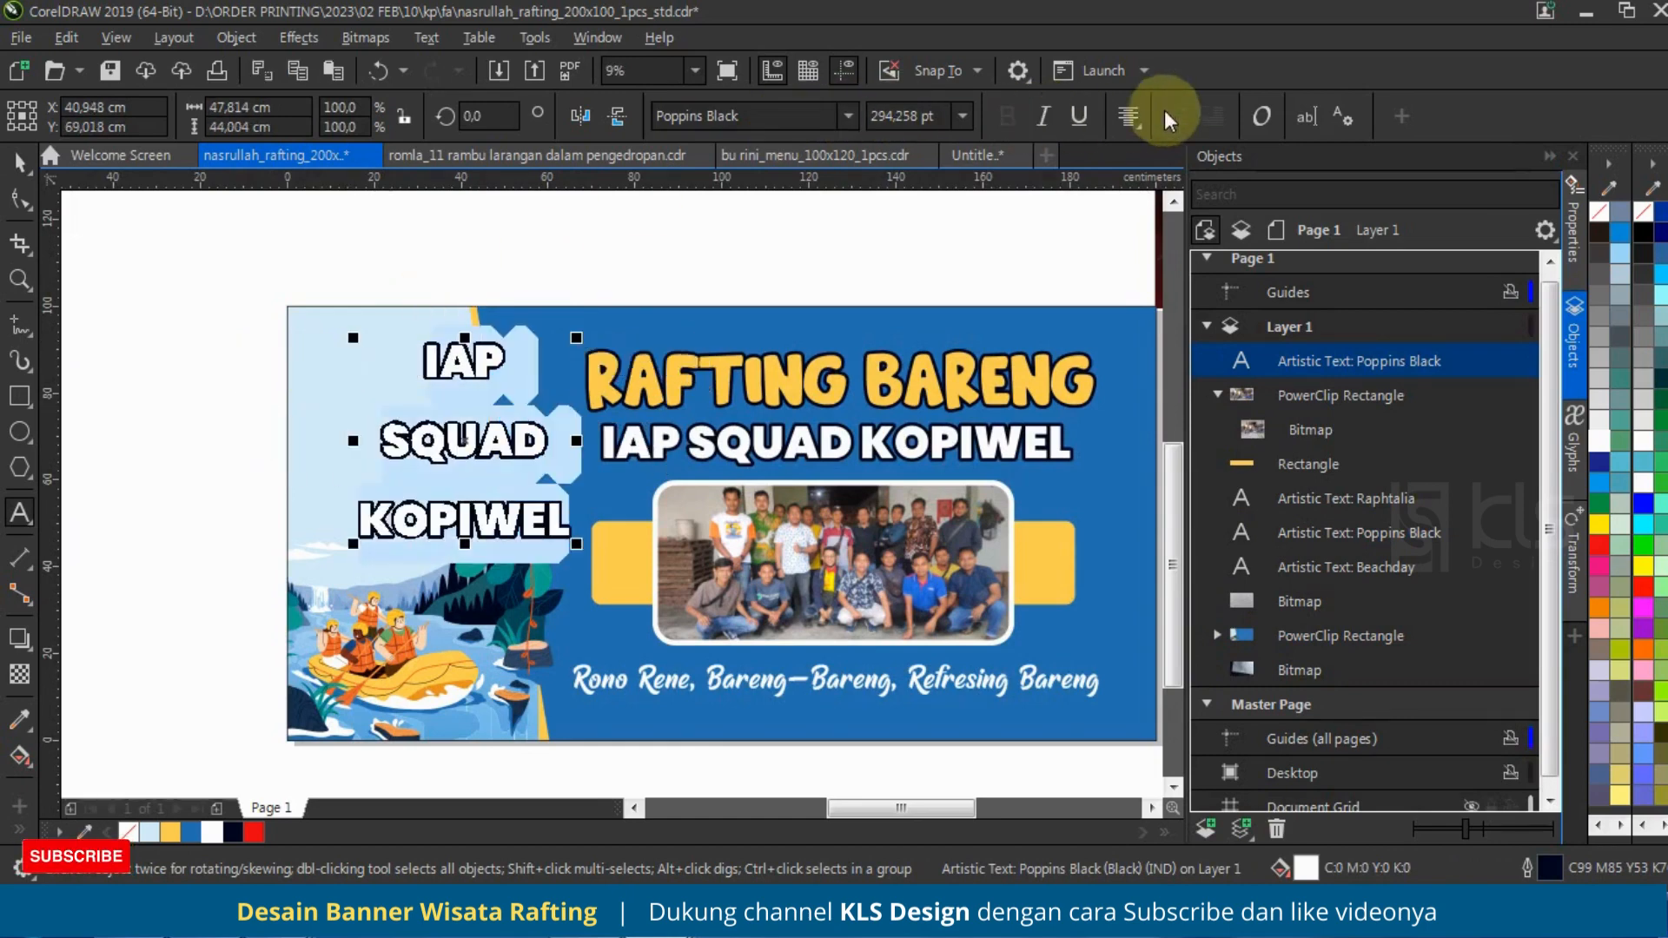
pyautogui.click(1127, 122)
pyautogui.click(1160, 179)
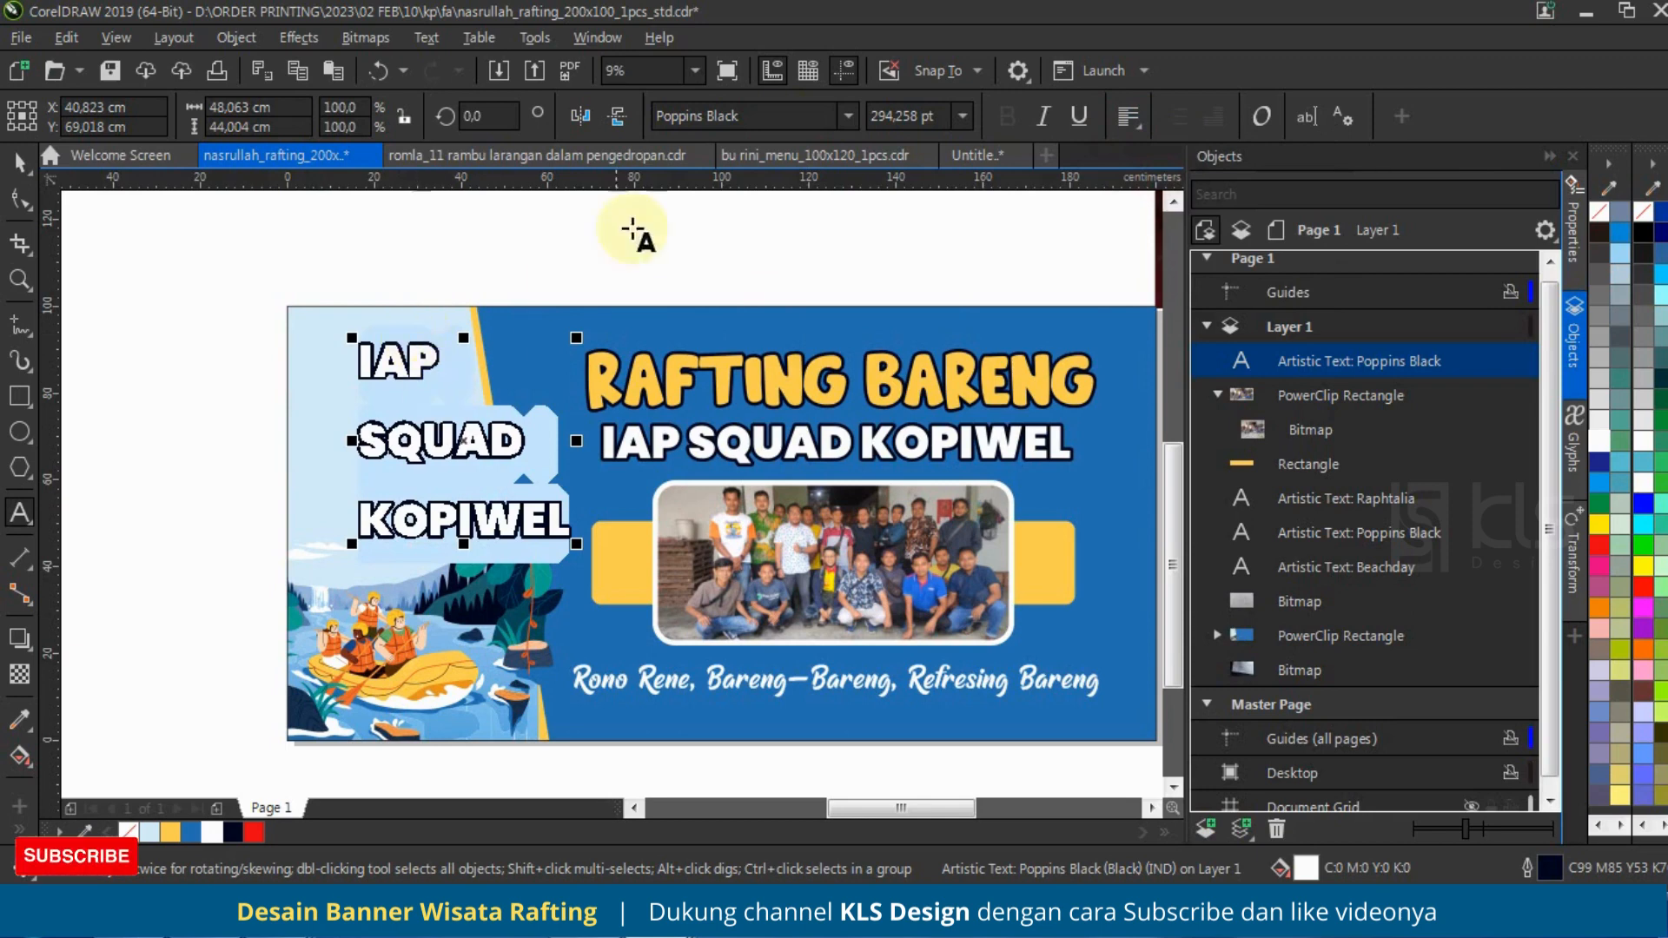
pyautogui.click(1576, 228)
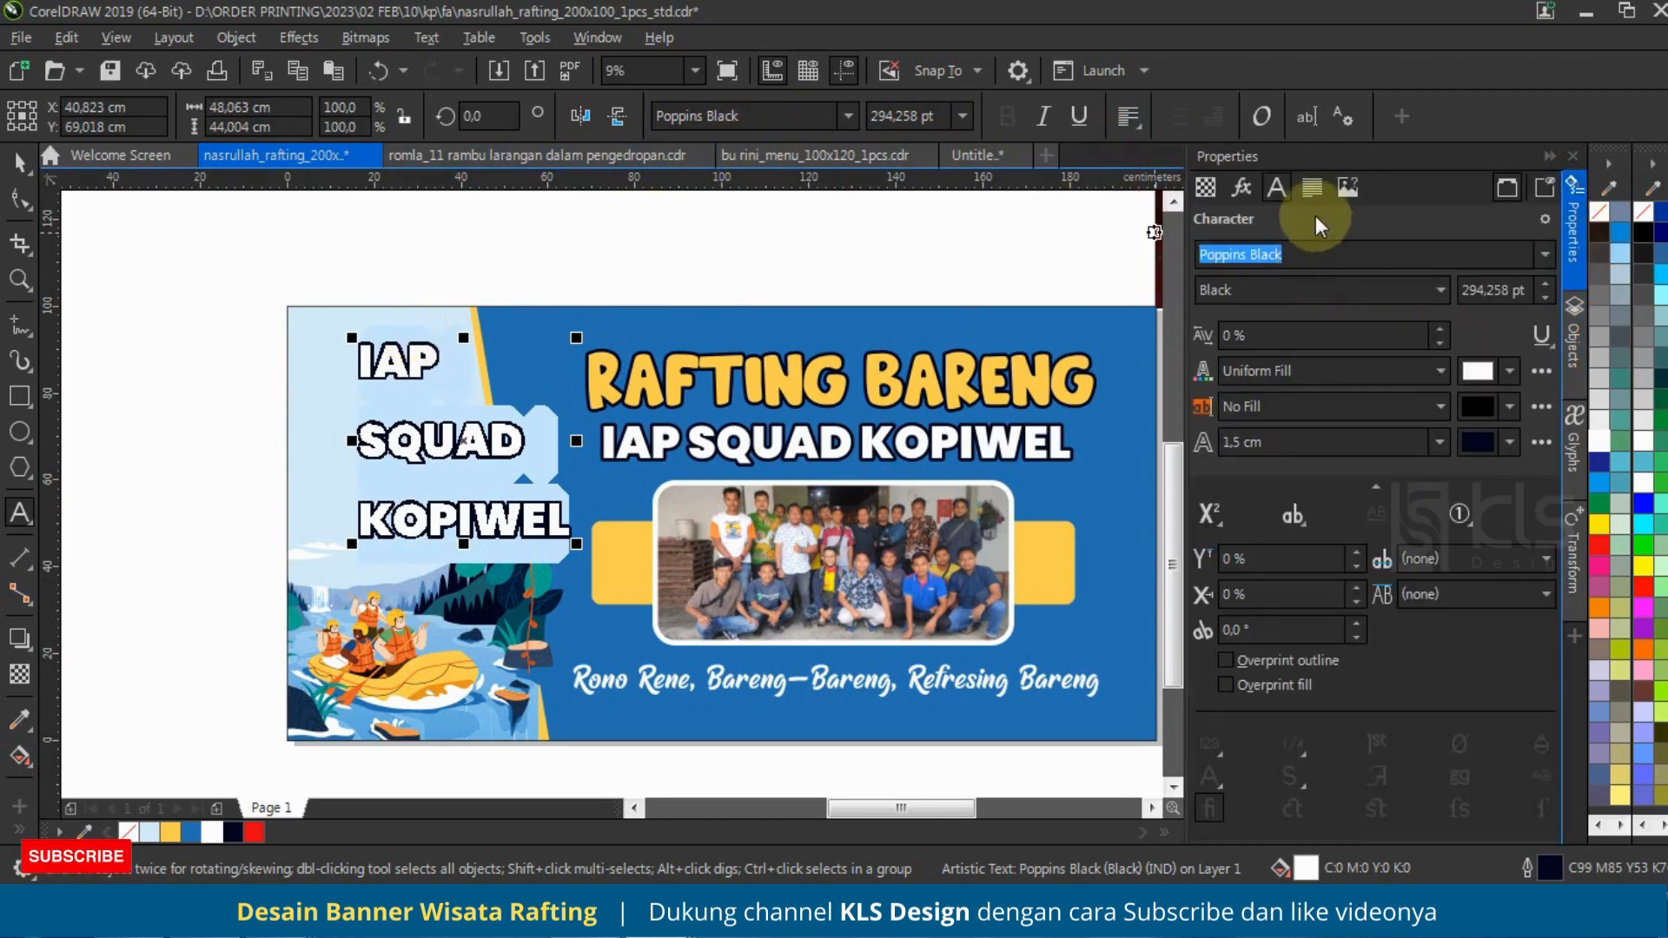
pyautogui.click(1311, 187)
pyautogui.click(1311, 299)
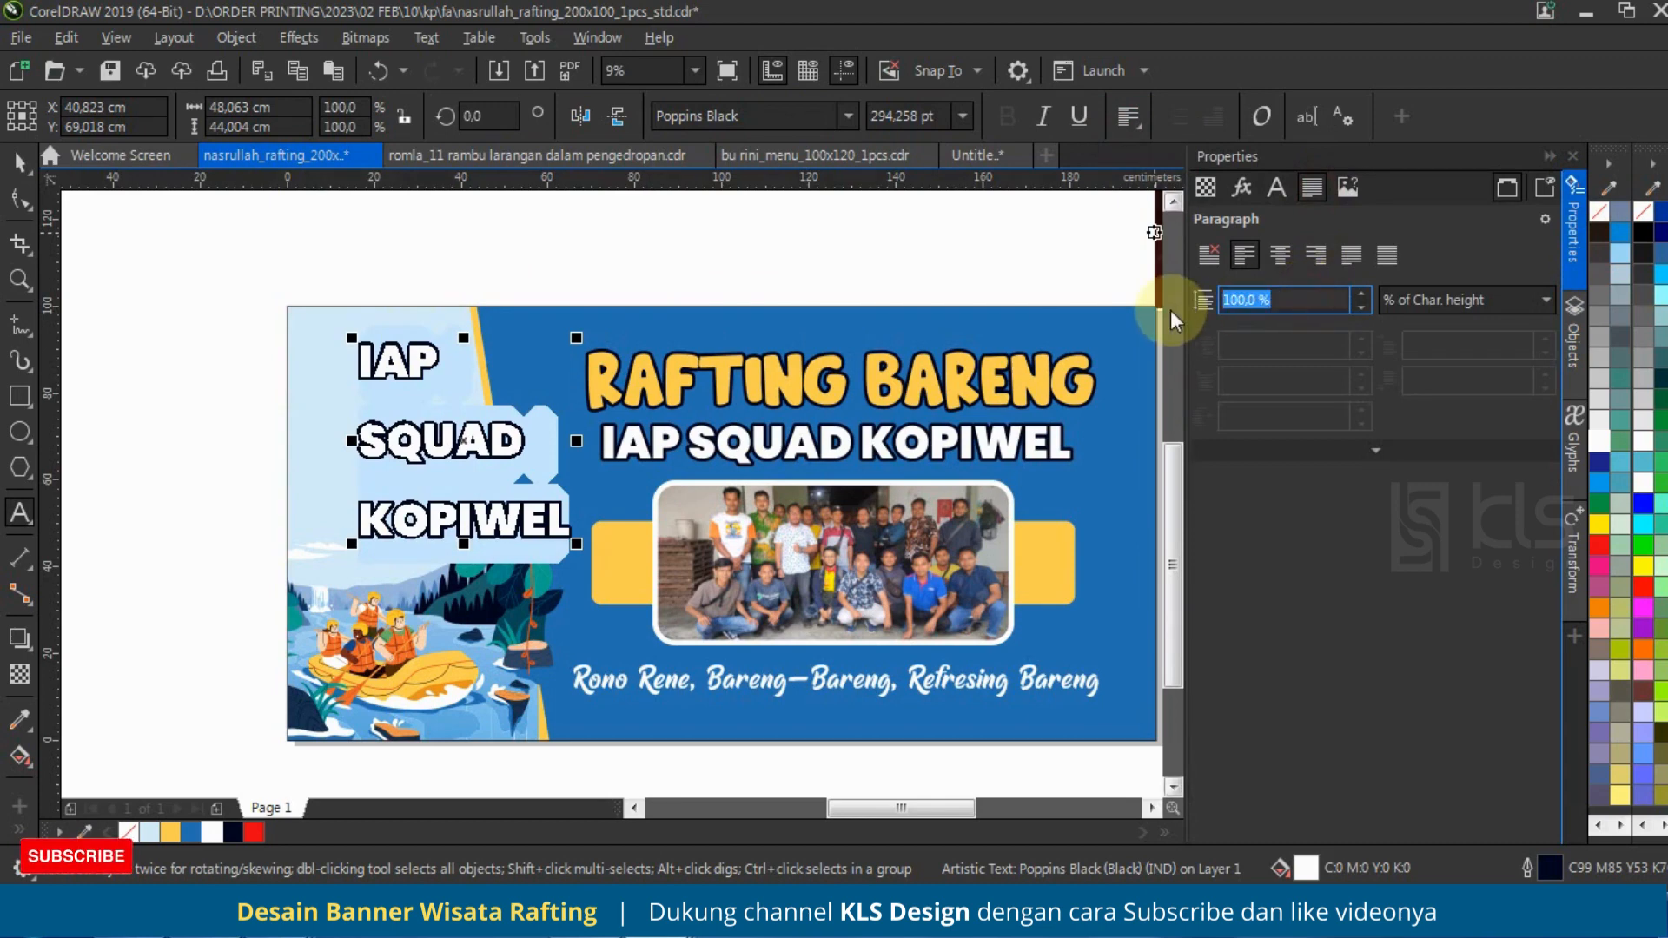
pyautogui.write('50')
pyautogui.press('Return')
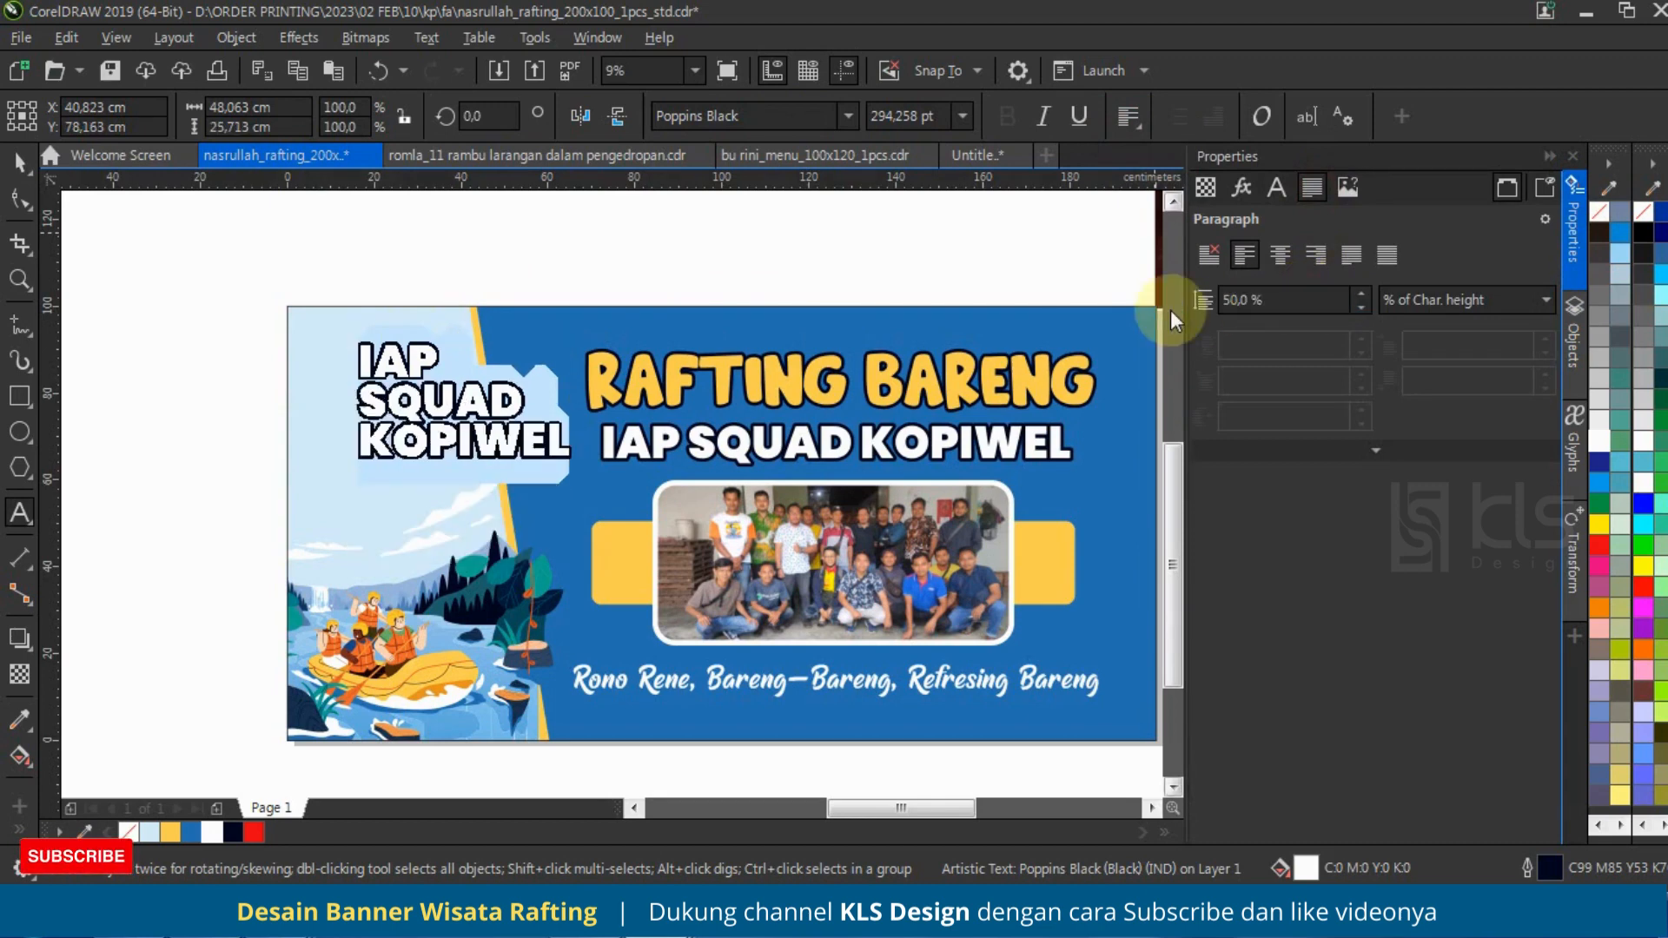
# Step: Shrink the three-line text to about 27 cm wide and place it near the upper corner of the light-blue side
pyautogui.click(16, 160)
pyautogui.moveTo(289, 252); pyautogui.dragTo(575, 526)
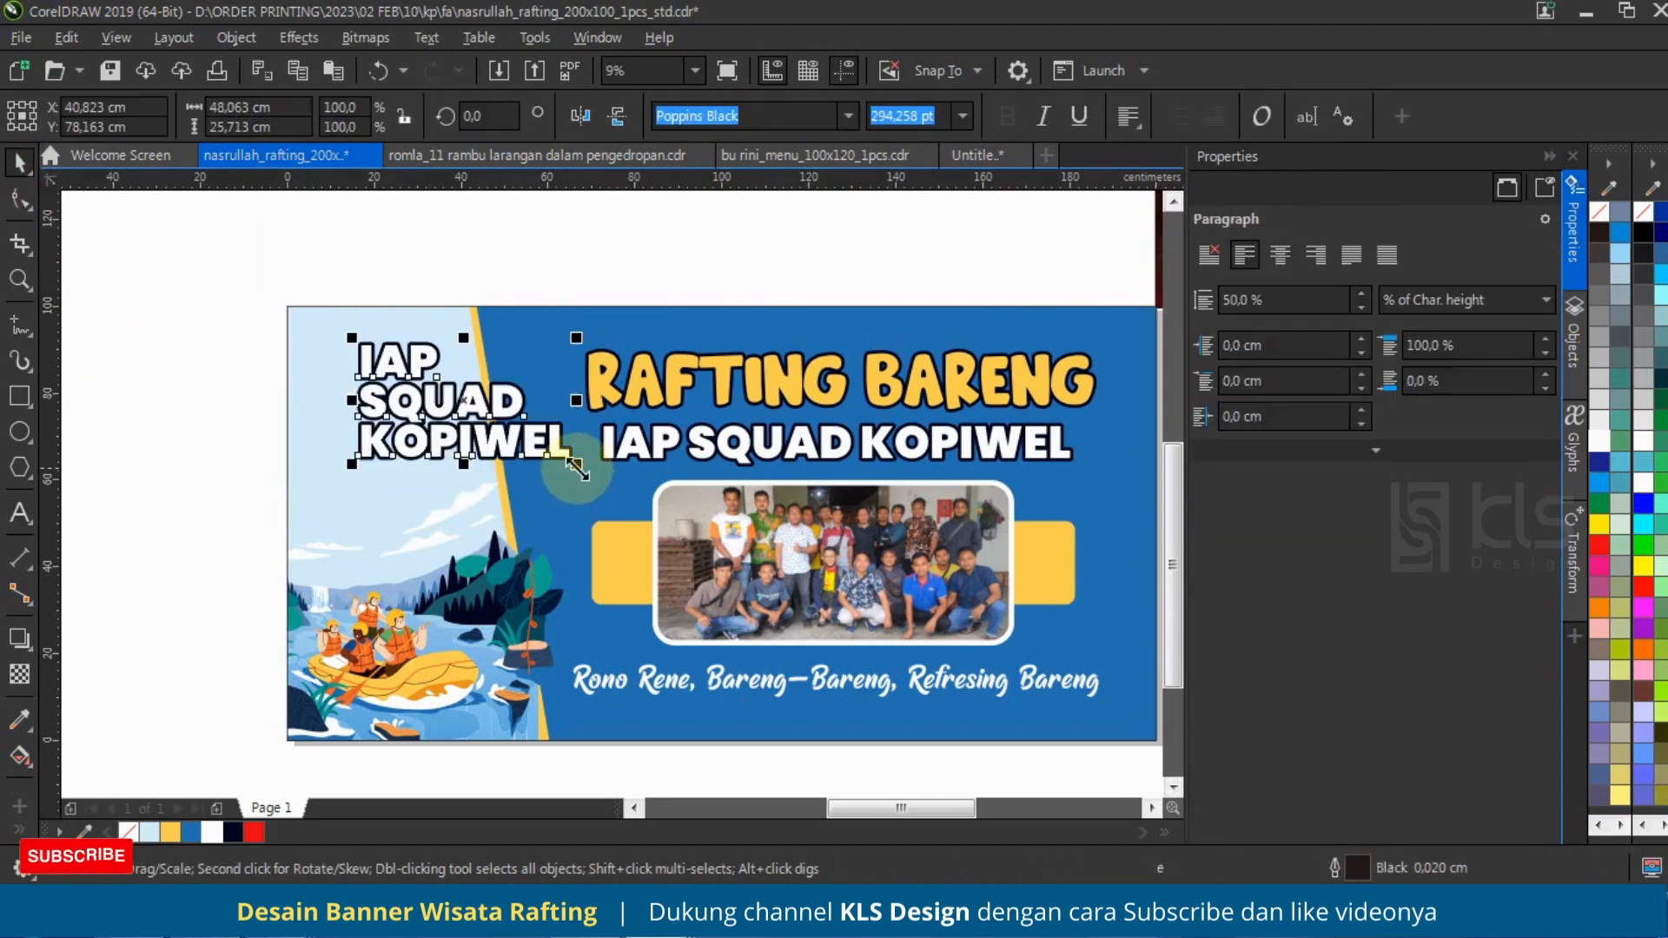
pyautogui.moveTo(576, 464); pyautogui.dragTo(487, 458)
pyautogui.scroll(1, 418, 383)
pyautogui.moveTo(400, 372); pyautogui.dragTo(325, 365)
# Step: Remove the outline from the small three-line text and fill it with the banner's blue
pyautogui.click(171, 832)
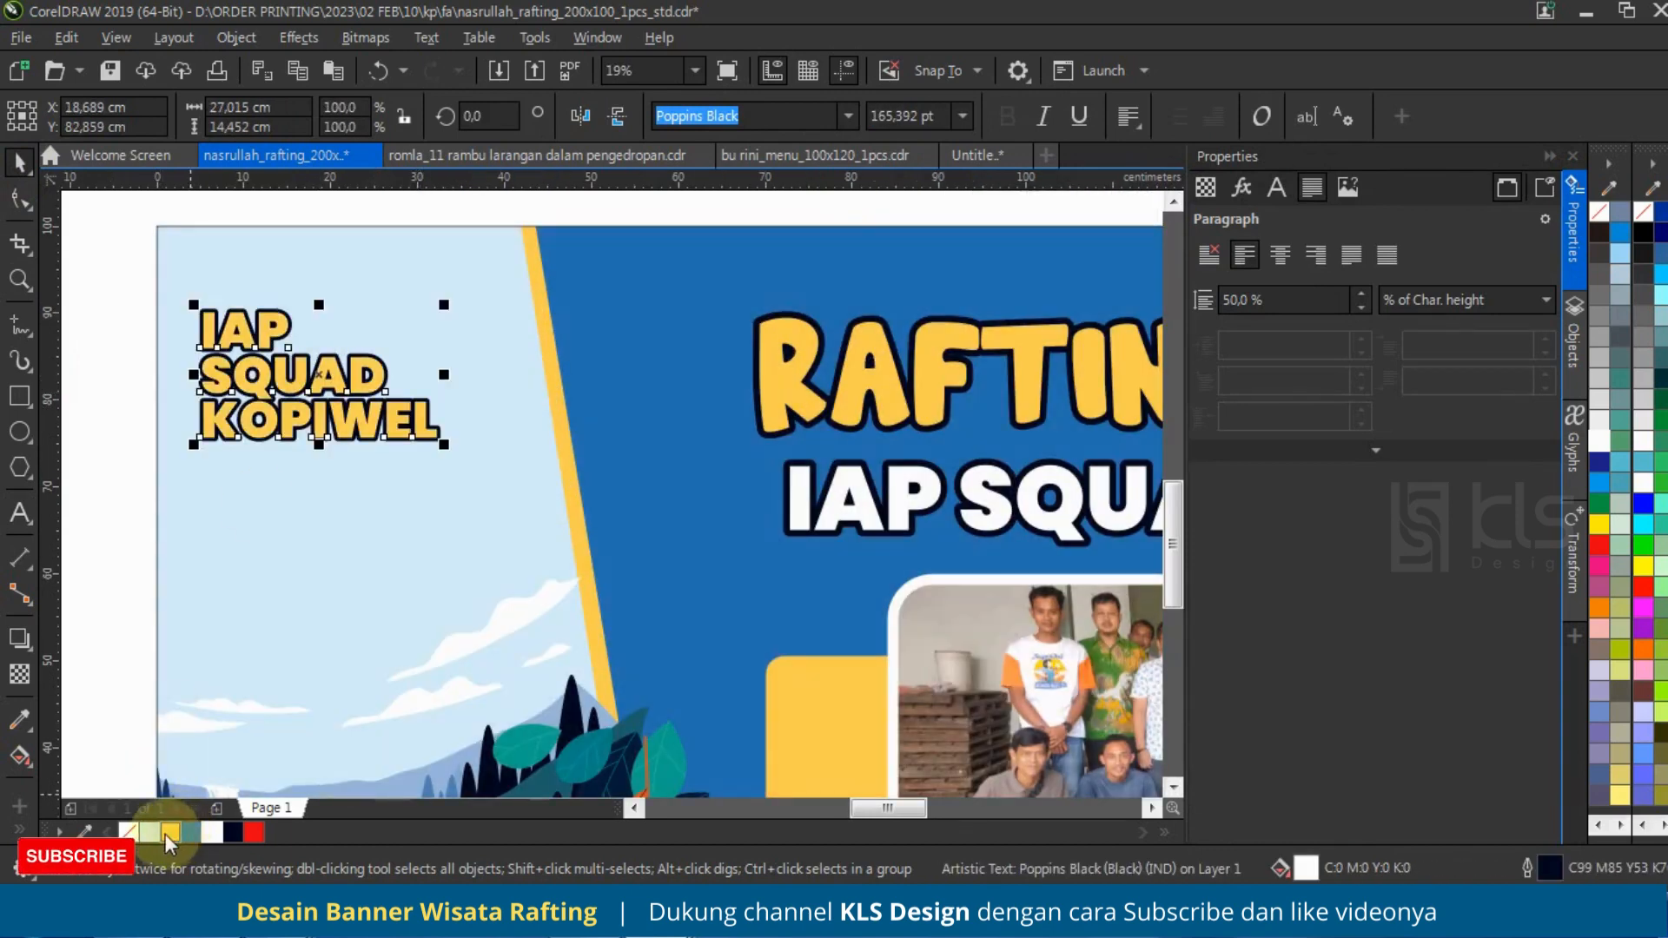
pyautogui.rightClick(127, 832)
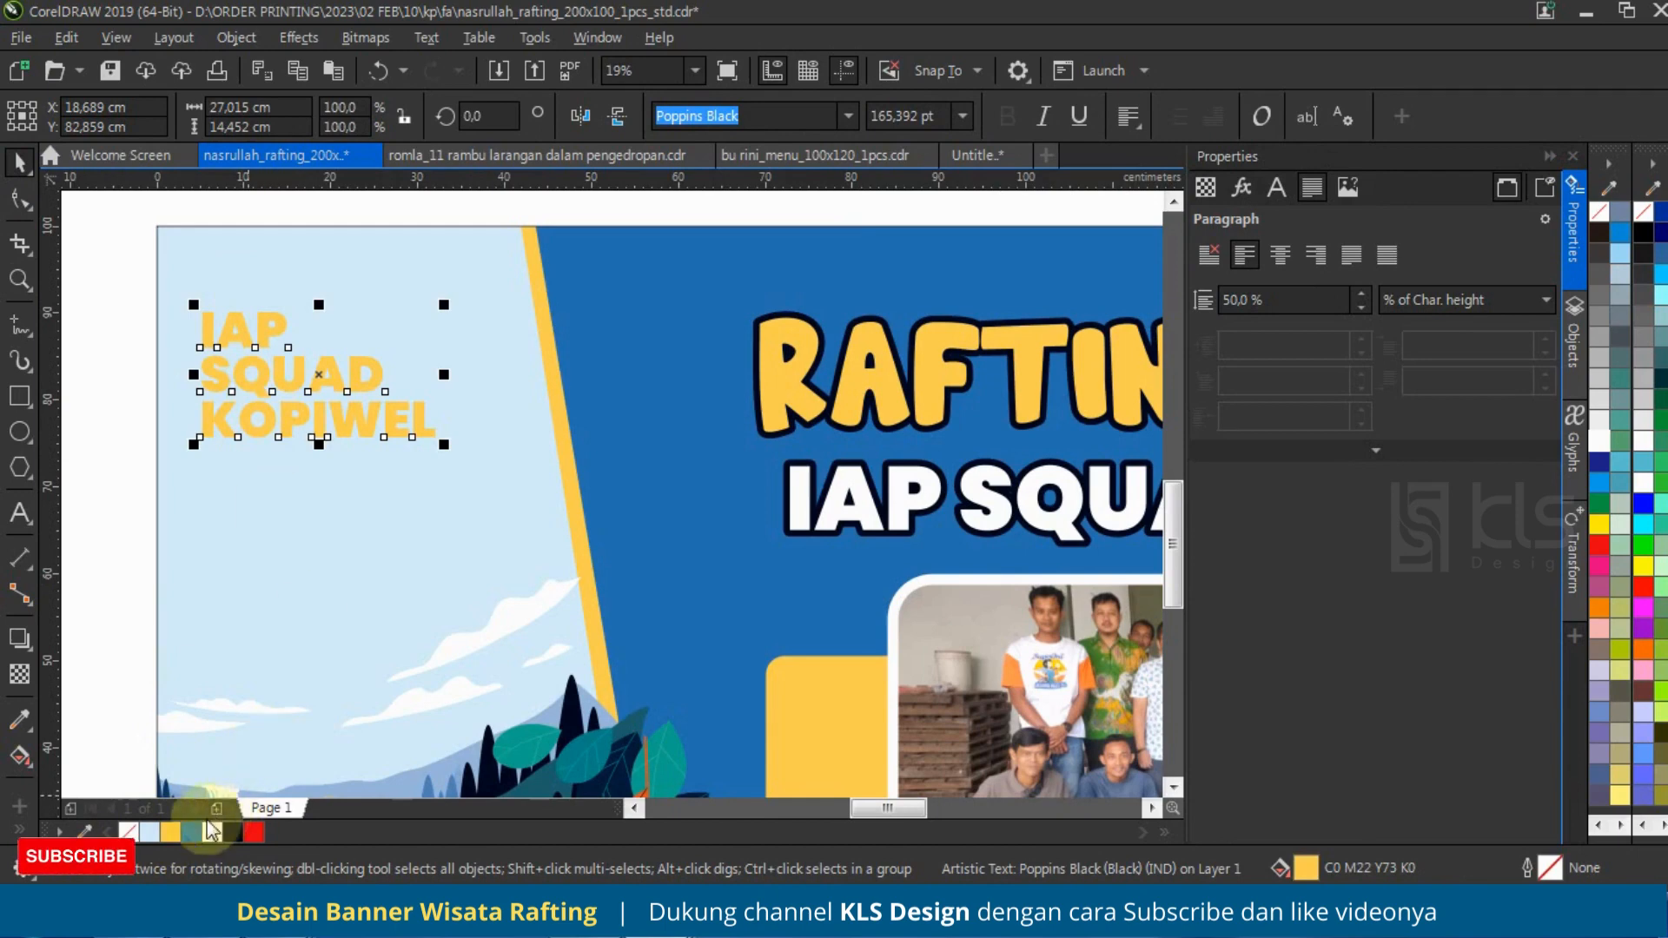
pyautogui.click(197, 833)
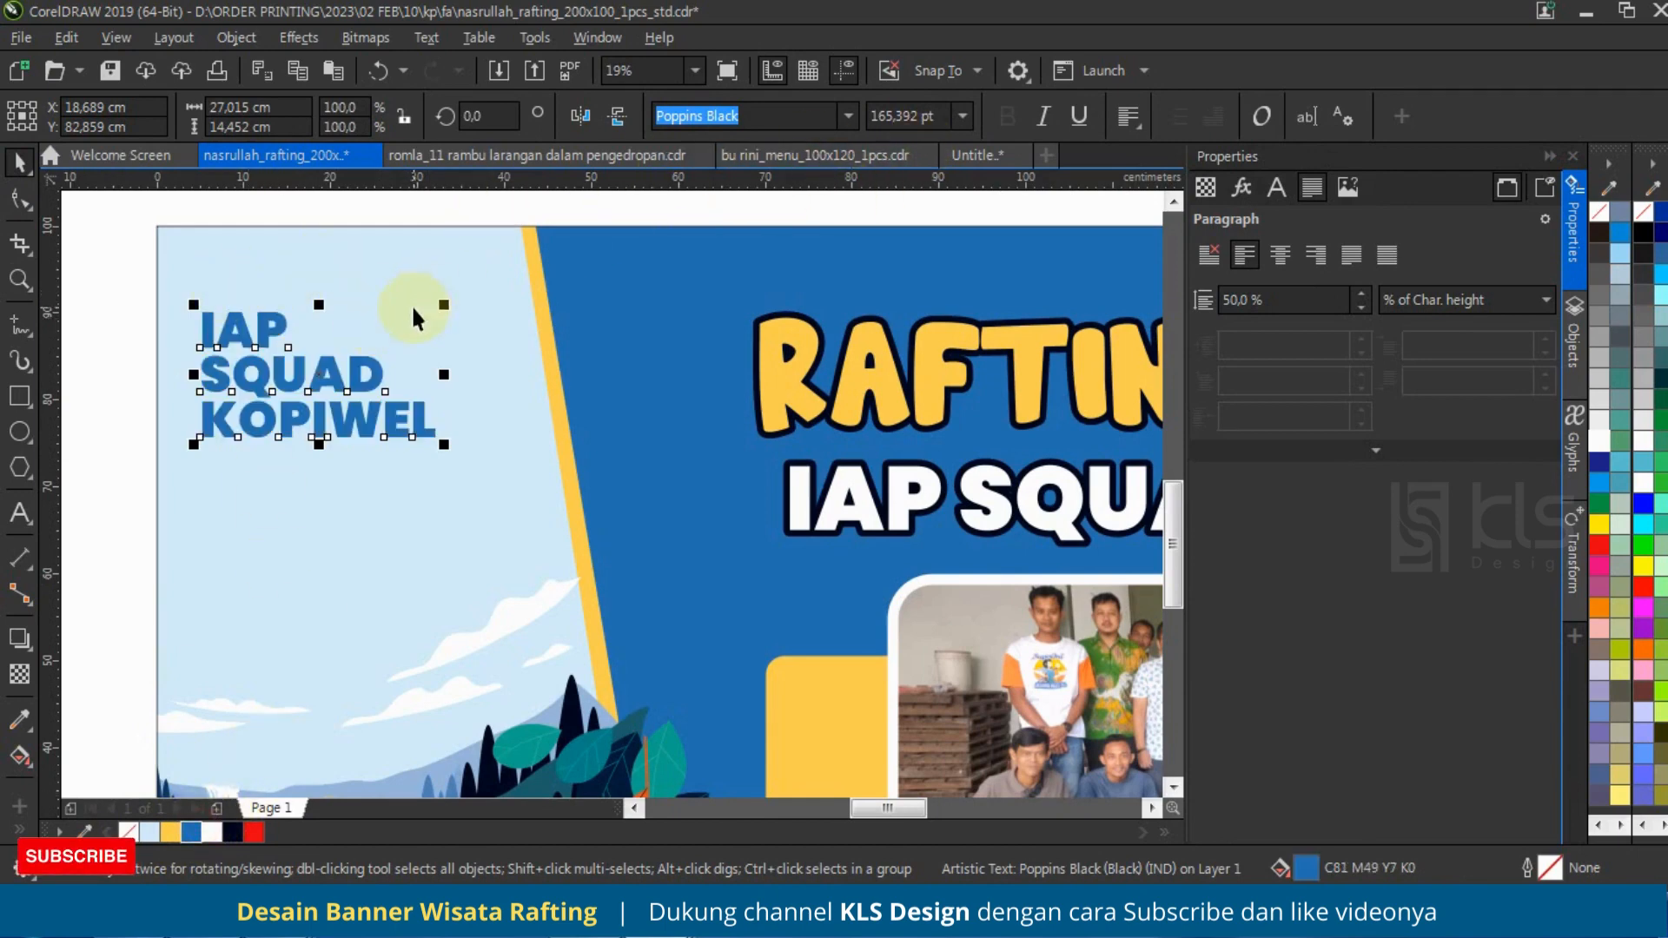
# Step: Break the three-line text apart into separate lines and enlarge the word IAP to about 16 cm wide
pyautogui.hotkey('ctrl', 'k')
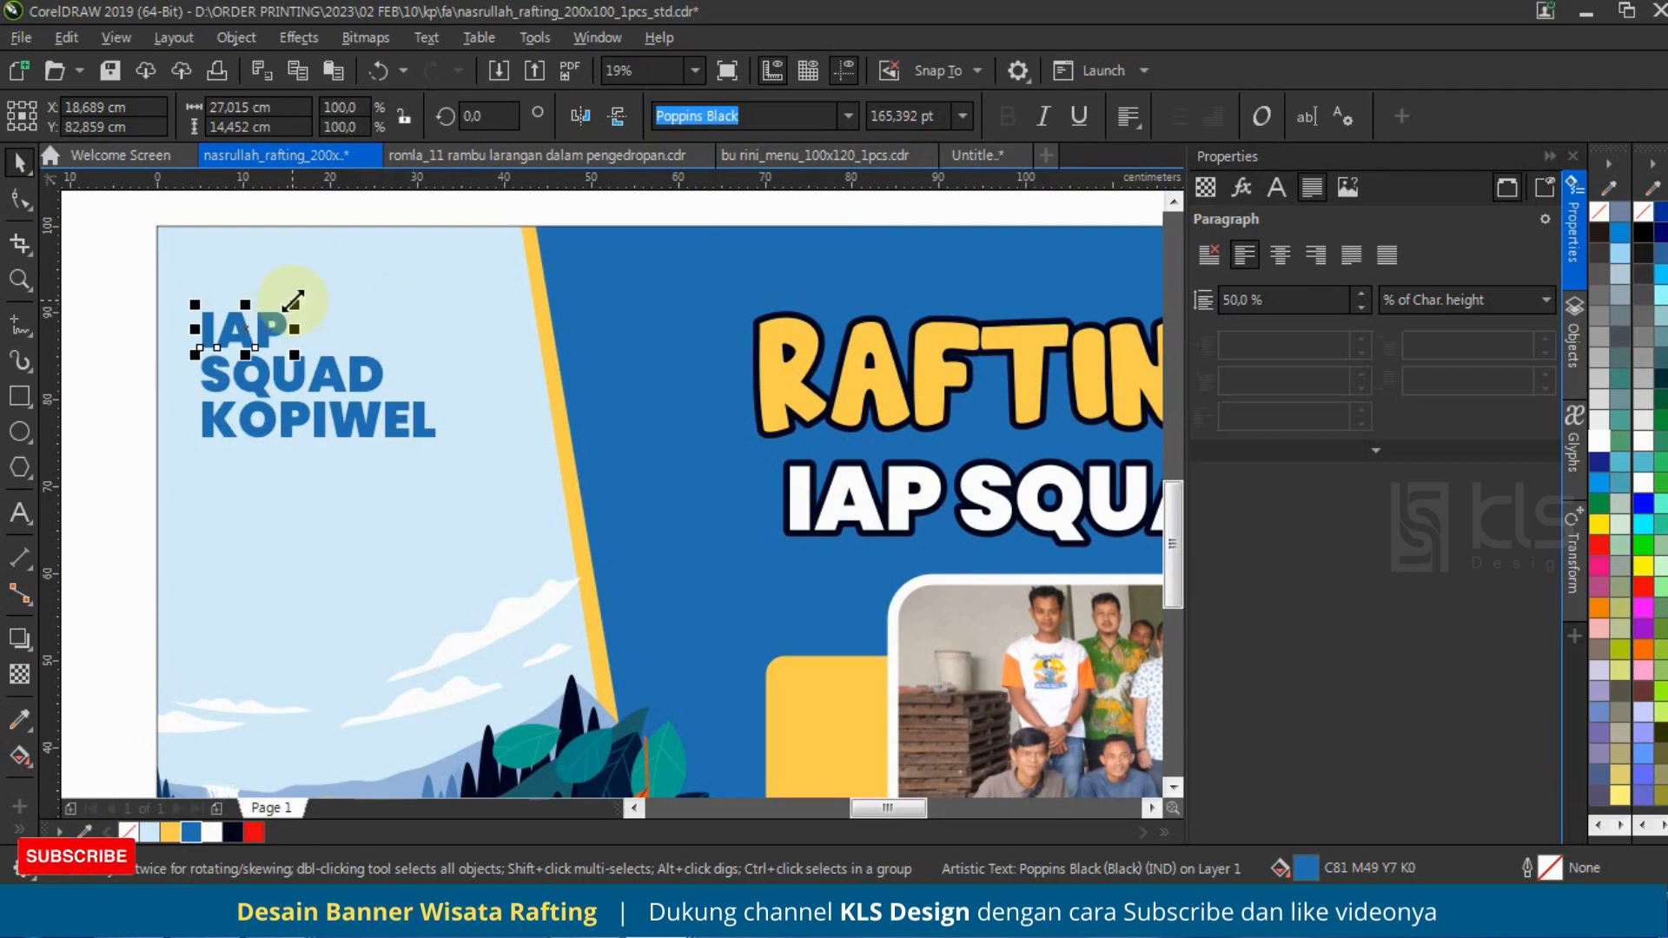
pyautogui.moveTo(294, 303); pyautogui.dragTo(346, 265)
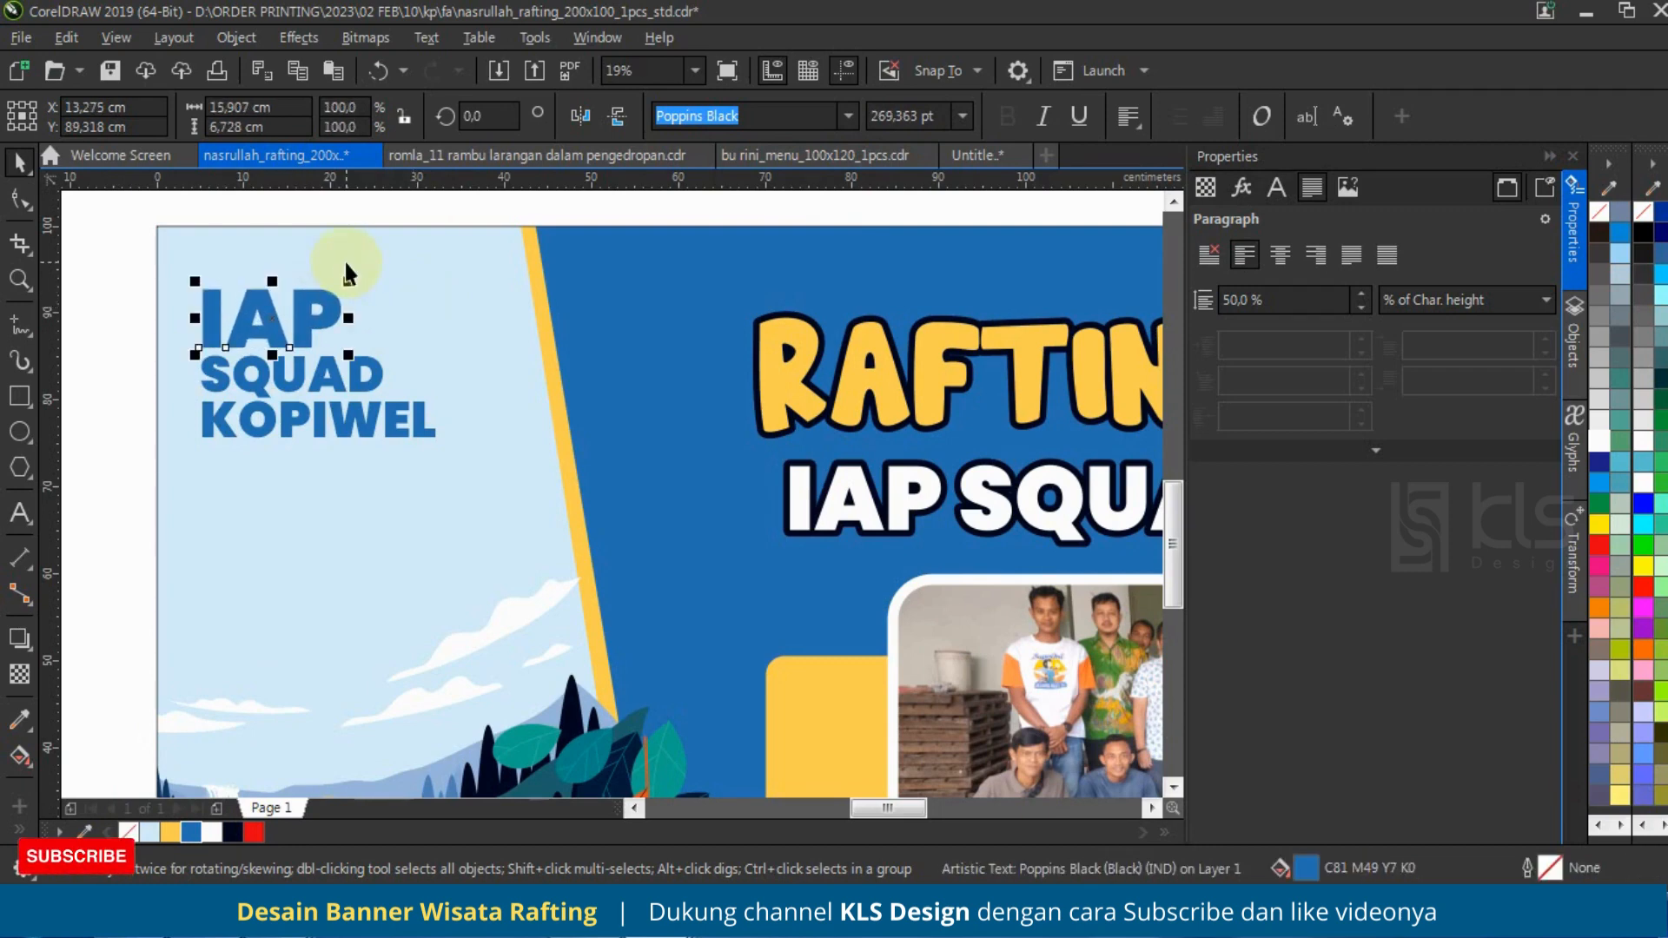
pyautogui.click(137, 278)
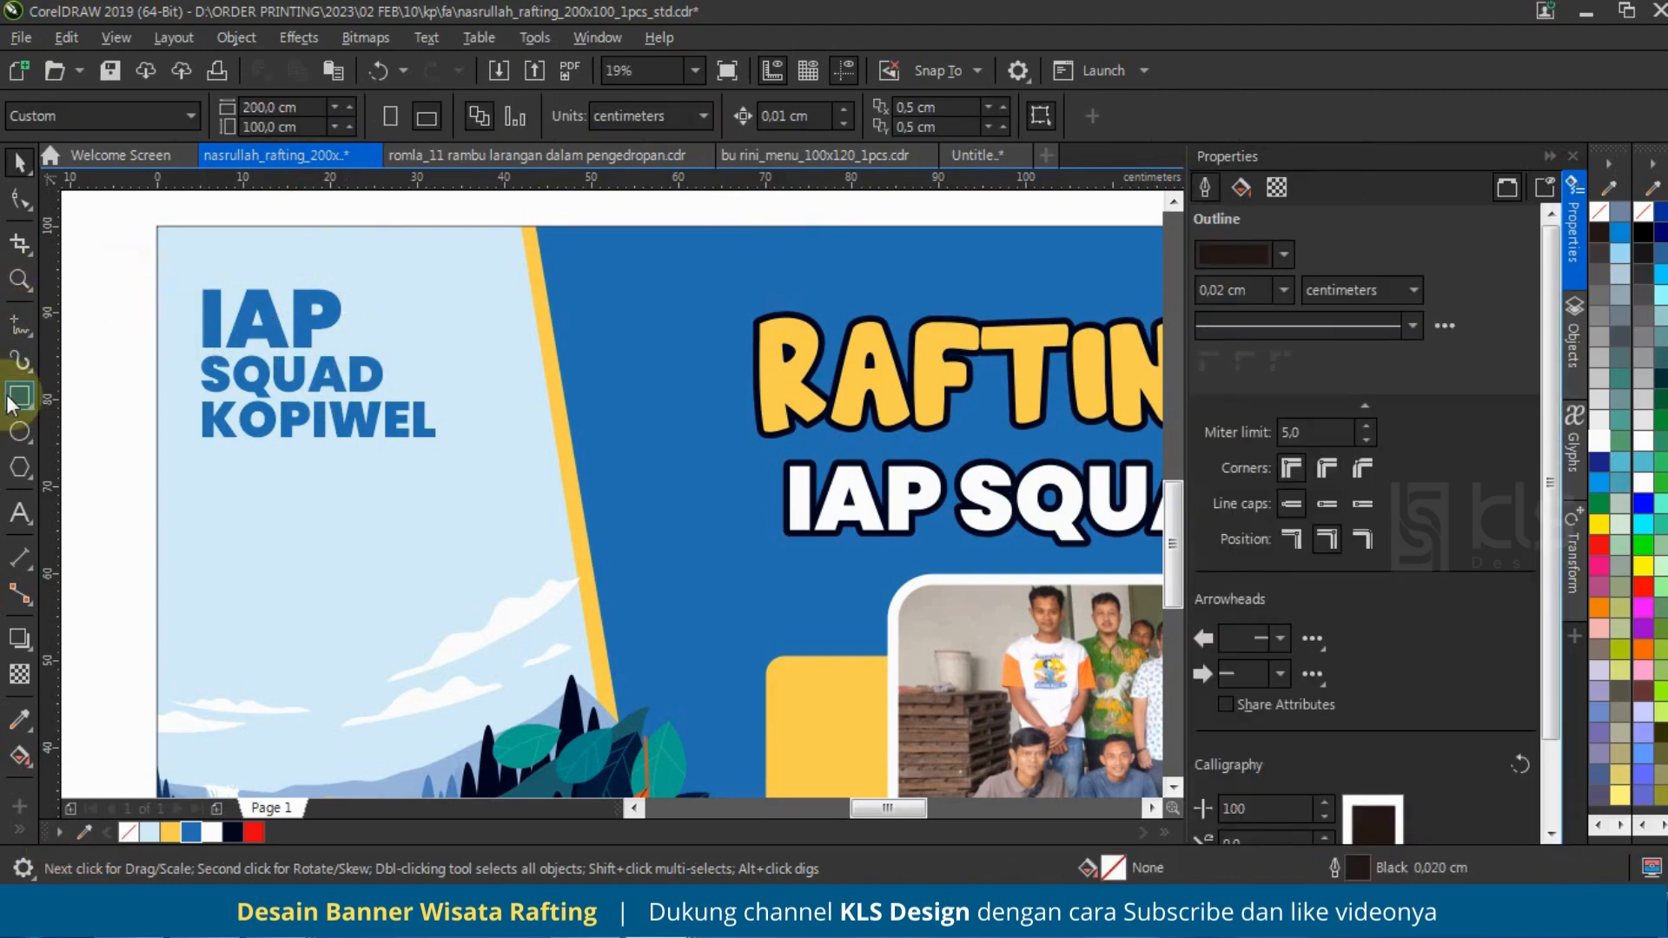
# Step: Draw an L-shaped line about 30.5 cm wide and 19.8 cm high beside and below the small three-line text
pyautogui.click(26, 329)
pyautogui.click(87, 407)
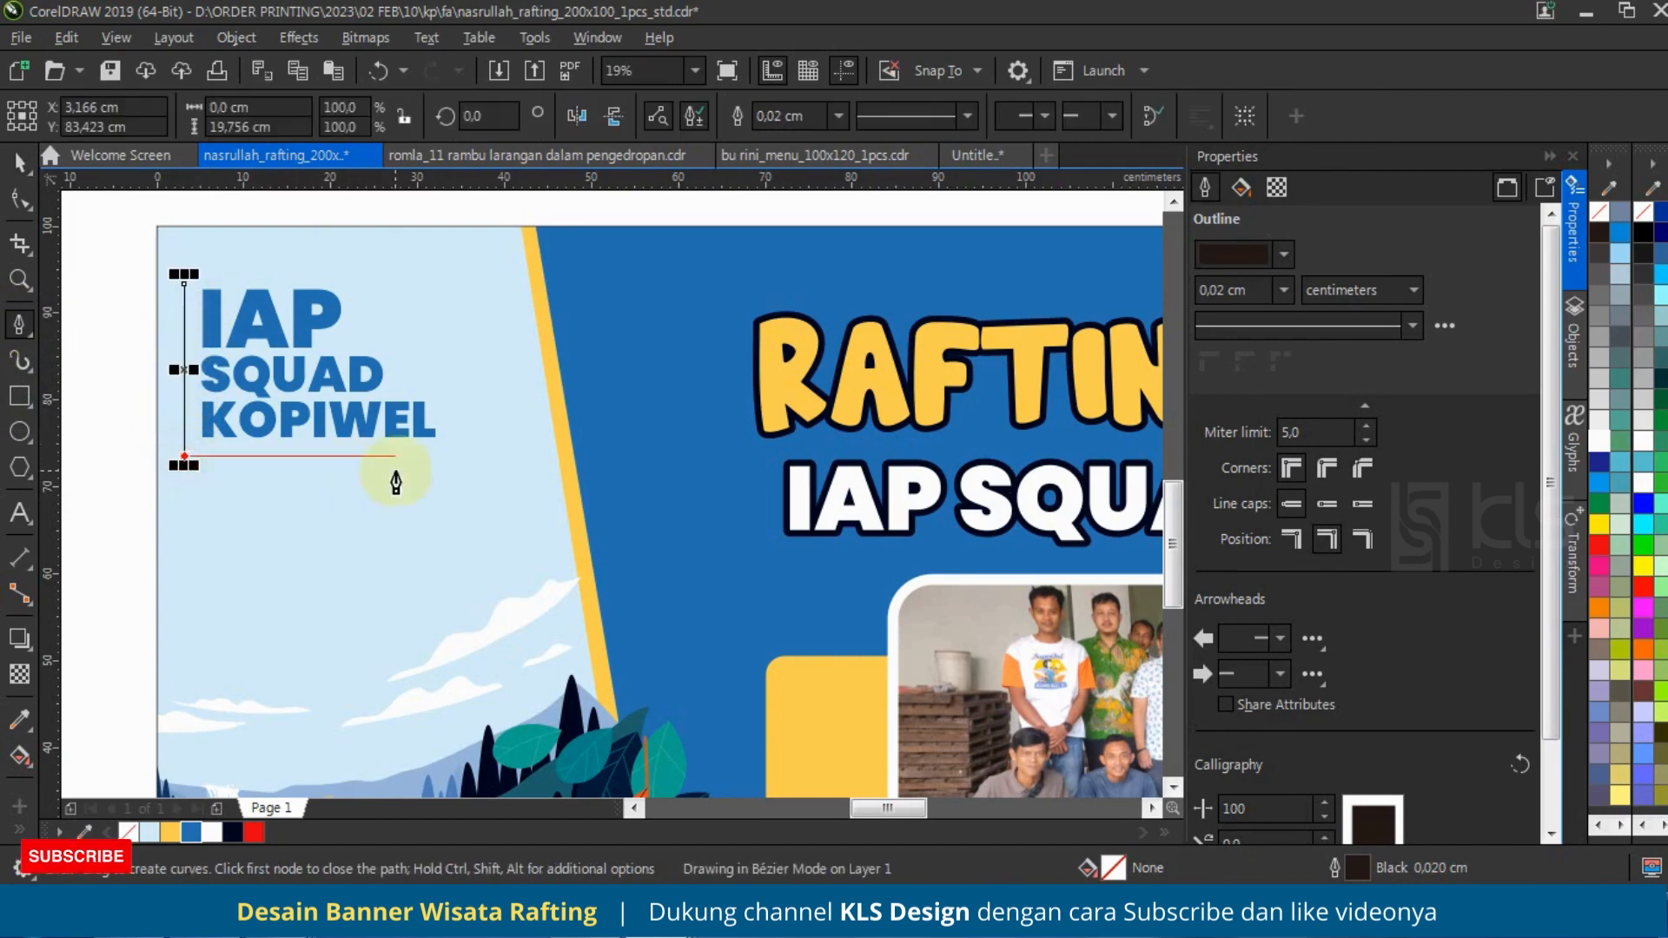
pyautogui.click(448, 455)
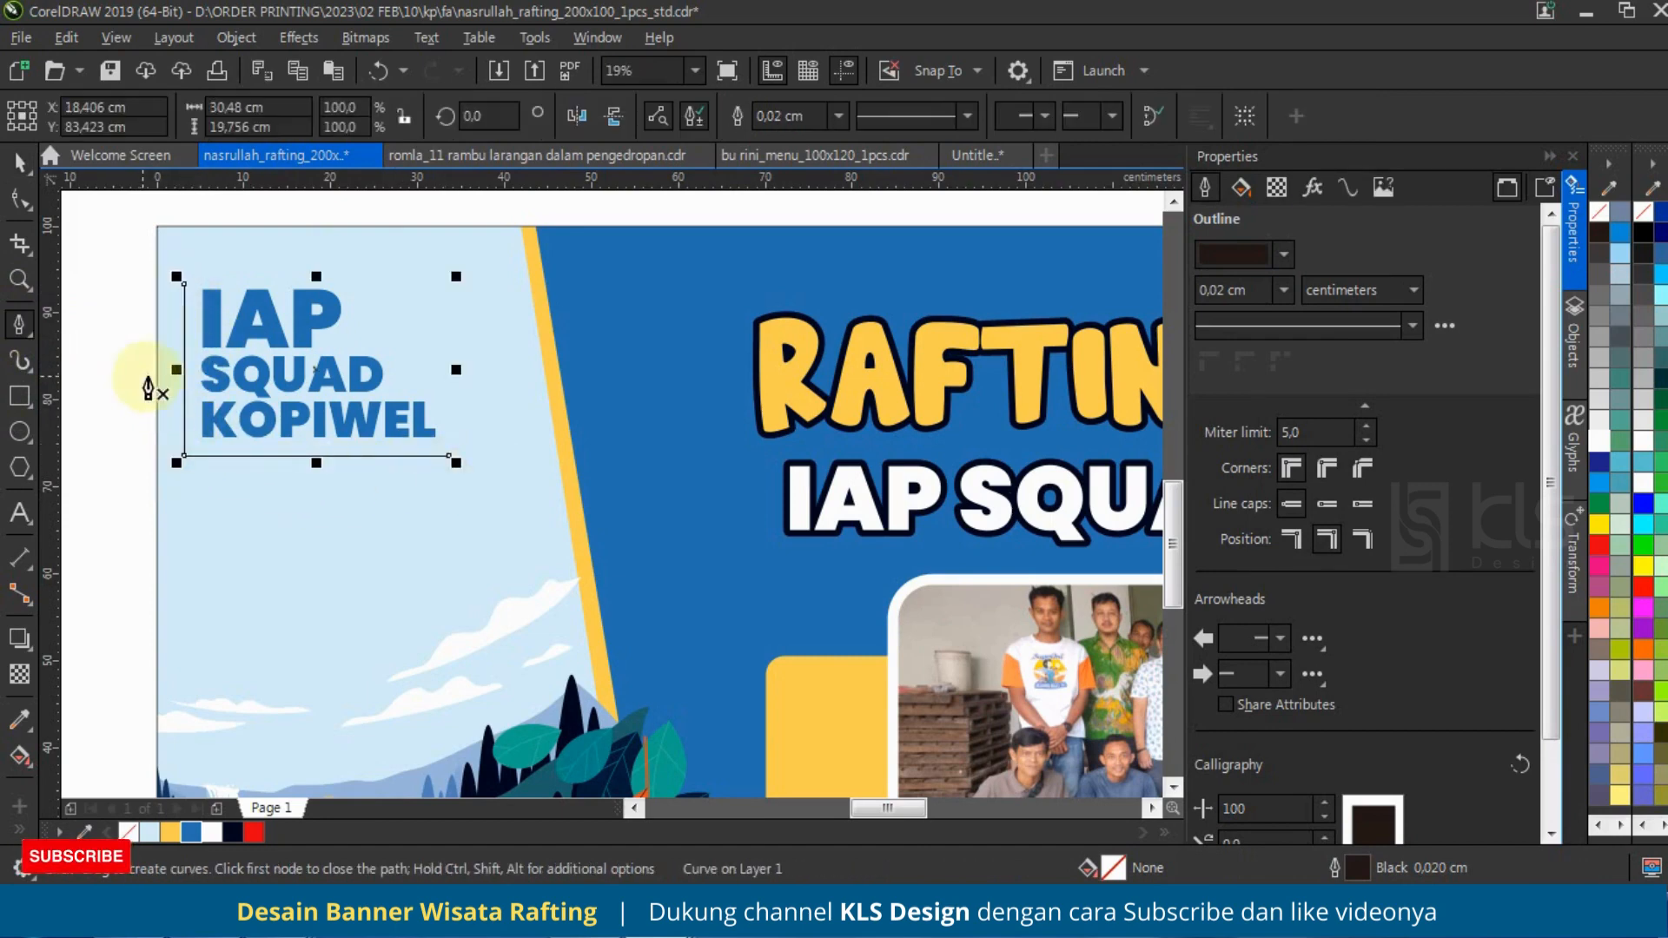
# Step: Give the L-shaped line the banner's blue colour and an outline width of 0.5 cm
pyautogui.rightClick(190, 834)
pyautogui.press('F12')
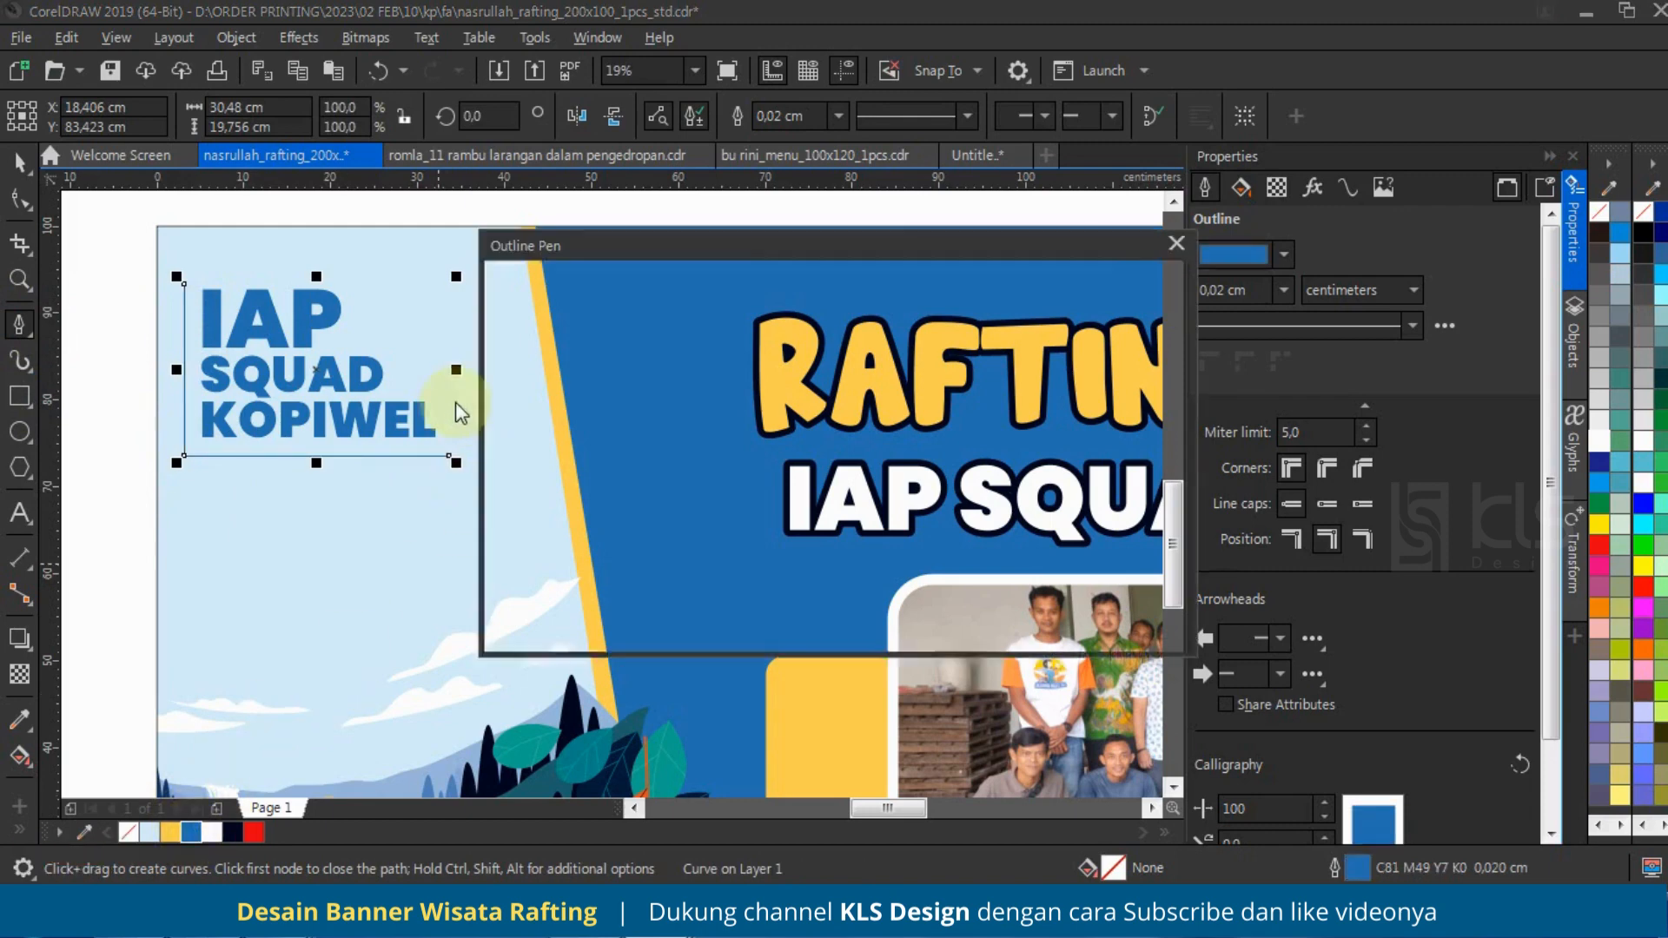
pyautogui.click(683, 359)
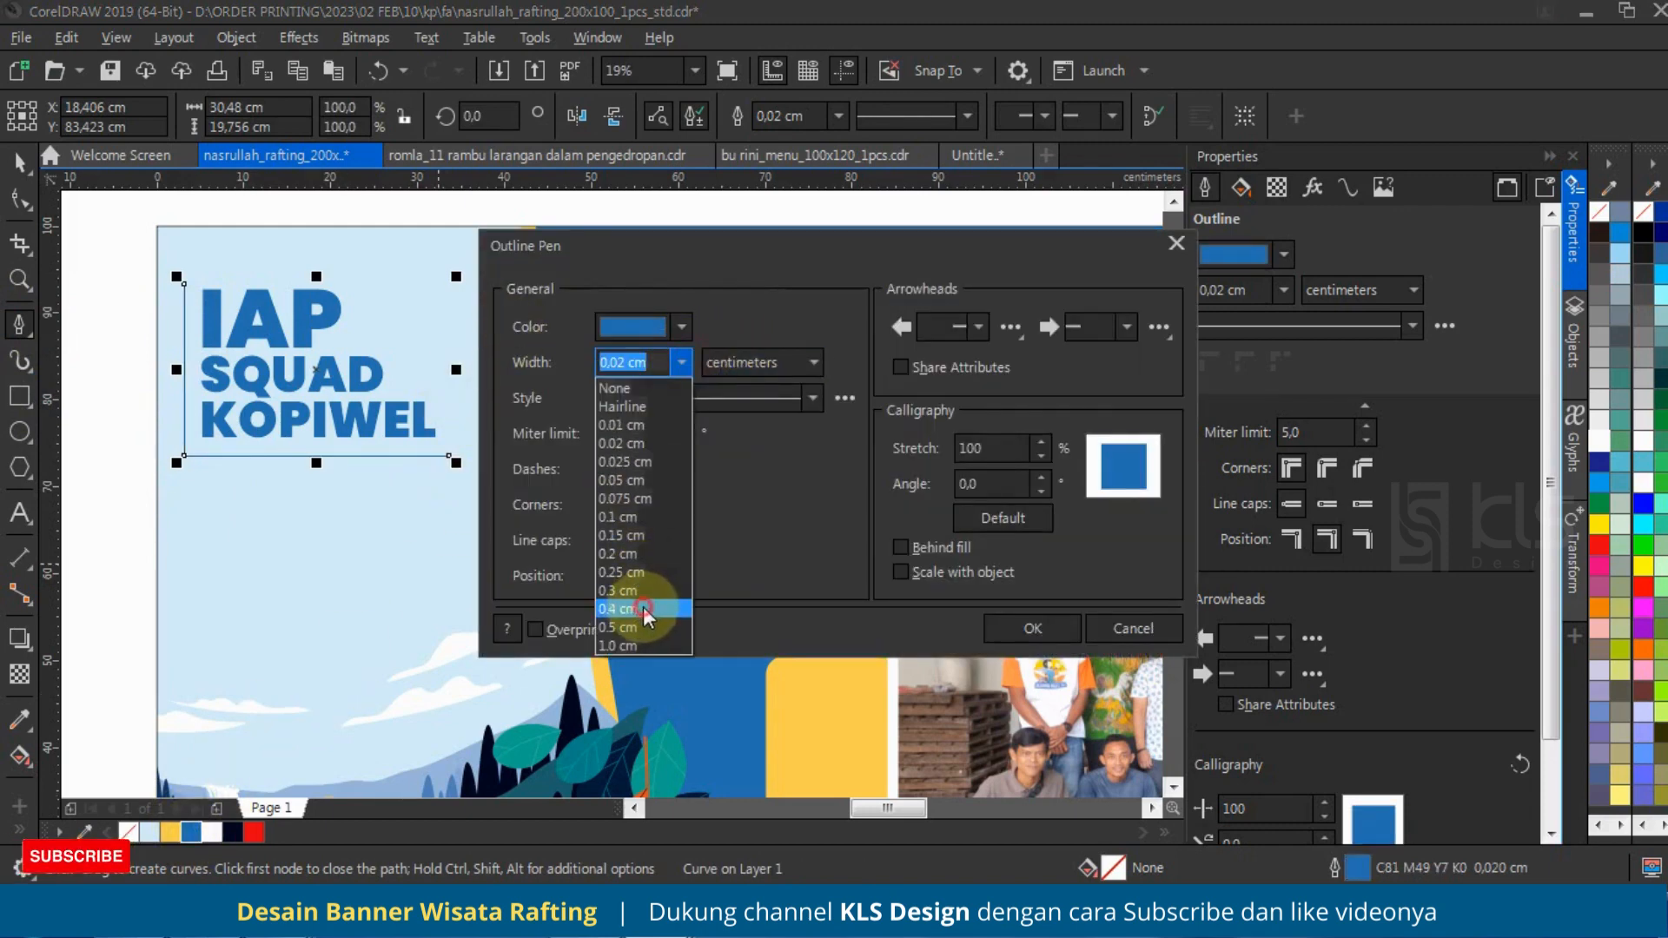
pyautogui.click(648, 630)
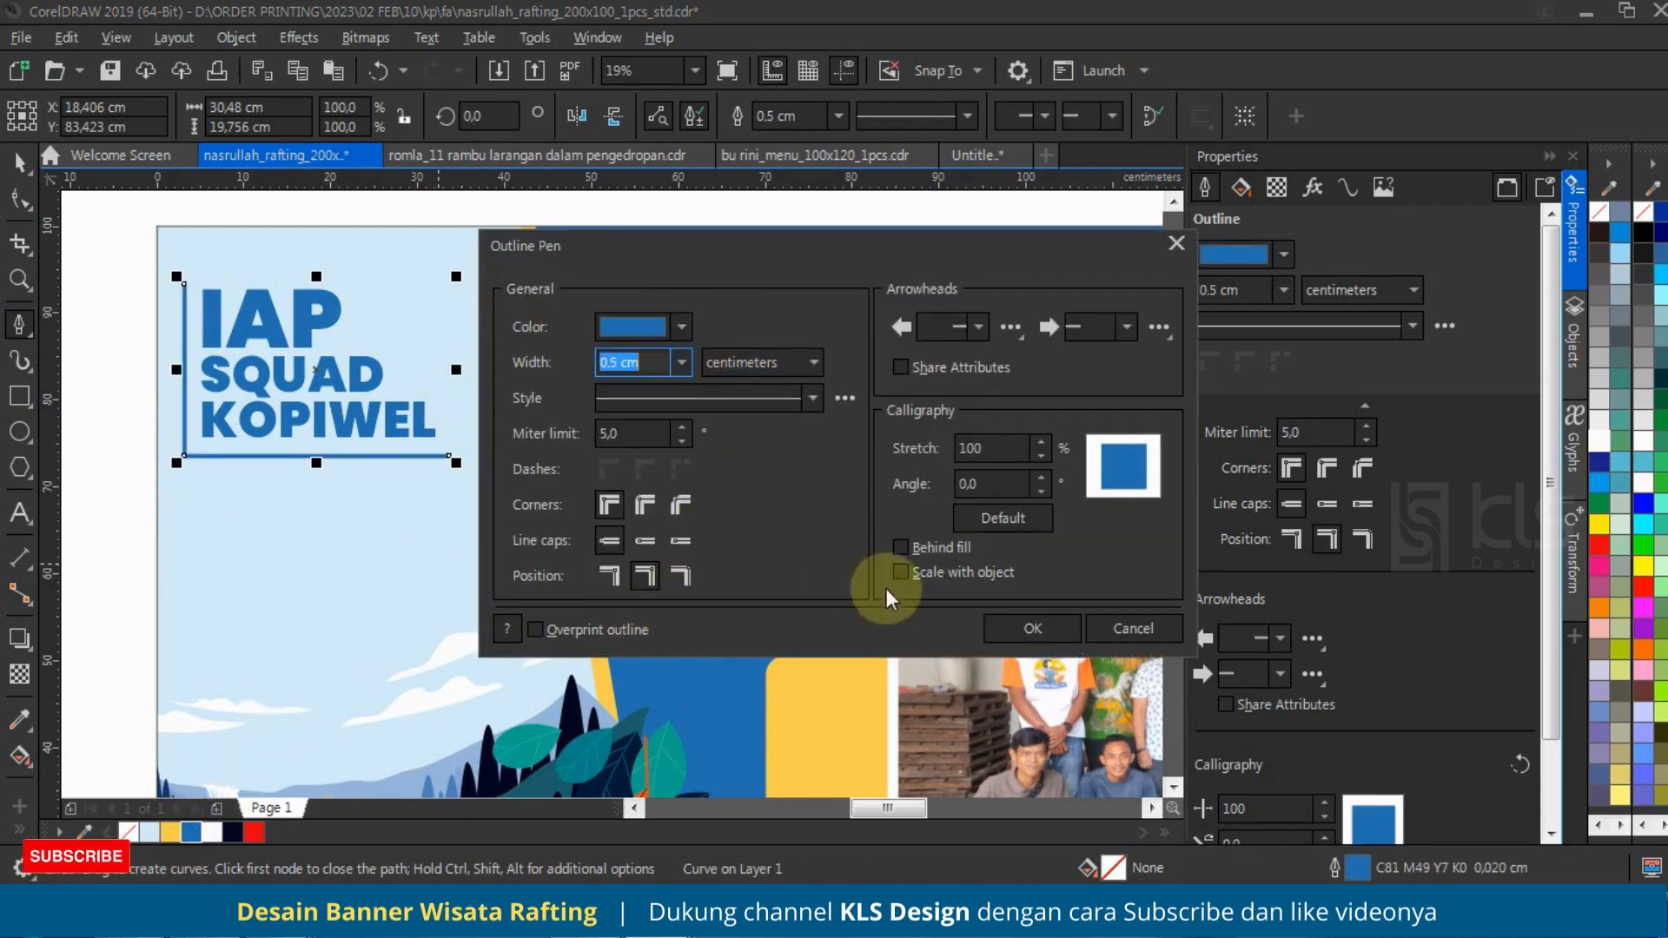
pyautogui.click(989, 619)
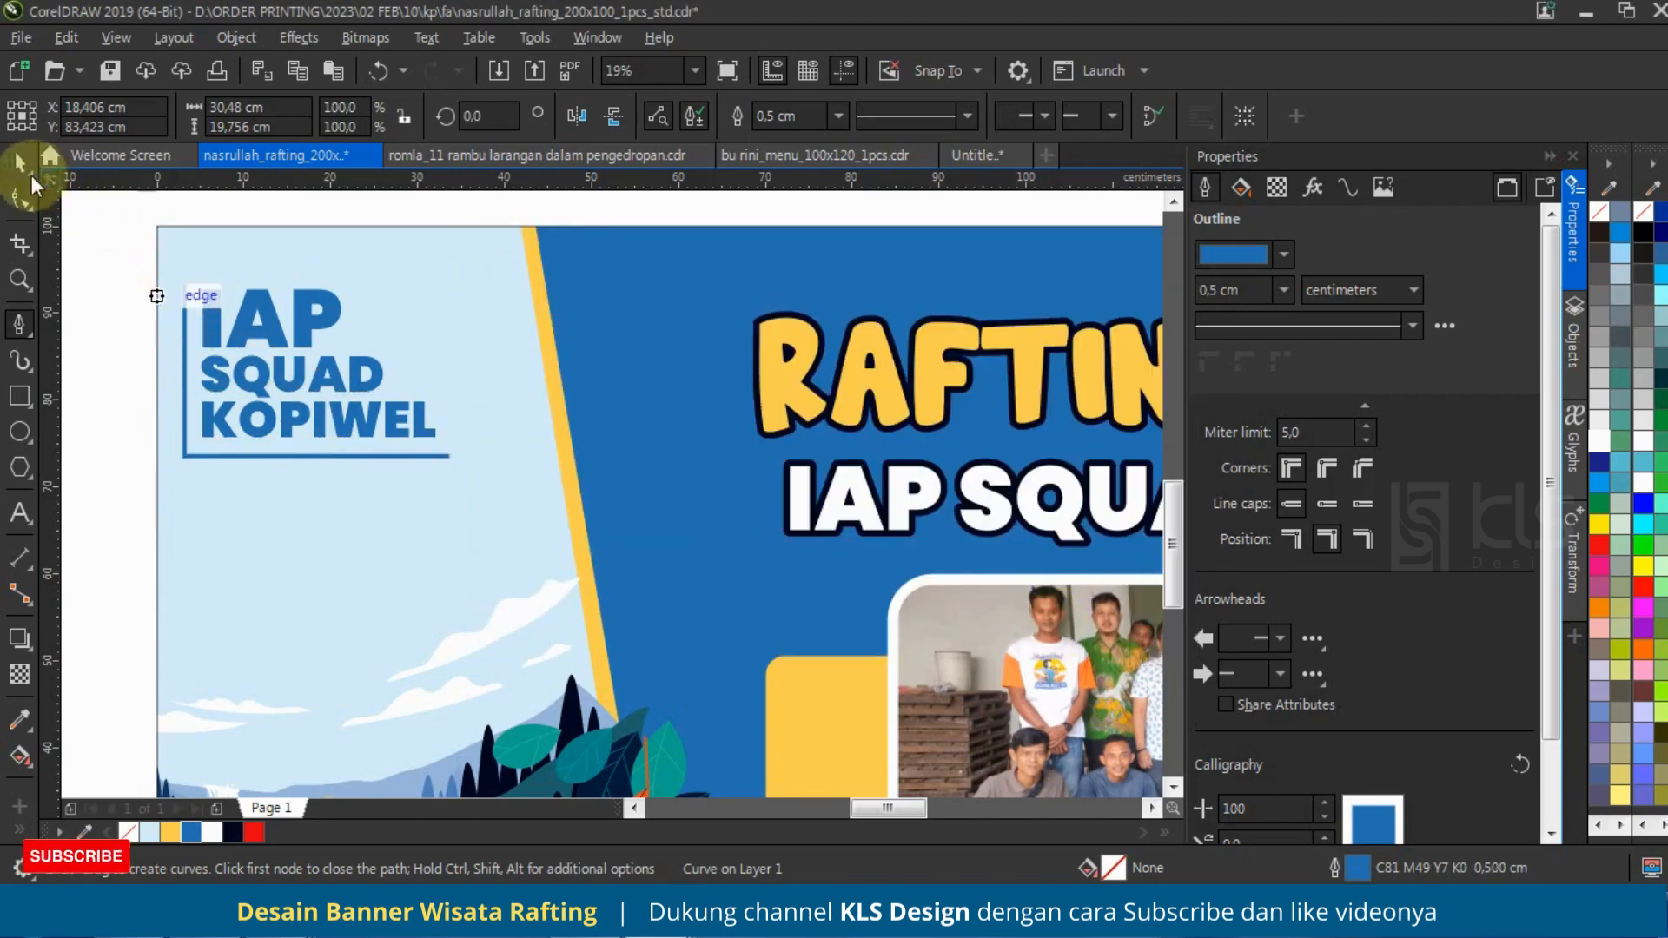
# Step: Group the three blue words with the L-shaped line and move the group about 1.7 cm right and 0.7 cm up
pyautogui.click(22, 165)
pyautogui.click(107, 269)
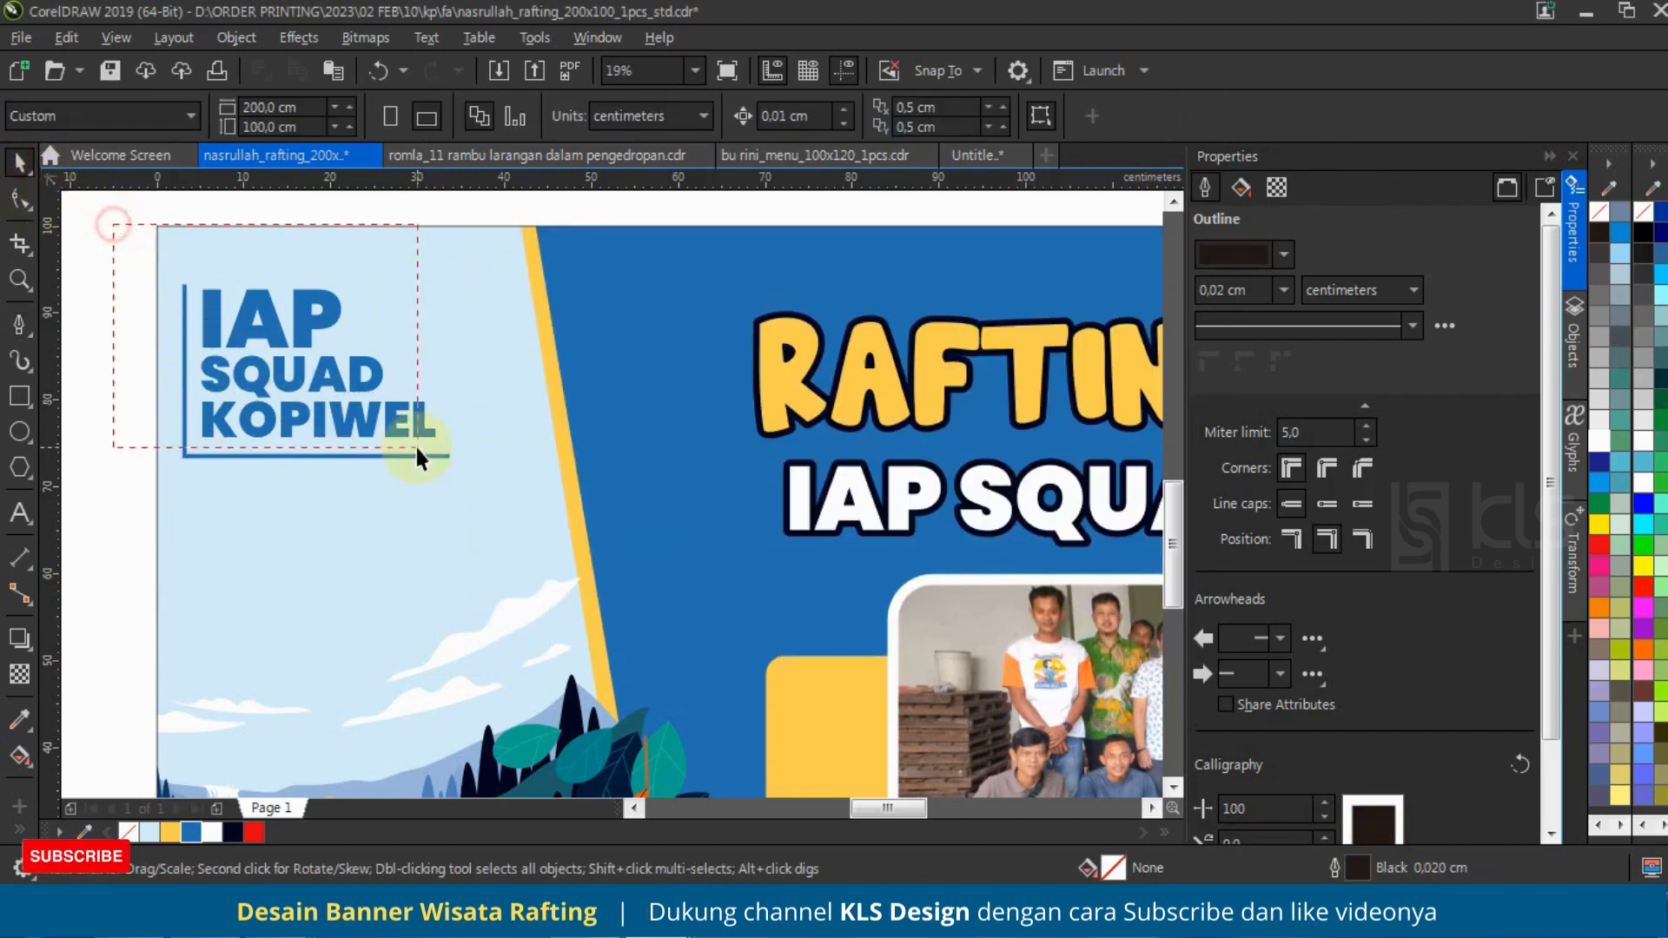
pyautogui.moveTo(478, 501); pyautogui.dragTo(477, 501)
pyautogui.hotkey('ctrl', 'g')
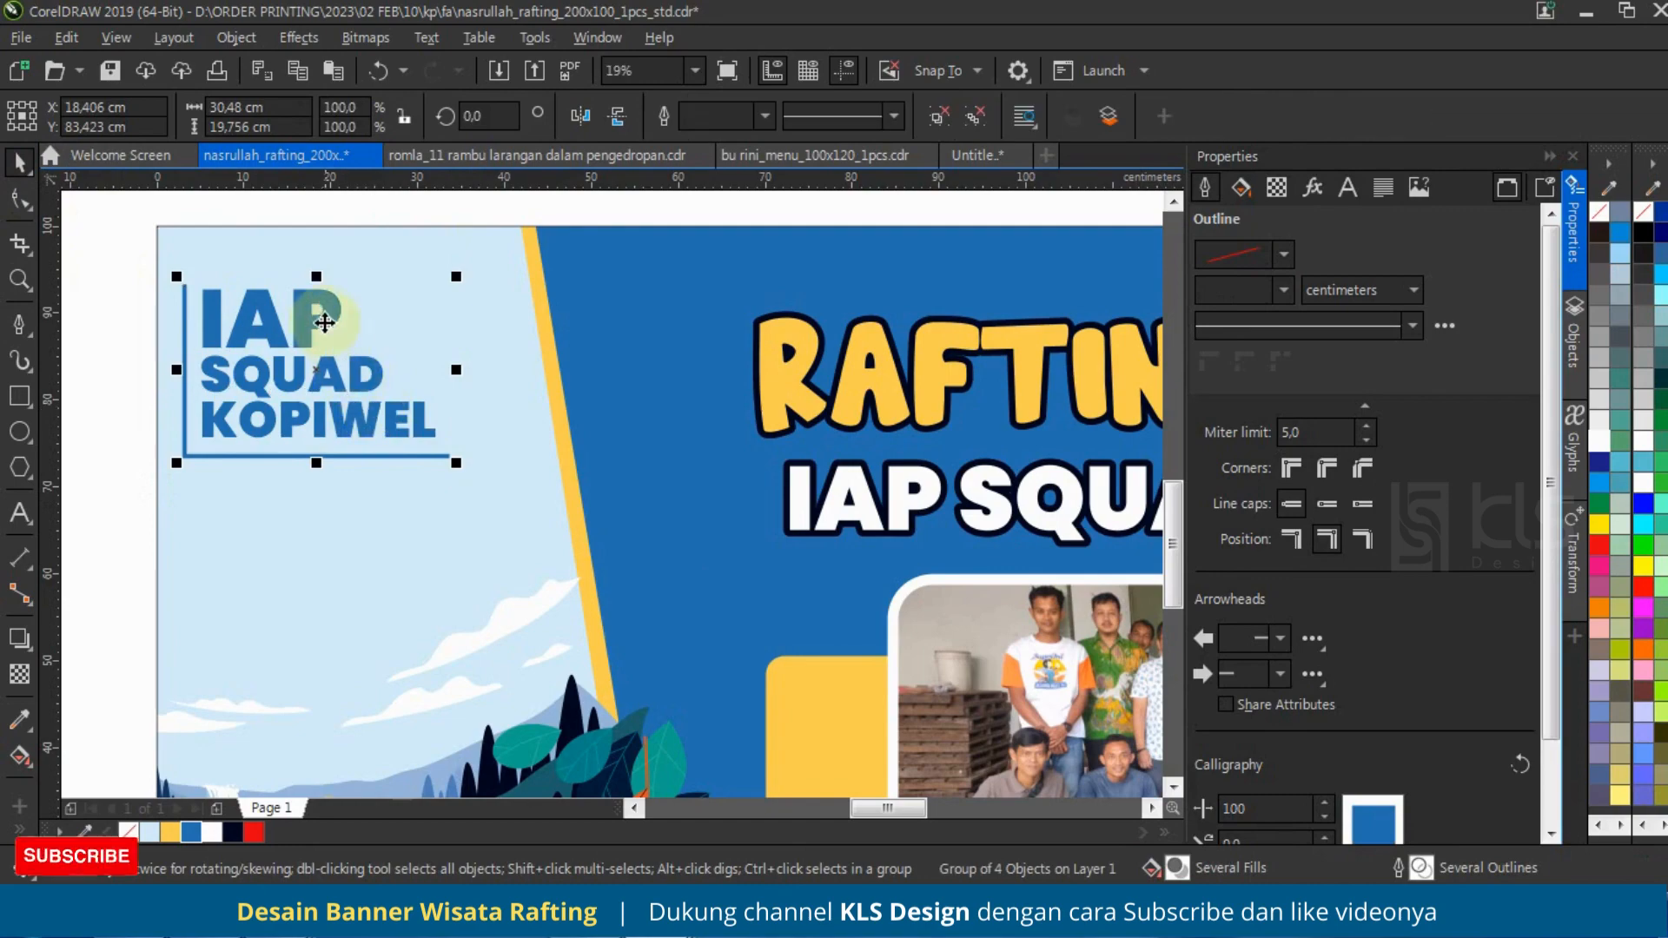
pyautogui.moveTo(321, 305); pyautogui.dragTo(339, 314)
# Step: Move the grouped blue IAP SQUAD KOPIWEL logo slightly down and to the right, away from the banner's corner
pyautogui.scroll(-3, 309, 429)
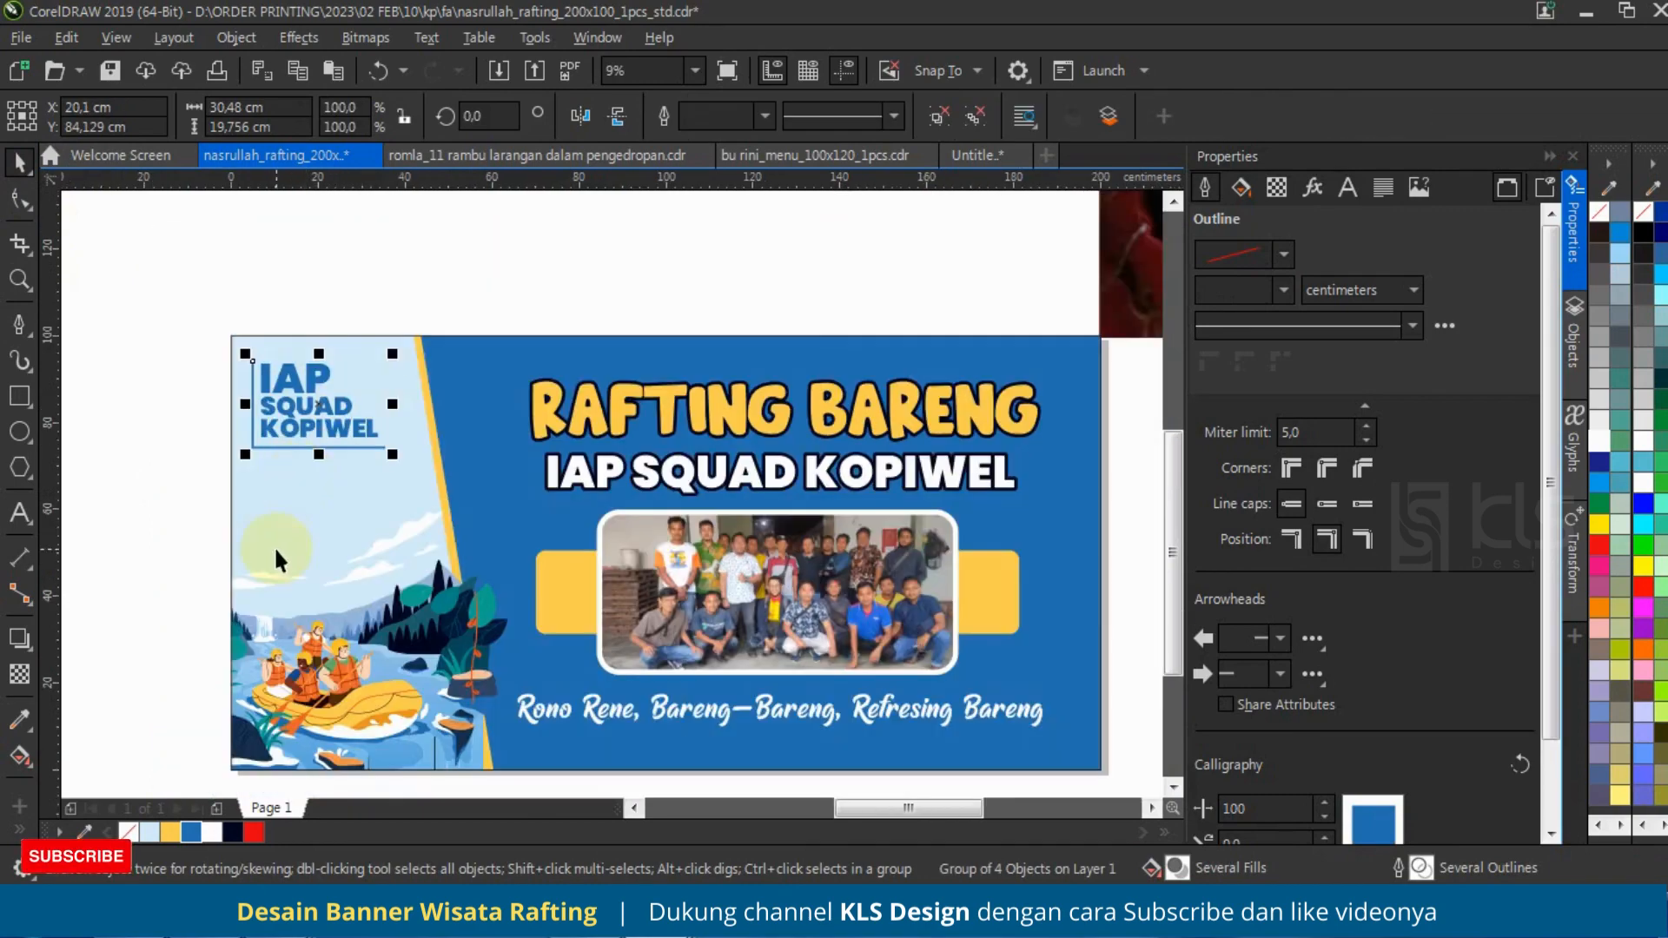
pyautogui.click(174, 427)
pyautogui.scroll(-3, 306, 462)
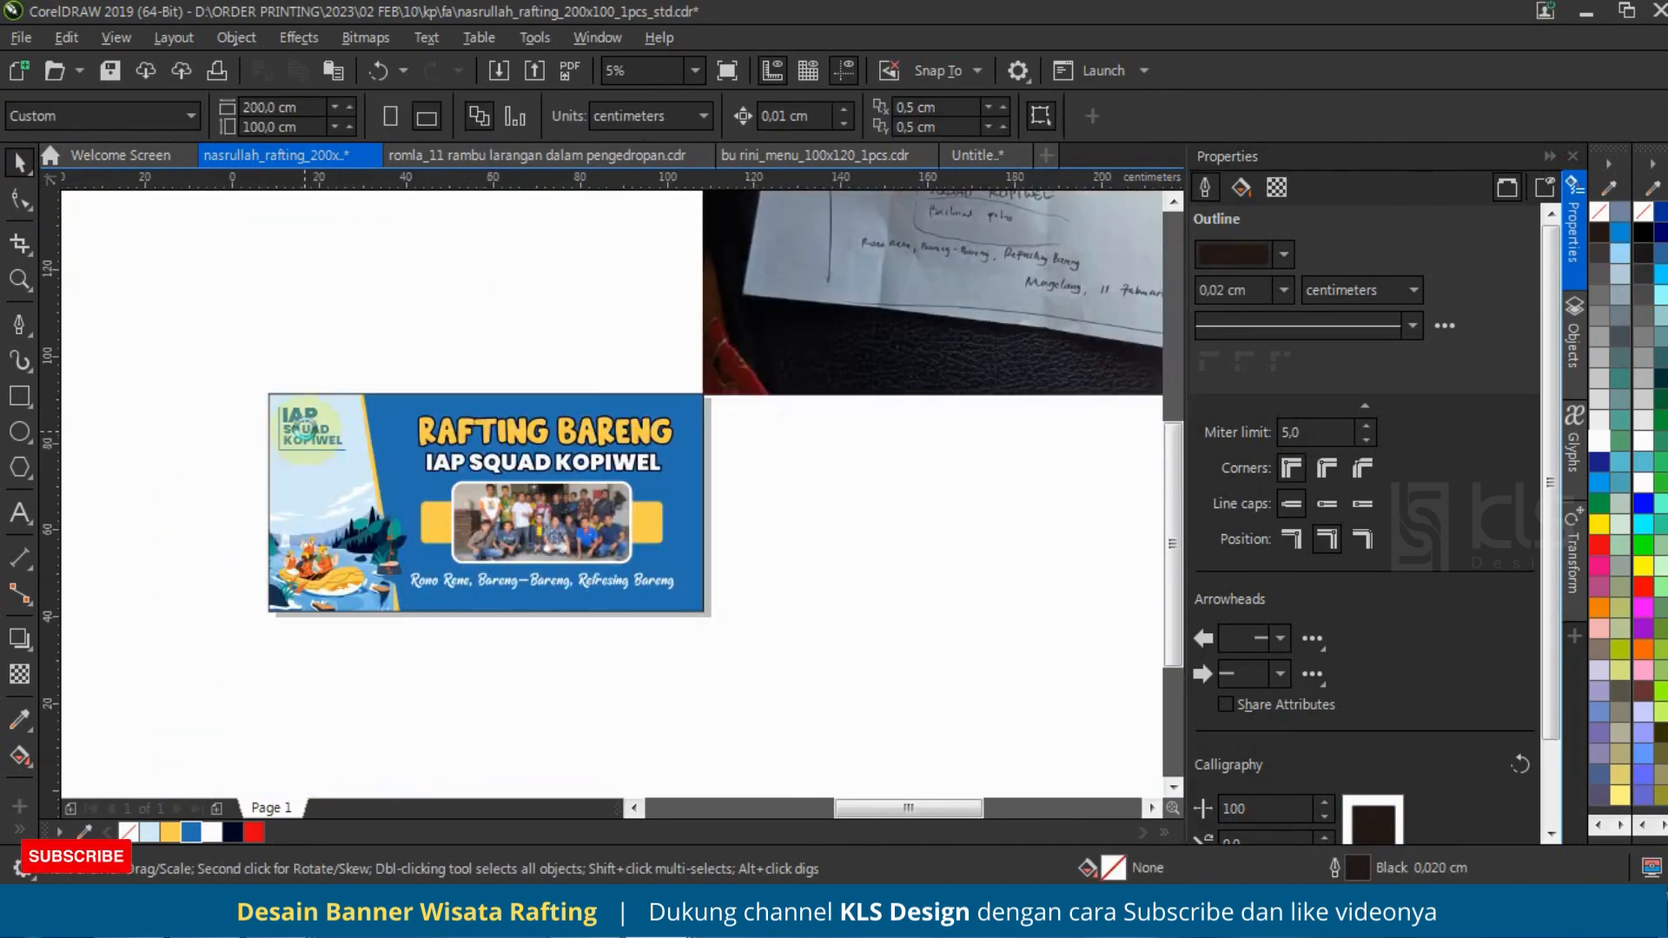
pyautogui.scroll(3, 324, 433)
pyautogui.click(422, 544)
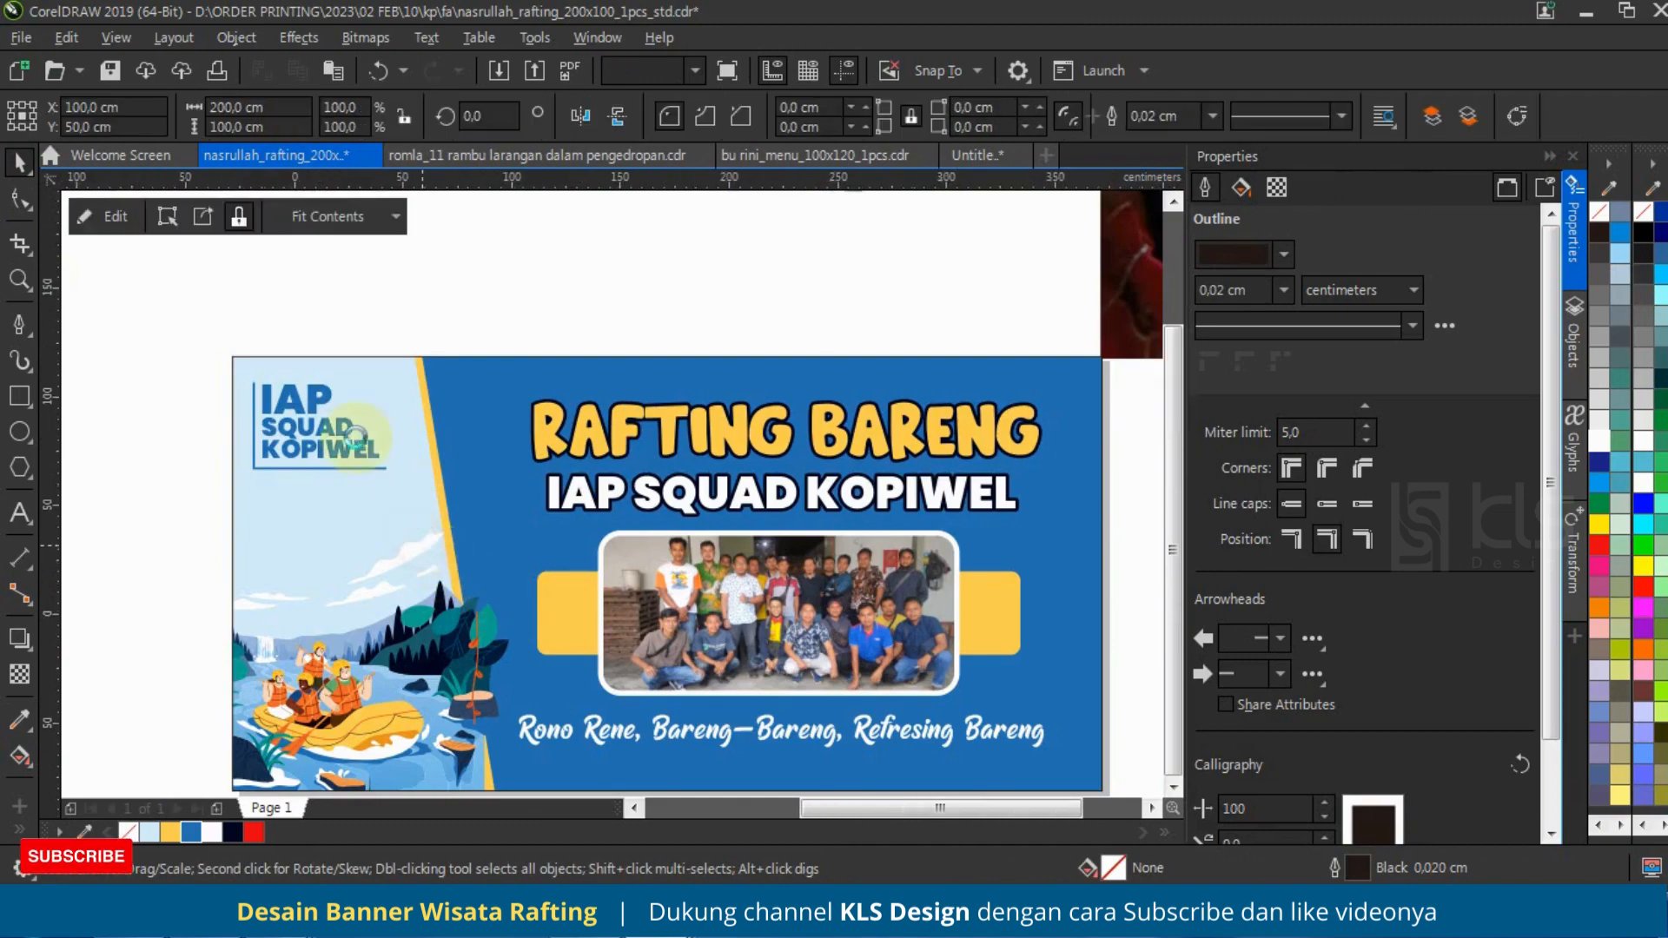
pyautogui.scroll(-1, 358, 439)
pyautogui.click(411, 331)
pyautogui.scroll(1, 405, 389)
pyautogui.click(271, 491)
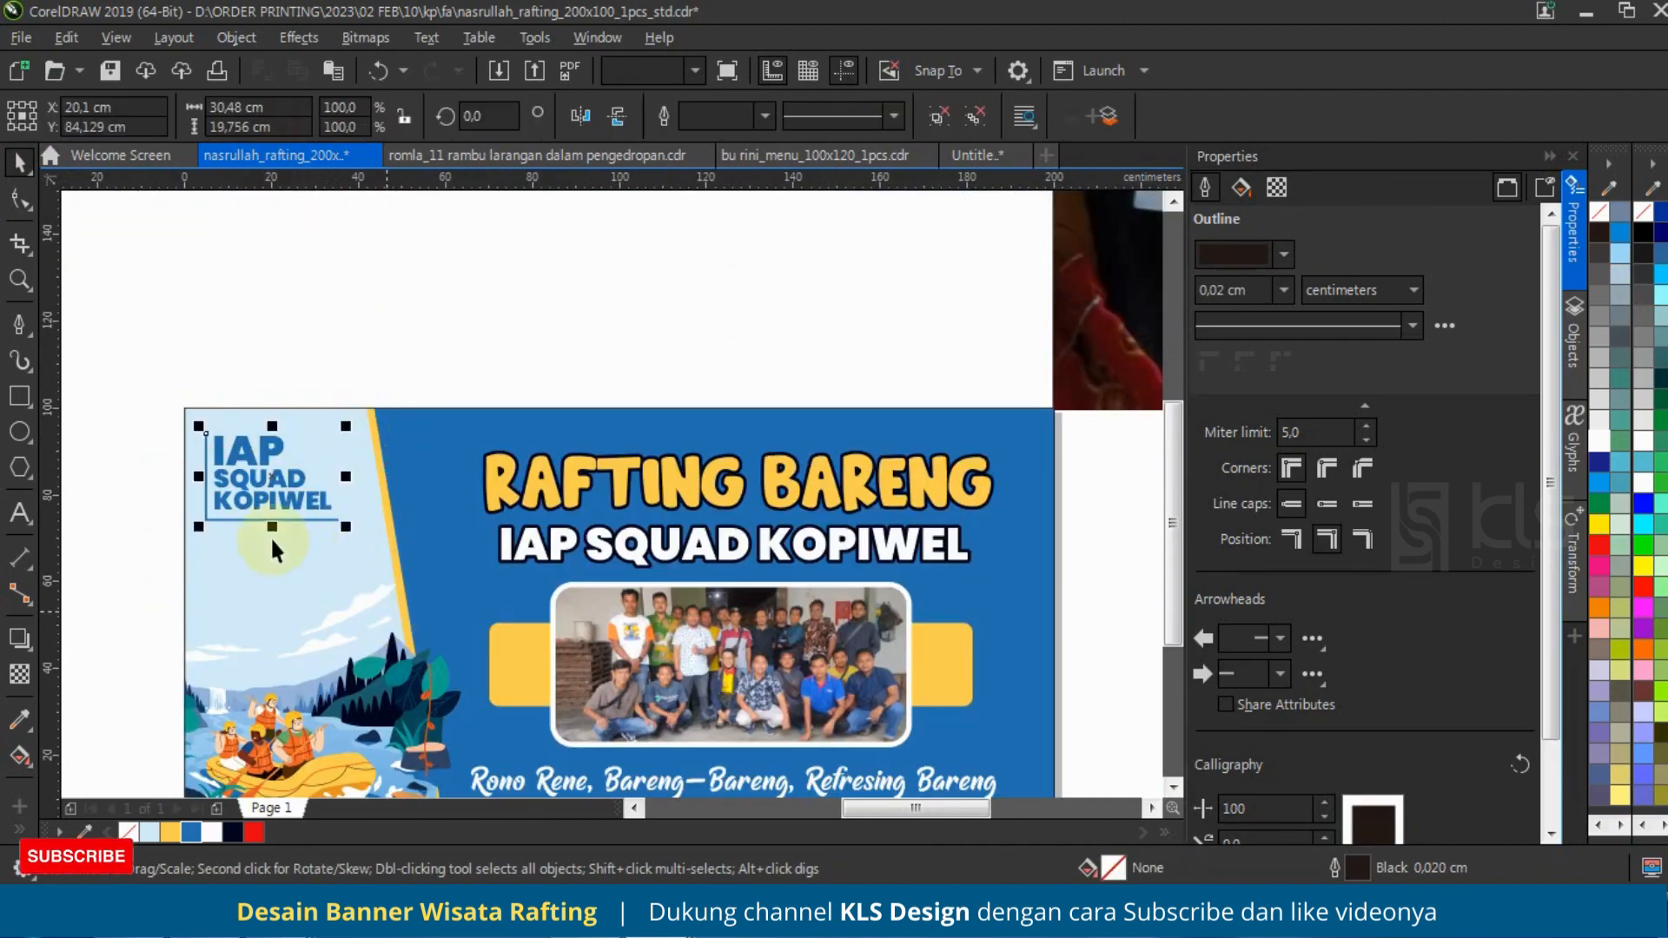
pyautogui.scroll(3, 273, 489)
pyautogui.moveTo(286, 478); pyautogui.dragTo(311, 521)
pyautogui.scroll(-5, 251, 513)
pyautogui.click(237, 432)
# Step: Give the rear copy of the RAFTING BARENG title a white outline 3 cm wide
pyautogui.scroll(2, 255, 533)
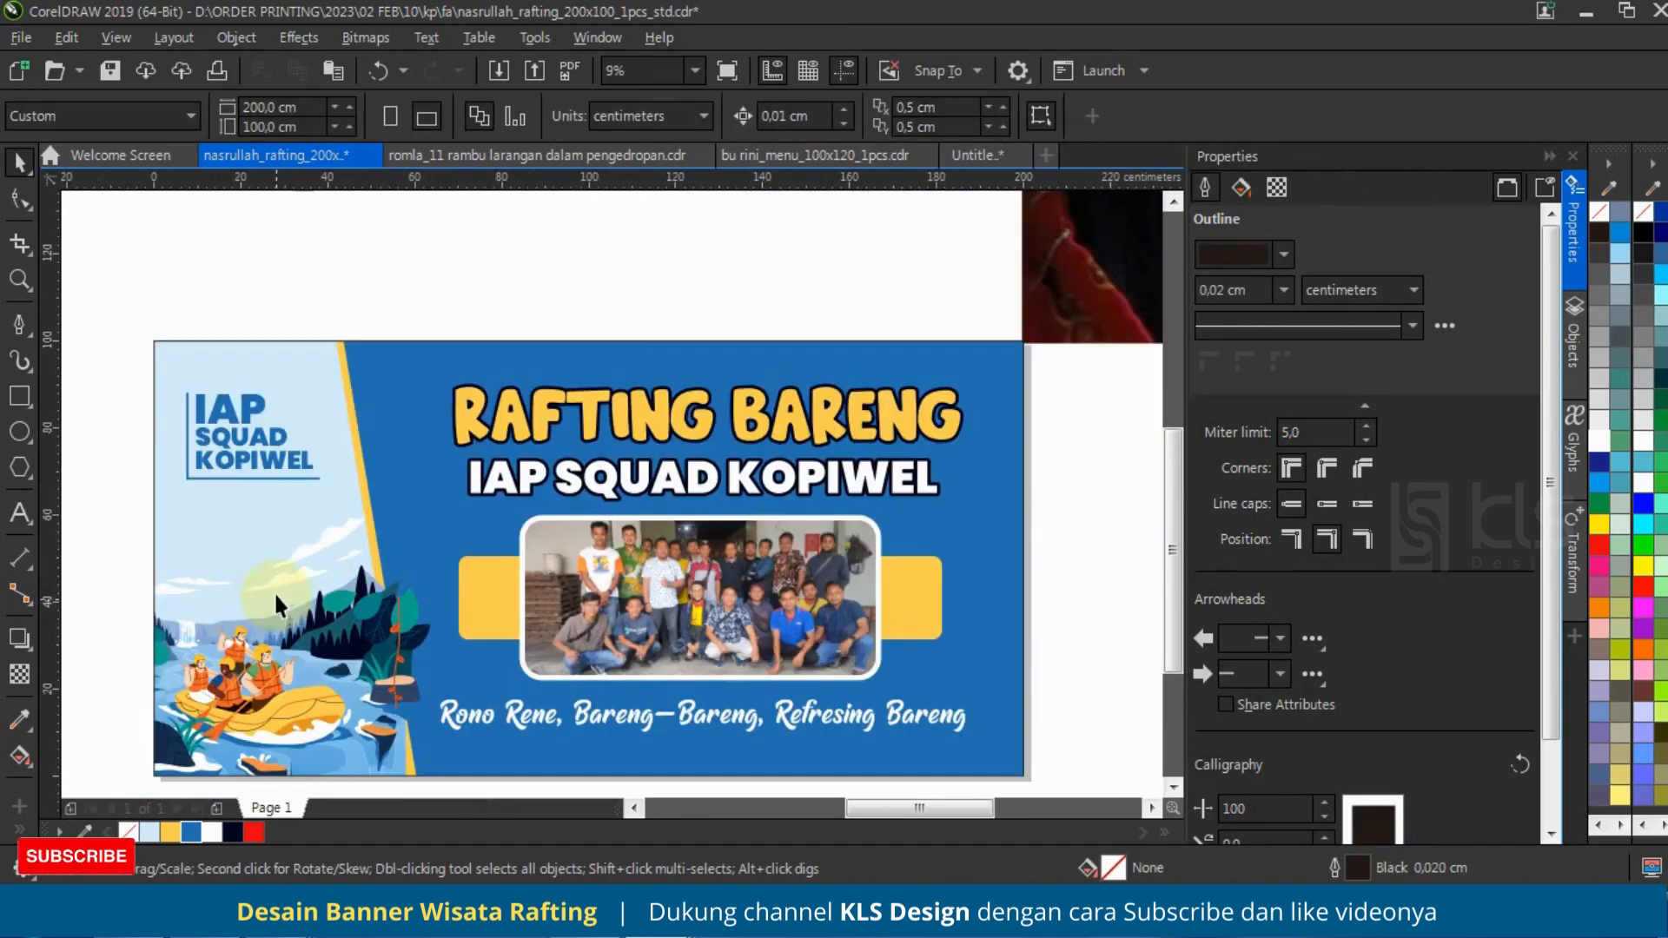
pyautogui.scroll(-1, 387, 270)
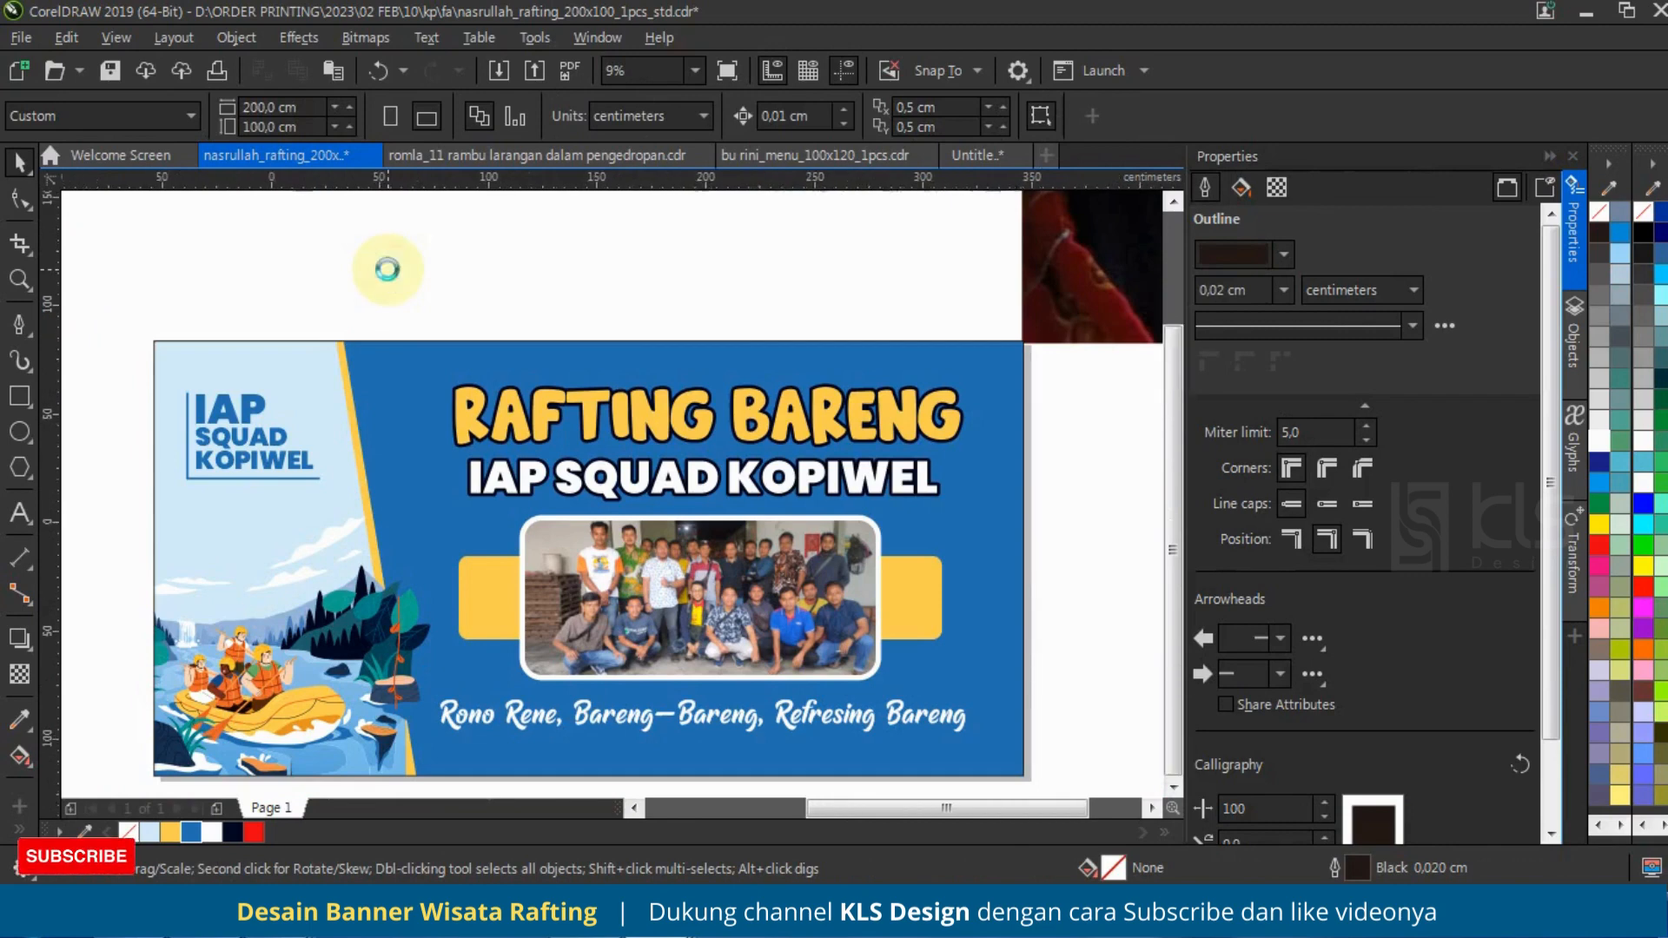
pyautogui.scroll(1, 602, 408)
pyautogui.click(667, 271)
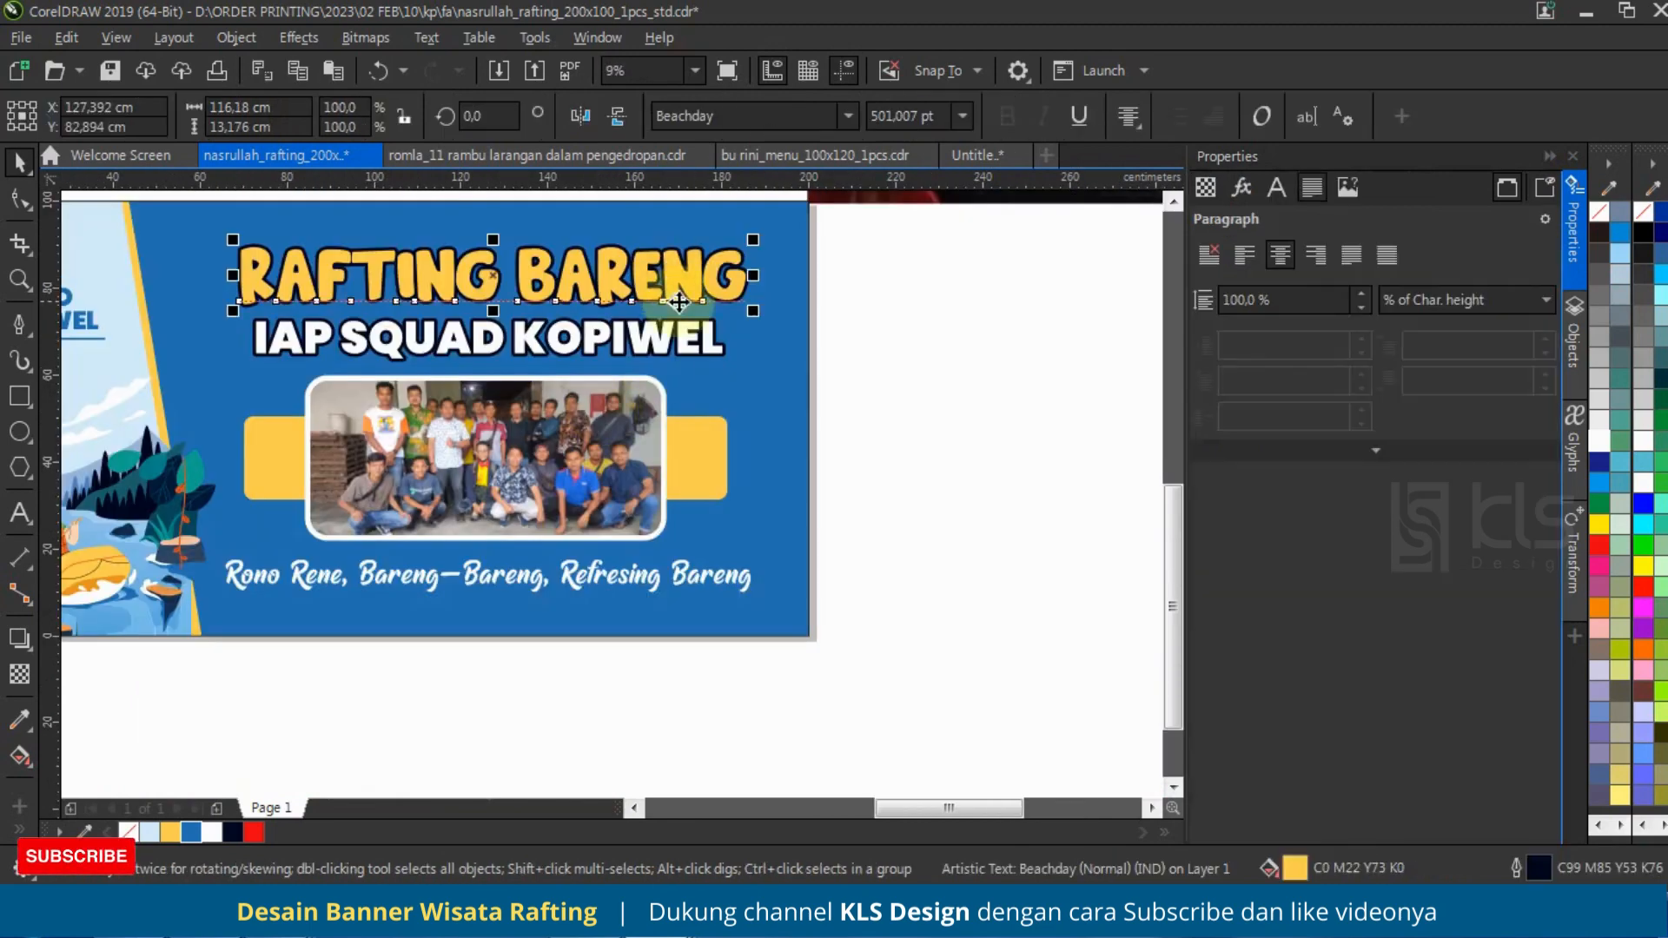
pyautogui.click(1569, 365)
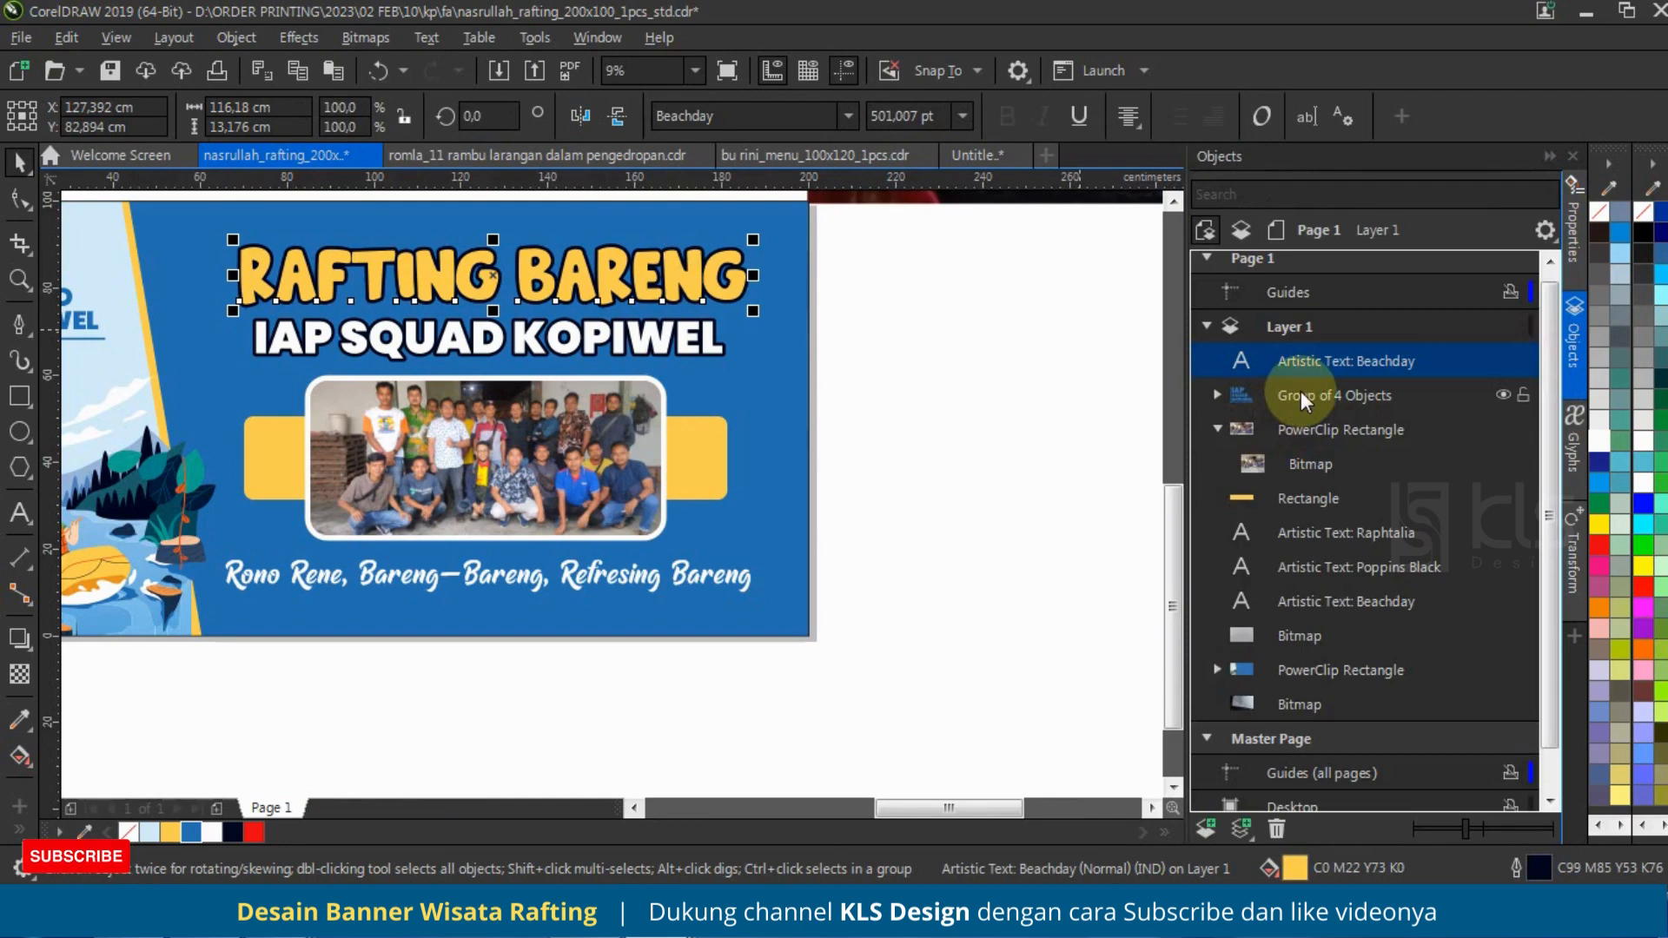
pyautogui.click(1327, 542)
pyautogui.click(1322, 603)
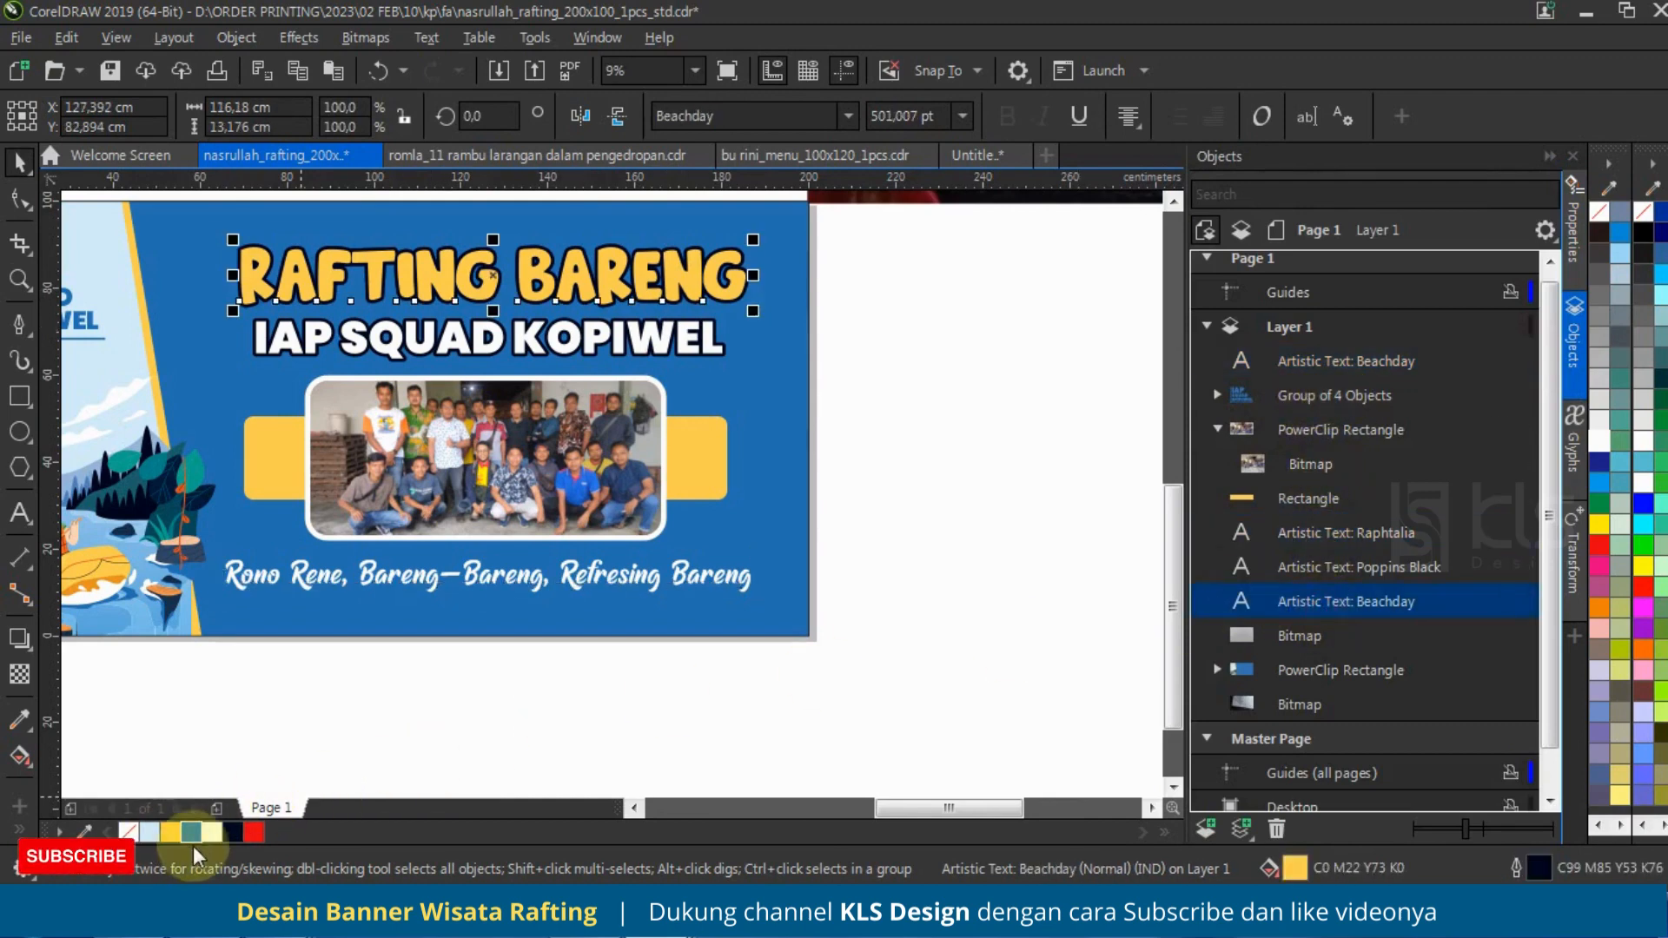
pyautogui.rightClick(212, 831)
pyautogui.press('F12')
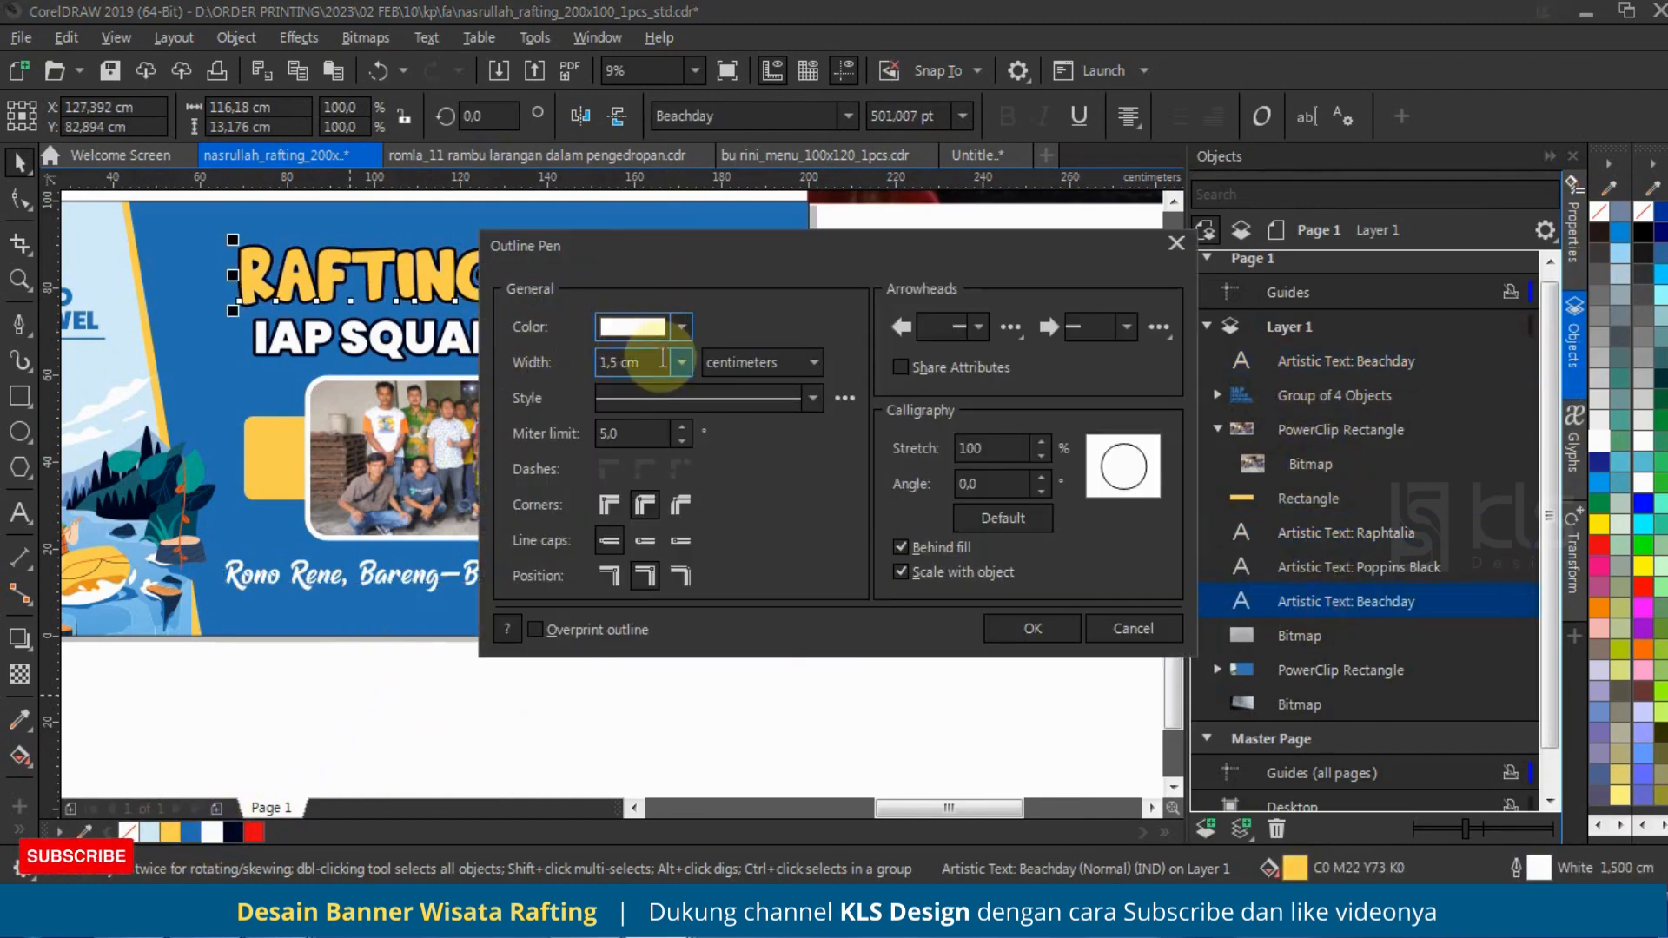
pyautogui.moveTo(662, 359); pyautogui.dragTo(516, 378)
pyautogui.write('3')
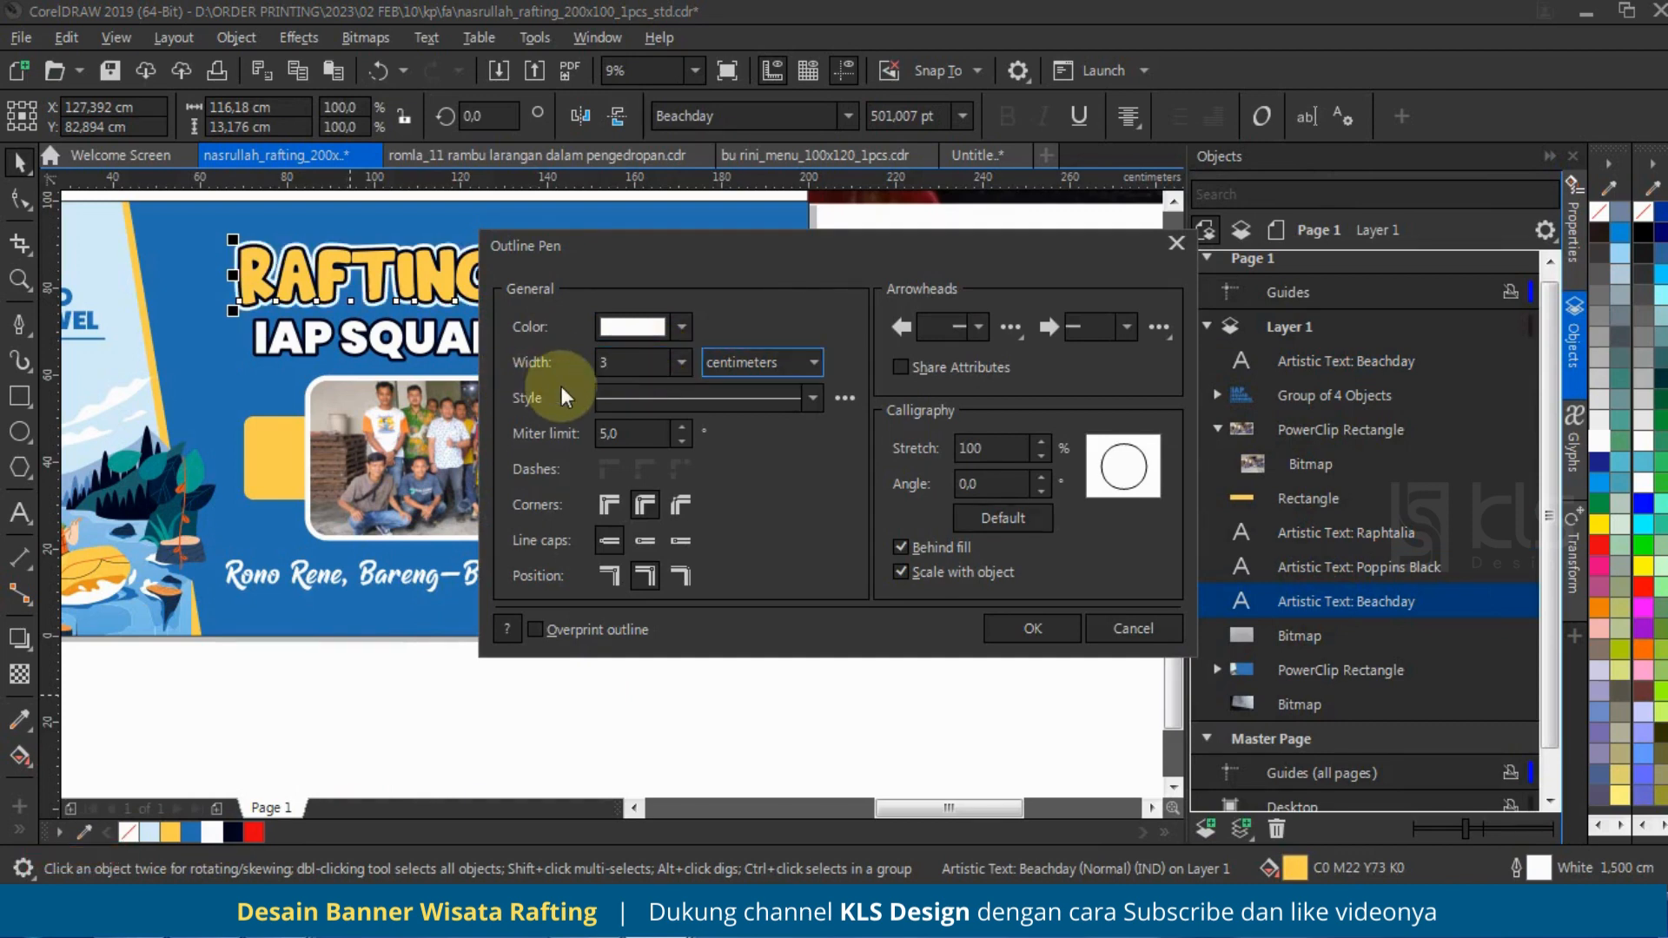
pyautogui.click(1013, 622)
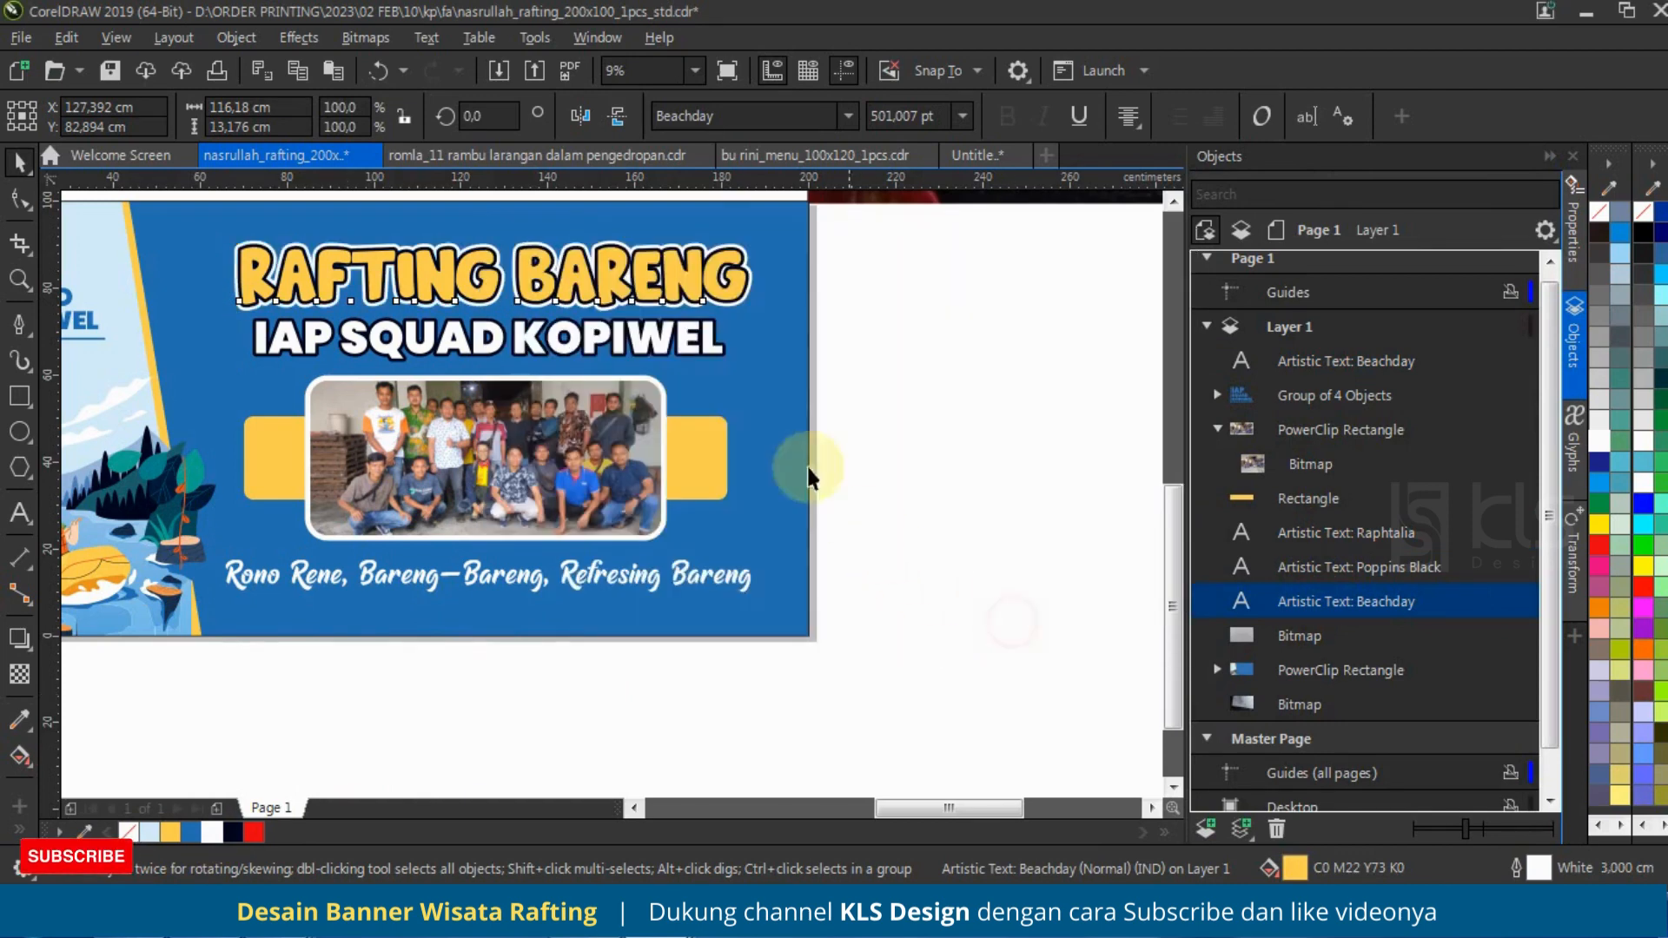
# Step: Examine the overall banner layout and compare it with the handwritten sketch beside the page
pyautogui.click(756, 363)
pyautogui.click(709, 452)
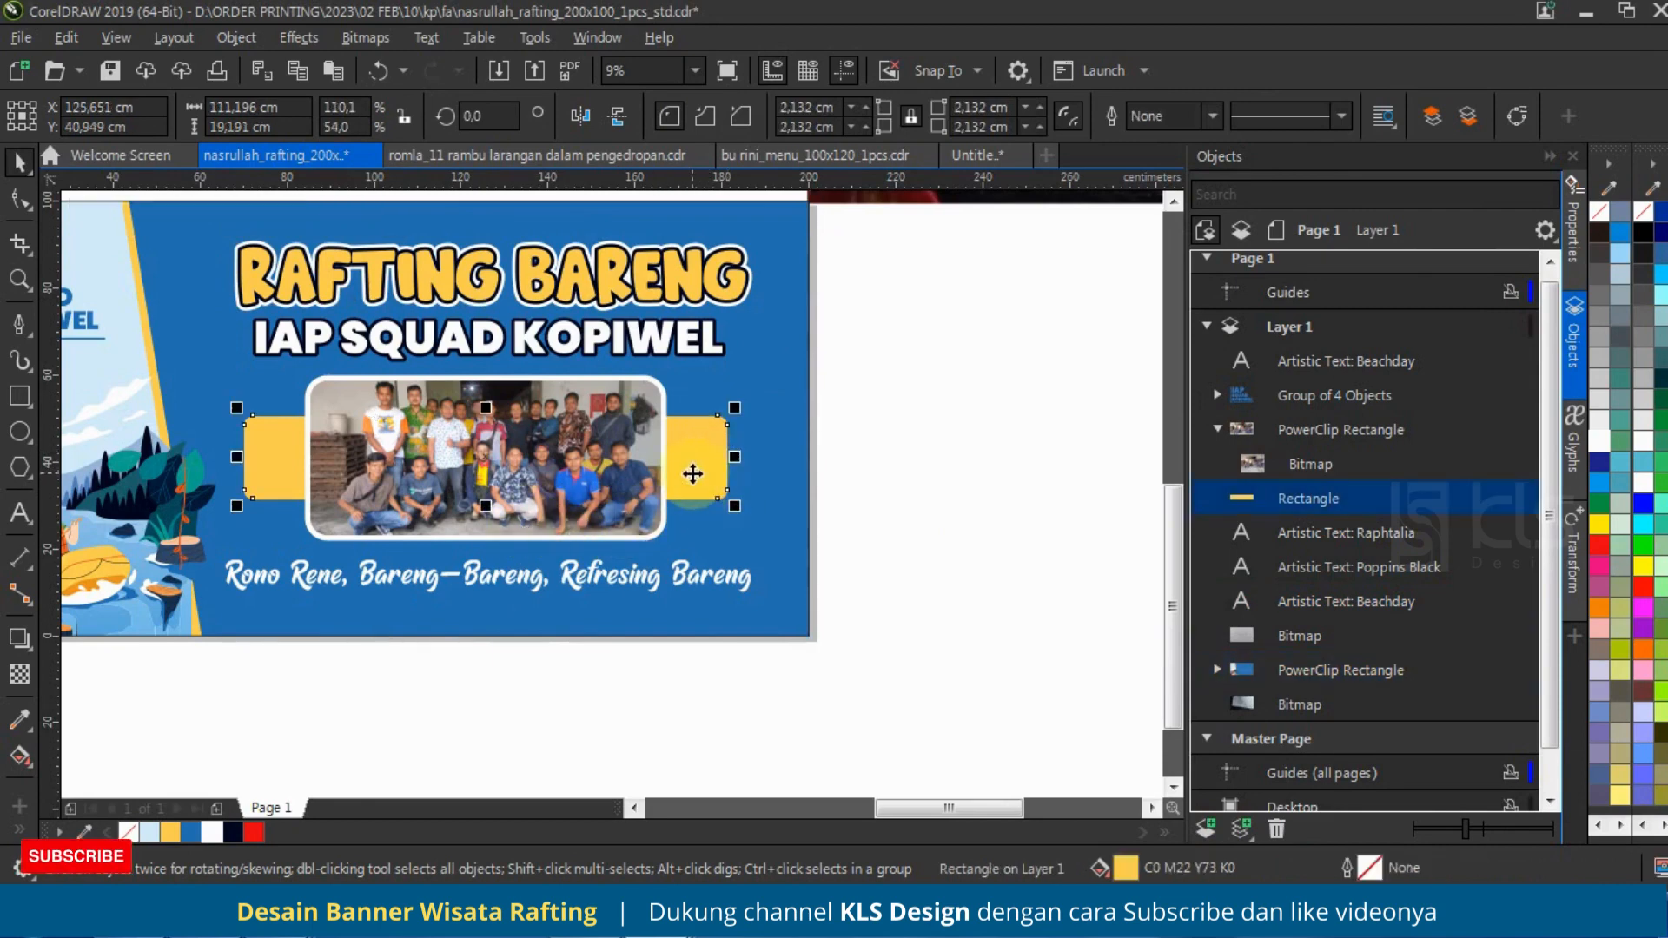
pyautogui.click(833, 573)
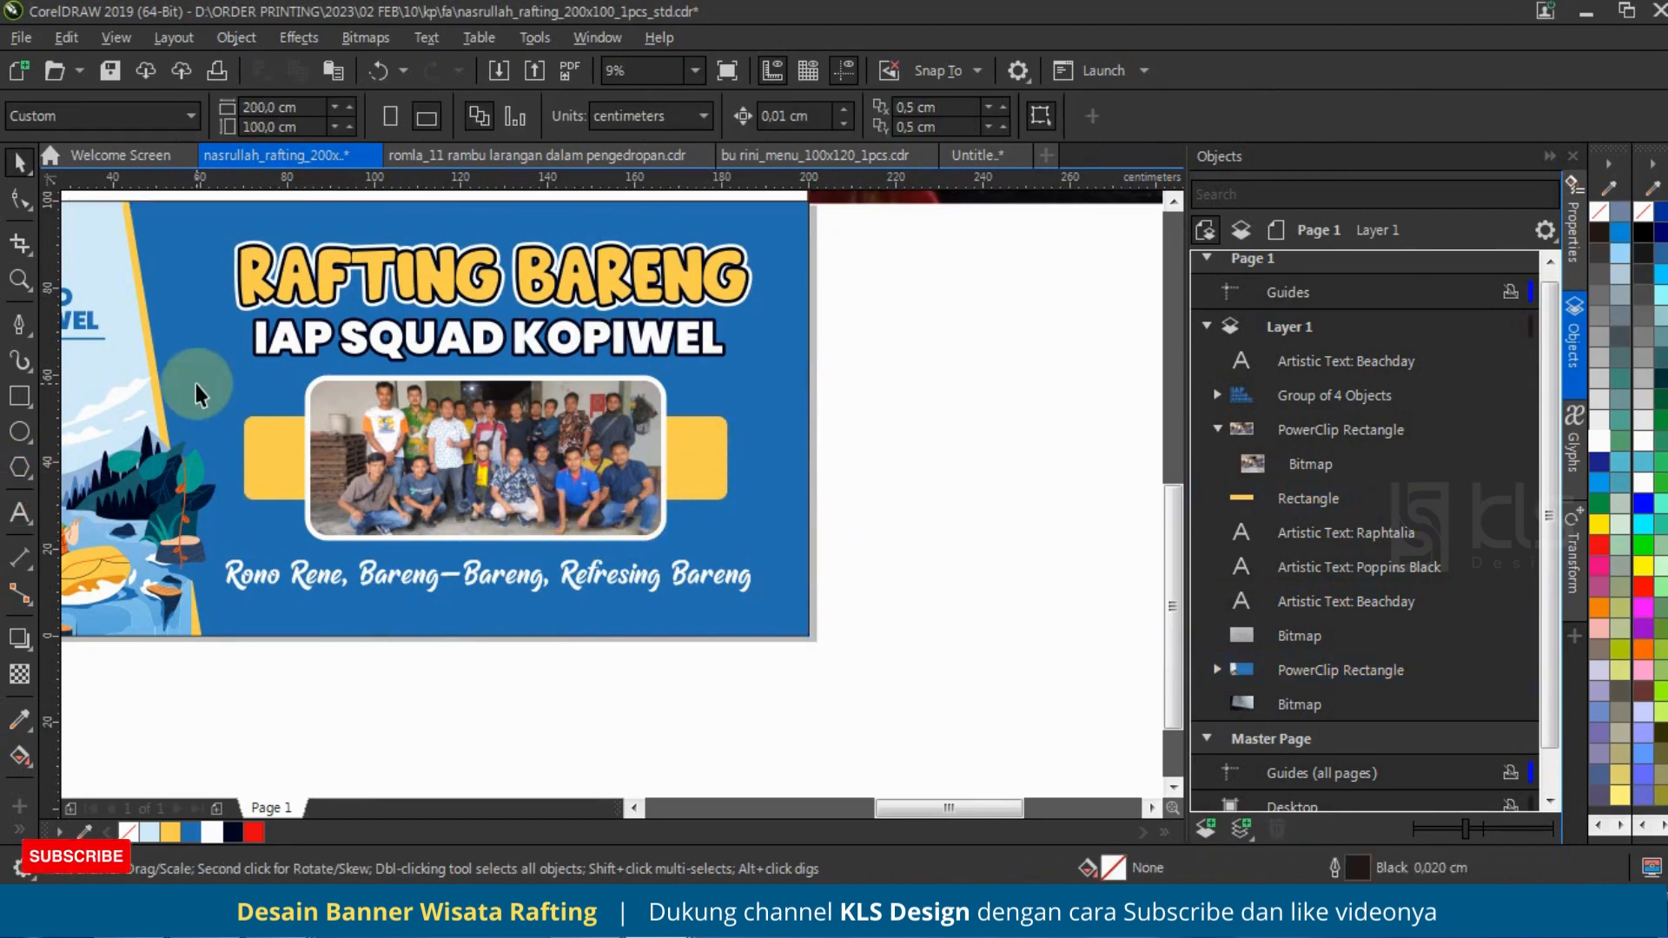
pyautogui.scroll(-3, 857, 596)
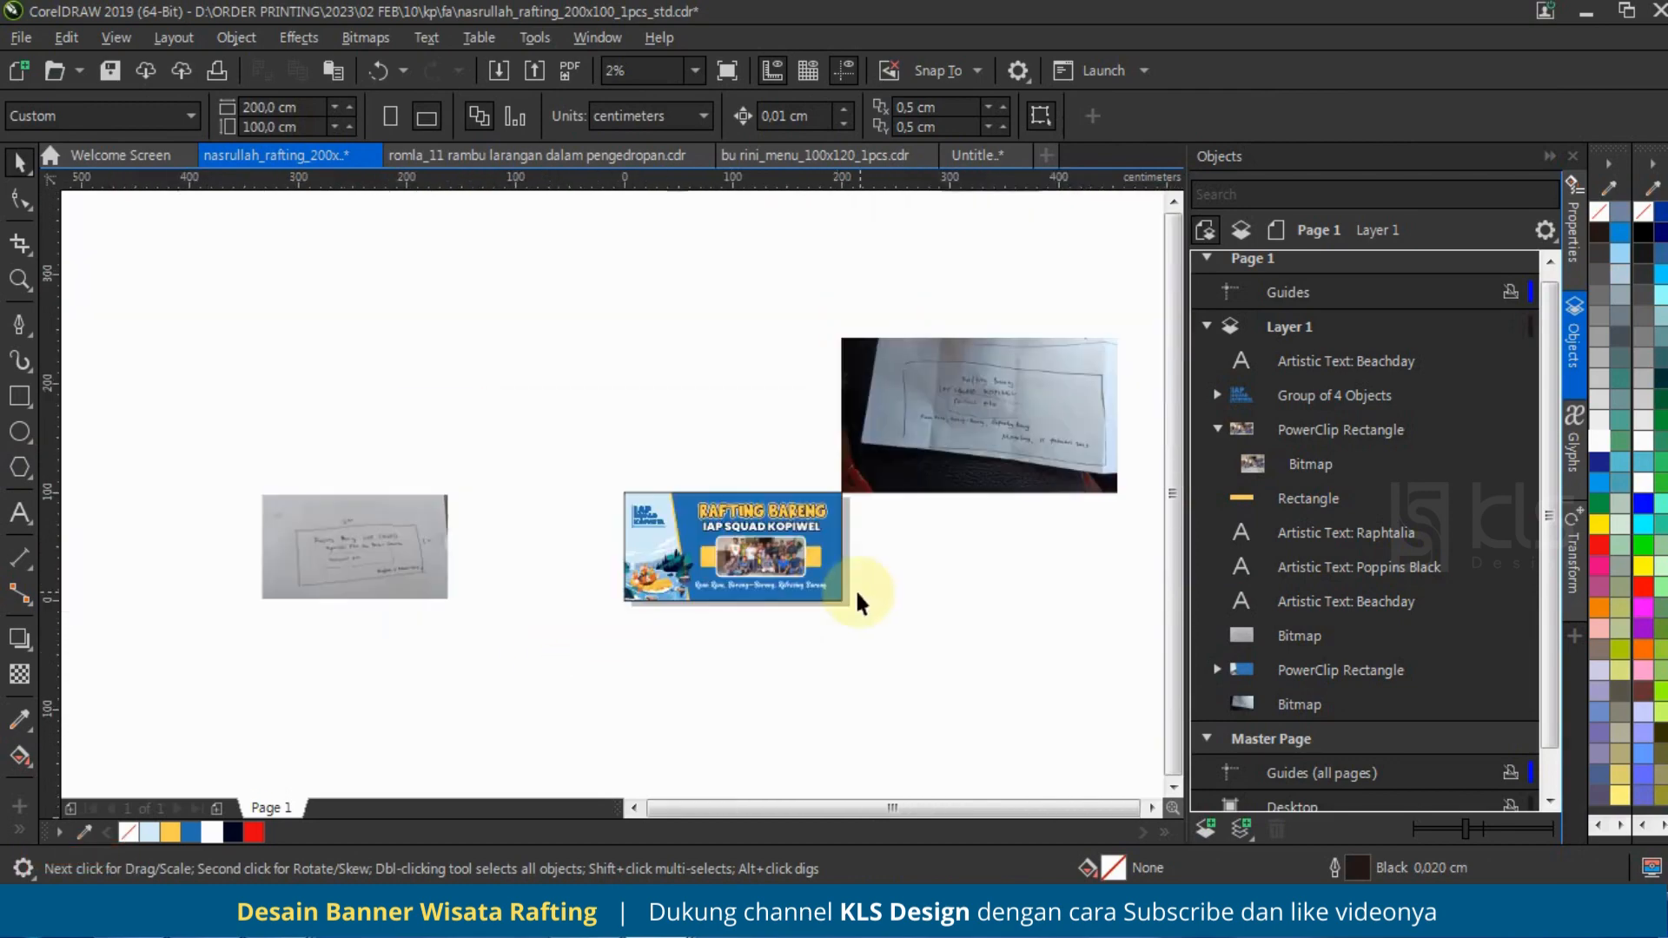
pyautogui.scroll(3, 309, 571)
pyautogui.scroll(-2, 310, 574)
pyautogui.scroll(2, 603, 555)
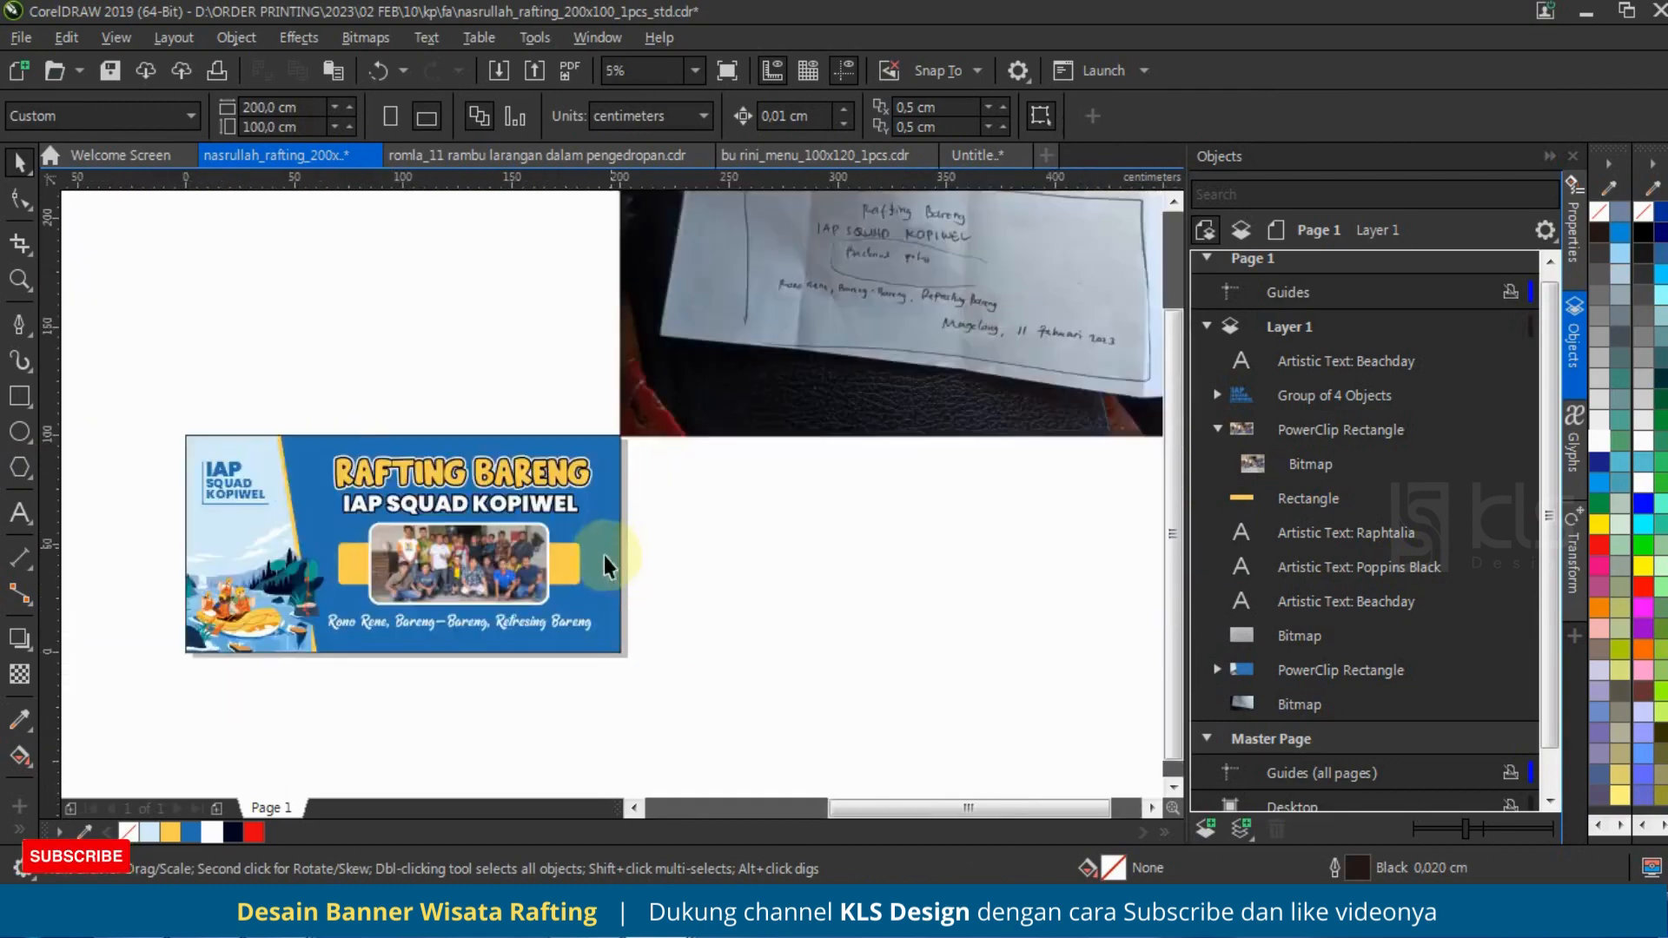
pyautogui.scroll(-1, 548, 586)
pyautogui.scroll(2, 547, 587)
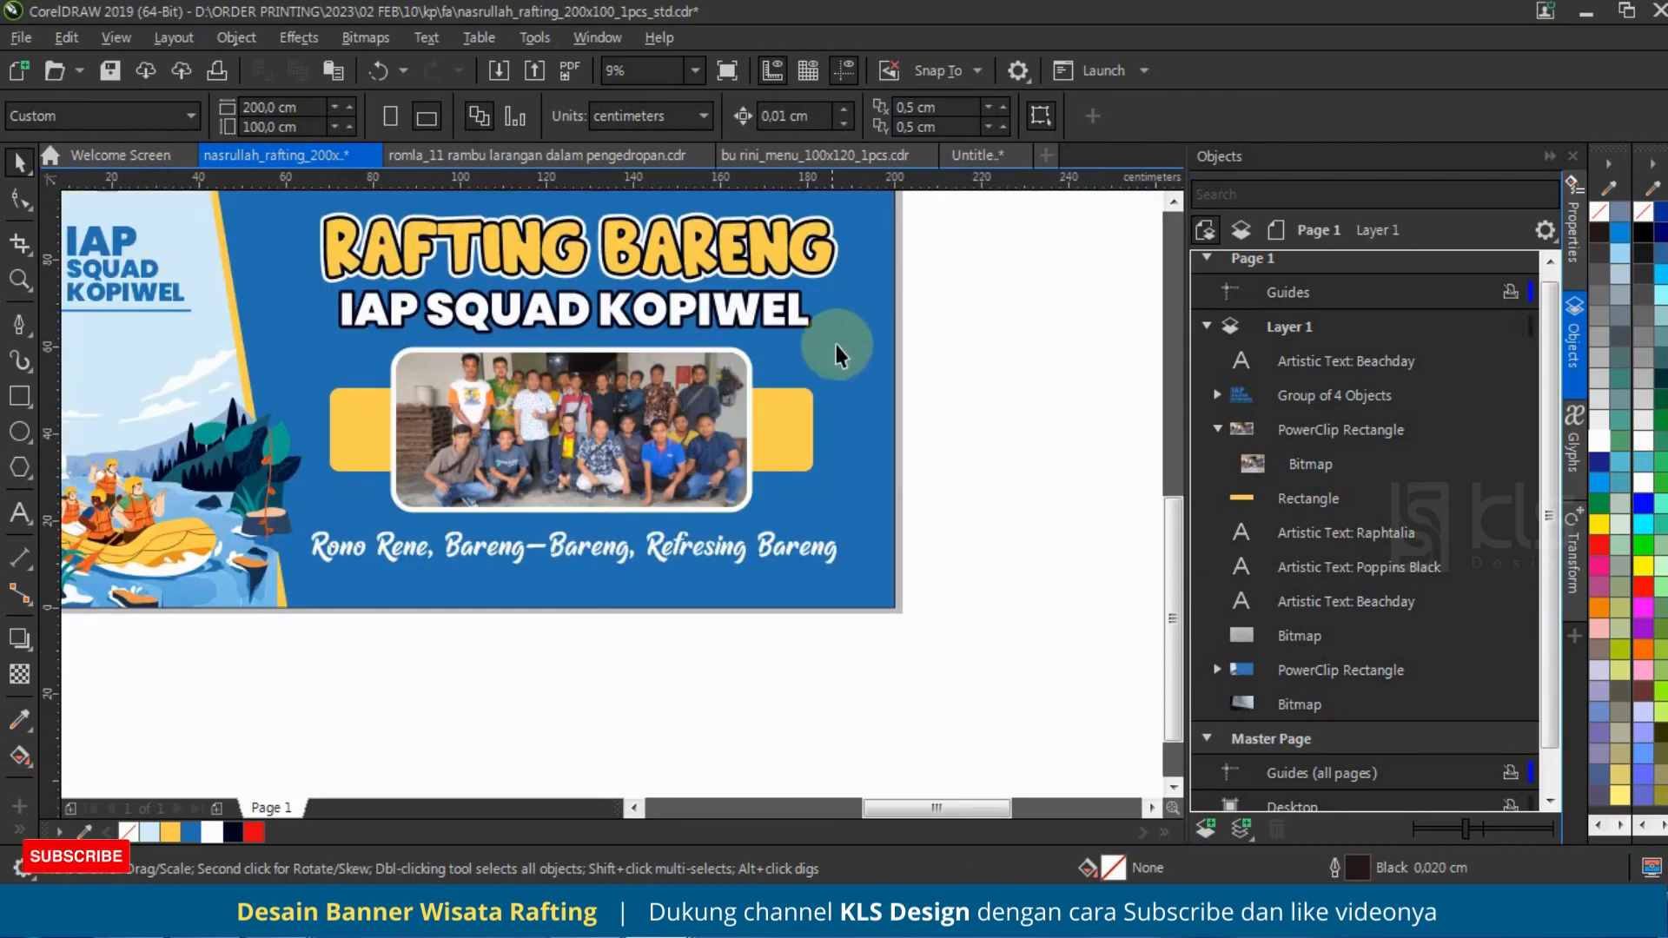
# Step: Draw a rectangle about 158.9 cm wide and 9.5 cm high along the banner's lower edge, filled with the banner's yellow and without outline
pyautogui.click(847, 368)
pyautogui.scroll(-1, 674, 367)
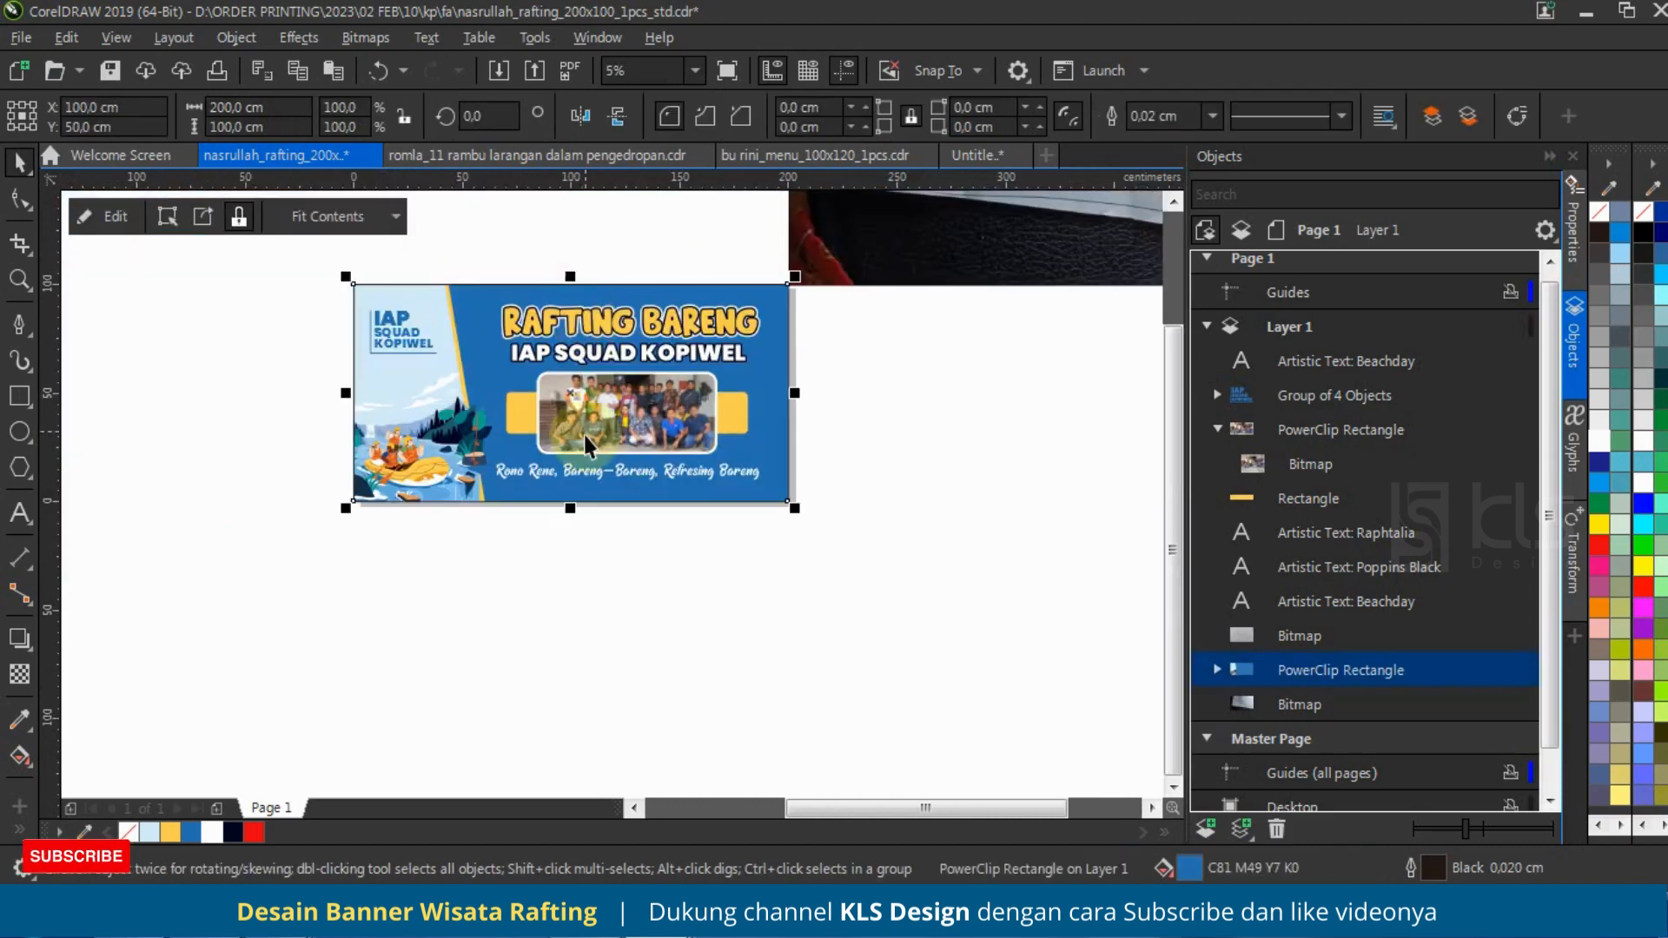
pyautogui.scroll(1, 585, 437)
pyautogui.click(19, 397)
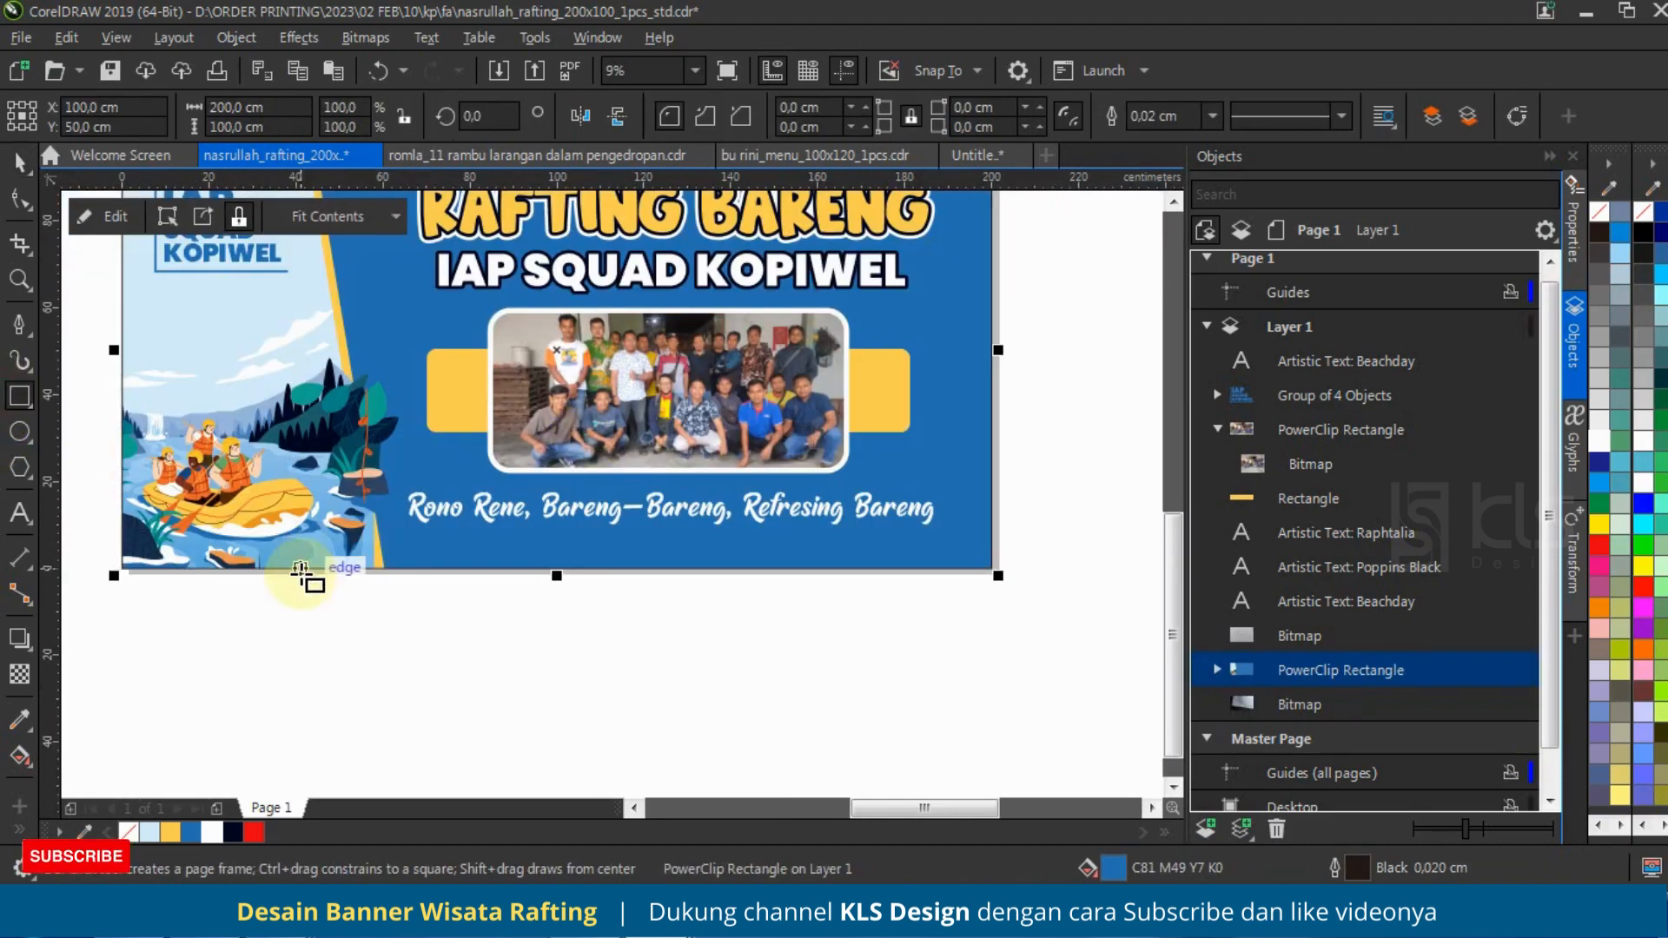
pyautogui.moveTo(301, 570)
pyautogui.mouseDown()
pyautogui.moveTo(1005, 565)
pyautogui.moveTo(991, 525)
pyautogui.mouseUp()
pyautogui.click(19, 161)
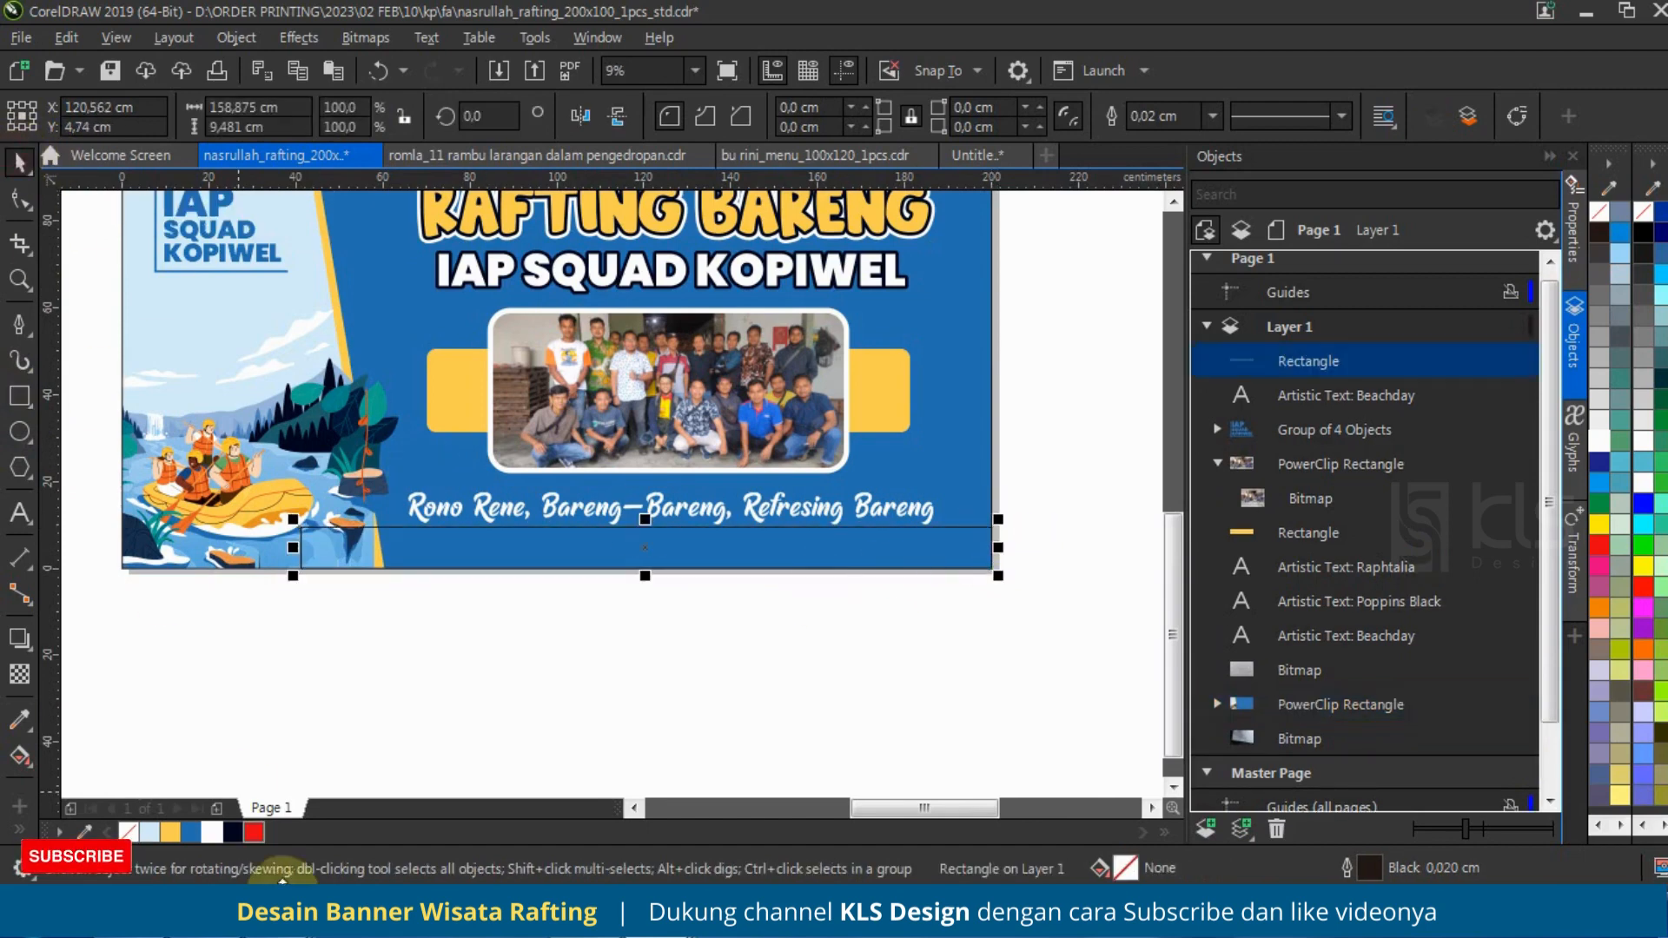
pyautogui.click(170, 835)
pyautogui.rightClick(128, 832)
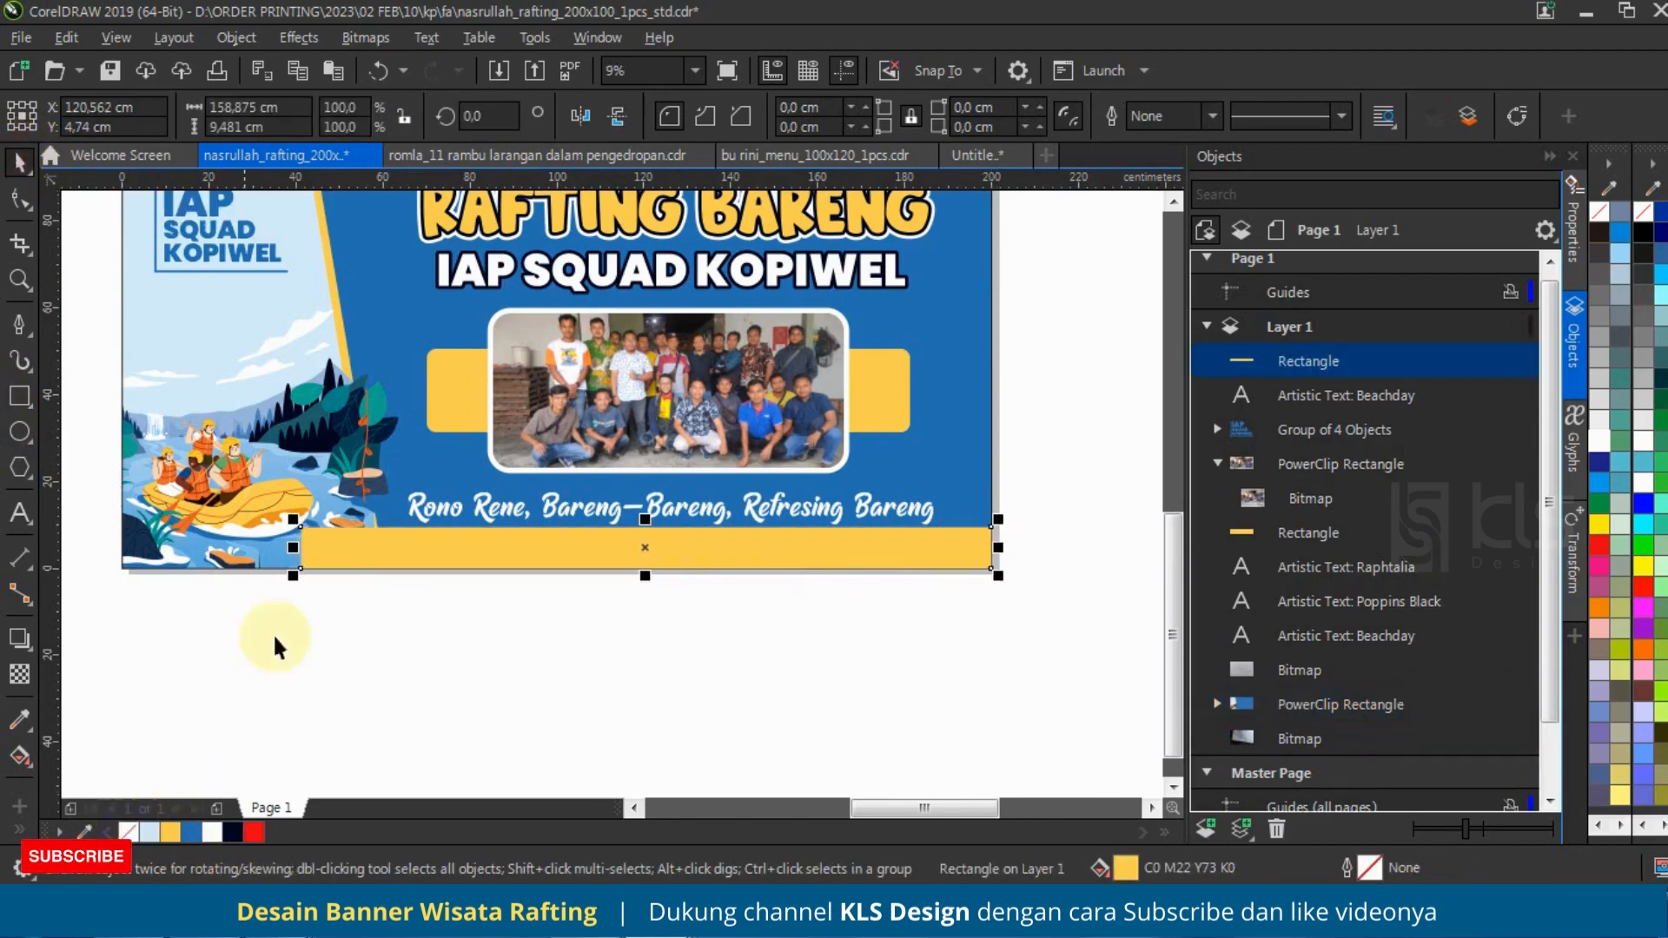
# Step: Increase the yellow strip's height to about 10.9 cm and PowerClip it inside the blue banner background
pyautogui.rightClick(578, 552)
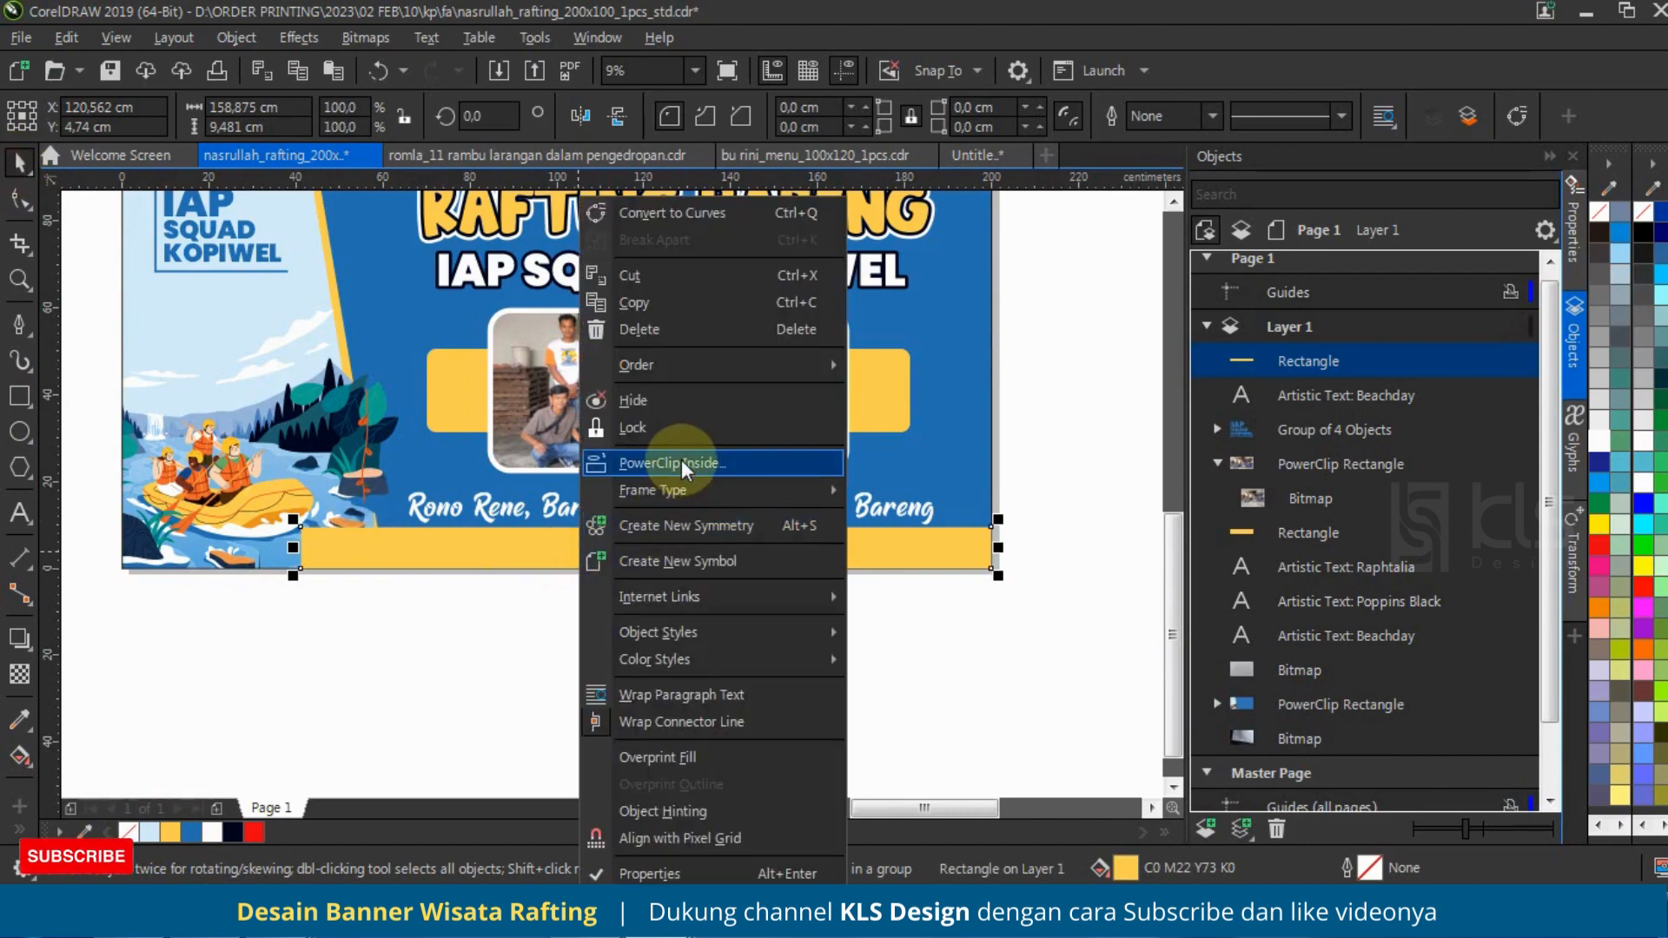
pyautogui.press('Escape')
pyautogui.moveTo(650, 521); pyautogui.dragTo(1077, 513)
pyautogui.rightClick(924, 556)
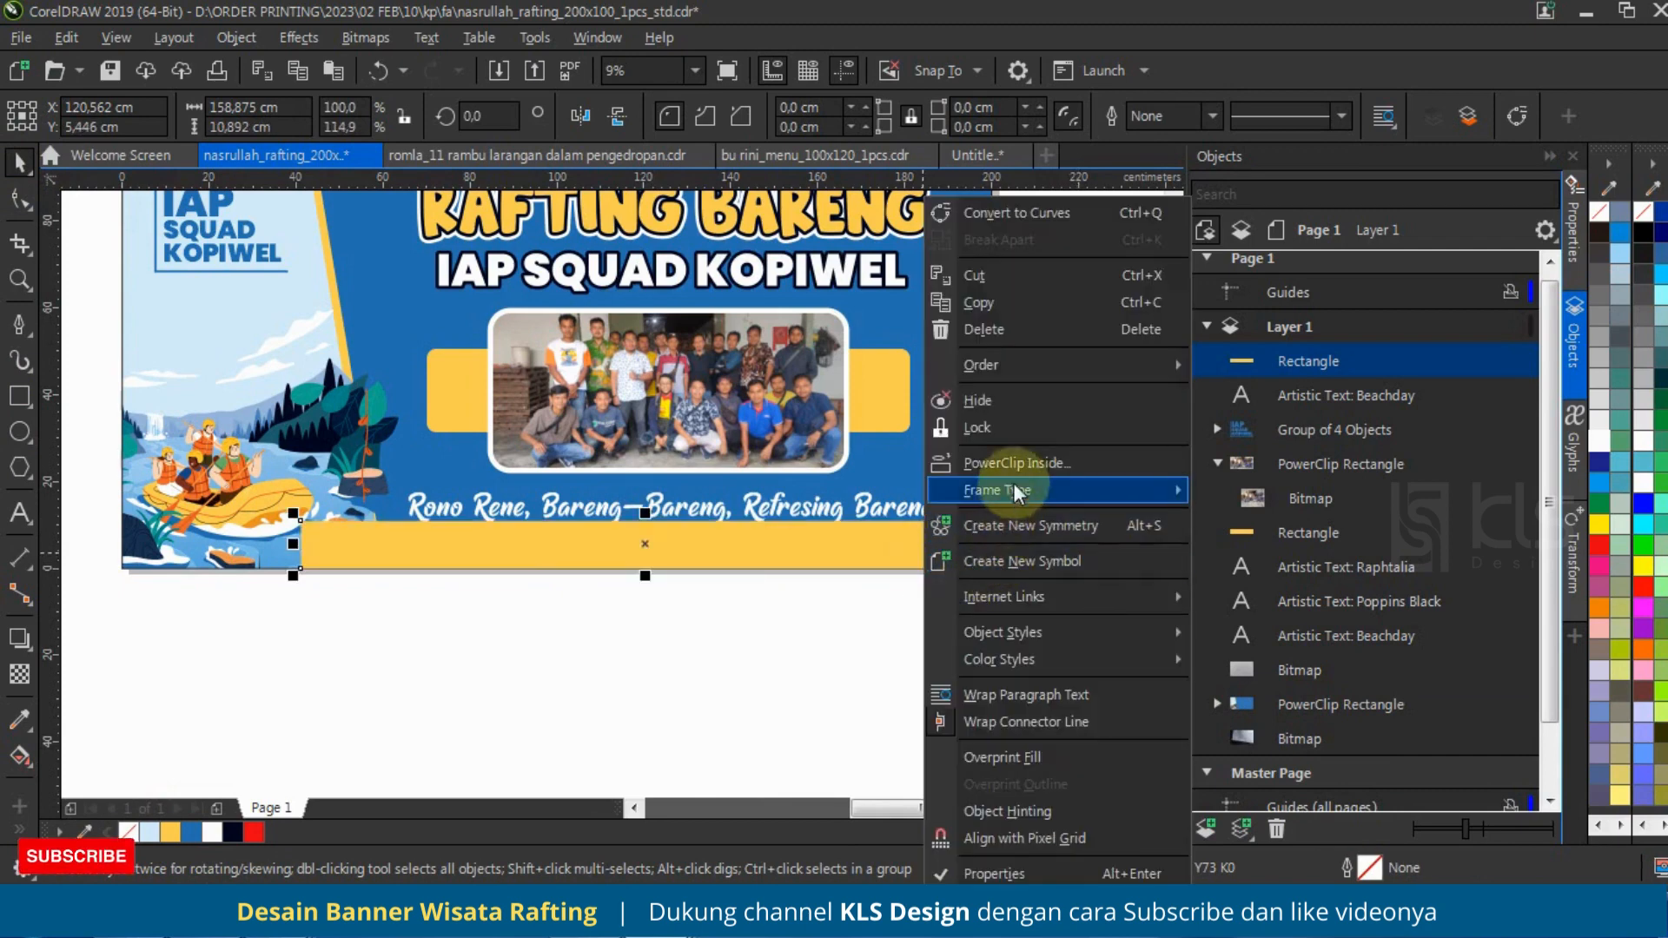
pyautogui.click(999, 463)
pyautogui.click(987, 435)
pyautogui.click(868, 604)
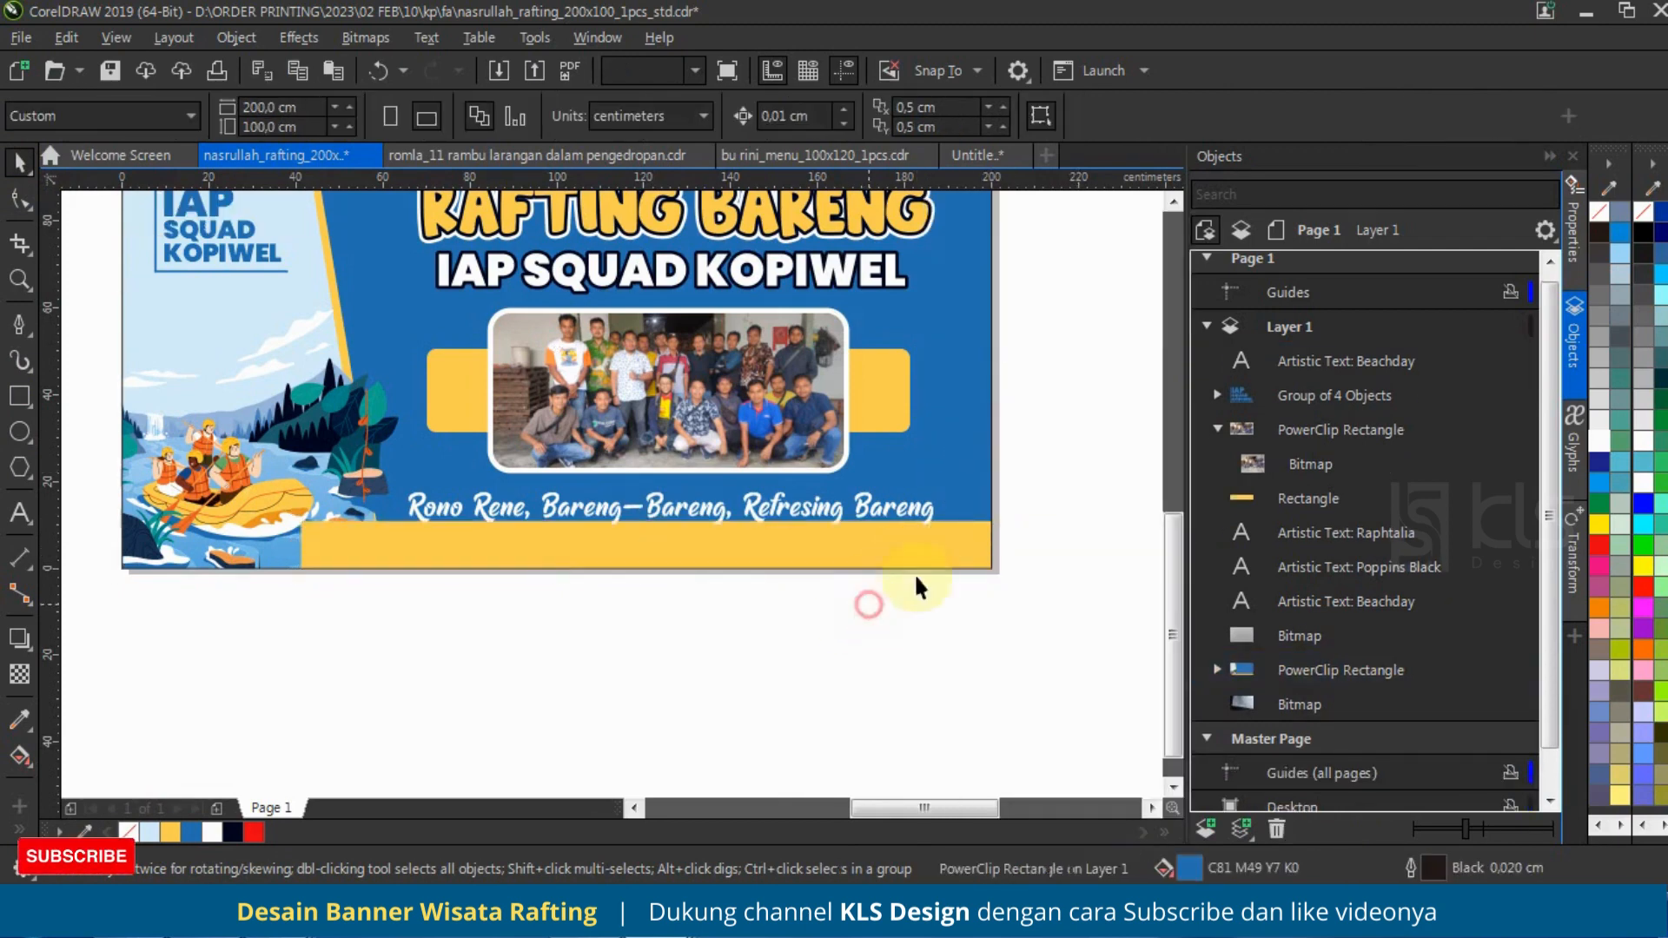
# Step: Place the yellow strip behind the illustration group within the background PowerClip
pyautogui.click(1217, 670)
pyautogui.click(1279, 698)
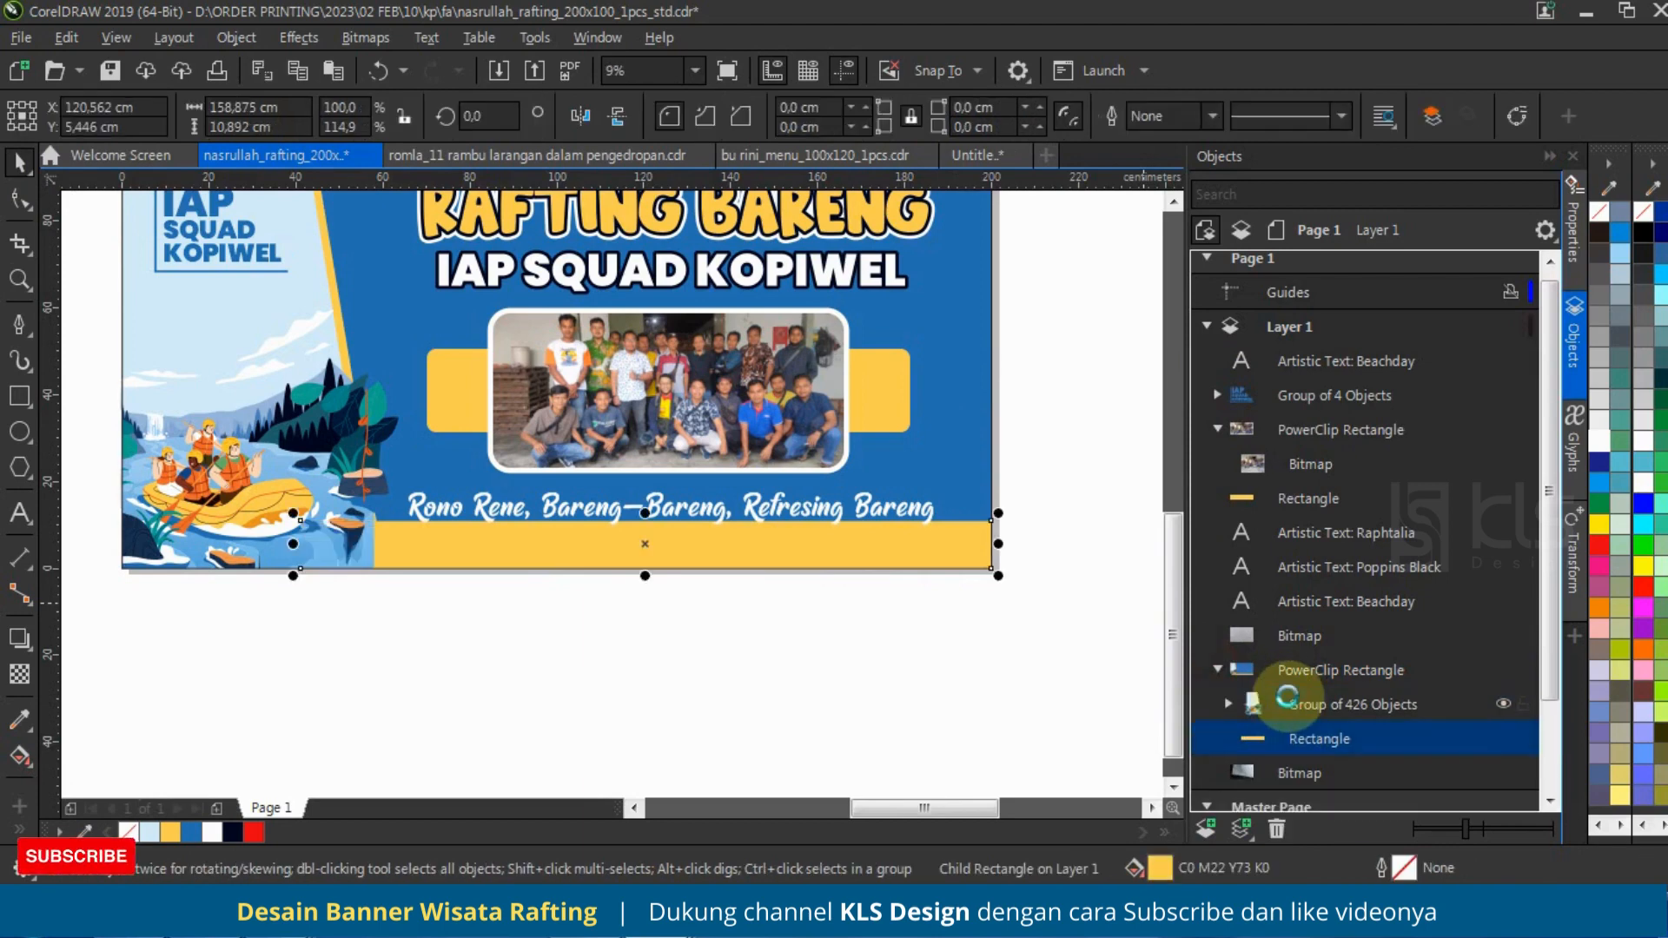
pyautogui.click(909, 629)
# Step: Move the white tagline up slightly so it clears the yellow strip
pyautogui.moveTo(894, 510); pyautogui.dragTo(898, 494)
pyautogui.scroll(-1, 861, 559)
pyautogui.scroll(1, 859, 426)
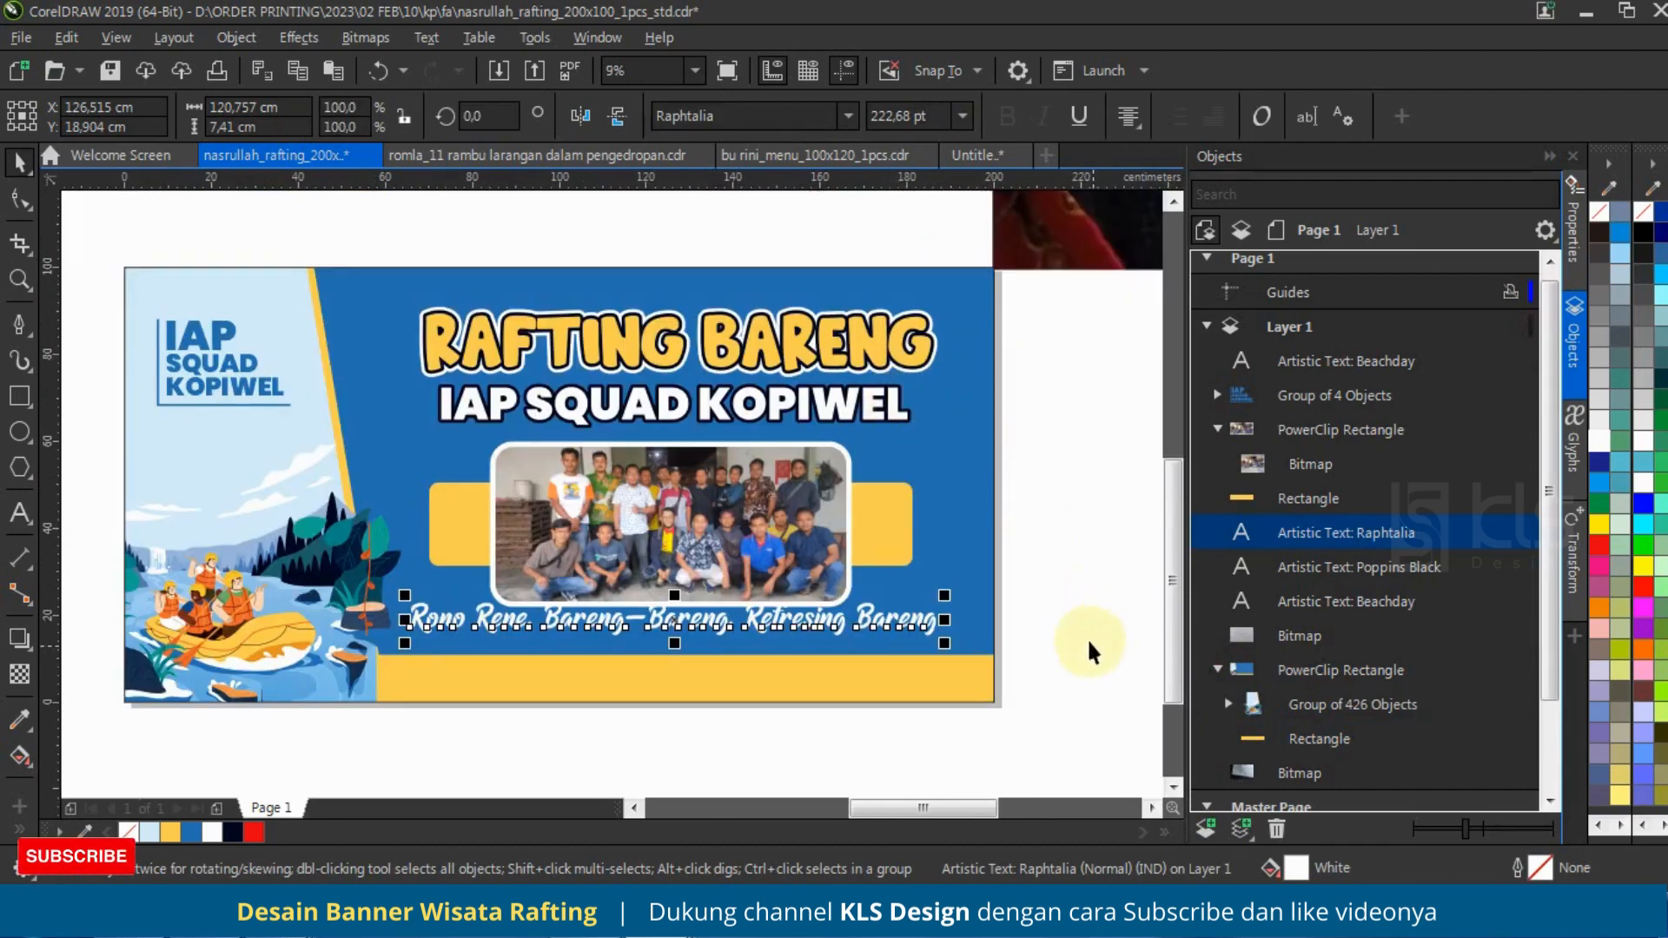
# Step: Move both titles, the framed photo and the yellow bar behind it up together by about 3.1 cm, excluding the tagline
pyautogui.moveTo(1088, 652); pyautogui.dragTo(407, 221)
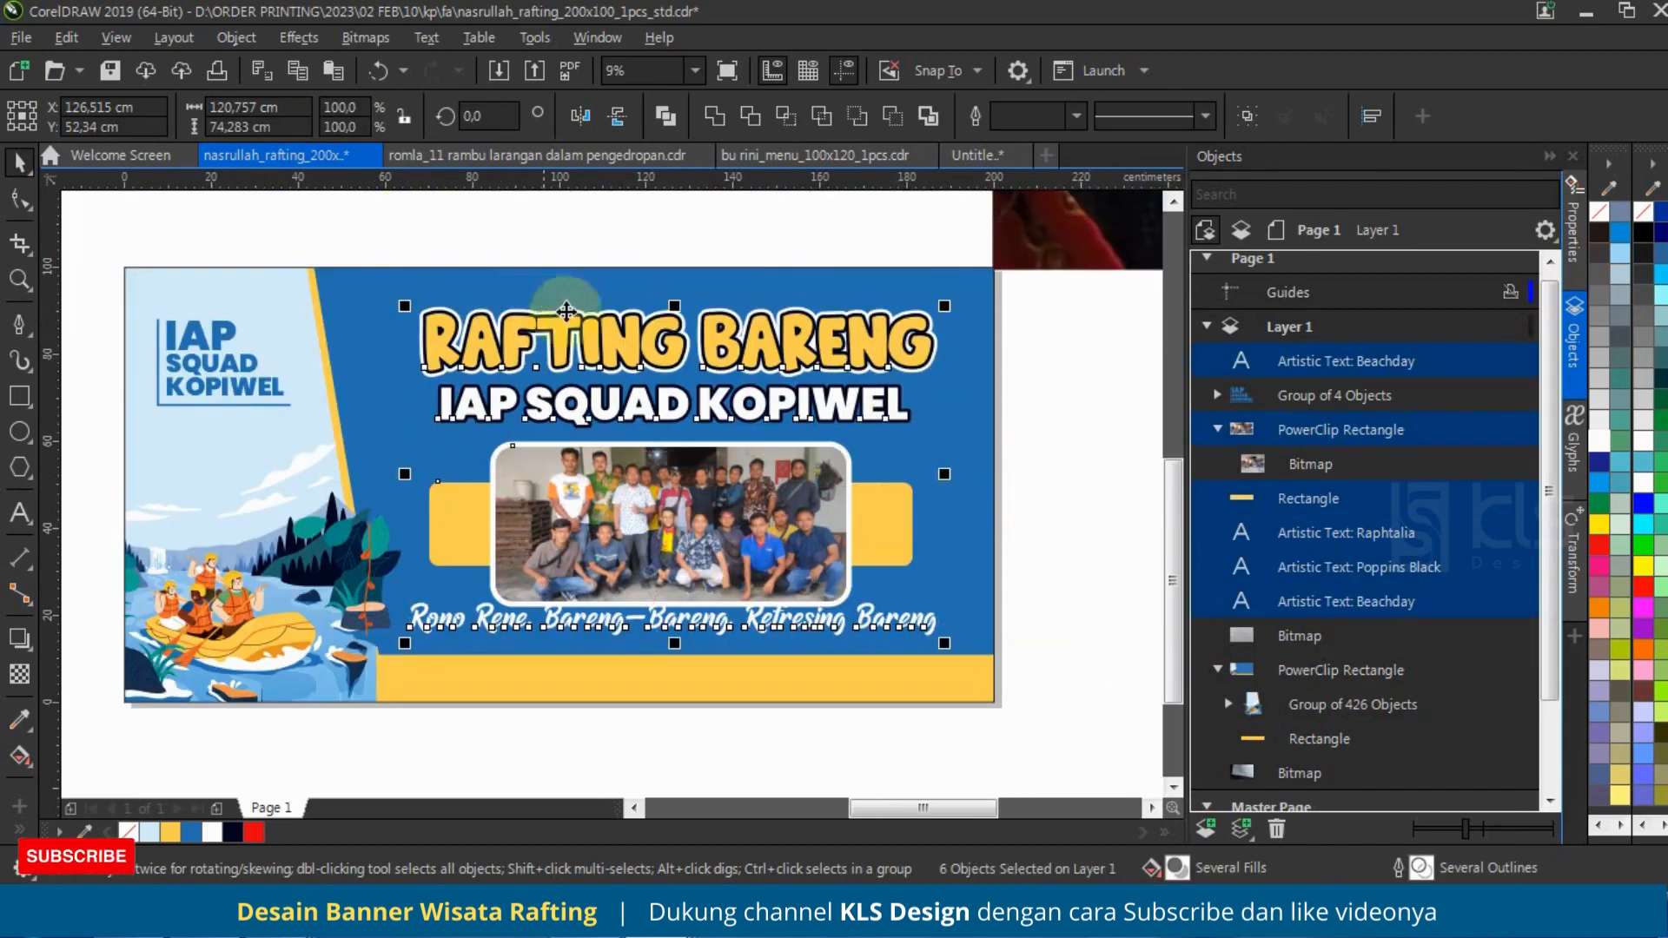
pyautogui.keyDown('shift'); pyautogui.click(921, 630); pyautogui.keyUp('shift')
pyautogui.scroll(1, 736, 522)
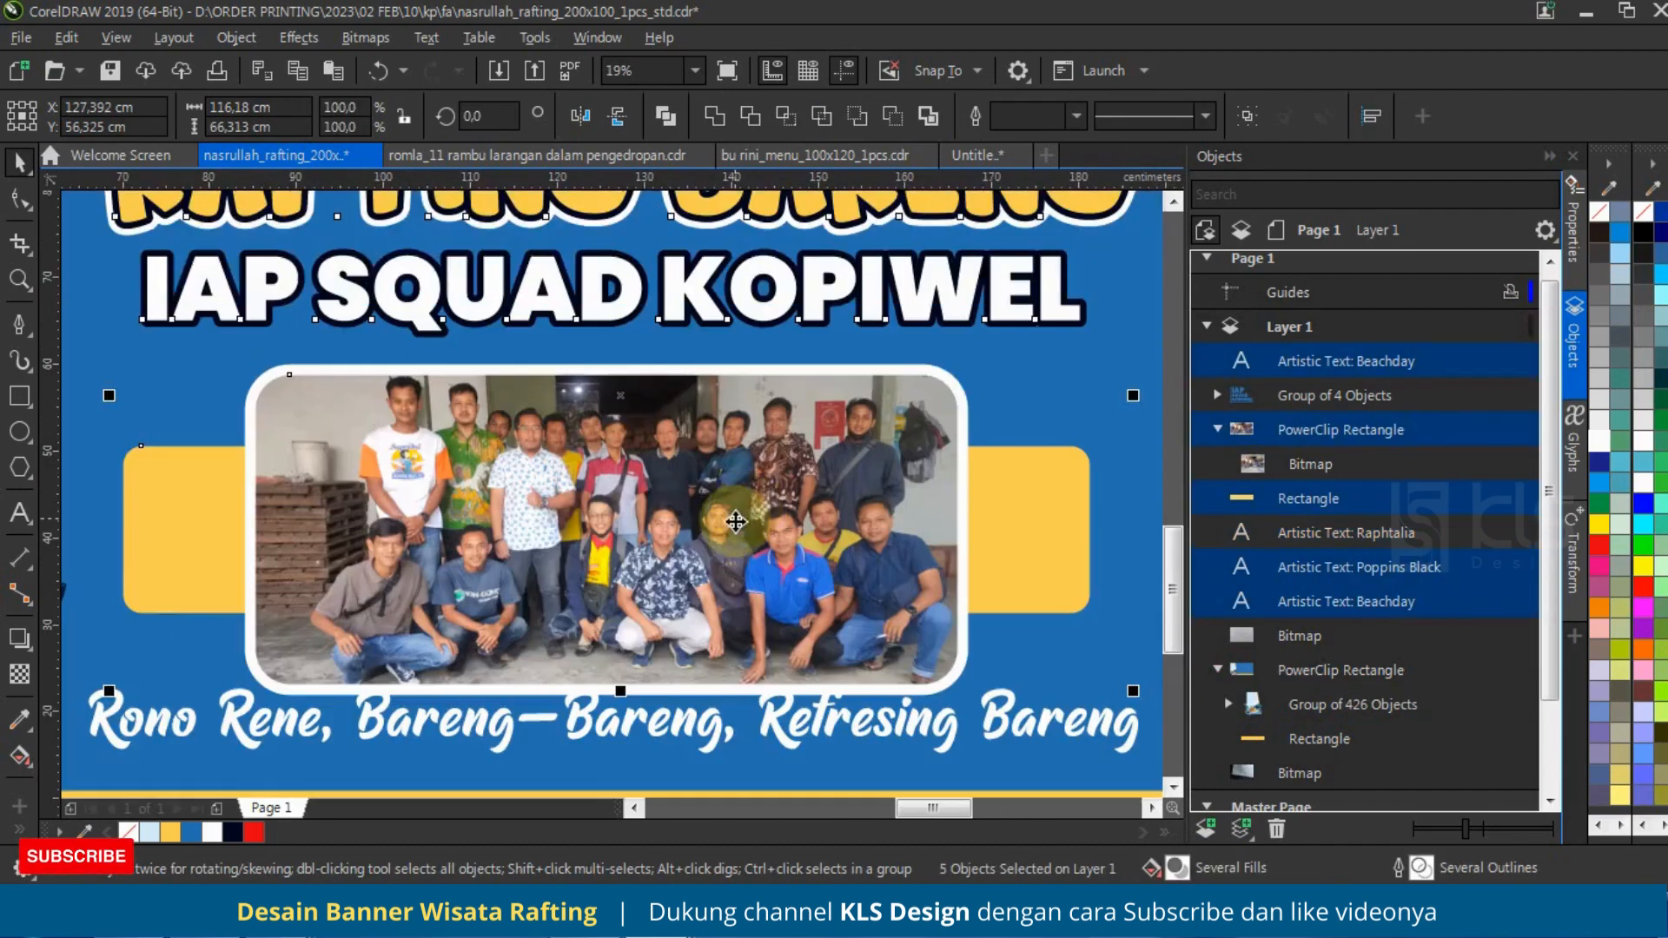
pyautogui.moveTo(735, 521); pyautogui.dragTo(735, 494)
pyautogui.scroll(-2, 736, 494)
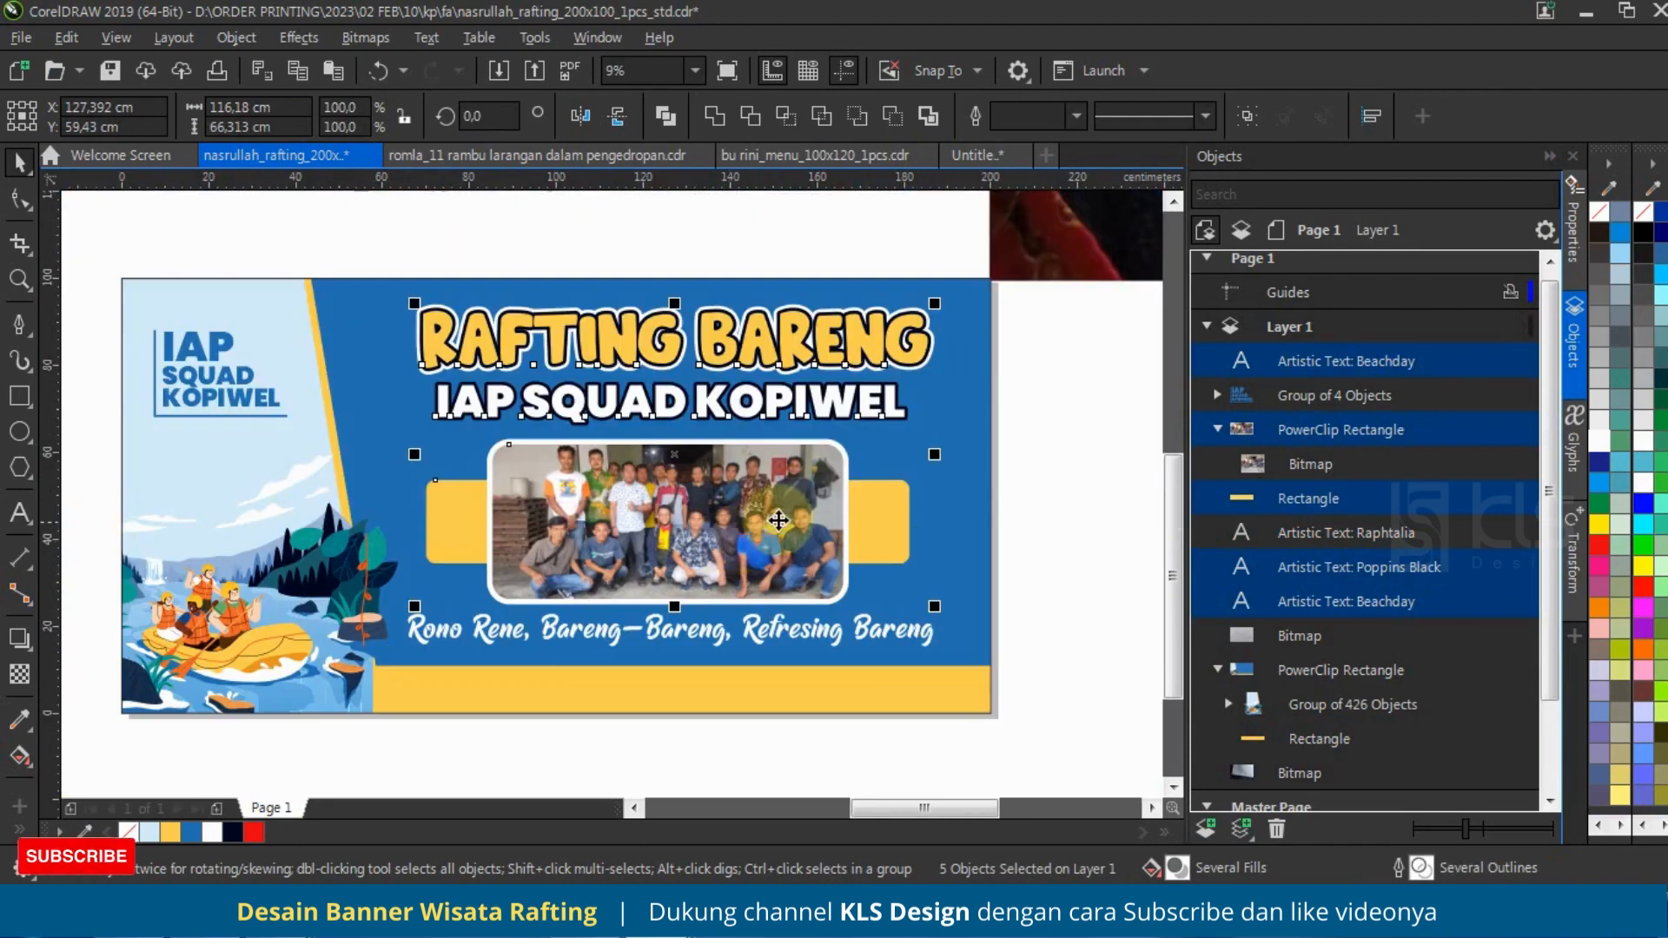
pyautogui.click(1081, 541)
# Step: Move the white tagline down about 1 cm to even out the gap between the photo and the yellow strip
pyautogui.scroll(1, 886, 633)
pyautogui.moveTo(886, 633); pyautogui.dragTo(885, 636)
pyautogui.scroll(-1, 851, 630)
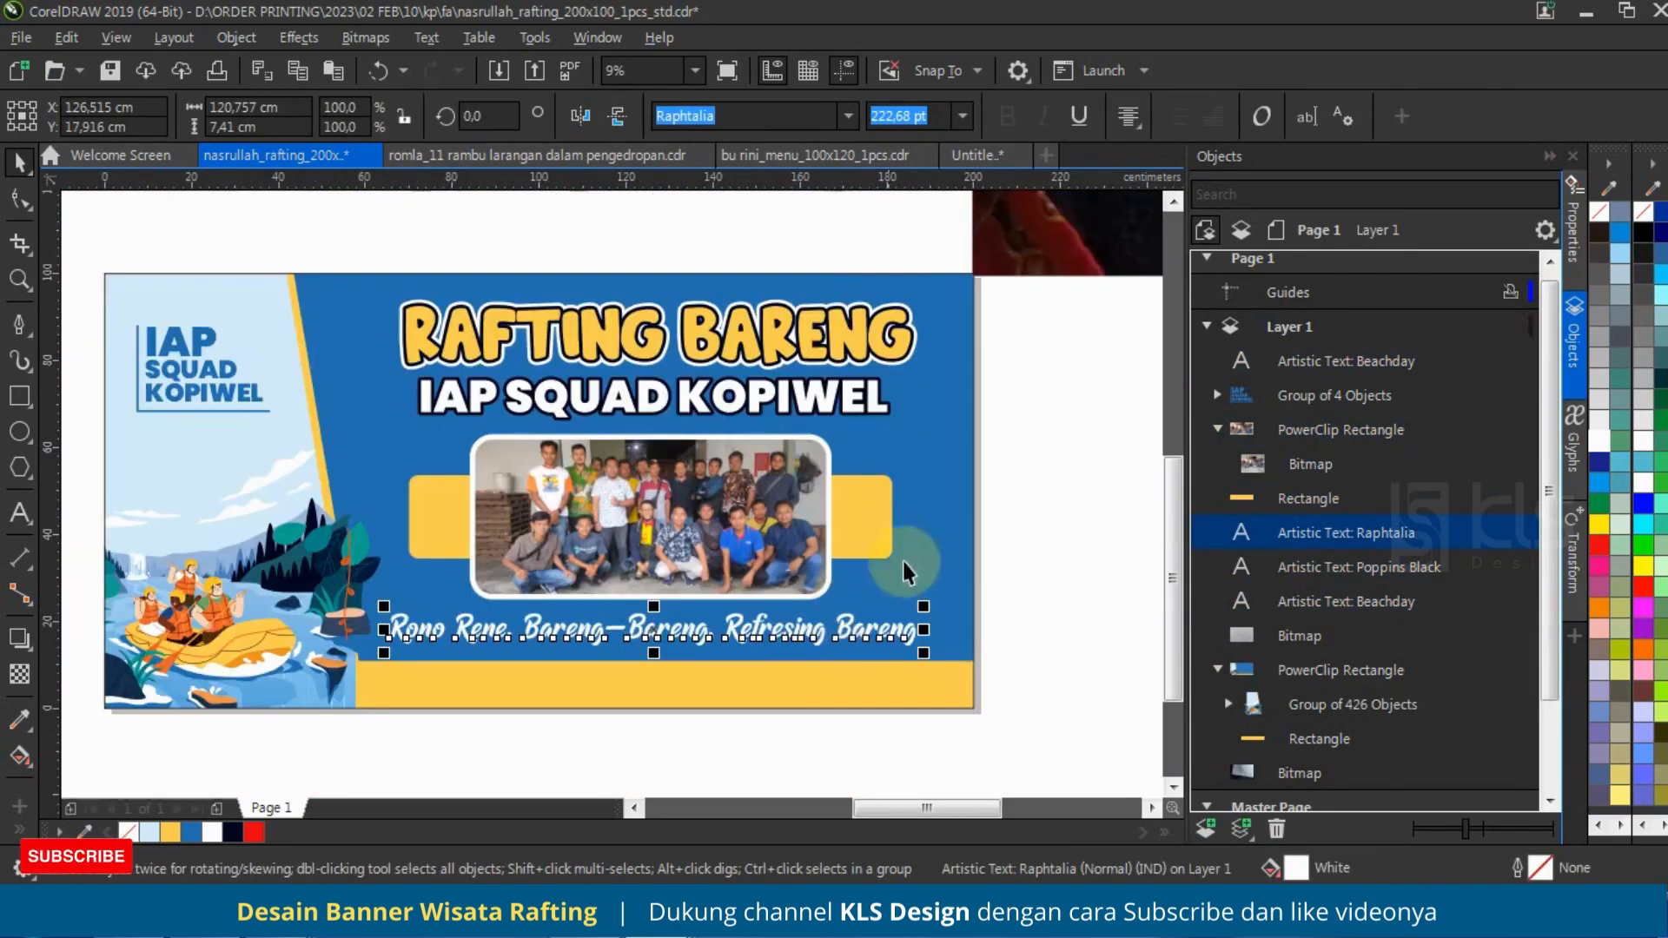
pyautogui.click(1044, 426)
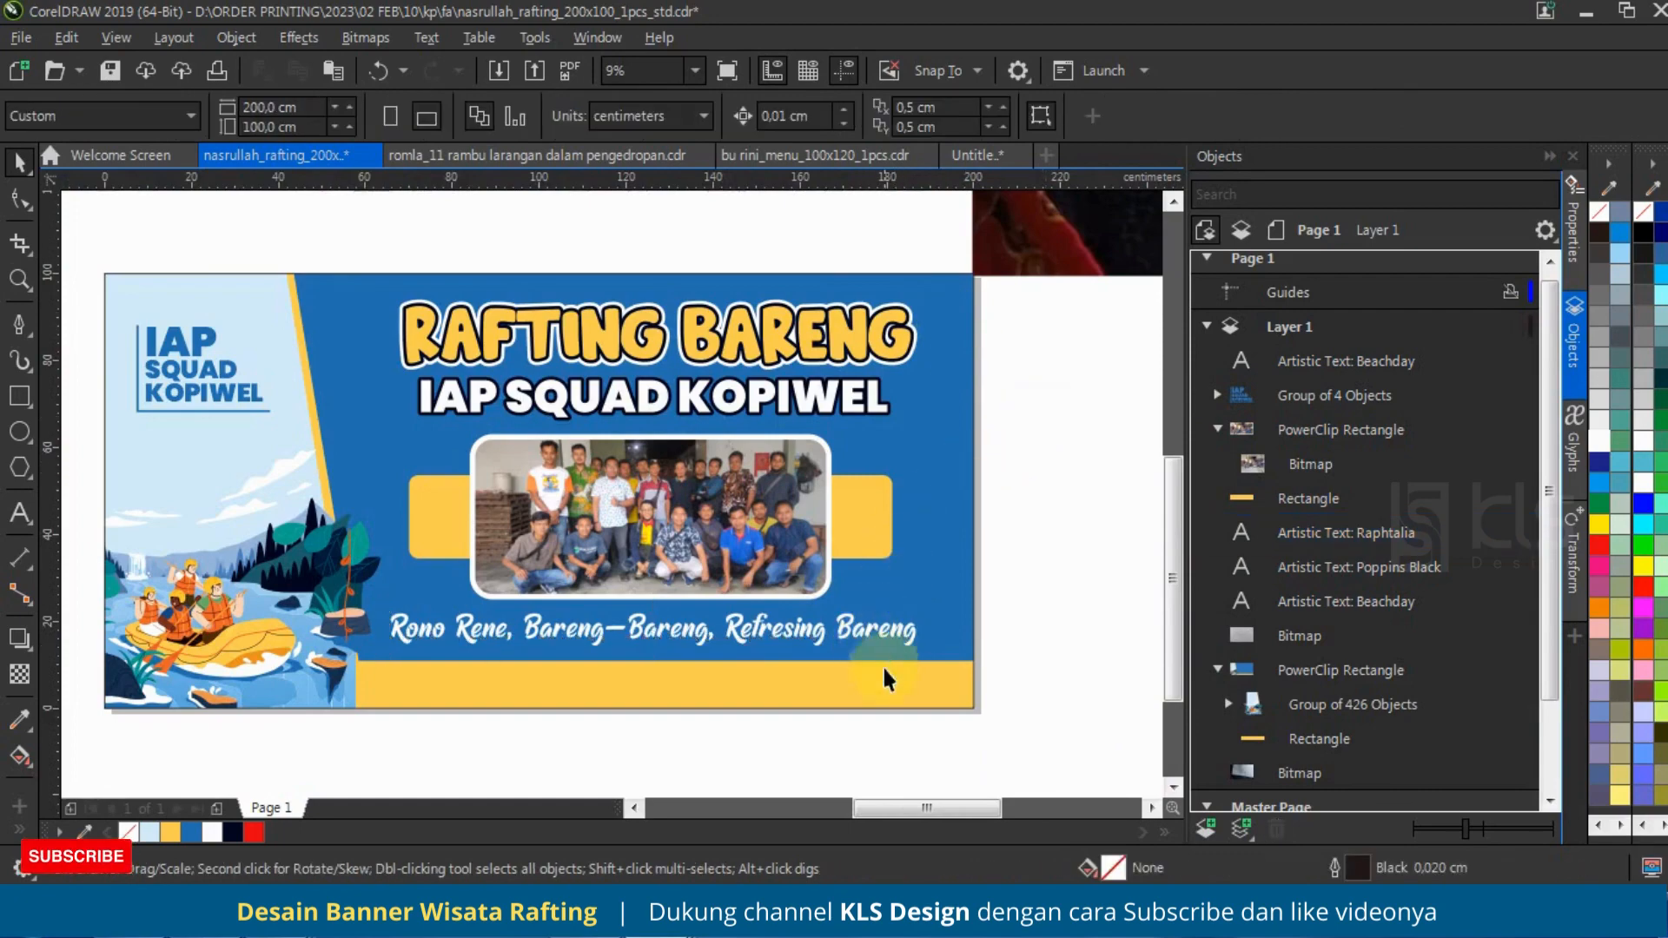
# Step: Duplicate the tagline onto the yellow strip, colour the copy dark navy and set its font to Poppins ExtraBold
pyautogui.moveTo(857, 628); pyautogui.dragTo(915, 690)
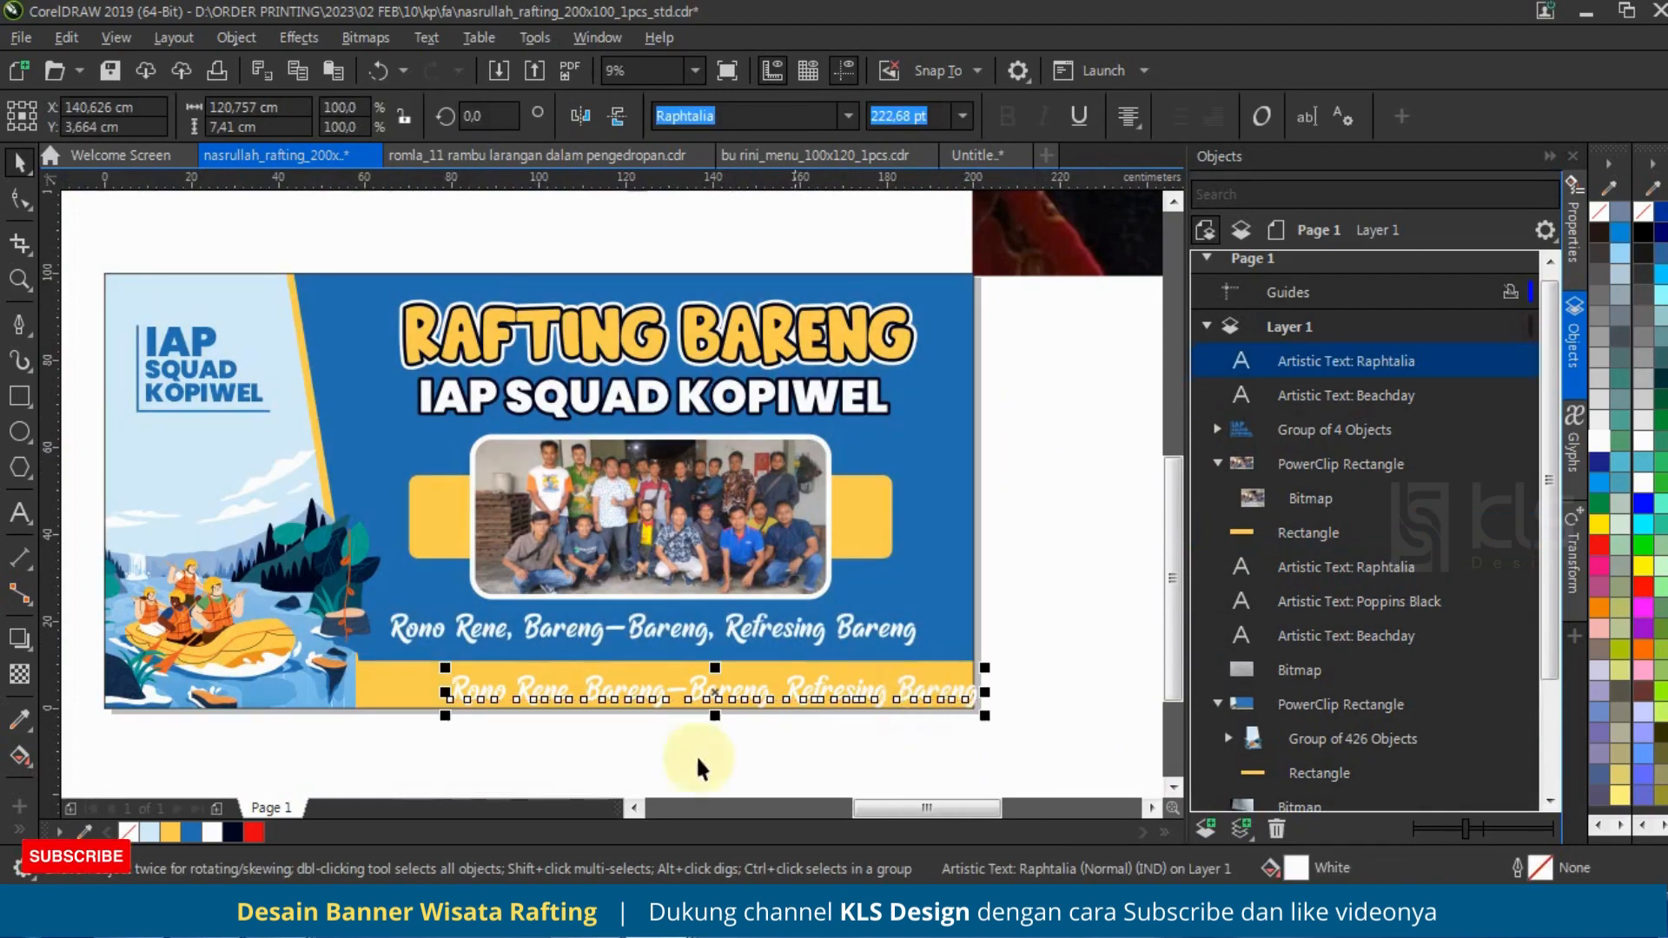
pyautogui.click(233, 832)
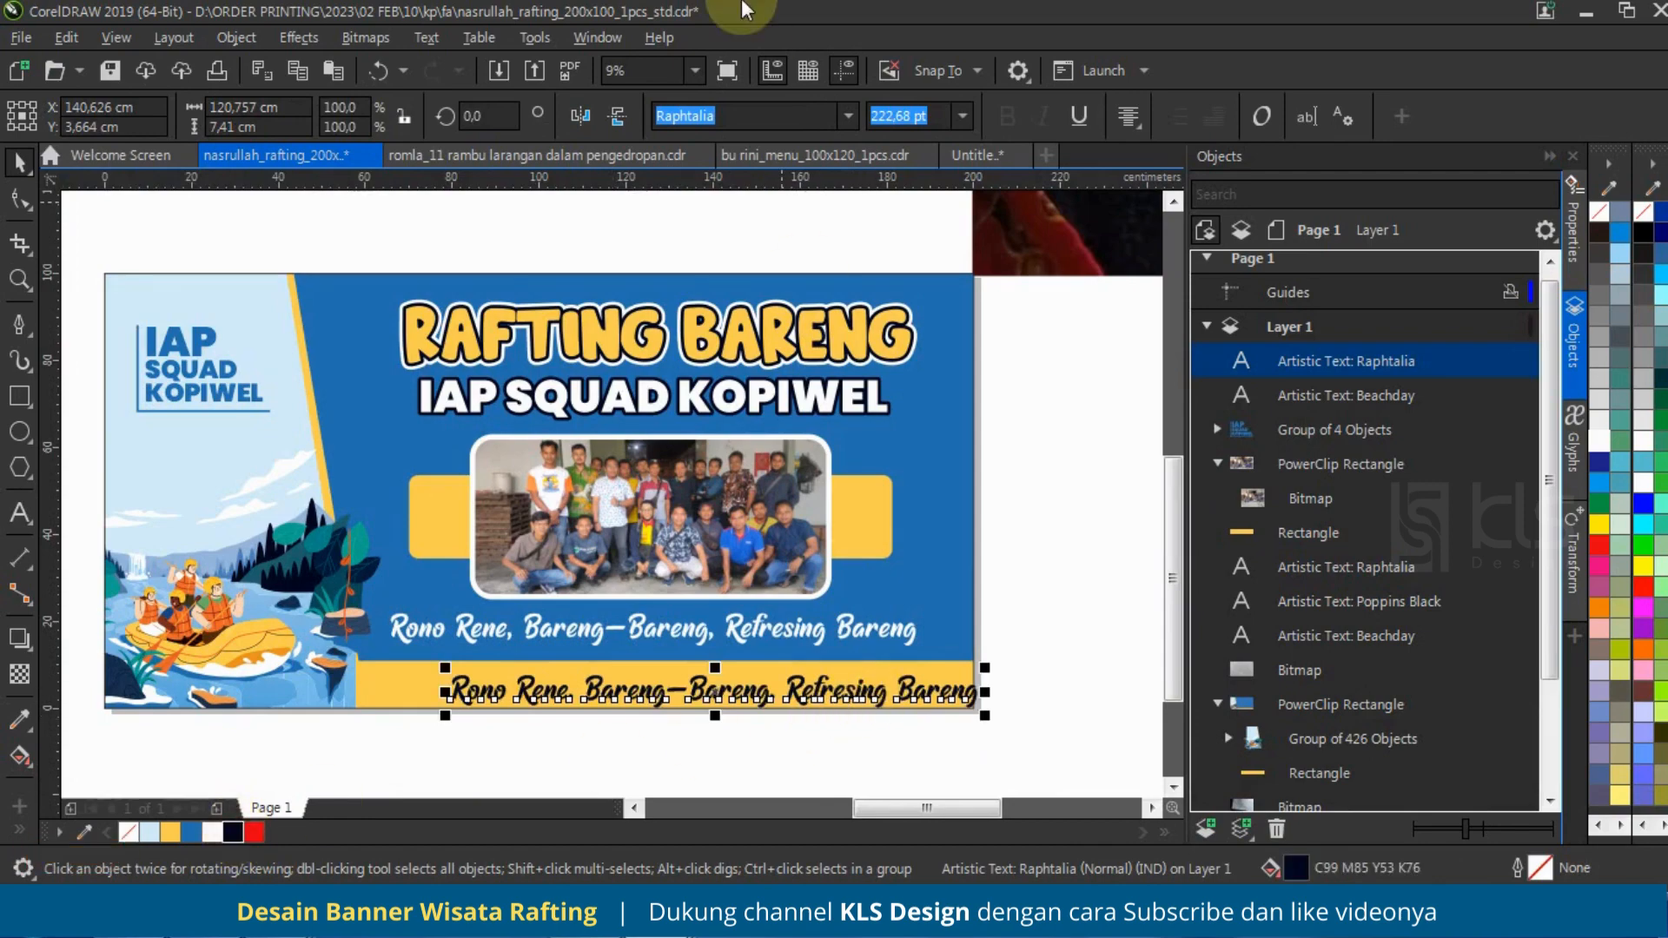
pyautogui.click(847, 111)
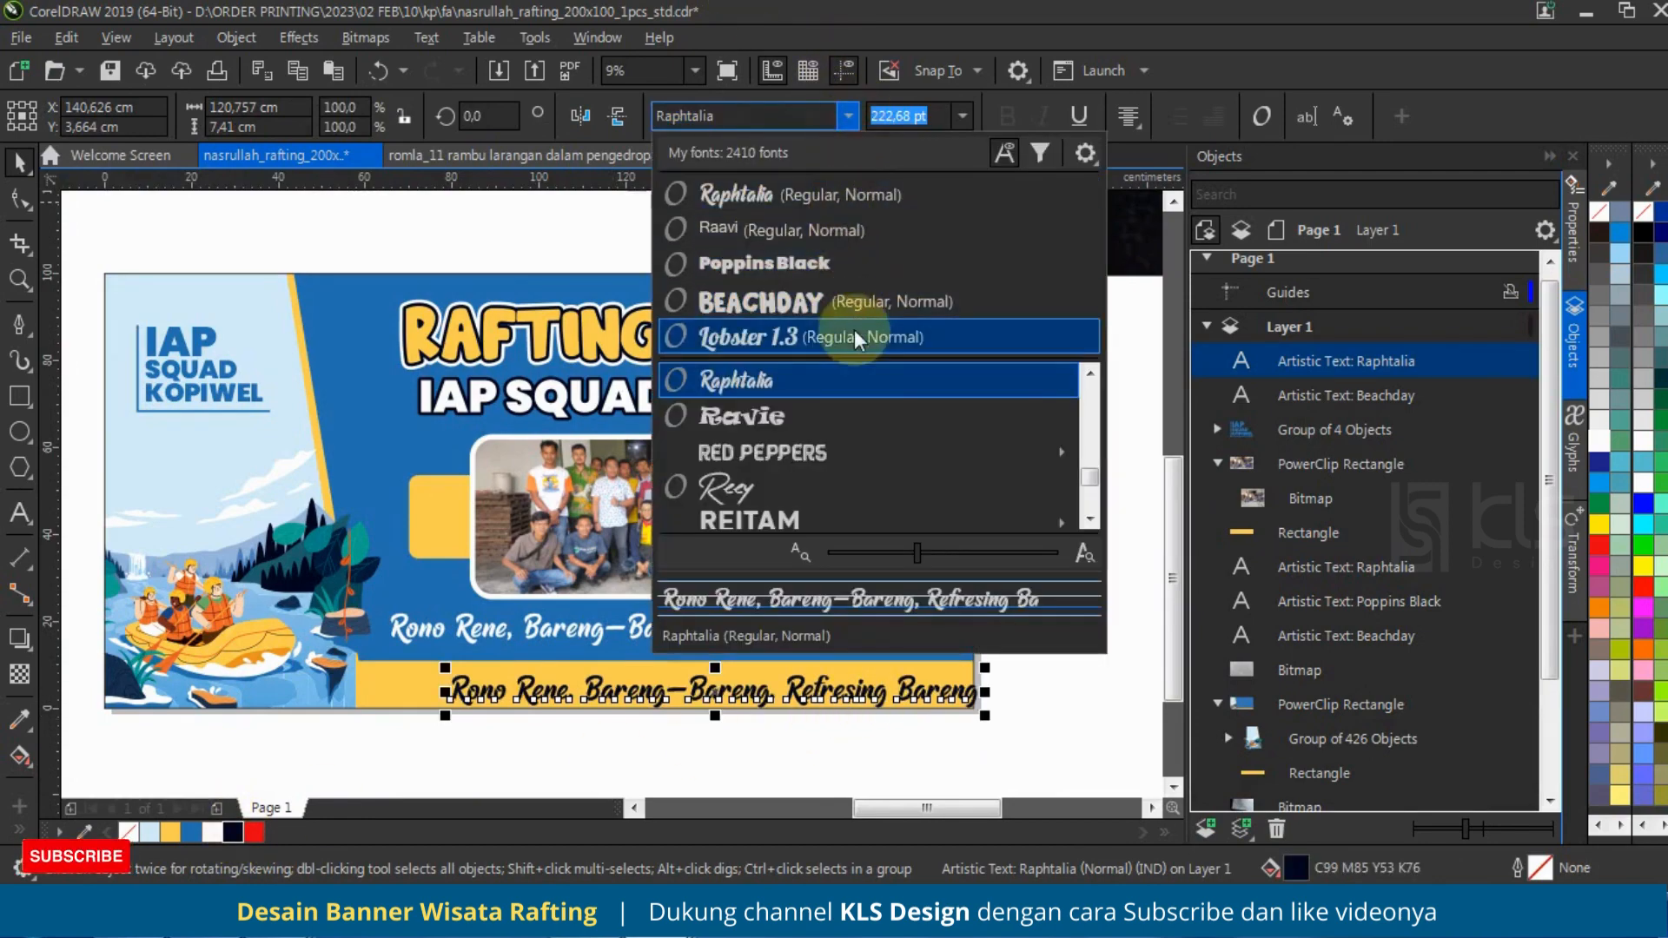
pyautogui.click(856, 269)
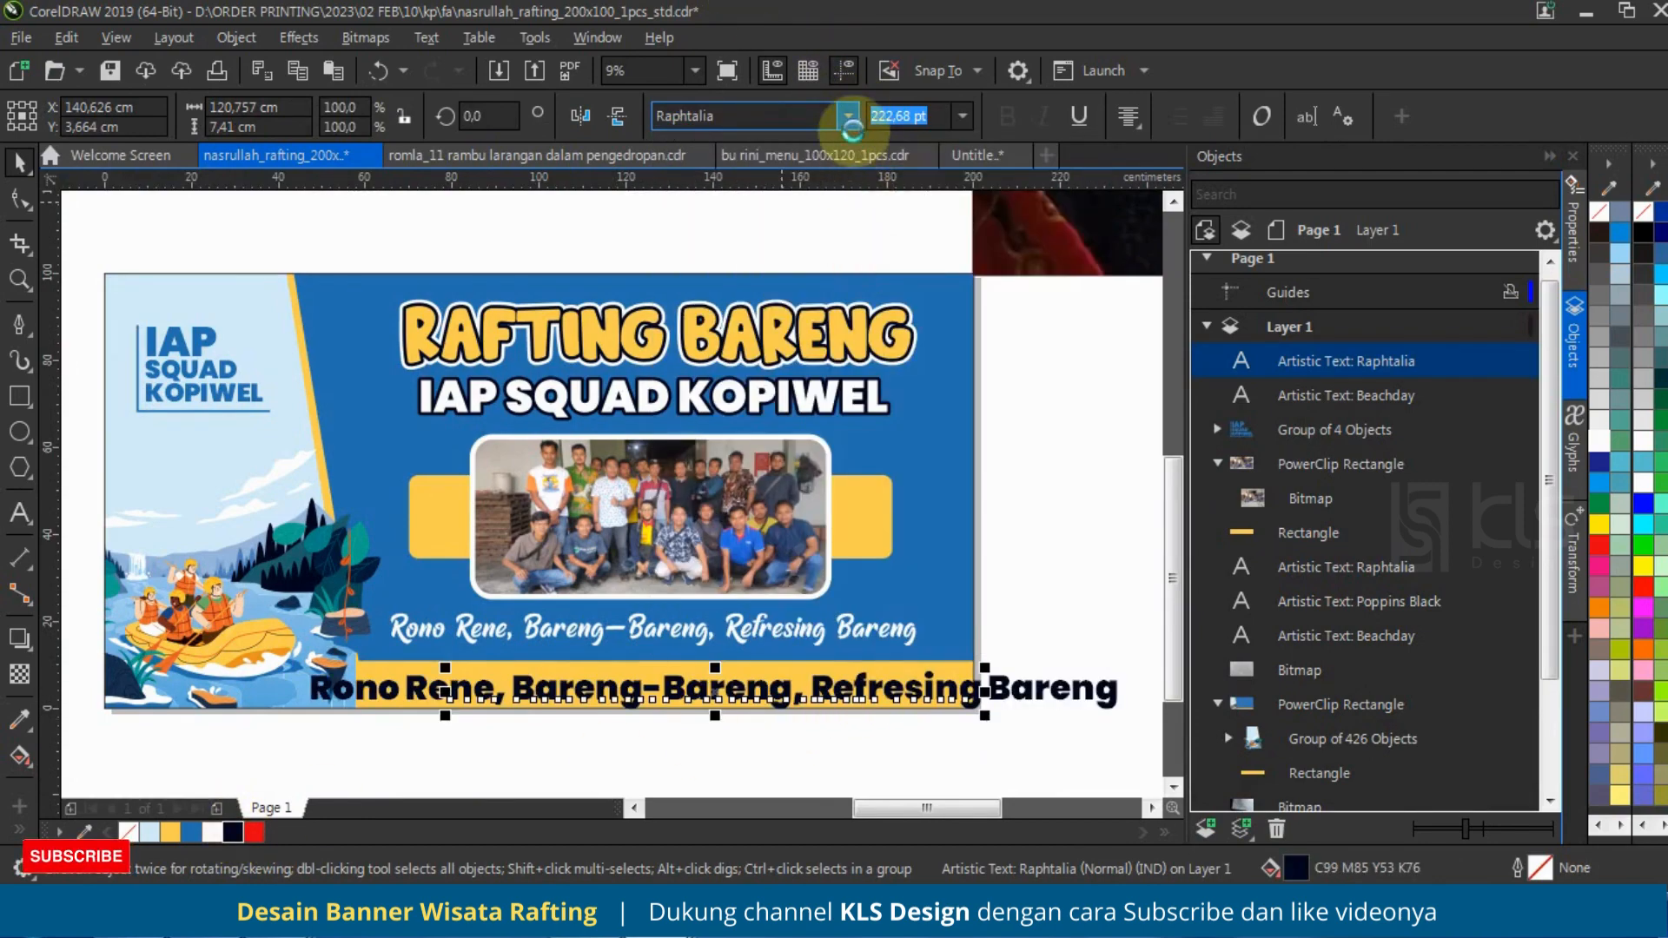
pyautogui.click(848, 115)
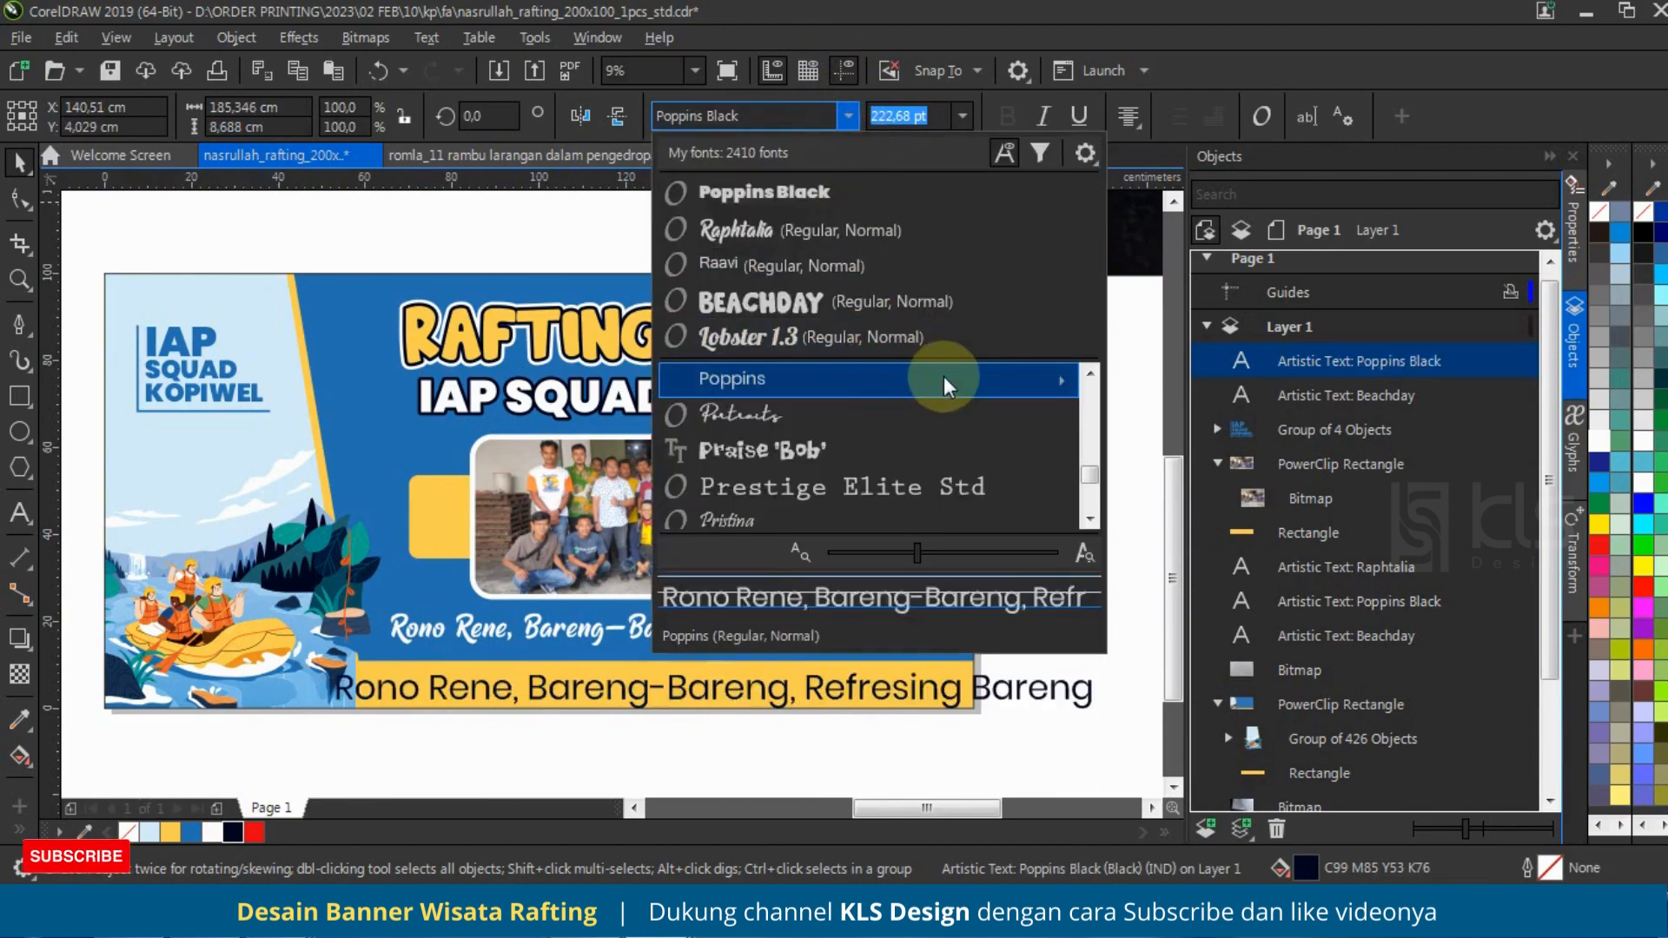
pyautogui.moveTo(944, 379)
pyautogui.click(1276, 758)
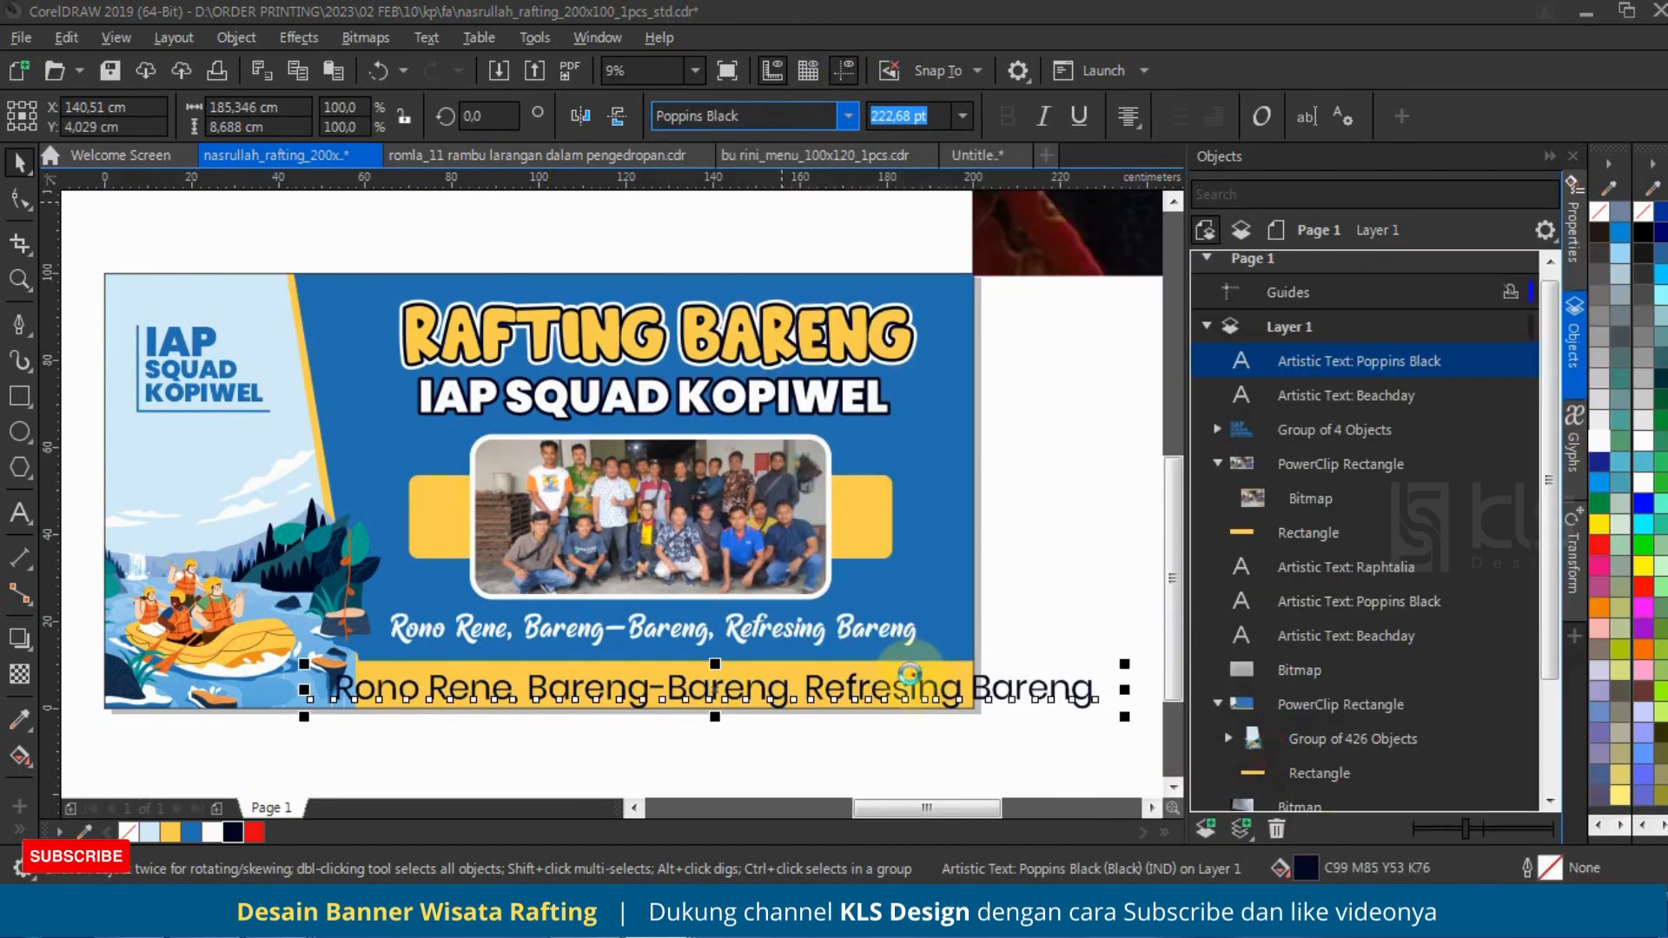
# Step: Replace the copied tagline's text on the yellow strip with "Magelang, 11 Februari 2023"
pyautogui.scroll(-2, 931, 485)
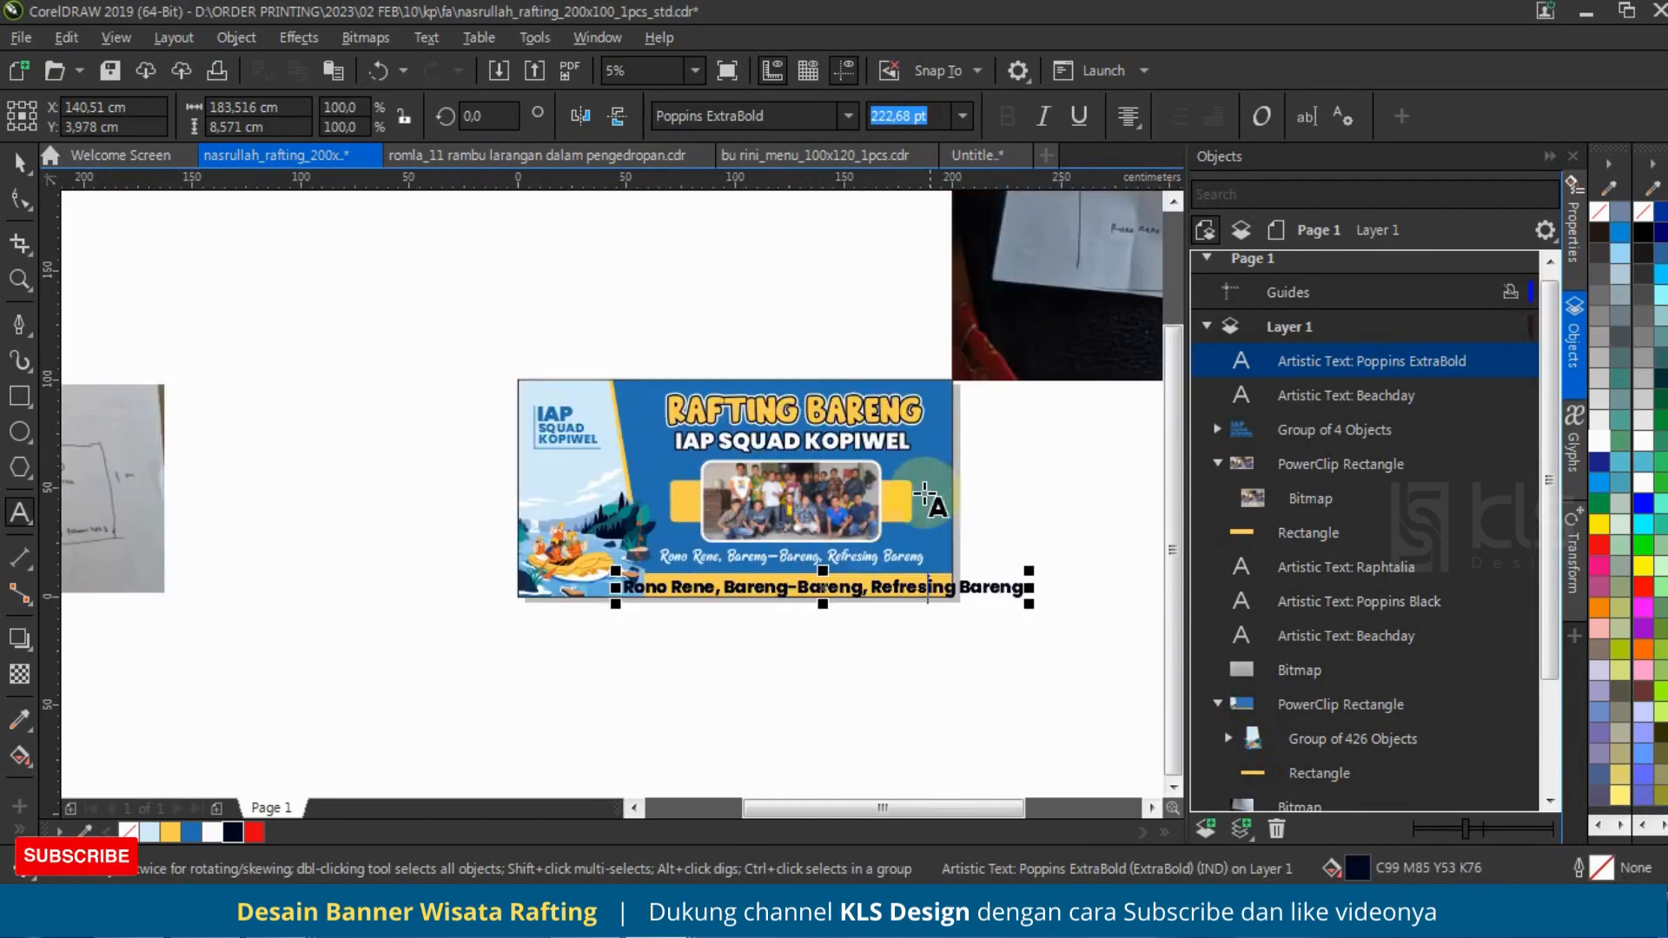
pyautogui.press('F8')
pyautogui.scroll(-1, 495, 564)
pyautogui.scroll(3, 934, 374)
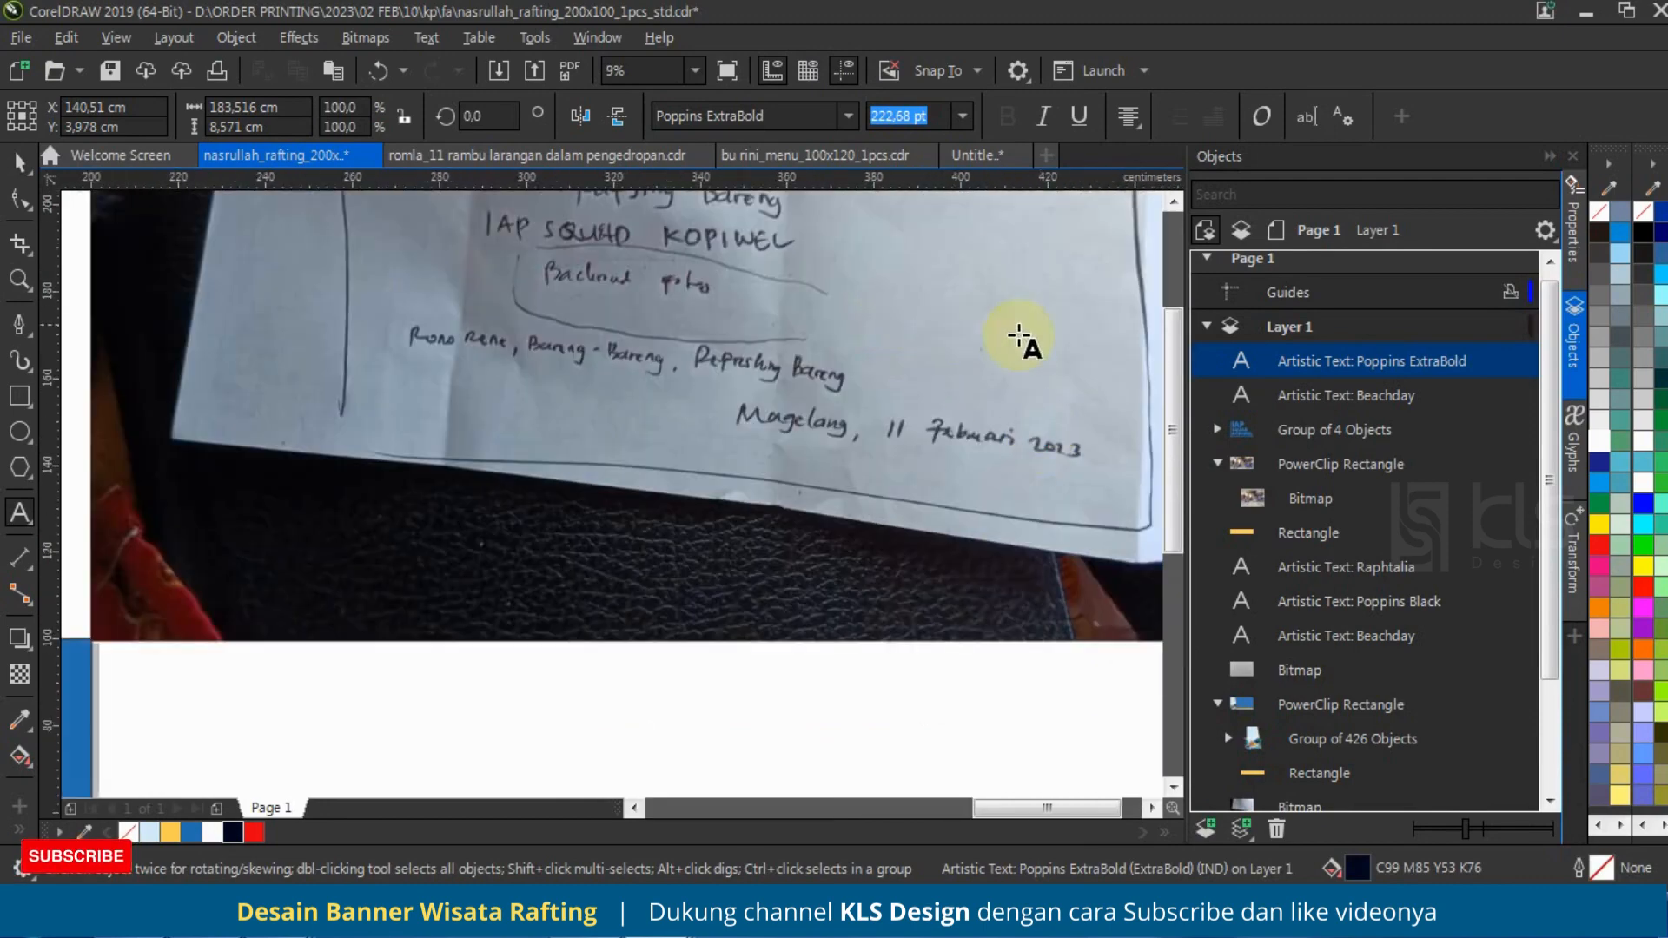
pyautogui.scroll(-2, 1018, 335)
pyautogui.scroll(2, 839, 525)
pyautogui.hotkey('ctrl', 'a')
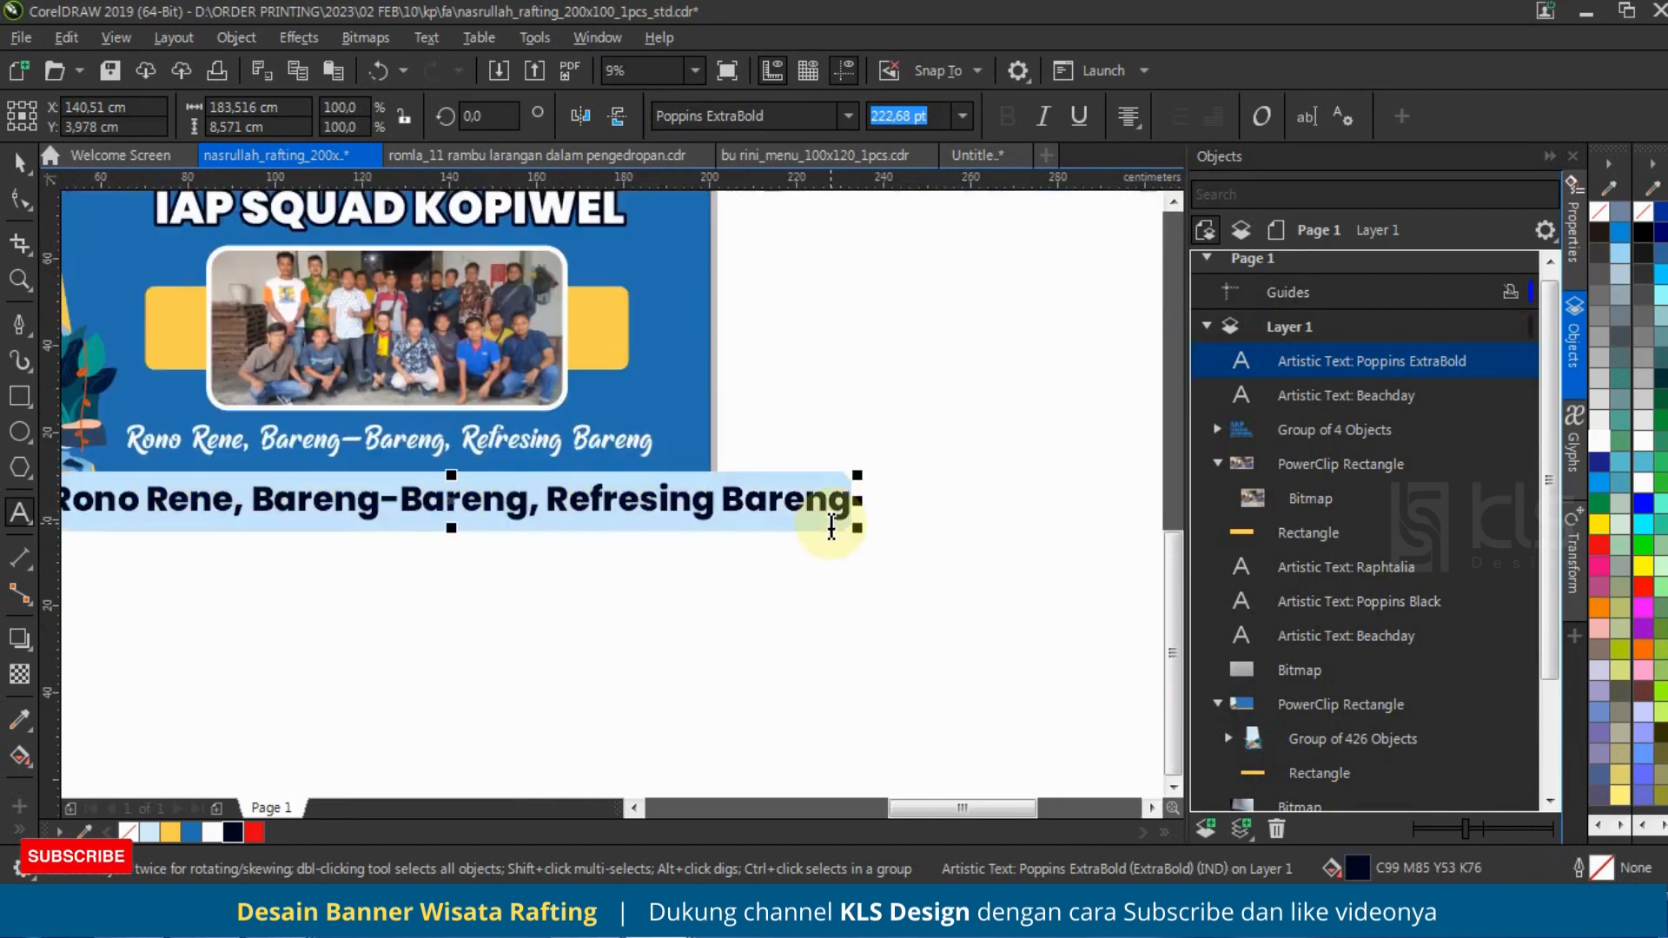
pyautogui.write('Magelang,')
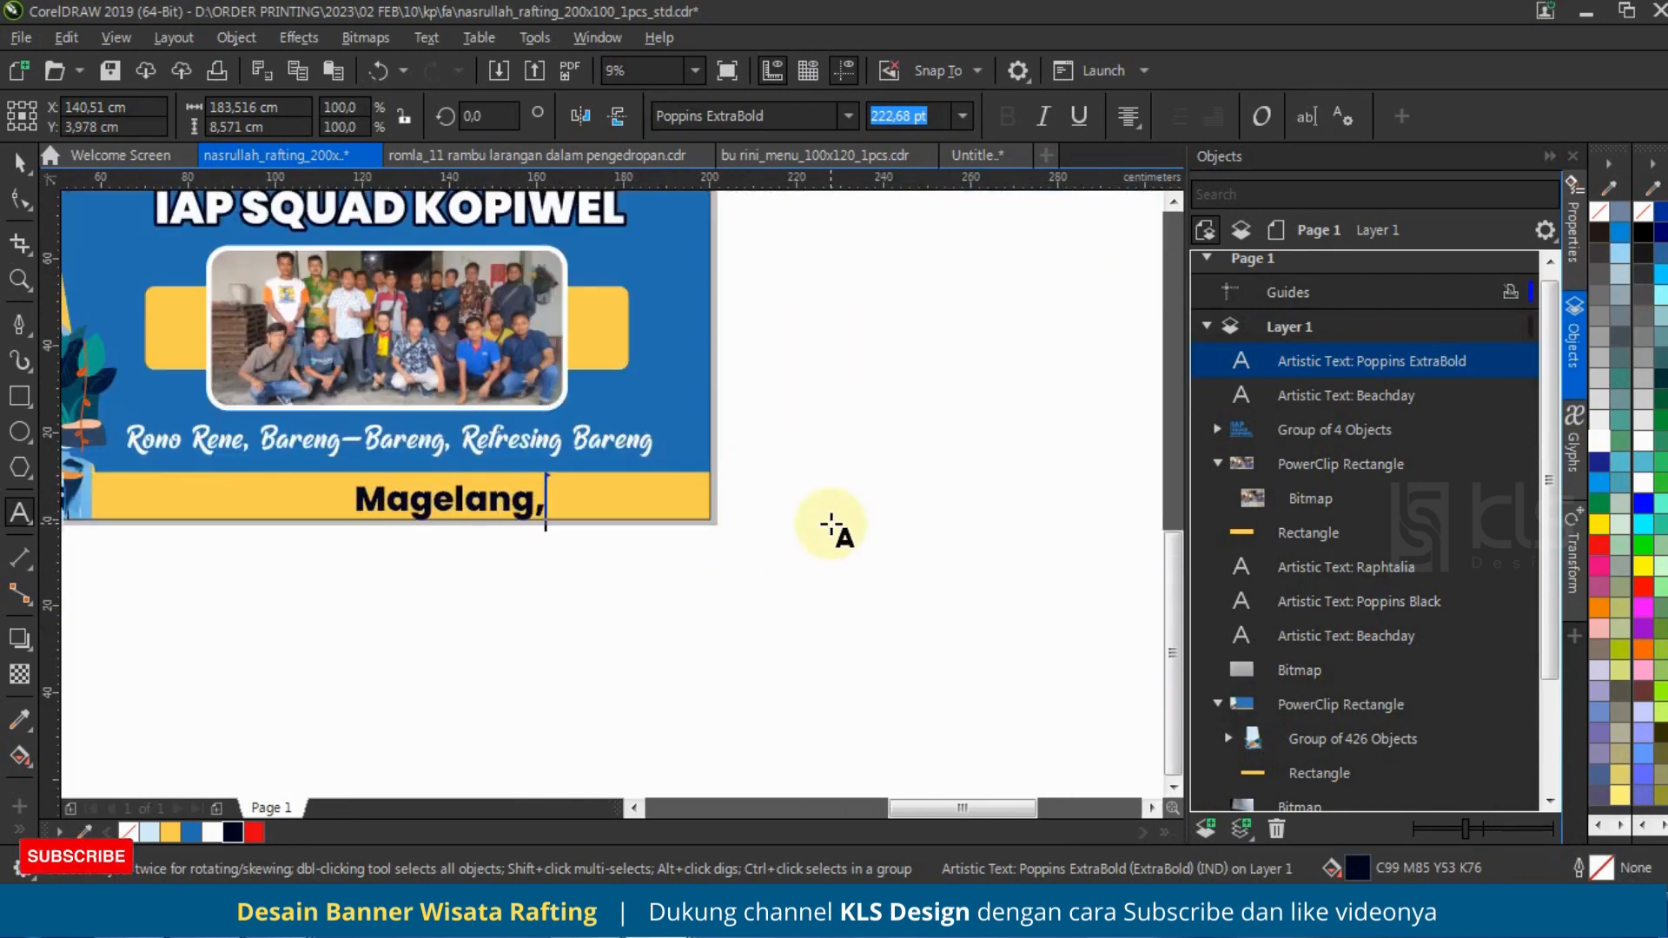
pyautogui.write(' 11 Fe')
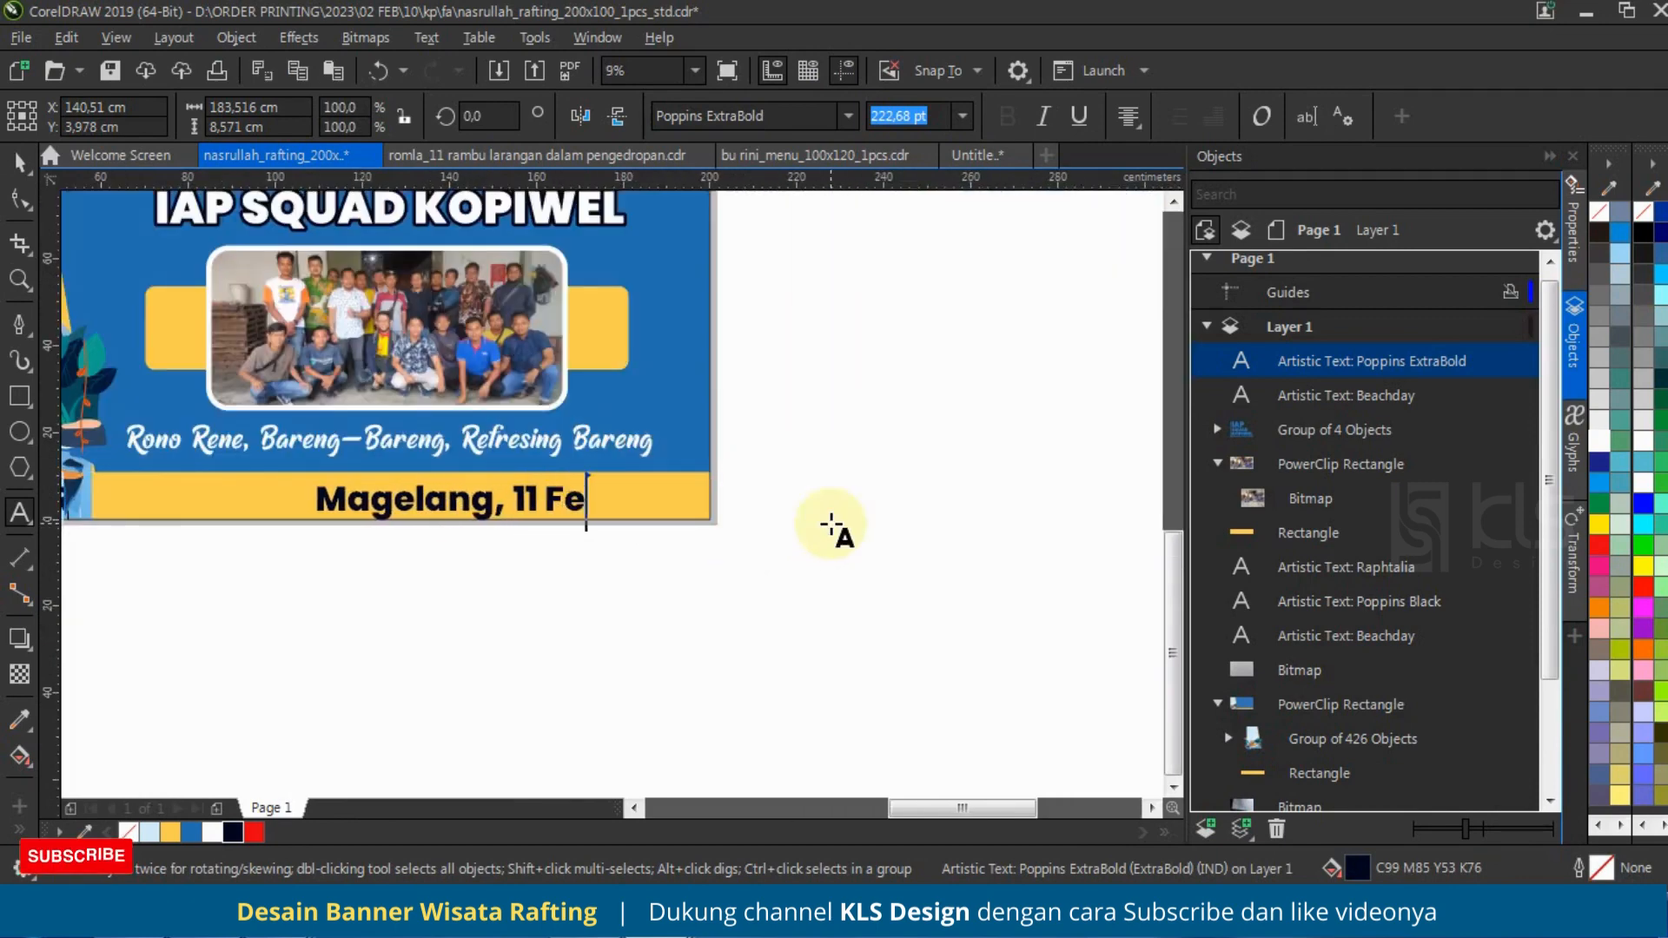
pyautogui.write('bruari 2023')
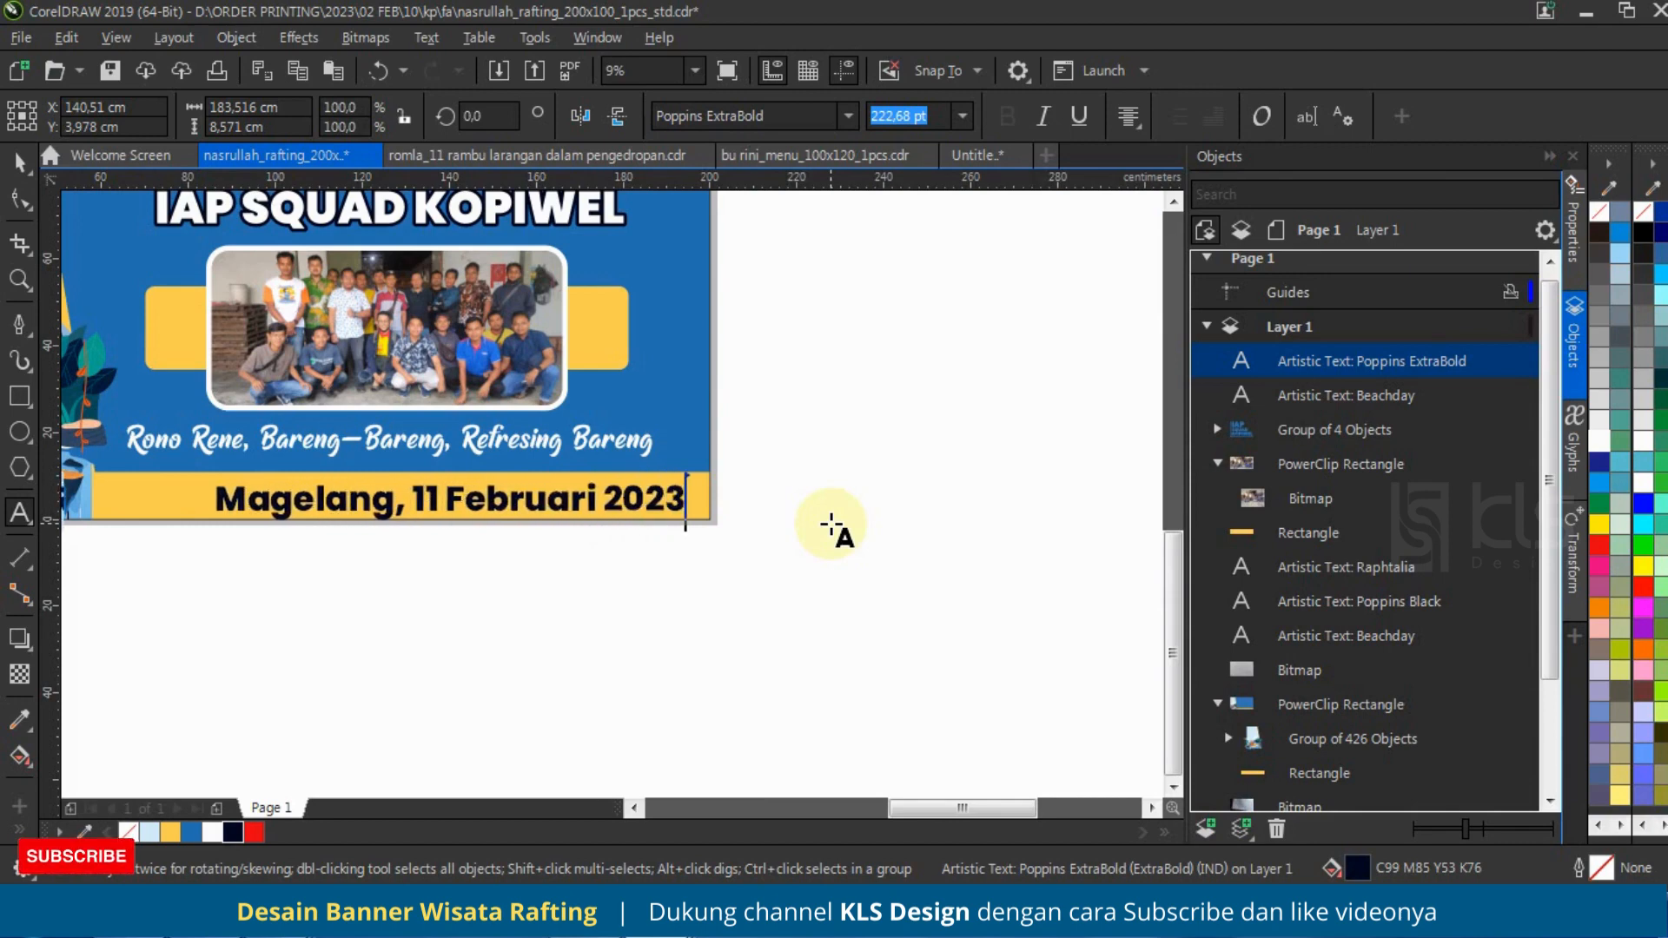
# Step: Scale the date text down to about 48.3 cm wide, colour it blue and place it near the yellow strip's right end
pyautogui.click(19, 162)
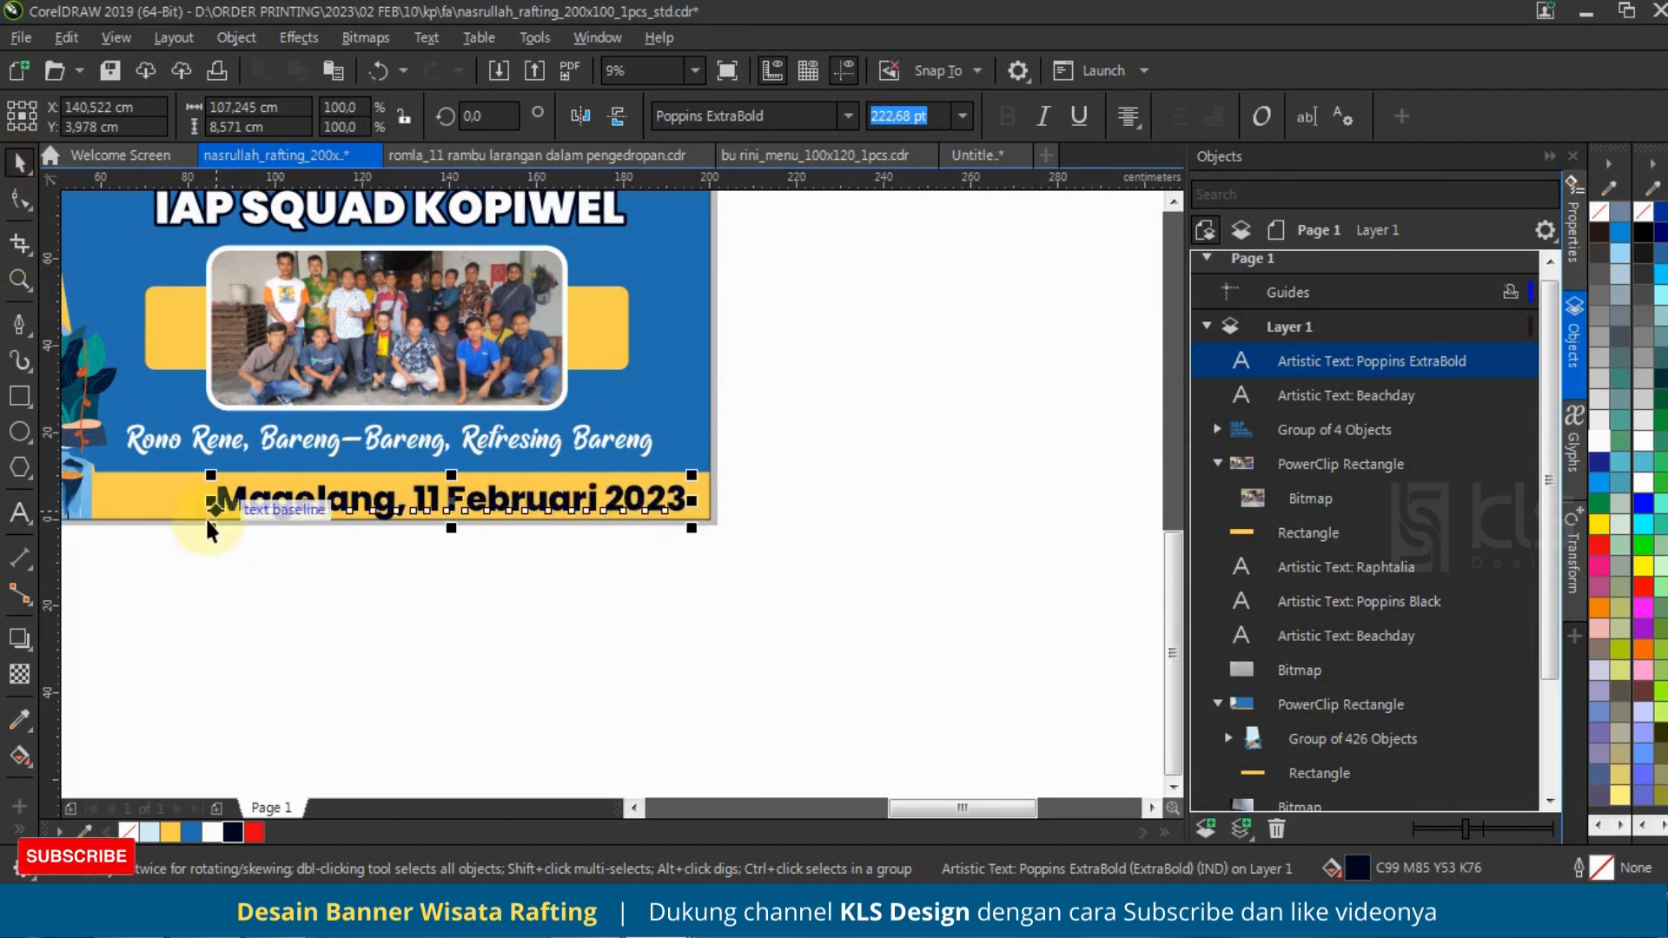
pyautogui.moveTo(209, 528); pyautogui.dragTo(365, 506)
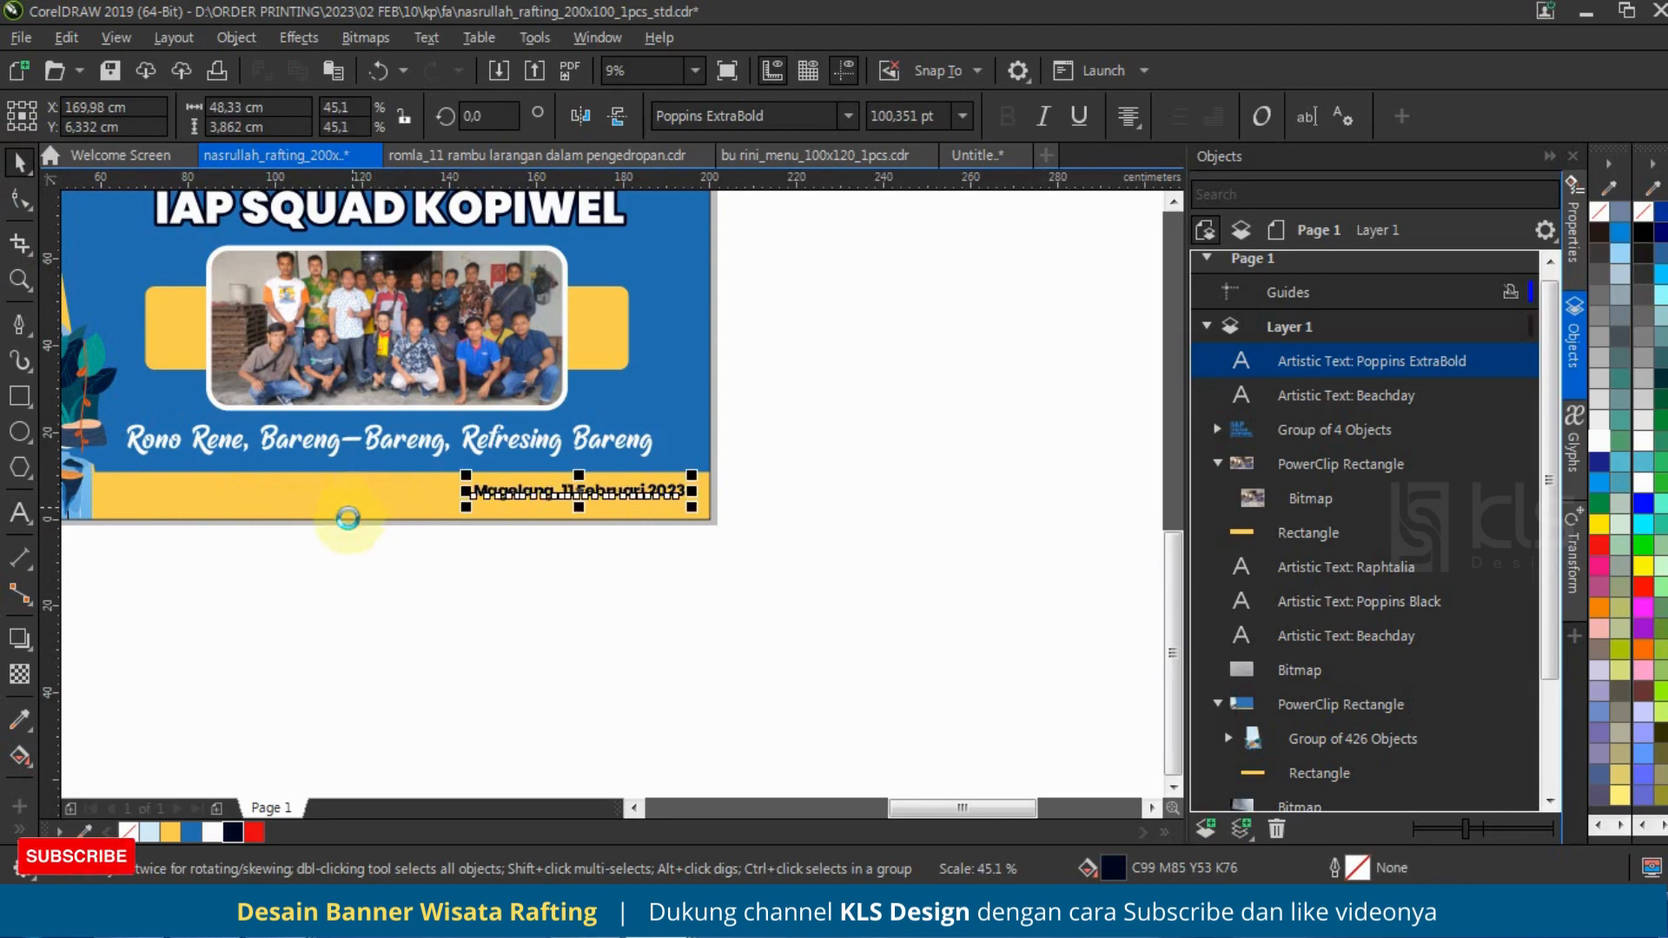
pyautogui.click(191, 832)
pyautogui.scroll(2, 631, 491)
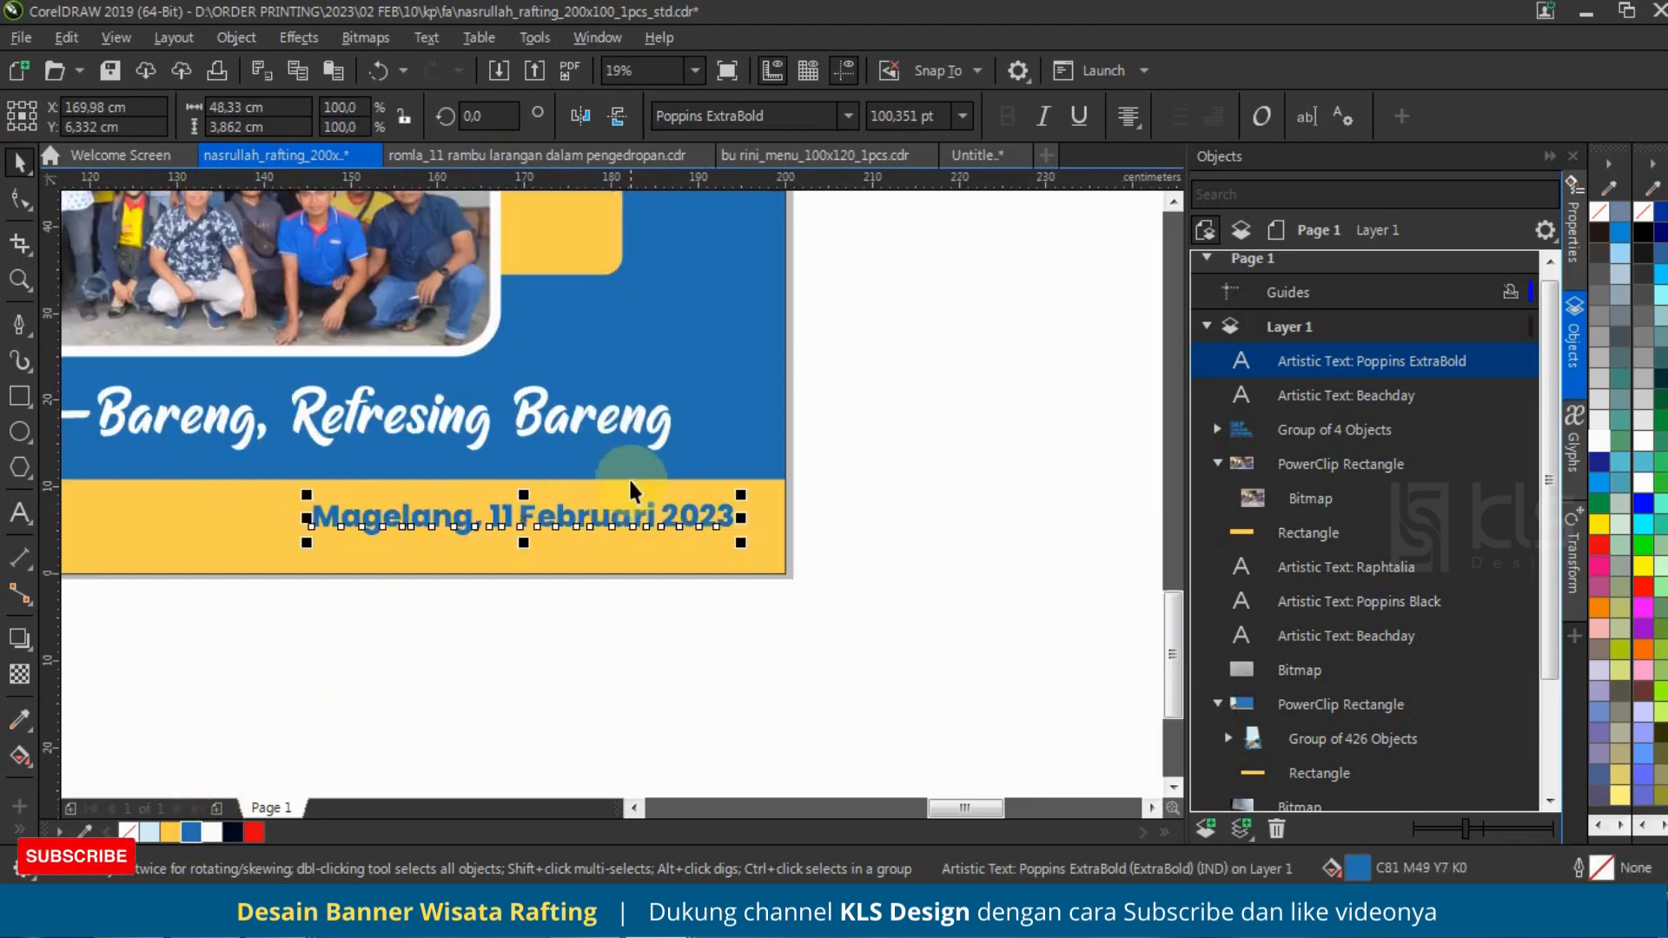
pyautogui.moveTo(632, 515); pyautogui.dragTo(643, 528)
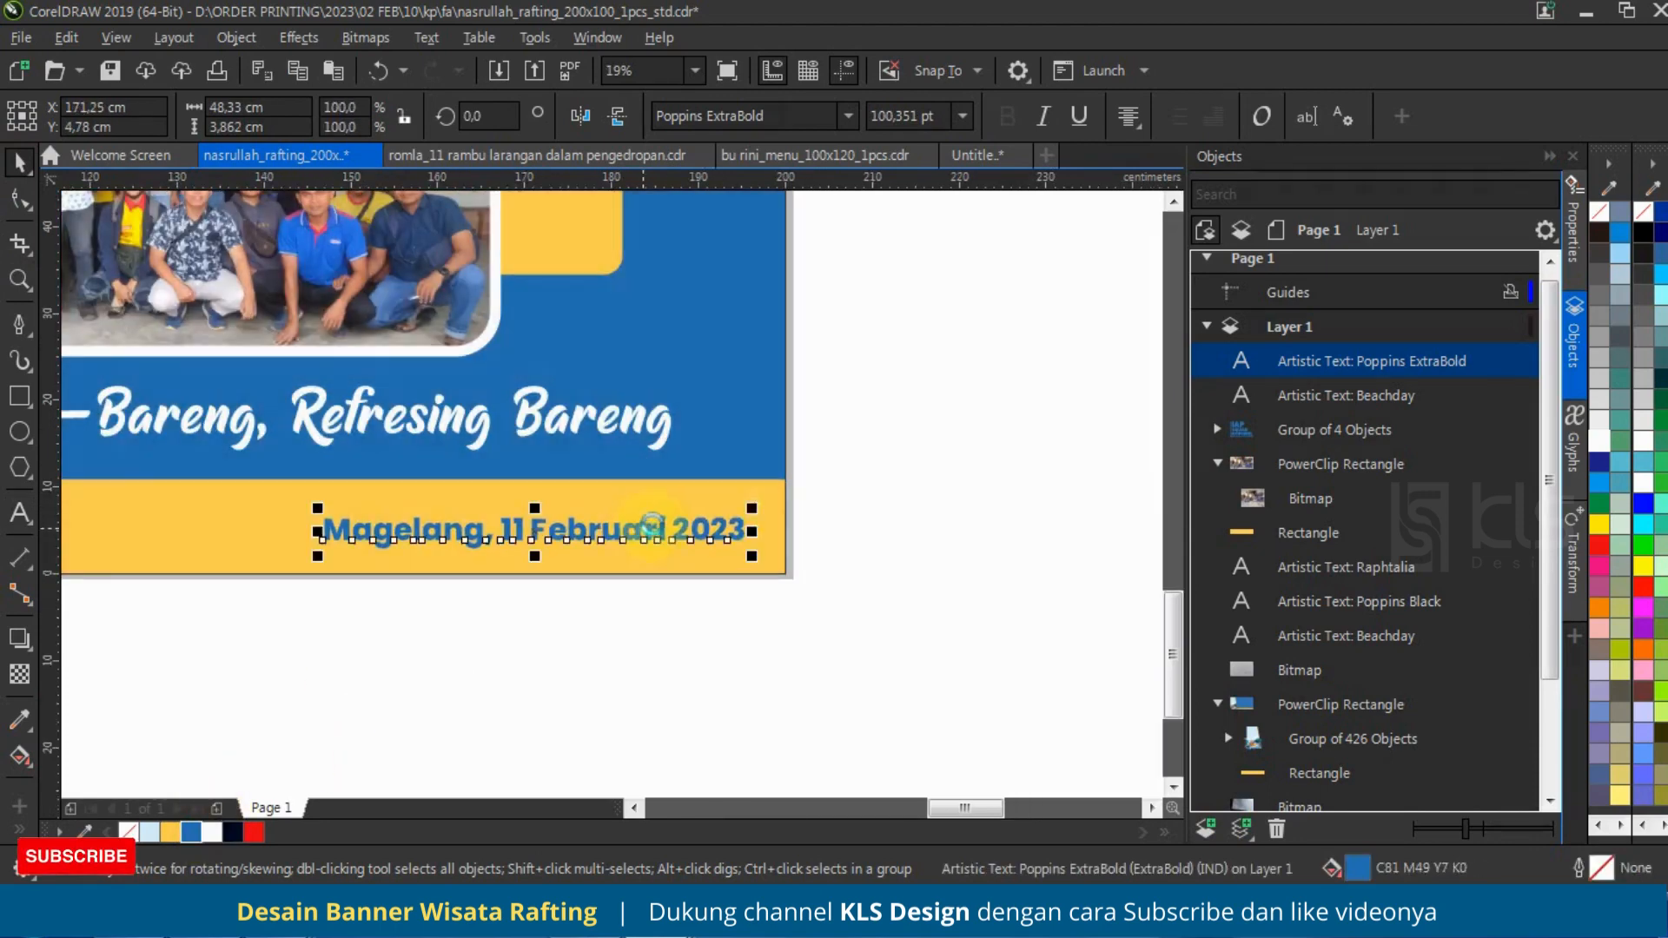
# Step: Duplicate the yellow strip inside the PowerClip as a block about 59.25 cm wide behind the date at the right end
pyautogui.scroll(-2, 801, 542)
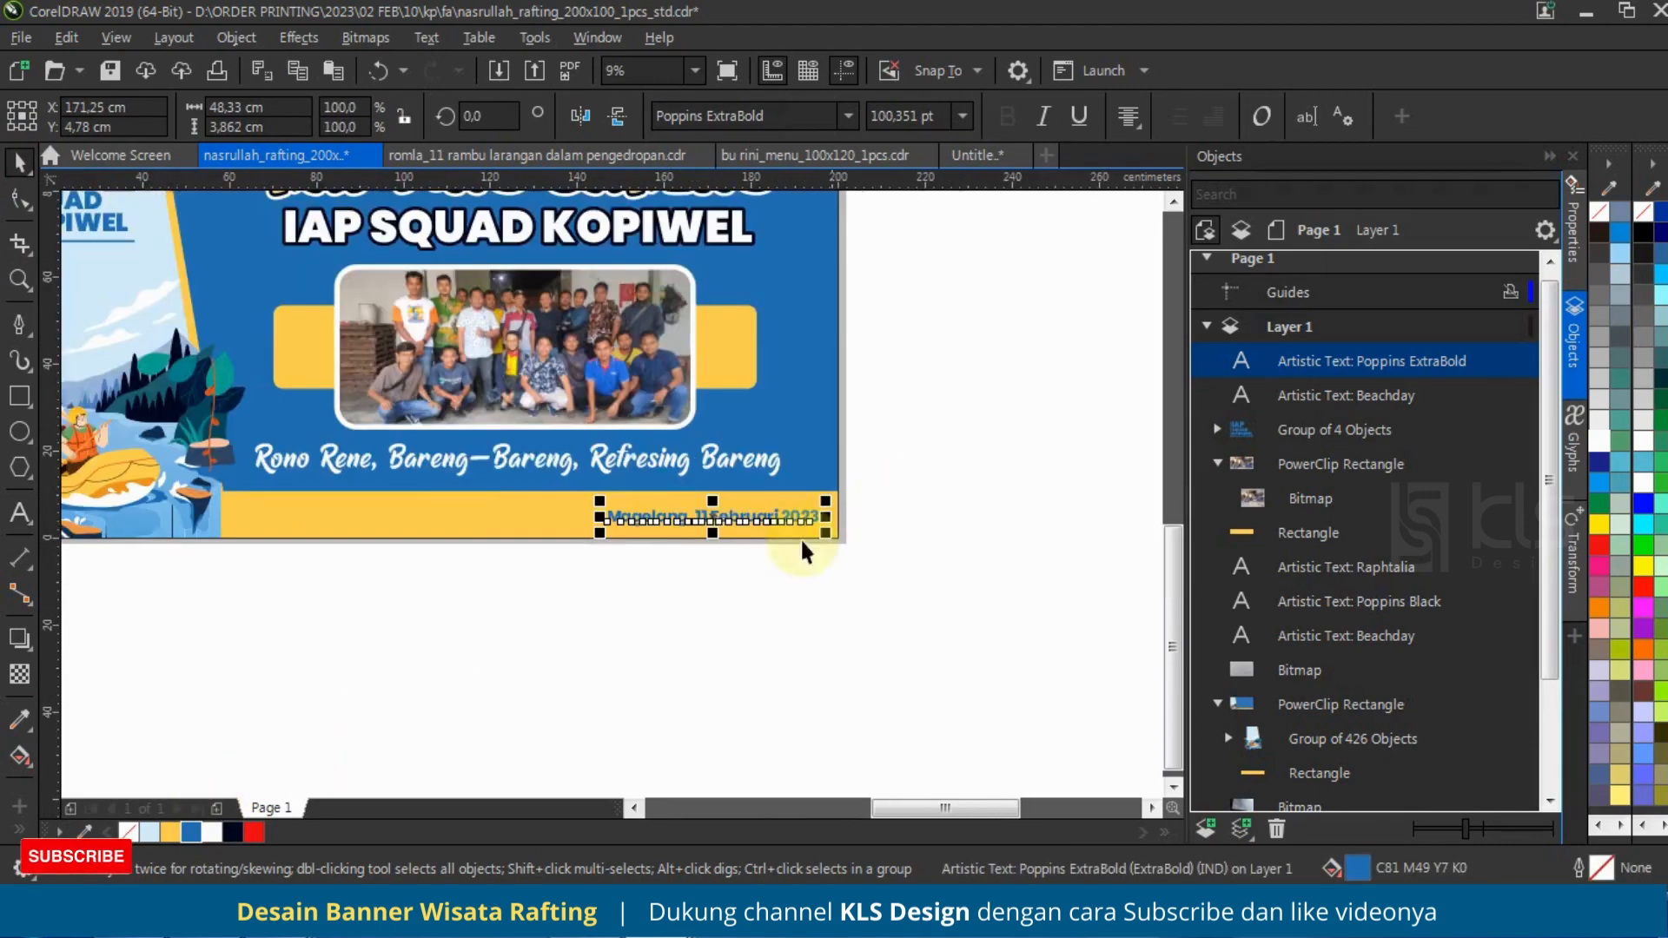
pyautogui.click(1284, 531)
pyautogui.scroll(-2, 600, 480)
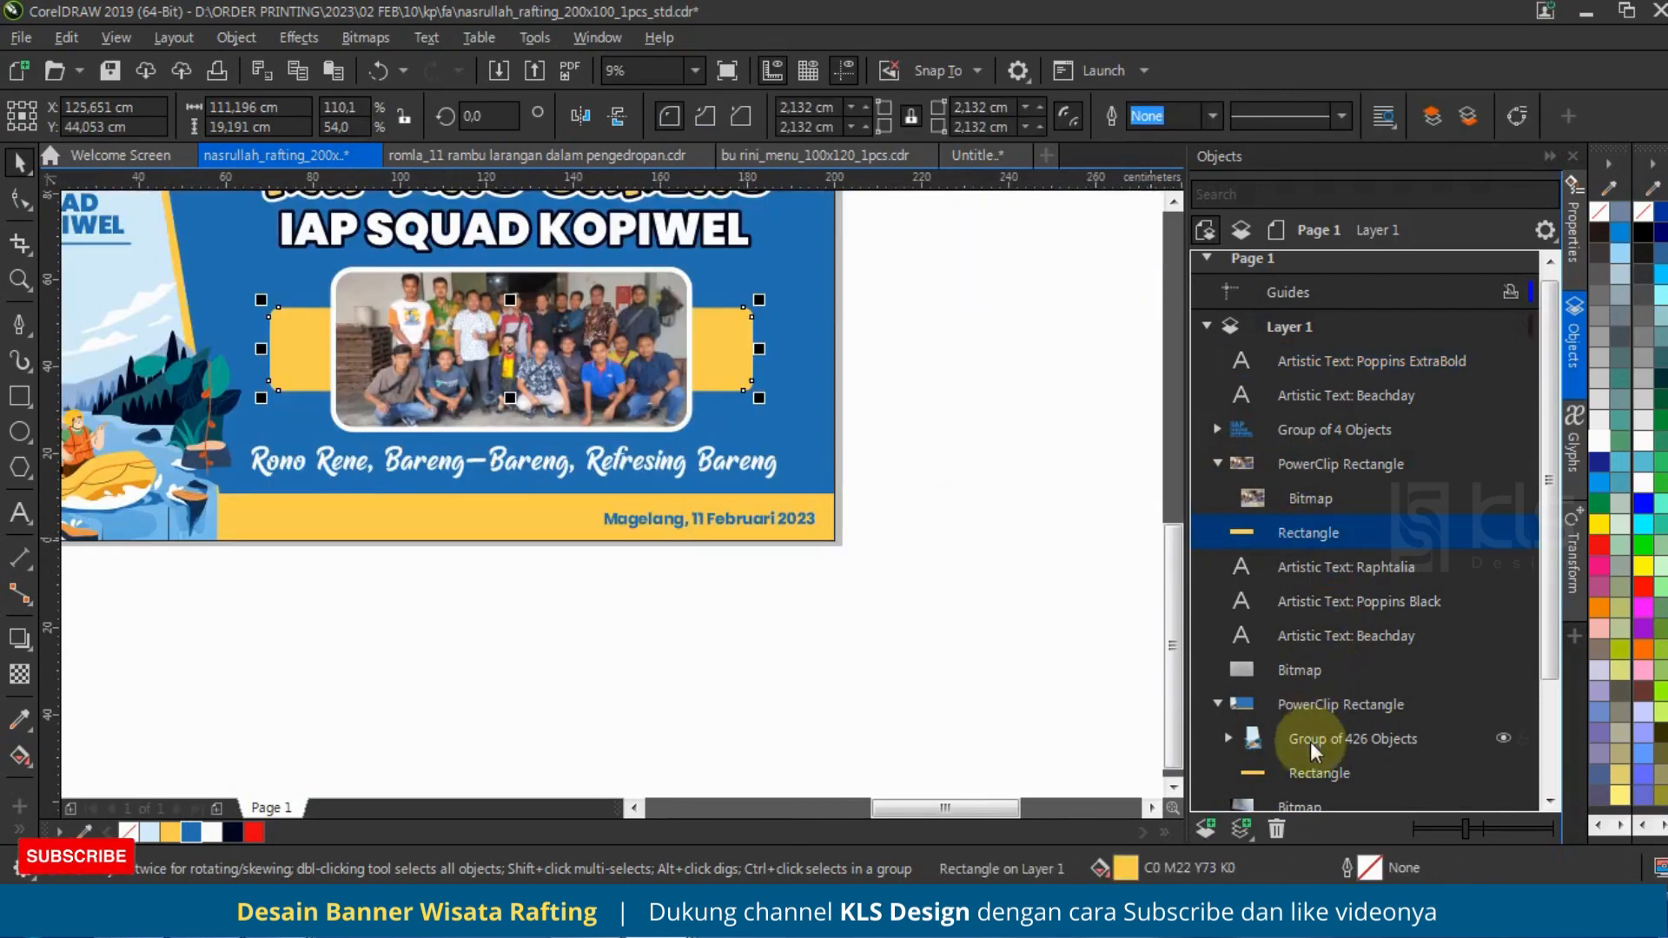
pyautogui.click(1313, 772)
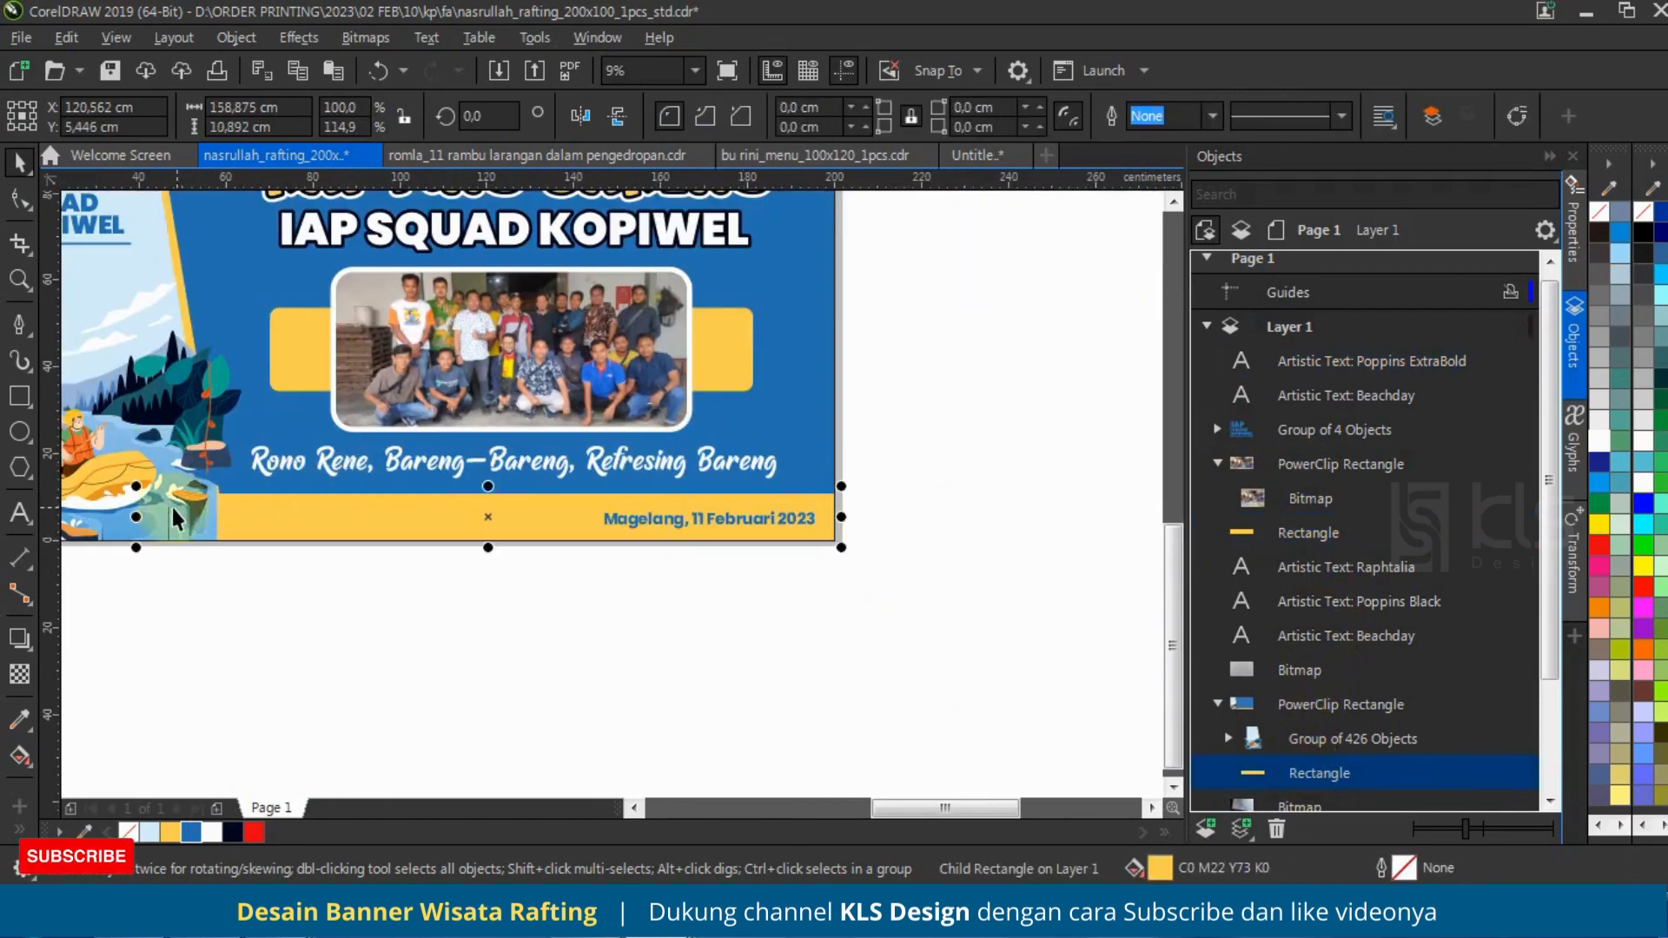
pyautogui.moveTo(136, 517); pyautogui.dragTo(567, 564)
pyautogui.rightClick(567, 564)
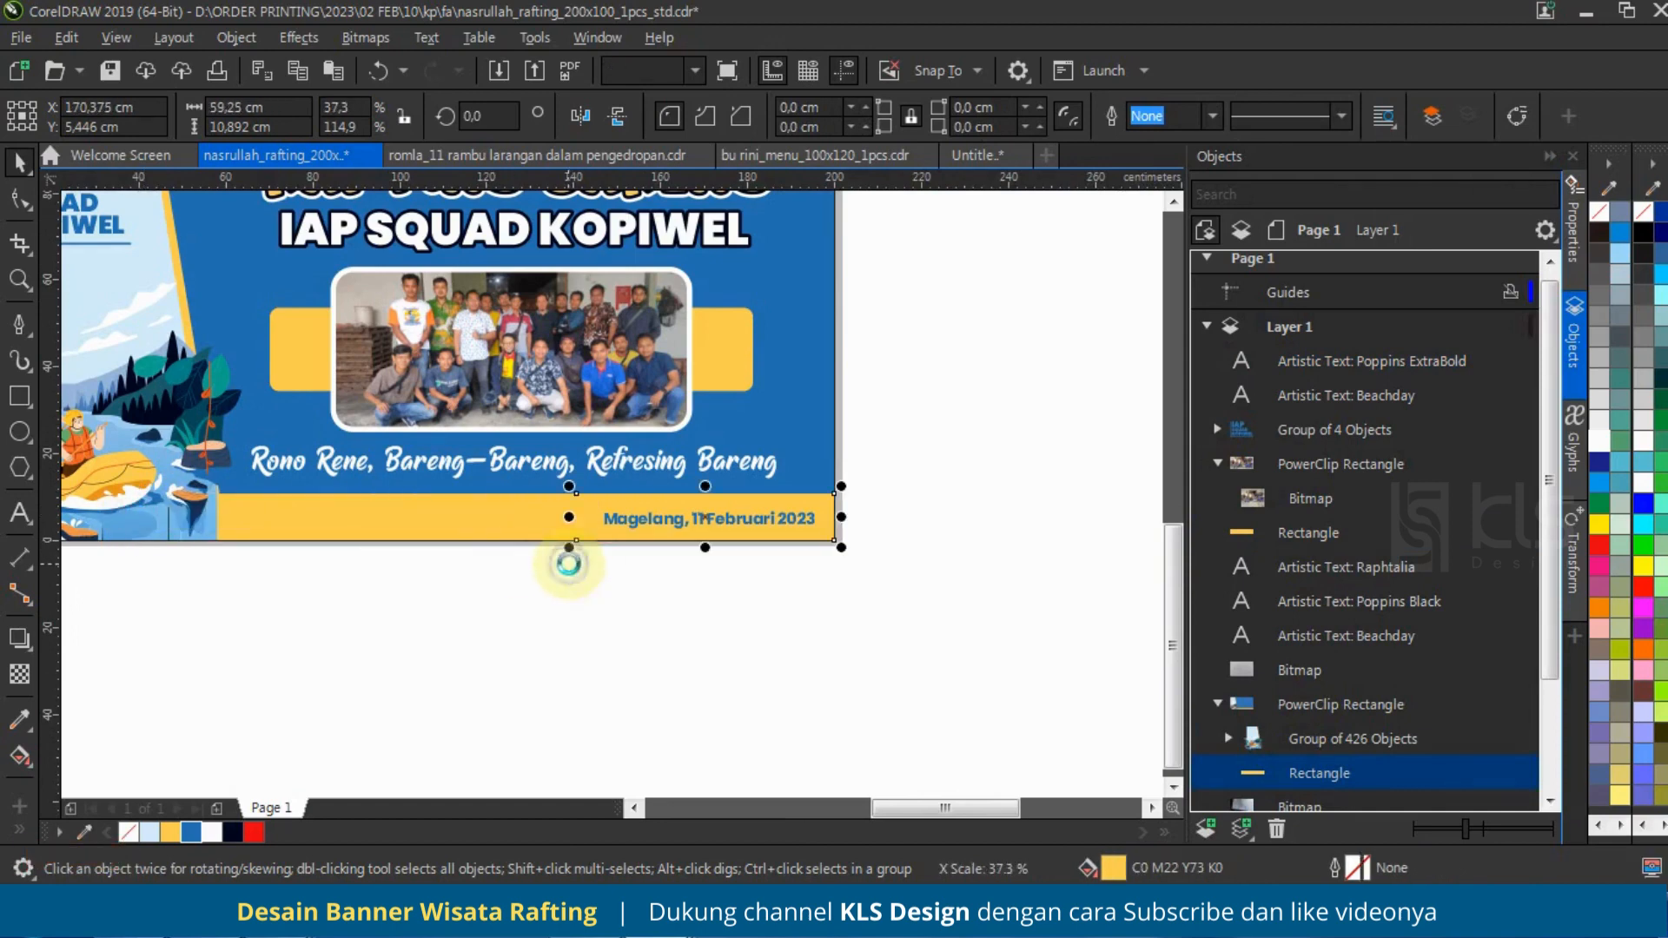
# Step: Convert the short date block to curves and shift its upper-left node right to slant the left edge
pyautogui.click(20, 200)
pyautogui.scroll(2, 576, 500)
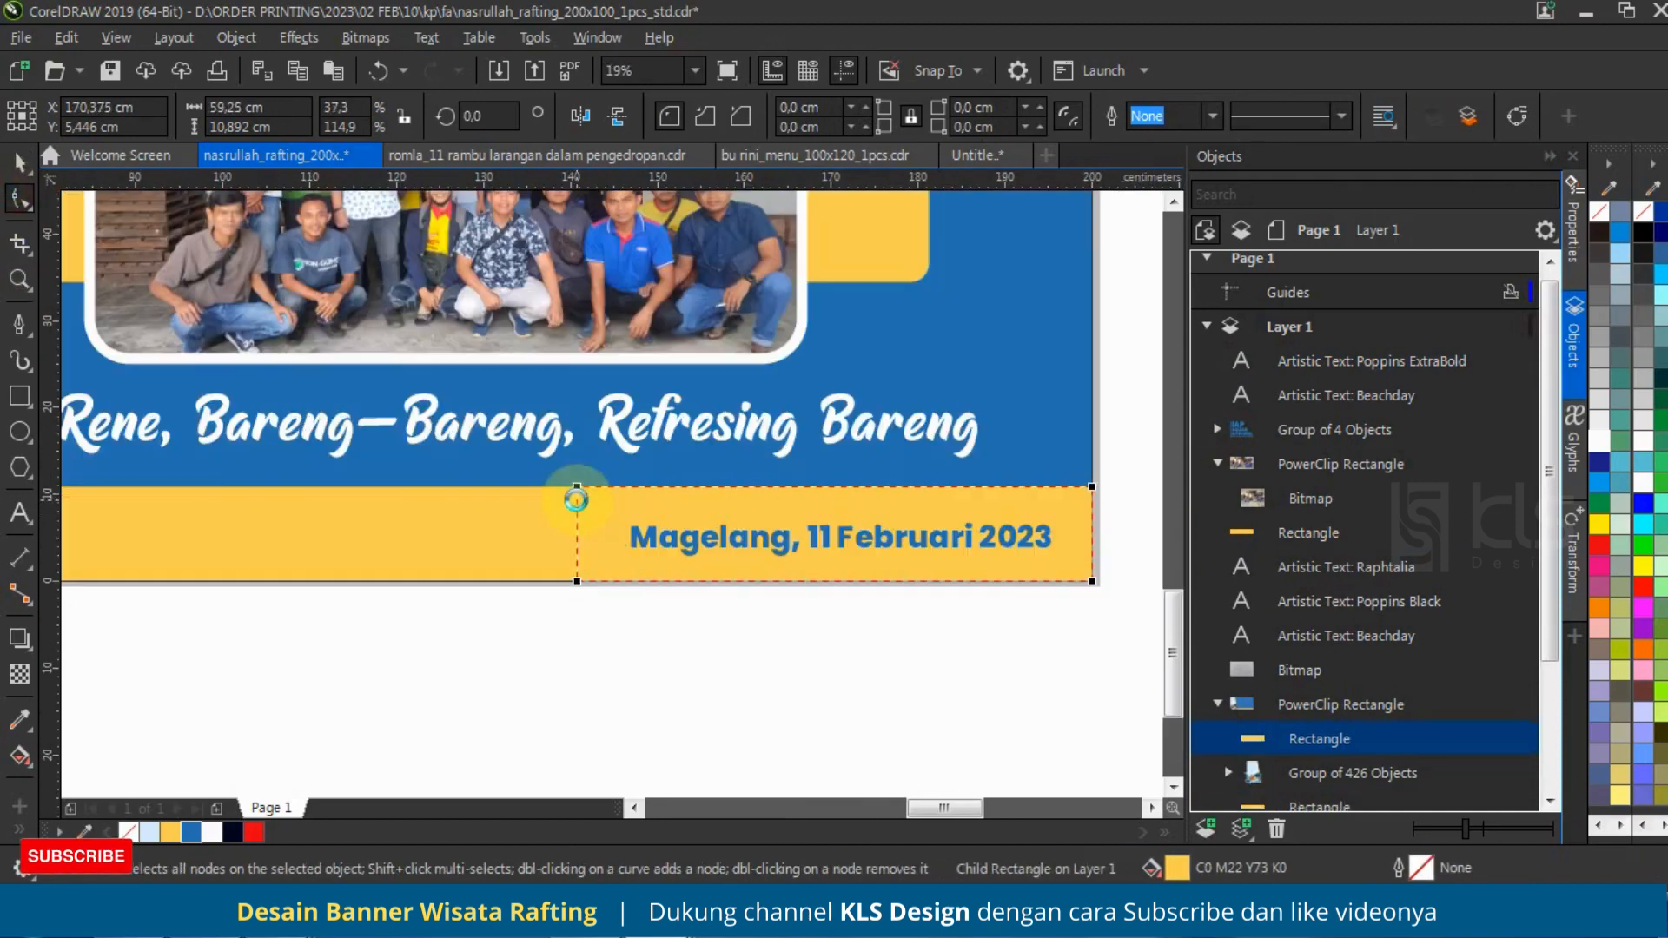
pyautogui.hotkey('ctrl', 'q')
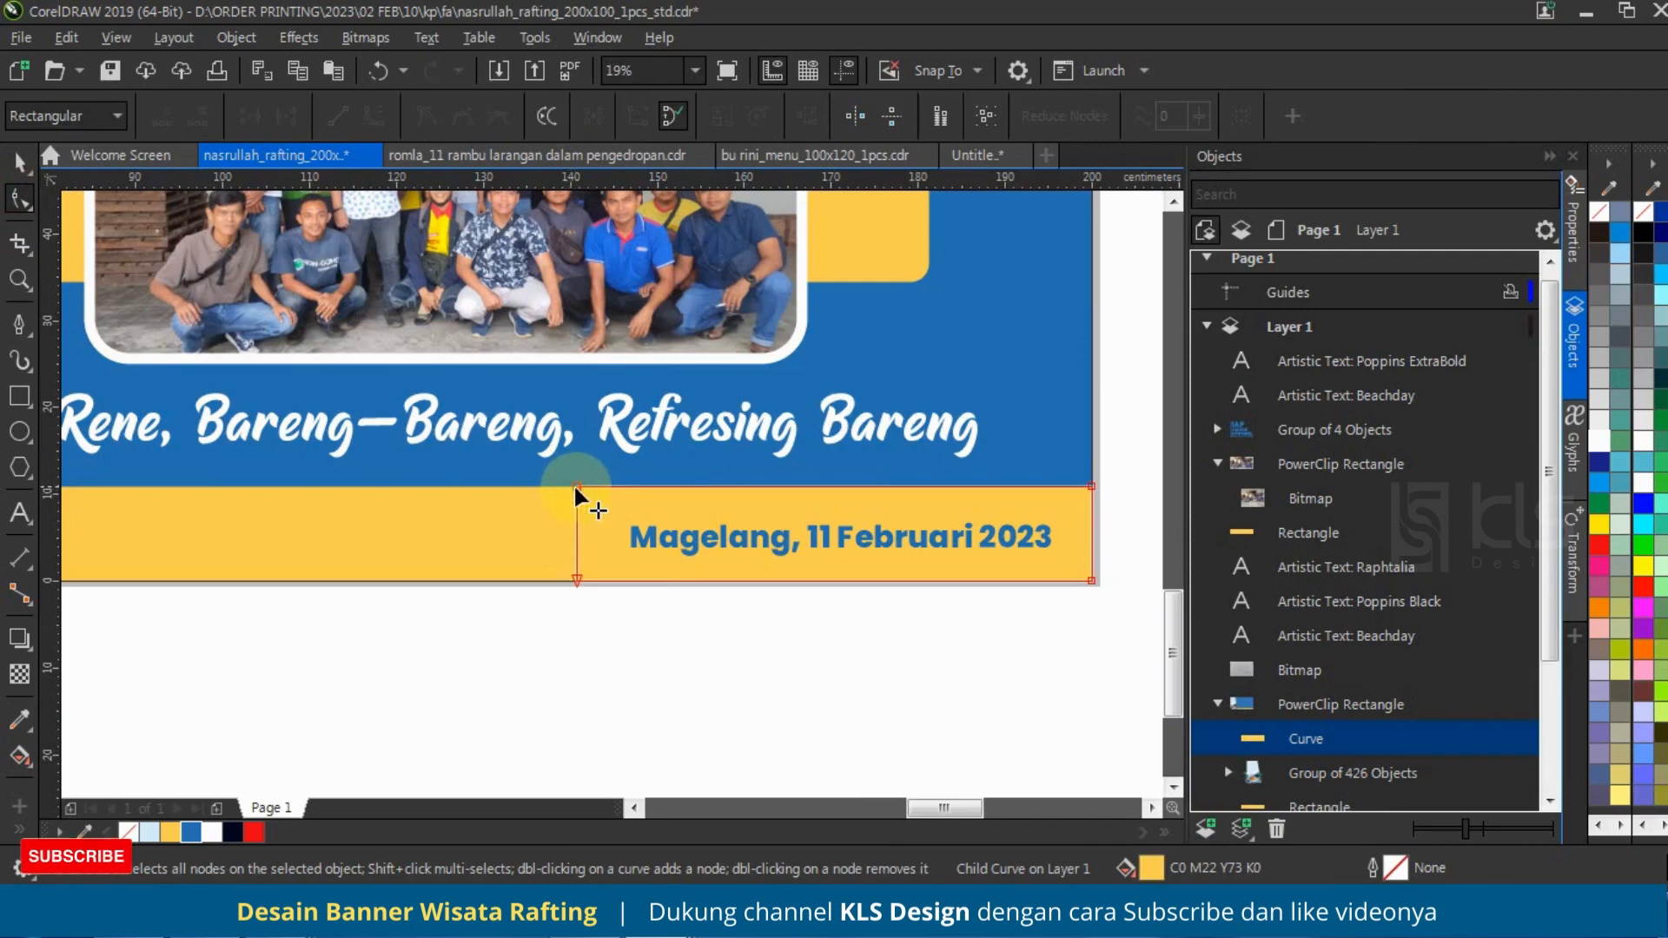
pyautogui.moveTo(577, 486); pyautogui.dragTo(603, 484)
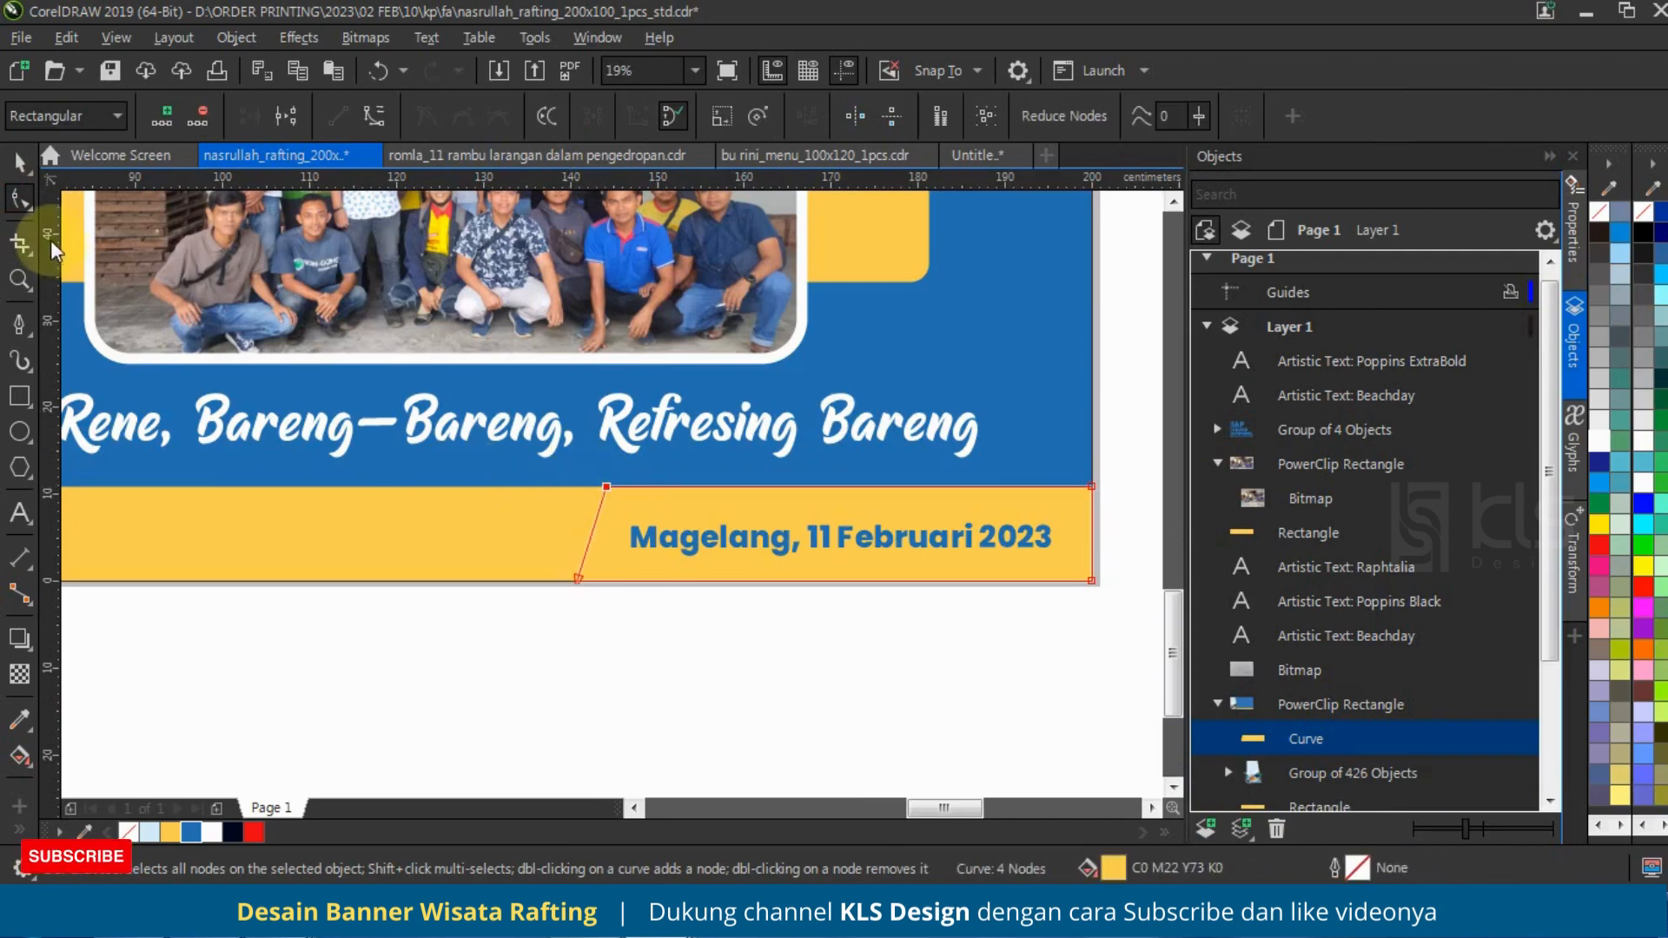
pyautogui.click(20, 162)
# Step: Try red, light blue and yellow fills on the slanted date block
pyautogui.click(254, 832)
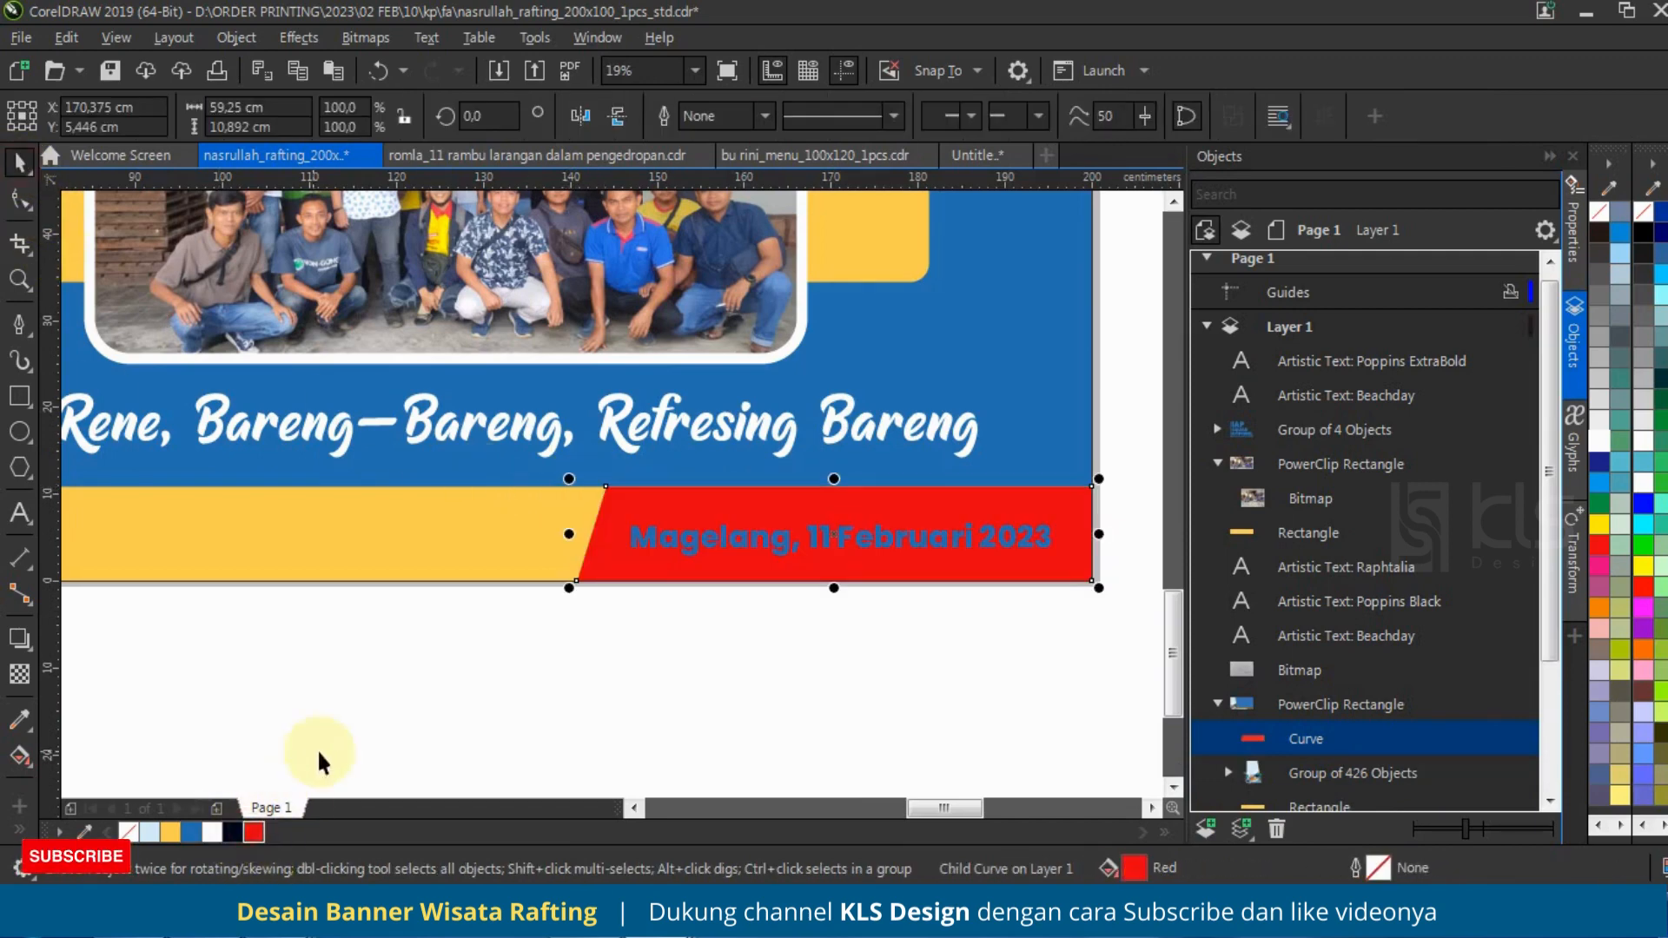
pyautogui.click(149, 832)
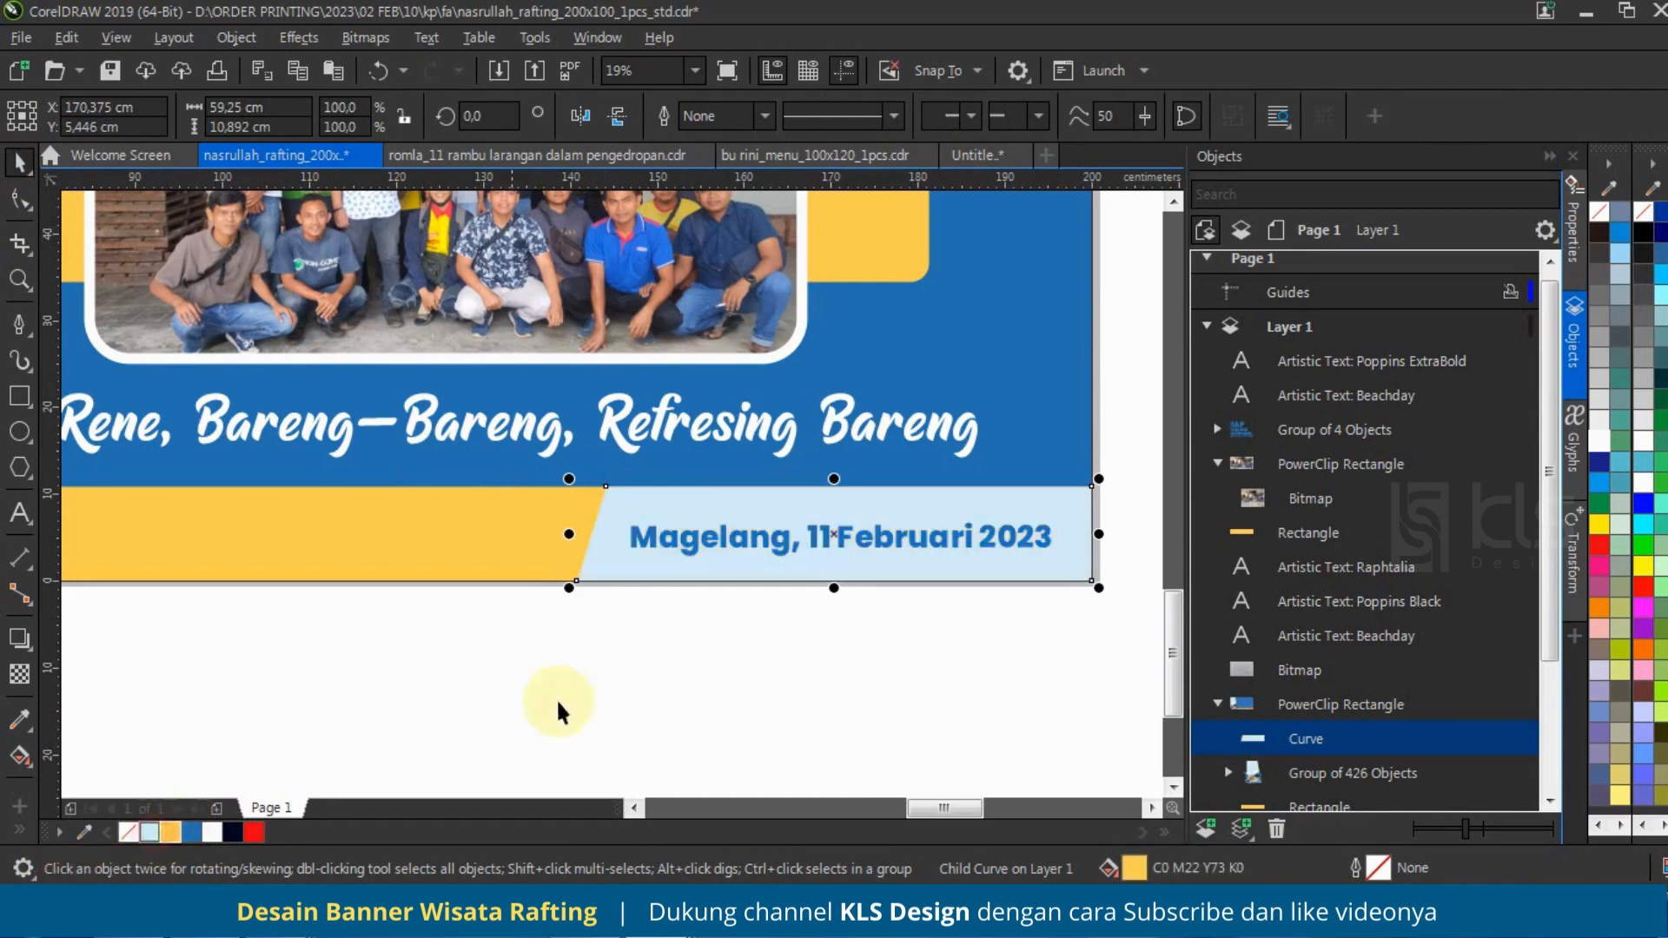
pyautogui.scroll(-2, 770, 707)
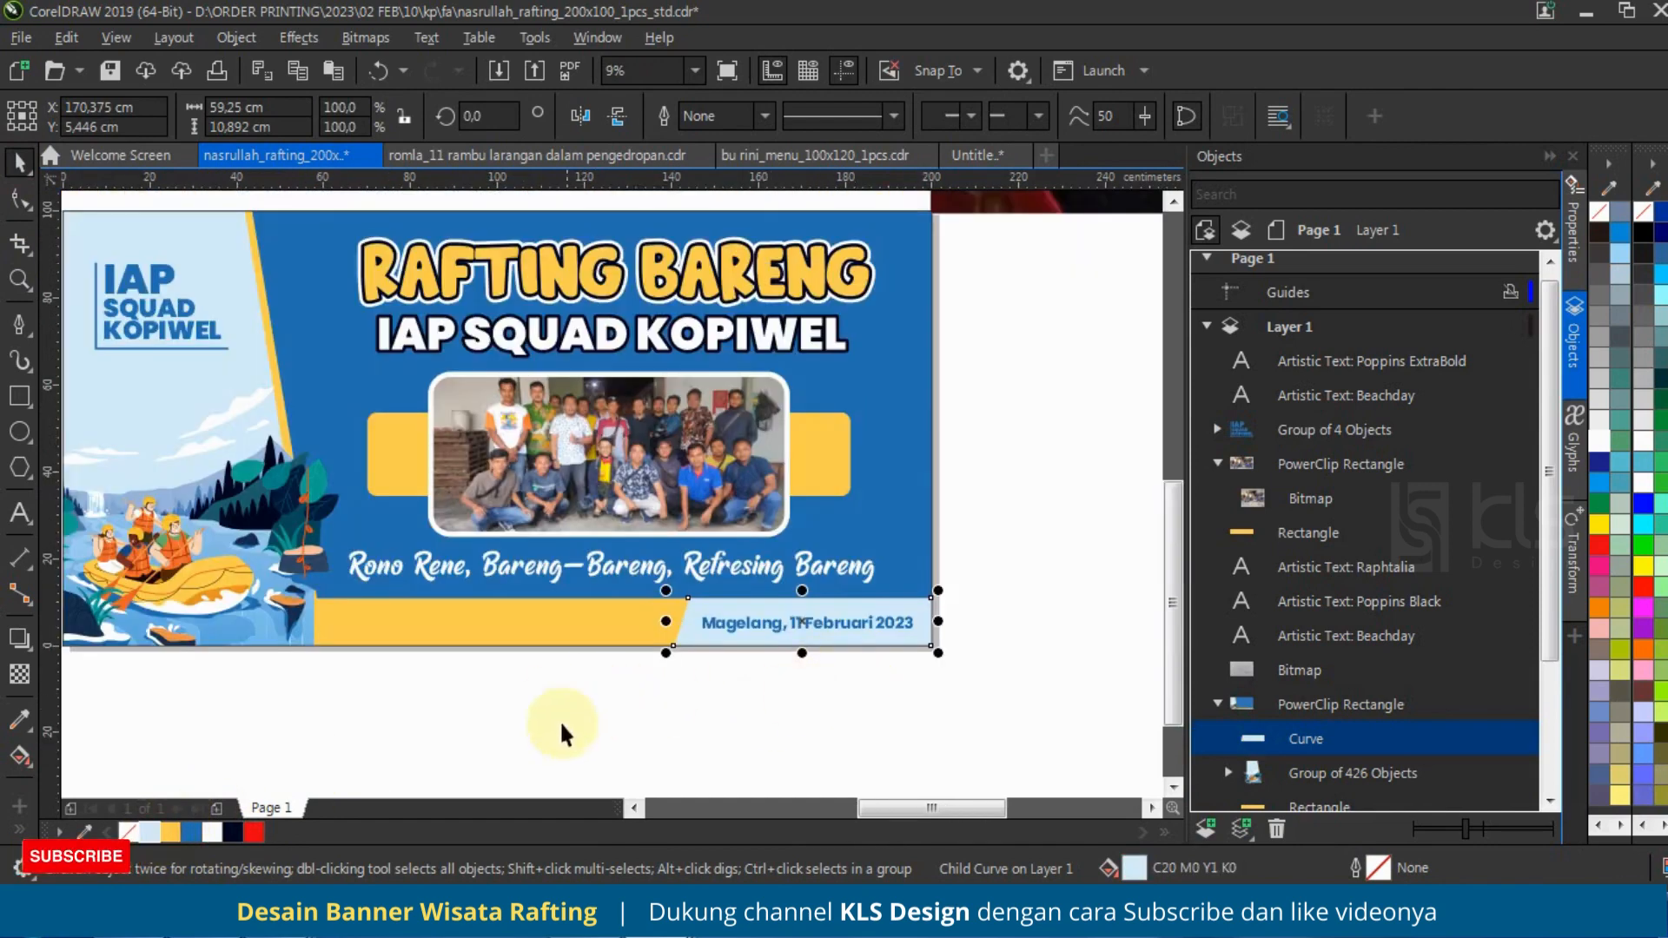
pyautogui.click(171, 832)
# Step: Try a teal fill sampled from the illustration on the slanted block, with the date text in dark navy
pyautogui.rightClick(70, 827)
pyautogui.click(85, 831)
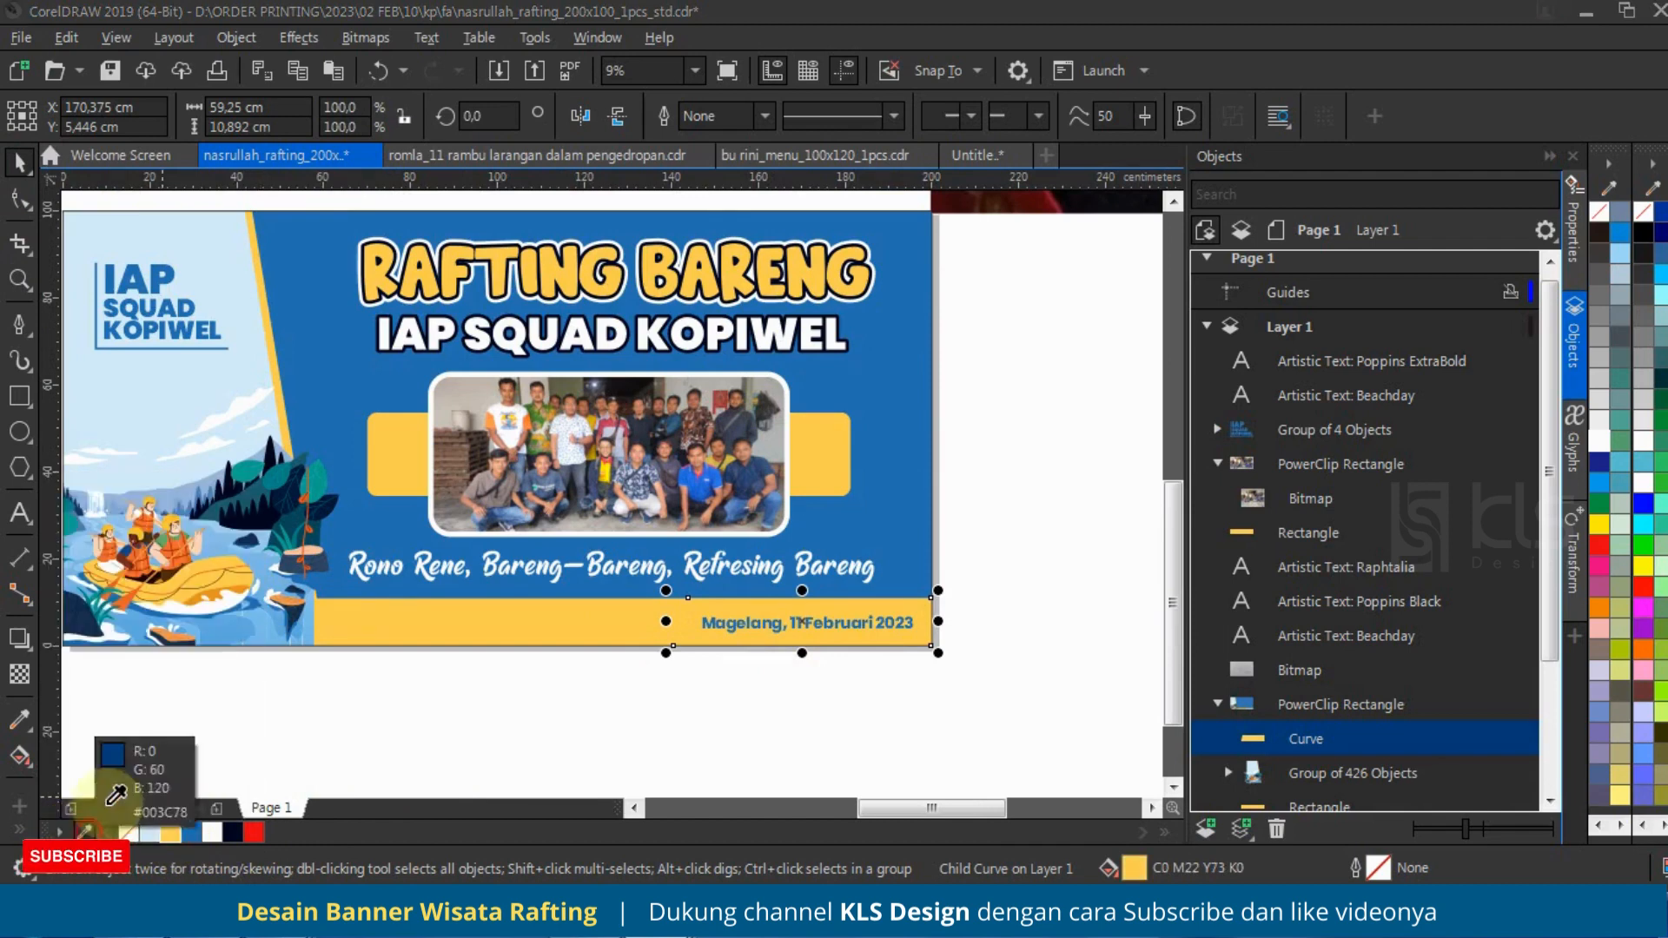
pyautogui.click(310, 488)
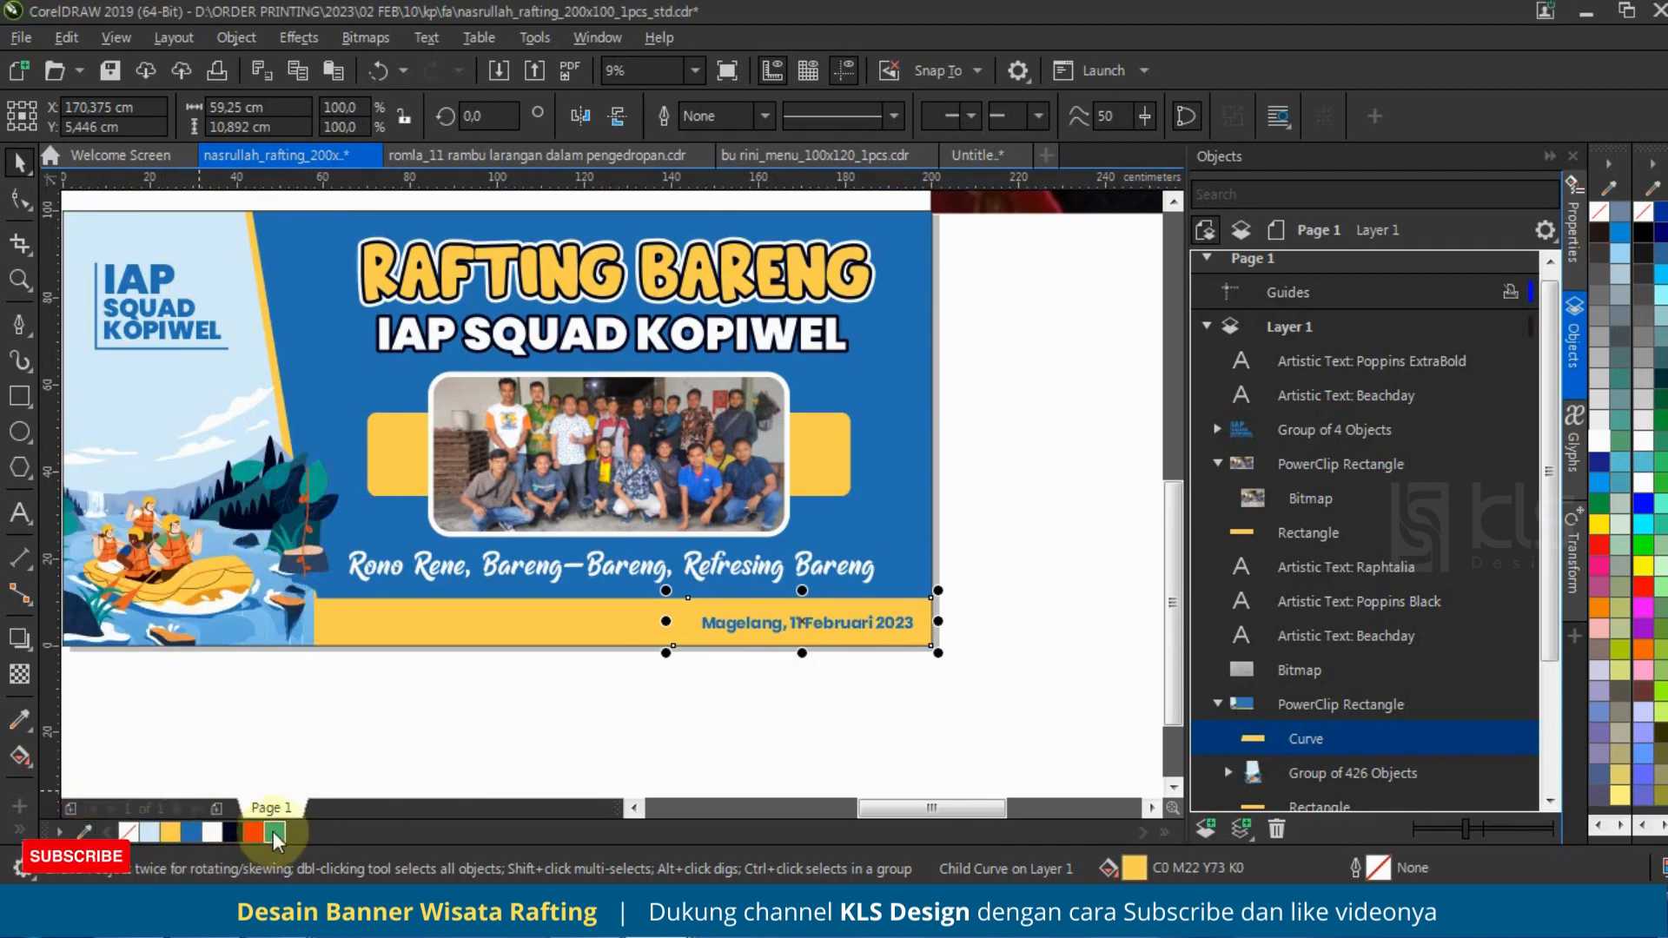
pyautogui.click(275, 832)
pyautogui.click(775, 680)
pyautogui.click(810, 627)
pyautogui.click(233, 829)
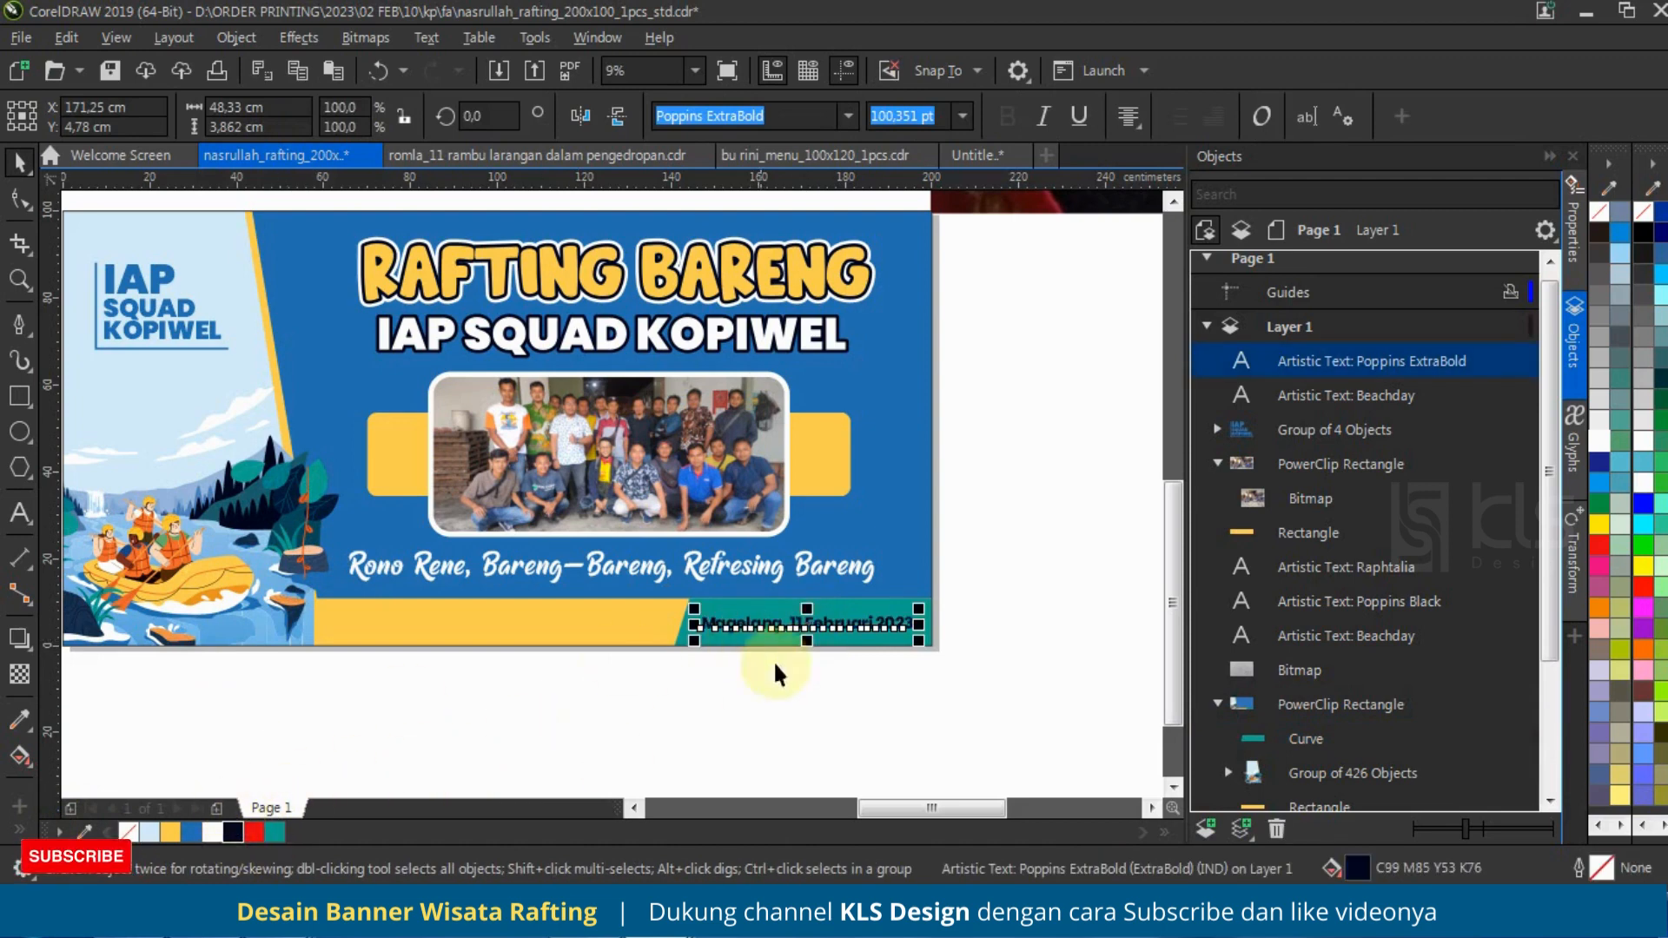
# Step: Fill the slanted block with orange sampled from the raft illustration and colour the date text white
pyautogui.click(1281, 737)
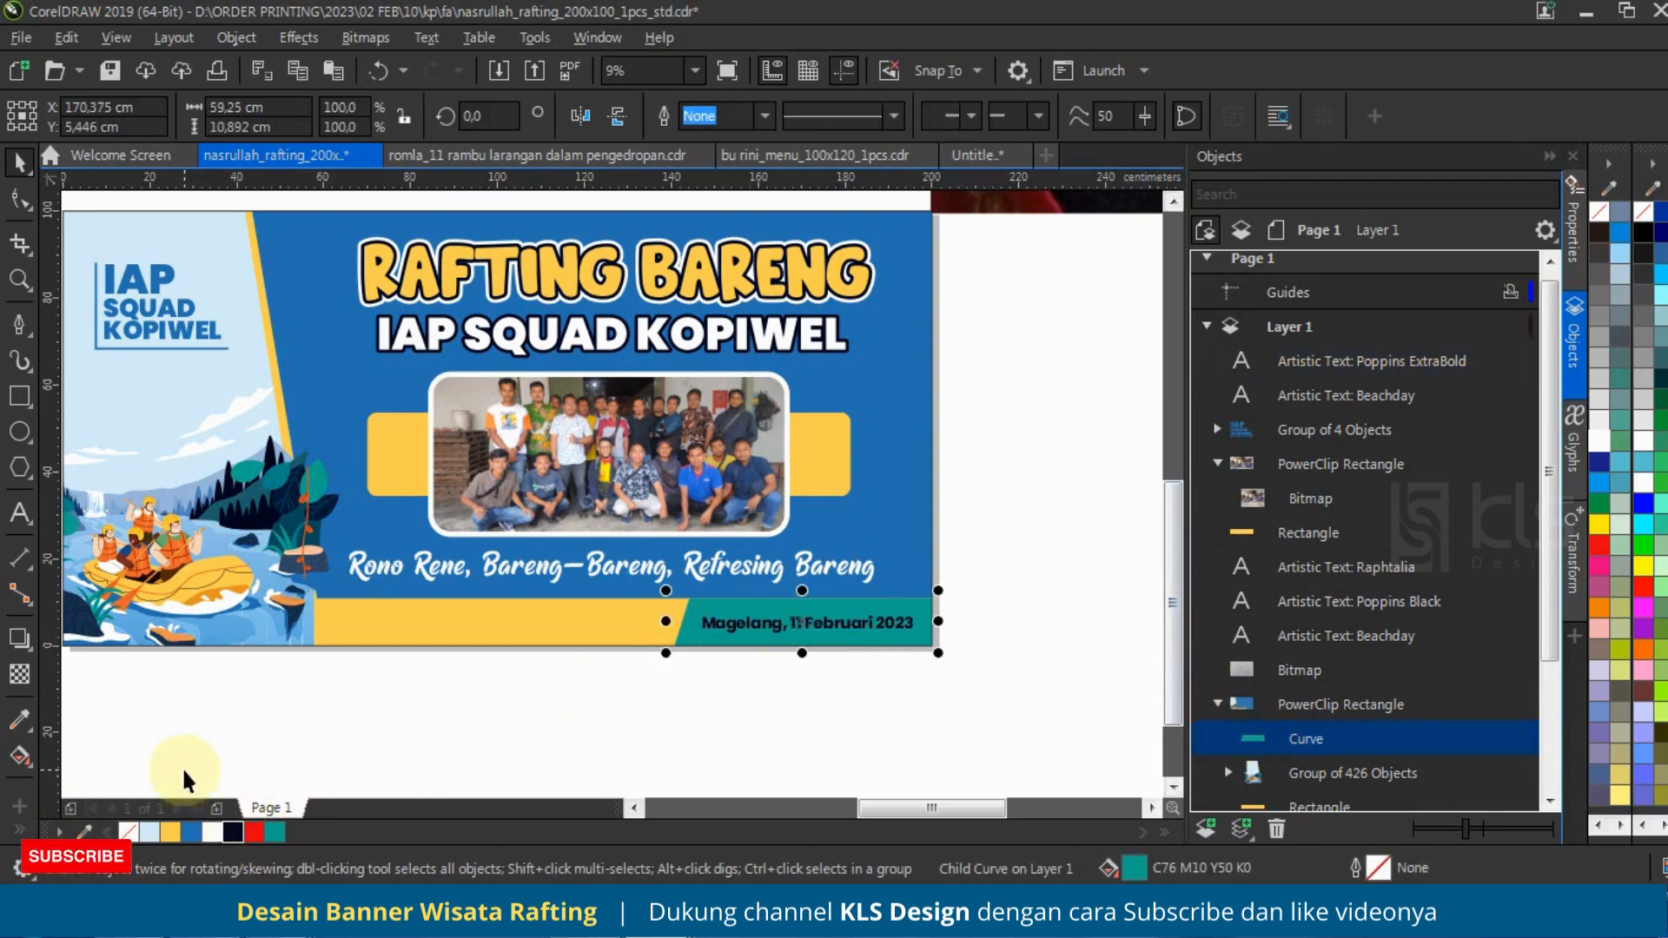
pyautogui.click(84, 833)
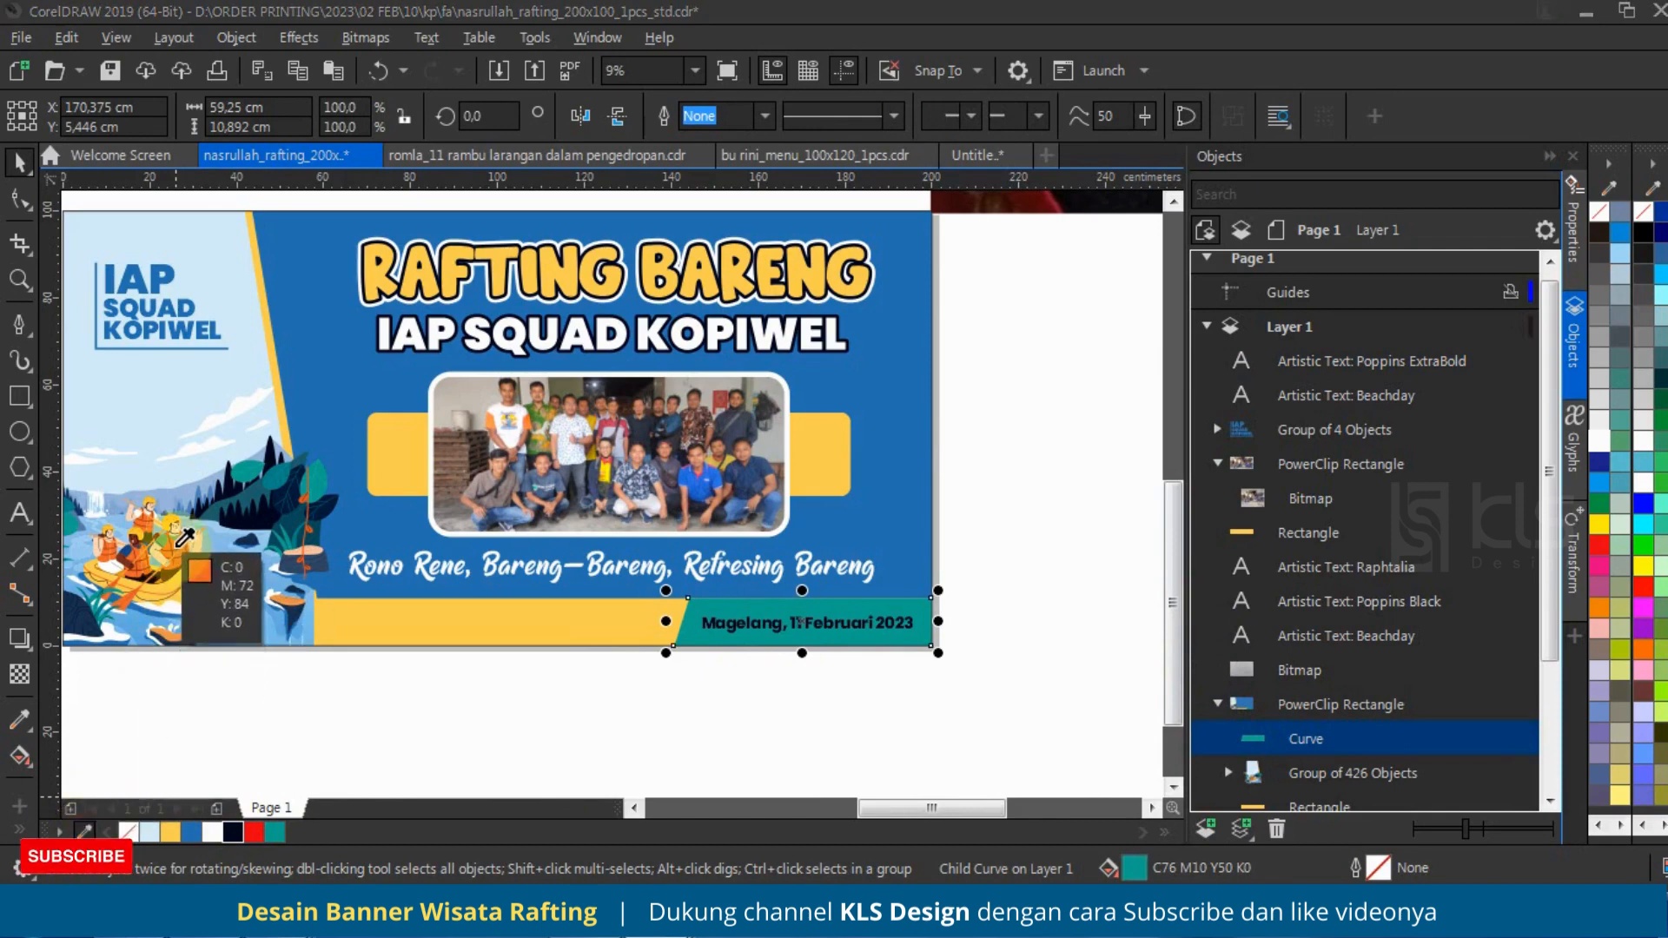
pyautogui.click(175, 547)
pyautogui.click(296, 832)
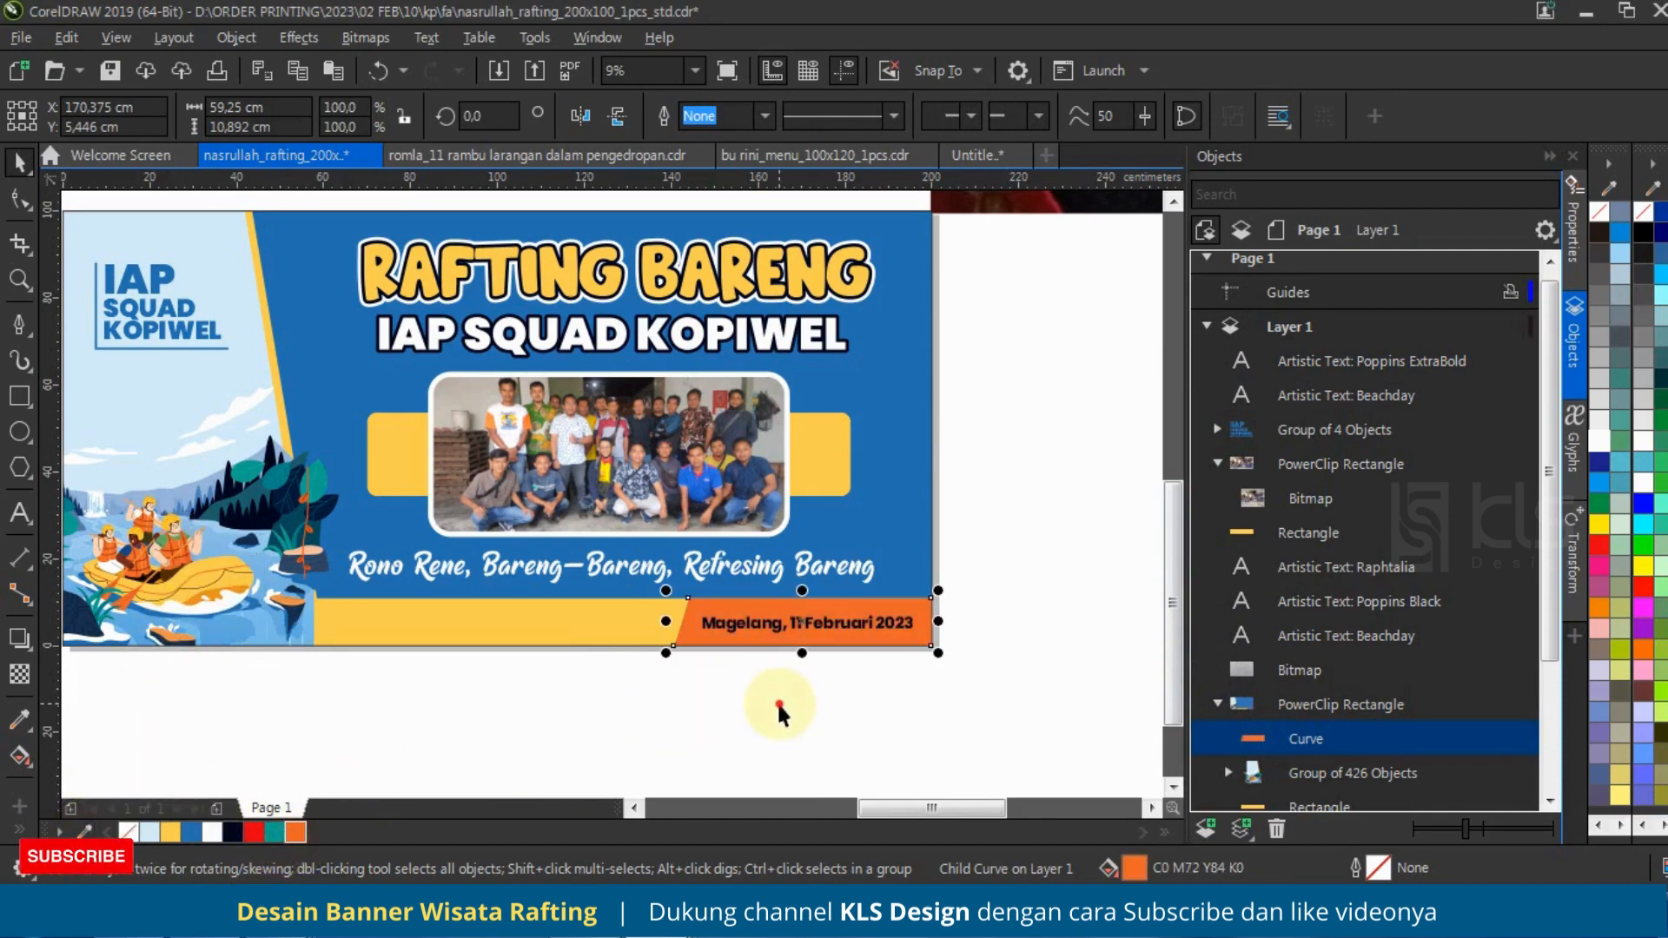
pyautogui.click(806, 625)
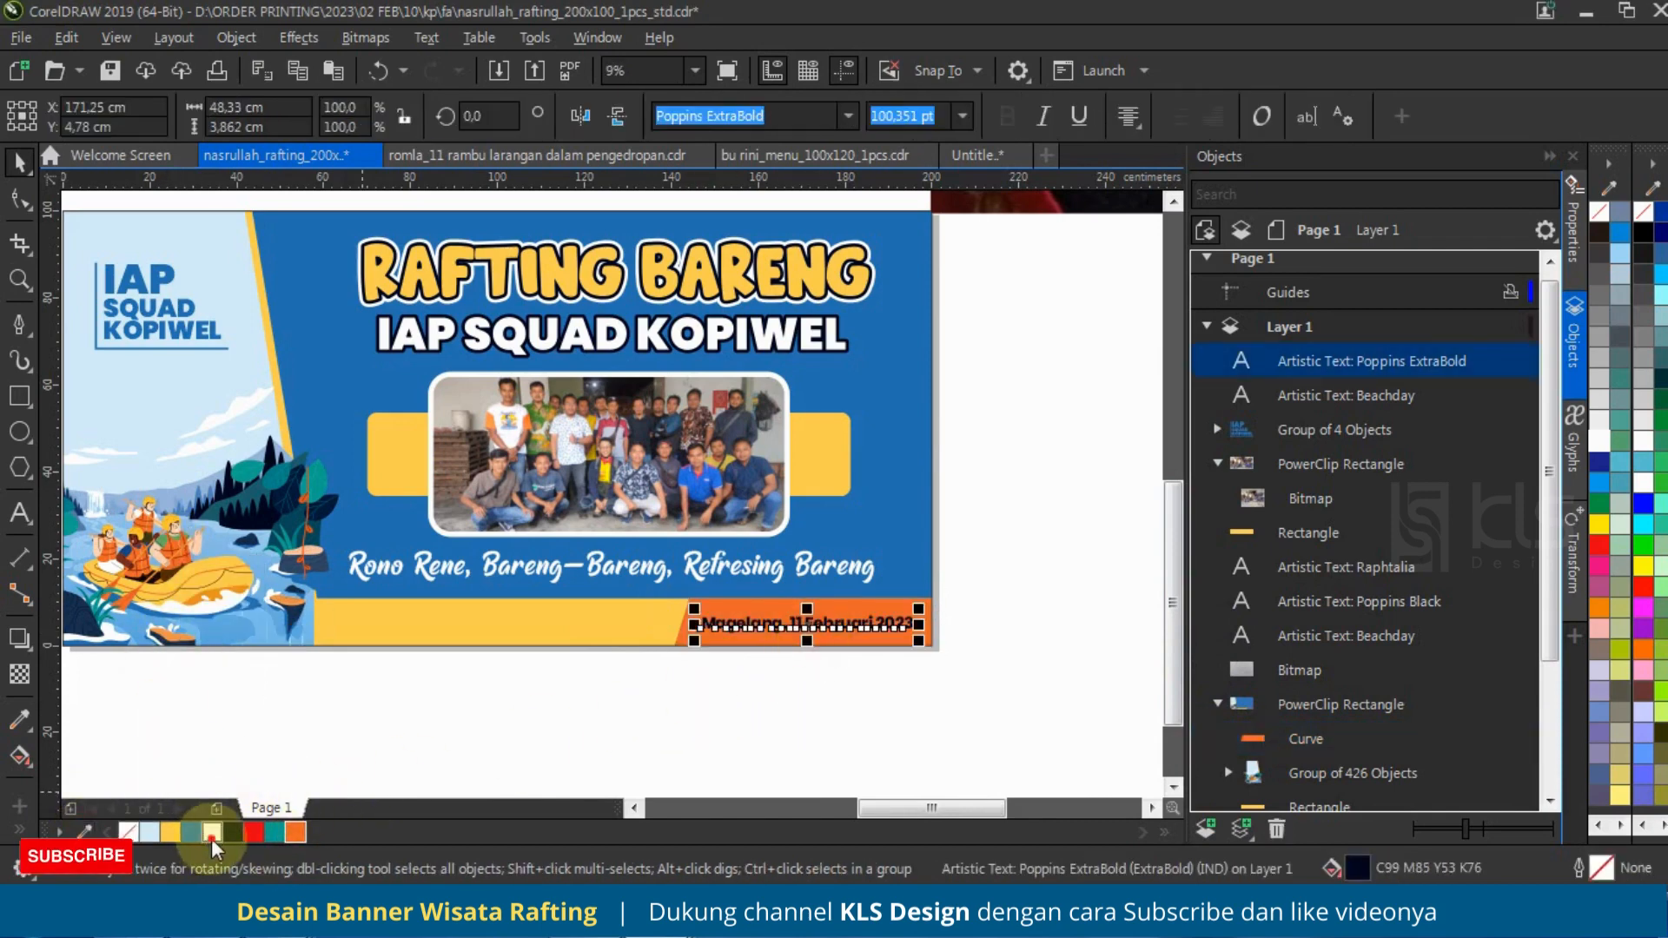
pyautogui.click(782, 705)
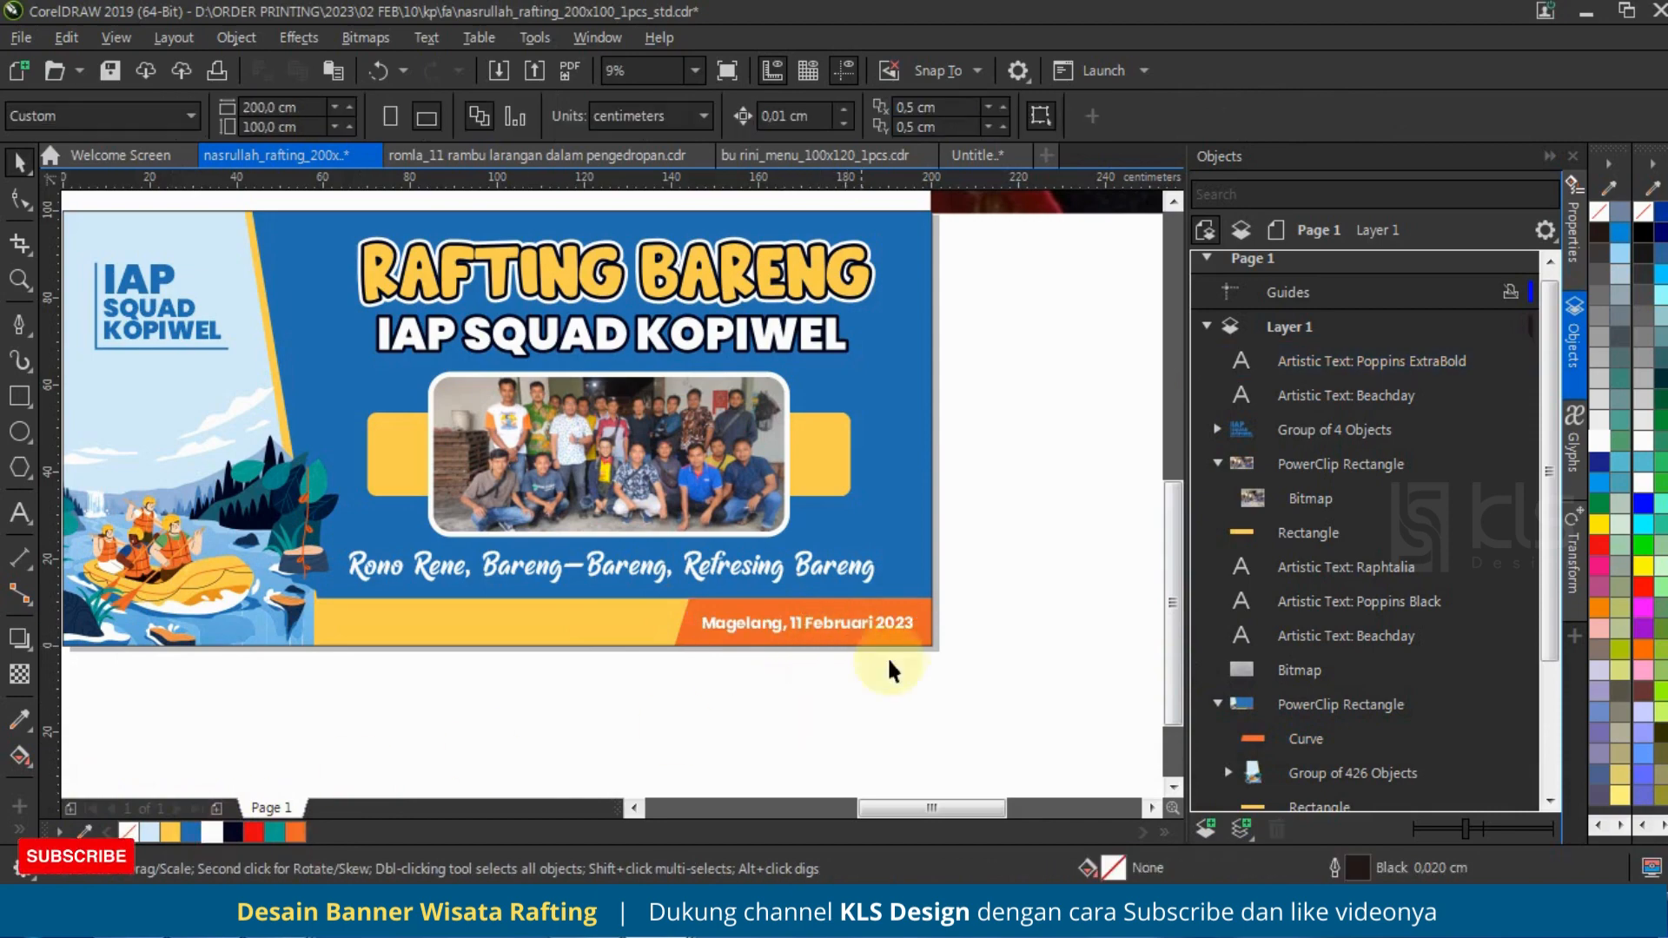
pyautogui.scroll(-2, 663, 715)
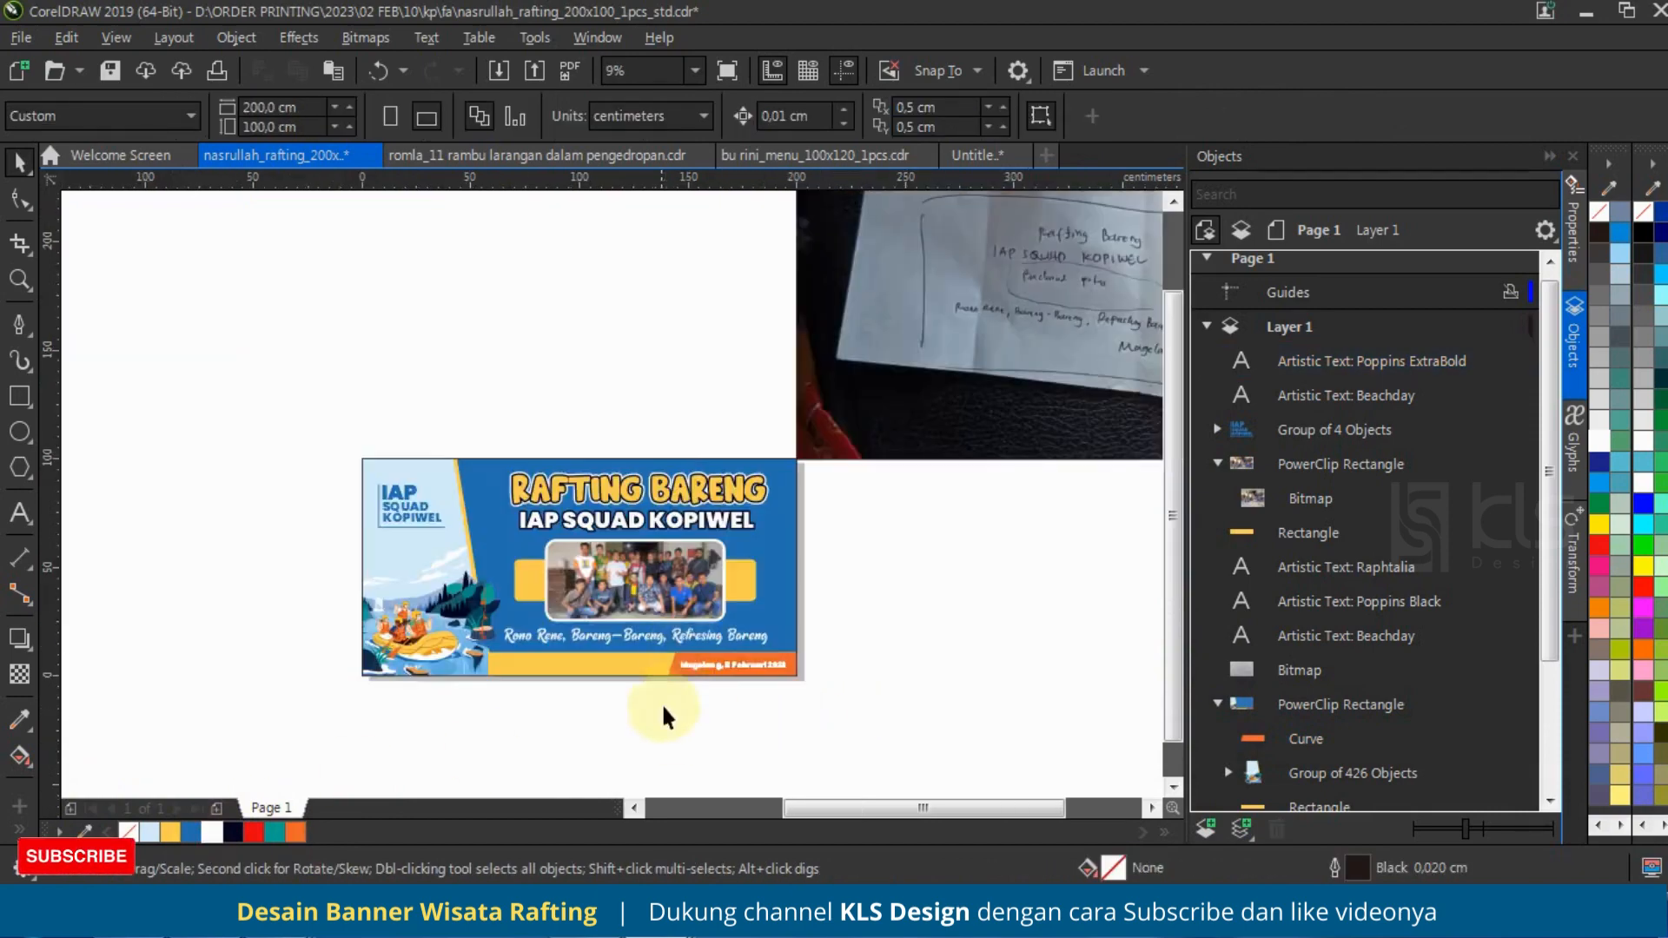
pyautogui.scroll(2, 689, 642)
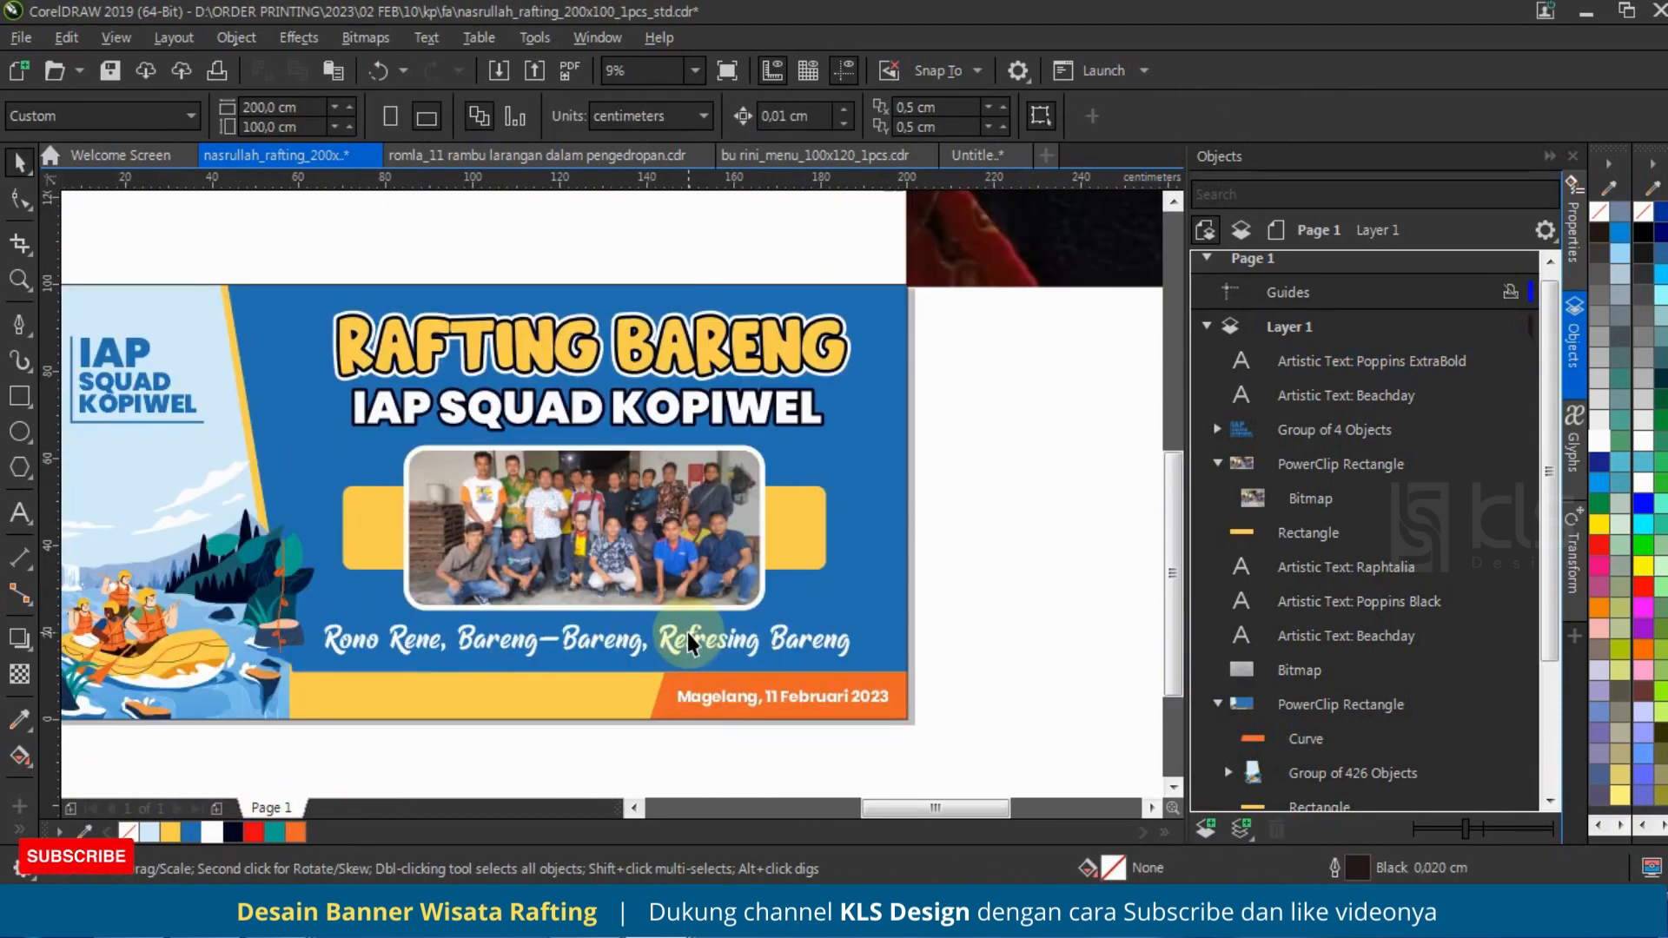
pyautogui.click(208, 612)
pyautogui.scroll(-2, 807, 484)
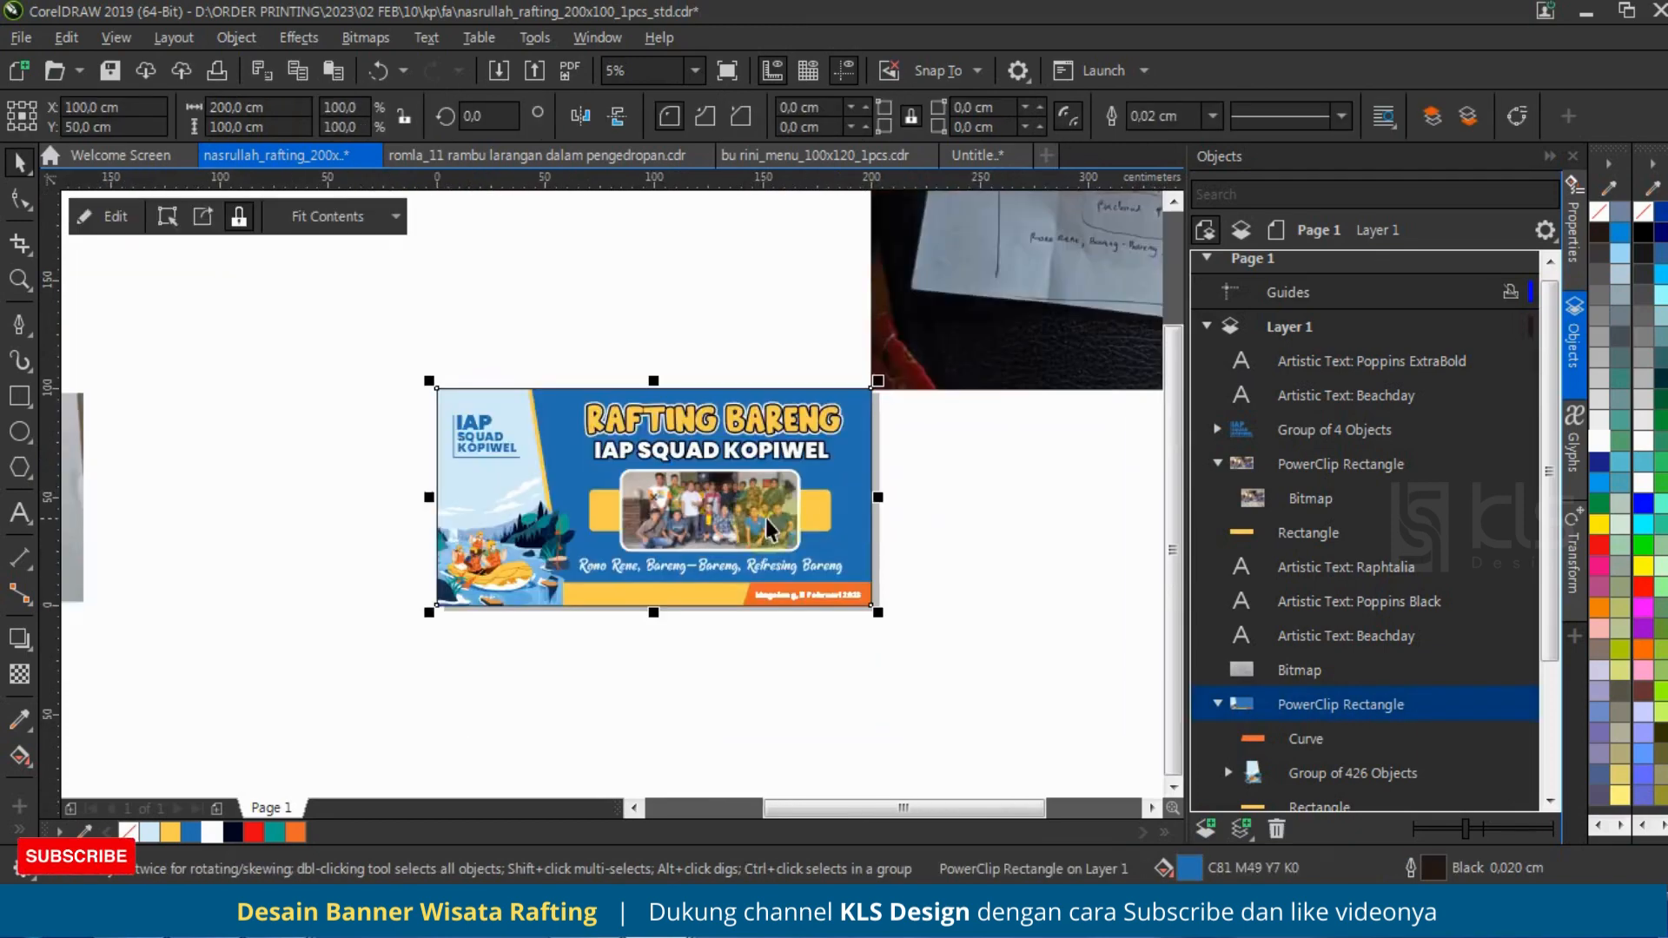
pyautogui.scroll(2, 763, 528)
pyautogui.click(1005, 395)
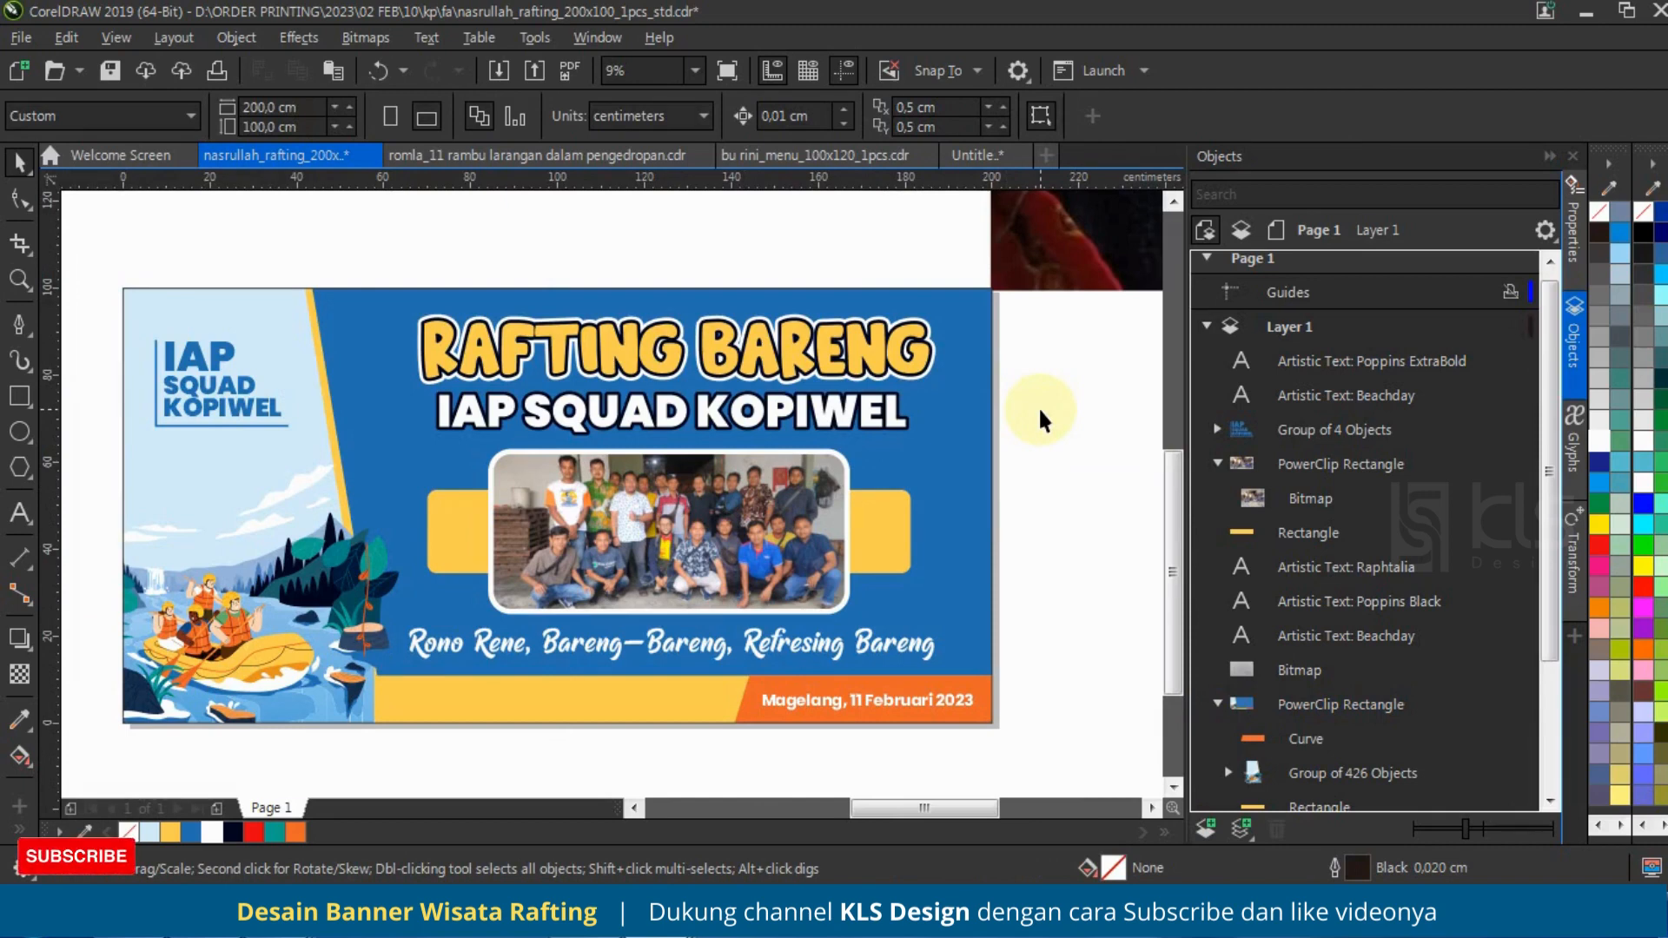
# Step: Duplicate the rafting illustration group from the banner's PowerClip and place the copy on the empty canvas right of the banner
pyautogui.click(959, 426)
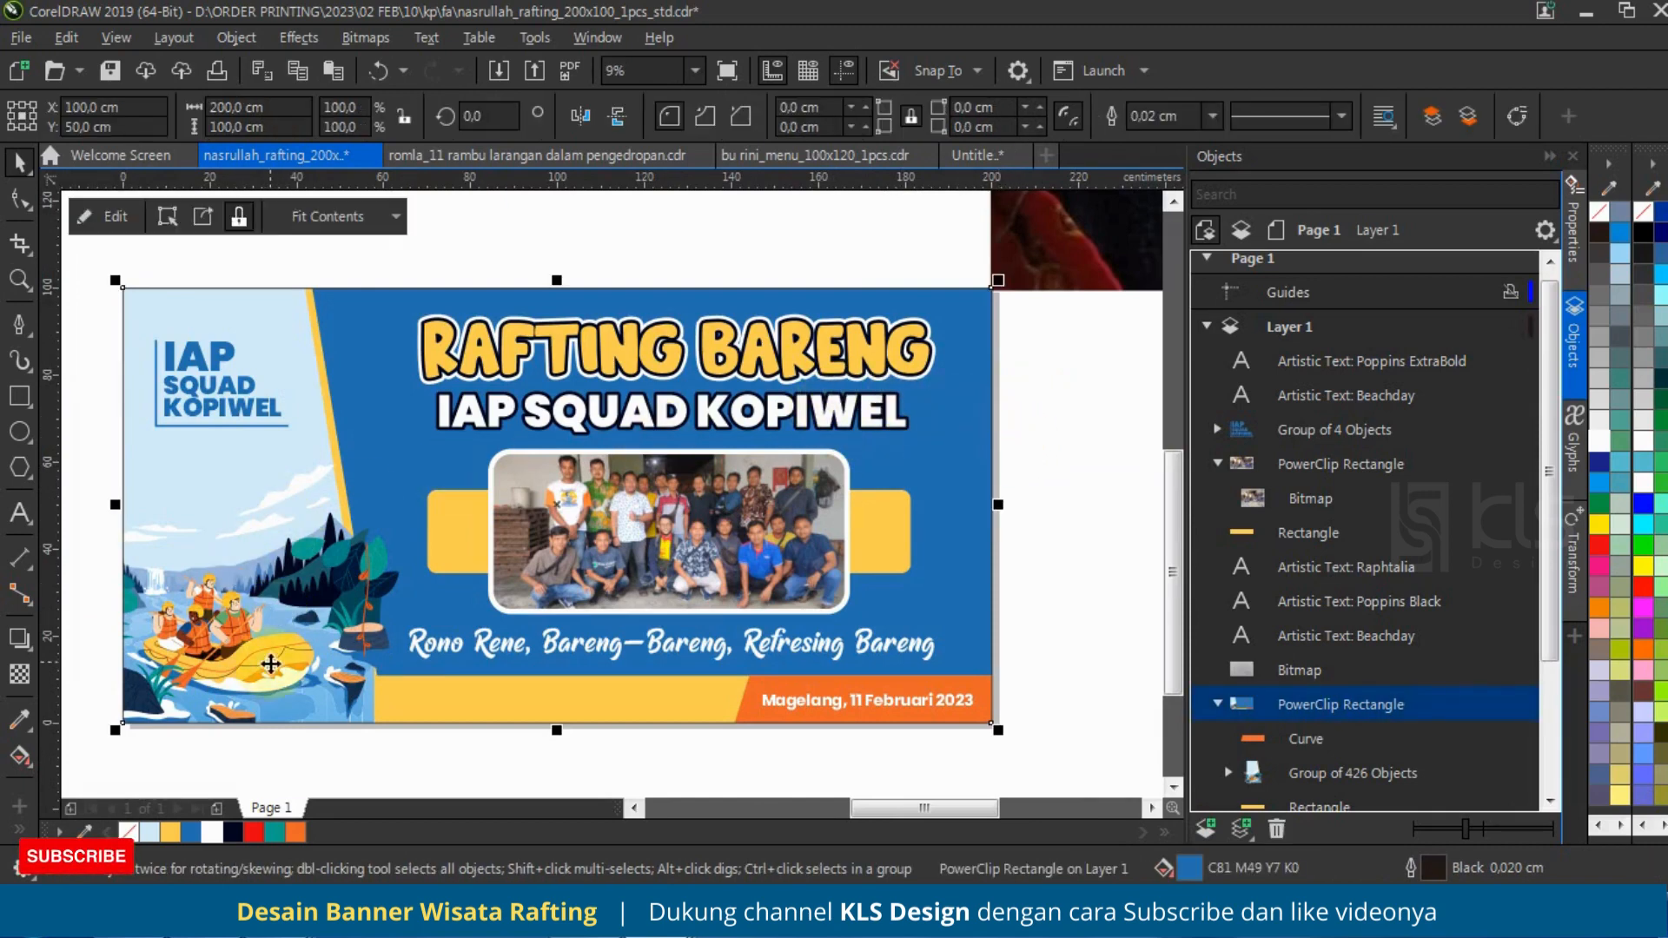
pyautogui.click(1289, 733)
pyautogui.click(1294, 772)
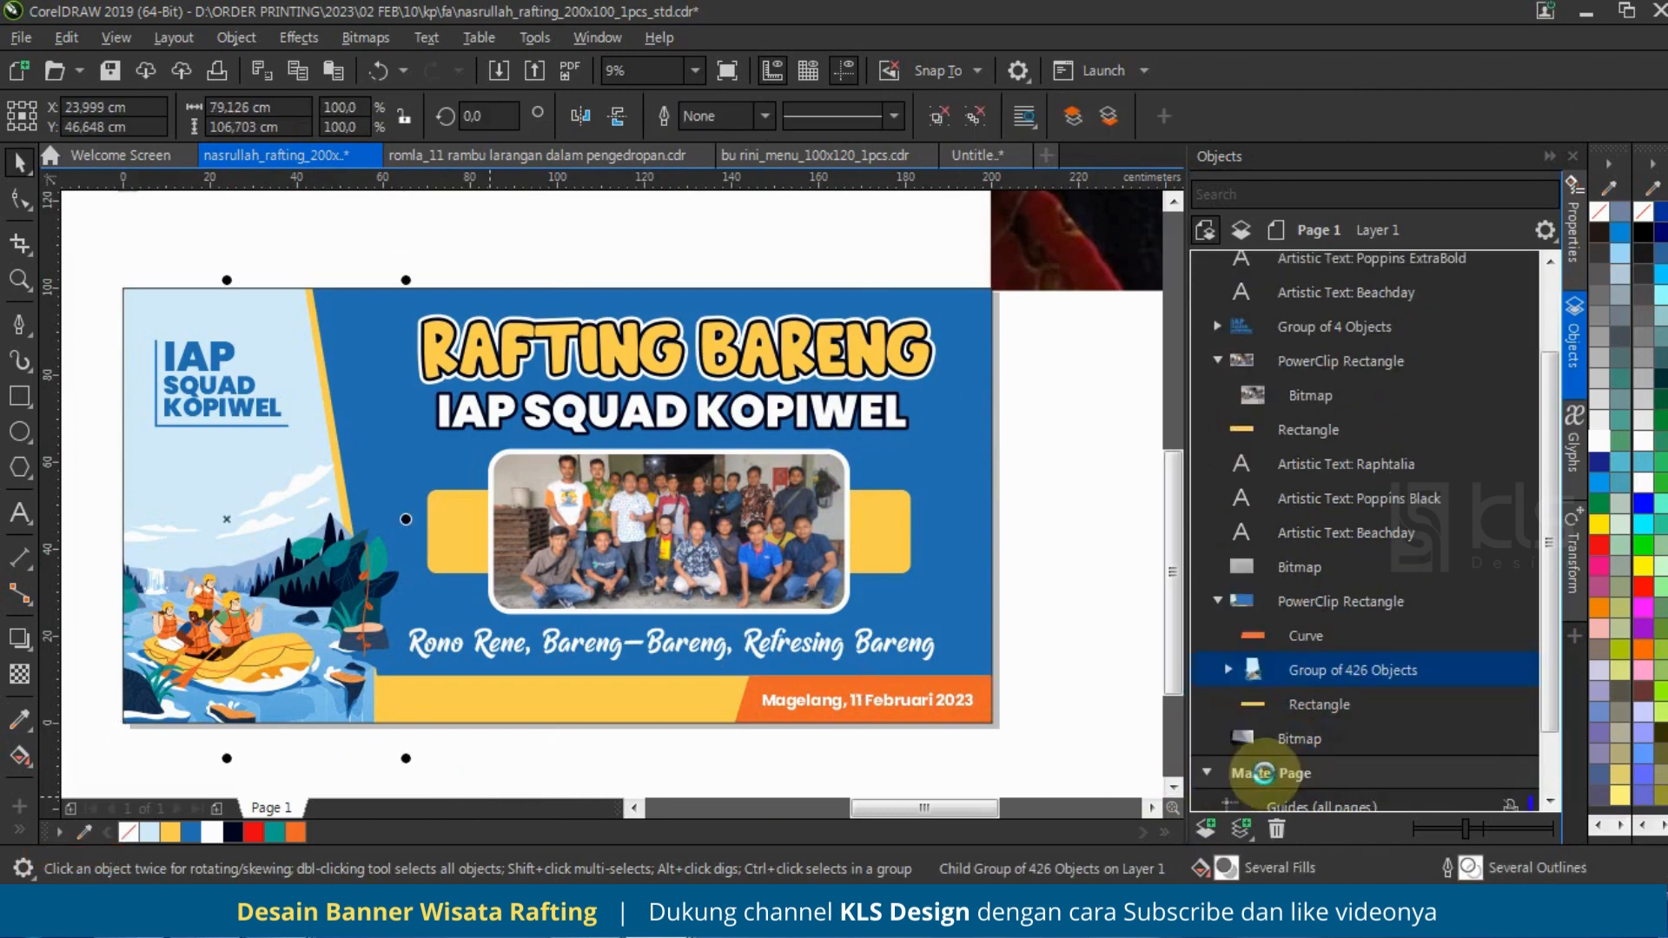
pyautogui.click(1305, 704)
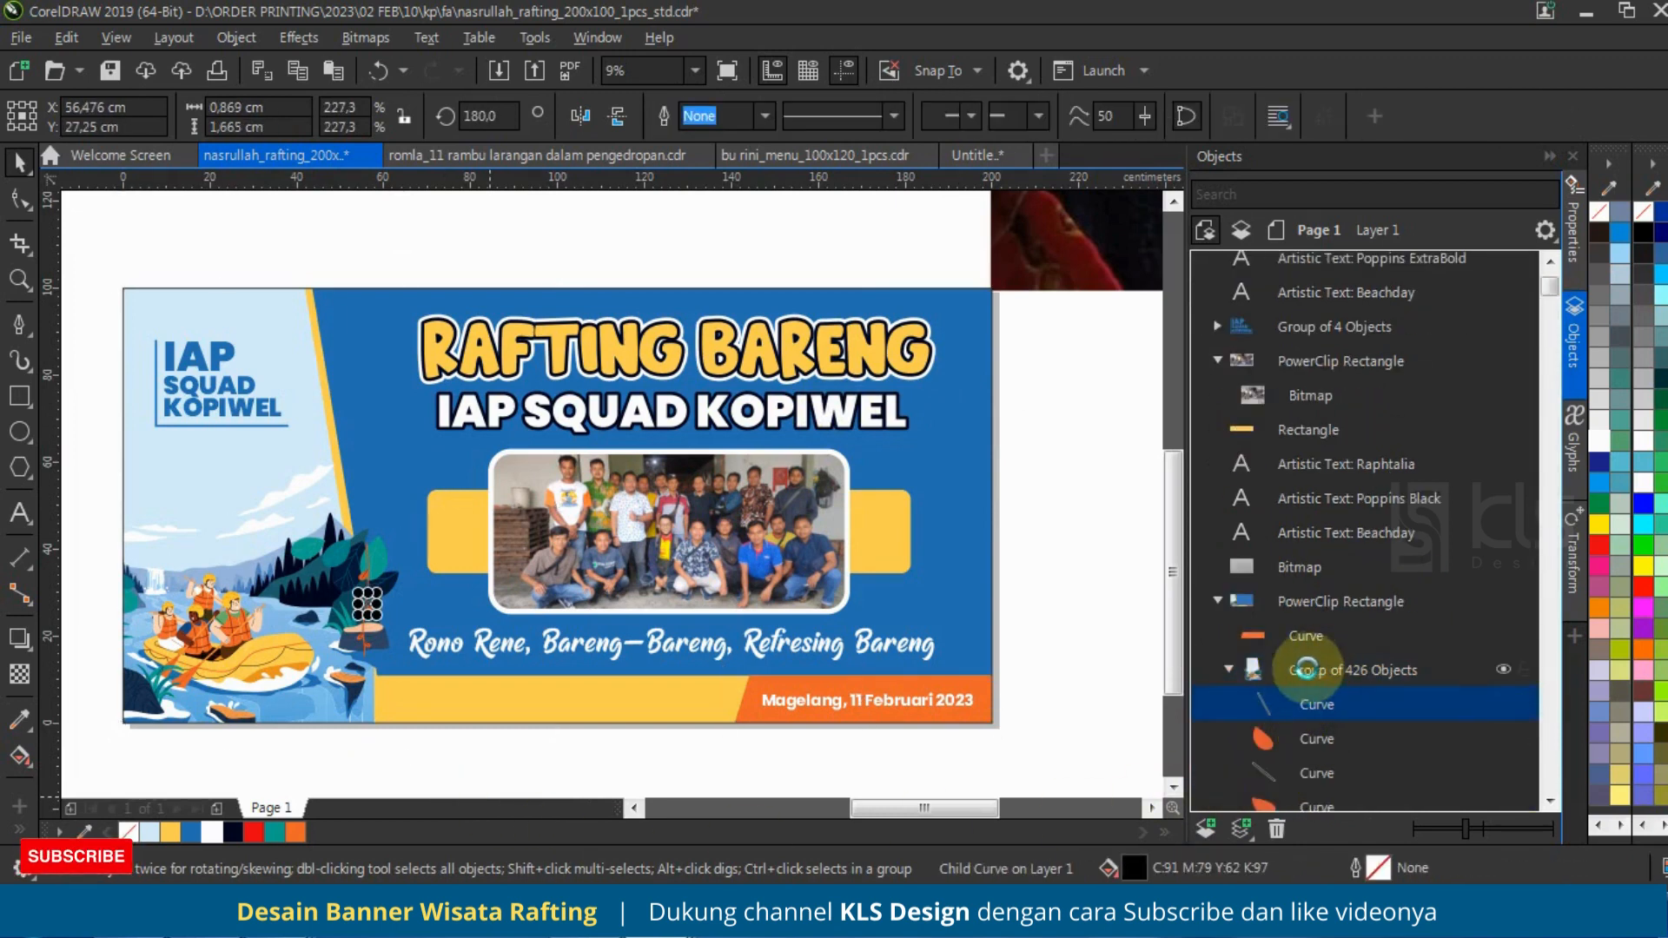
pyautogui.scroll(-5, 1260, 667)
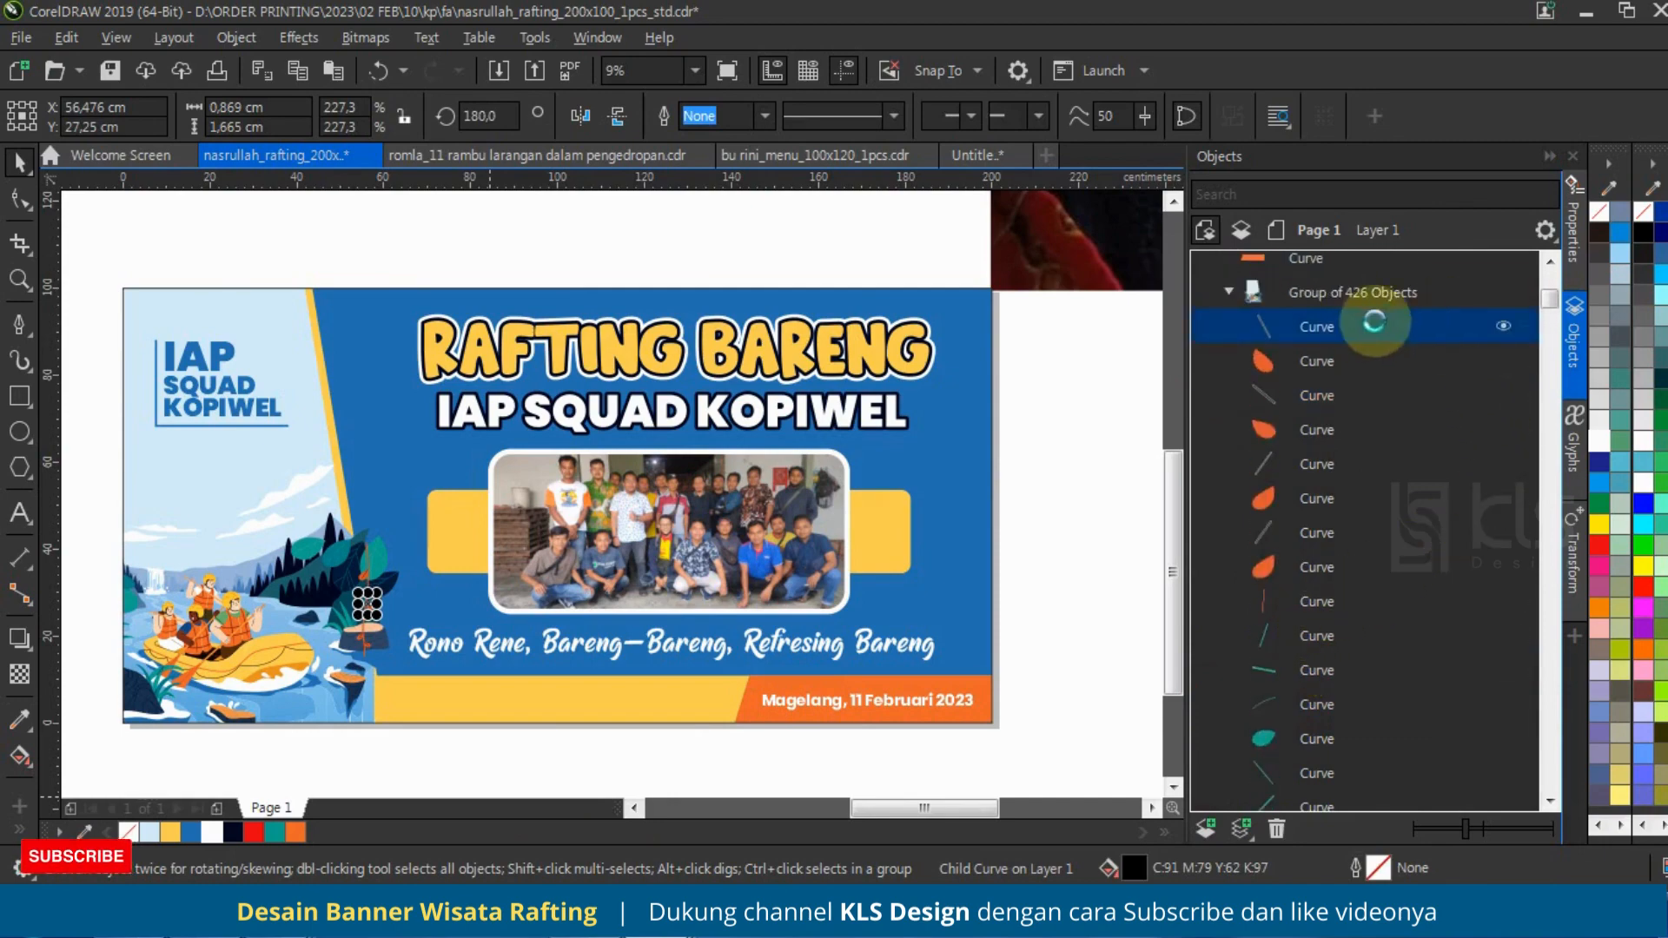
pyautogui.click(1320, 261)
pyautogui.scroll(-2, 287, 372)
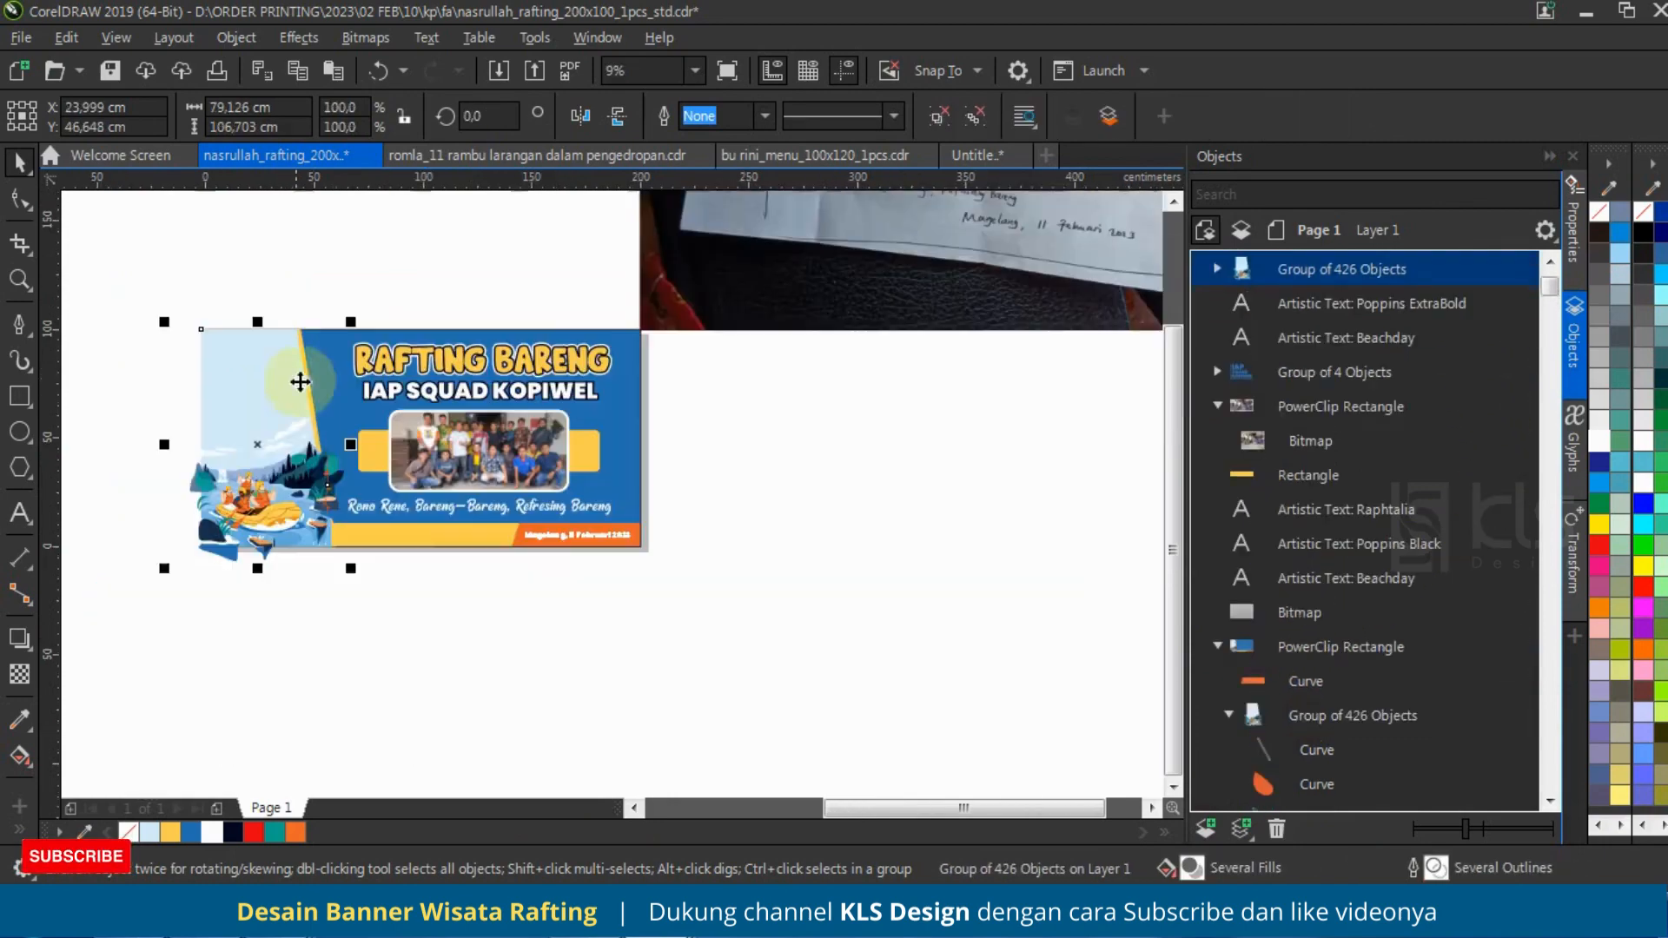
pyautogui.moveTo(317, 466); pyautogui.dragTo(935, 588)
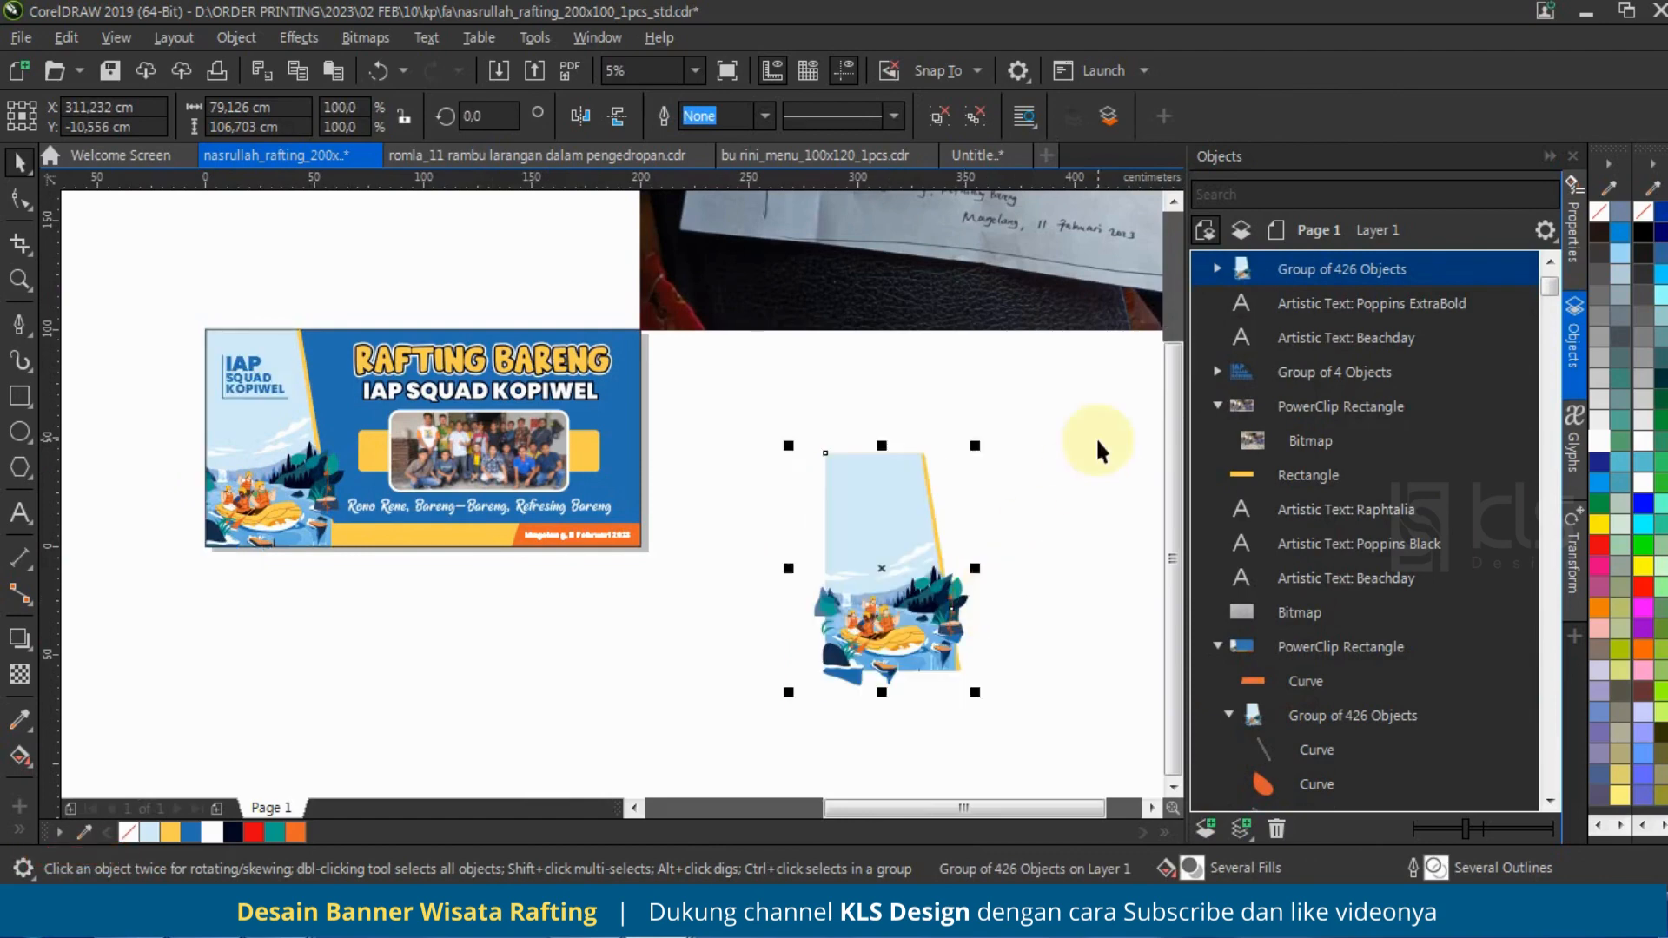
# Step: Look through the object list for the light blue and yellow background curves belonging to the illustration
pyautogui.click(1216, 271)
pyautogui.moveTo(1545, 269); pyautogui.dragTo(1545, 776)
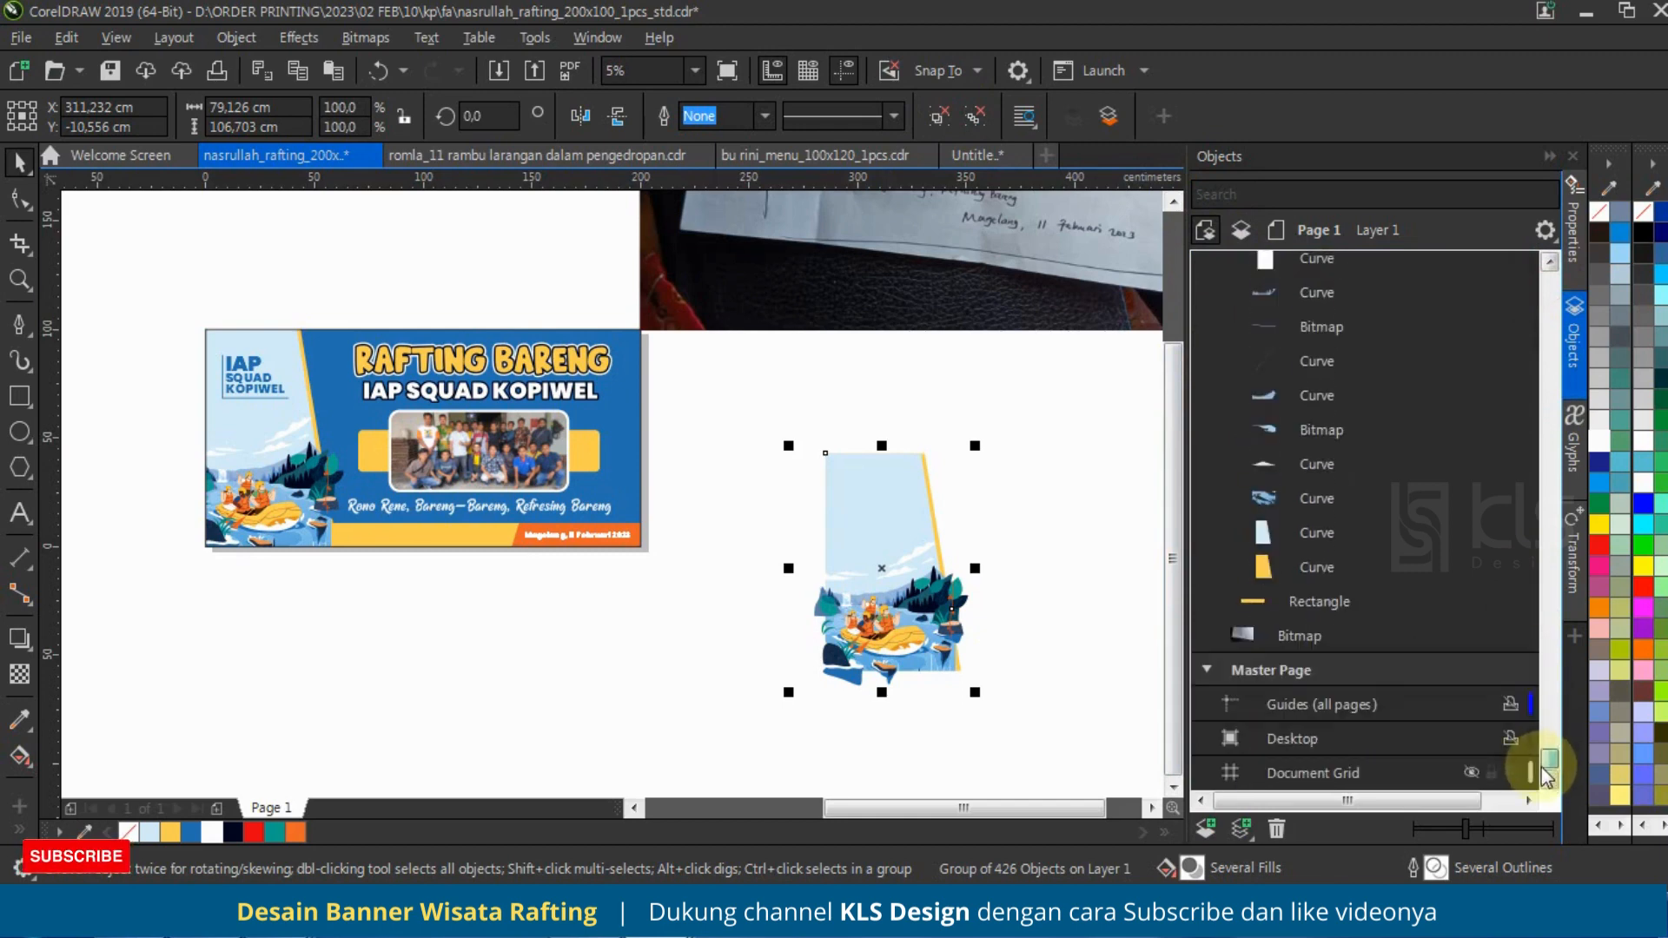
pyautogui.click(1319, 601)
pyautogui.click(1305, 535)
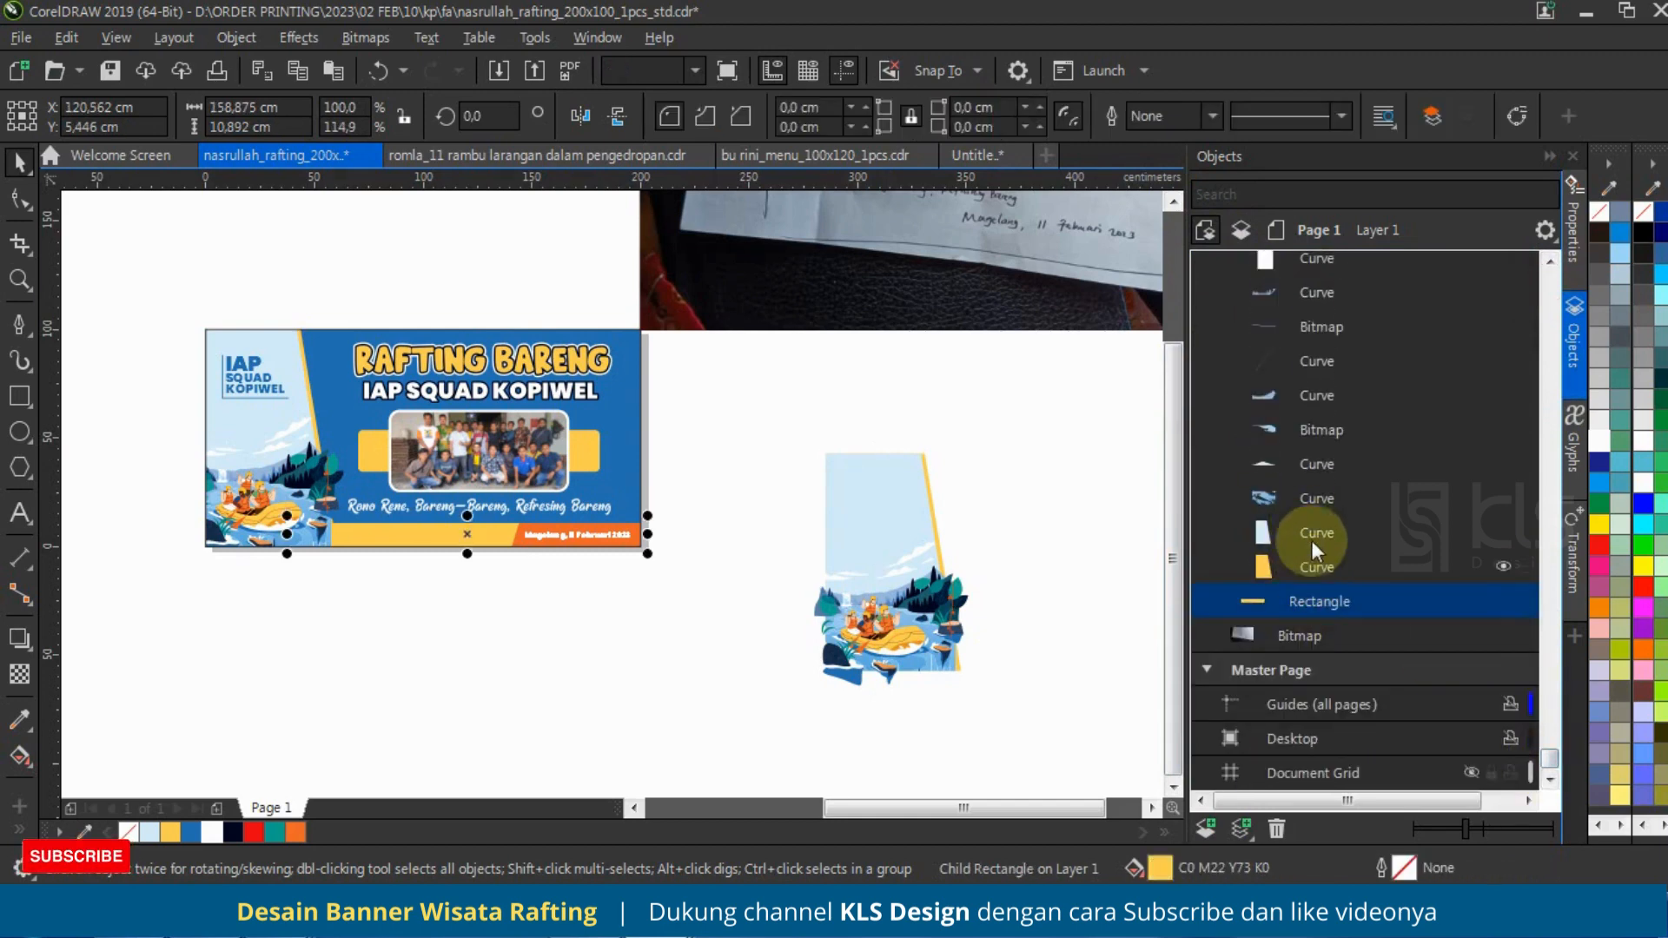
pyautogui.click(1316, 566)
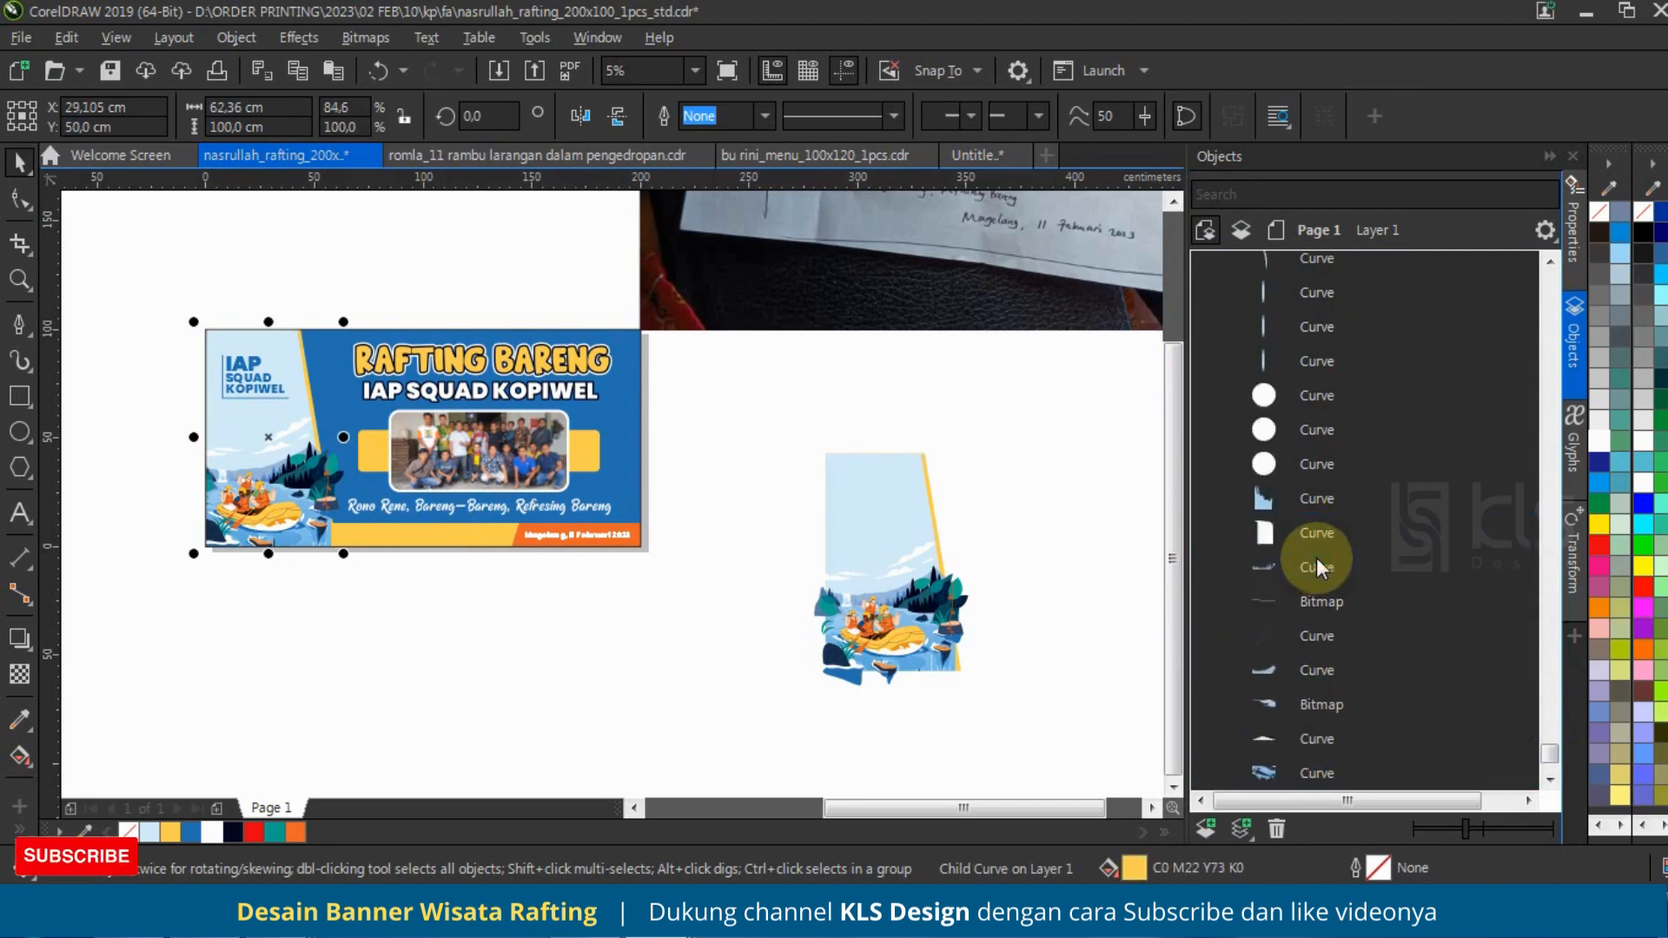
pyautogui.scroll(5, 1320, 552)
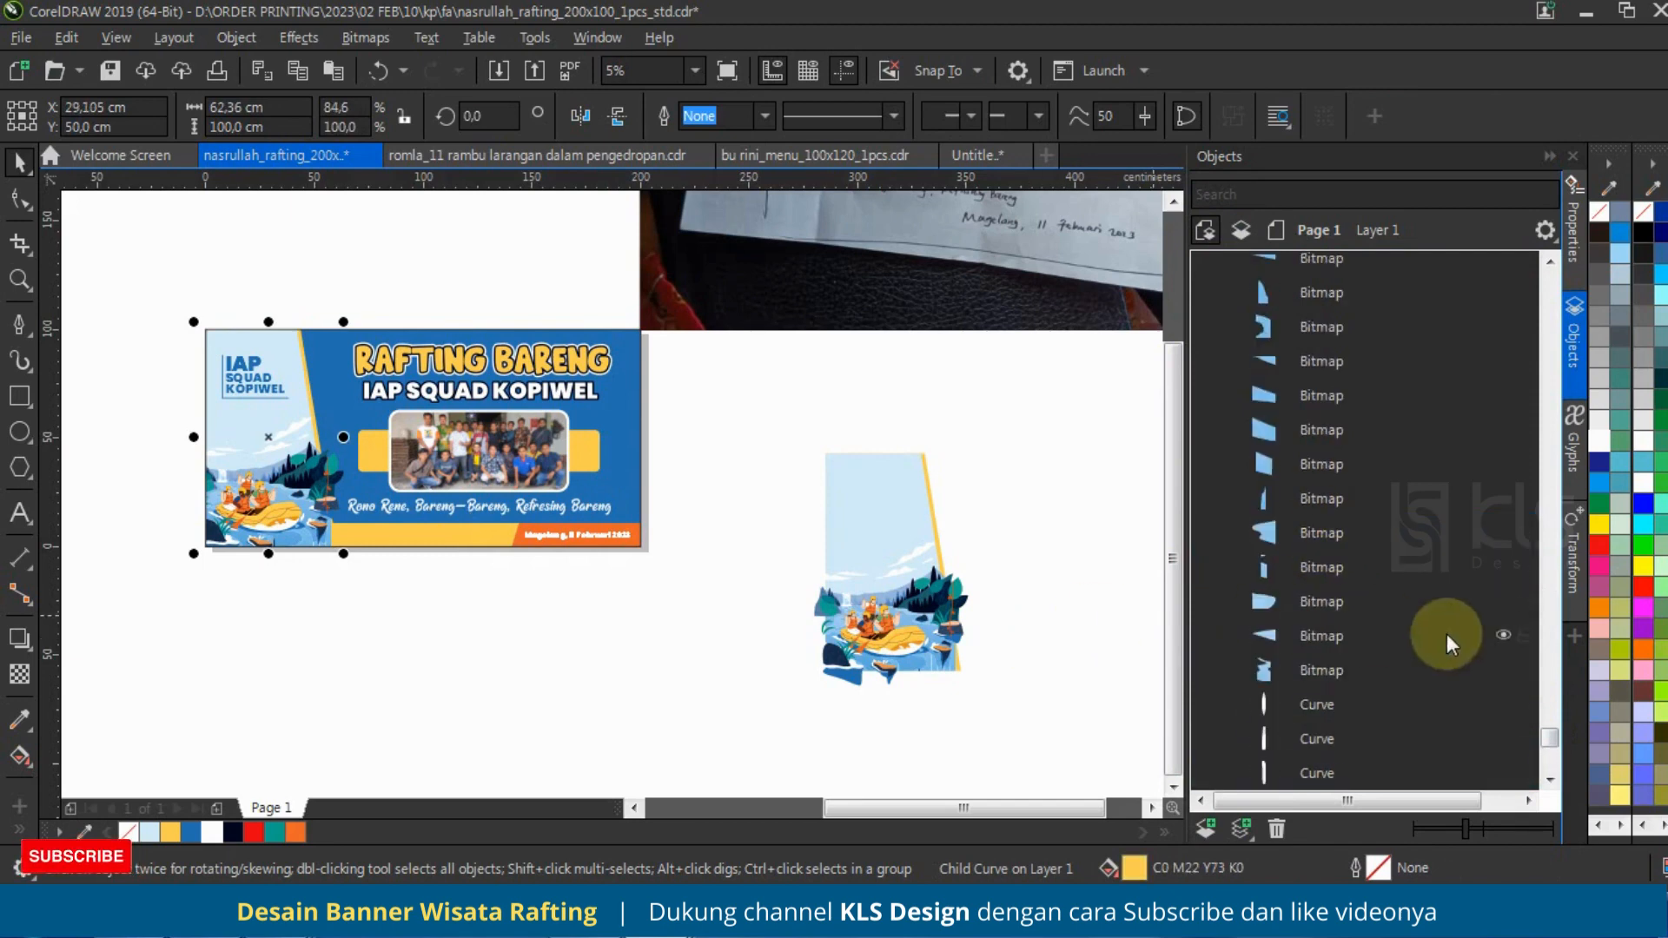
pyautogui.moveTo(1545, 732); pyautogui.dragTo(1534, 600)
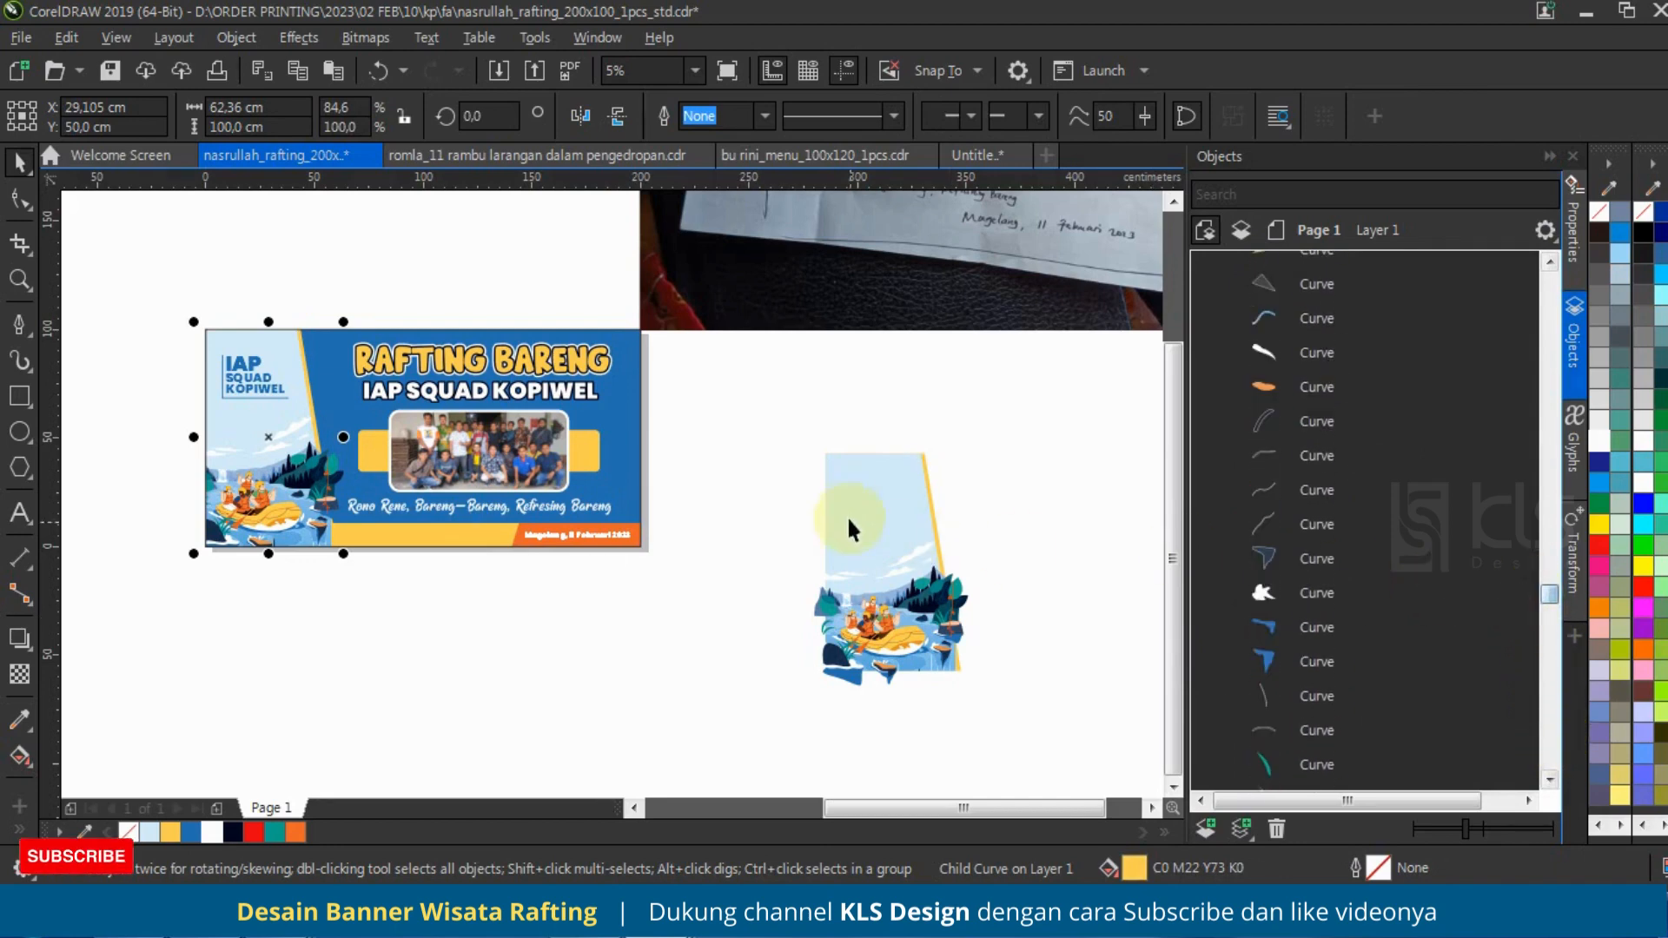
# Step: Ungroup the illustration copy and delete its light blue panel and the yellow shape behind it
pyautogui.click(846, 514)
pyautogui.click(938, 112)
pyautogui.click(1020, 469)
pyautogui.click(900, 483)
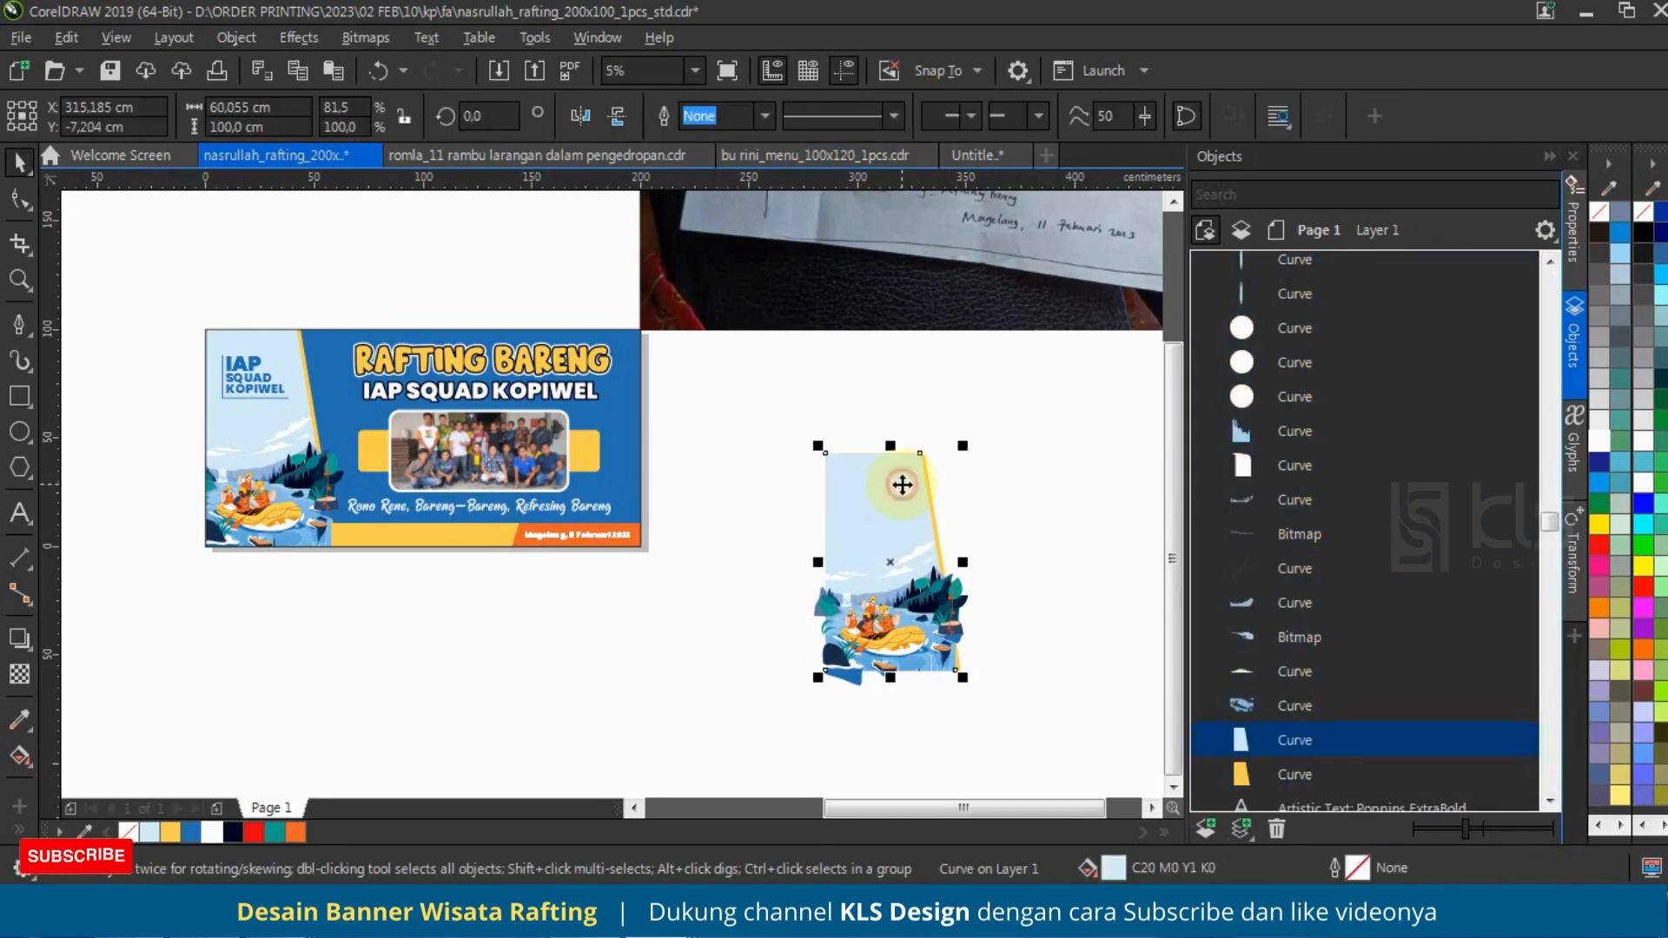
pyautogui.press('Delete')
pyautogui.click(900, 483)
pyautogui.press('Delete')
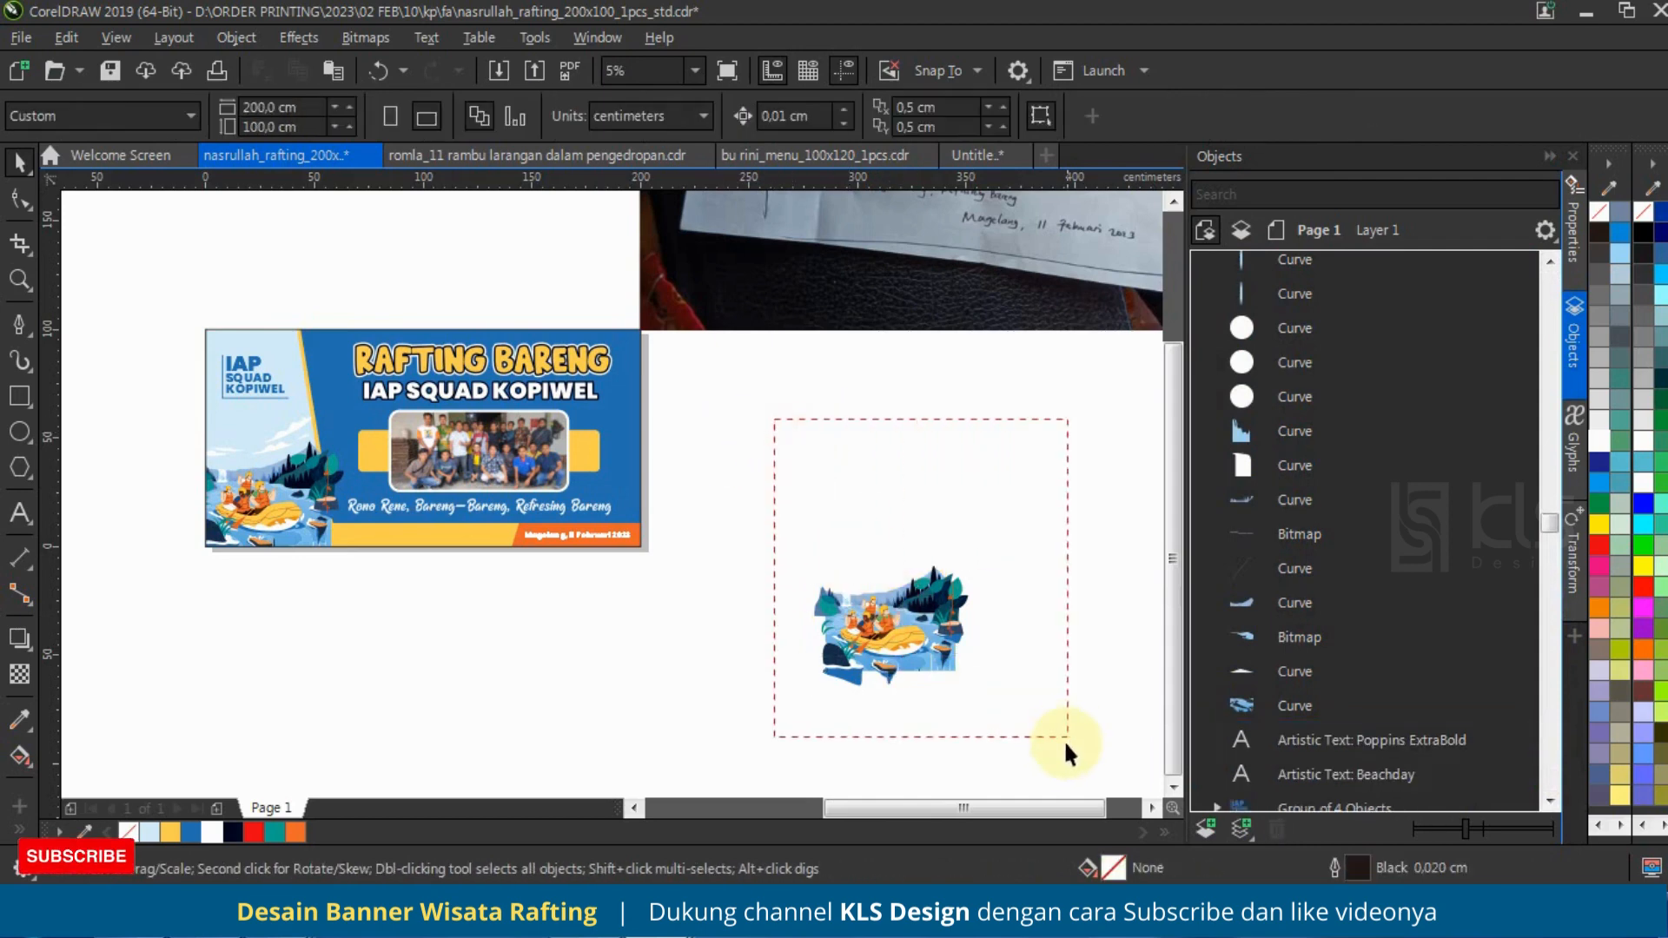
# Step: Group the remaining illustration pieces and move the group to just below the banner's lower-right corner
pyautogui.moveTo(1065, 740); pyautogui.dragTo(1065, 738)
pyautogui.hotkey('ctrl', 'g')
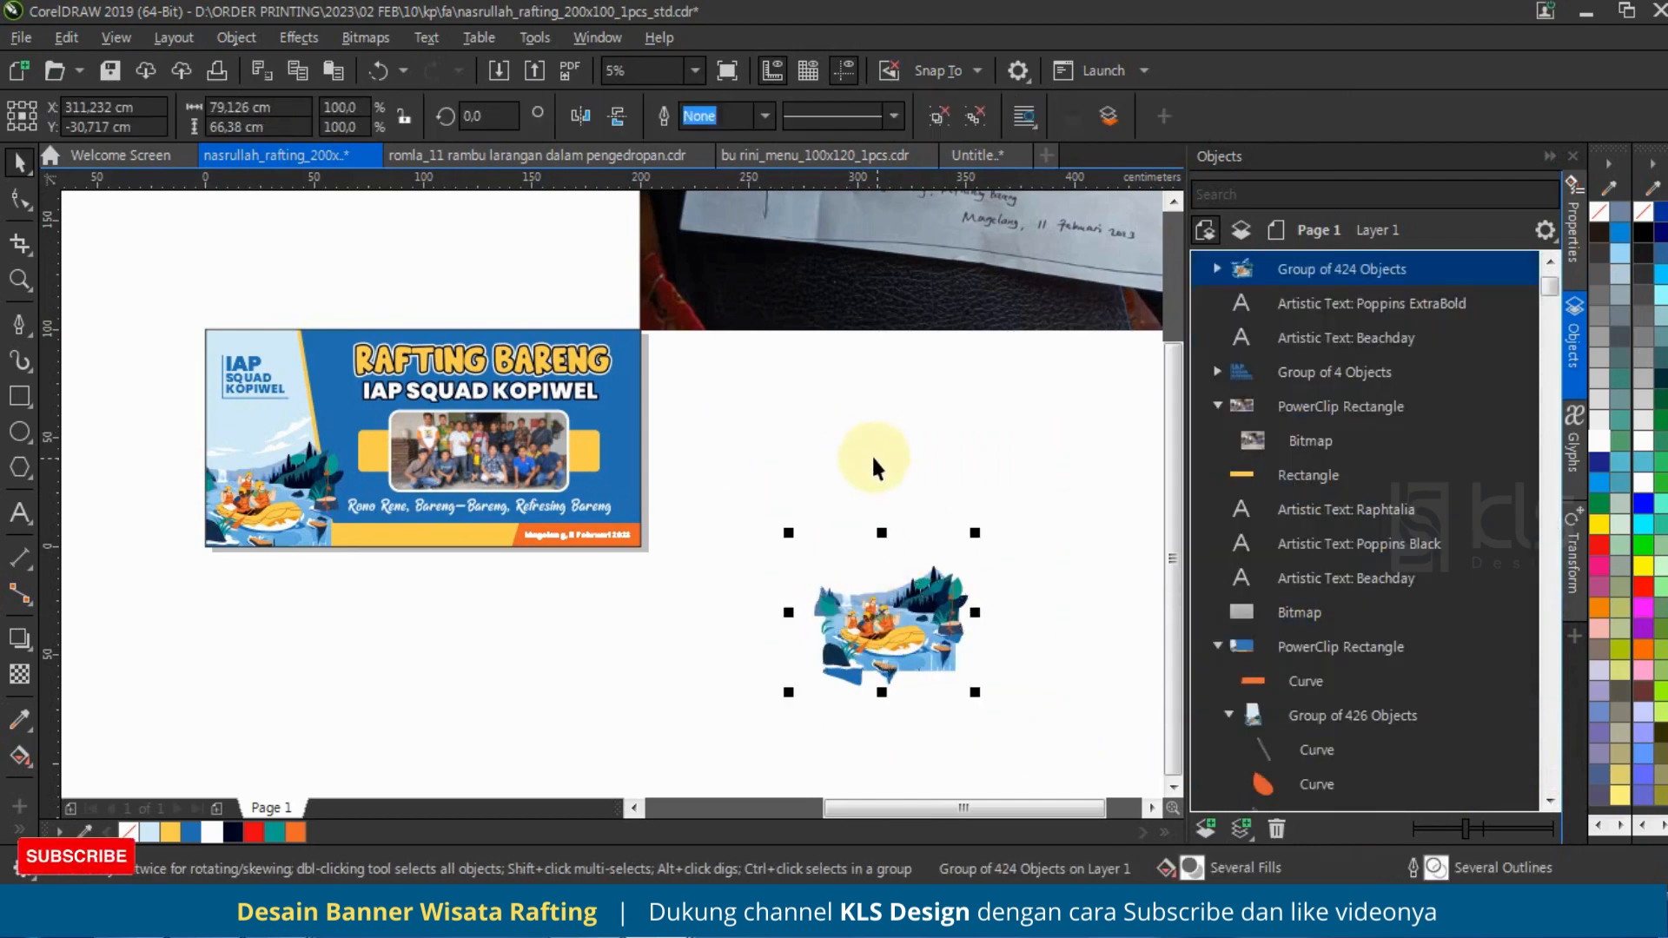
pyautogui.moveTo(899, 608); pyautogui.dragTo(670, 635)
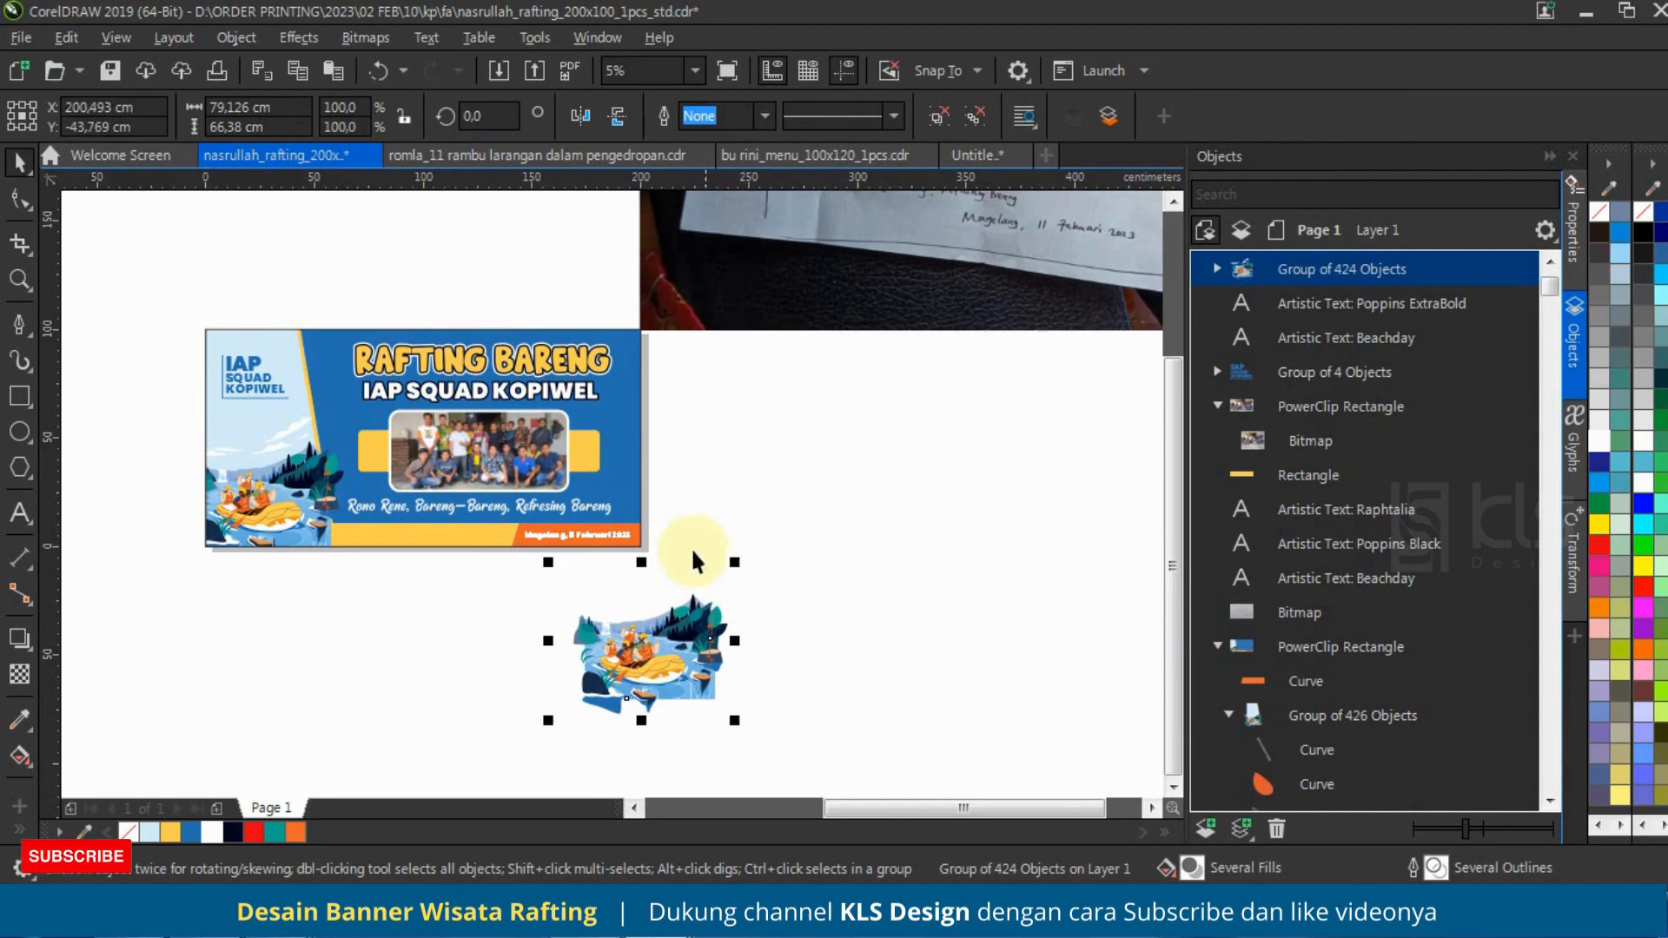
# Step: Duplicate the team photo from its rounded frame and enlarge the copy to about 137 x 102 cm over the banner's right side
pyautogui.click(505, 450)
pyautogui.click(1286, 449)
pyautogui.hotkey('ctrl', 'c')
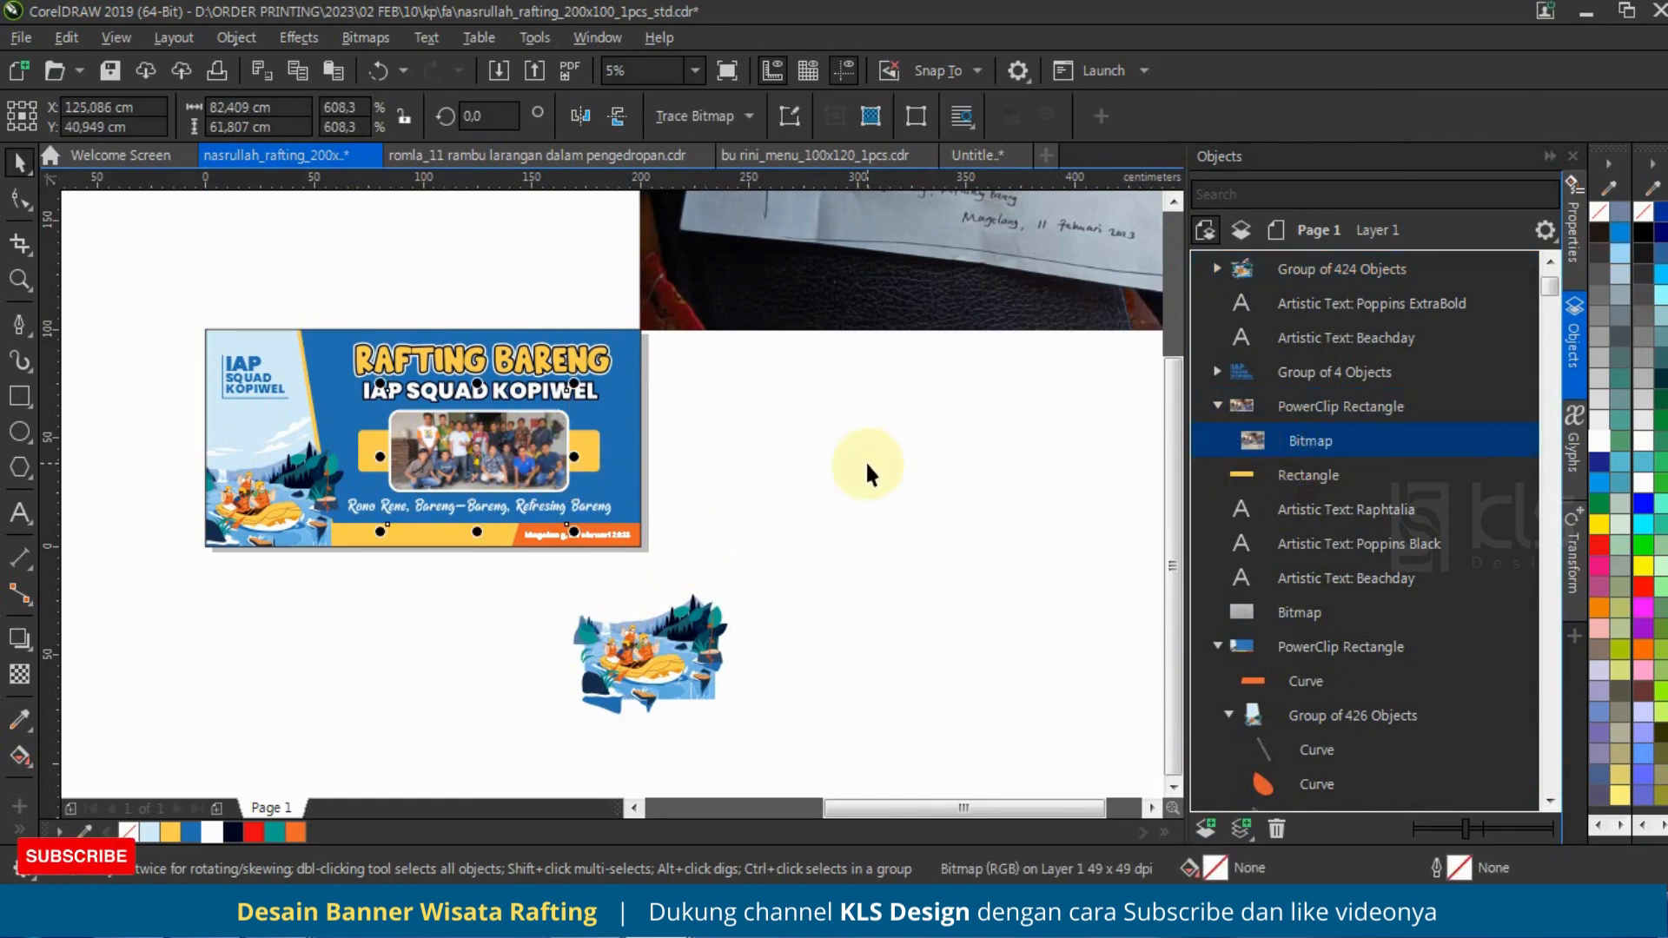
pyautogui.hotkey('ctrl', 'v')
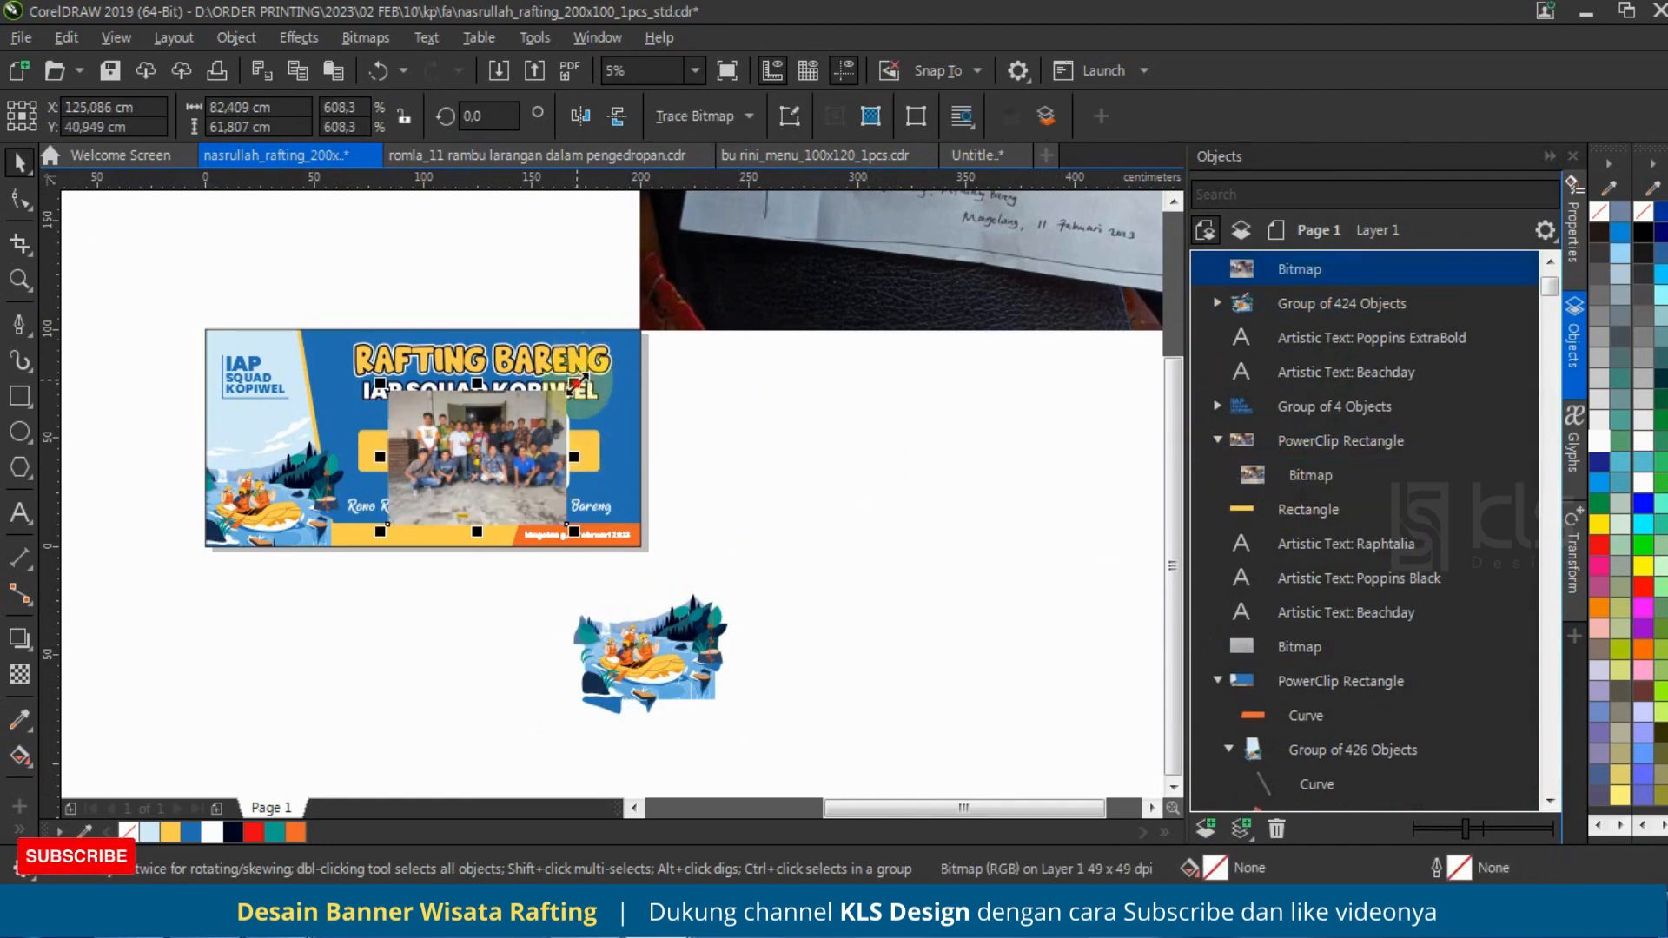
pyautogui.moveTo(577, 379); pyautogui.dragTo(654, 324)
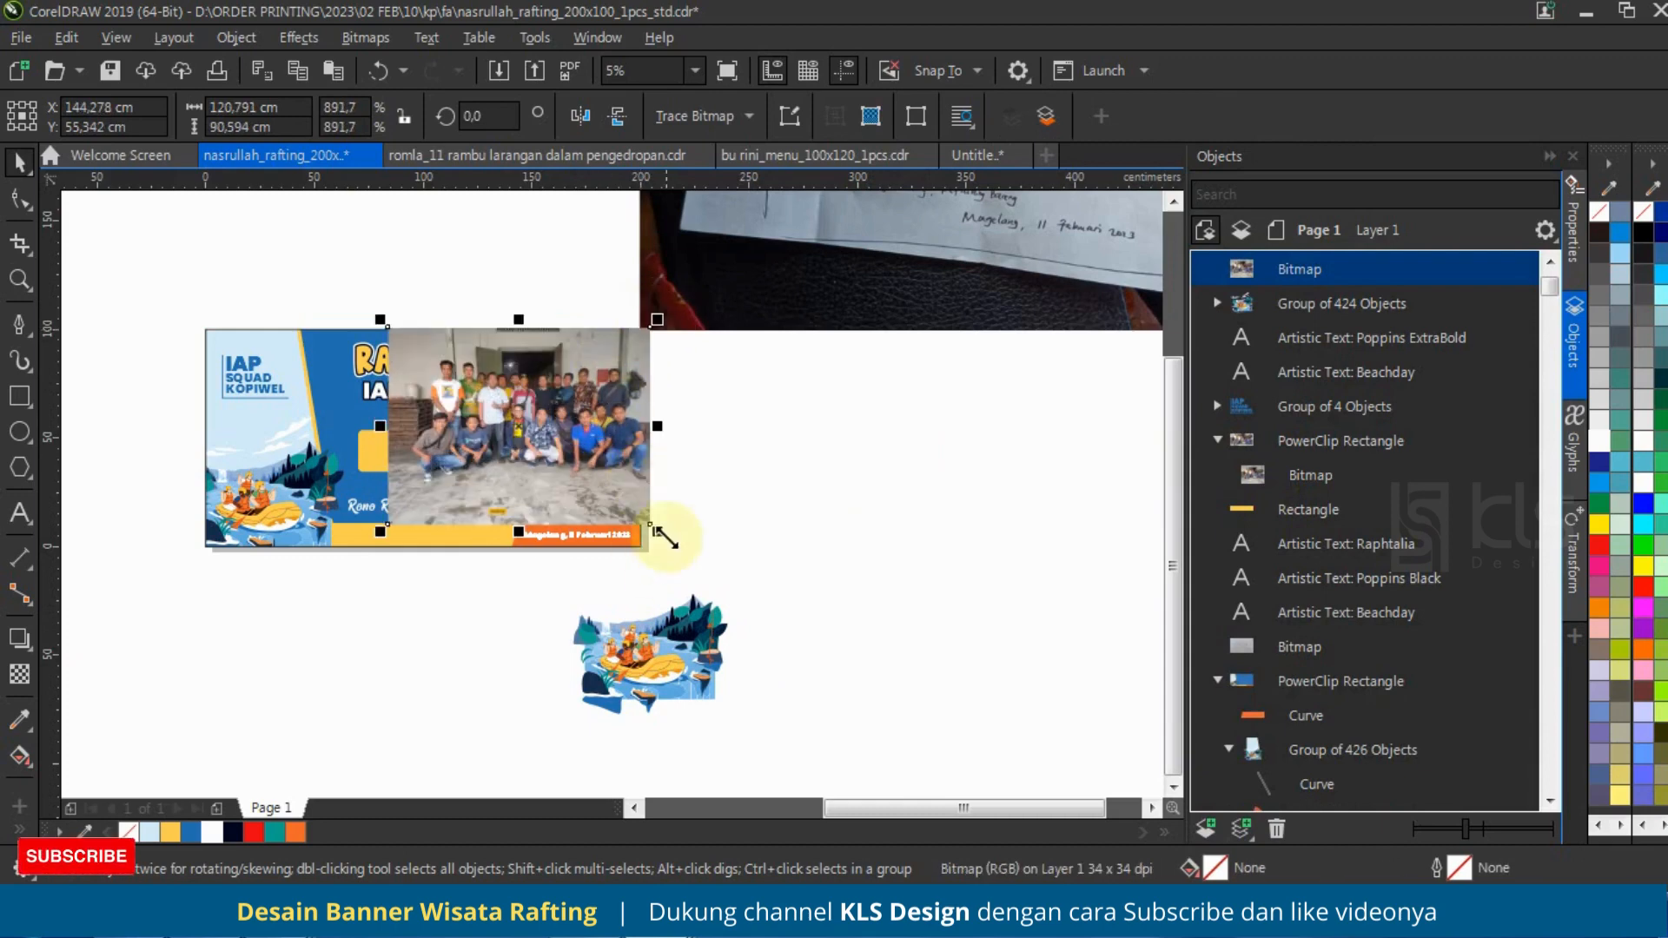
pyautogui.moveTo(653, 527); pyautogui.dragTo(688, 553)
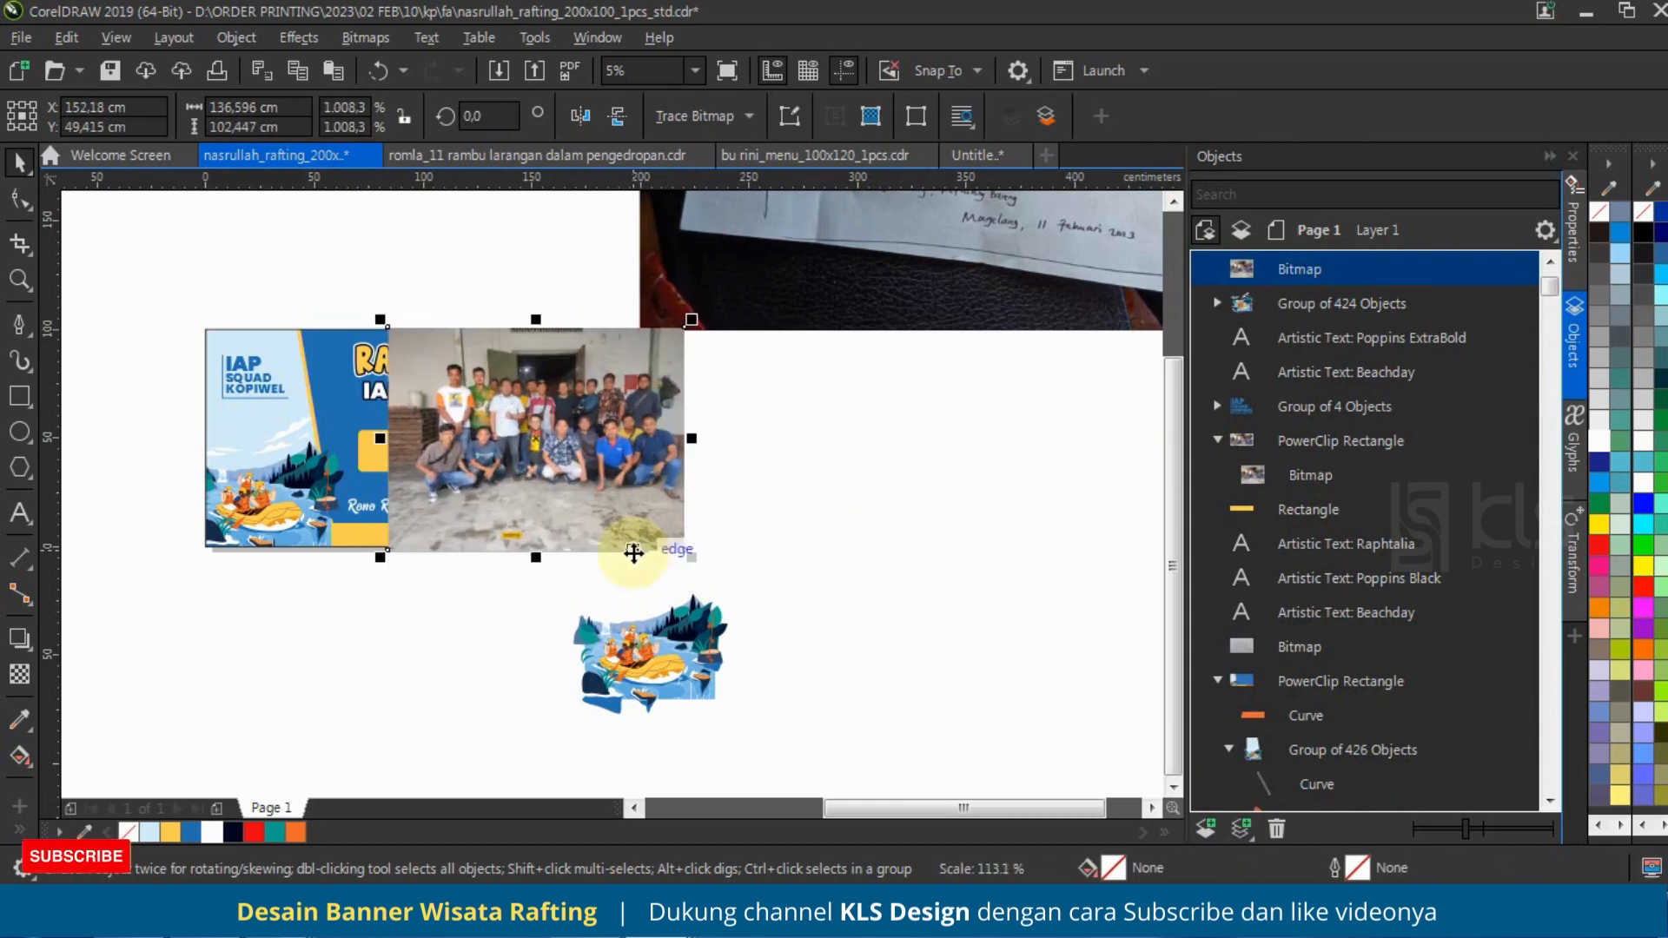
# Step: Apply a linear transparency to the enlarged photo, fading out toward its left edge, with the opaque end beyond its right edge
pyautogui.click(19, 674)
pyautogui.moveTo(703, 464); pyautogui.dragTo(391, 464)
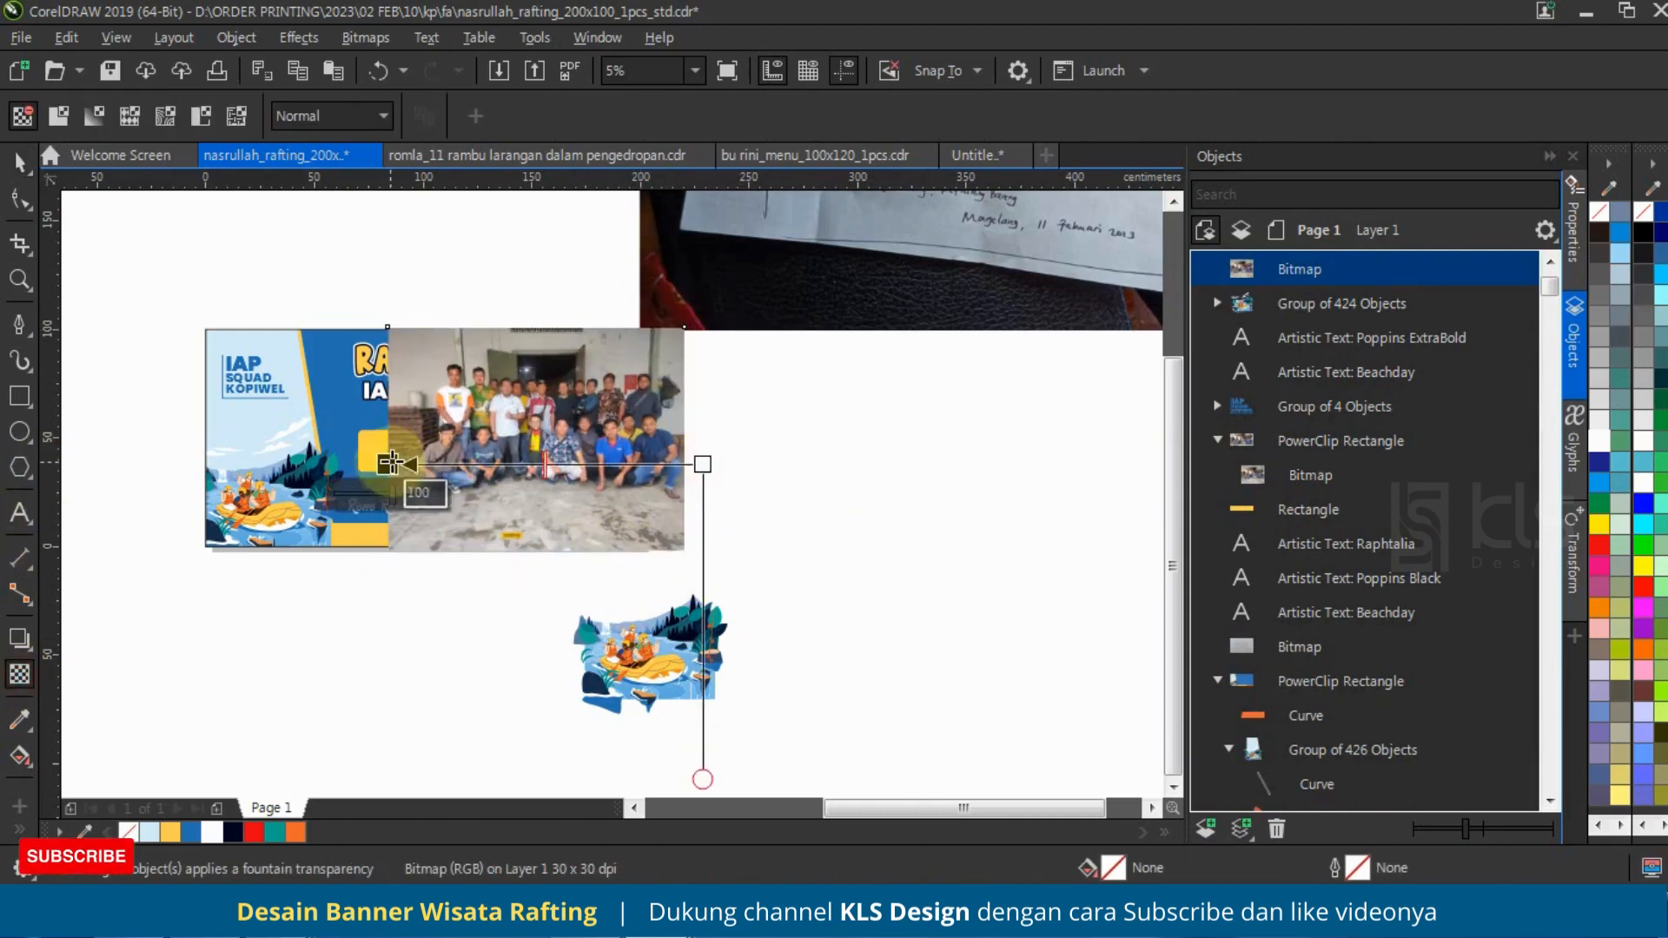
pyautogui.click(704, 464)
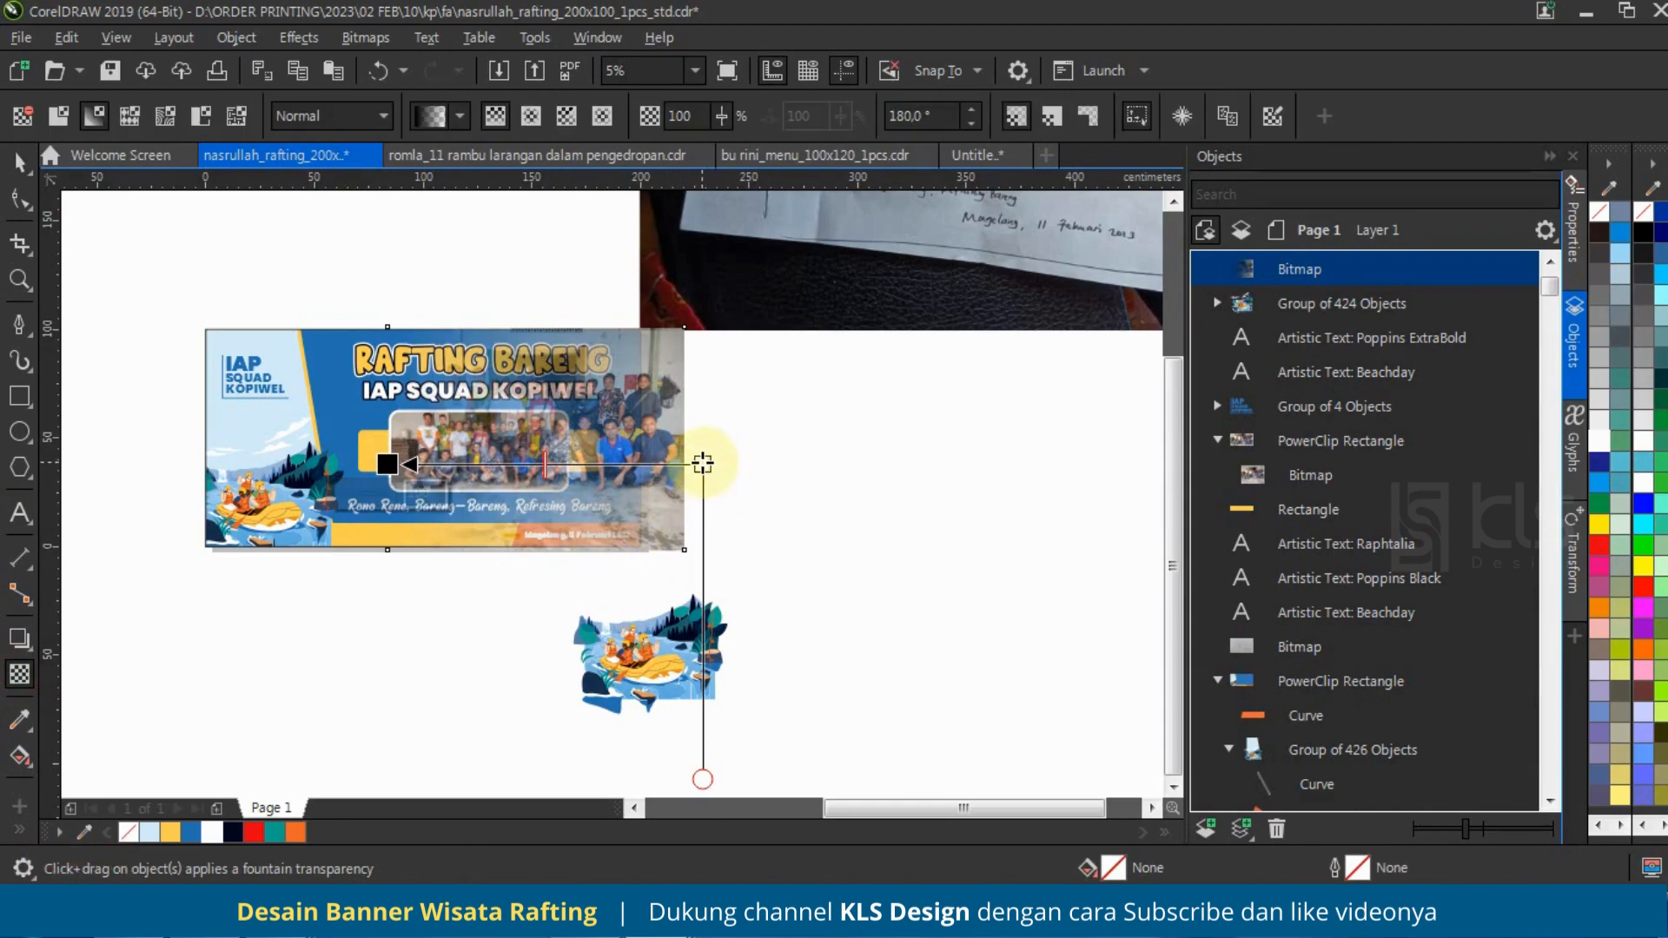
pyautogui.moveTo(703, 464); pyautogui.dragTo(736, 464)
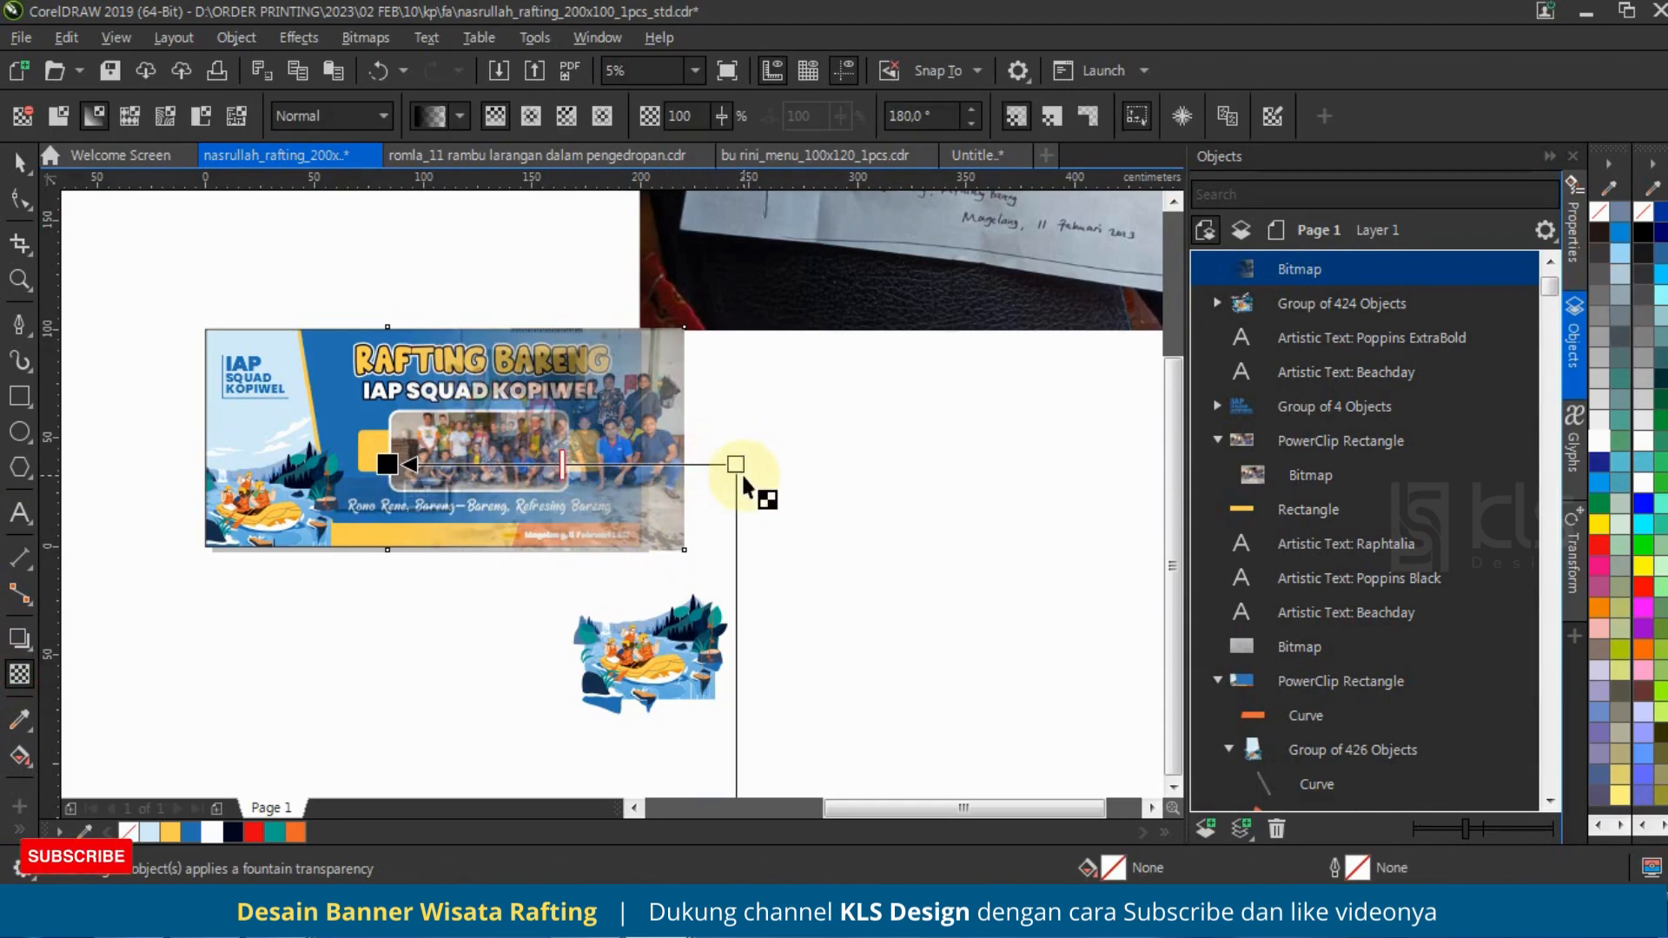
# Step: Shift the faded photo about 10 cm left and extend its transparency's opaque end further right to make it fainter
pyautogui.click(20, 162)
pyautogui.scroll(1, 266, 350)
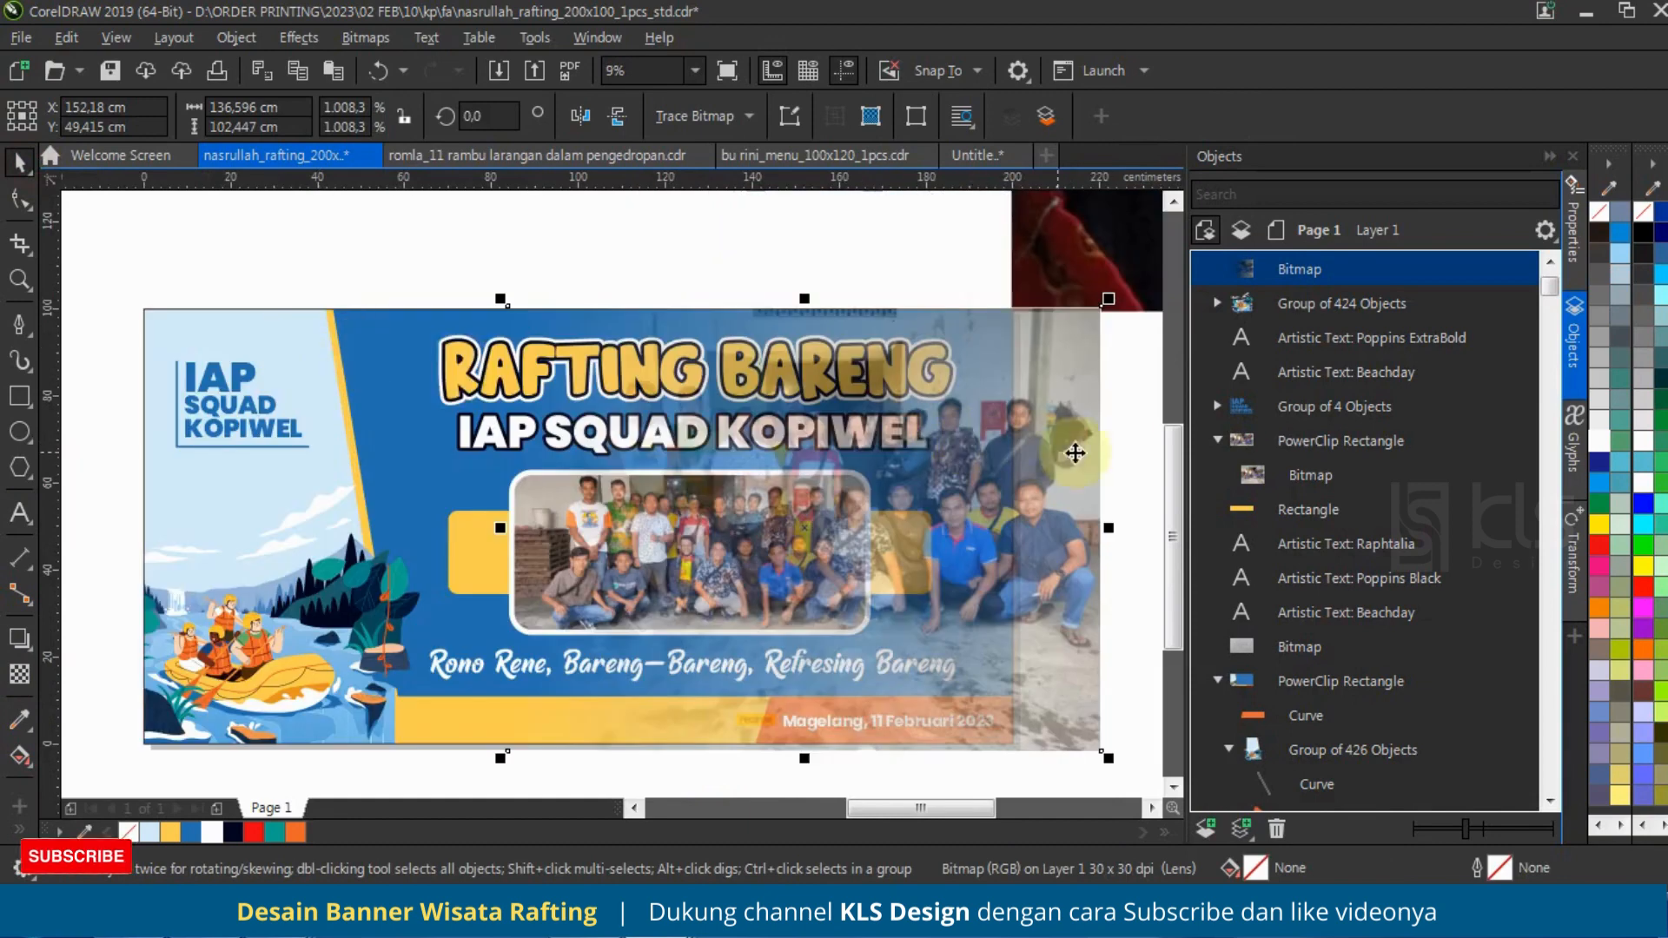
pyautogui.moveTo(1095, 414); pyautogui.dragTo(1051, 425)
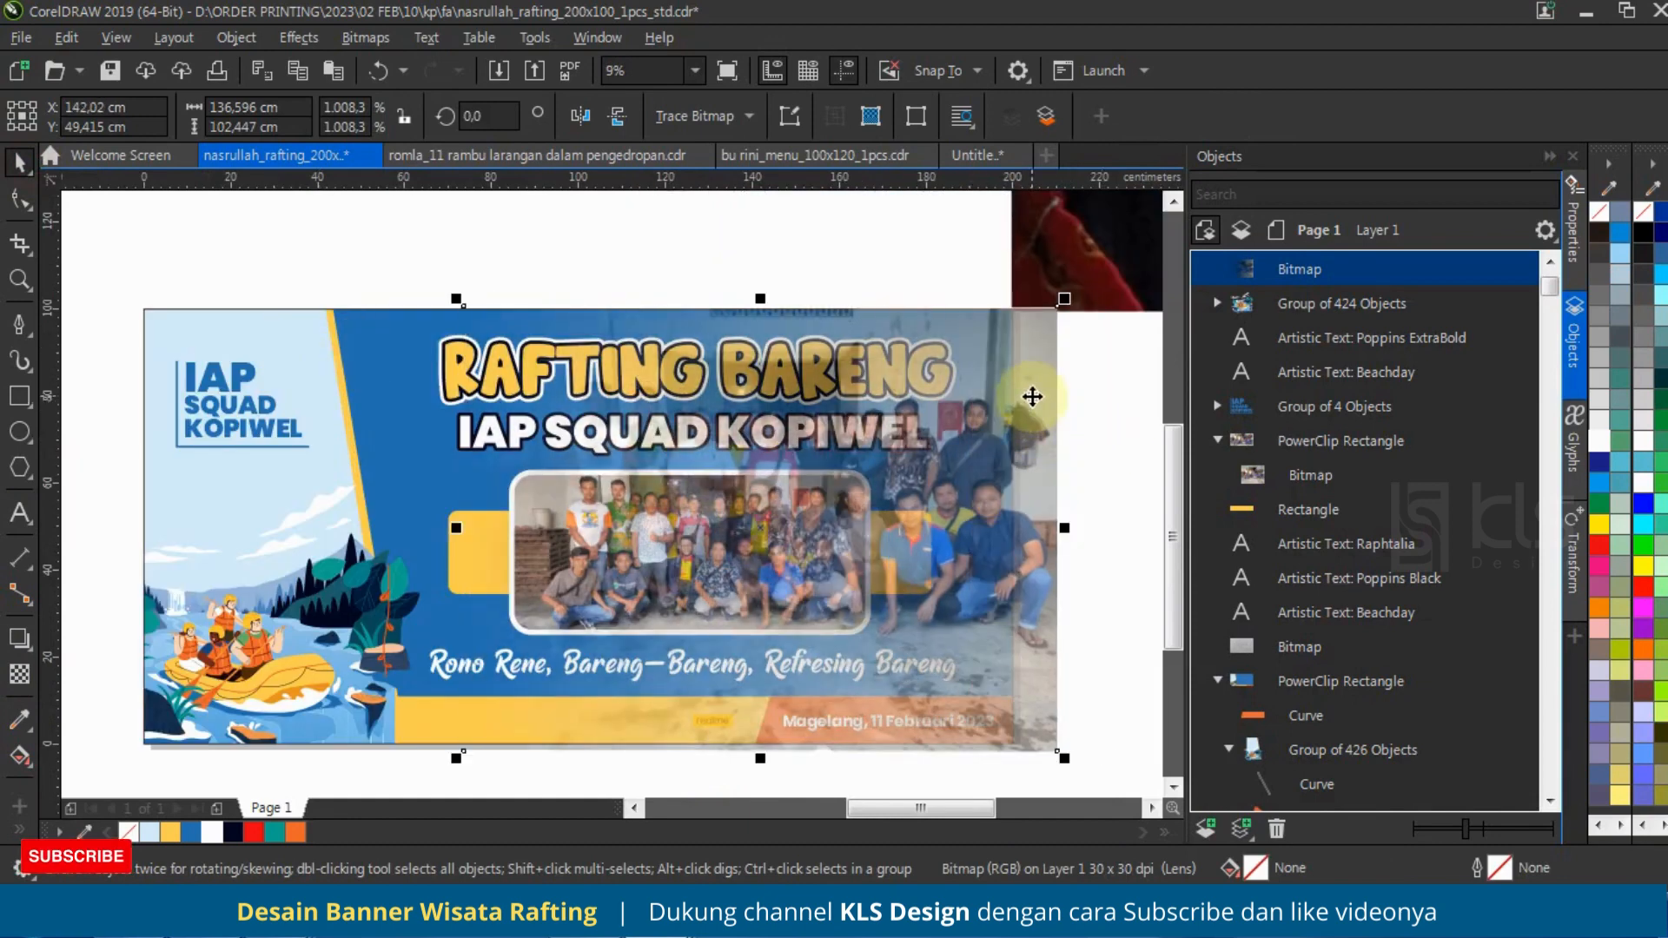
pyautogui.click(20, 673)
pyautogui.click(703, 560)
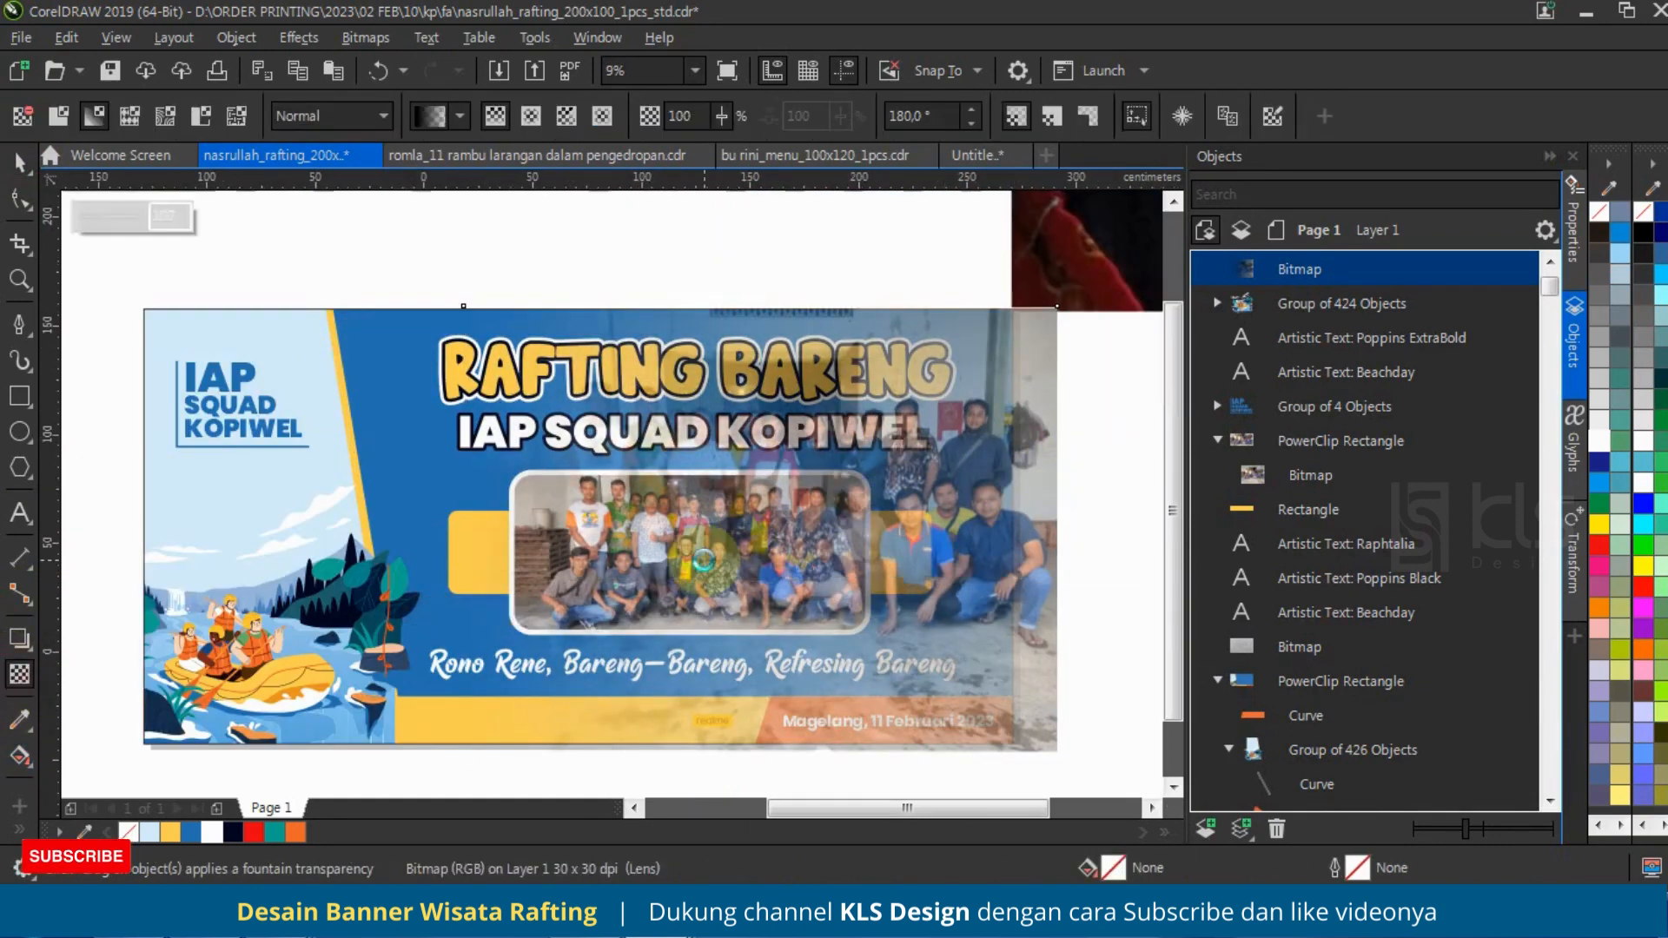
pyautogui.scroll(-1, 773, 584)
pyautogui.moveTo(929, 573); pyautogui.dragTo(1034, 566)
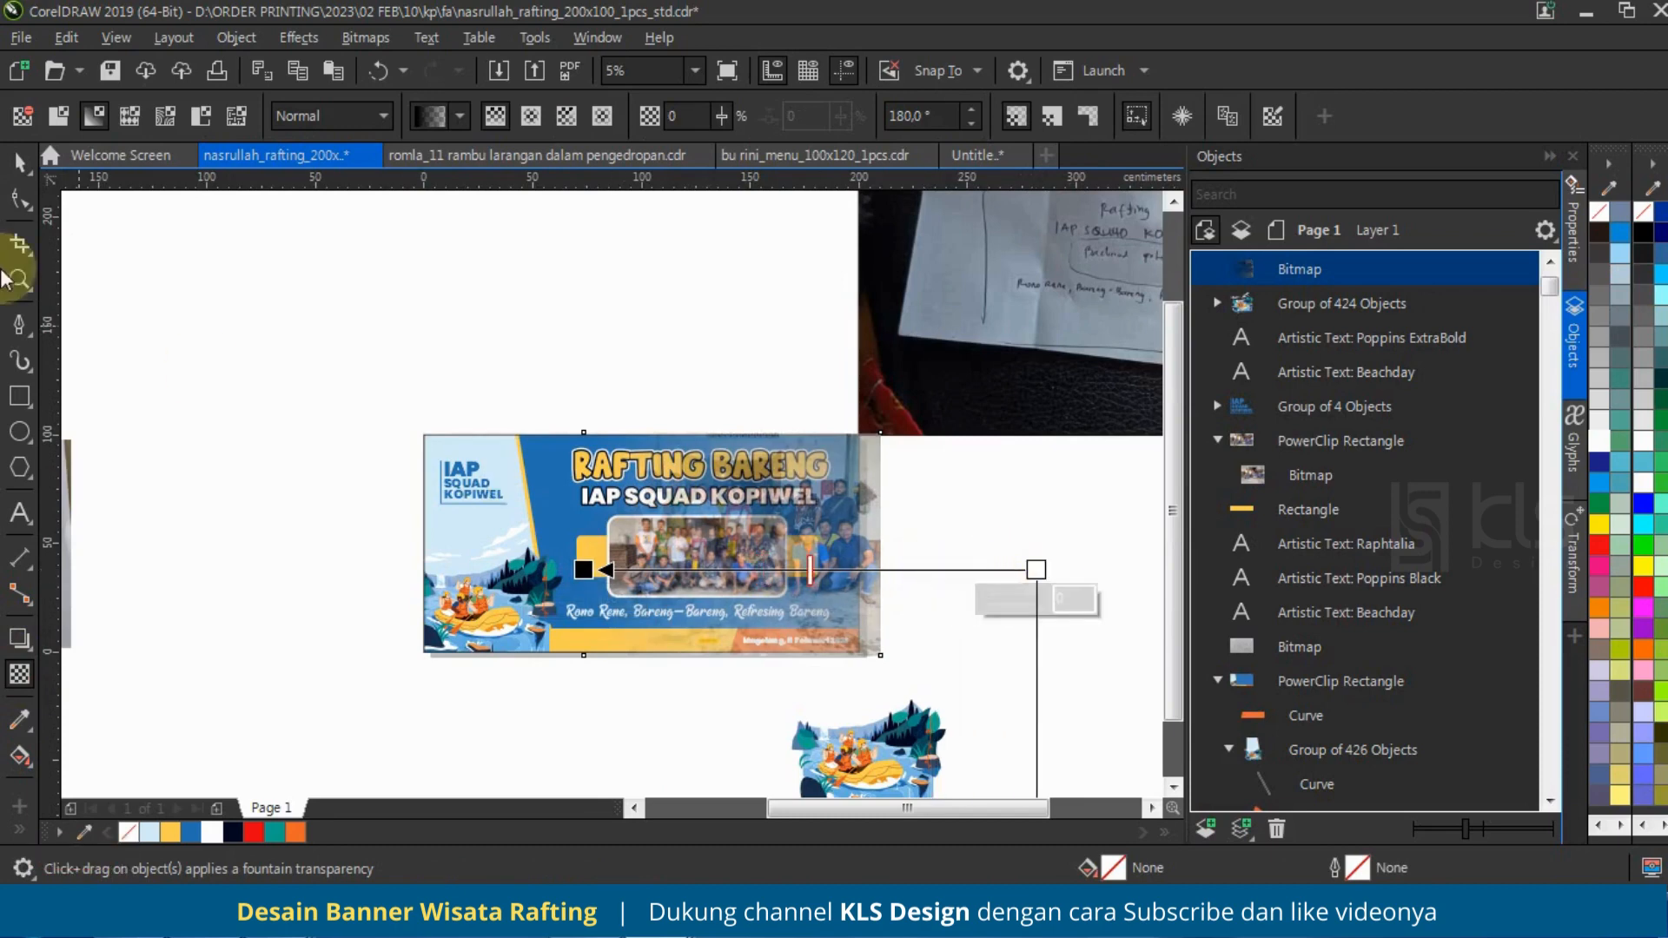
pyautogui.click(21, 160)
# Step: PowerClip the faded photo inside the blue banner rectangle and send it behind the date strip and illustration
pyautogui.rightClick(880, 475)
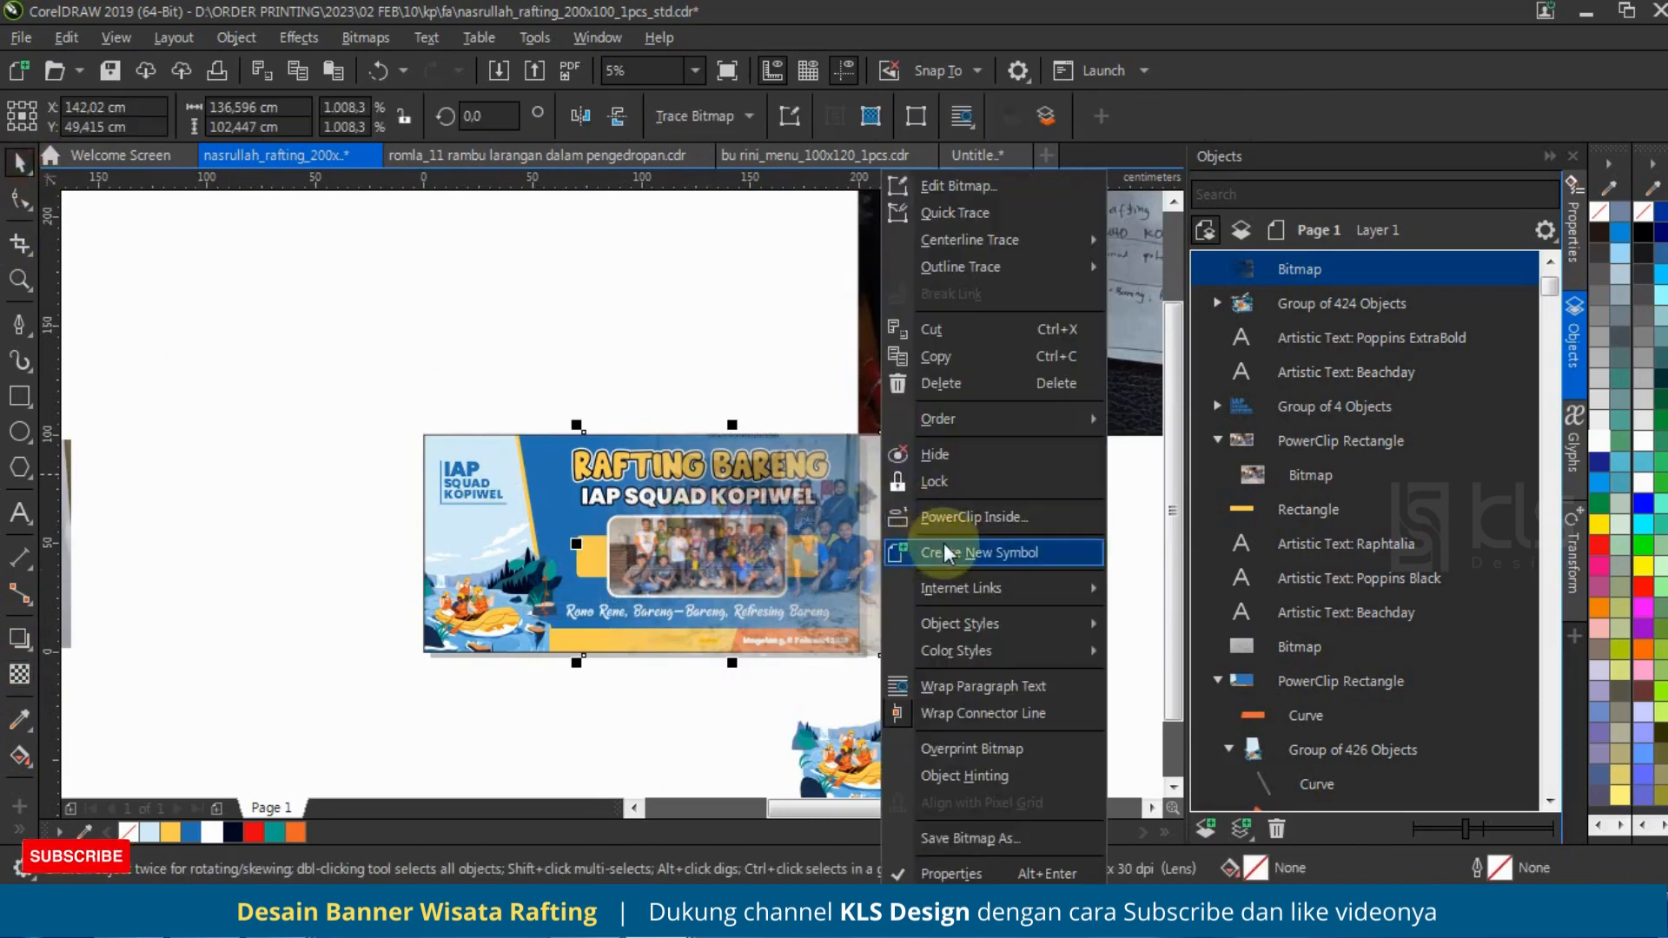
pyautogui.click(943, 547)
pyautogui.click(530, 452)
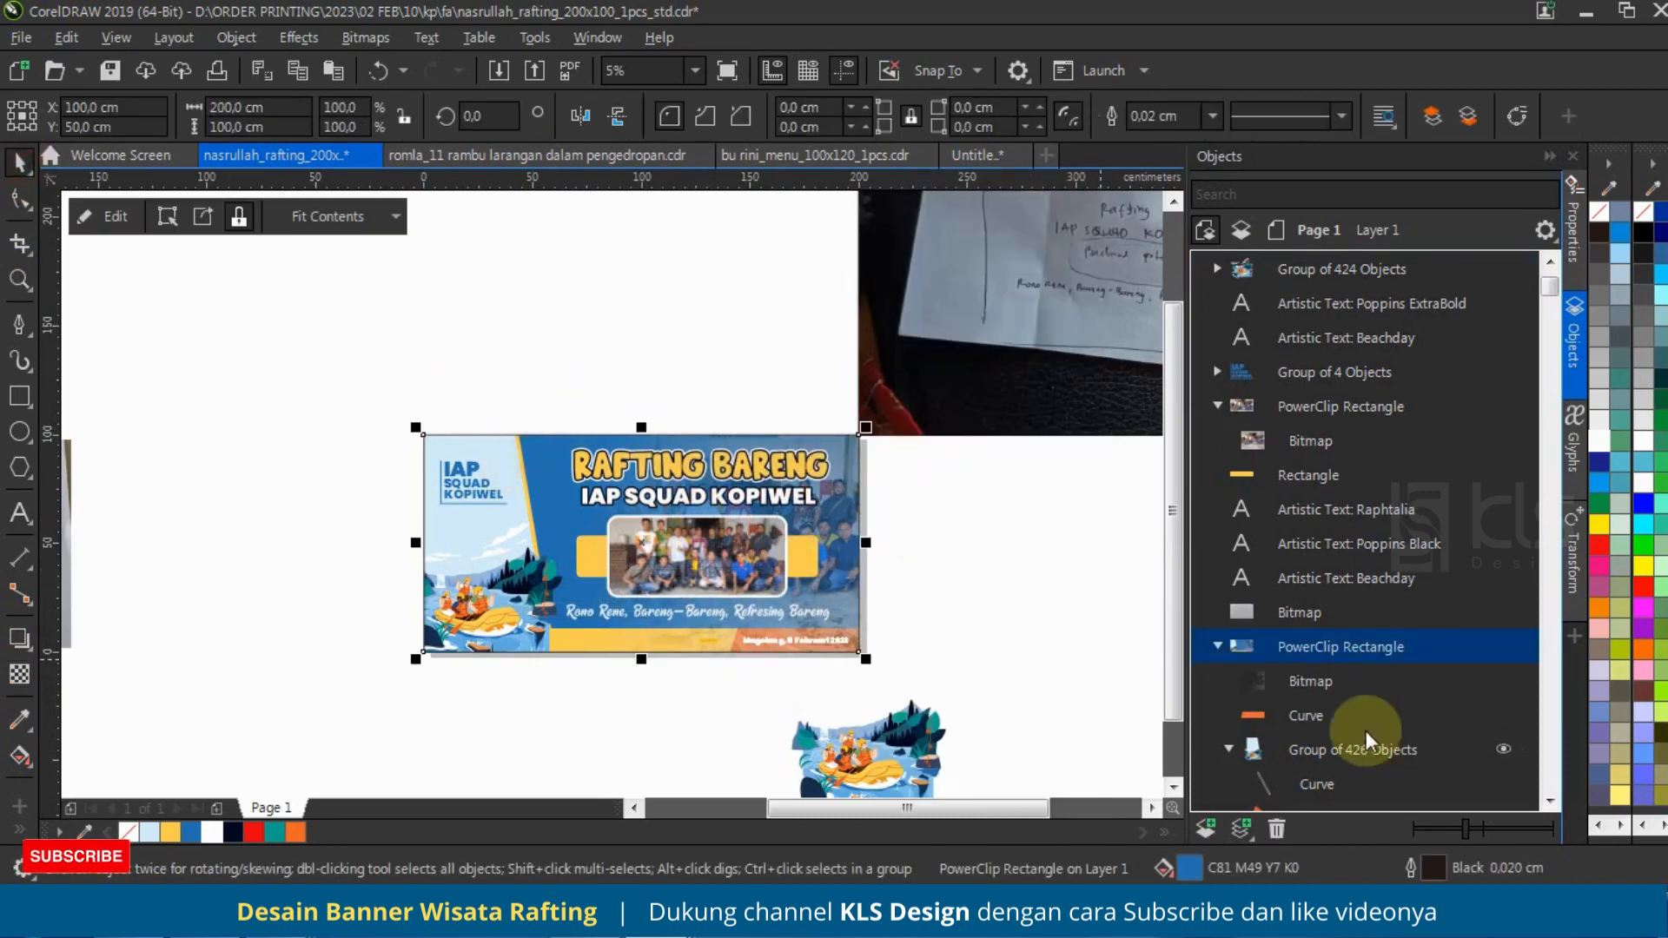
pyautogui.click(1301, 681)
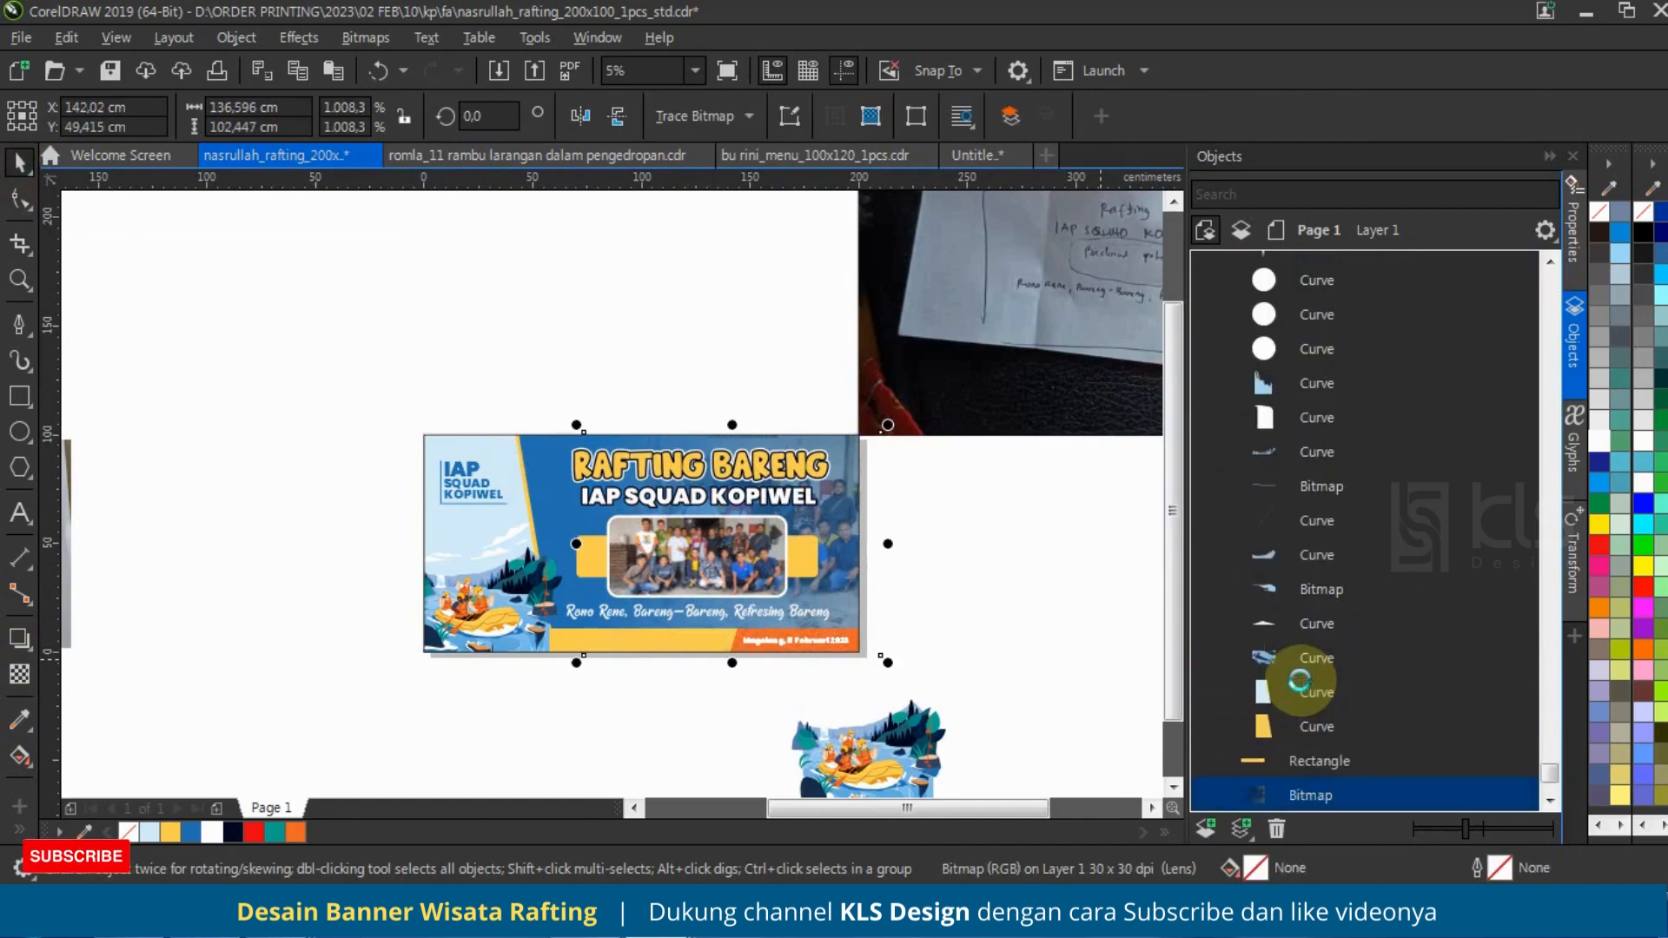
pyautogui.click(969, 545)
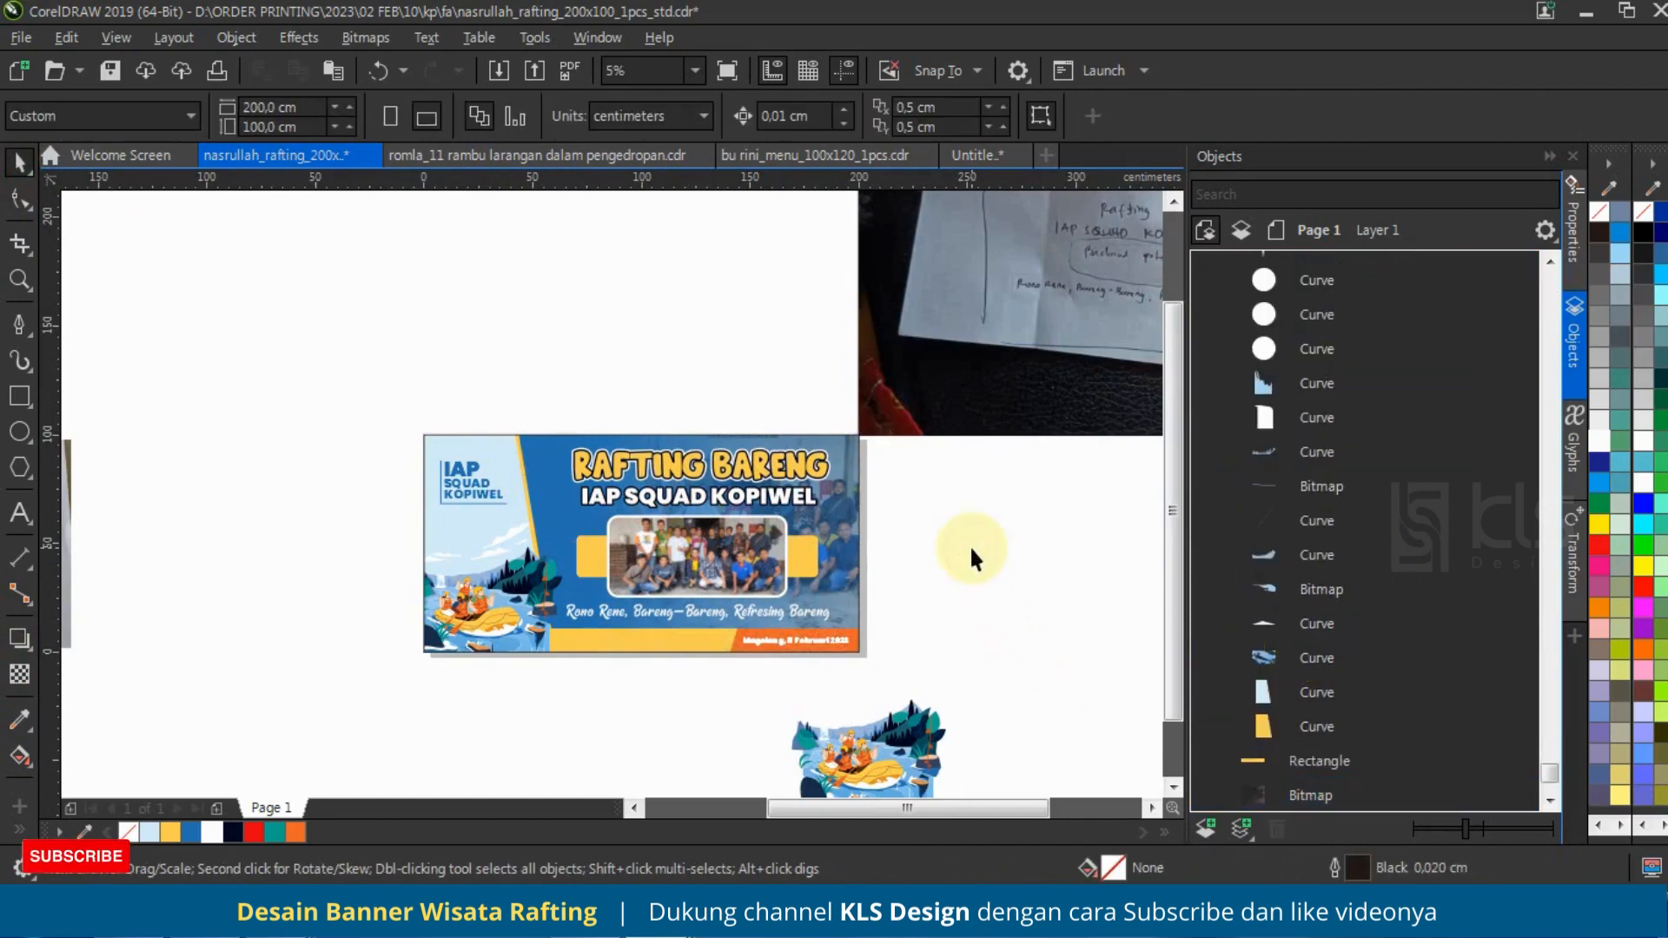
# Step: Centre the RAFTING BARENG and IAP SQUAD KOPIWEL titles horizontally on the yellow rectangle behind the framed photo and reselect the titles
pyautogui.scroll(2, 931, 409)
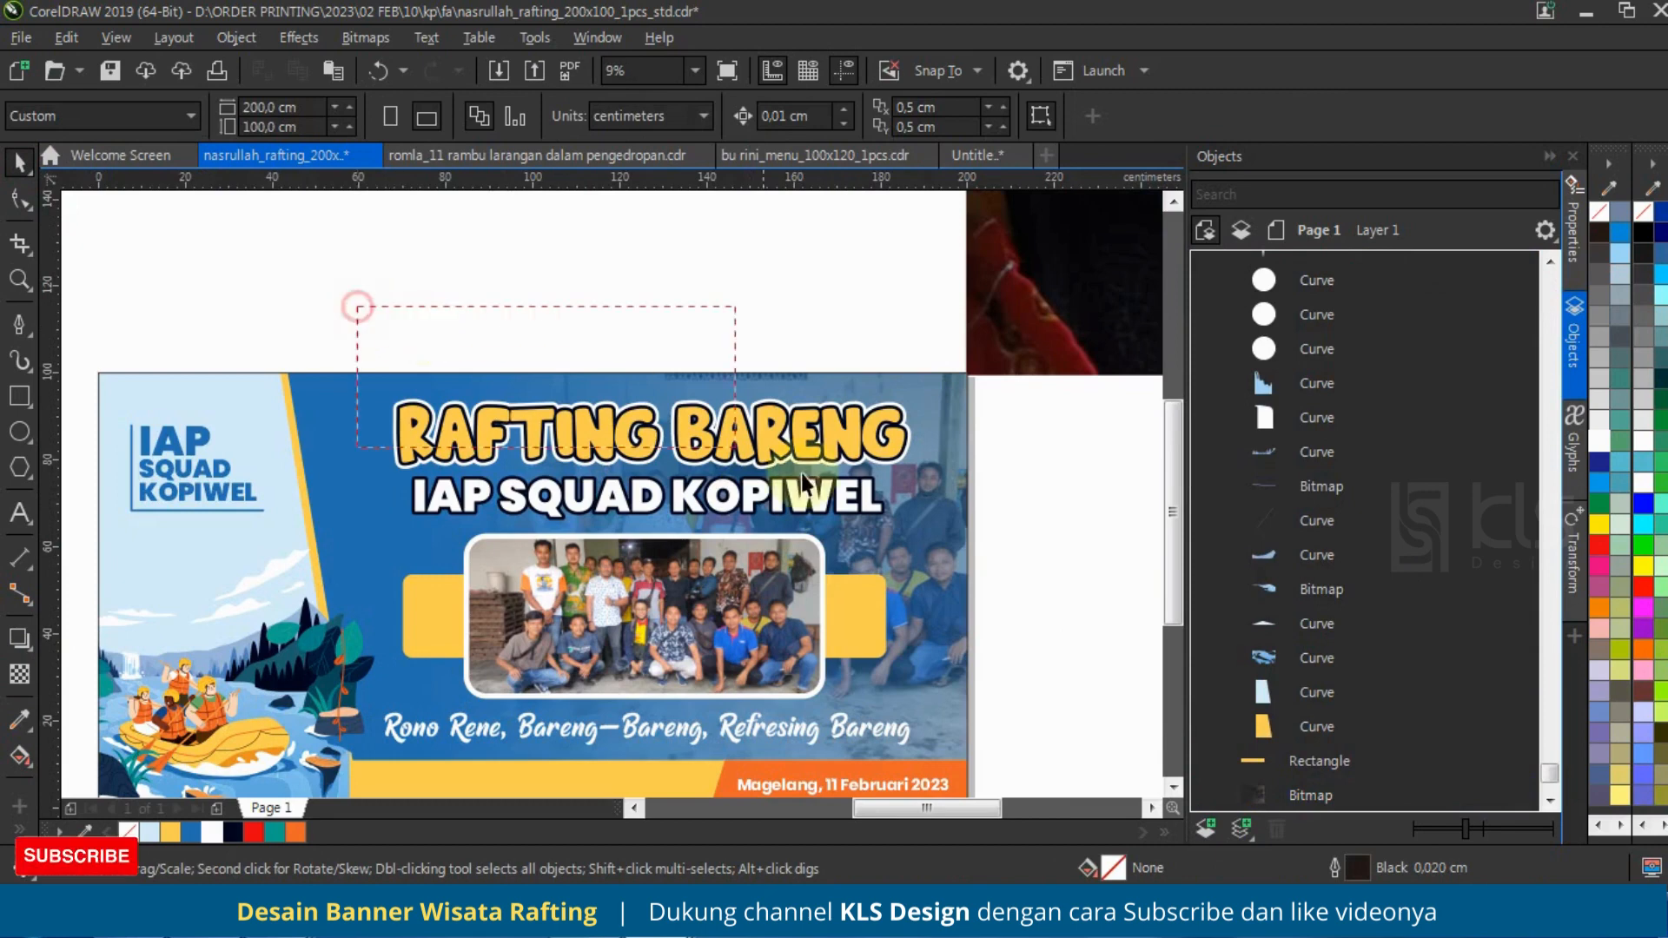
pyautogui.moveTo(802, 474); pyautogui.dragTo(987, 556)
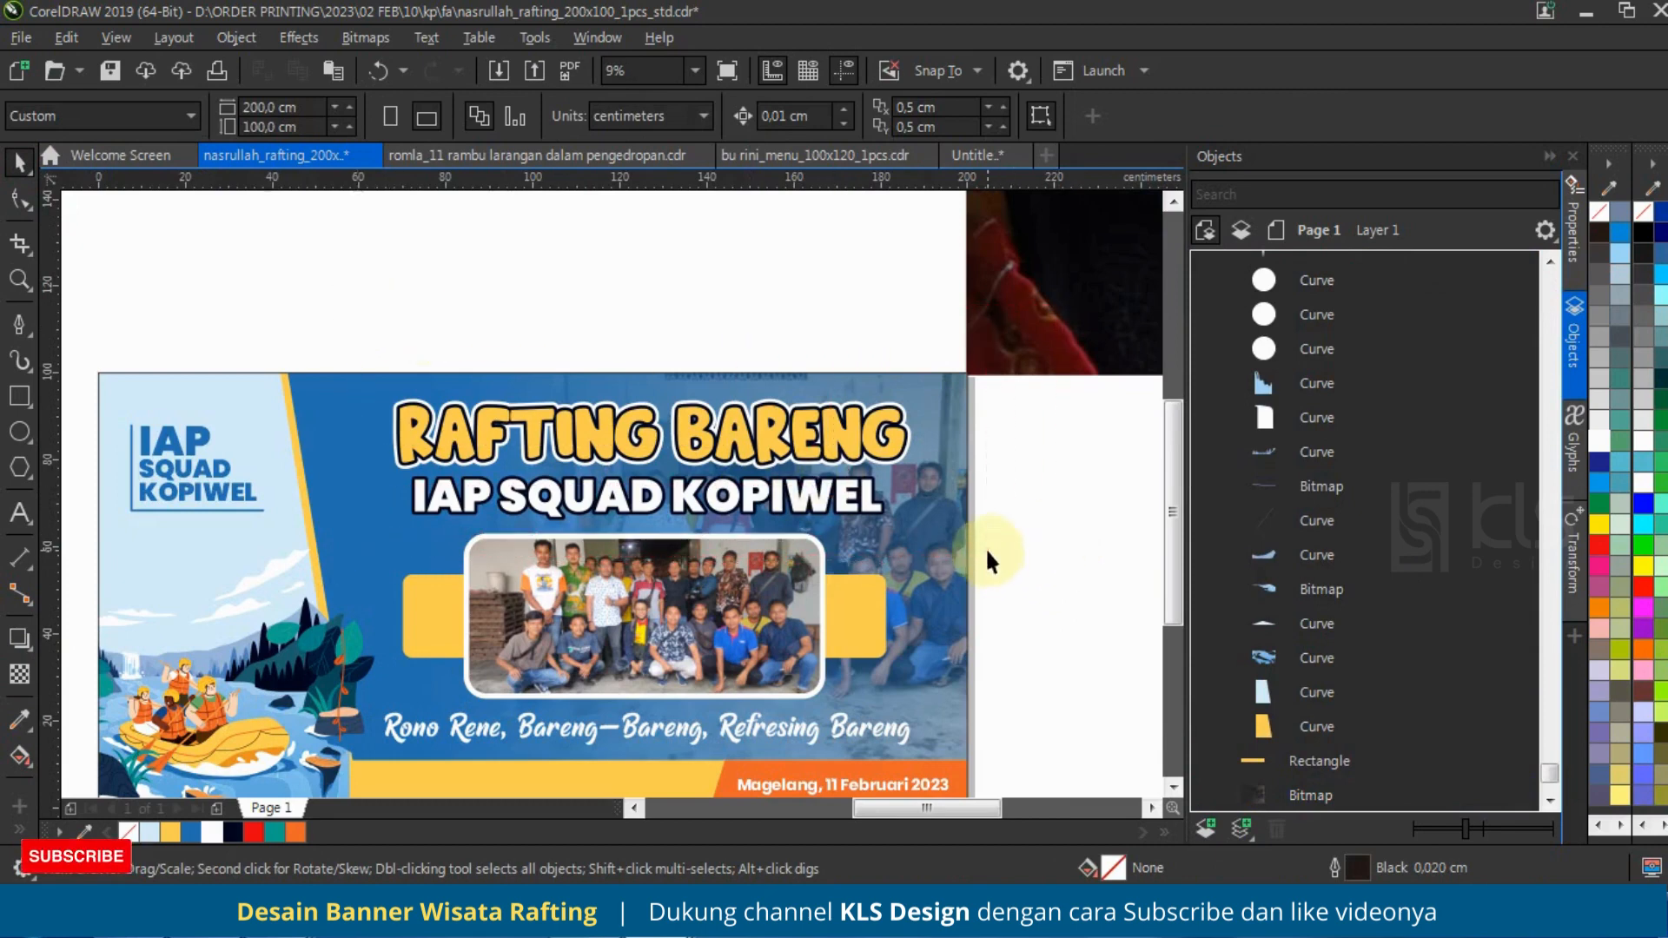
pyautogui.press('c')
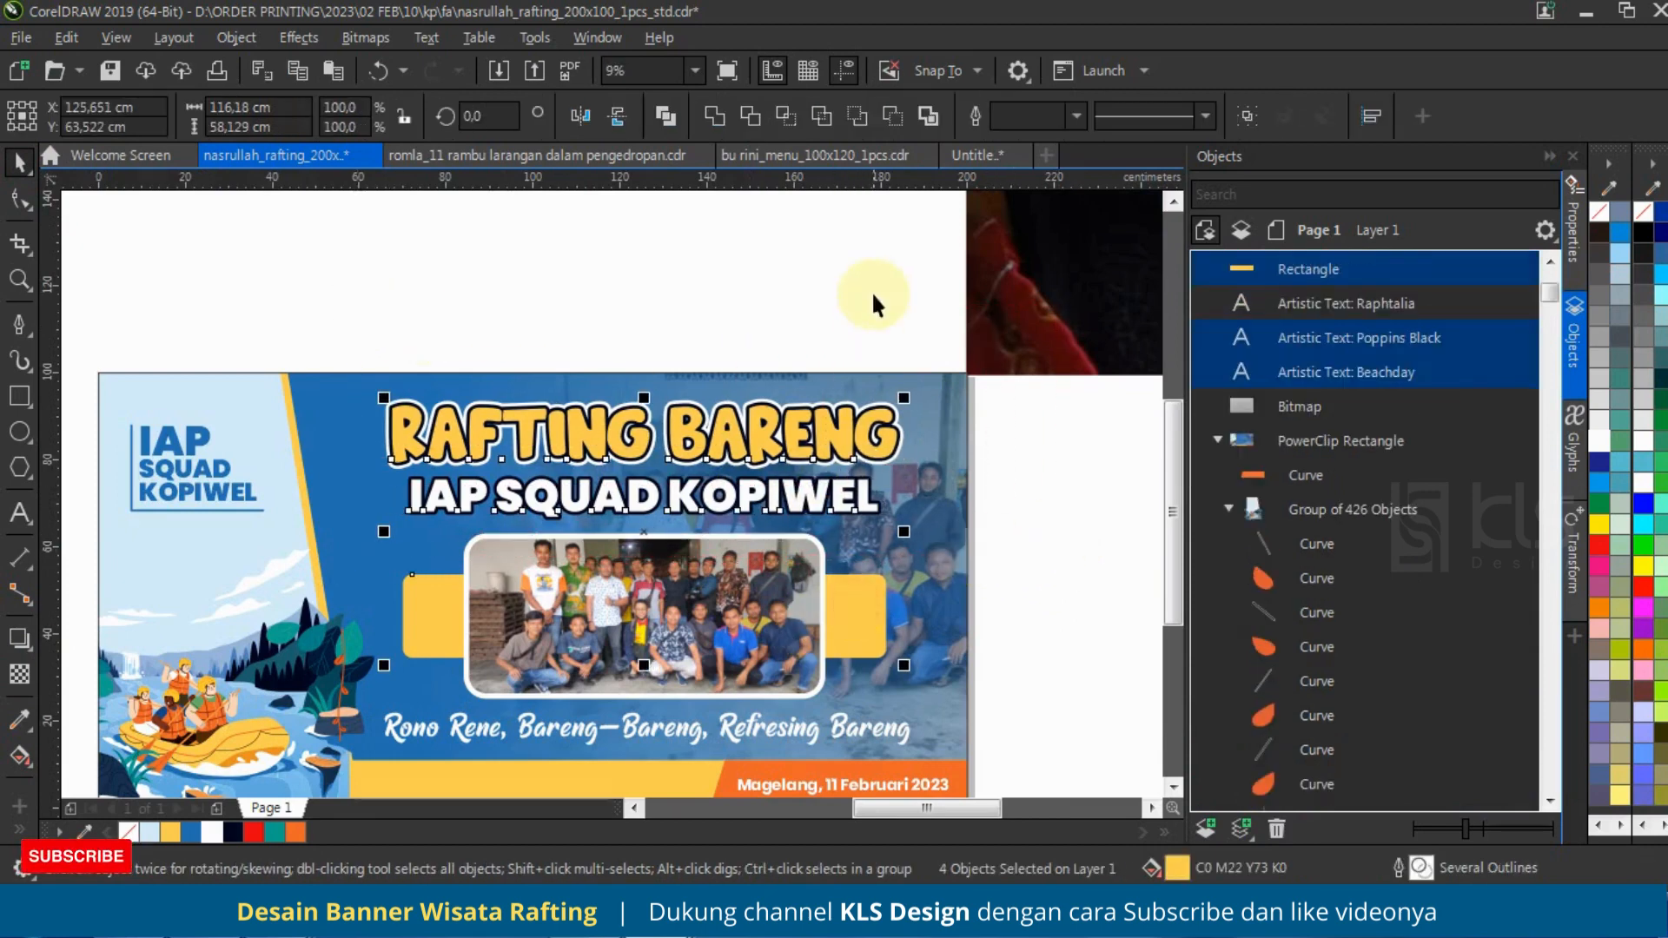
pyautogui.click(793, 274)
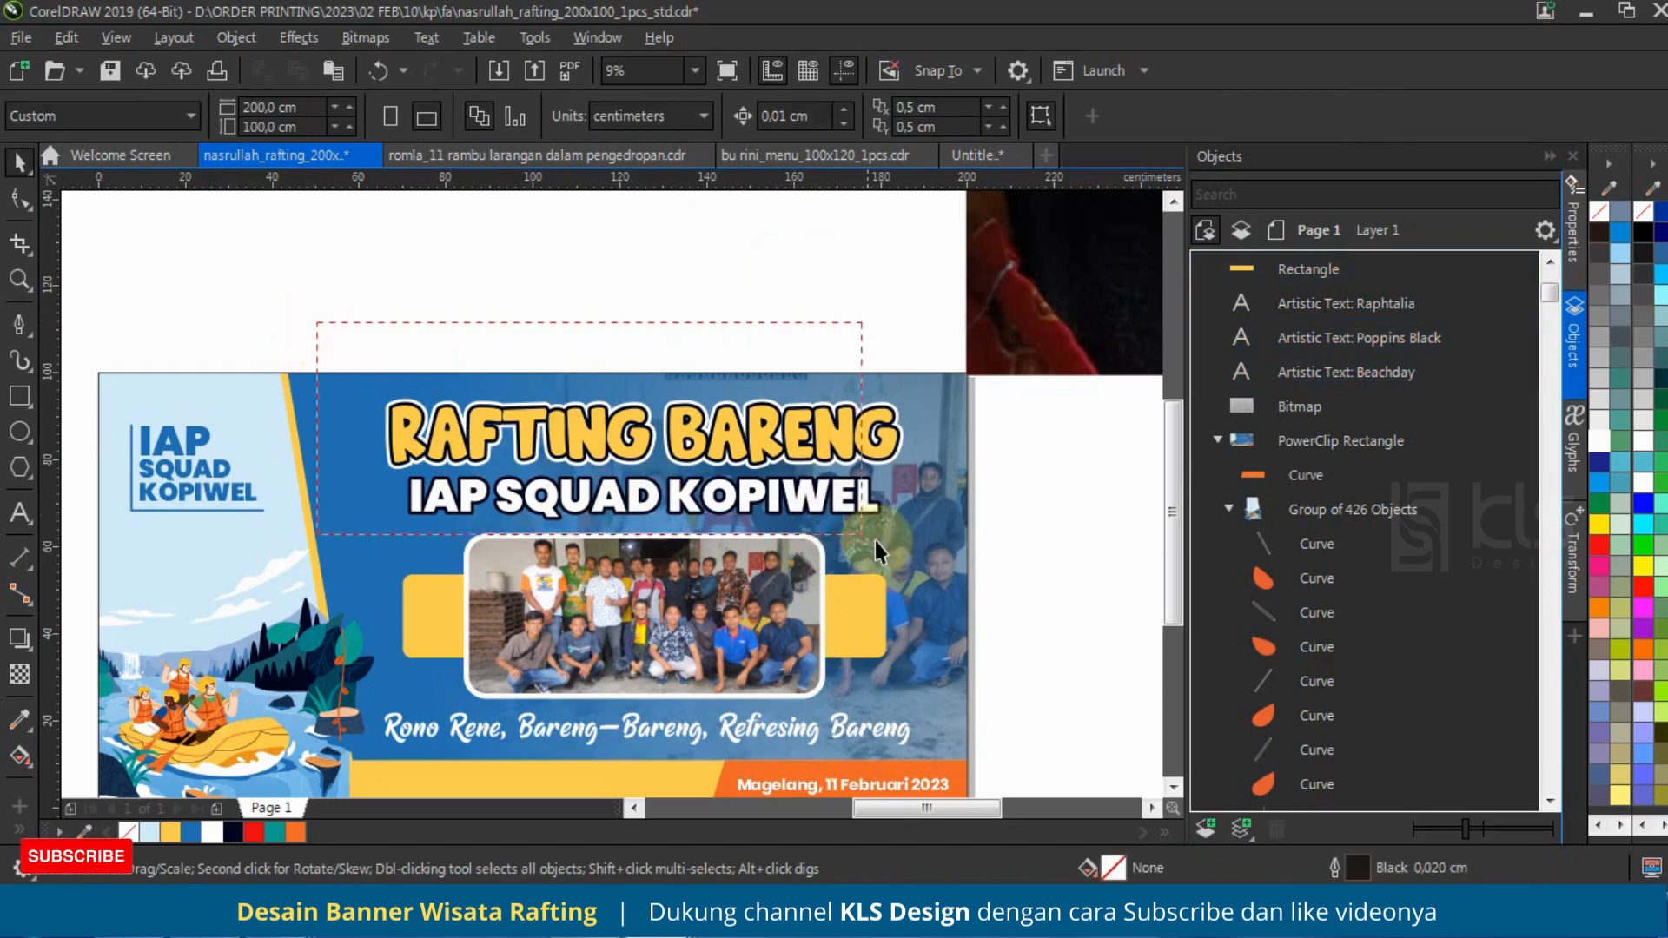
pyautogui.moveTo(978, 545); pyautogui.dragTo(1000, 563)
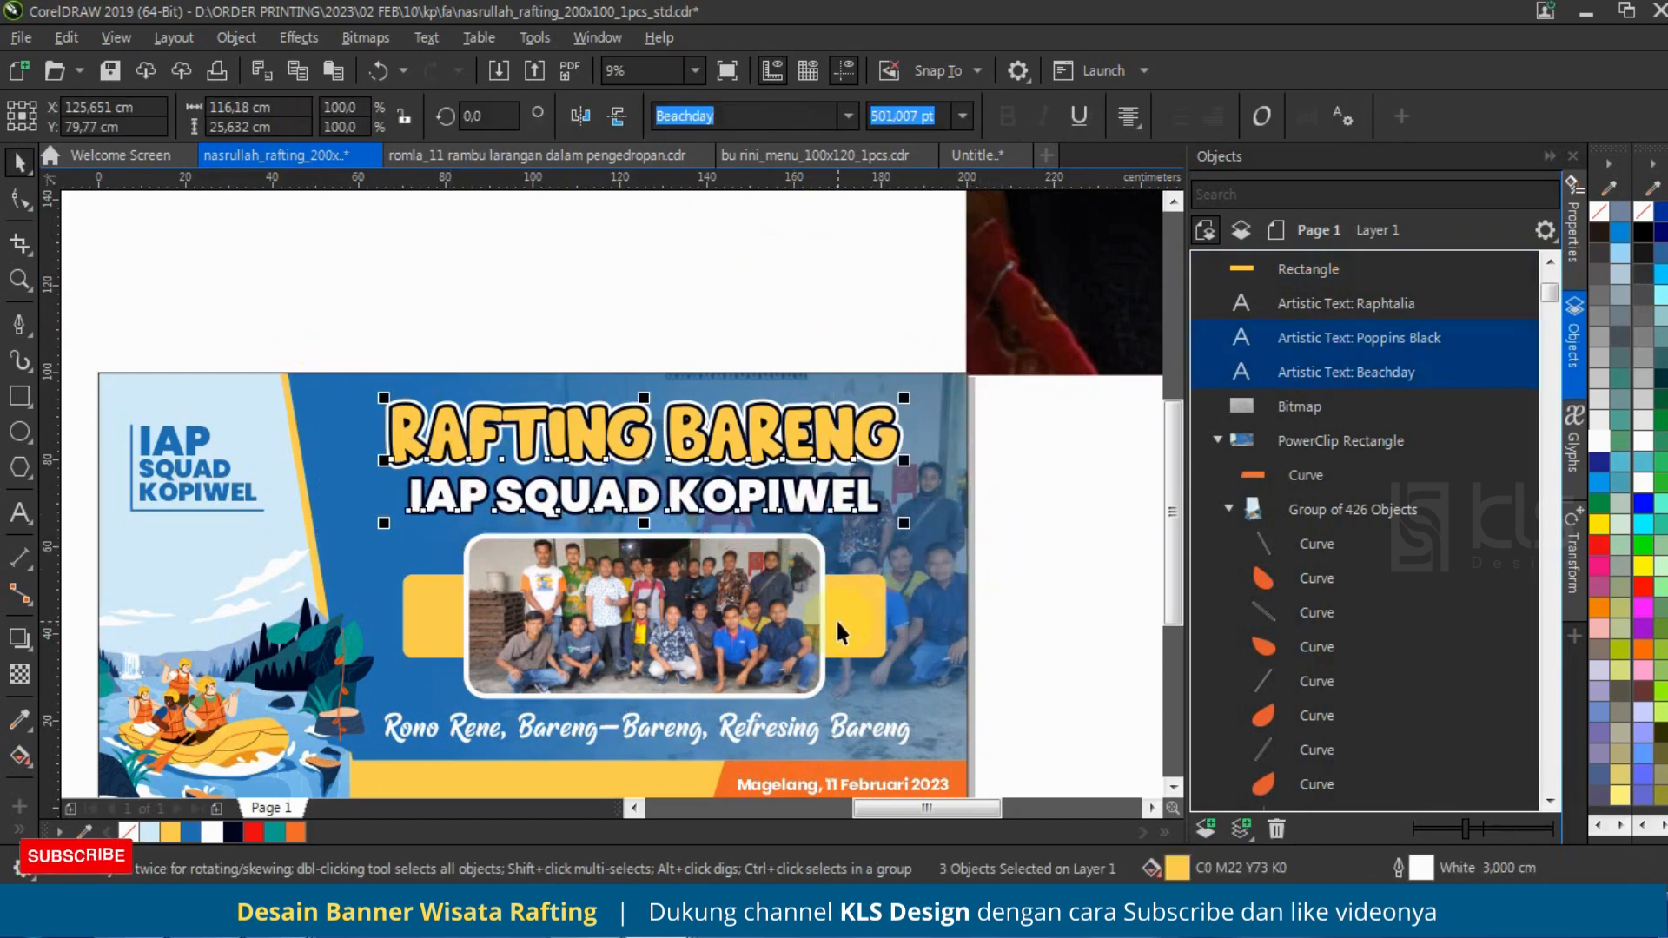
# Step: Group the two titles and centre that group, the framed photo and the yellow rectangle horizontally on the tagline
pyautogui.hotkey('ctrl', 'g')
pyautogui.click(820, 595)
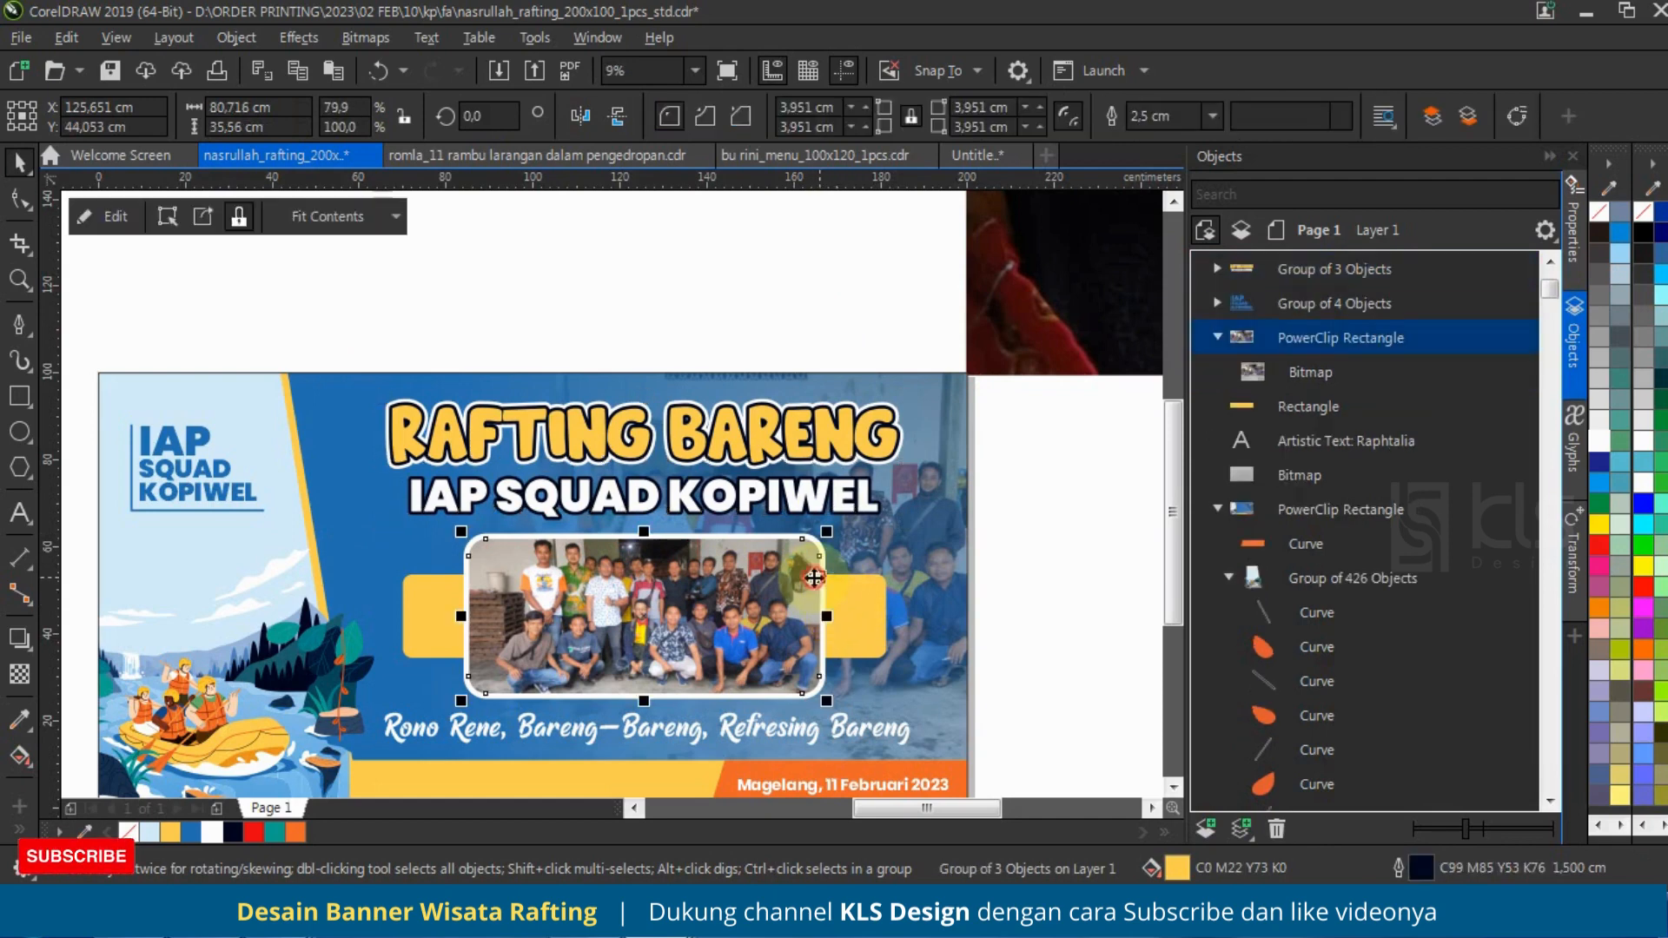
pyautogui.keyDown('shift'); pyautogui.click(857, 619); pyautogui.keyUp('shift')
pyautogui.keyDown('shift'); pyautogui.click(869, 491); pyautogui.keyUp('shift')
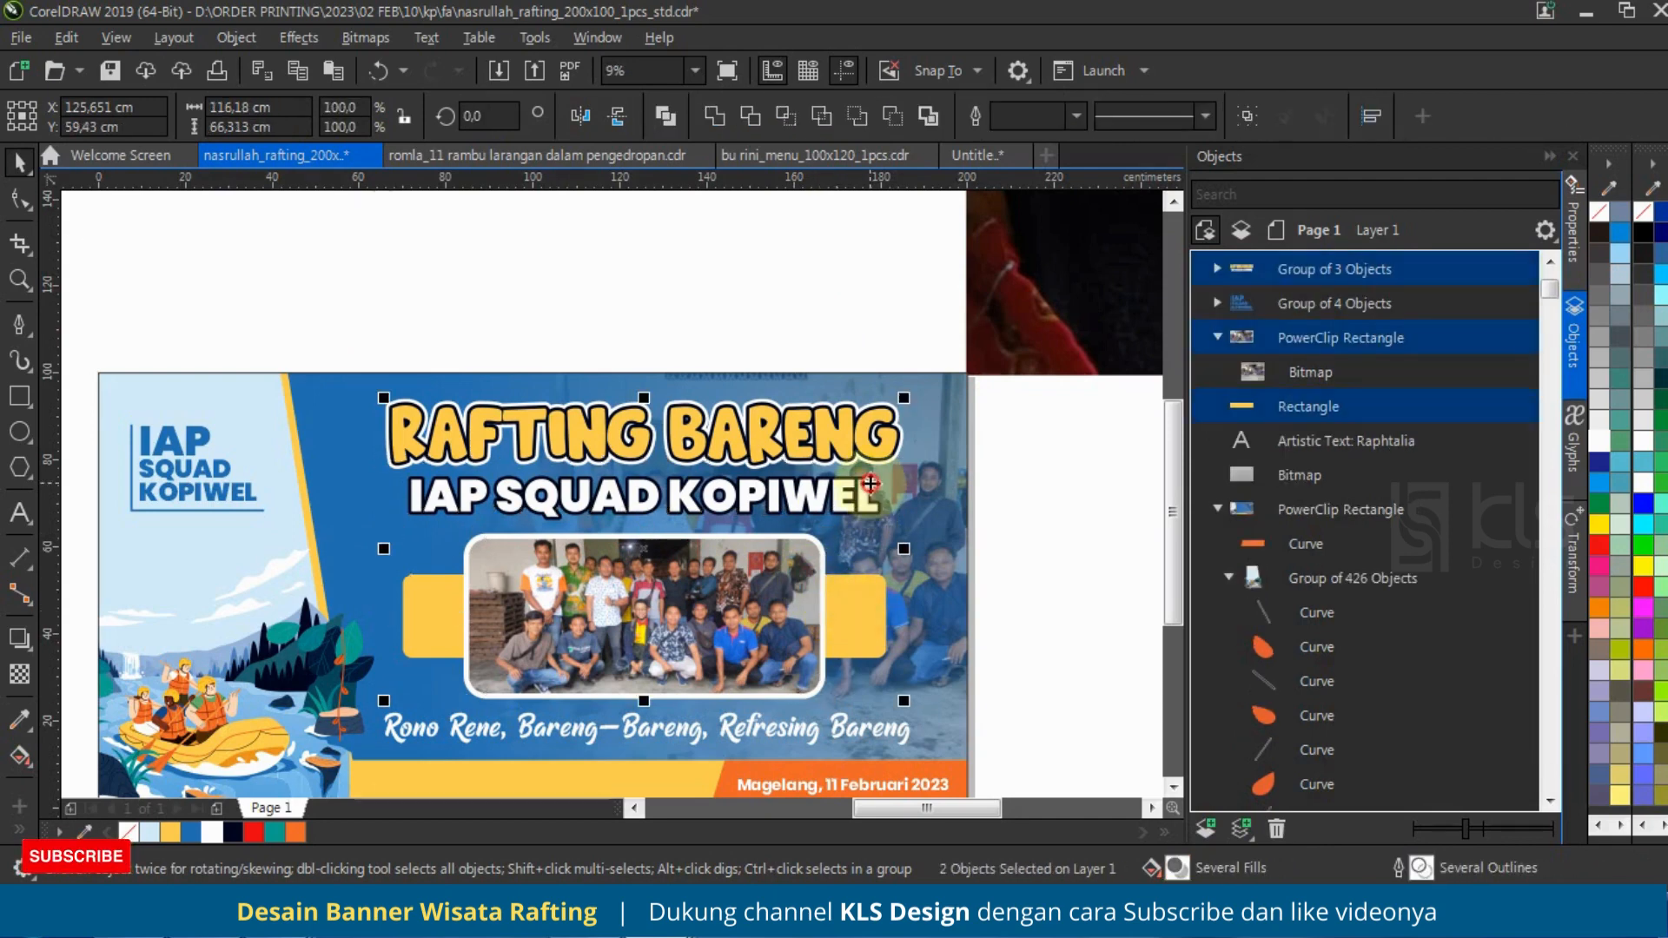
pyautogui.keyDown('shift'); pyautogui.click(841, 730); pyautogui.keyUp('shift')
pyautogui.press('c')
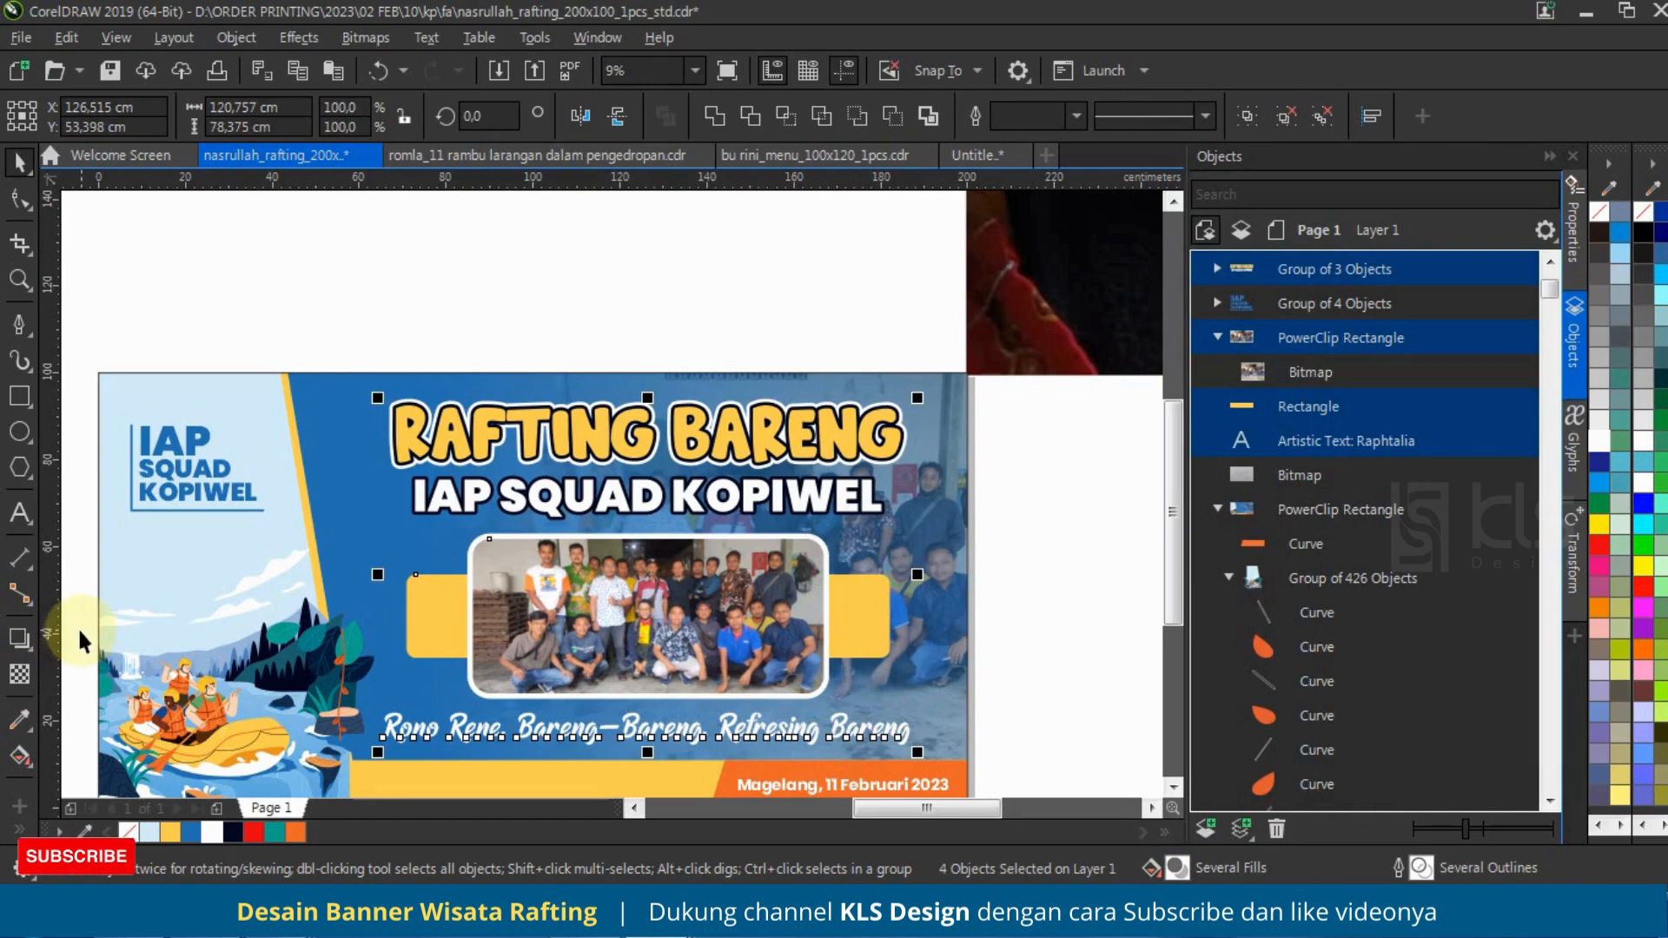
# Step: Apply the Flat Bottom Right drop shadow preset to the selected title group, framed photo, yellow rectangle and tagline
pyautogui.click(19, 639)
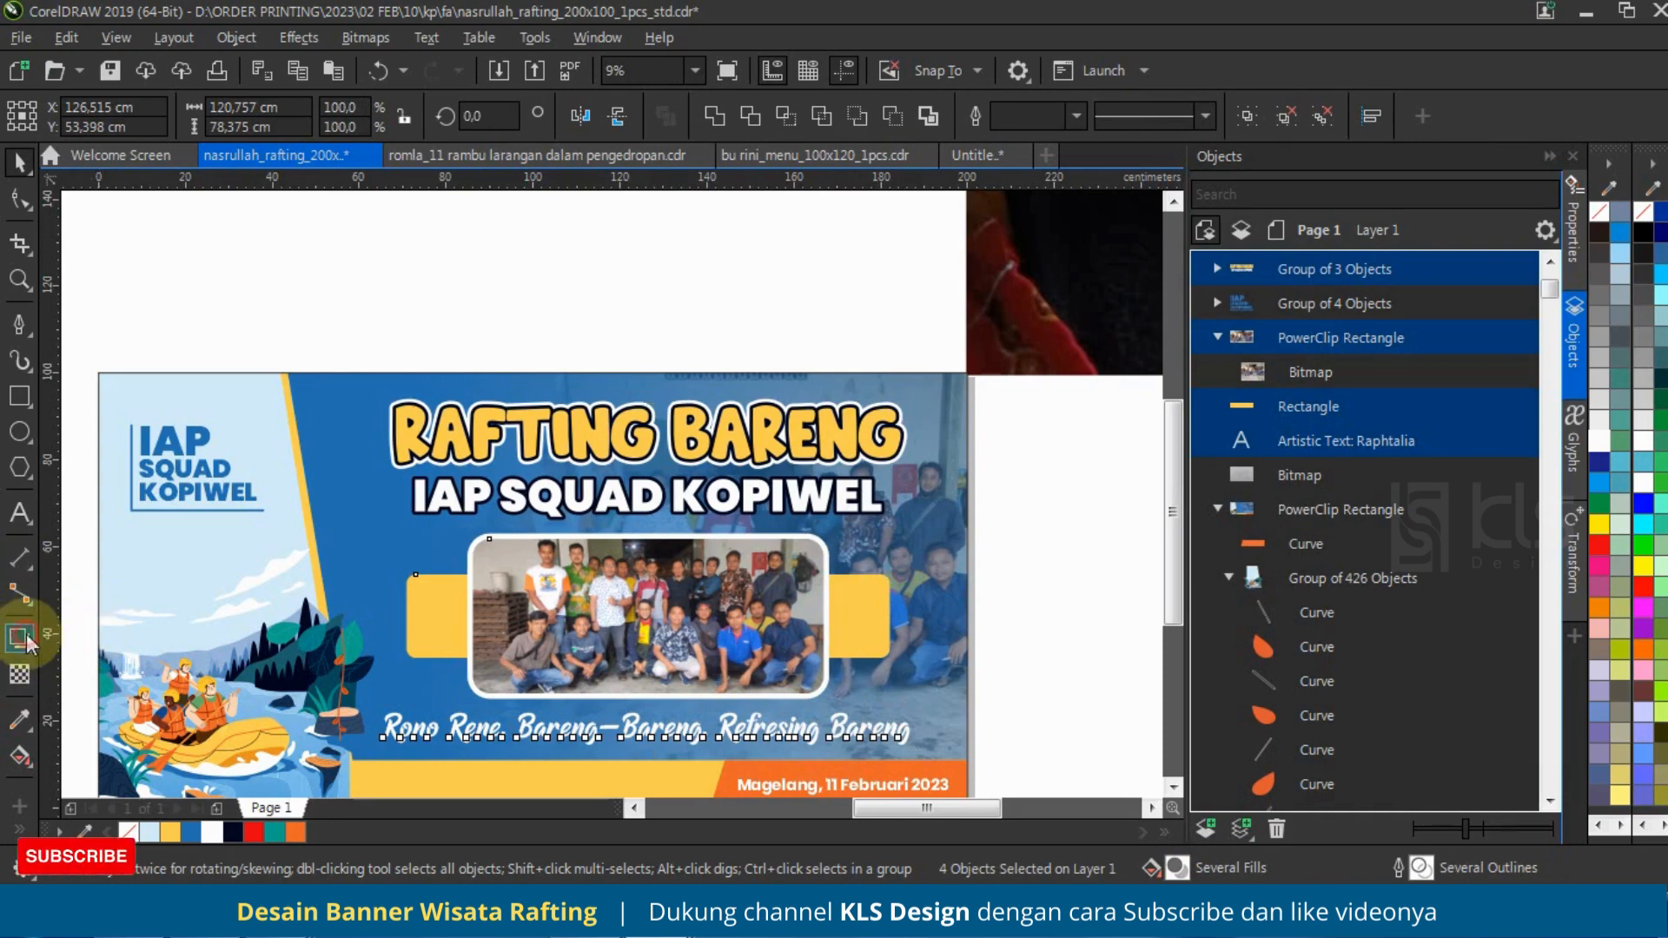
pyautogui.click(55, 120)
pyautogui.click(87, 161)
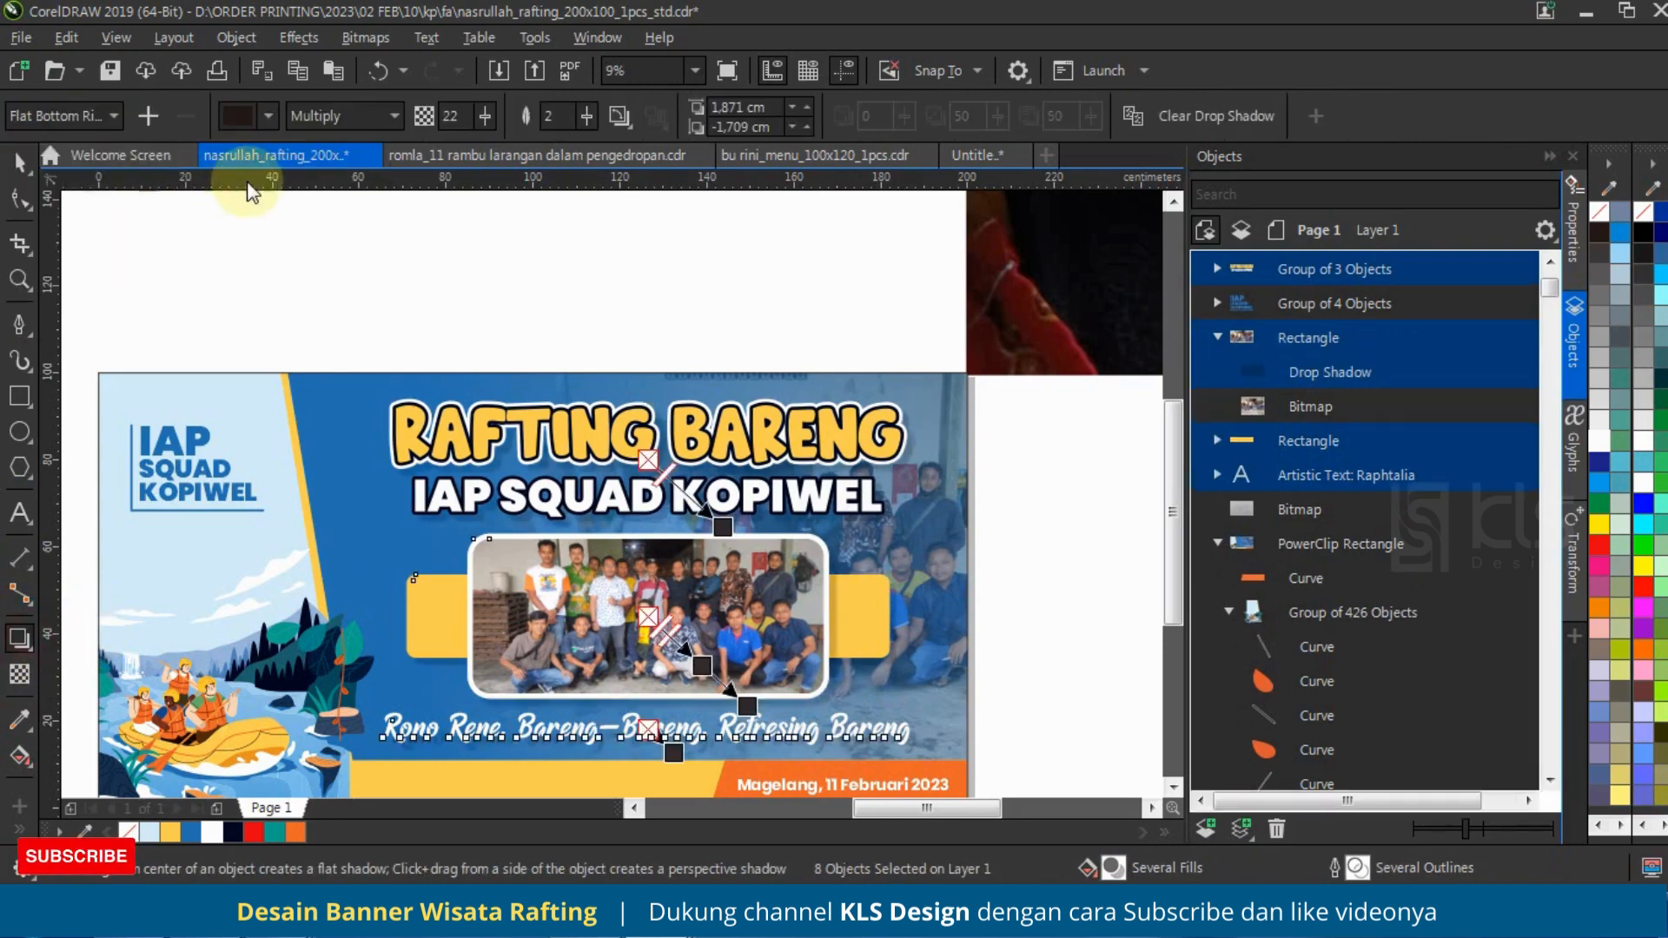
pyautogui.click(270, 118)
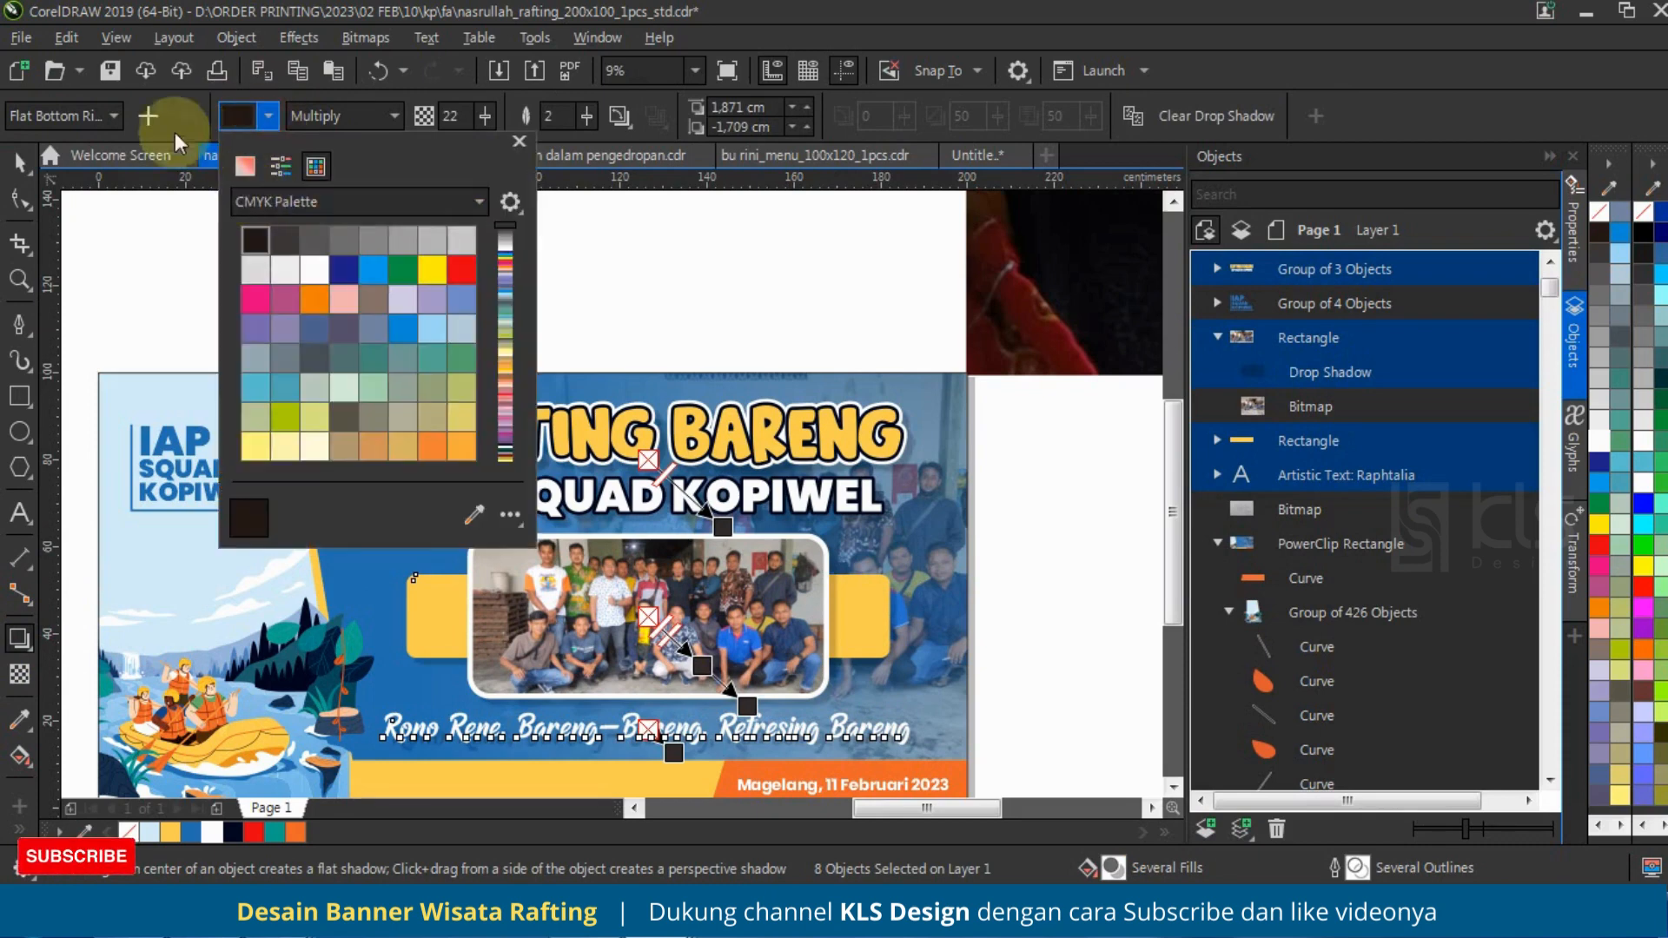
pyautogui.click(103, 116)
pyautogui.click(132, 165)
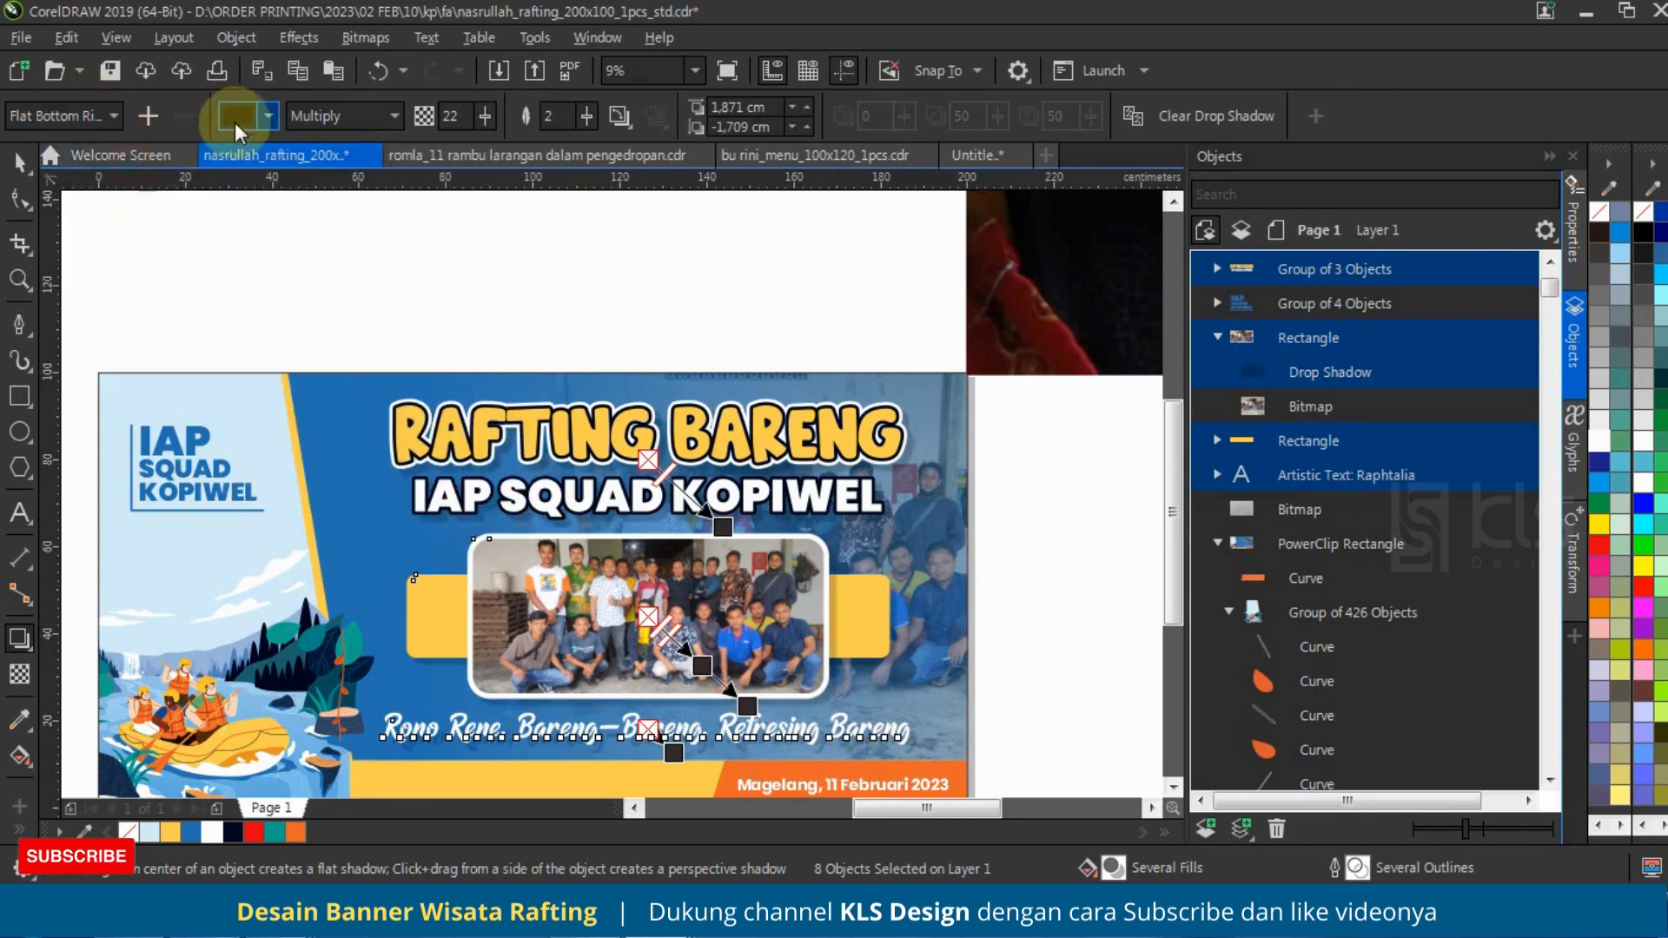
# Step: Set the drop shadows' colour to black, their opacity to 30 and their feathering to 10
pyautogui.click(265, 118)
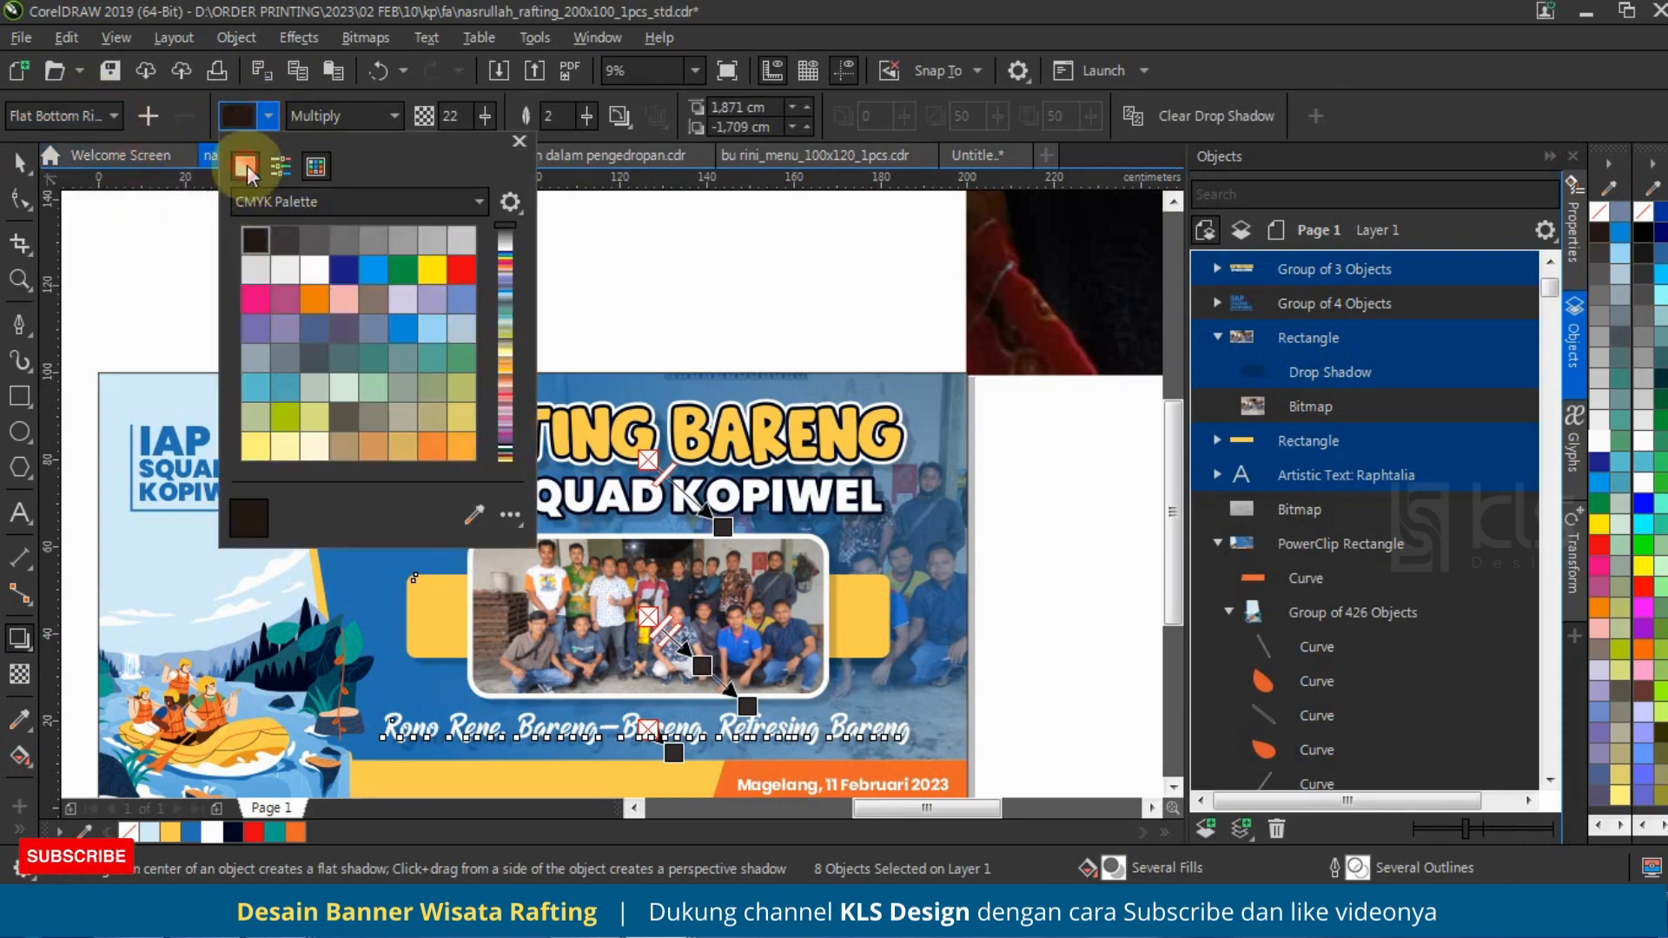
pyautogui.click(246, 168)
pyautogui.moveTo(294, 255); pyautogui.dragTo(171, 460)
pyautogui.click(481, 113)
pyautogui.moveTo(461, 116); pyautogui.dragTo(406, 116)
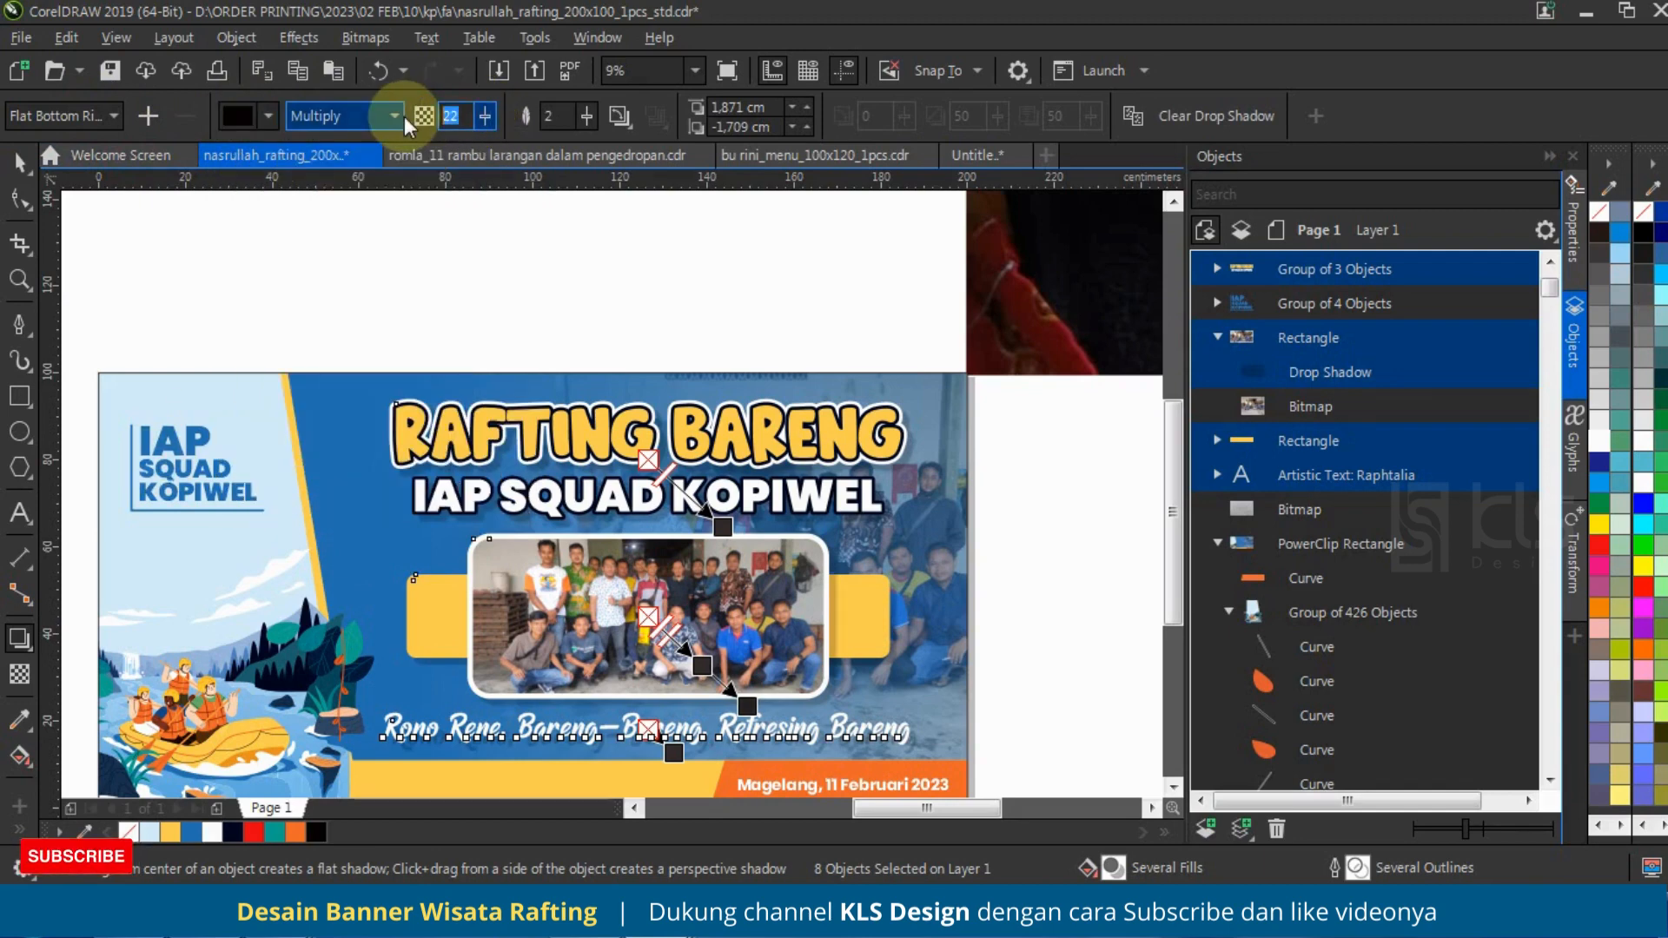
pyautogui.write('30')
pyautogui.press('Tab')
pyautogui.write('10')
pyautogui.press('Return')
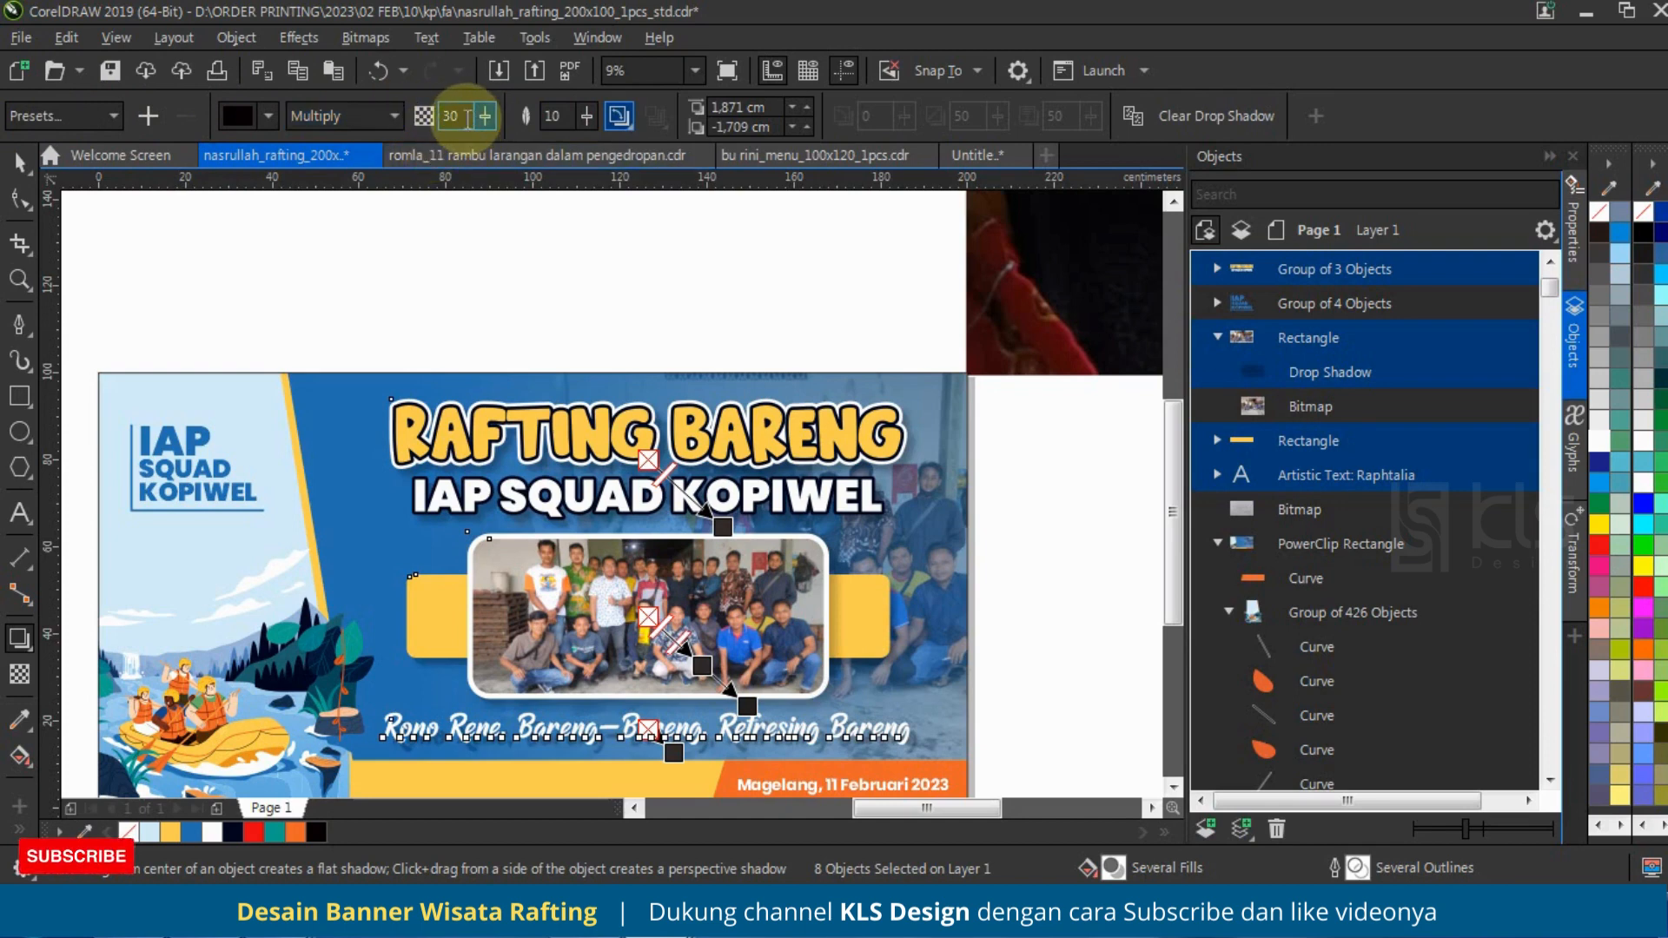
# Step: Pull the tagline's drop shadow closer to the text, to an offset of about 0.89 cm right and 0.85 cm down
pyautogui.click(19, 162)
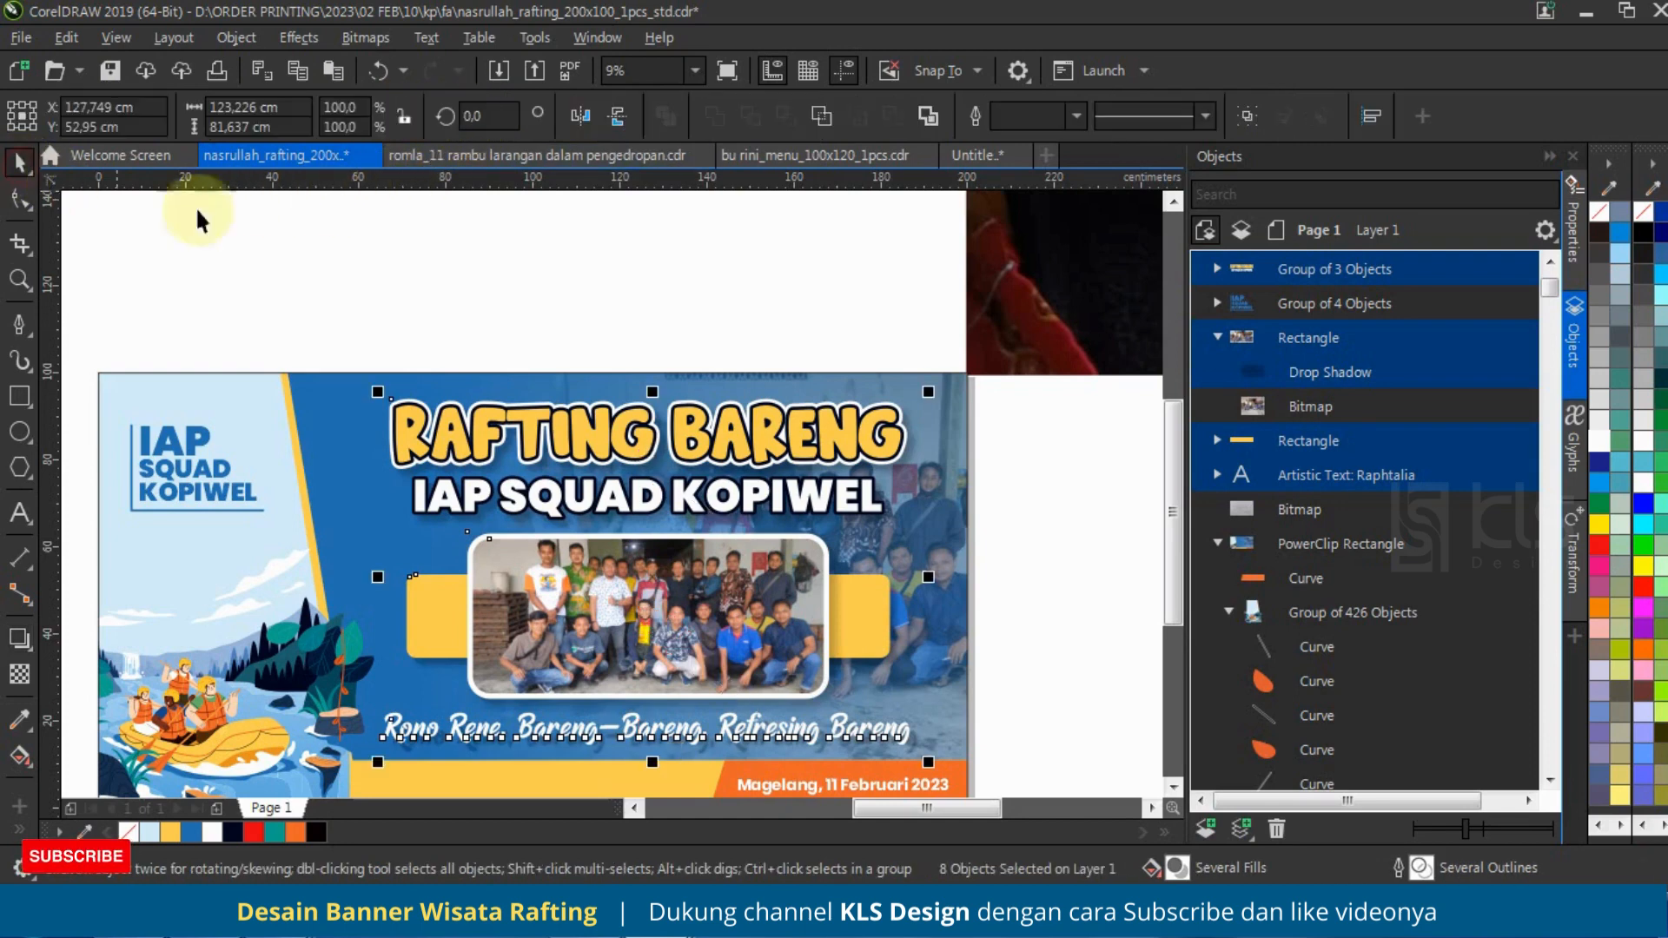
pyautogui.click(19, 638)
pyautogui.scroll(-2, 703, 486)
pyautogui.scroll(4, 688, 640)
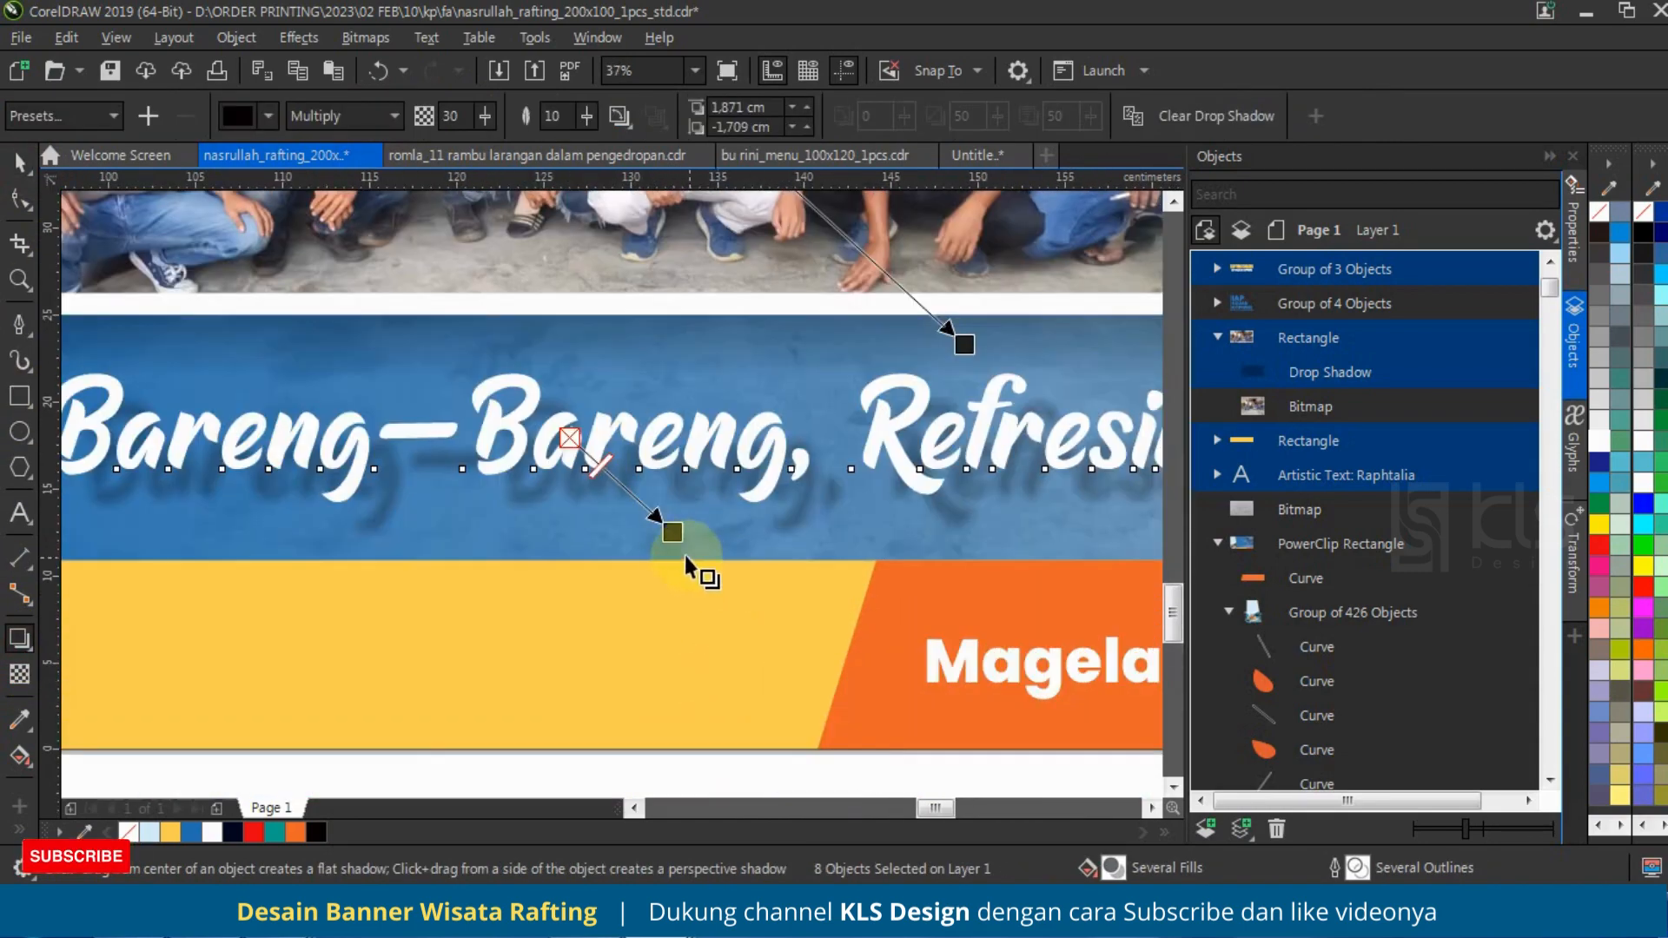
pyautogui.moveTo(673, 532); pyautogui.dragTo(670, 492)
pyautogui.scroll(-2, 670, 491)
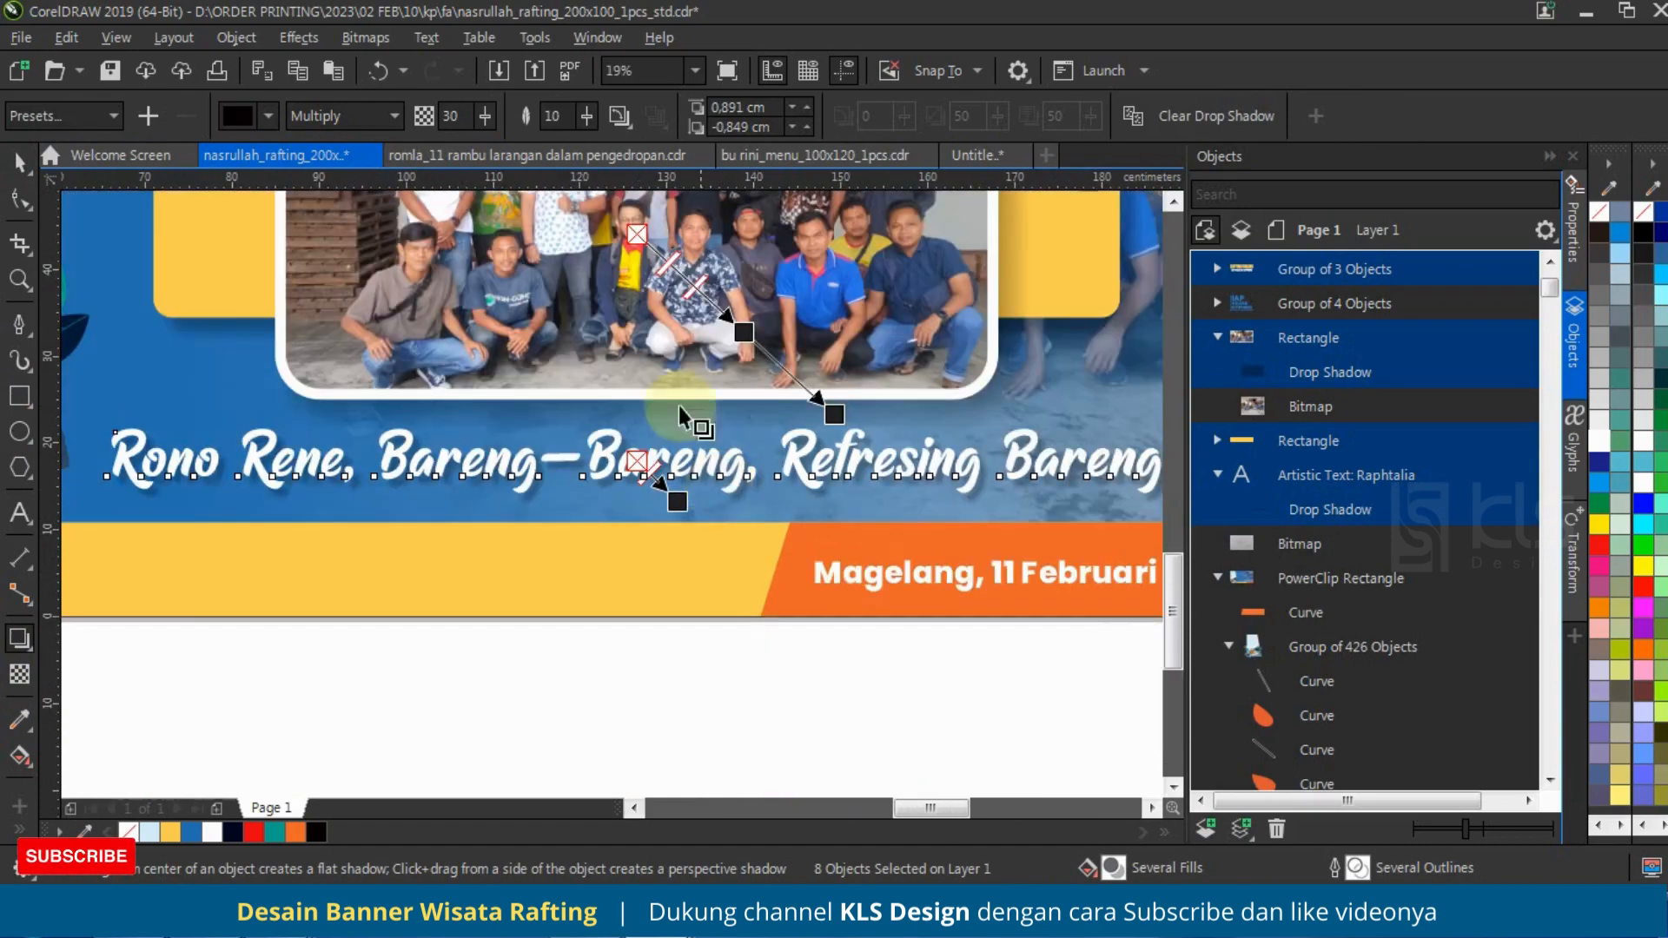
# Step: Set the opacity of the selected objects' drop shadows to 40 and clear the selection
pyautogui.doubleClick(457, 117)
pyautogui.write('40')
pyautogui.press('Tab')
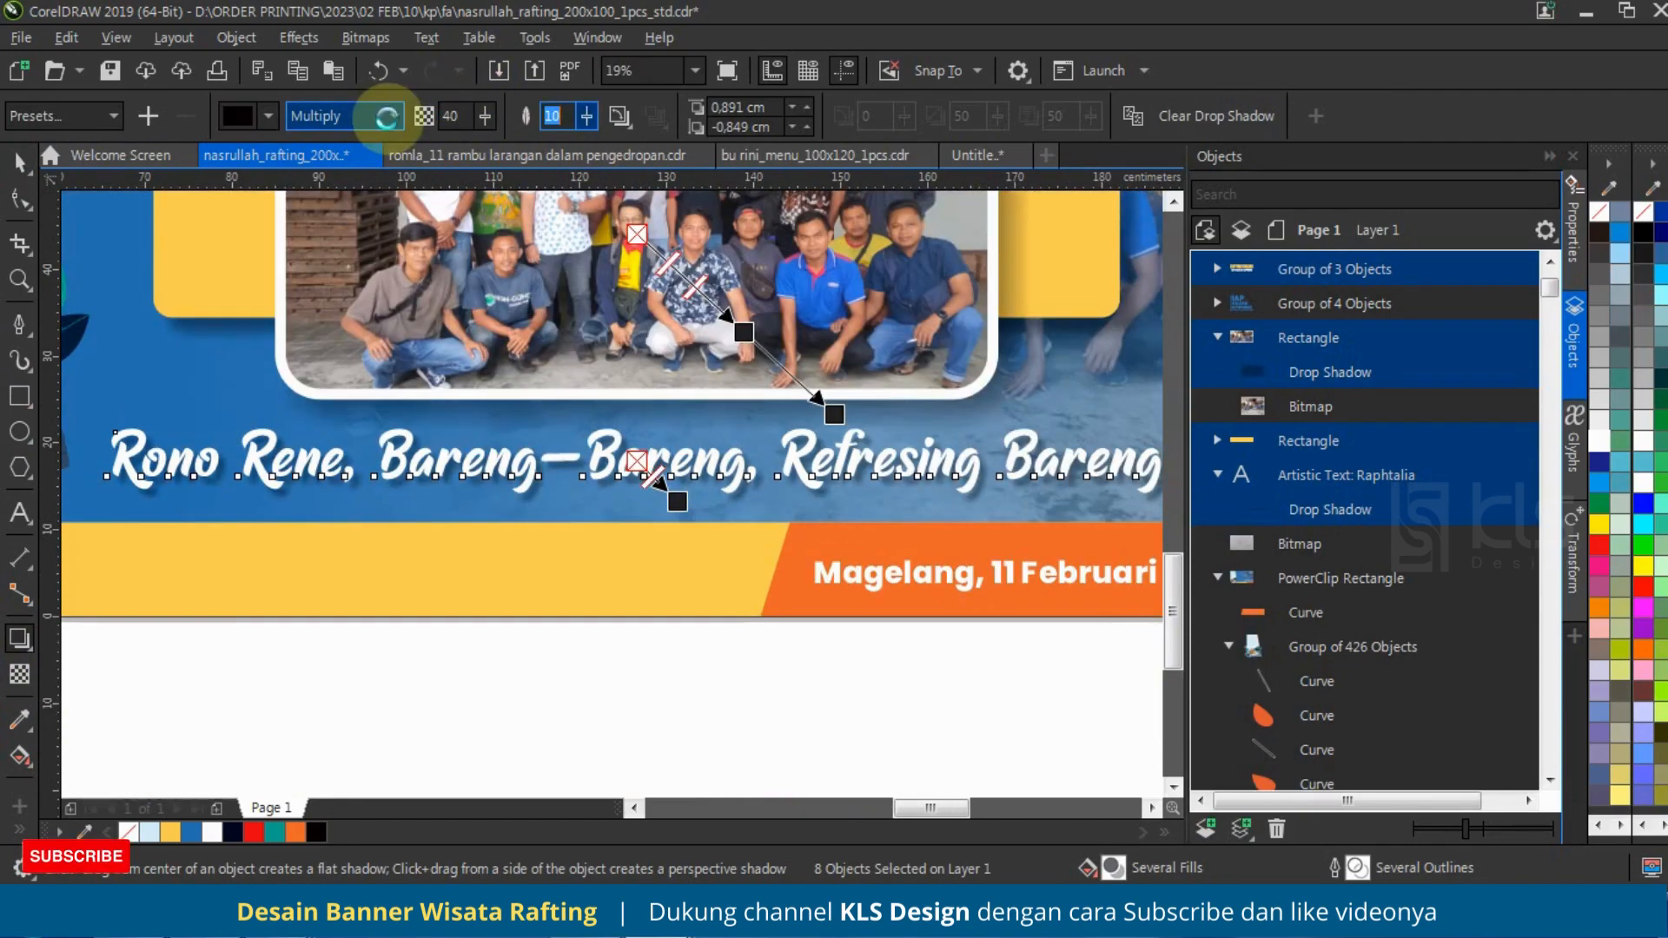
pyautogui.scroll(-2, 643, 530)
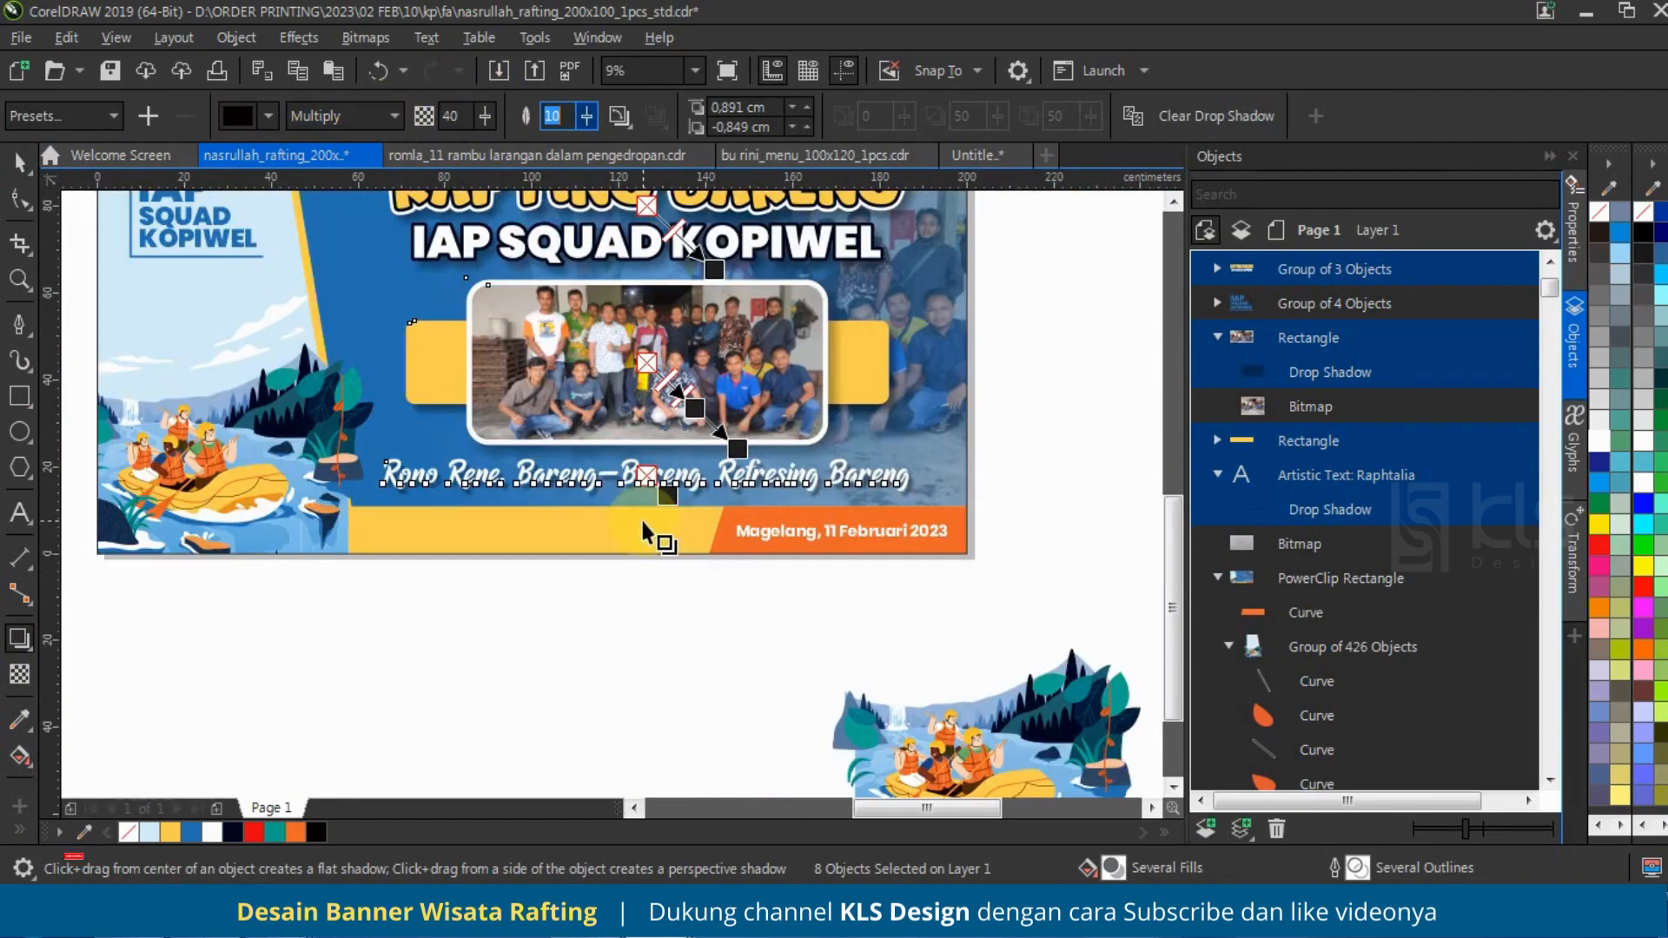
pyautogui.click(19, 162)
pyautogui.scroll(-1, 532, 552)
pyautogui.click(871, 480)
# Step: Save the banner document
pyautogui.scroll(1, 534, 460)
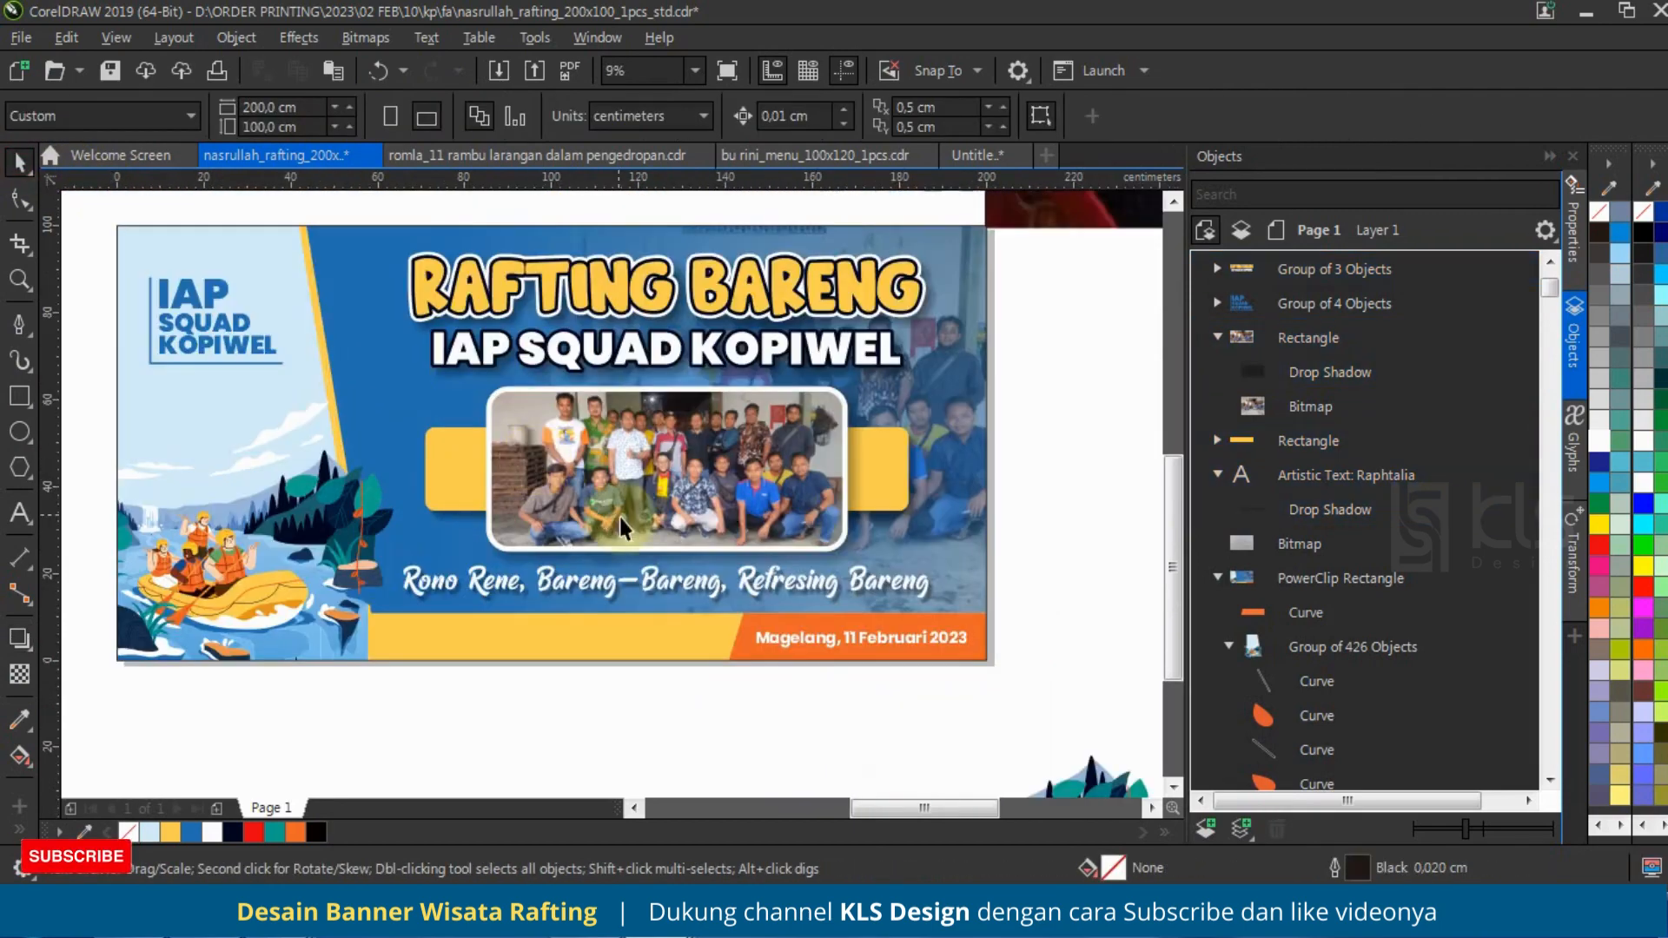
pyautogui.scroll(-1, 619, 517)
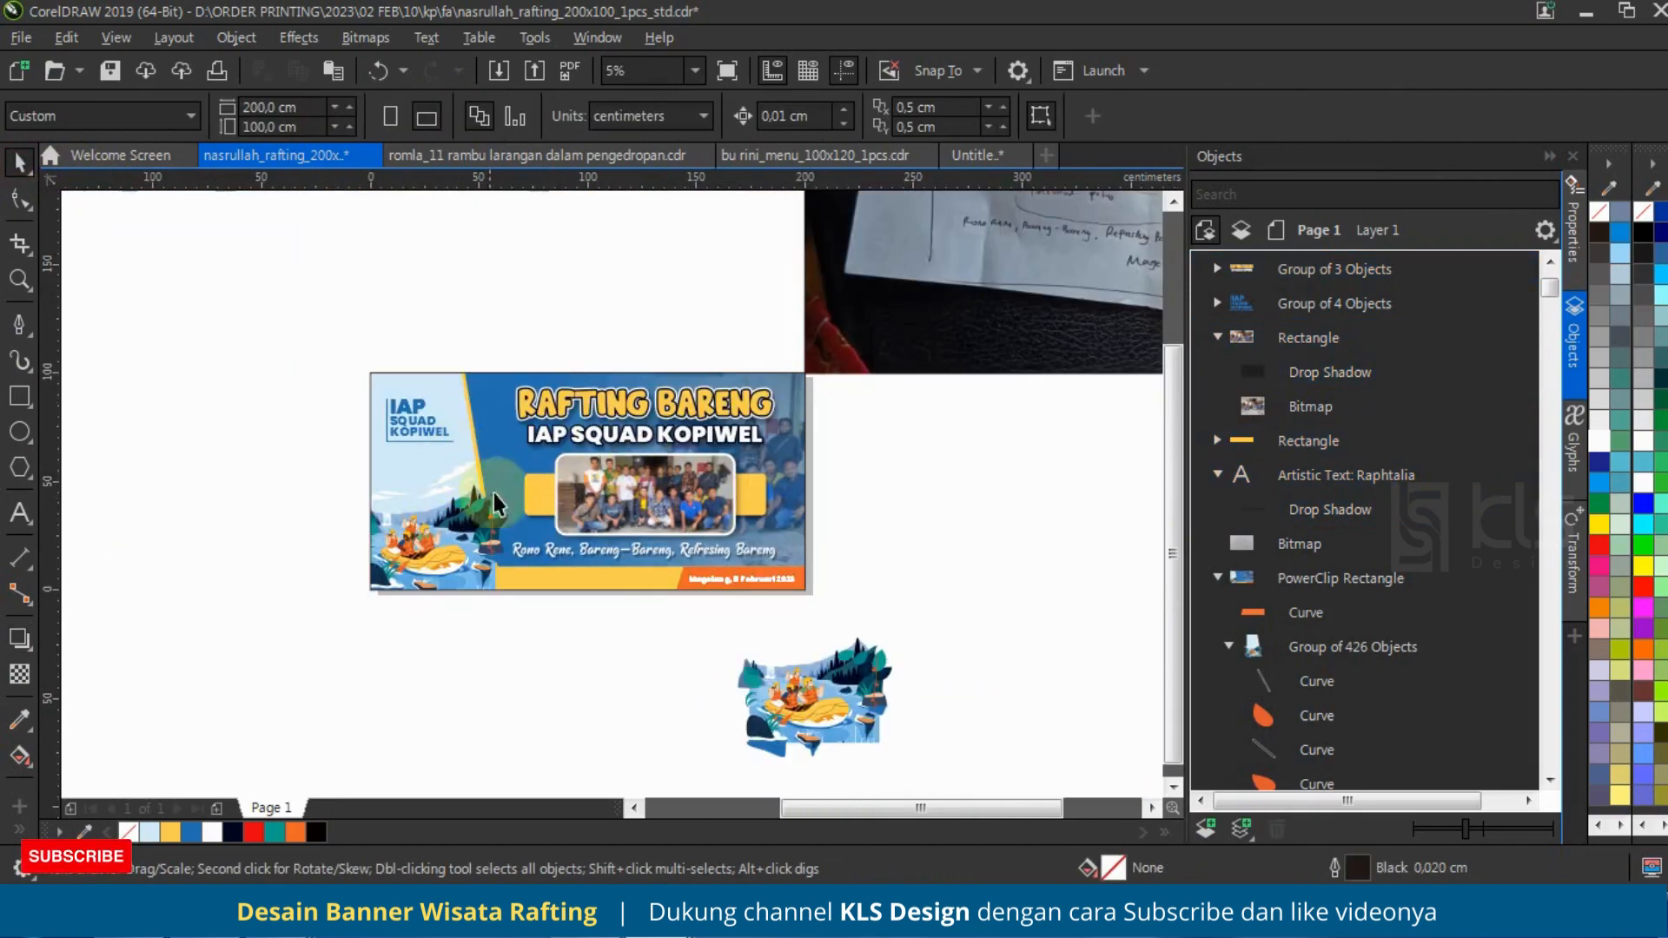
pyautogui.hotkey('ctrl', 's')
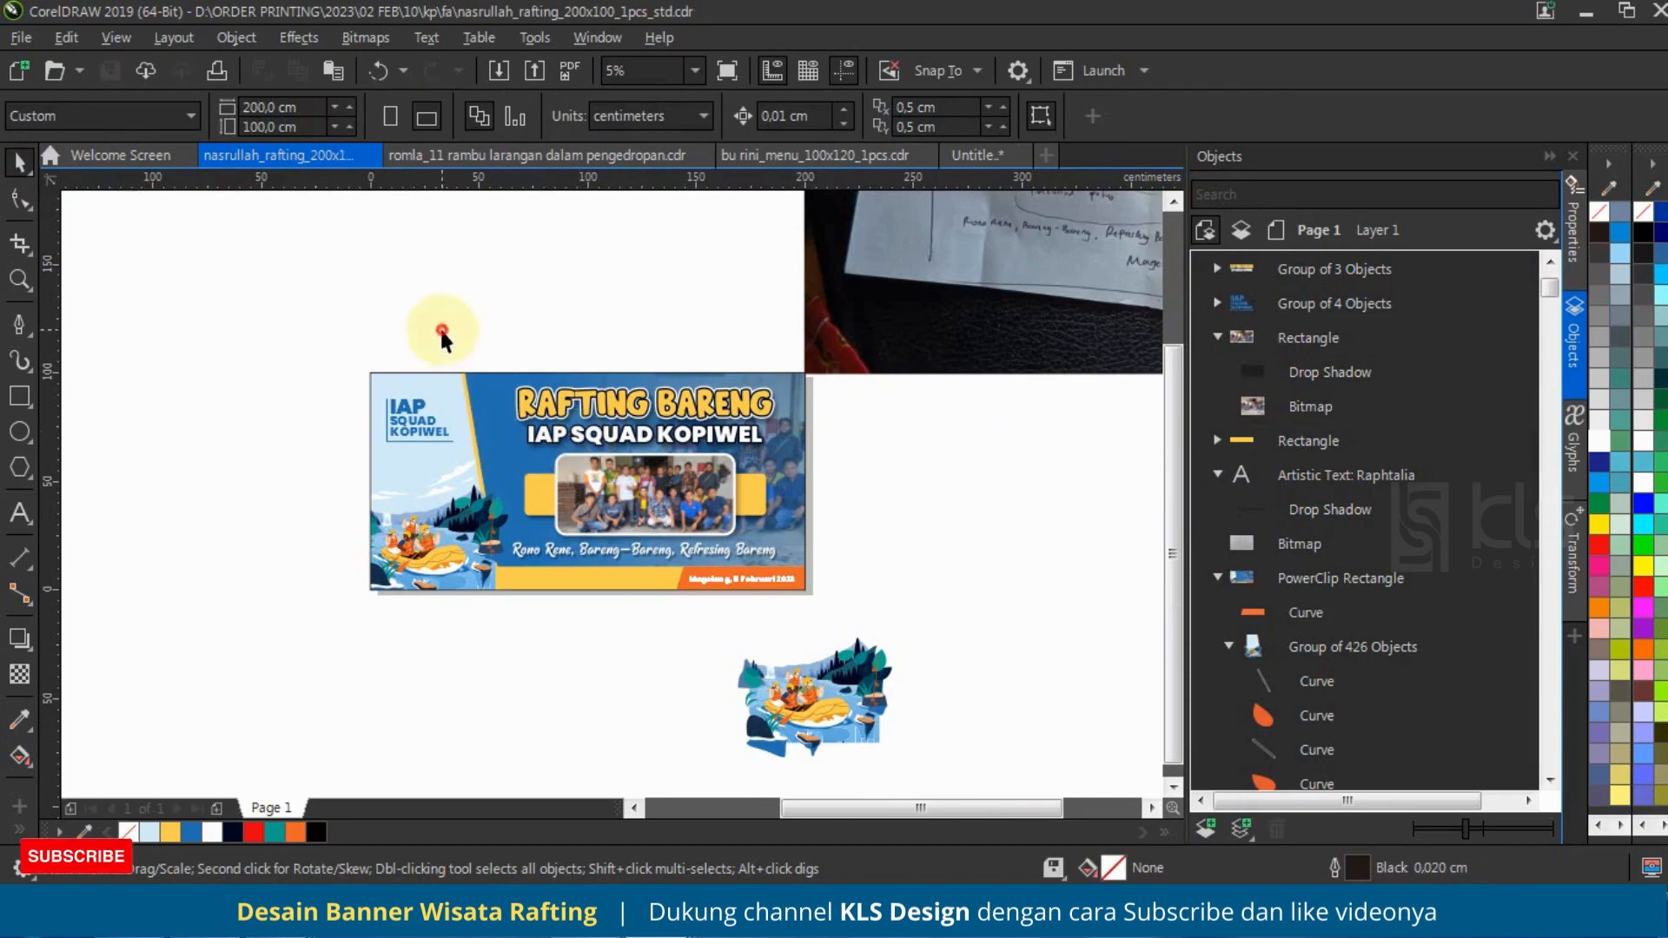
# Step: Select the whole banner, fit it in the view and examine the finished design in a full-screen preview
pyautogui.moveTo(357, 346); pyautogui.dragTo(858, 638)
pyautogui.hotkey('shift', 'F2')
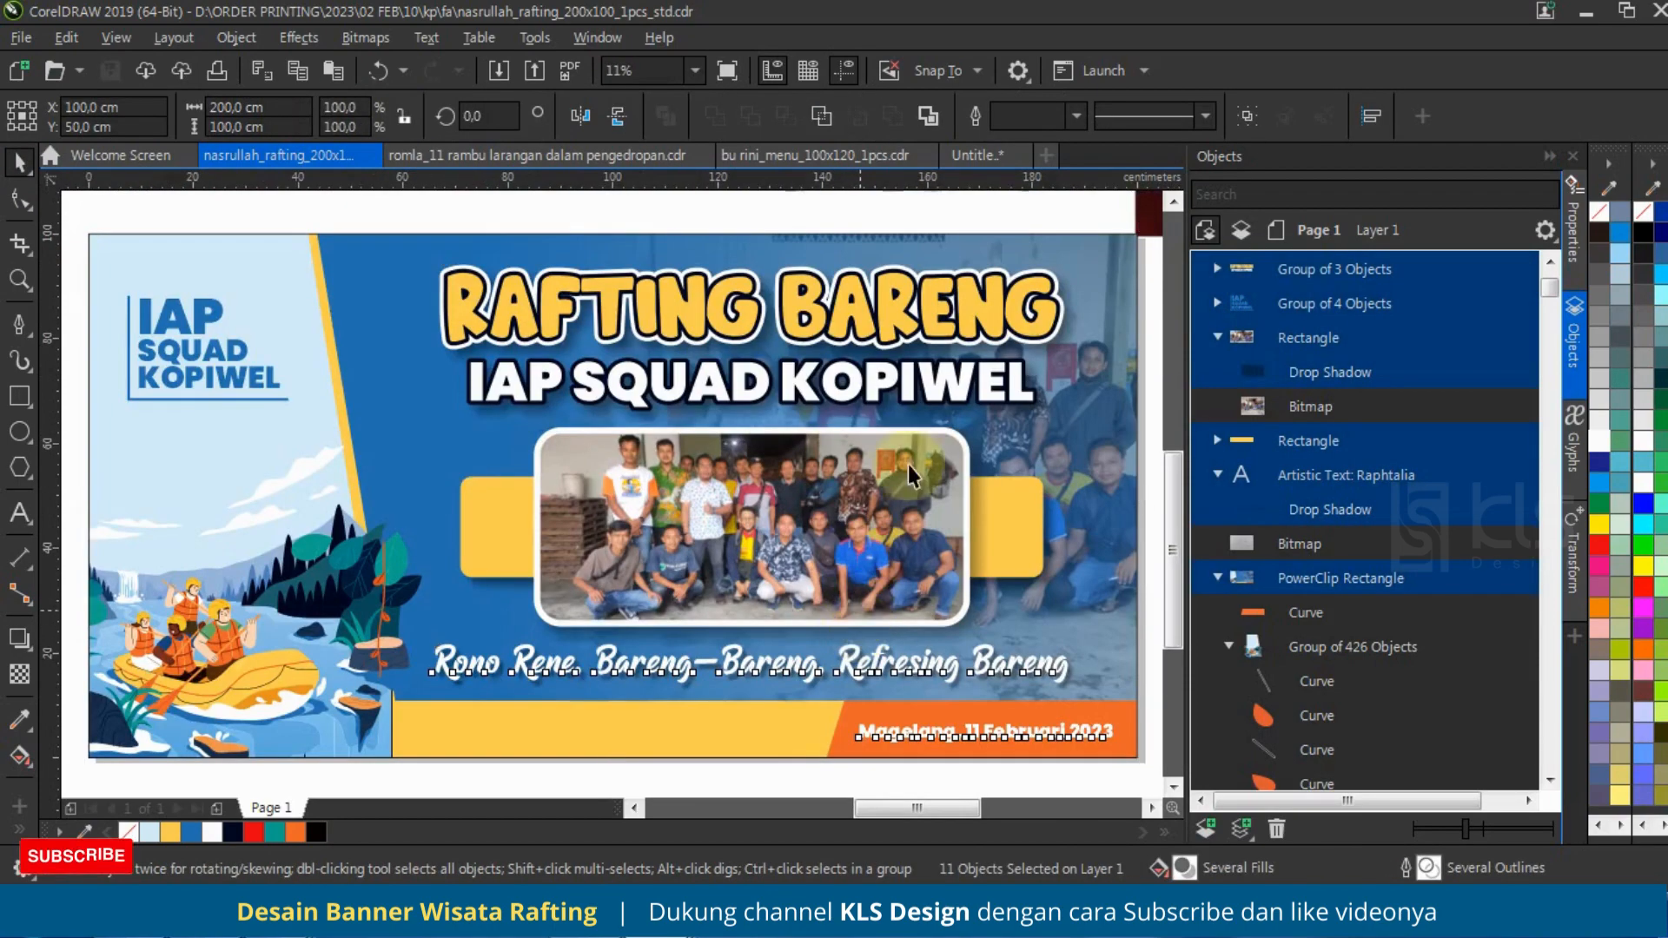
pyautogui.press('F9')
pyautogui.moveTo(1134, 11)
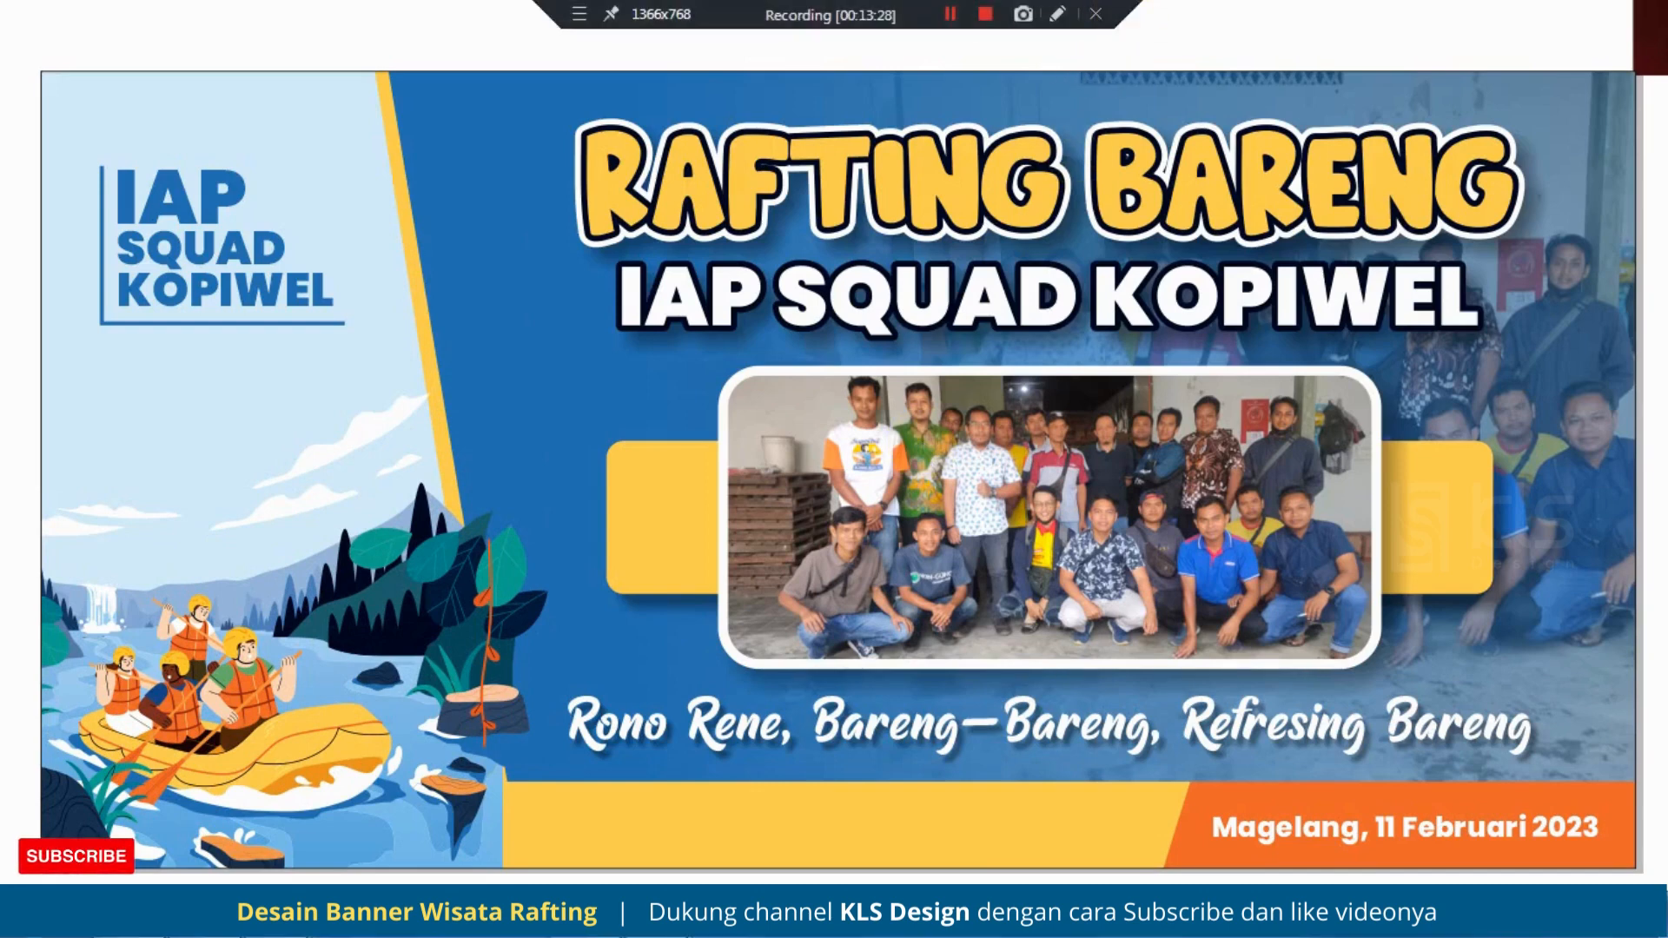